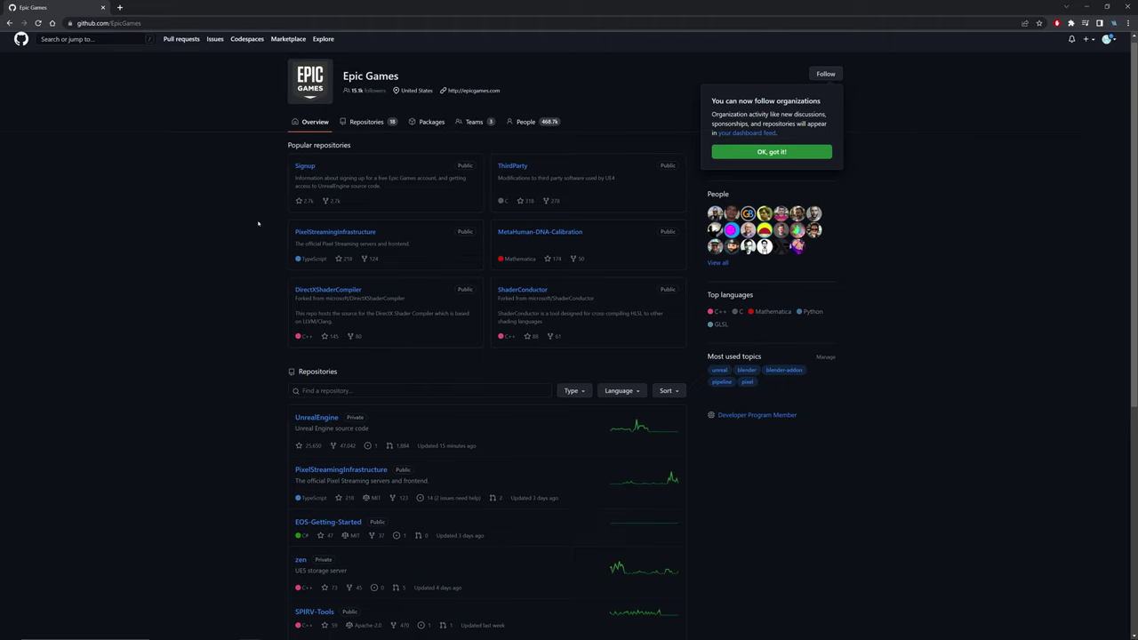
pyautogui.scroll(-3, 267, 267)
pyautogui.scroll(2, 255, 274)
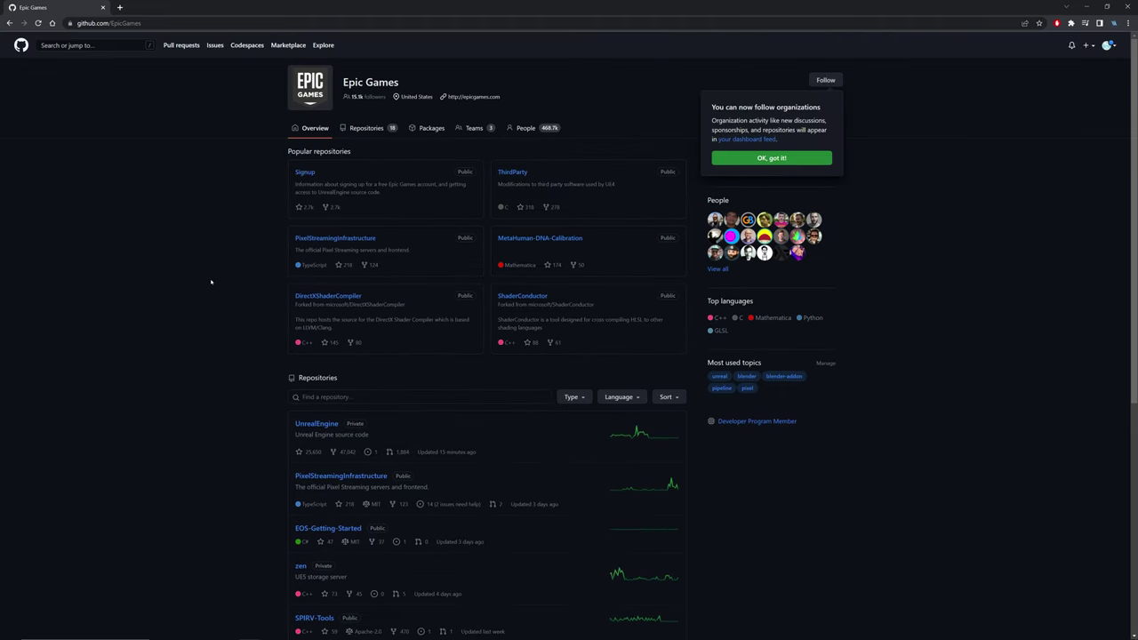
pyautogui.scroll(-2, 222, 284)
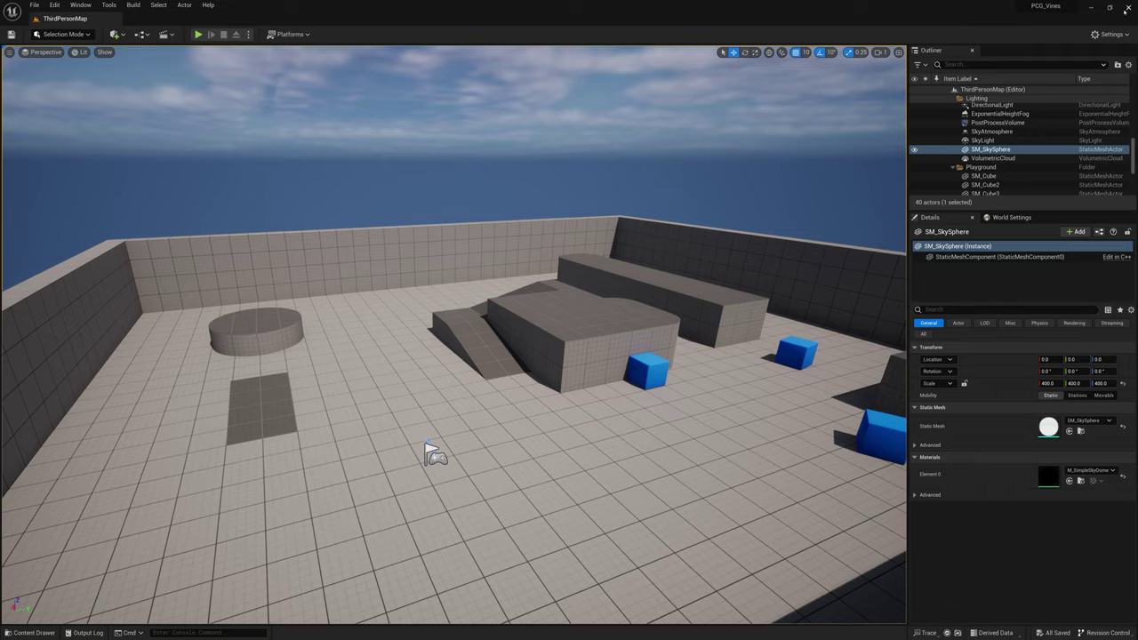
# Search the Unreal Engine plugins for "procedural" and enable the Procedural Content Generation Framework plugin
pyautogui.click(80, 4)
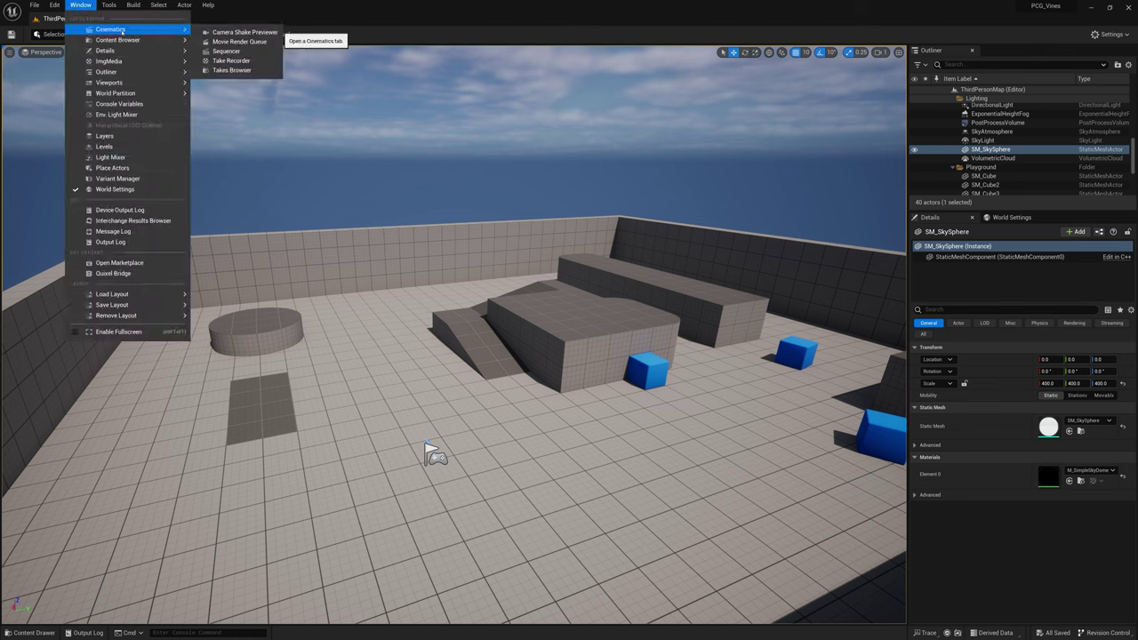
pyautogui.moveTo(54, 5)
pyautogui.click(90, 144)
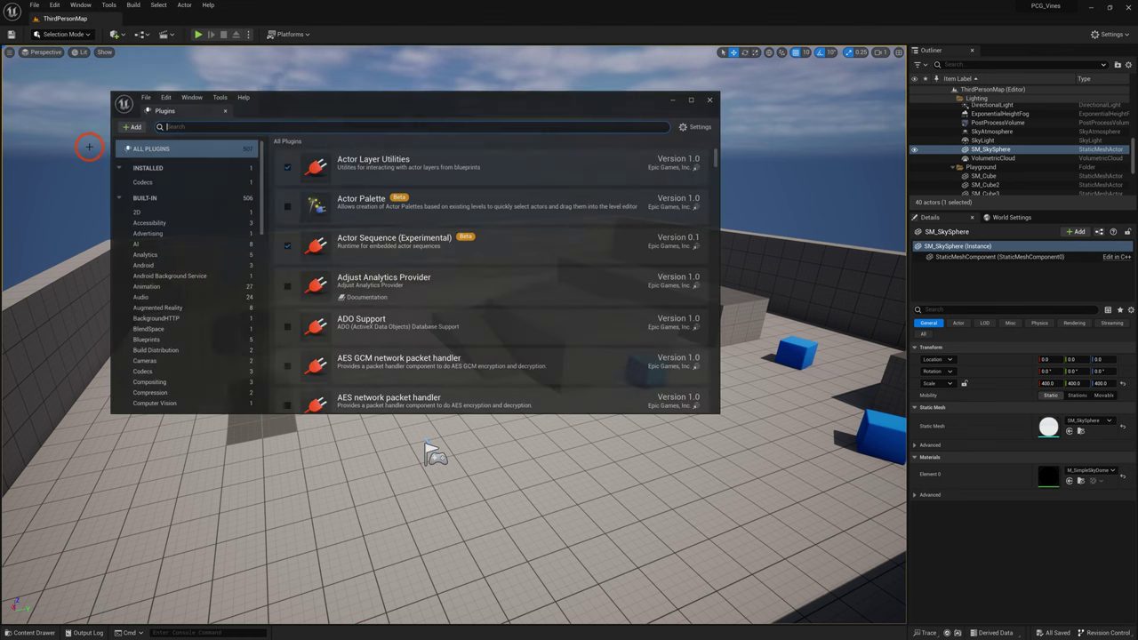
pyautogui.moveTo(386, 107); pyautogui.dragTo(561, 214)
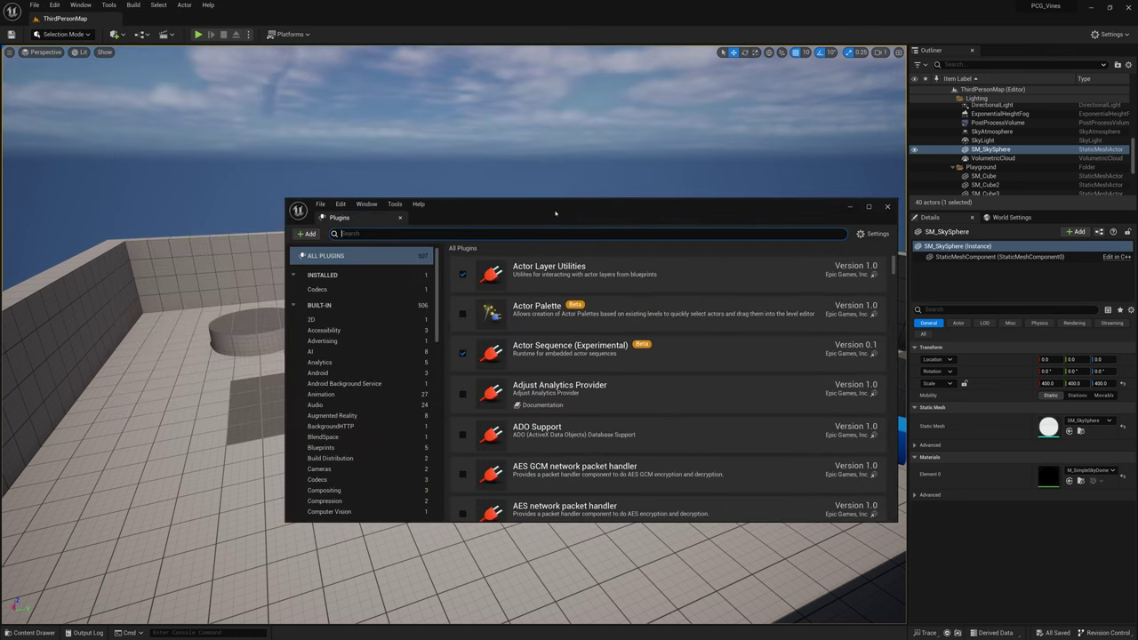
pyautogui.write('procedural')
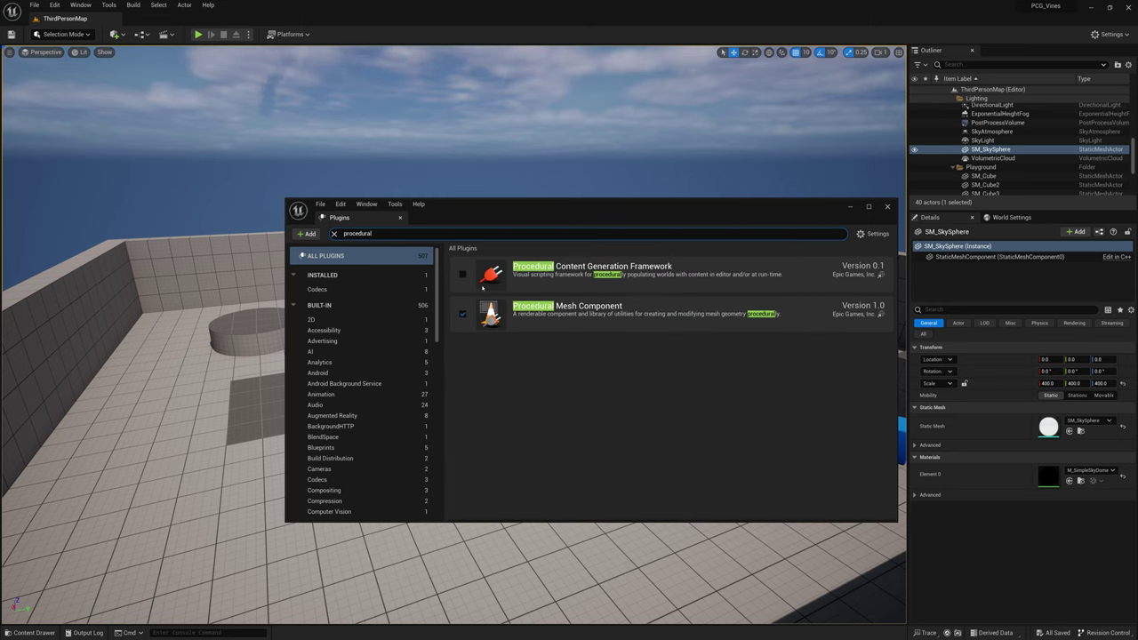
pyautogui.click(463, 275)
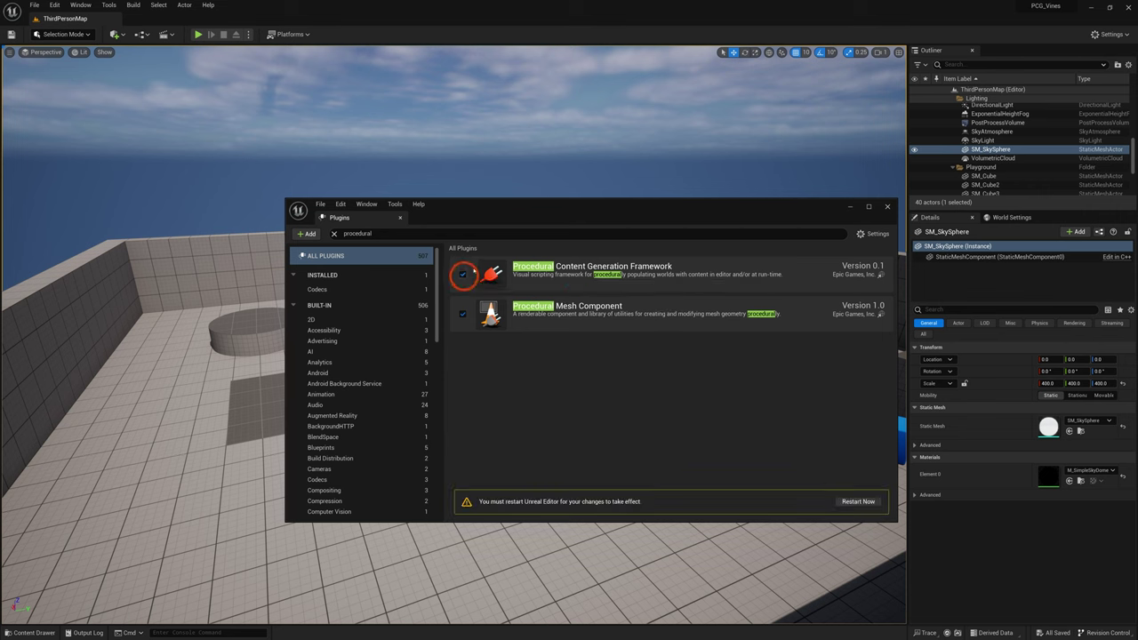
# Search the plugins for "geometry", enable the experimental Geometry Script plugin and restart the editor
pyautogui.click(335, 234)
pyautogui.write('ge')
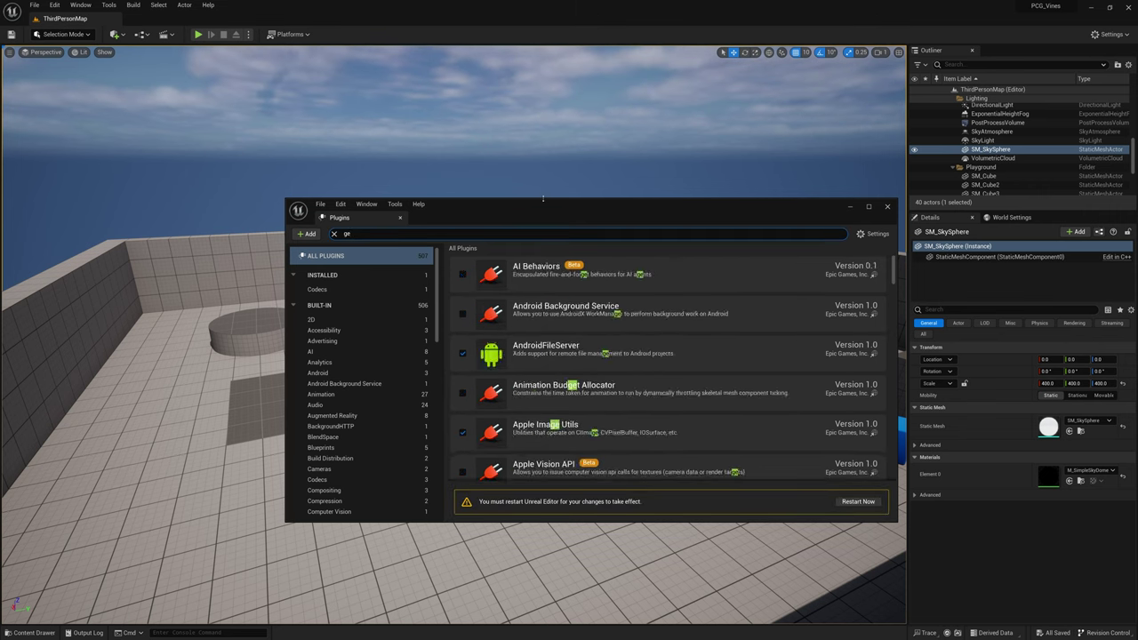
pyautogui.write('ometry')
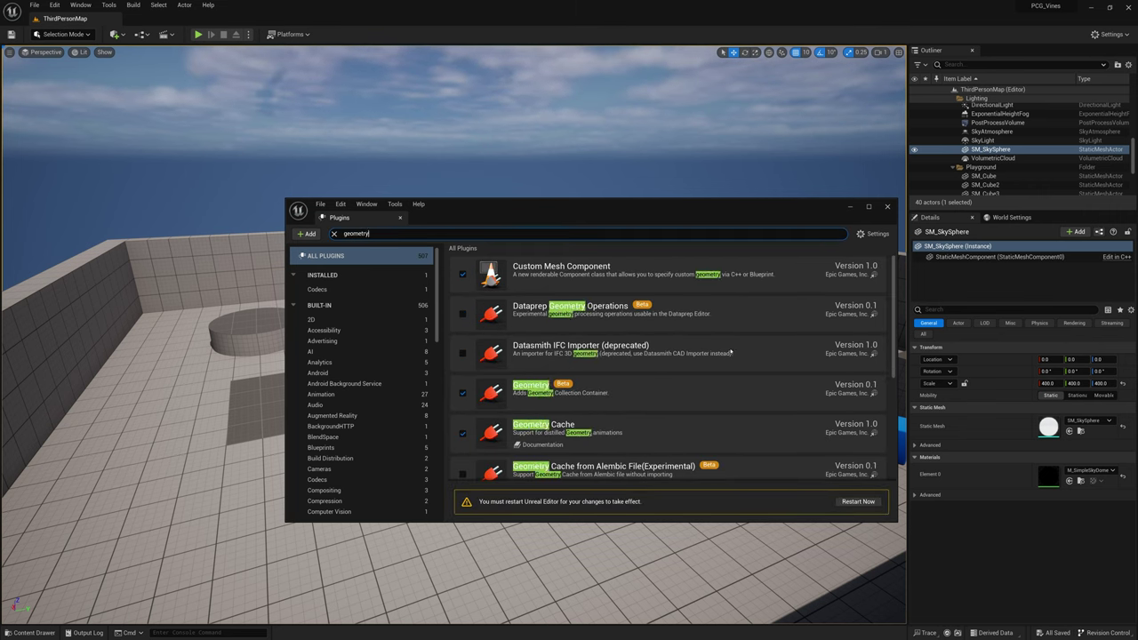
pyautogui.scroll(-4, 757, 334)
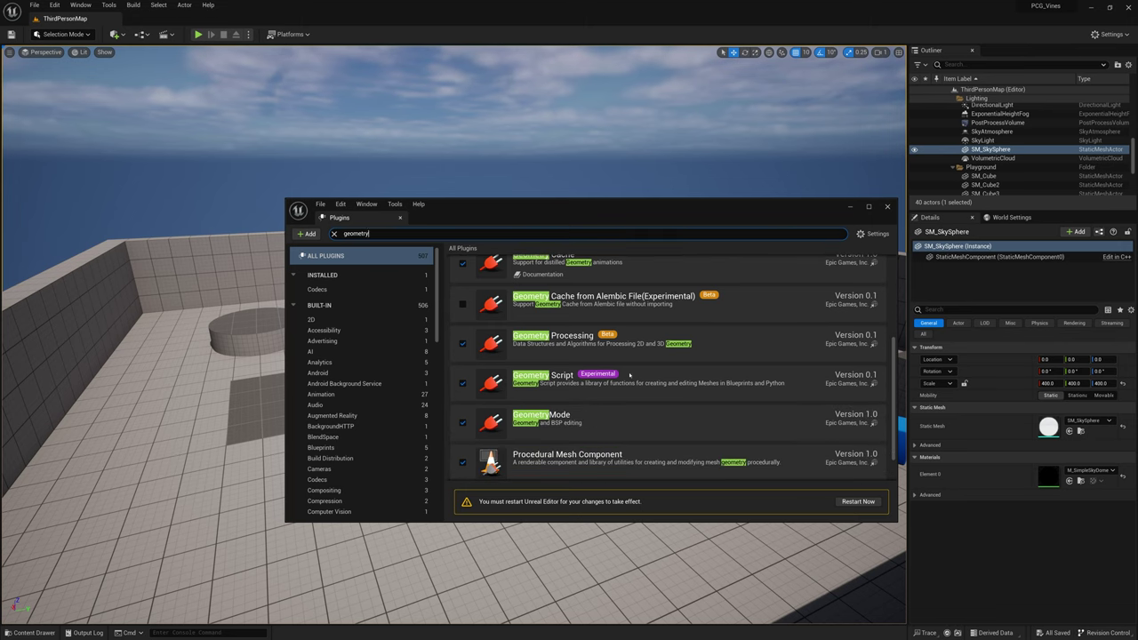
pyautogui.click(463, 381)
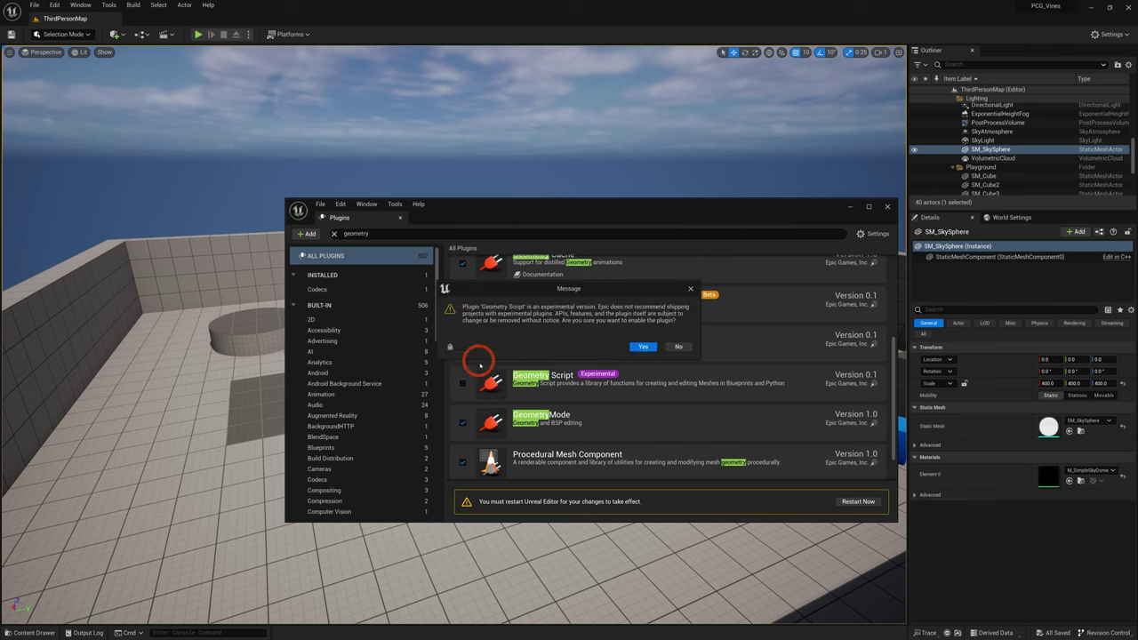
pyautogui.click(870, 506)
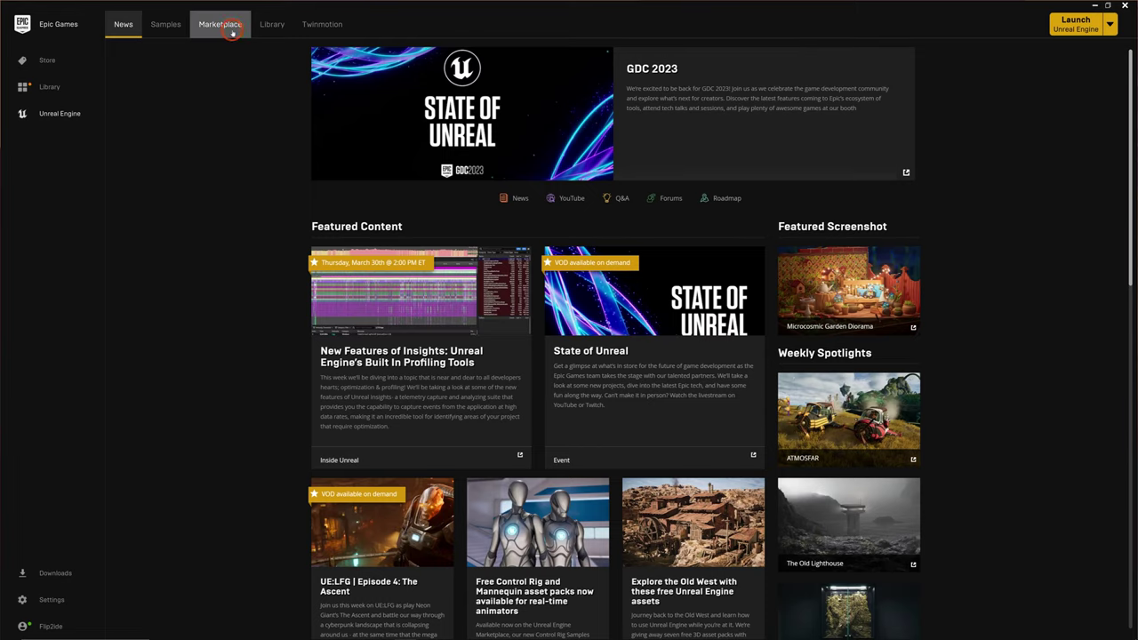
# Switch to the Epic Games Launcher, search the Marketplace for "agora" and open the Paragon: Agora and Monolith Environment page
pyautogui.click(220, 24)
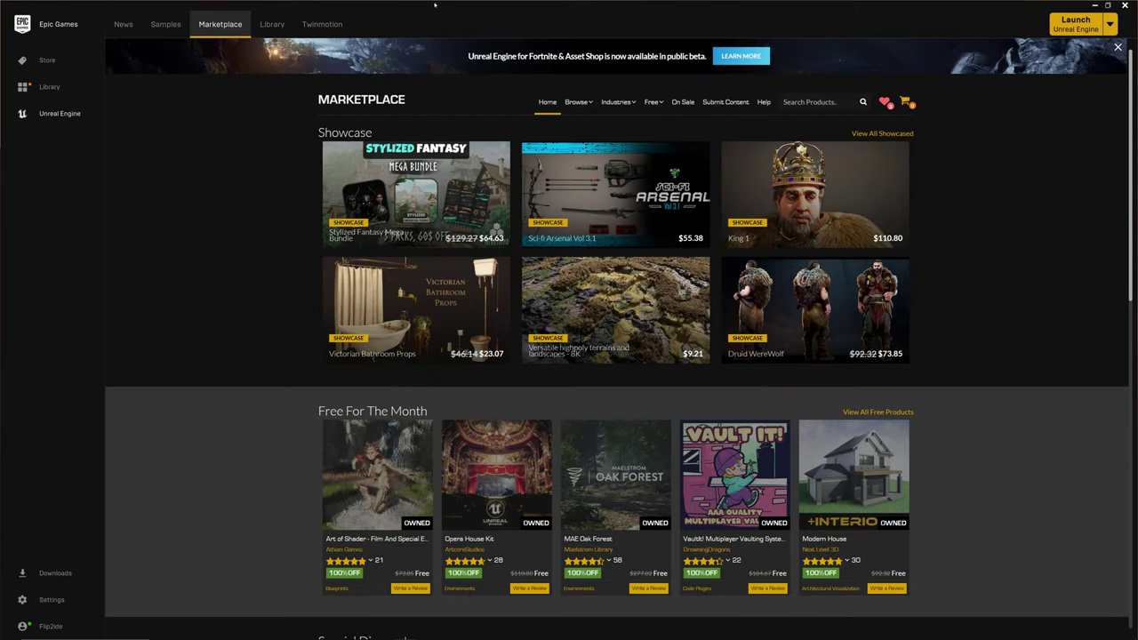
pyautogui.write('agora')
pyautogui.press('Return')
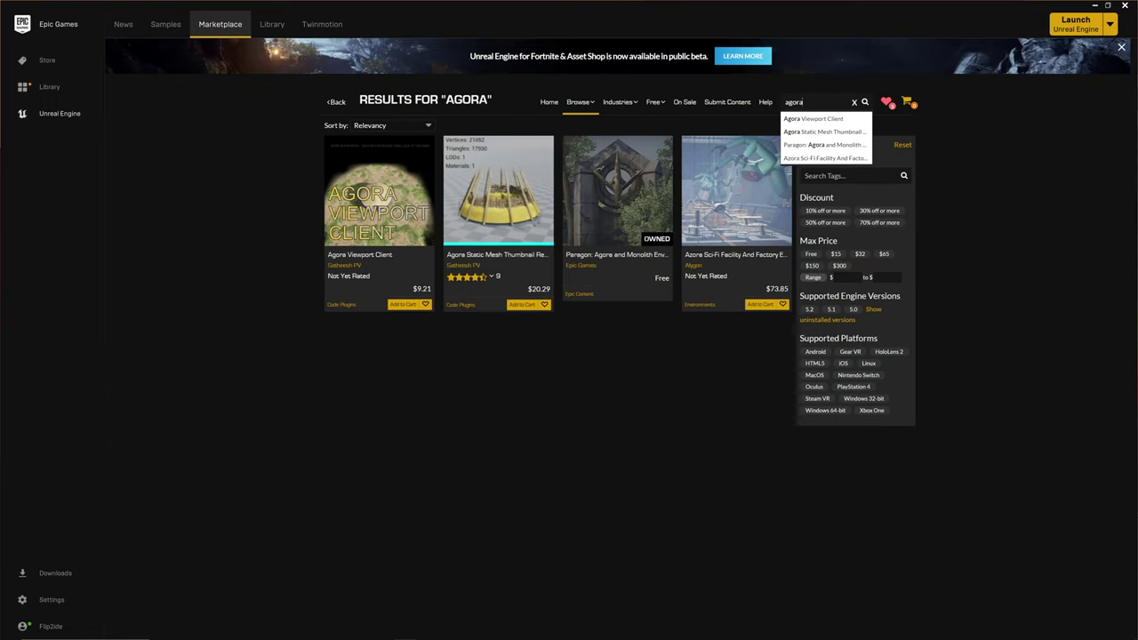
pyautogui.click(652, 253)
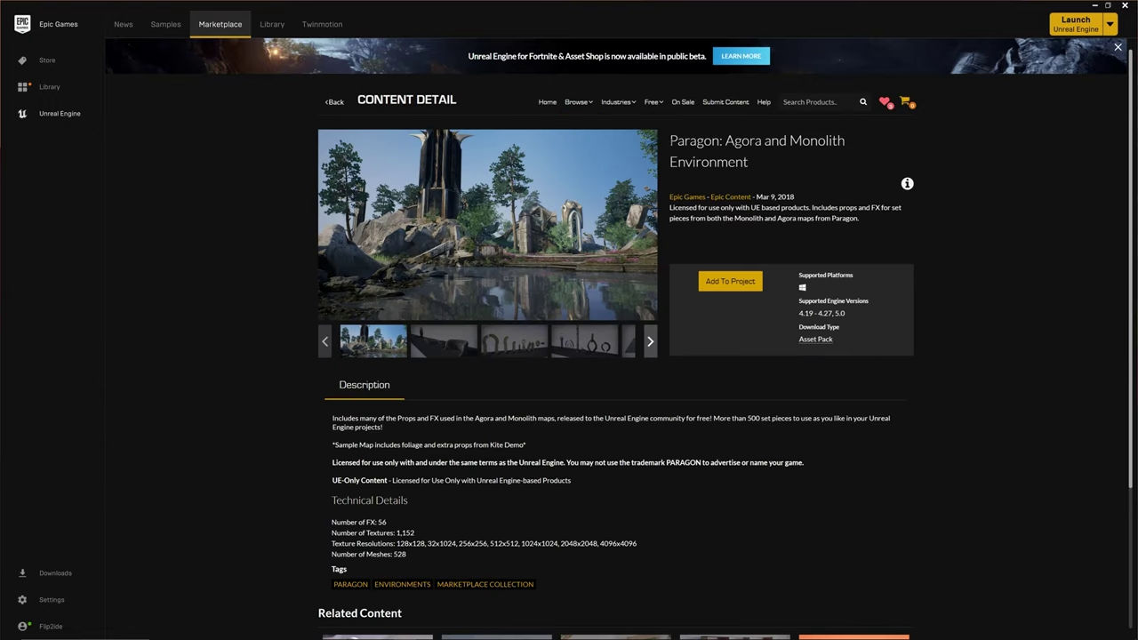
# Examine the description and preview images of the Paragon: Agora and Monolith Environment pack
pyautogui.moveTo(752, 152); pyautogui.dragTo(795, 172)
pyautogui.click(498, 386)
pyautogui.scroll(-3, 540, 329)
pyautogui.scroll(3, 543, 329)
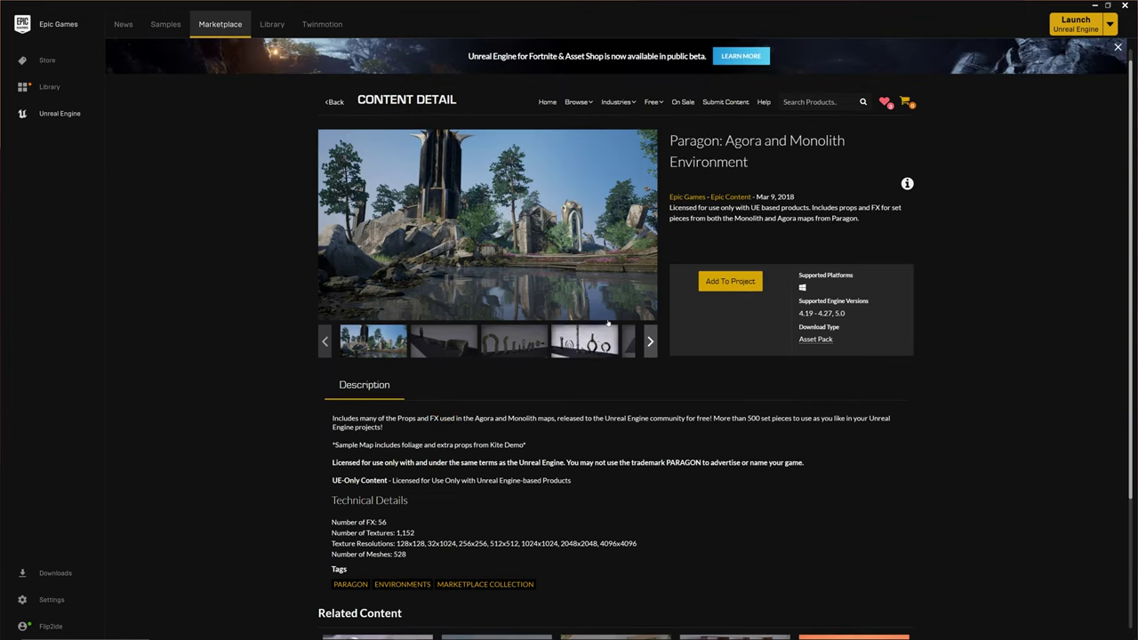
pyautogui.click(425, 338)
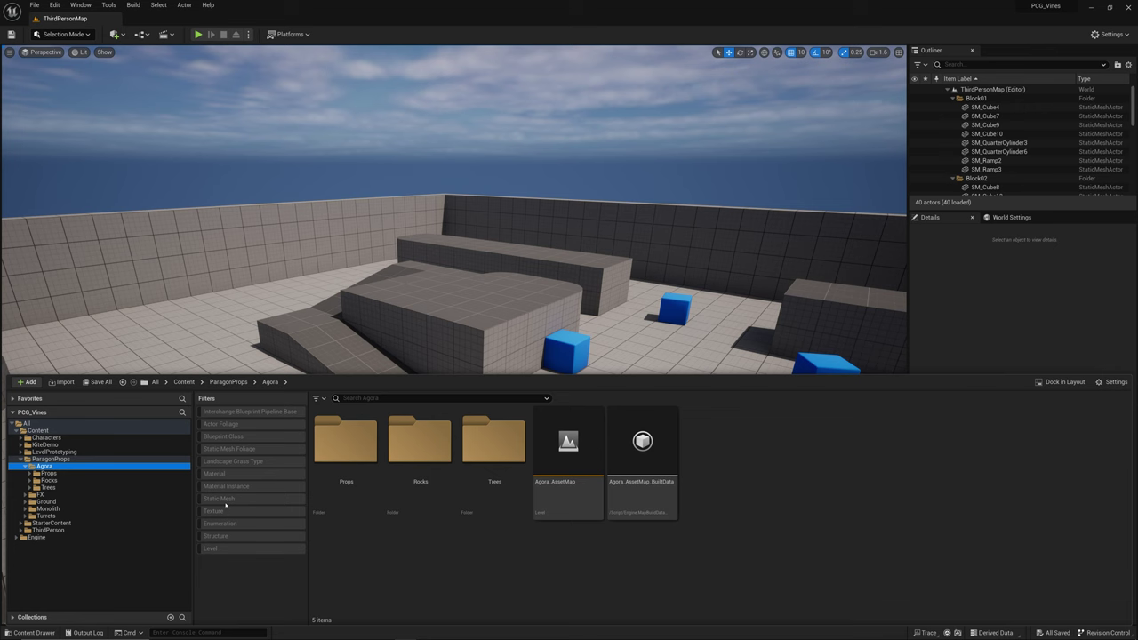
# Switch back to Unreal Editor, filter the Agora folder to static meshes and browse the imported props
pyautogui.click(223, 498)
pyautogui.scroll(-5, 756, 498)
pyautogui.scroll(-10, 790, 508)
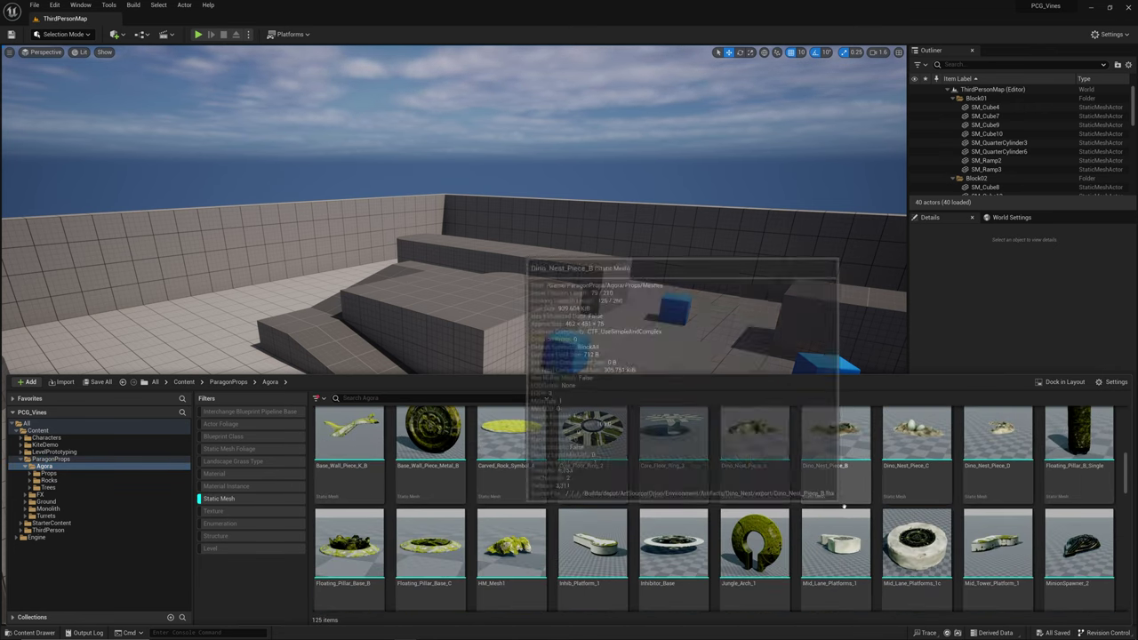
pyautogui.scroll(-2, 827, 480)
pyautogui.scroll(2, 827, 480)
# Open Quixel Bridge and add the English Ivy 3D plant to the project at High Quality
pyautogui.click(114, 34)
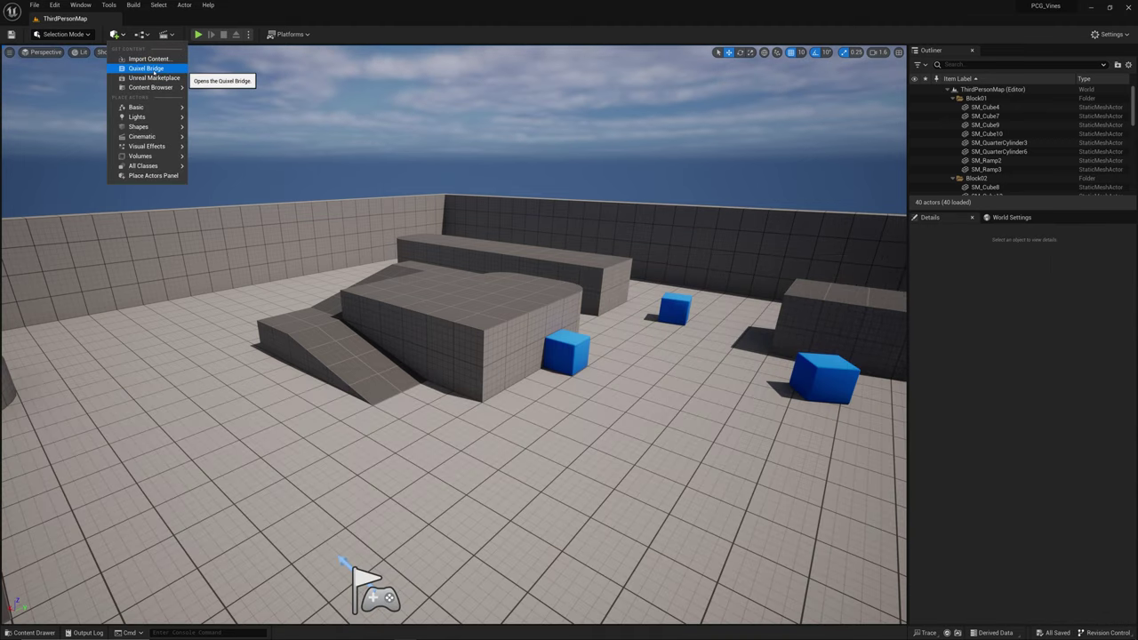
pyautogui.click(140, 68)
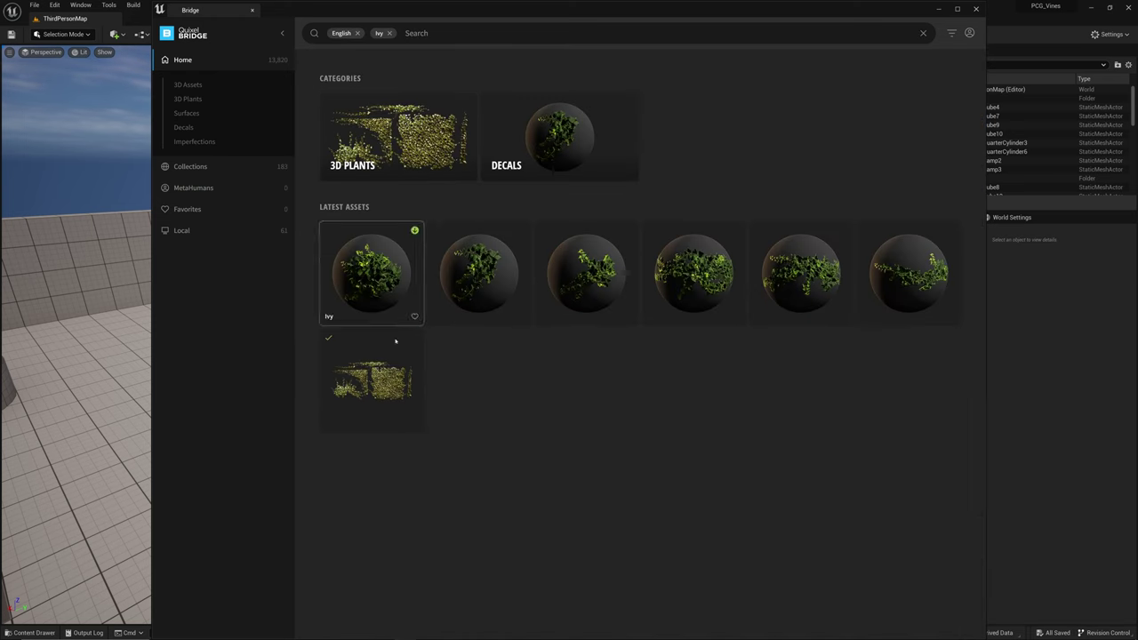
pyautogui.click(369, 392)
pyautogui.click(839, 620)
pyautogui.click(839, 605)
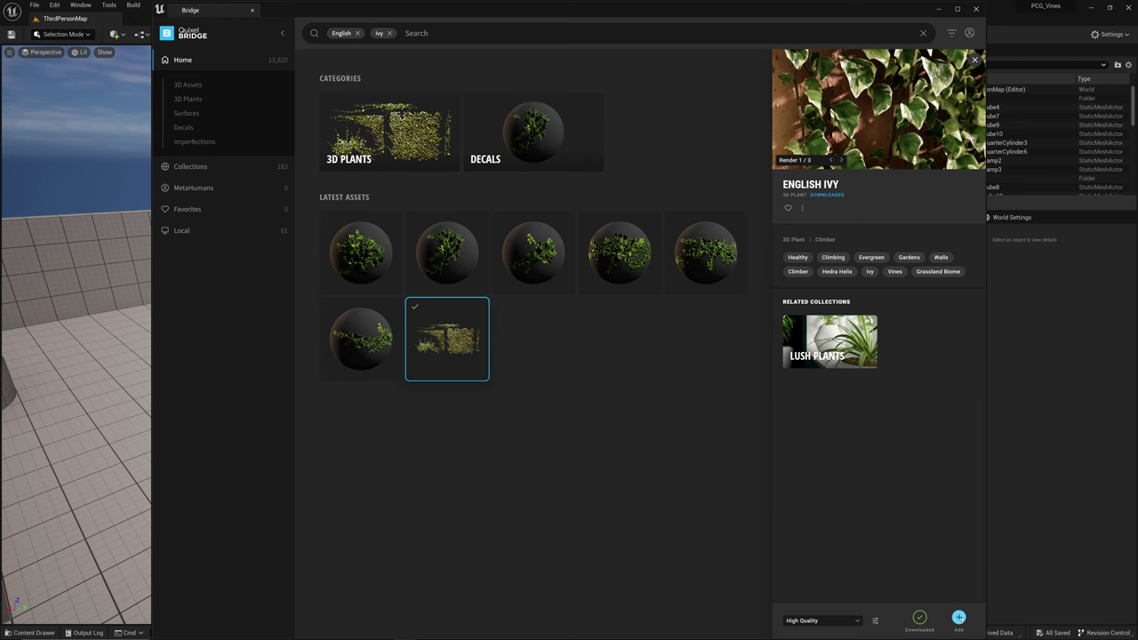
pyautogui.click(959, 617)
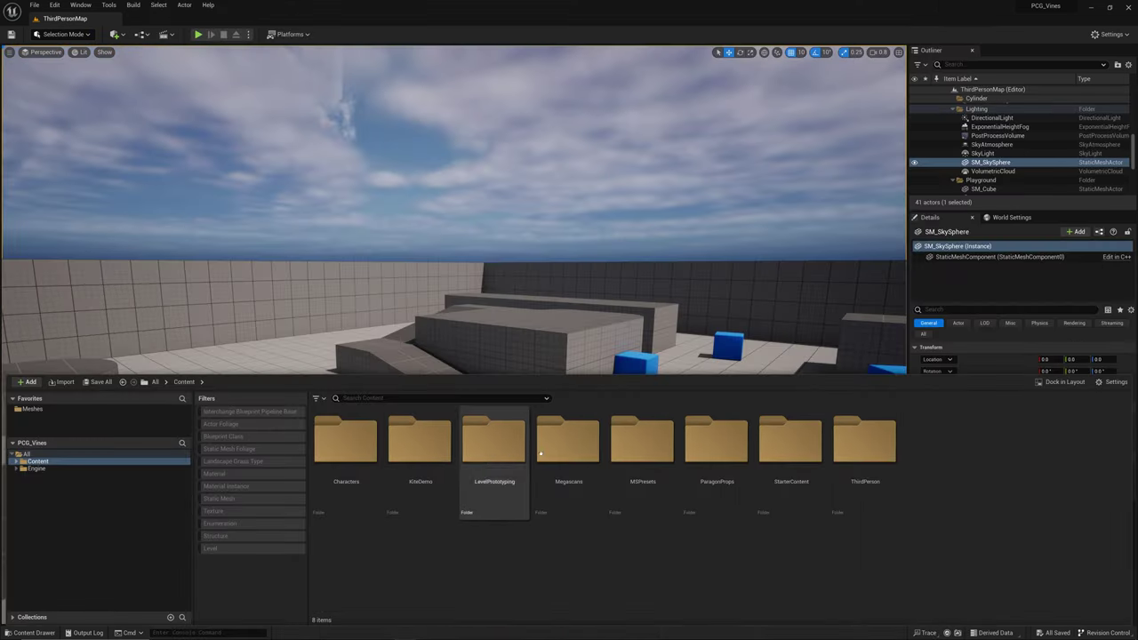
# Open the favorite Meshes folder of the Monolith Ruins props and look through all its static meshes
pyautogui.click(28, 468)
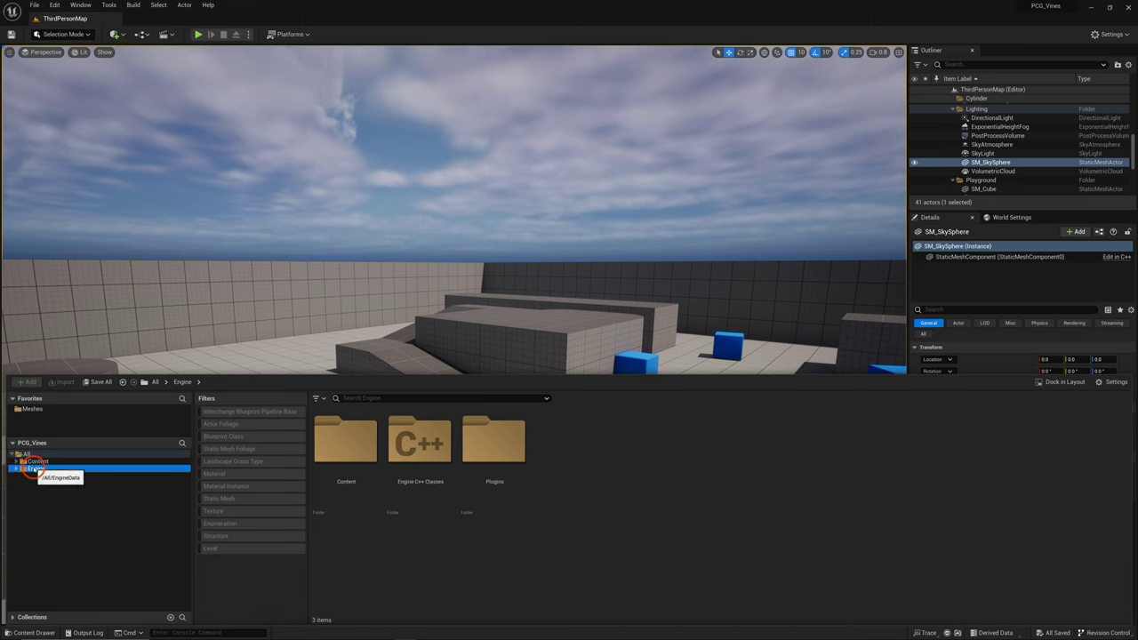
pyautogui.click(36, 462)
pyautogui.click(31, 410)
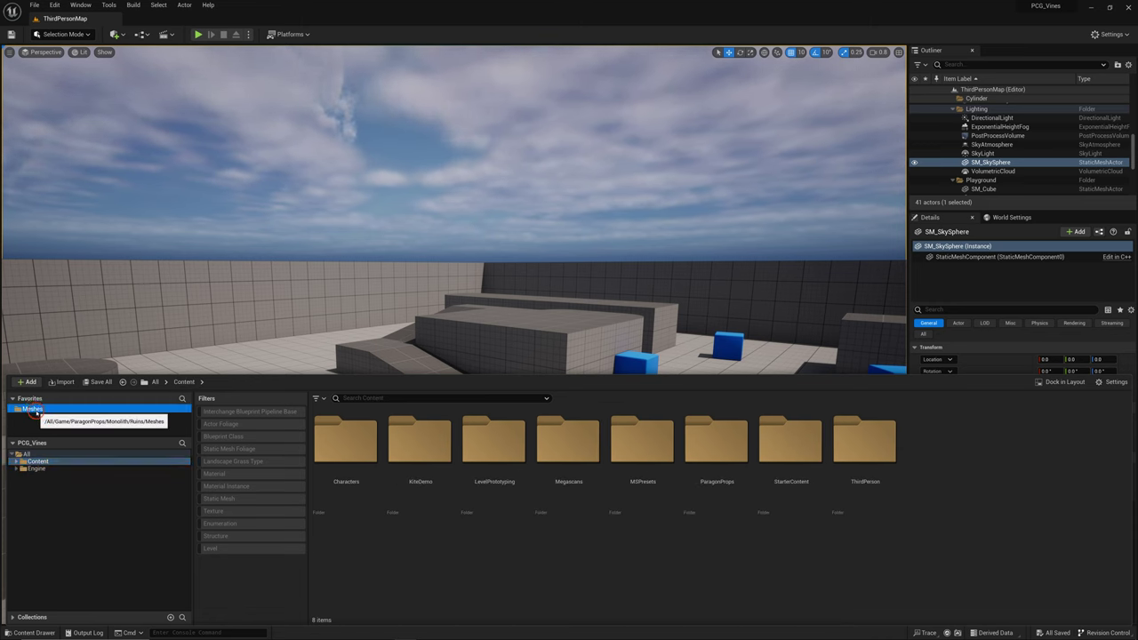
pyautogui.click(365, 453)
pyautogui.scroll(-3, 511, 502)
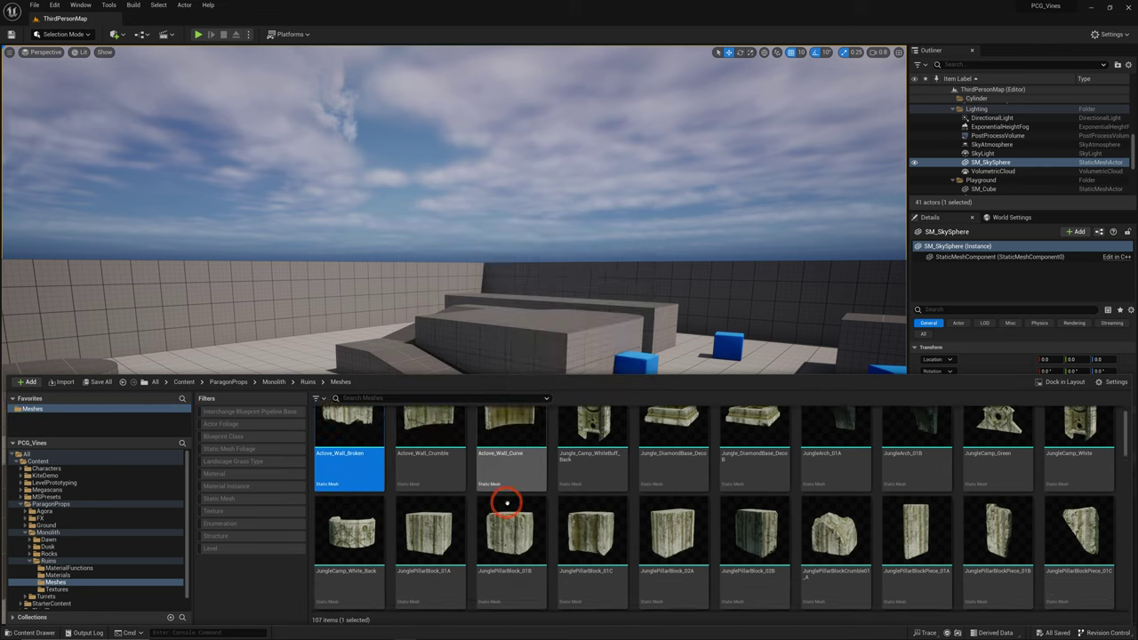
pyautogui.scroll(3, 529, 509)
pyautogui.scroll(-6, 529, 508)
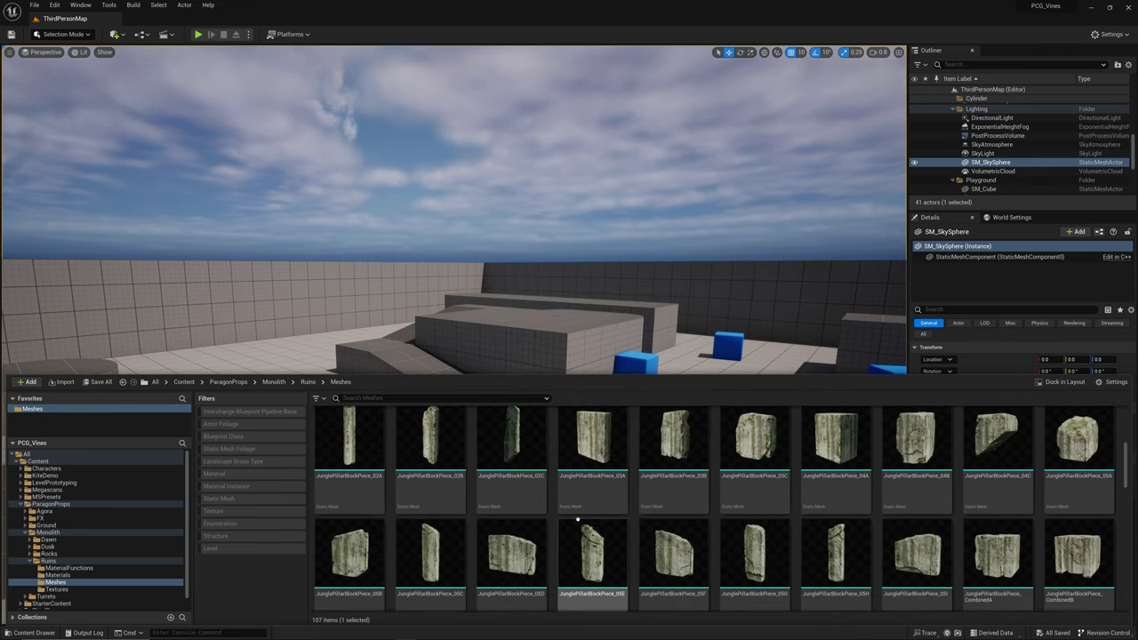
pyautogui.moveTo(1122, 463); pyautogui.dragTo(1125, 553)
pyautogui.scroll(-2, 1051, 517)
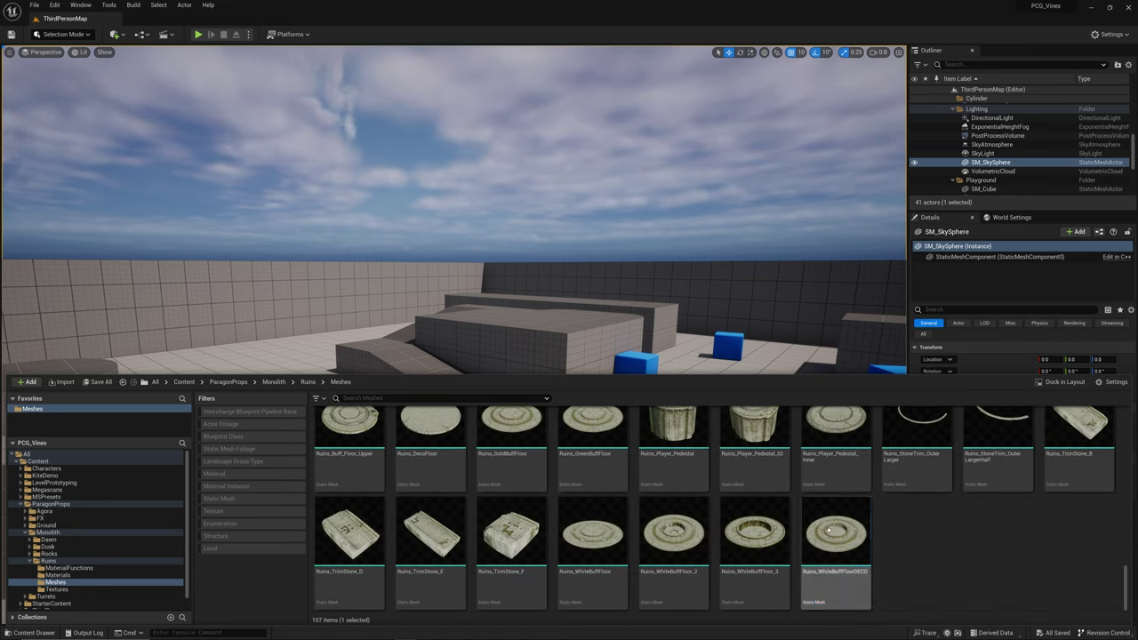
# Open all static meshes of the Ruins Meshes folder in the bulk-edit property matrix and have Nanite enabled for them
pyautogui.hotkey('ctrl', 'a')
pyautogui.rightClick(817, 536)
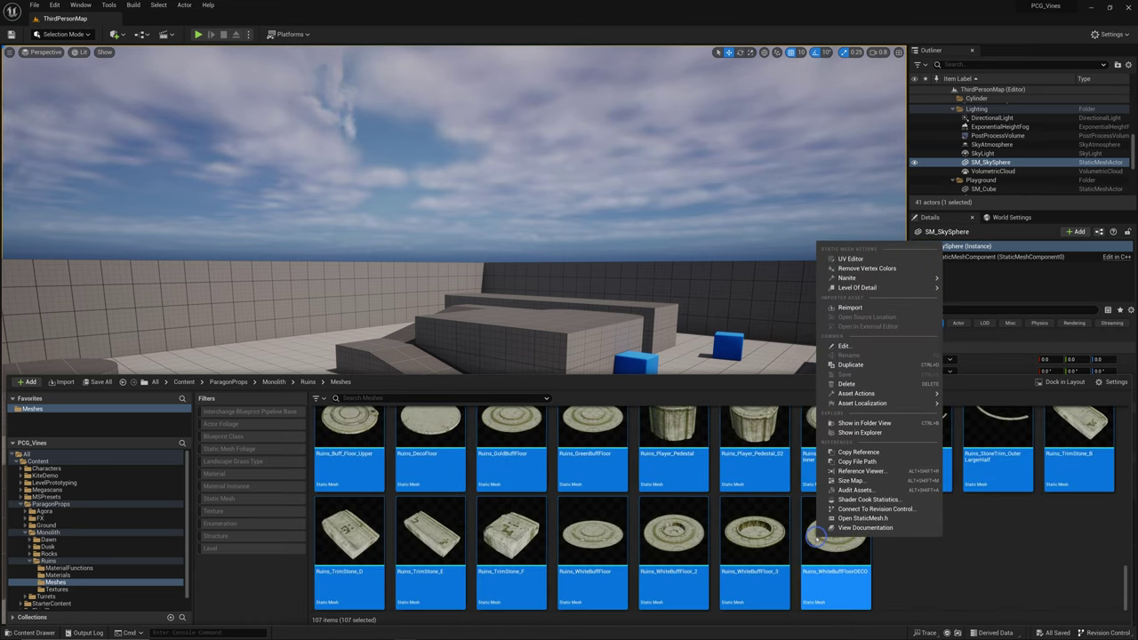
pyautogui.click(896, 398)
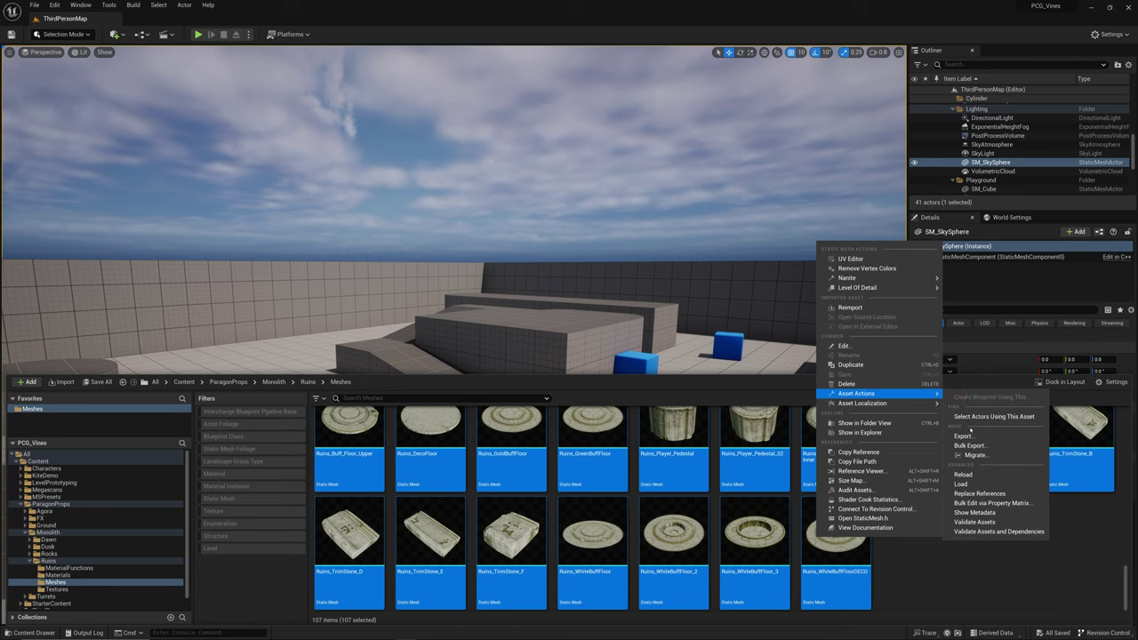
pyautogui.click(1001, 503)
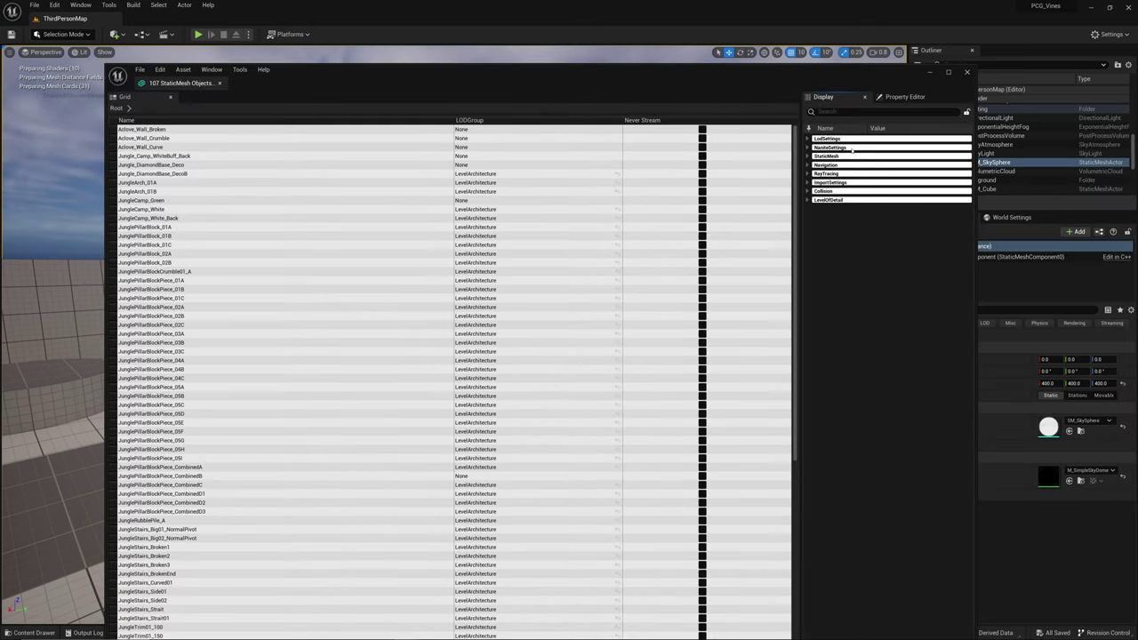
pyautogui.click(807, 148)
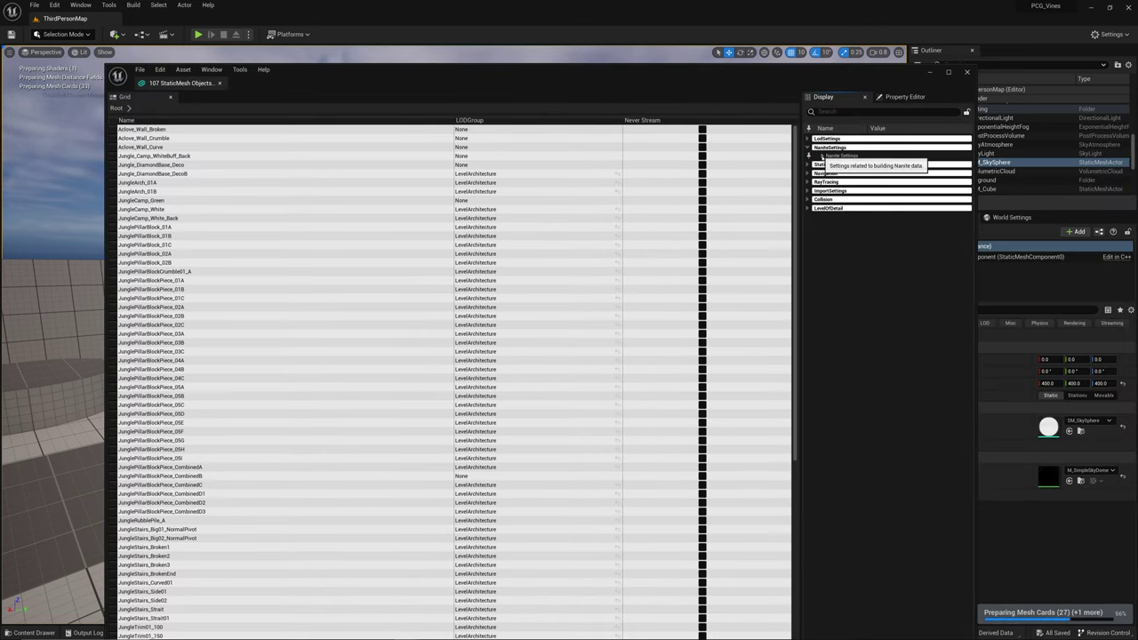
pyautogui.click(823, 157)
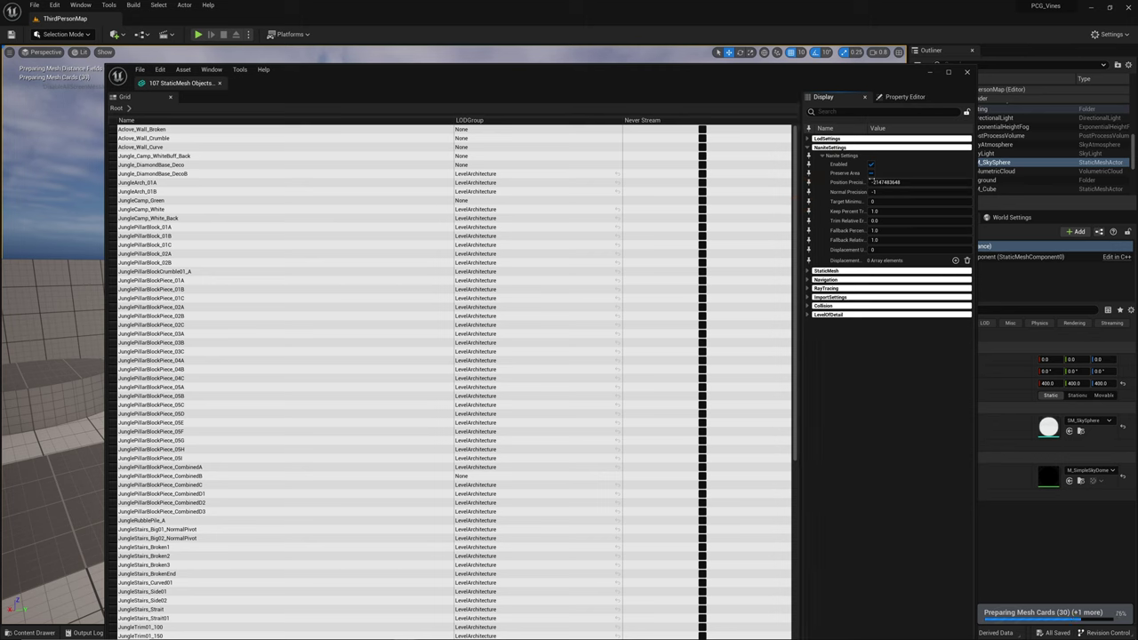
# Save all modified assets, close the property matrix and bring the project's content folders back up
pyautogui.click(140, 69)
pyautogui.click(160, 114)
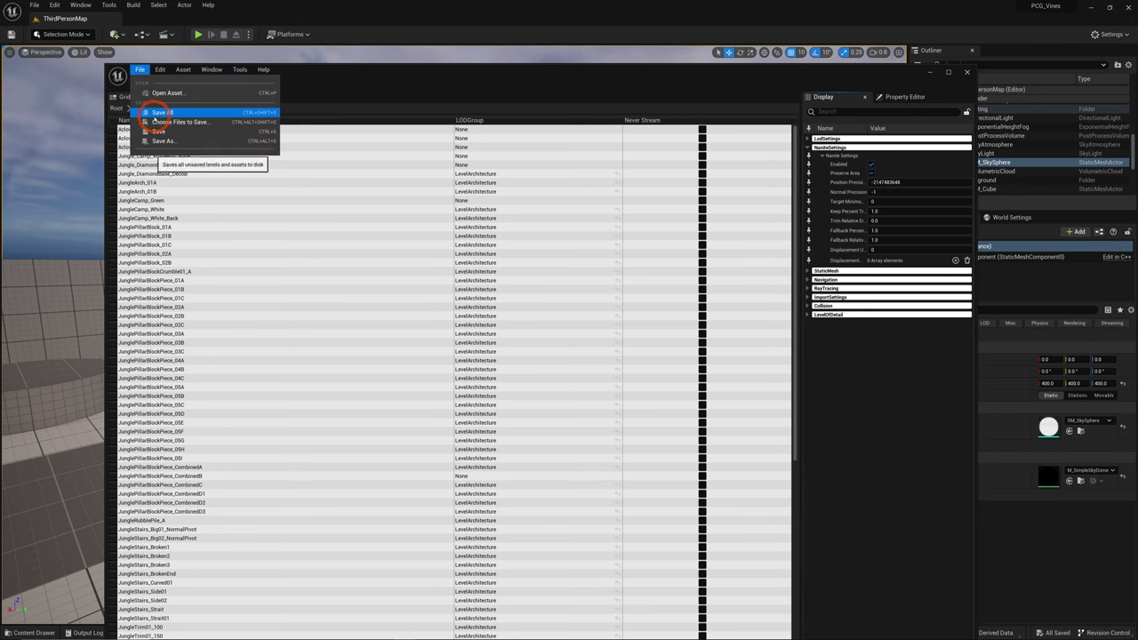
pyautogui.click(178, 114)
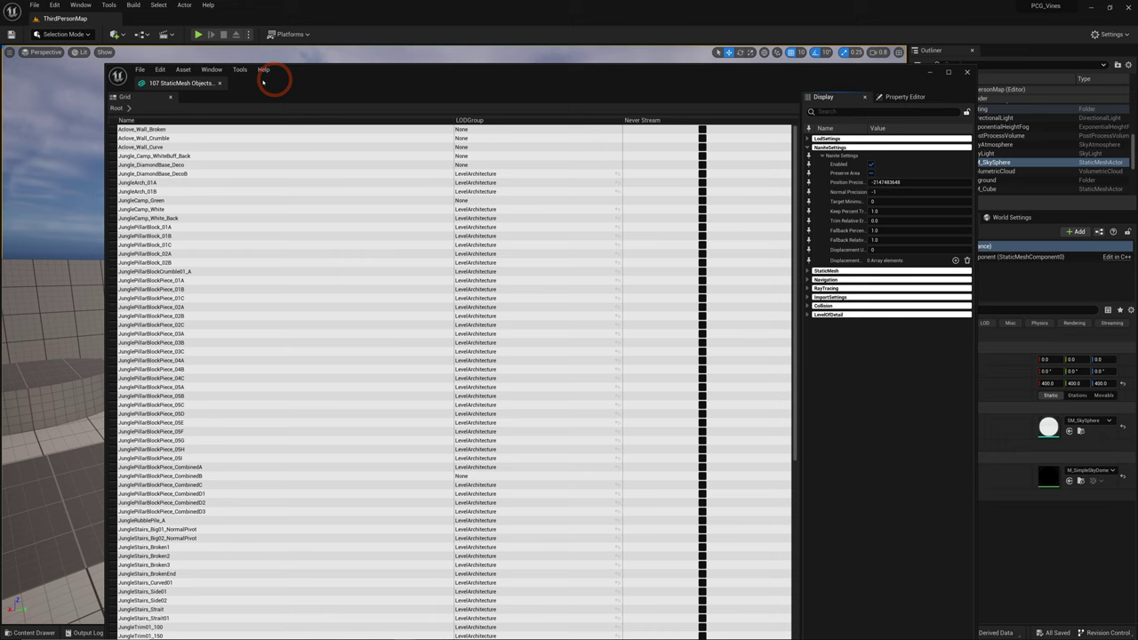
pyautogui.click(220, 82)
pyautogui.hotkey('ctrl', 'space')
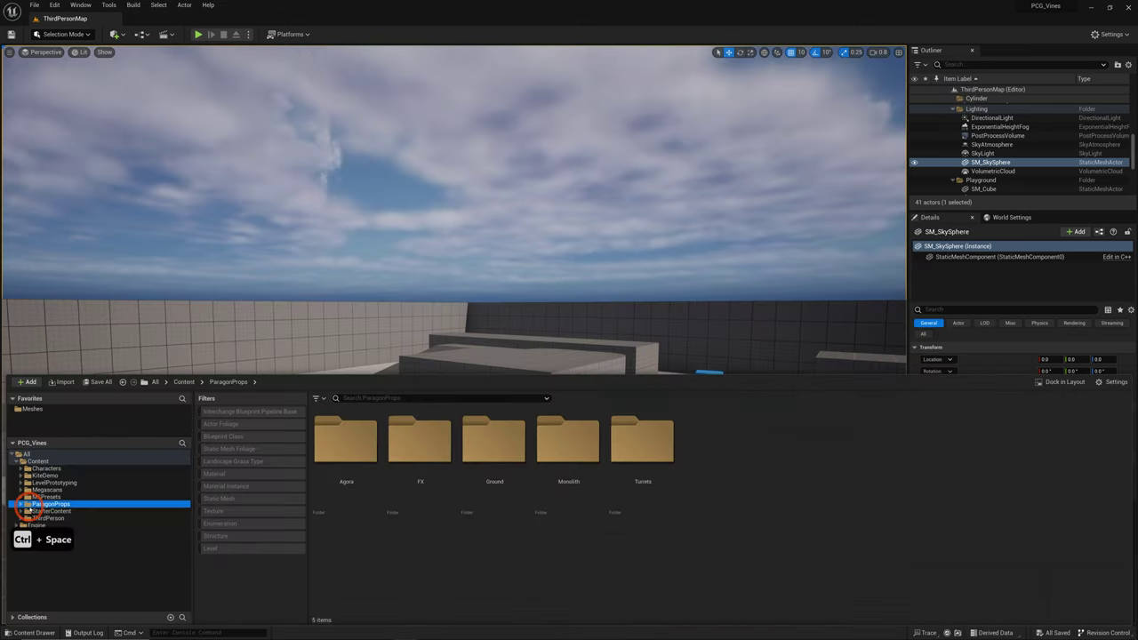
# Filter the Megascans 3D_Plants folder to static meshes, select all of them and open them in the bulk-edit property matrix
pyautogui.click(46, 490)
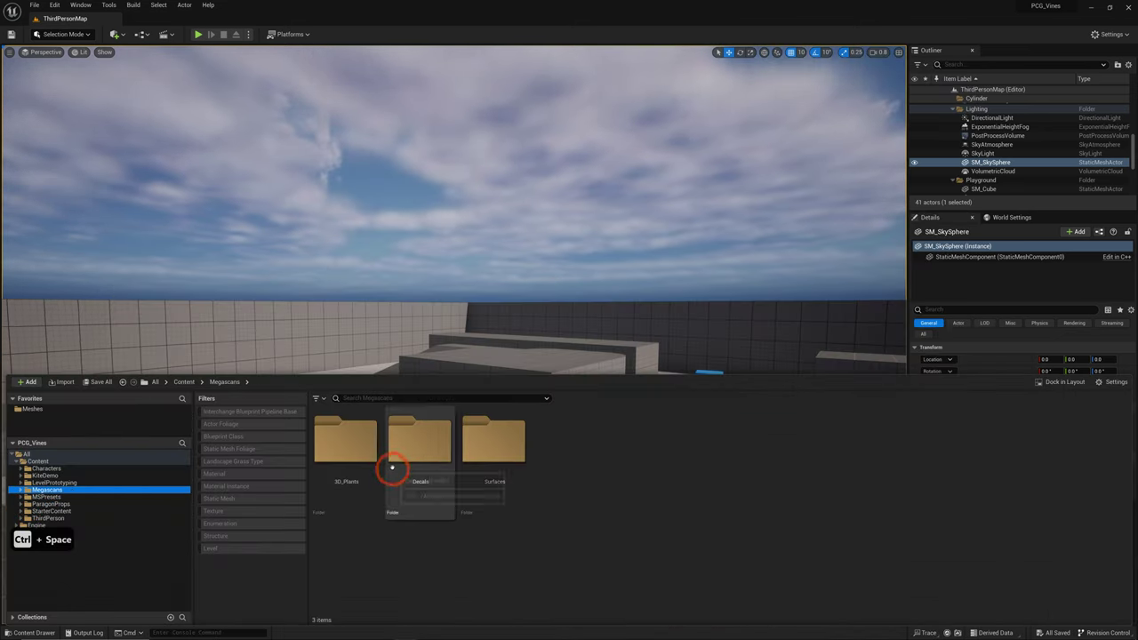
pyautogui.doubleClick(349, 444)
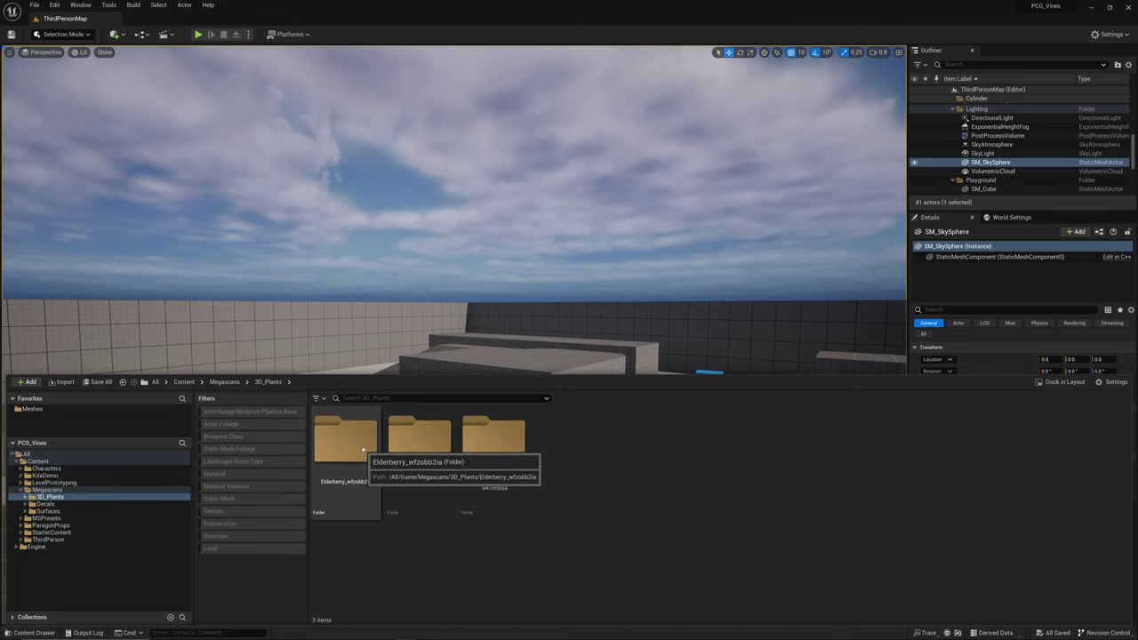
pyautogui.click(221, 498)
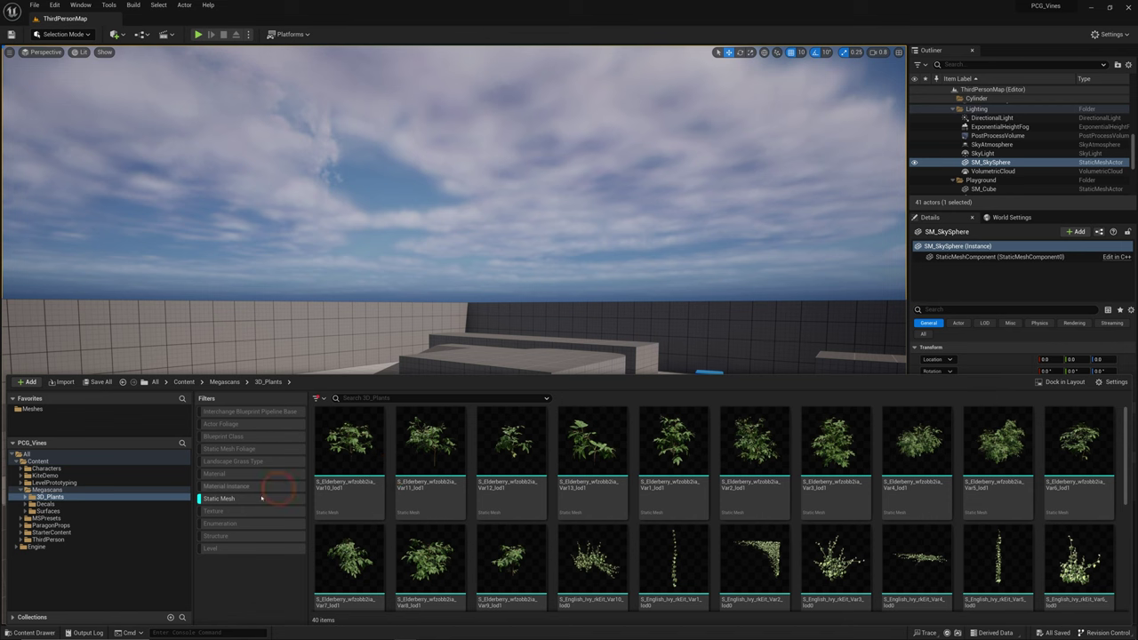
pyautogui.click(351, 444)
pyautogui.scroll(-3, 421, 456)
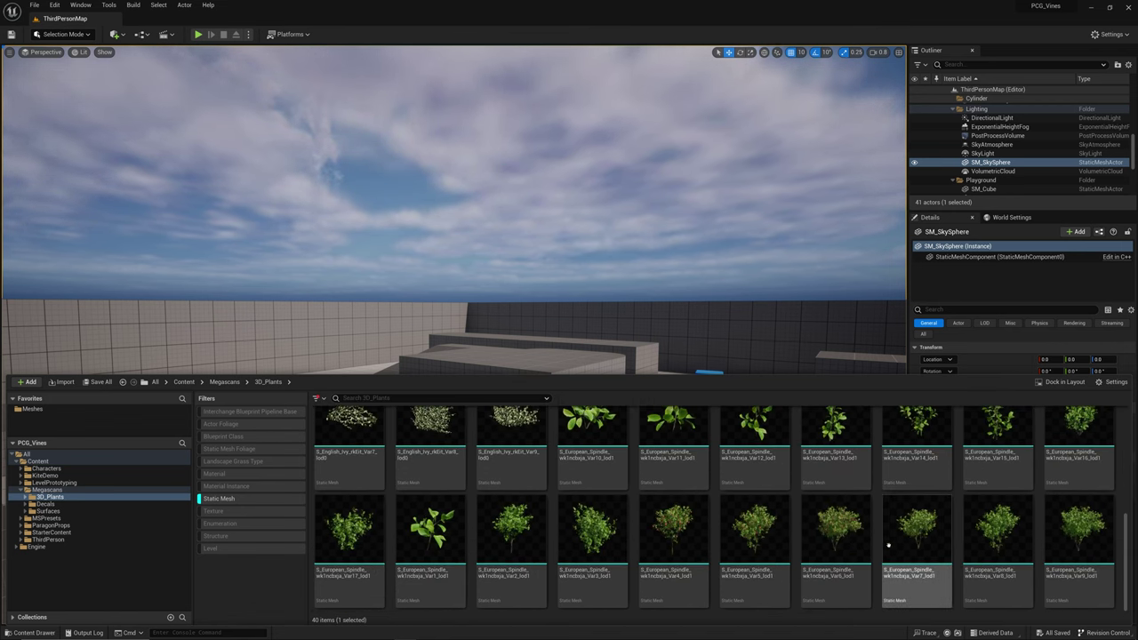
pyautogui.keyDown('shift'); pyautogui.click(1074, 547); pyautogui.keyUp('shift')
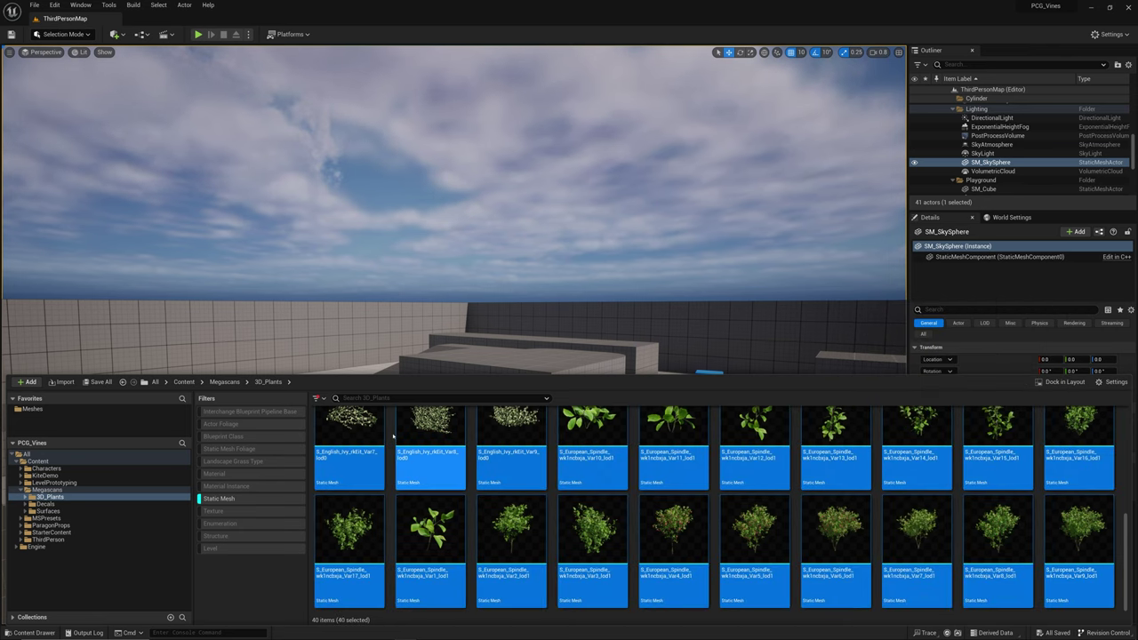
pyautogui.rightClick(352, 416)
pyautogui.moveTo(450, 275)
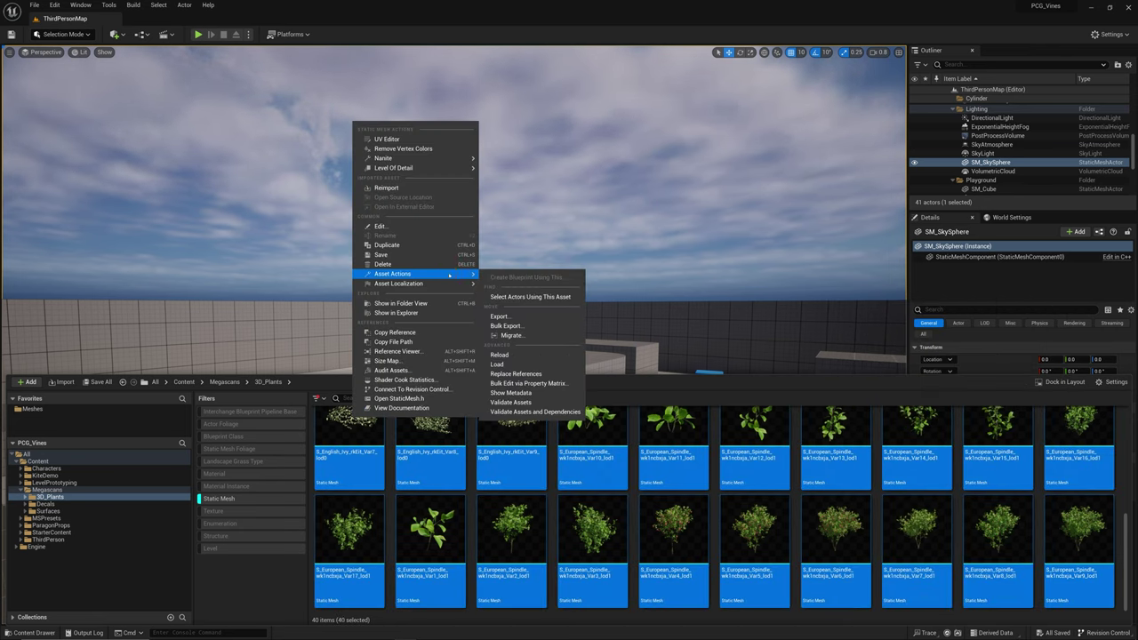
pyautogui.click(524, 383)
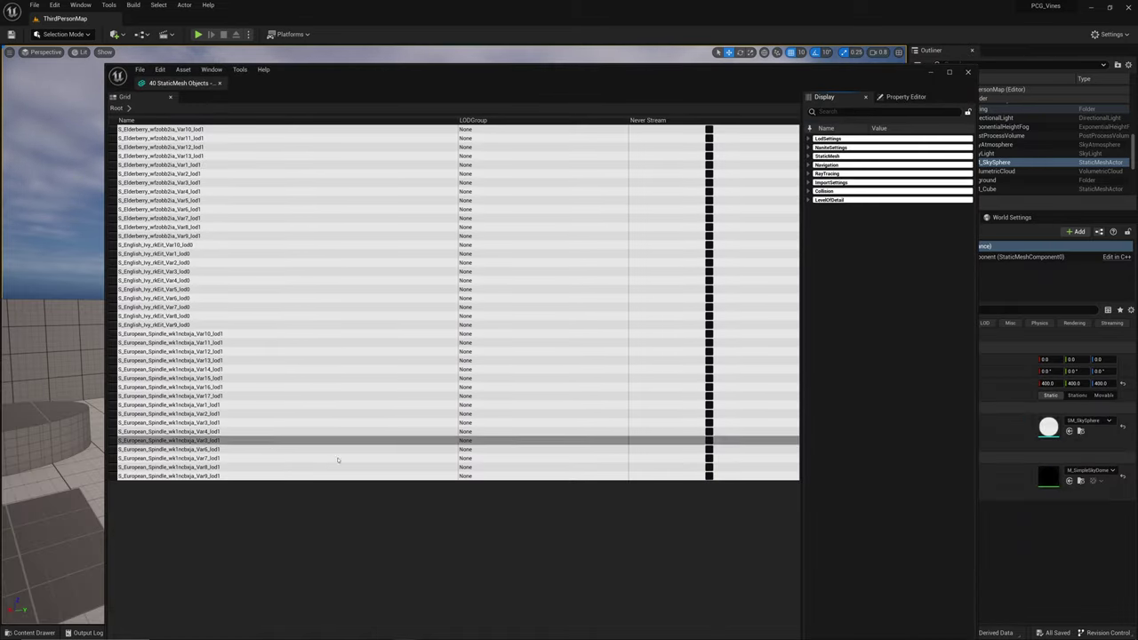
# Enable Nanite and Preserve Area for all the plant meshes, and save all modified assets
pyautogui.click(809, 148)
pyautogui.click(811, 156)
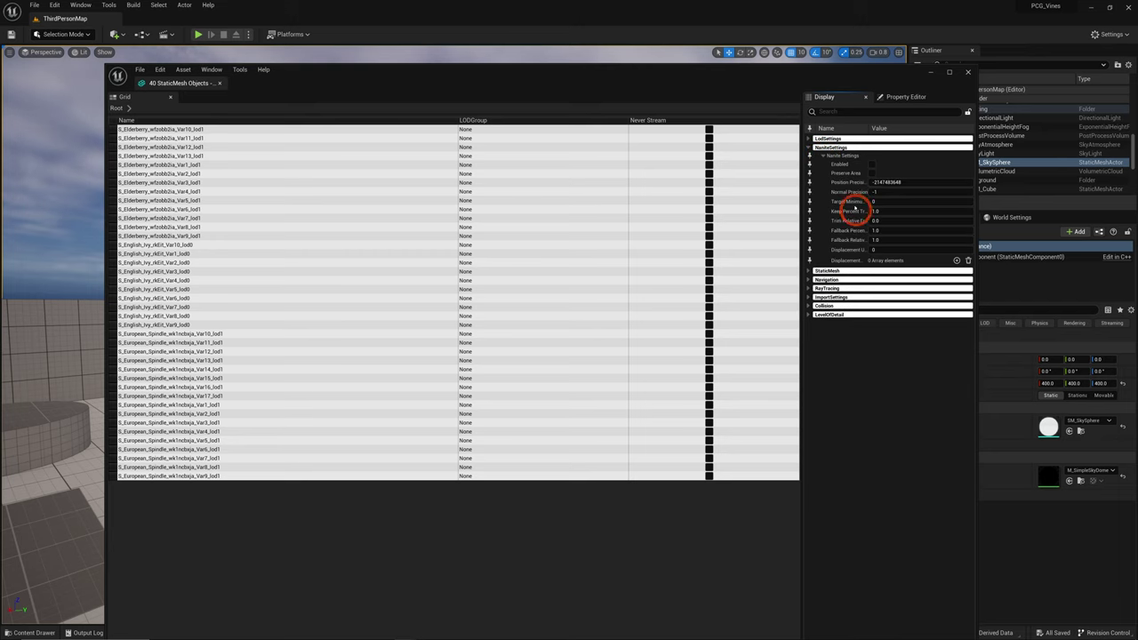
pyautogui.click(873, 173)
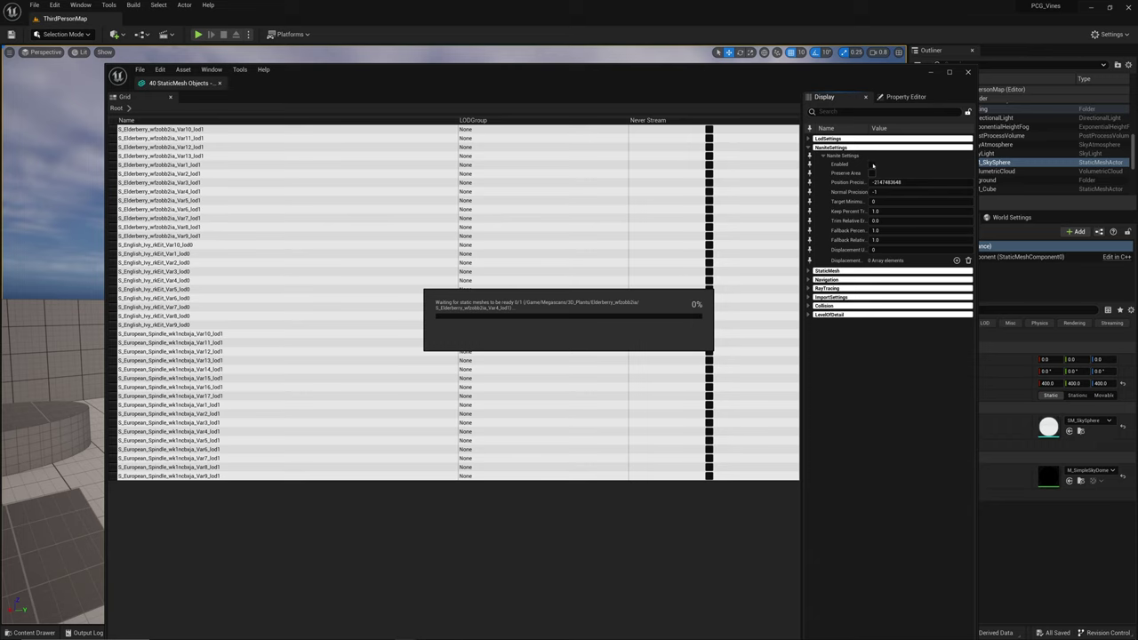
pyautogui.click(873, 165)
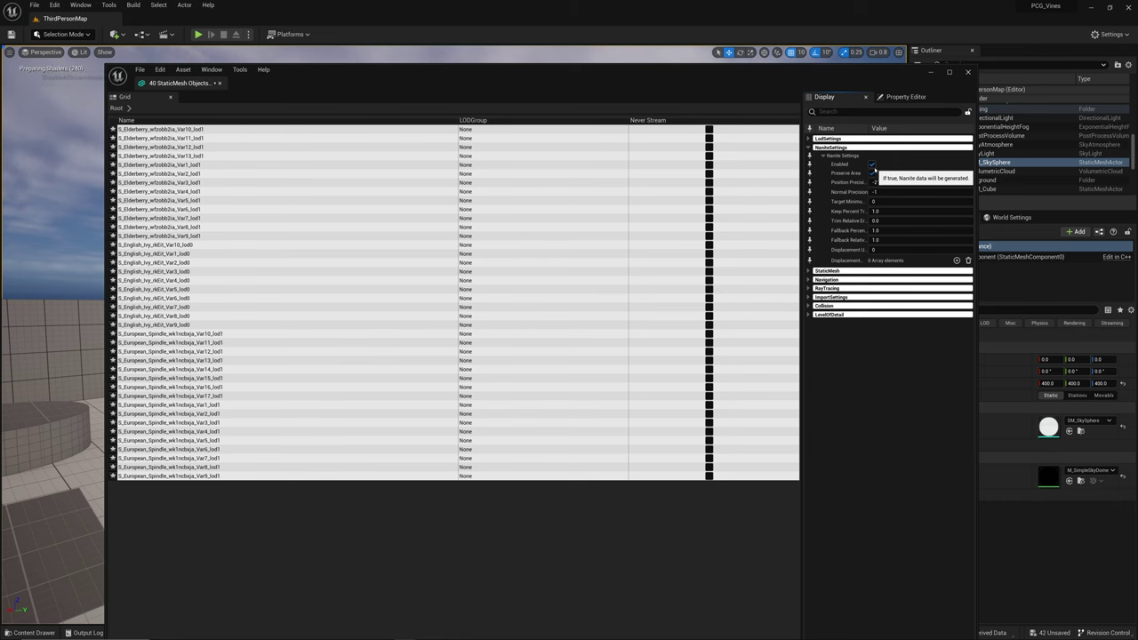
pyautogui.click(140, 69)
pyautogui.click(164, 113)
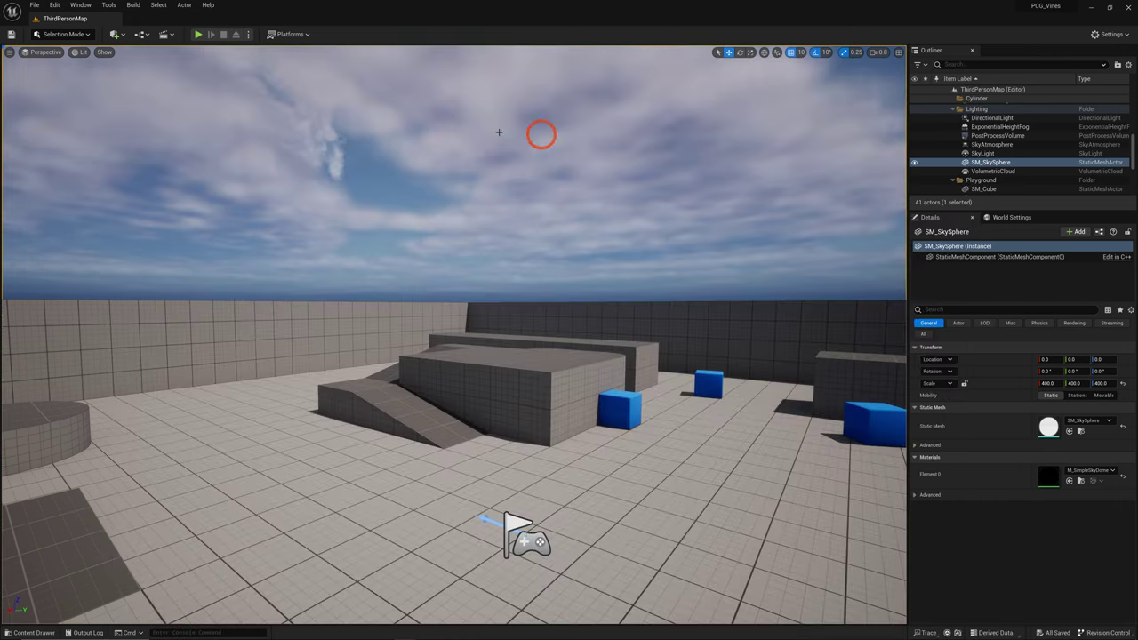
pyautogui.moveTo(524, 239); pyautogui.dragTo(591, 412, button='right')
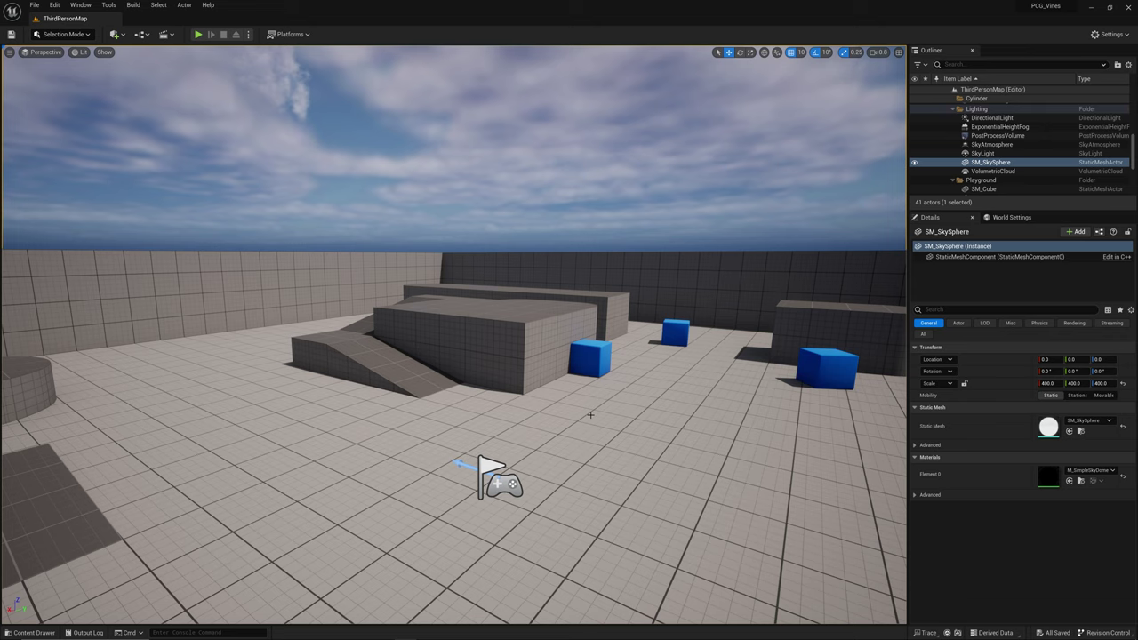
pyautogui.click(492, 397)
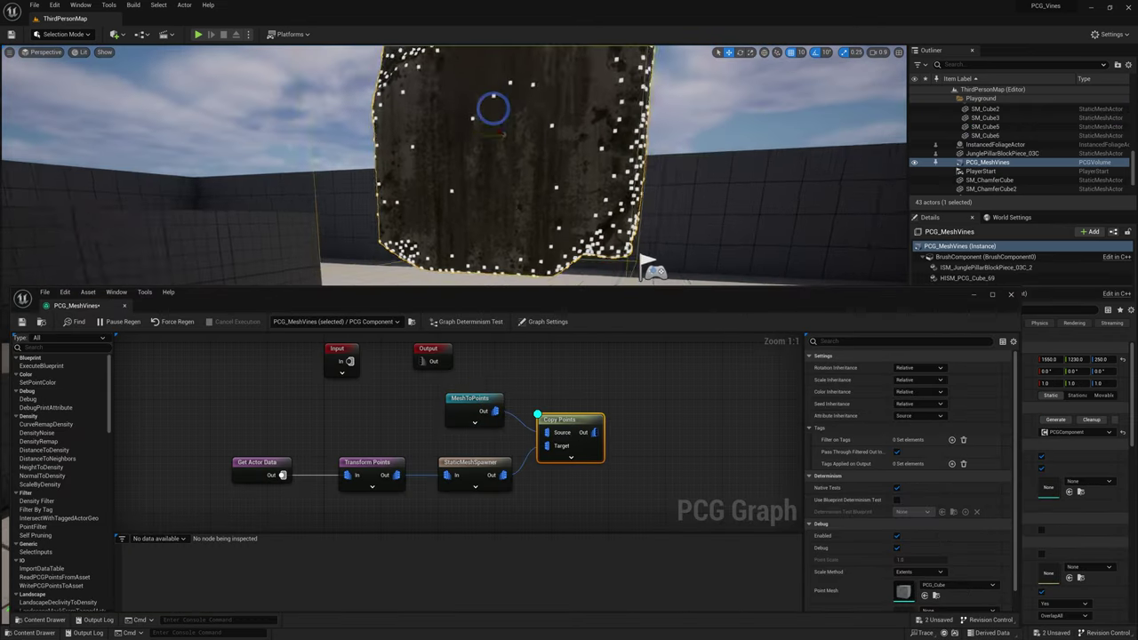
pyautogui.moveTo(491, 107); pyautogui.dragTo(613, 84, button='right')
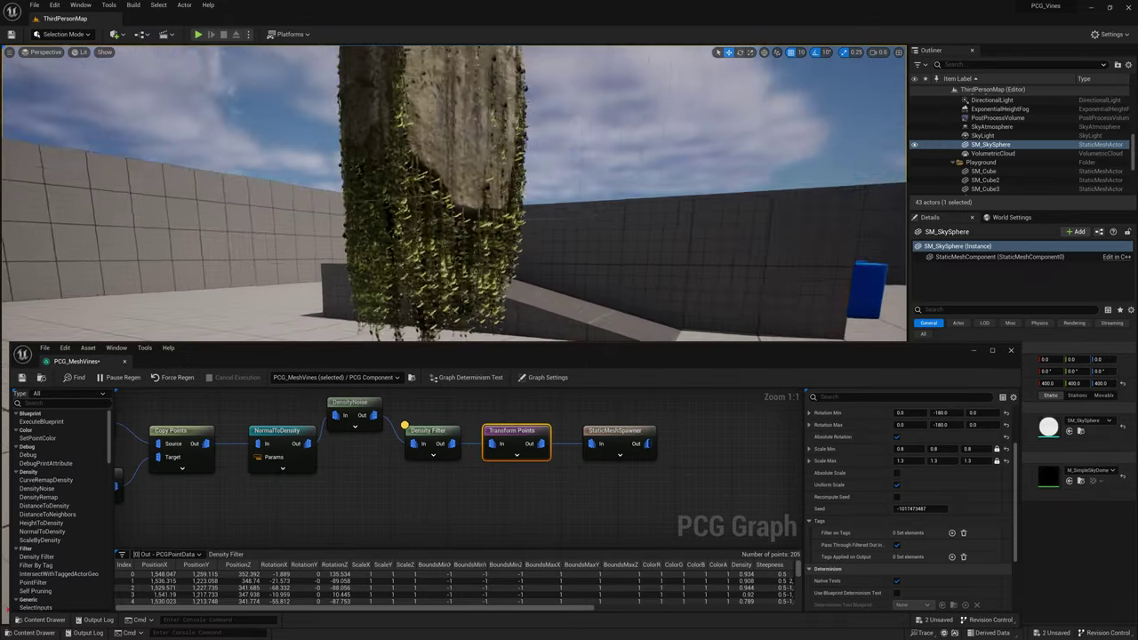
pyautogui.moveTo(454, 193); pyautogui.dragTo(325, 173, button='right')
pyautogui.moveTo(613, 84); pyautogui.dragTo(613, 83, button='right')
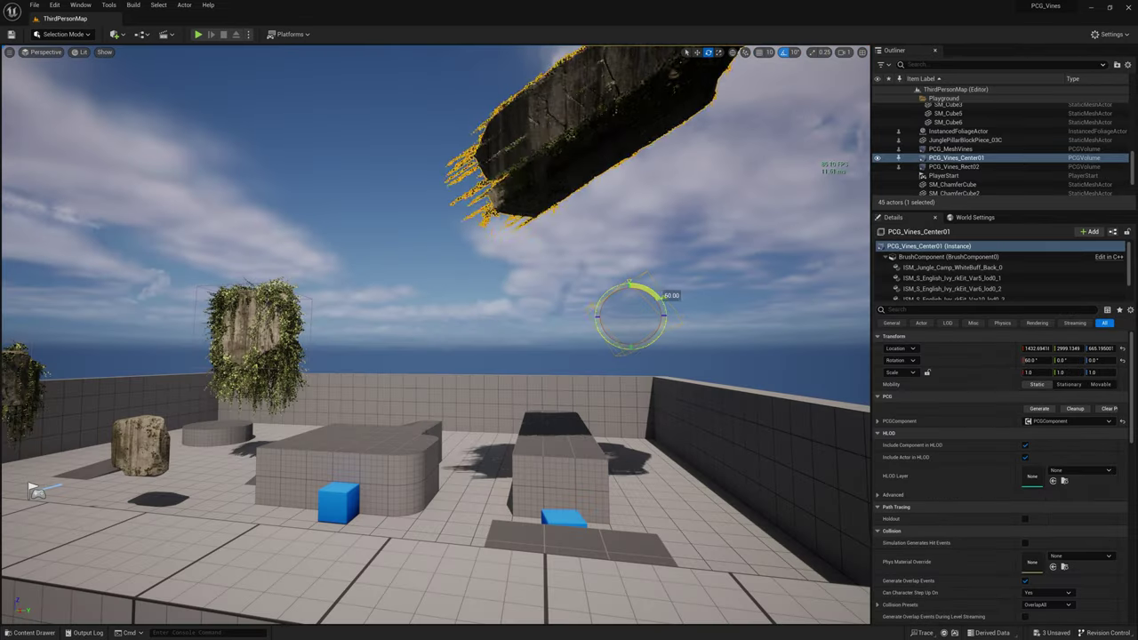
pyautogui.moveTo(661, 296); pyautogui.dragTo(661, 296)
pyautogui.moveTo(661, 297); pyautogui.dragTo(653, 266, button='right')
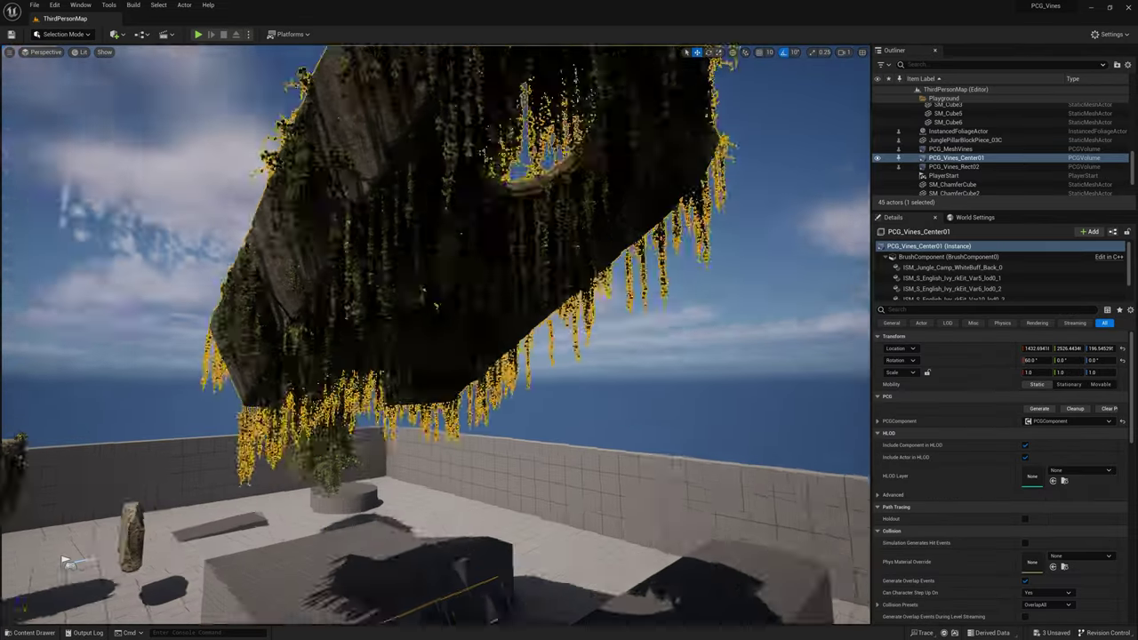
pyautogui.moveTo(453, 338)
pyautogui.mouseDown(button='right')
pyautogui.moveTo(391, 329)
pyautogui.moveTo(436, 335)
pyautogui.mouseUp(button='right')
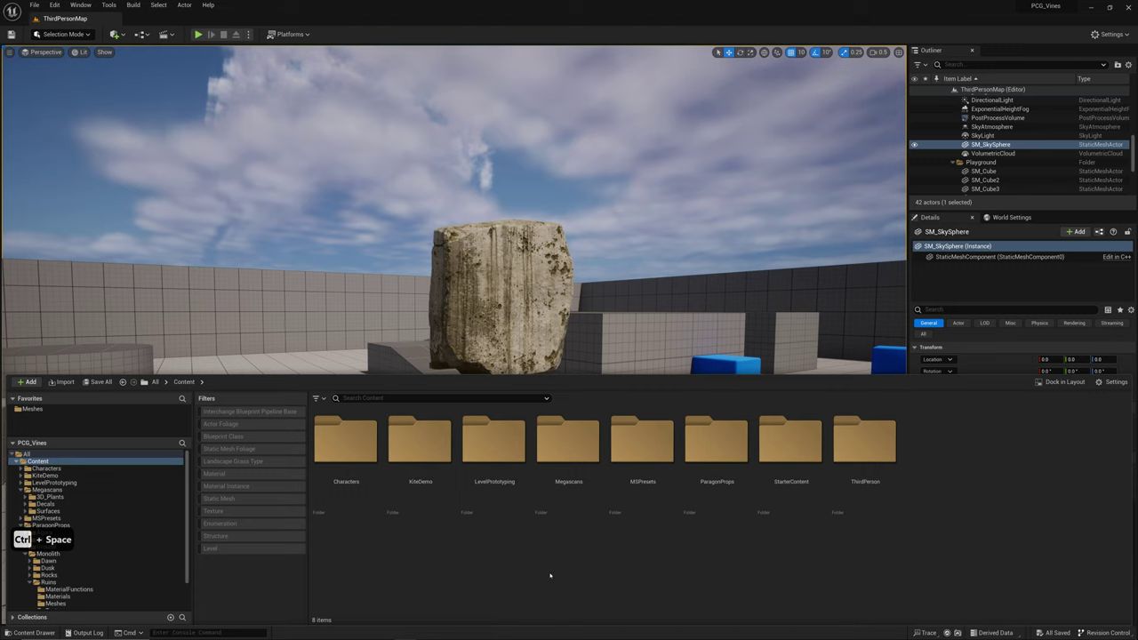
# Create a folder named PCG in the project's Content folder and add it to the favorites
pyautogui.rightClick(550, 576)
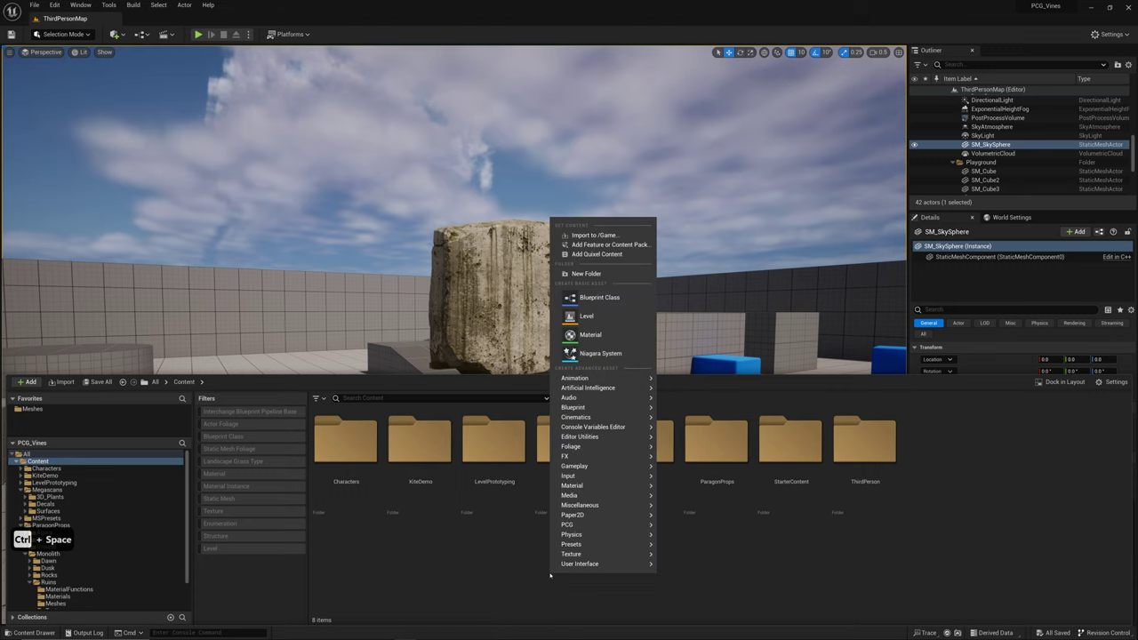
pyautogui.click(605, 274)
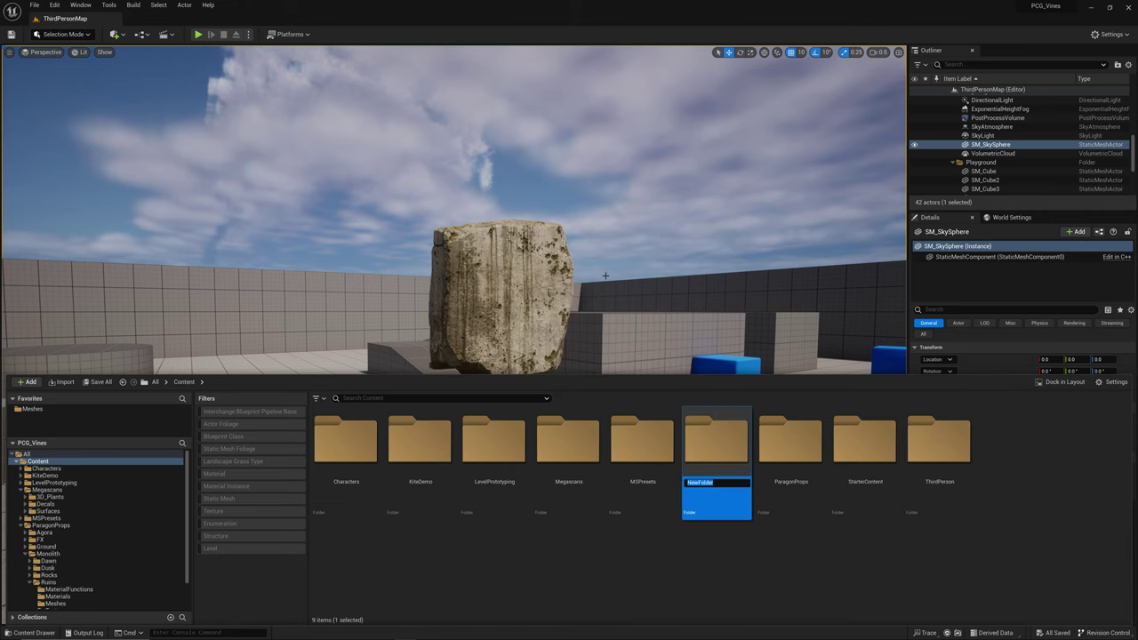
pyautogui.write('PCG')
pyautogui.press('Return')
pyautogui.rightClick(779, 446)
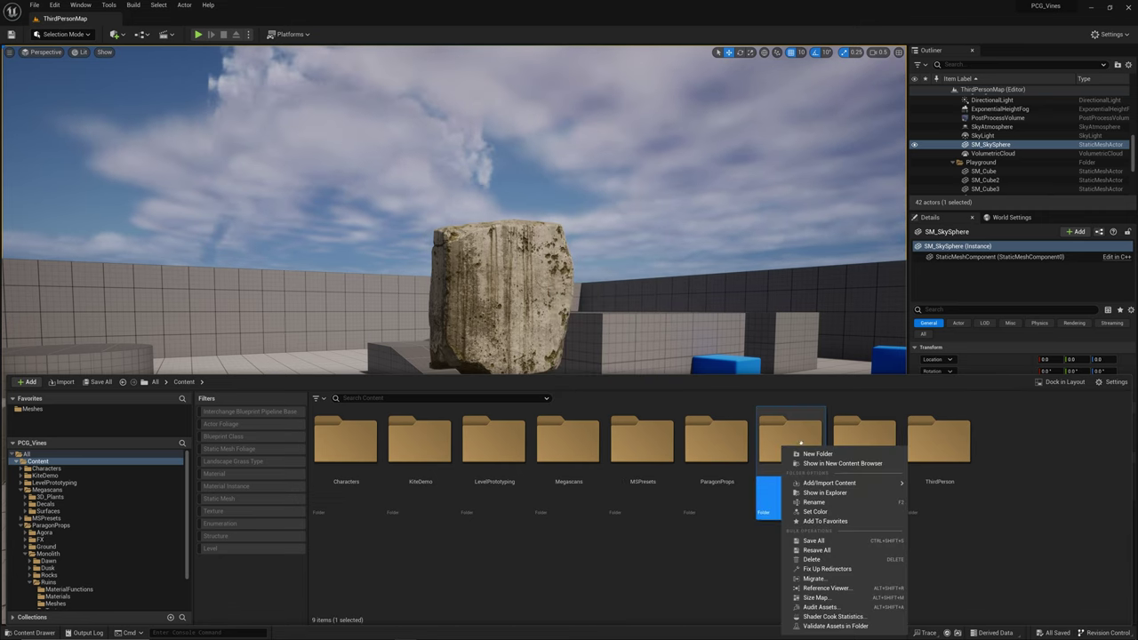
pyautogui.click(828, 519)
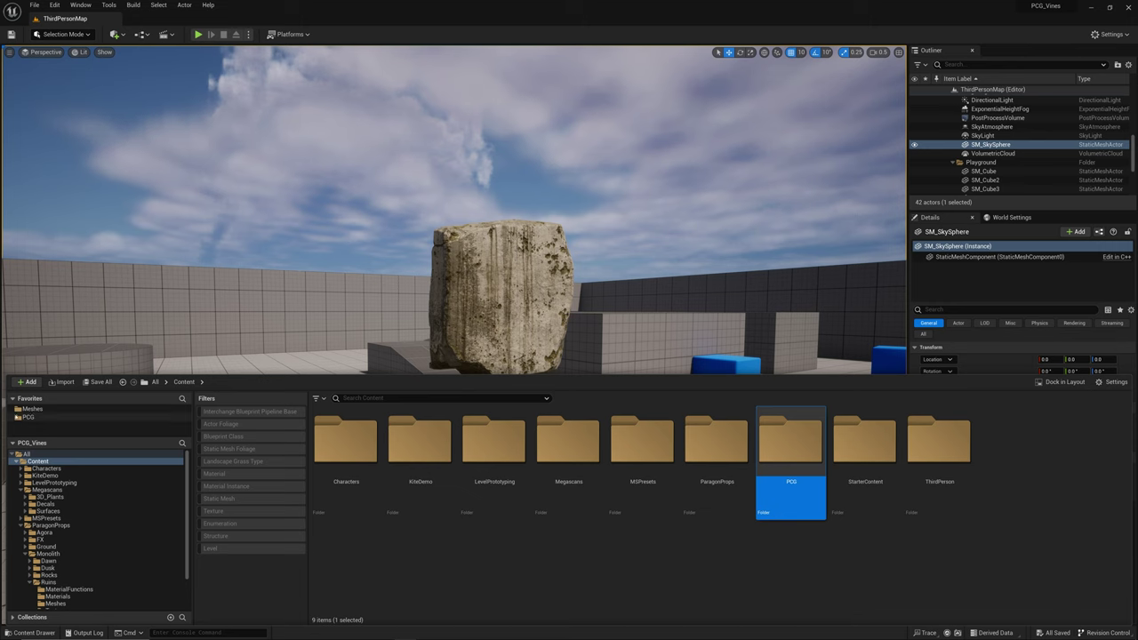
# Create a PCG Graph asset named PCG_MeshVines inside the PCG folder
pyautogui.click(22, 417)
pyautogui.rightClick(391, 481)
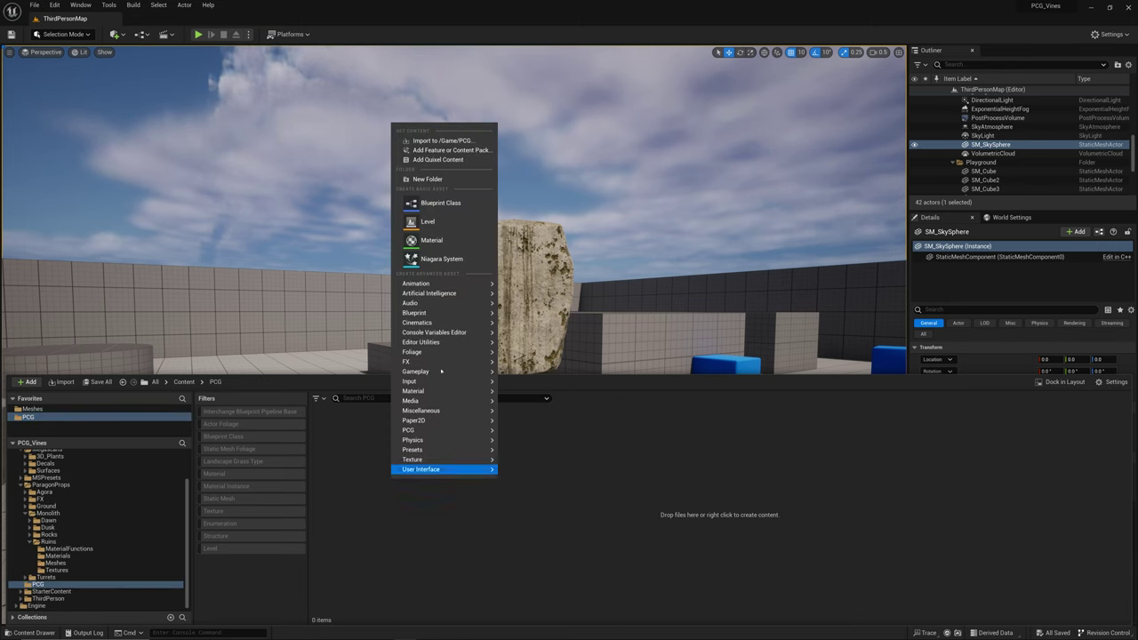
pyautogui.moveTo(463, 431)
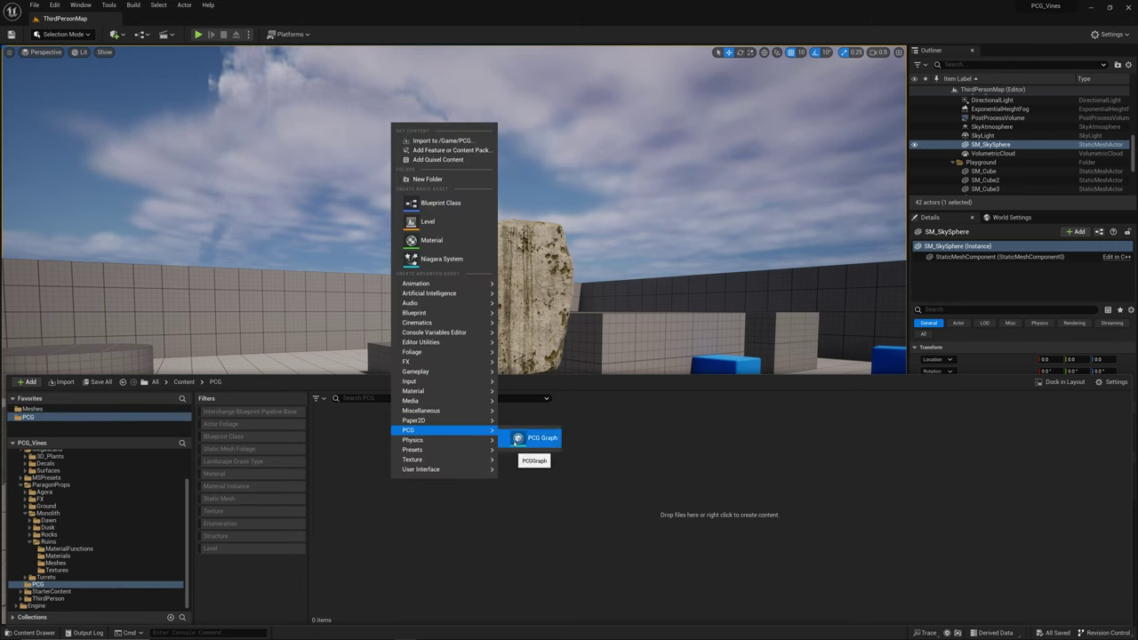
pyautogui.click(540, 441)
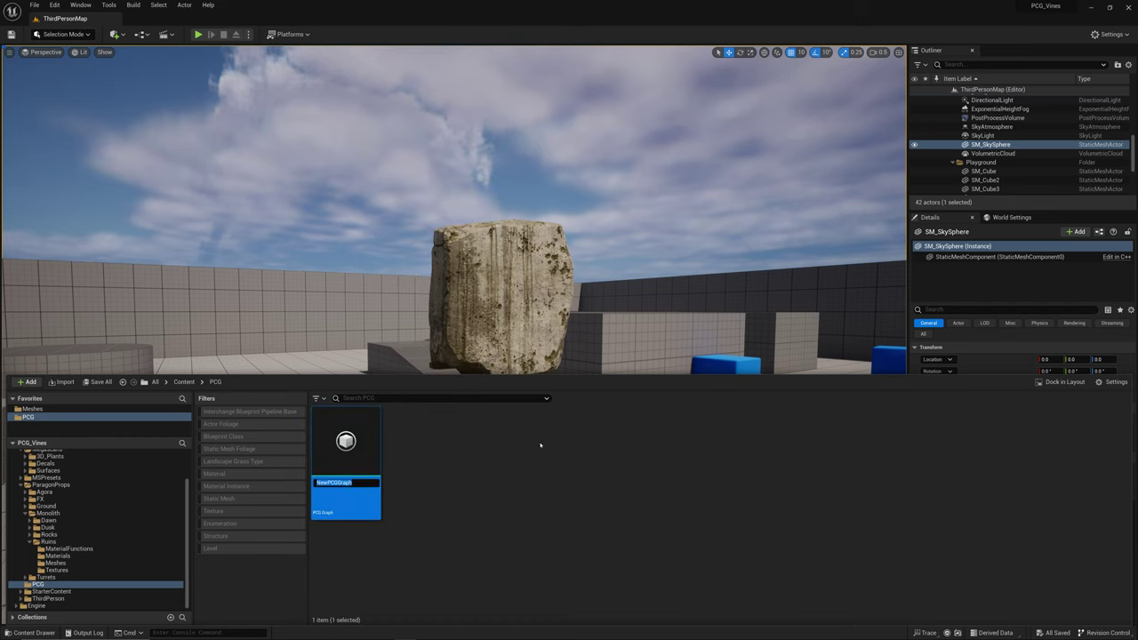
pyautogui.write('PCG_')
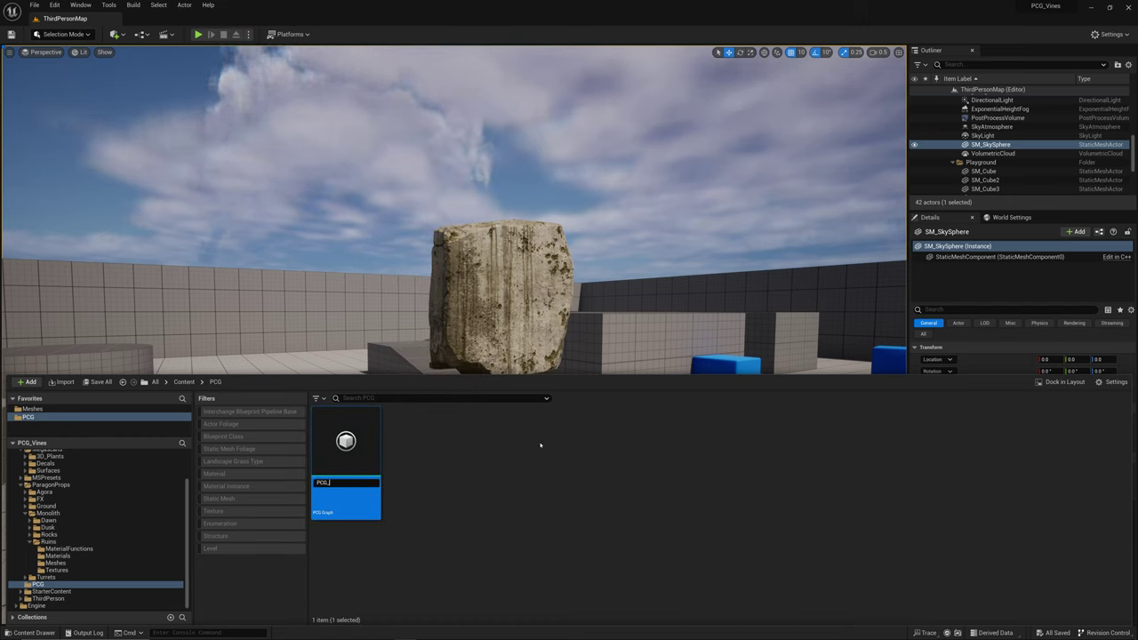
pyautogui.write('MeshVines')
pyautogui.press('Return')
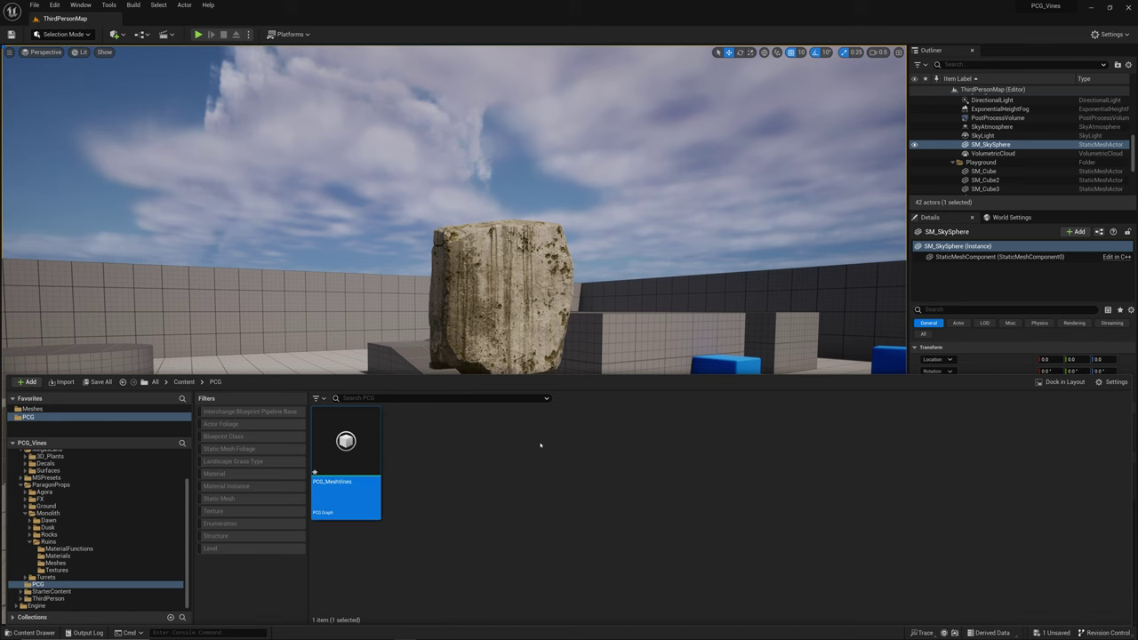
# Open the PCG_MeshVines graph in a maximized editor window and add a Get Actor Data node below the Input node
pyautogui.hotkey('ctrl', 'space')
pyautogui.doubleClick(362, 452)
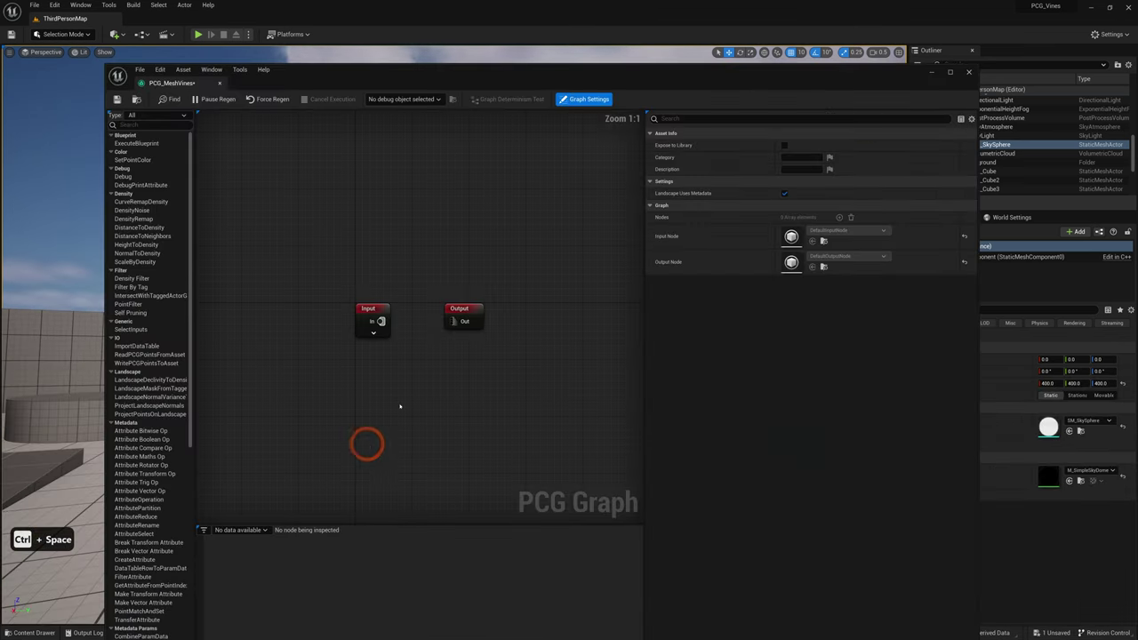
pyautogui.moveTo(584, 83); pyautogui.dragTo(599, 83)
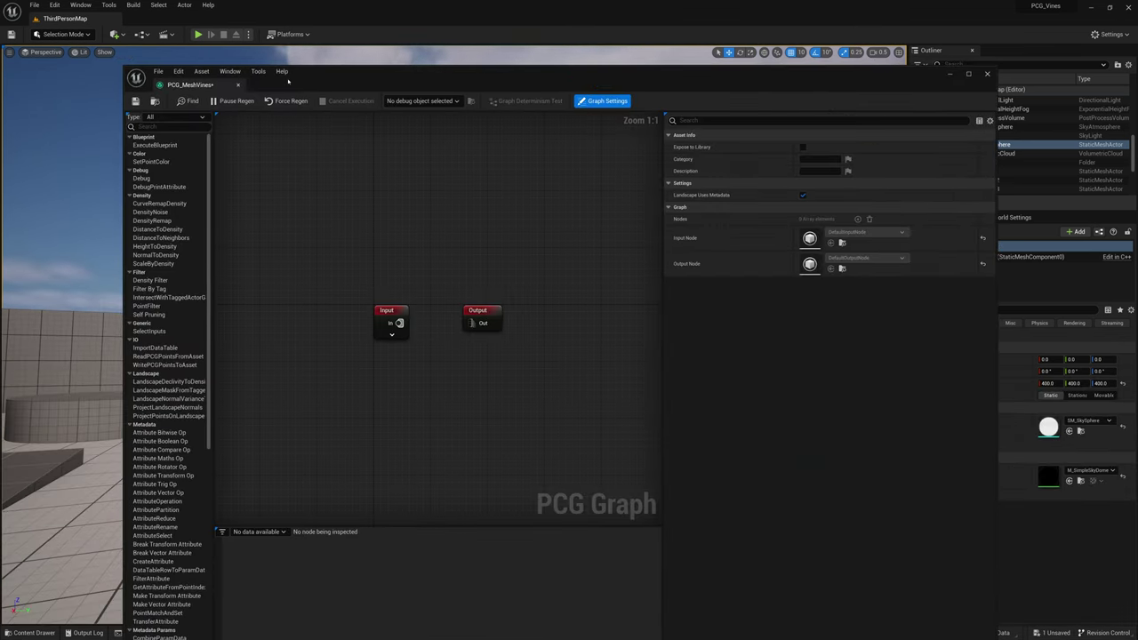
pyautogui.doubleClick(599, 83)
pyautogui.rightClick(418, 250)
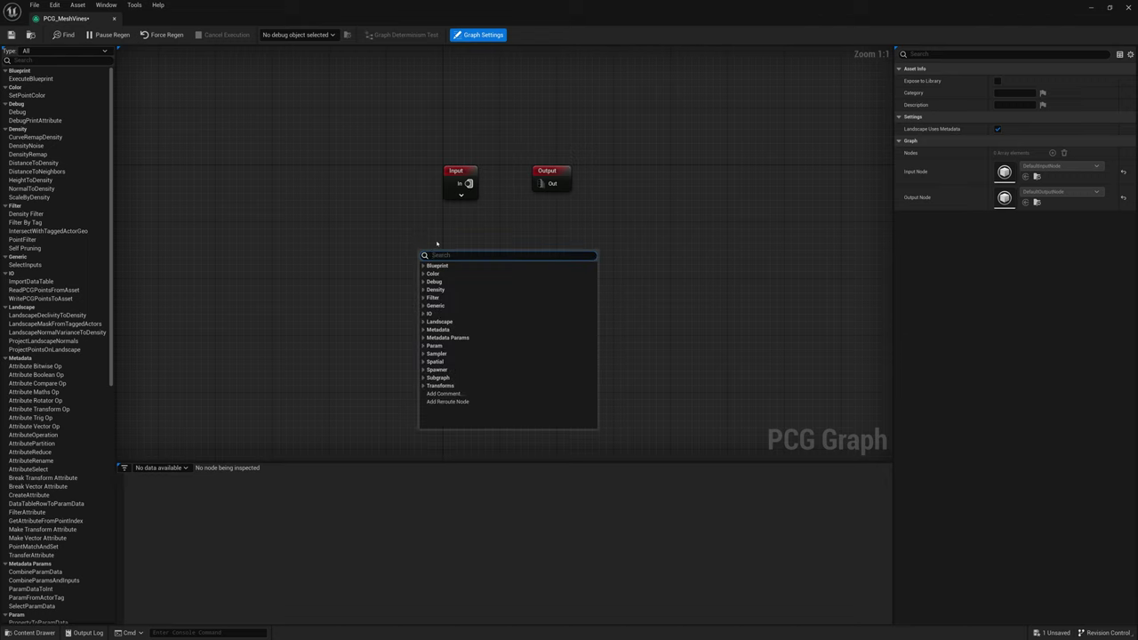
pyautogui.write('actor')
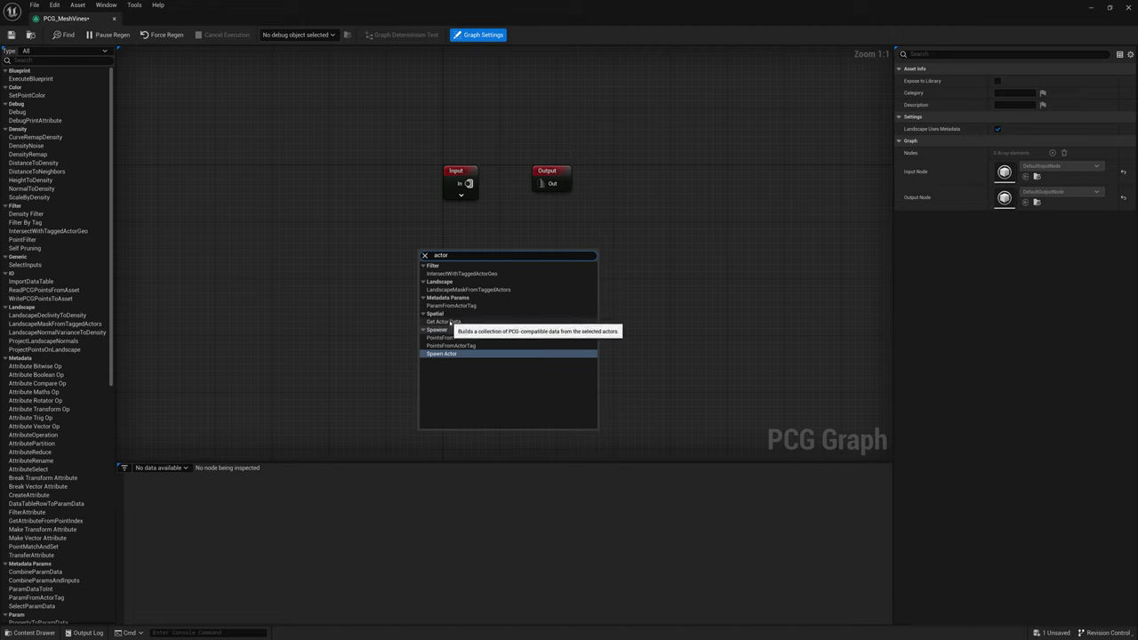
pyautogui.click(449, 322)
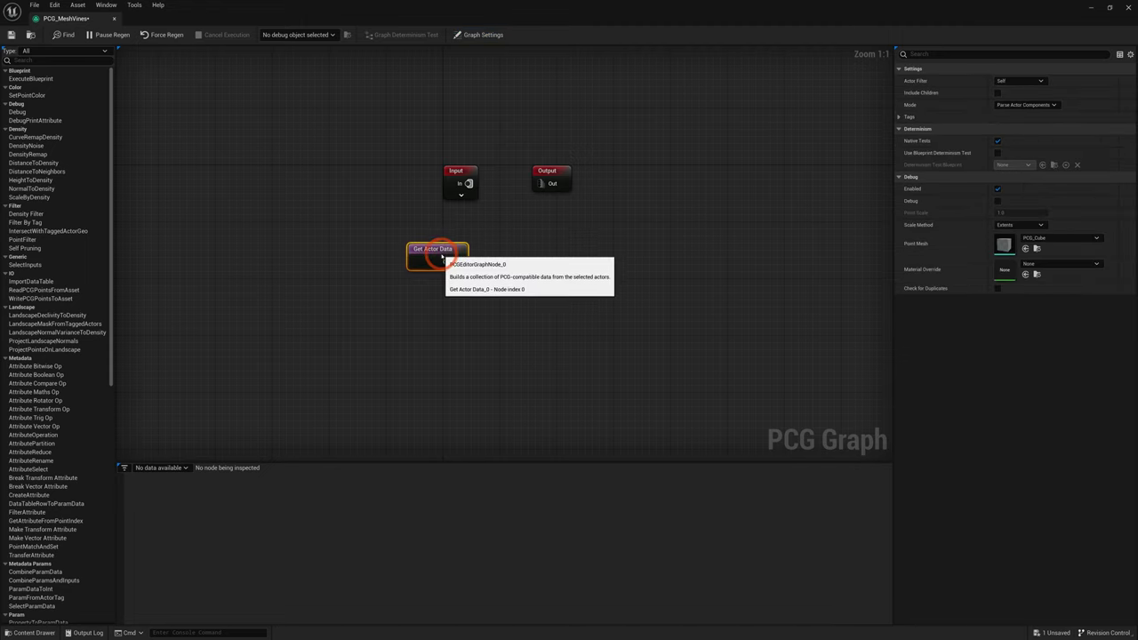
# Shrink the graph editor window to fit beneath the level viewport and aim the viewport at the floating stone block
pyautogui.click(194, 100)
pyautogui.moveTo(69, 24); pyautogui.dragTo(233, 305)
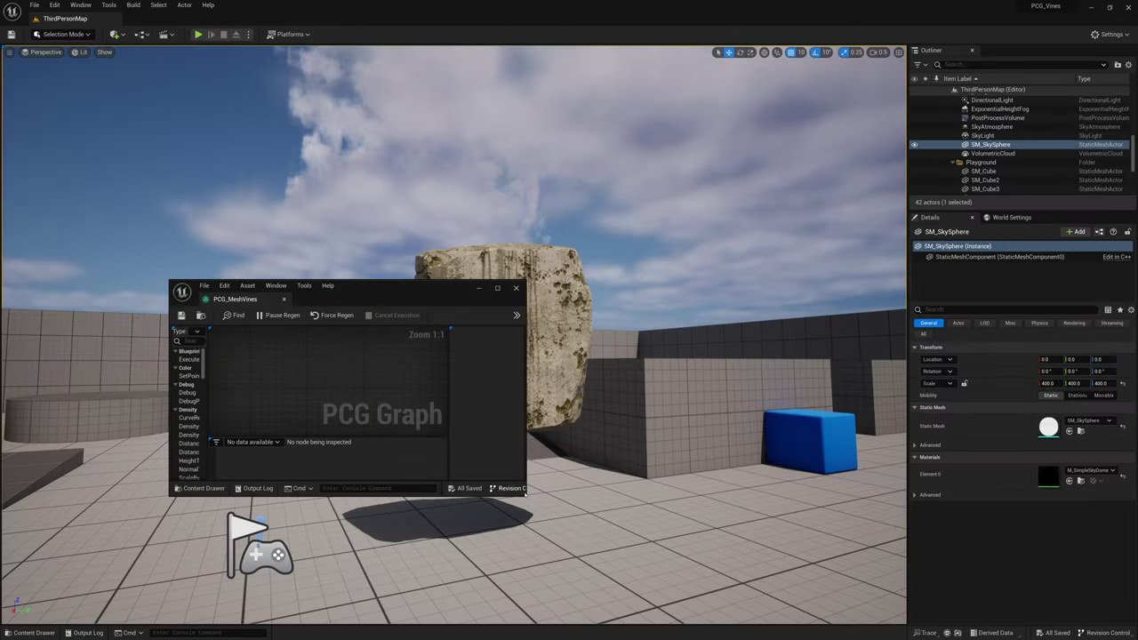
pyautogui.moveTo(526, 494); pyautogui.dragTo(1010, 626)
pyautogui.moveTo(543, 422); pyautogui.dragTo(458, 397, button='right')
pyautogui.moveTo(524, 465); pyautogui.dragTo(466, 425, button='right')
pyautogui.moveTo(170, 281); pyautogui.dragTo(1, 271)
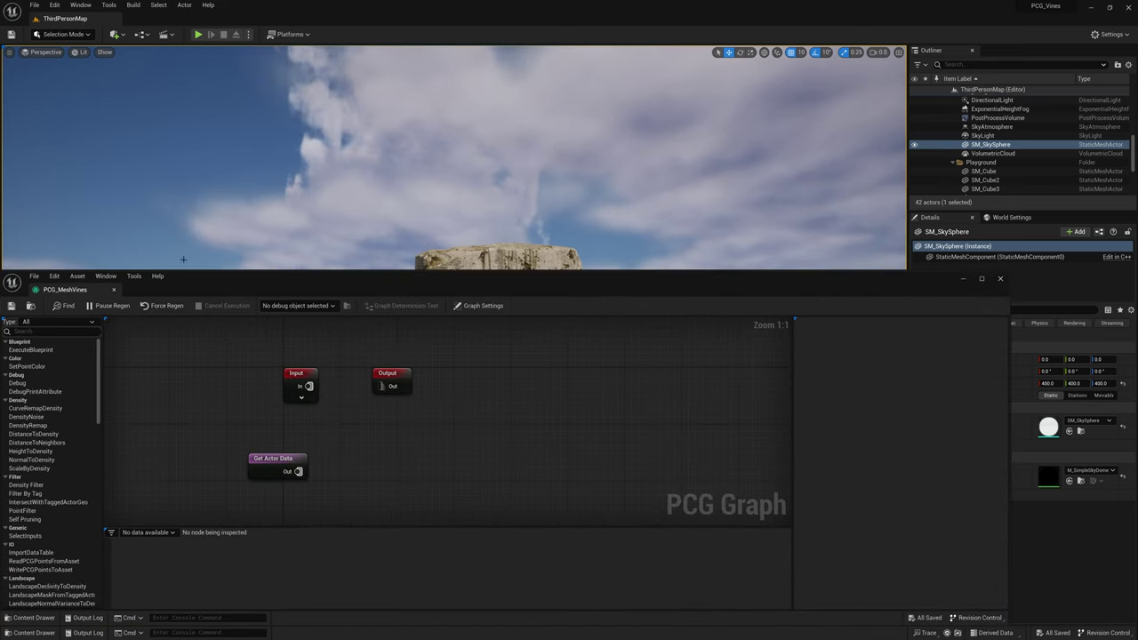
pyautogui.moveTo(725, 279)
pyautogui.mouseDown()
pyautogui.moveTo(737, 279)
pyautogui.moveTo(727, 279)
pyautogui.mouseUp()
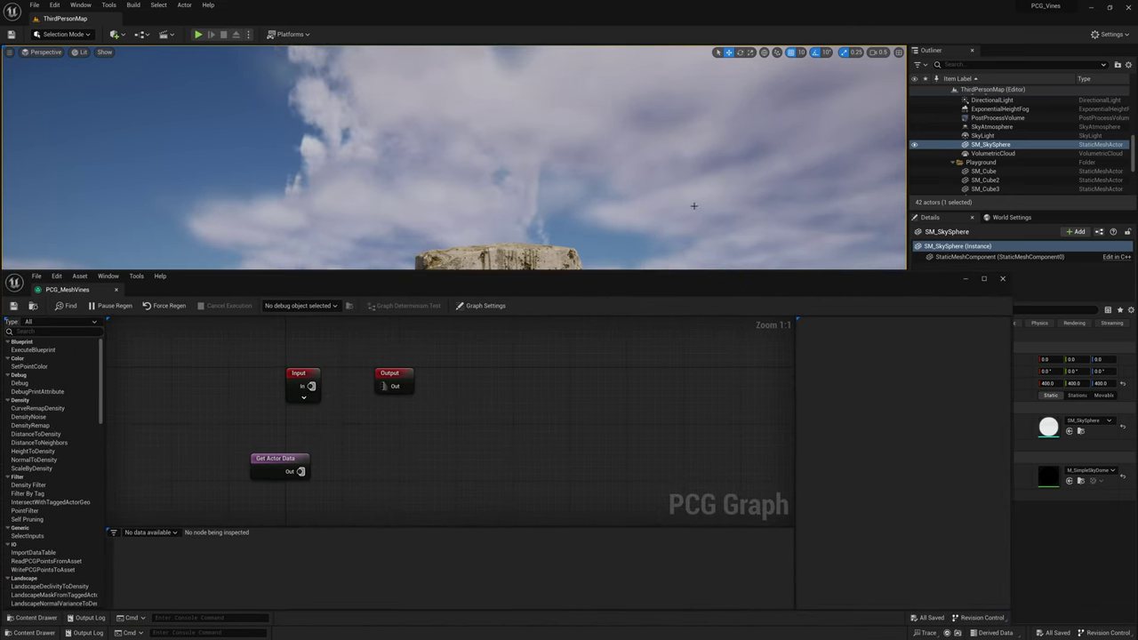
pyautogui.moveTo(696, 172); pyautogui.dragTo(702, 339, button='right')
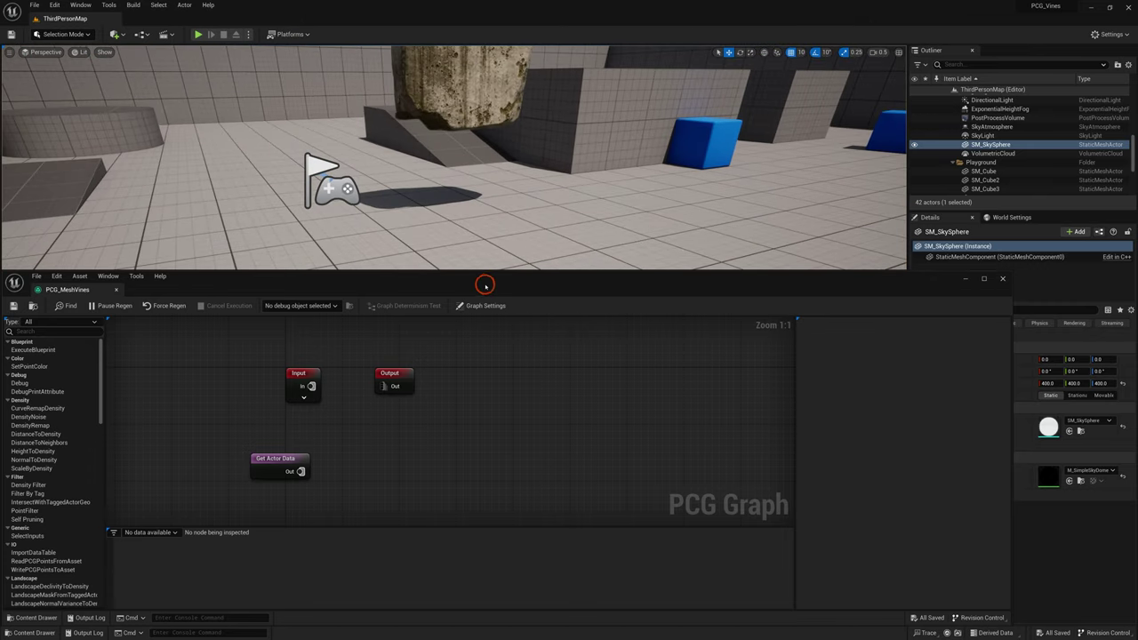
# Place the PCG_MeshVines graph from the project content into the level as a PCG volume
pyautogui.hotkey('ctrl', 'space')
pyautogui.click(419, 537)
pyautogui.moveTo(325, 514); pyautogui.dragTo(486, 218)
pyautogui.moveTo(553, 192); pyautogui.dragTo(600, 253, button='right')
pyautogui.scroll(3, 568, 208)
pyautogui.press('s')
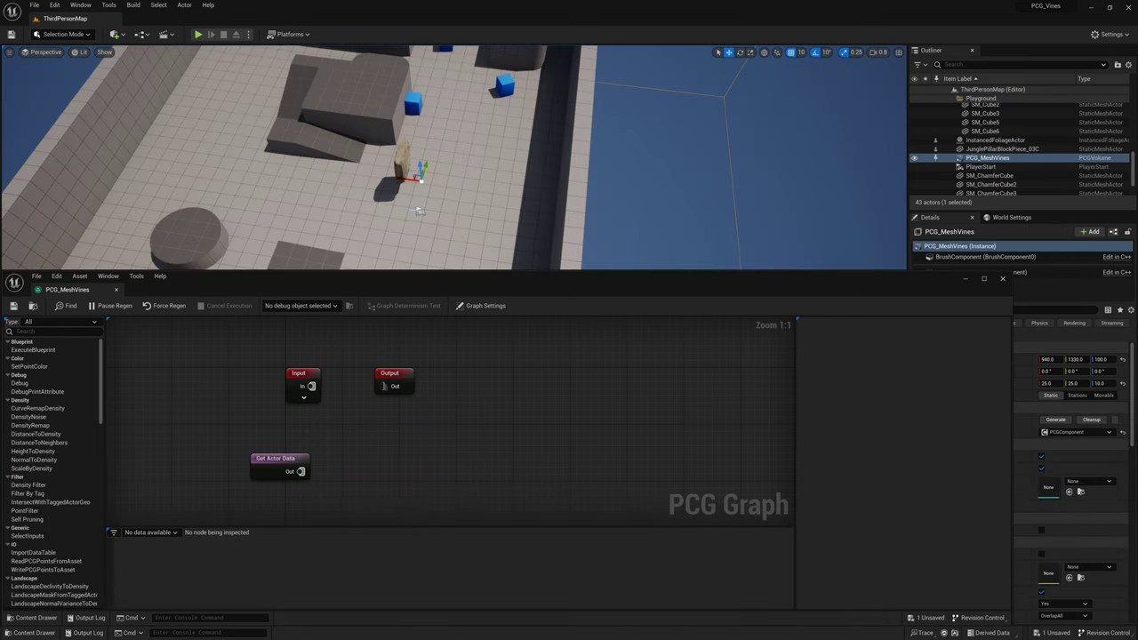
# Move the PCG_MeshVines volume beside the ramp near the stone block, to about X 1520, Y 1410, Z 170
pyautogui.moveTo(402, 179); pyautogui.dragTo(345, 144)
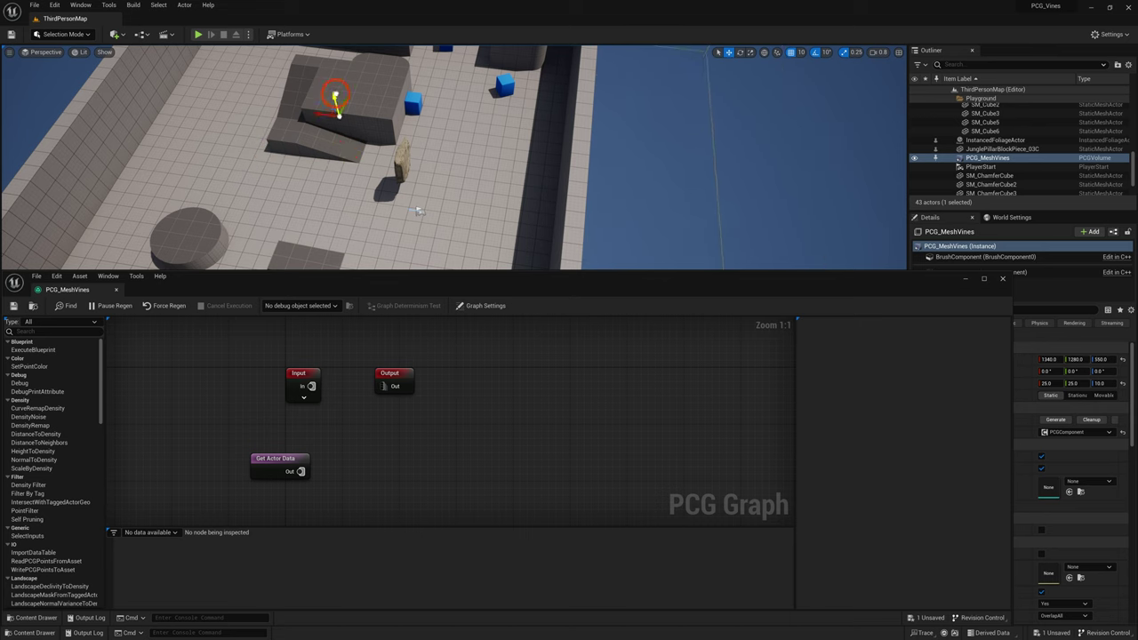
pyautogui.moveTo(454, 177); pyautogui.dragTo(418, 156, button='right')
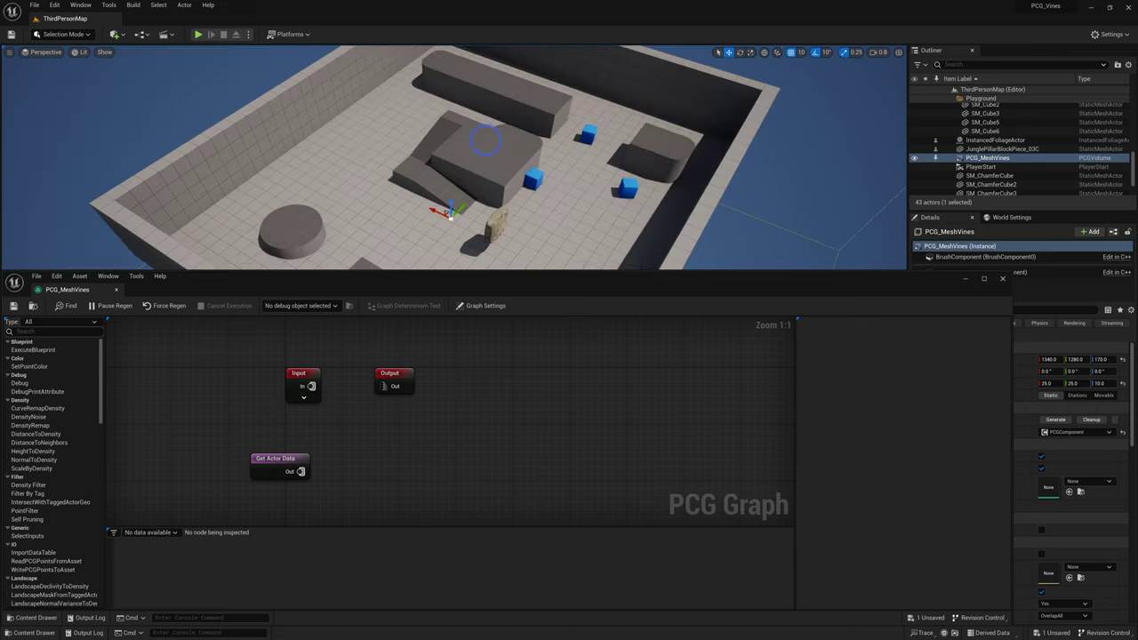
pyautogui.moveTo(418, 155); pyautogui.dragTo(391, 137, button='right')
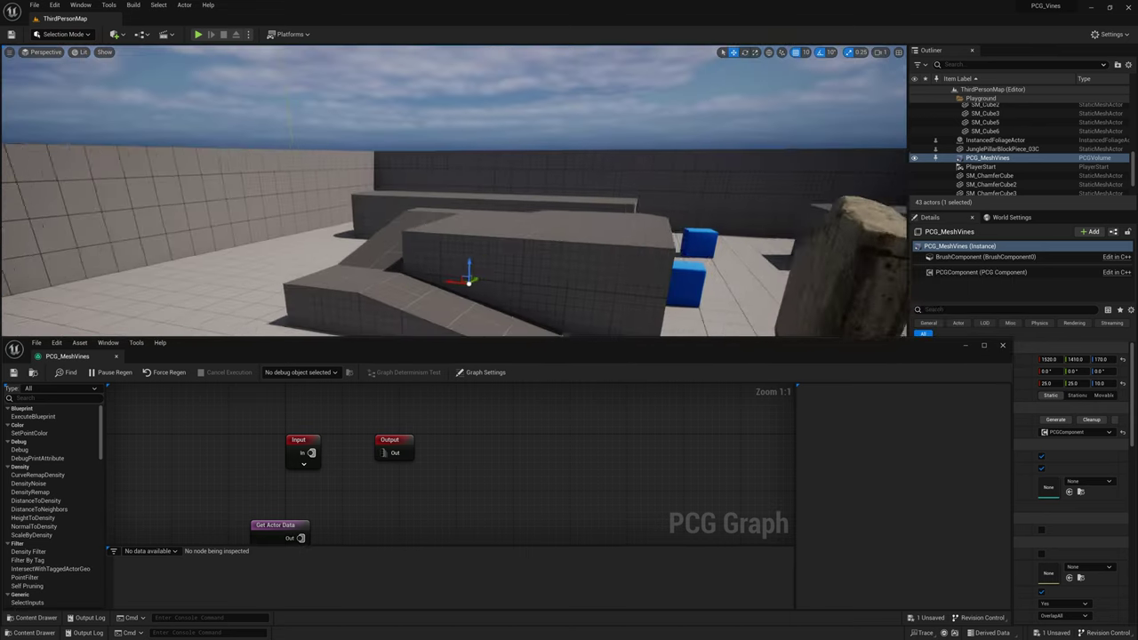
pyautogui.moveTo(444, 233); pyautogui.dragTo(422, 232, button='right')
pyautogui.scroll(-1, 423, 444)
pyautogui.scroll(2, 423, 443)
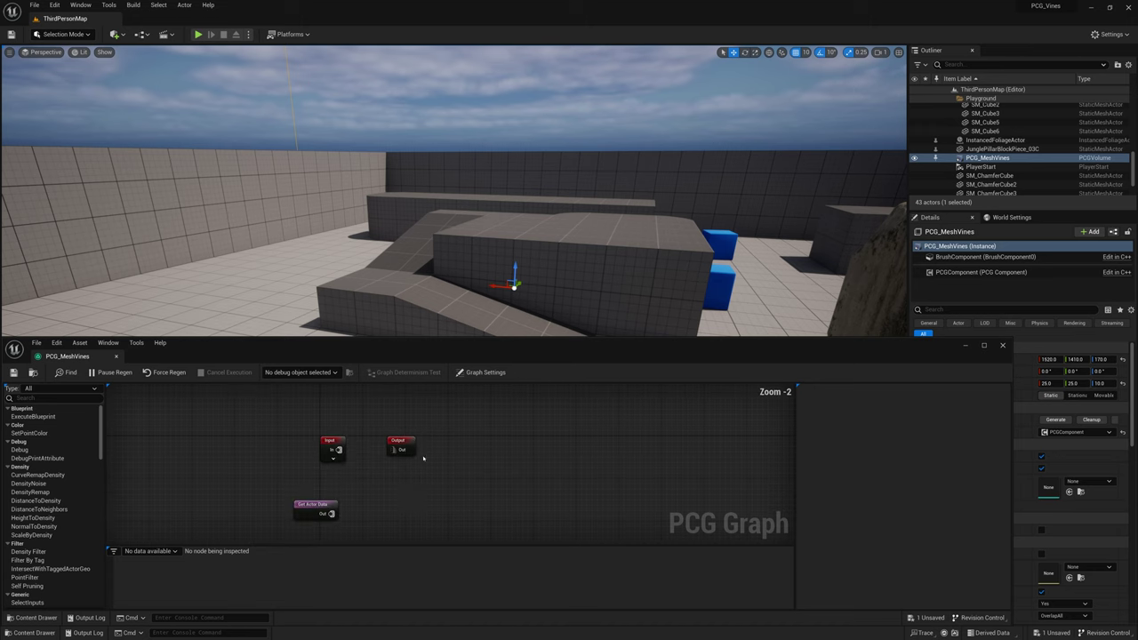
# Enable debug display on the Get Actor Data node and view the whole debug volume in the level
pyautogui.click(422, 462)
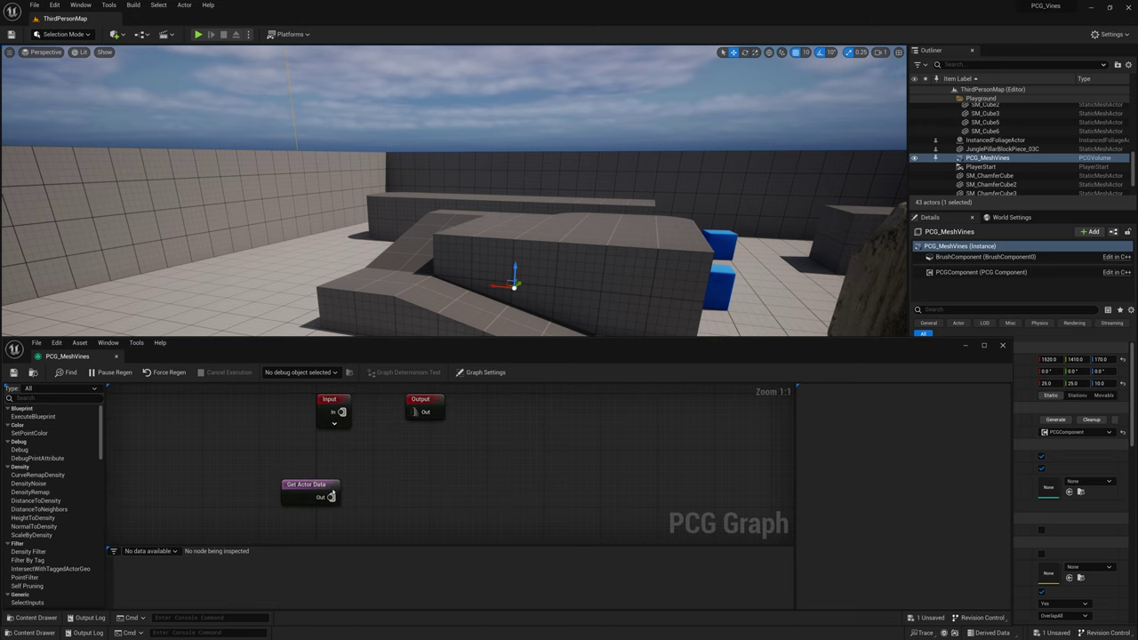
pyautogui.moveTo(302, 485); pyautogui.dragTo(303, 478)
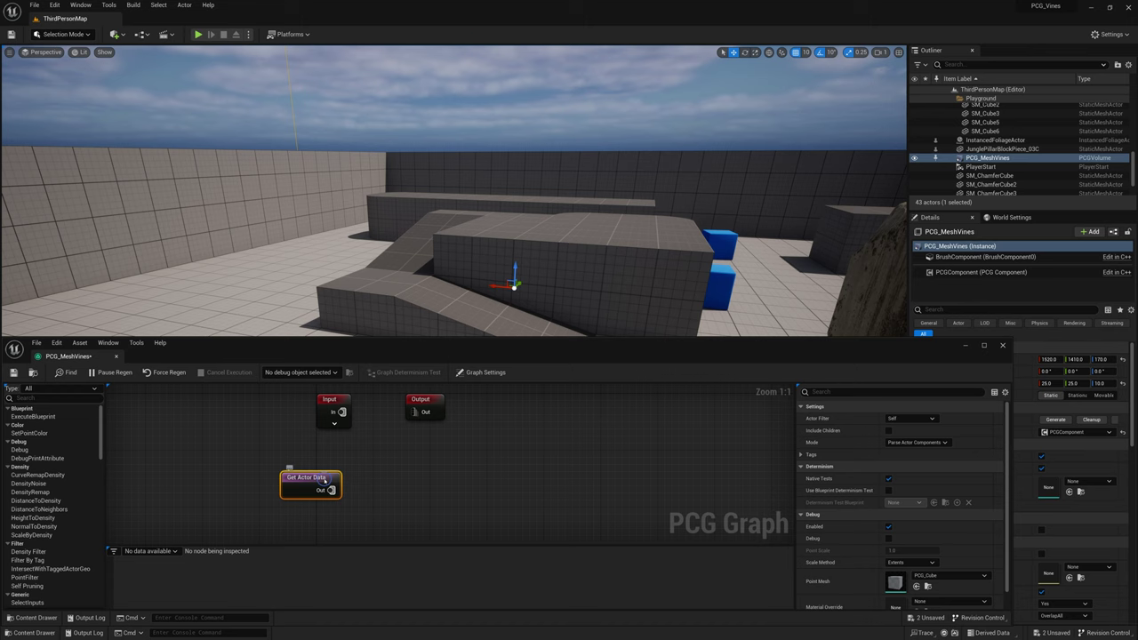
pyautogui.rightClick(325, 478)
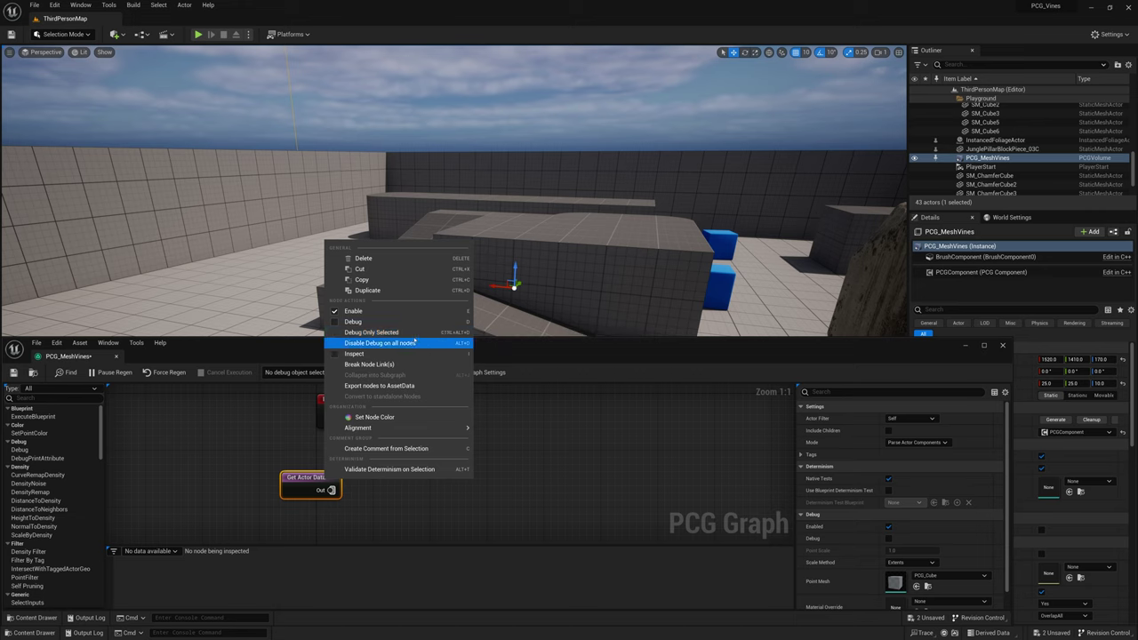
pyautogui.click(452, 321)
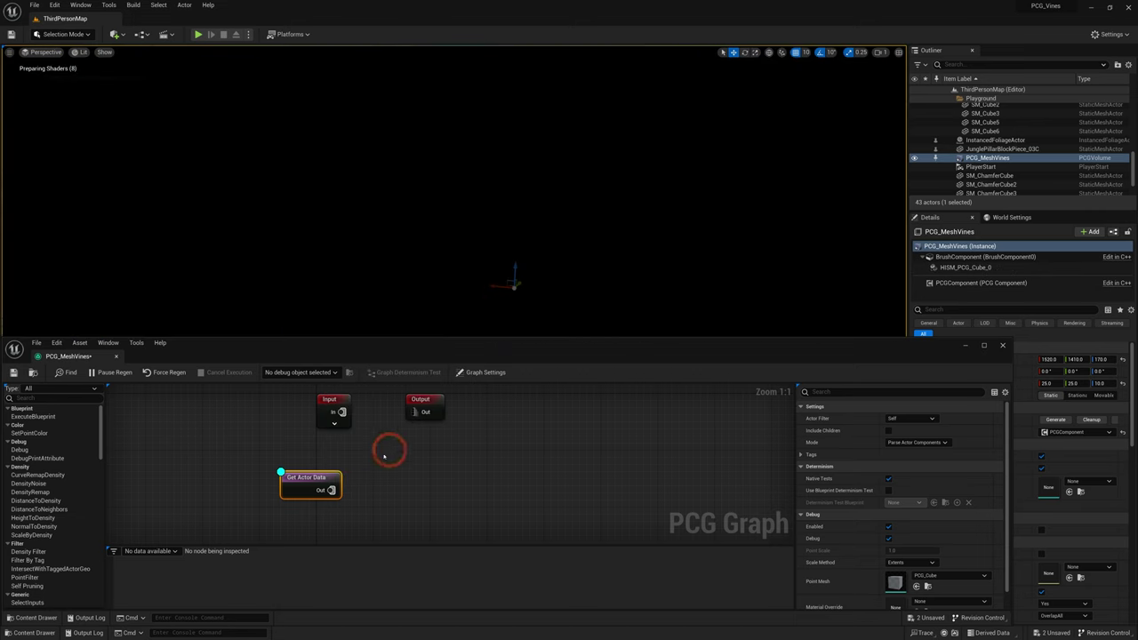
pyautogui.press('s')
pyautogui.moveTo(526, 290)
pyautogui.mouseDown(button='right')
pyautogui.moveTo(527, 266)
pyautogui.moveTo(530, 322)
pyautogui.moveTo(523, 308)
pyautogui.mouseUp(button='right')
pyautogui.scroll(1, 526, 290)
pyautogui.keyDown('alt'); pyautogui.moveTo(427, 227); pyautogui.dragTo(459, 286); pyautogui.keyUp('alt')
pyautogui.moveTo(321, 480); pyautogui.dragTo(328, 473)
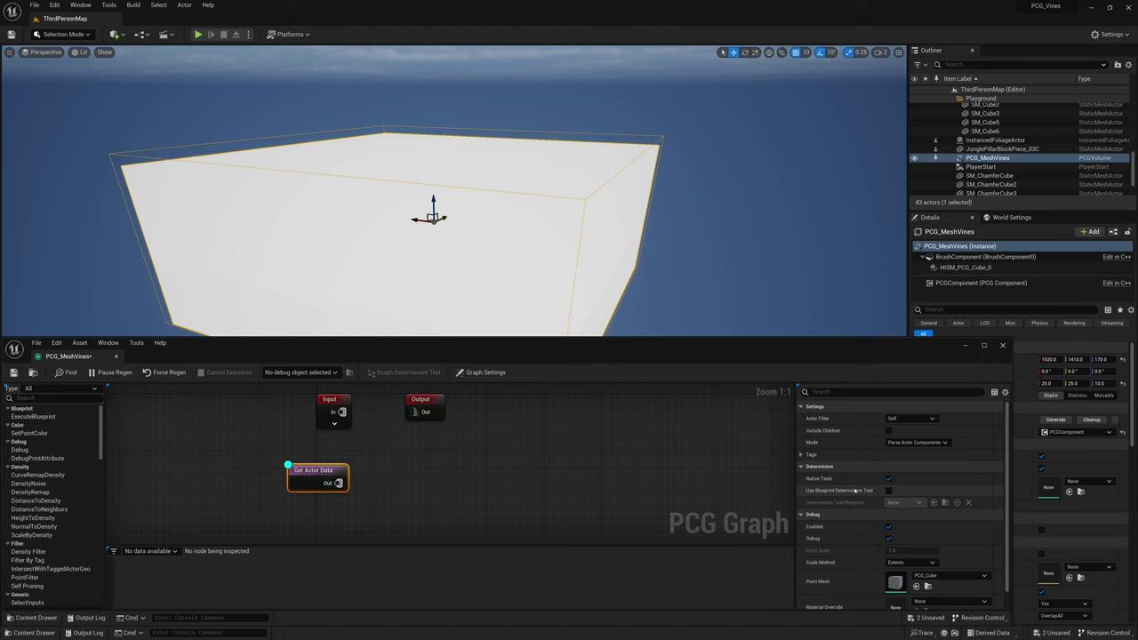
# Set the Get Actor Data node's debug scale method to Absolute and its point scale to 0.1
pyautogui.scroll(-1, 890, 489)
pyautogui.moveTo(772, 338); pyautogui.dragTo(773, 331)
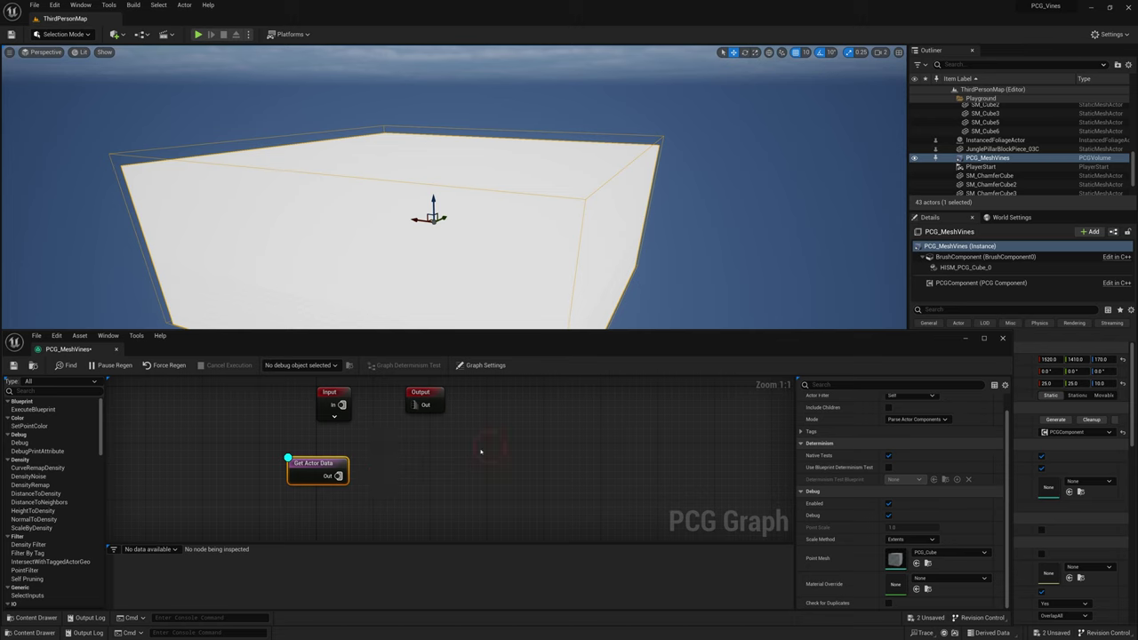
pyautogui.press('d')
pyautogui.press('d')
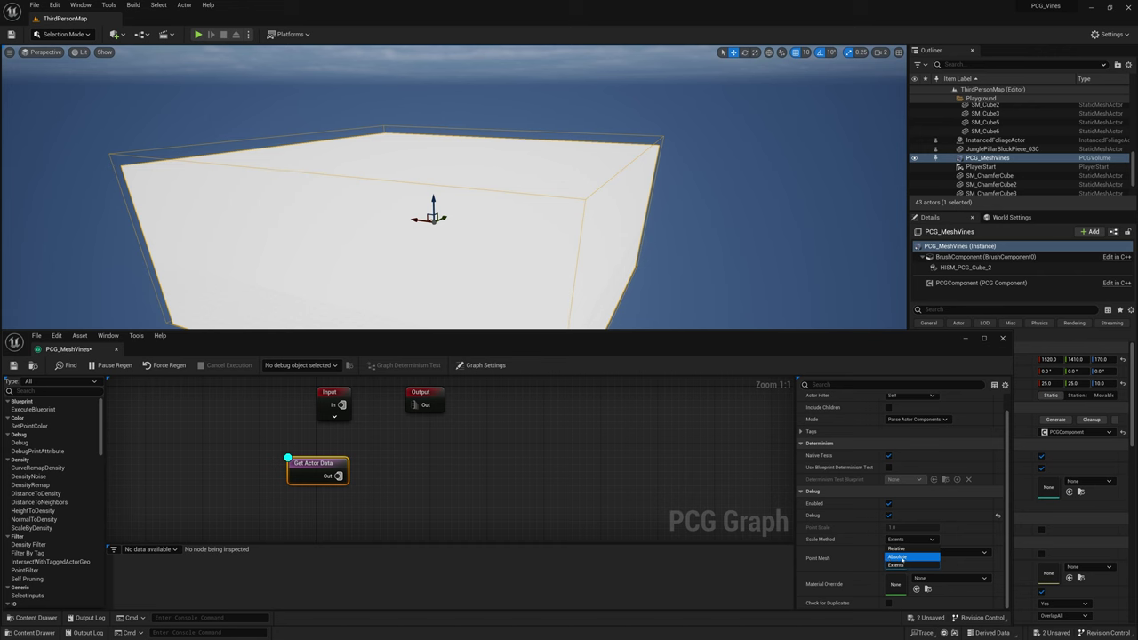
pyautogui.click(898, 558)
pyautogui.click(896, 527)
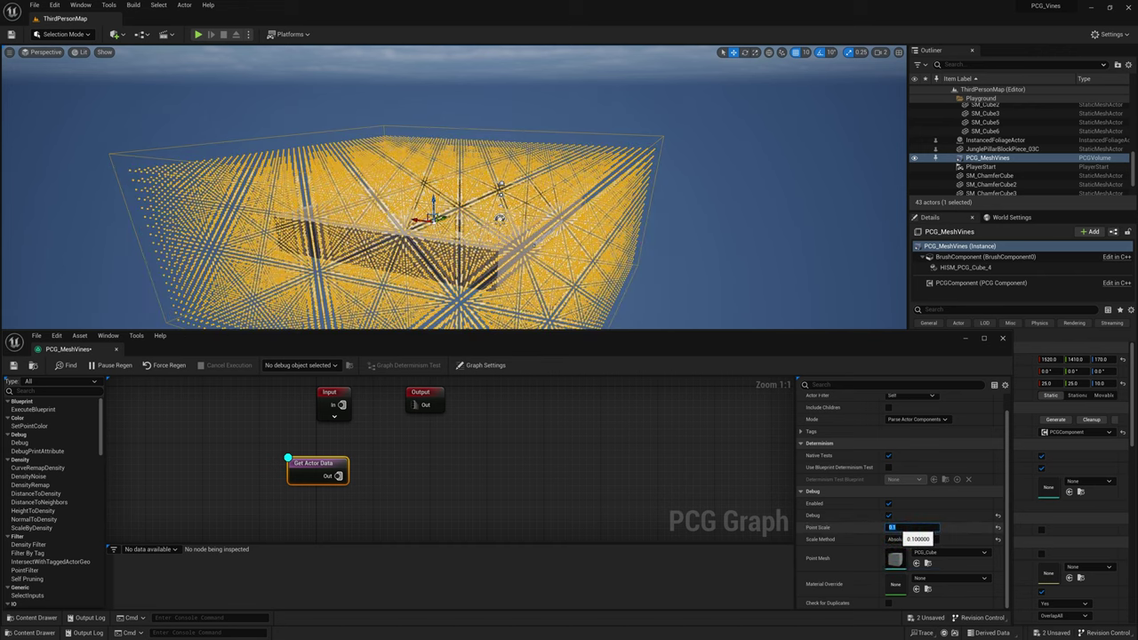
# Set the Get Actor Data node's mode to Get Single Point and expand its Tags settings
pyautogui.click(584, 173)
pyautogui.press('w')
pyautogui.moveTo(584, 173); pyautogui.dragTo(623, 178, button='right')
pyautogui.scroll(-2, 638, 158)
pyautogui.press('e')
pyautogui.press('s')
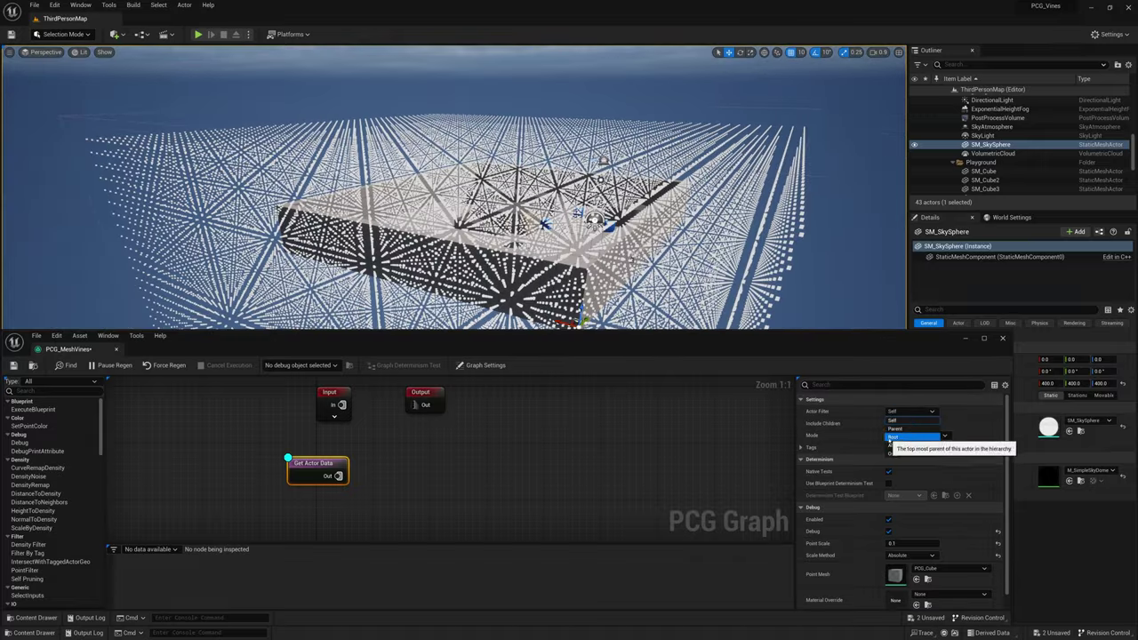
pyautogui.click(865, 449)
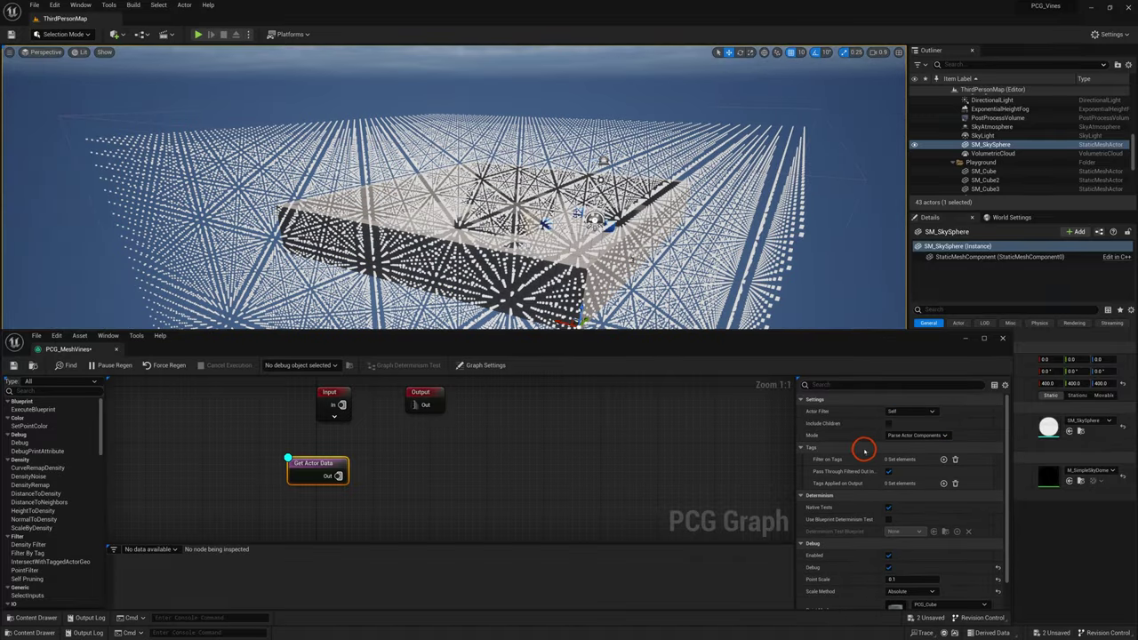
pyautogui.click(941, 436)
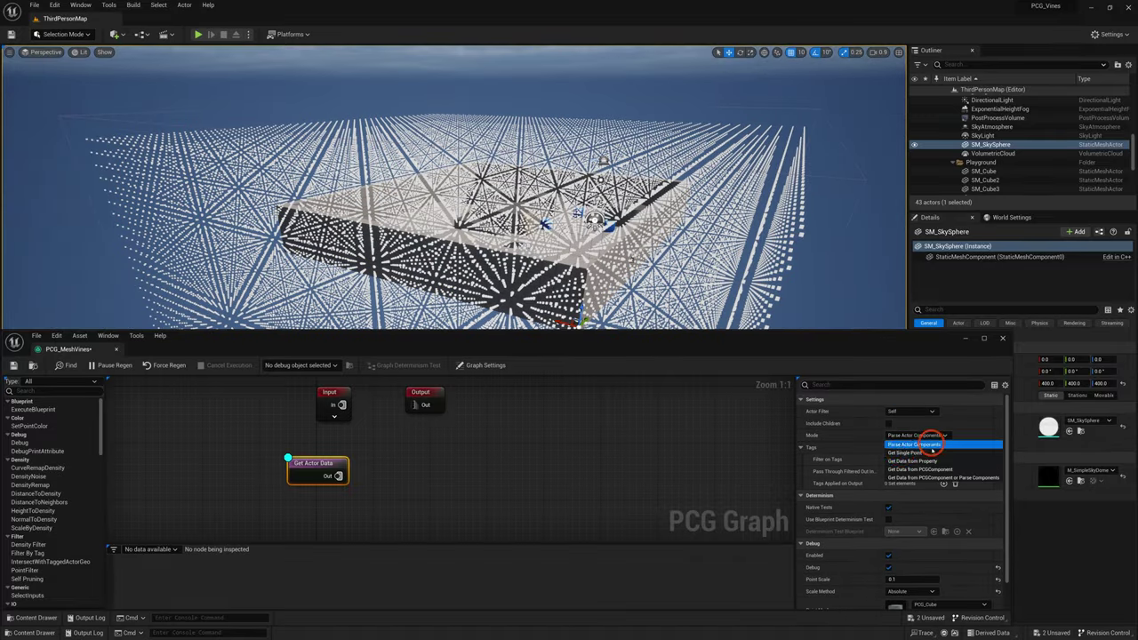
pyautogui.click(905, 454)
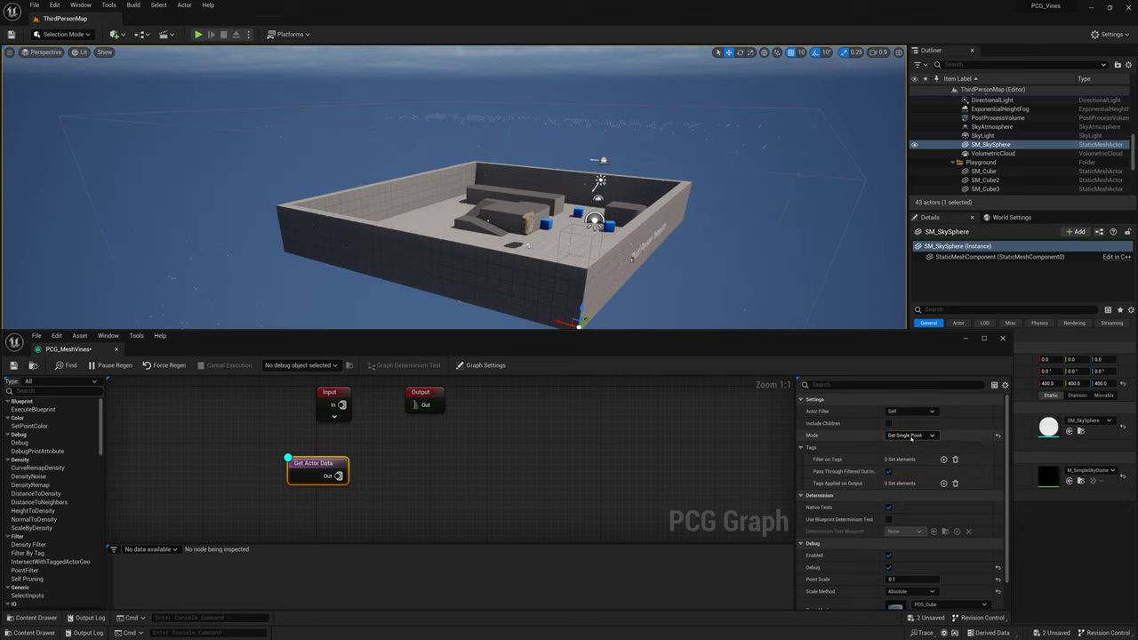
# Enable inspection on the Get Actor Data node and choose the PCG_MeshVines component as the graph's debug object
pyautogui.press('w')
pyautogui.moveTo(593, 264); pyautogui.dragTo(564, 204, button='right')
pyautogui.scroll(-3, 562, 238)
pyautogui.press('w')
pyautogui.scroll(1, 562, 213)
pyautogui.moveTo(512, 253); pyautogui.dragTo(512, 254, button='right')
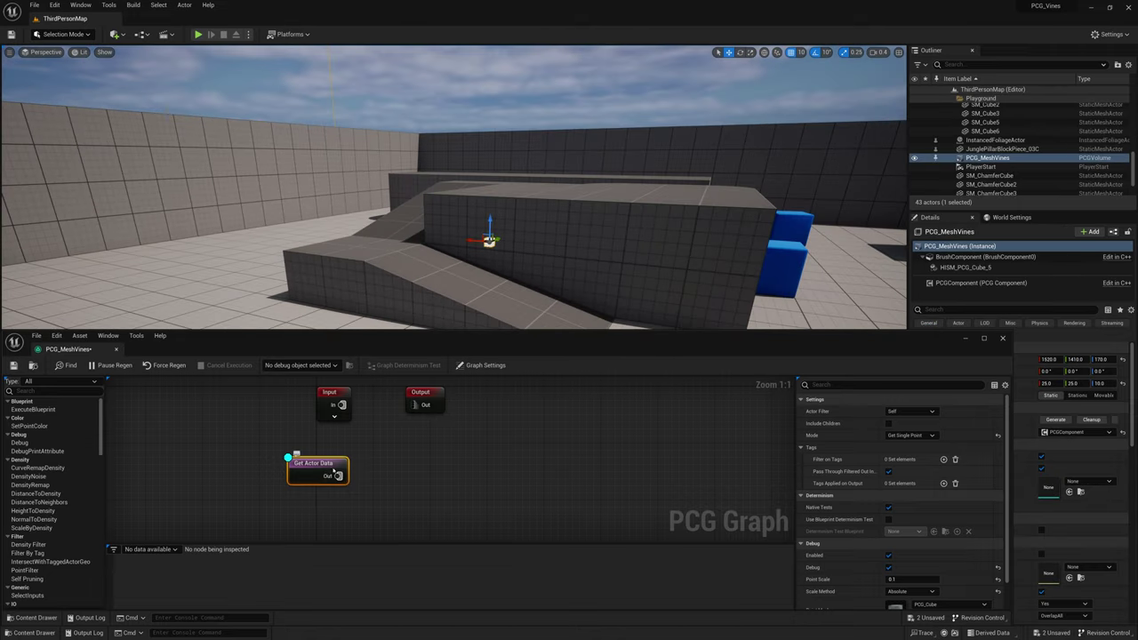
pyautogui.rightClick(332, 471)
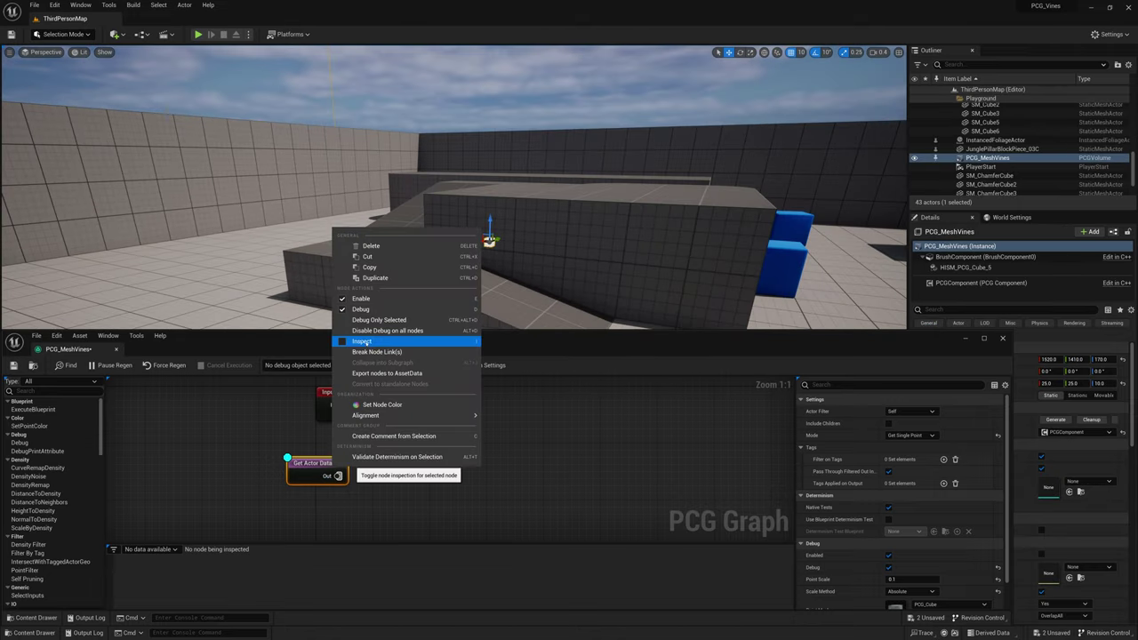
pyautogui.click(396, 342)
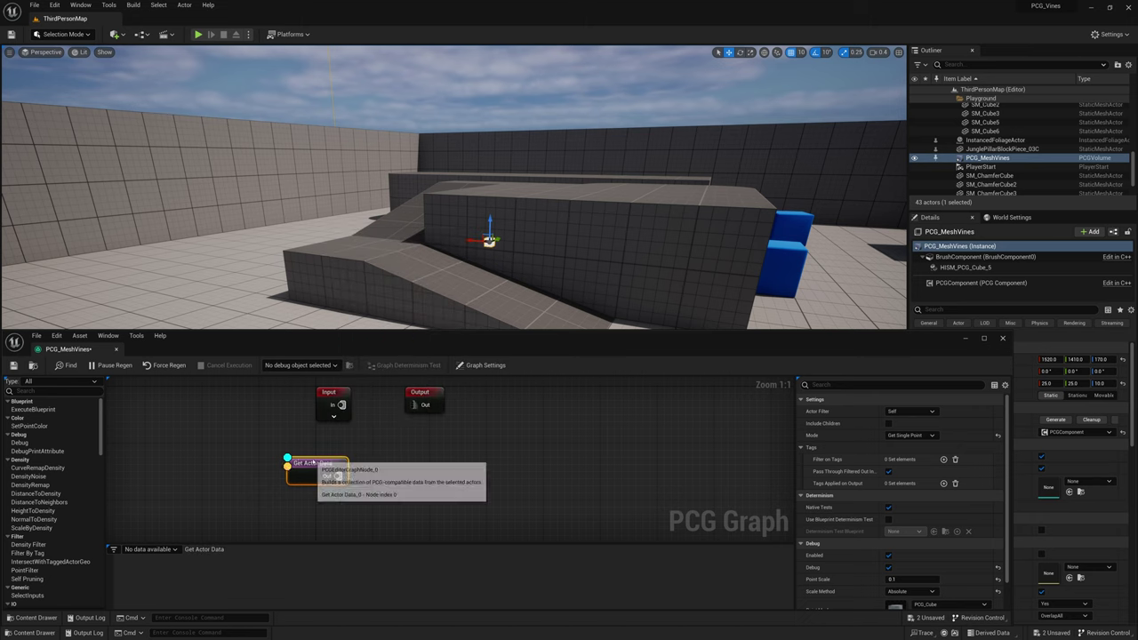
pyautogui.moveTo(313, 463); pyautogui.dragTo(314, 455)
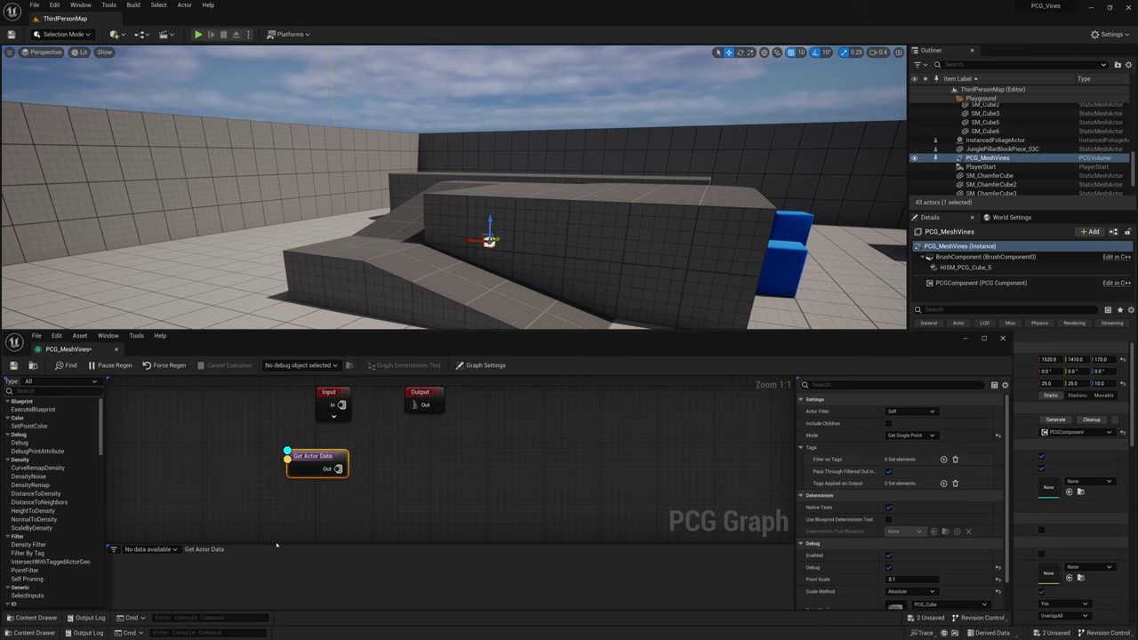
pyautogui.click(310, 364)
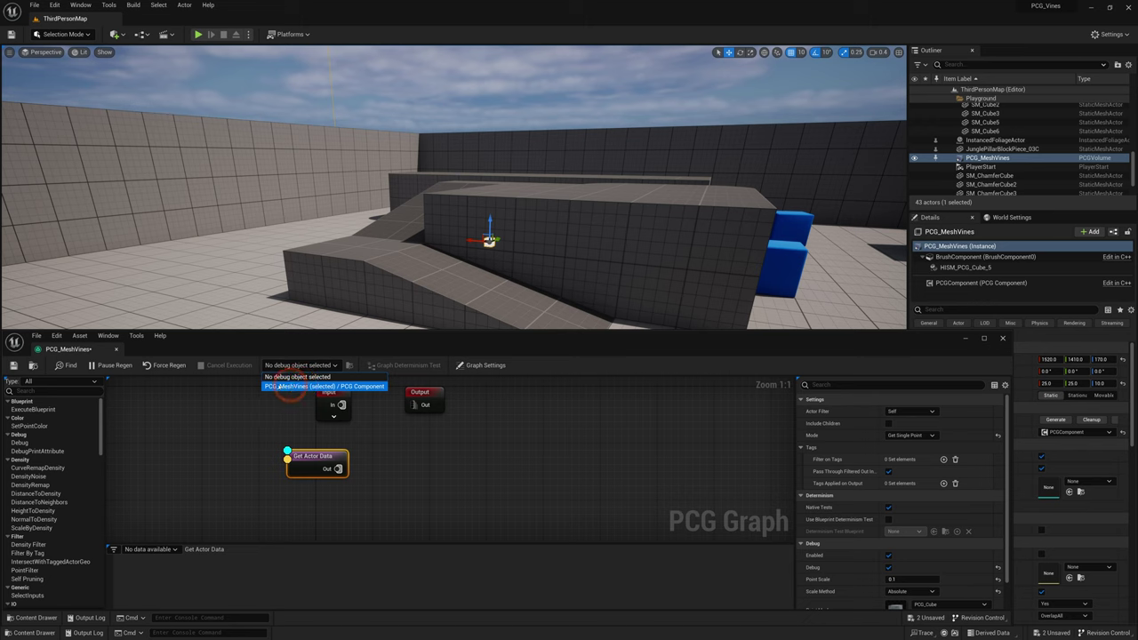
pyautogui.click(307, 386)
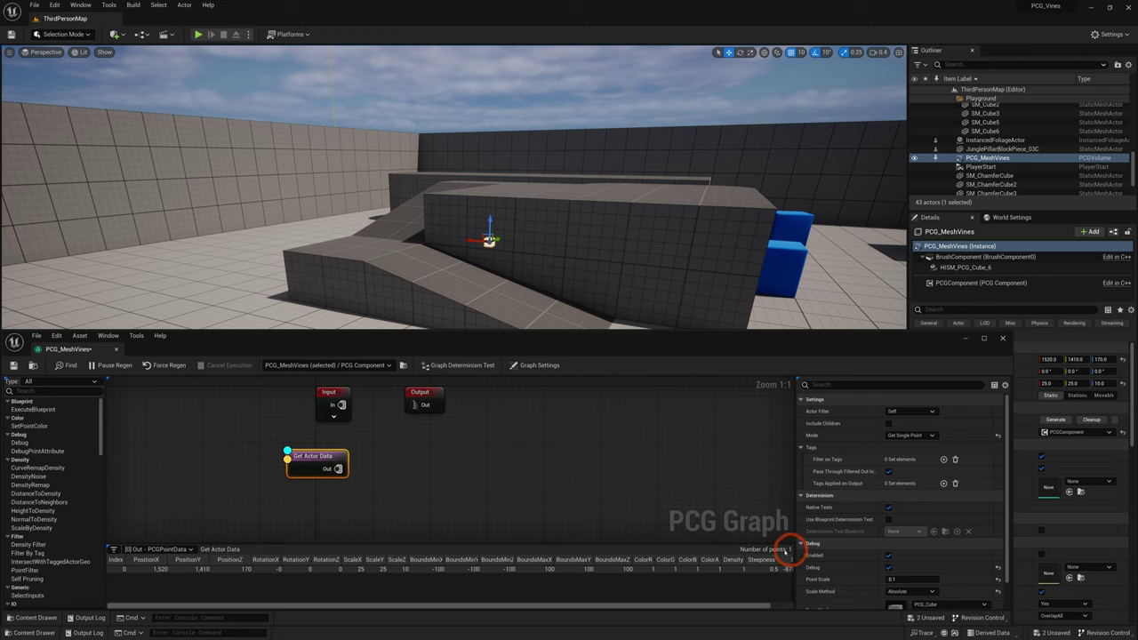
# Switch the Get Actor Data mode to Parse Actor Components for comparison and back to Get Single Point
pyautogui.click(909, 435)
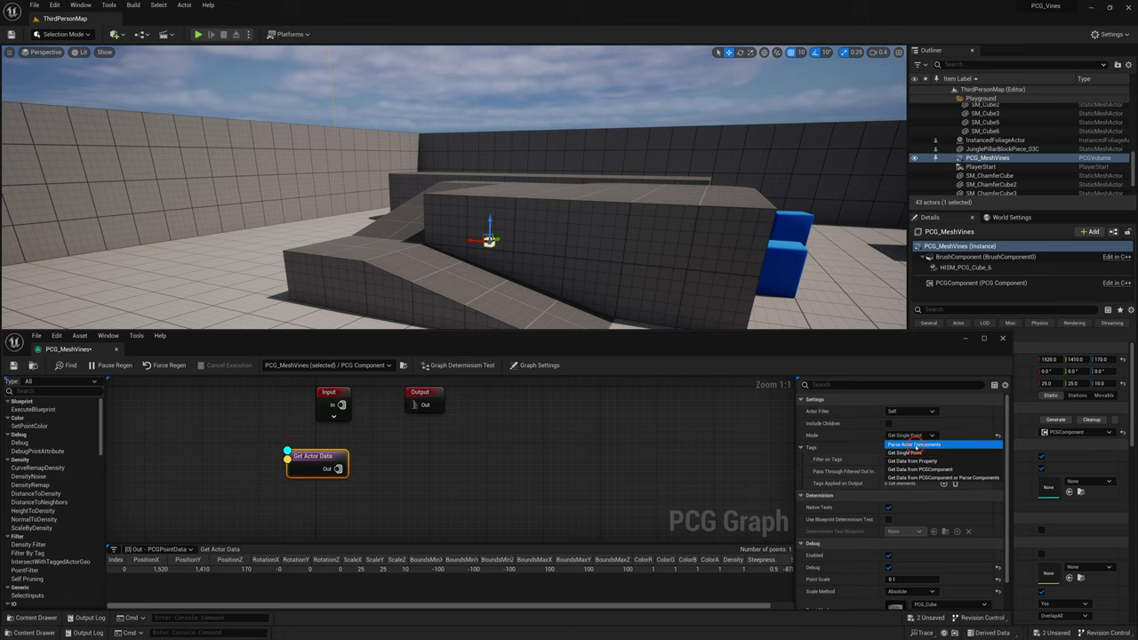
pyautogui.click(914, 445)
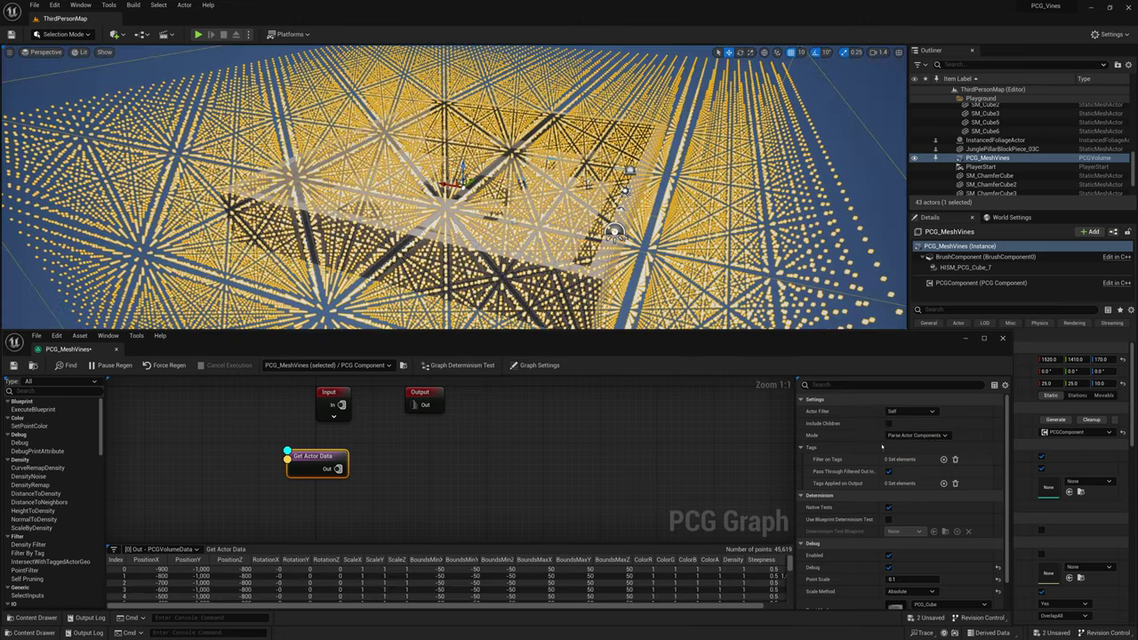
pyautogui.click(912, 435)
pyautogui.click(906, 451)
pyautogui.moveTo(568, 211); pyautogui.dragTo(569, 178, button='right')
pyautogui.press('w')
pyautogui.scroll(-3, 567, 211)
pyautogui.moveTo(453, 187); pyautogui.dragTo(498, 183, button='right')
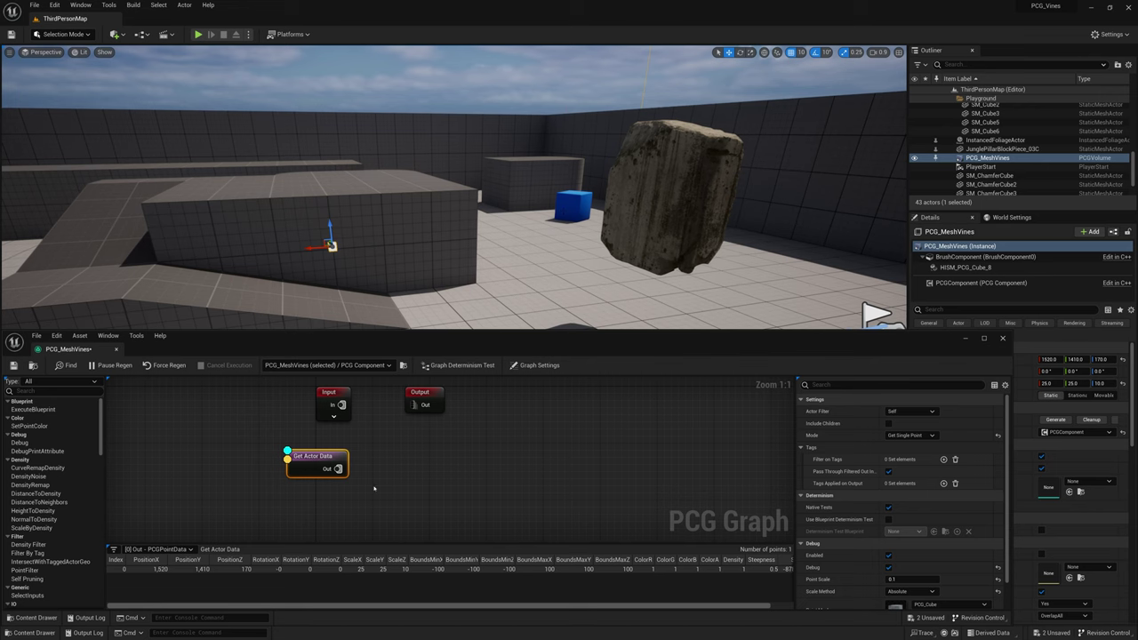
# Add a StaticMeshSpawner node, connect the Get Actor Data output to its input, and align it beside that node
pyautogui.click(623, 258)
pyautogui.rightClick(397, 471)
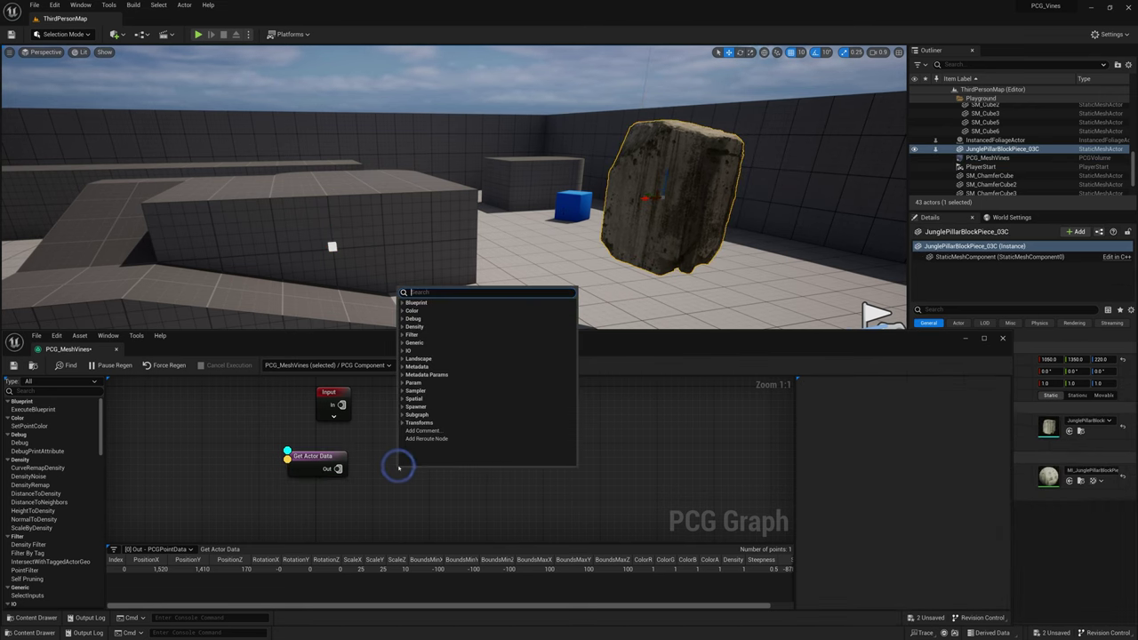
pyautogui.write('spawn')
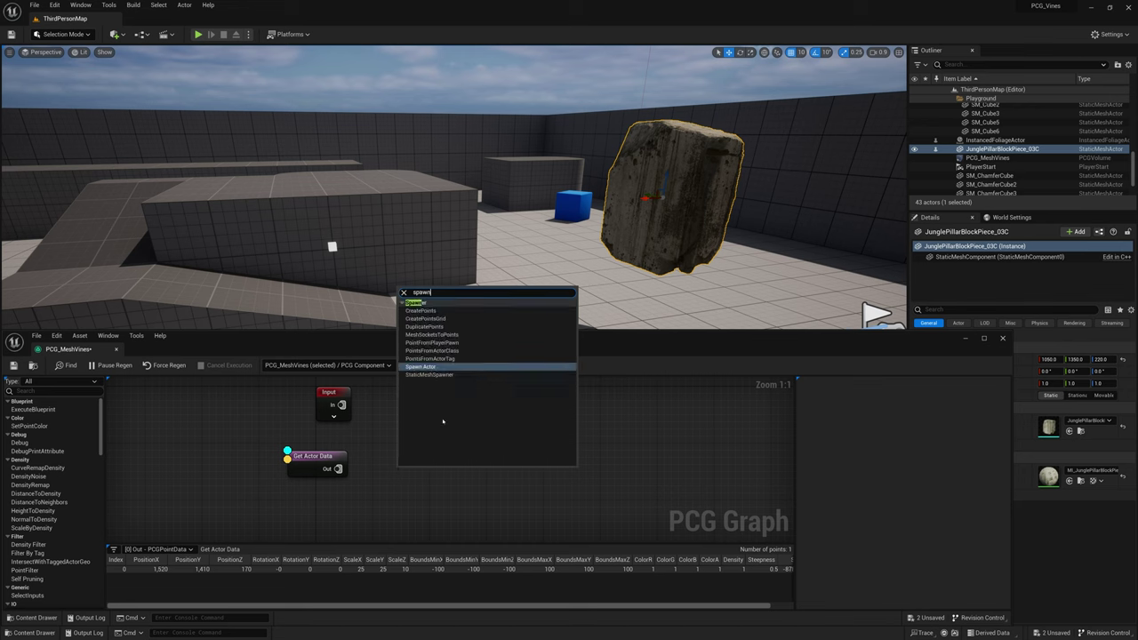
pyautogui.click(442, 375)
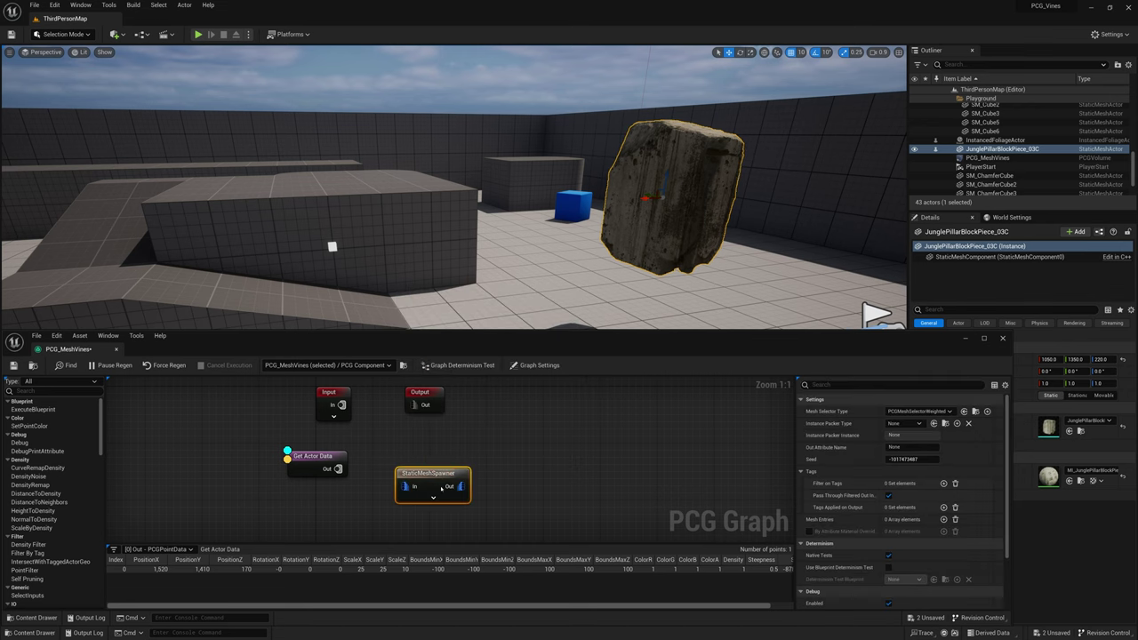
pyautogui.moveTo(338, 469); pyautogui.dragTo(407, 488)
pyautogui.press('d')
pyautogui.moveTo(515, 255); pyautogui.dragTo(422, 283, button='right')
pyautogui.press('w')
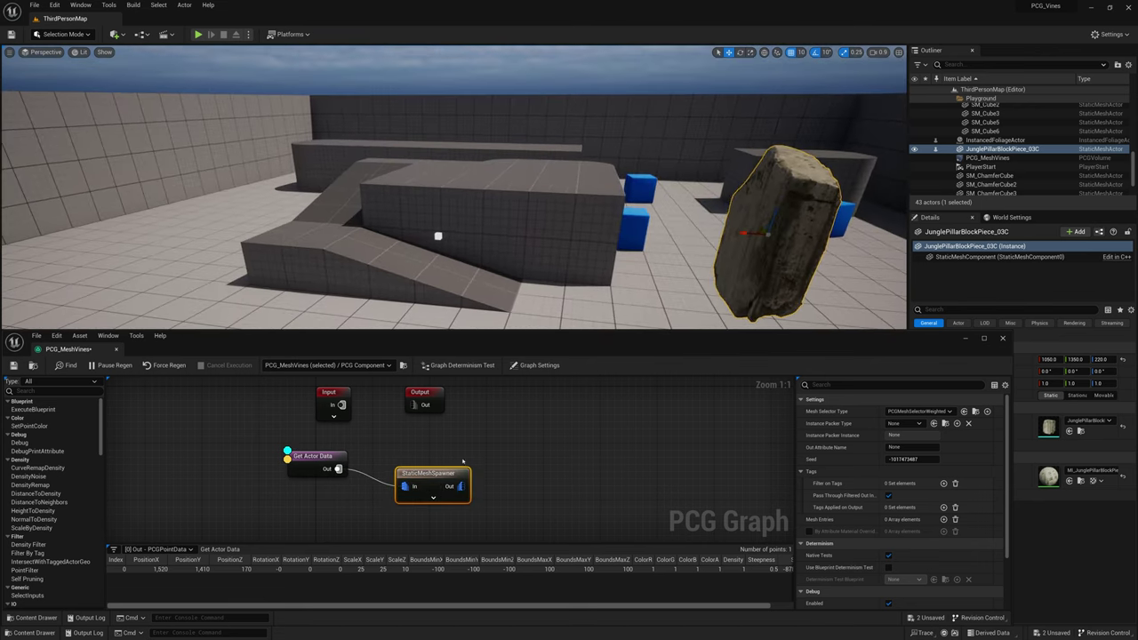
pyautogui.moveTo(433, 474); pyautogui.dragTo(431, 457)
# Add one element to the StaticMeshSpawner's Mesh Entries and expand it to show its mesh settings
pyautogui.scroll(-1, 866, 461)
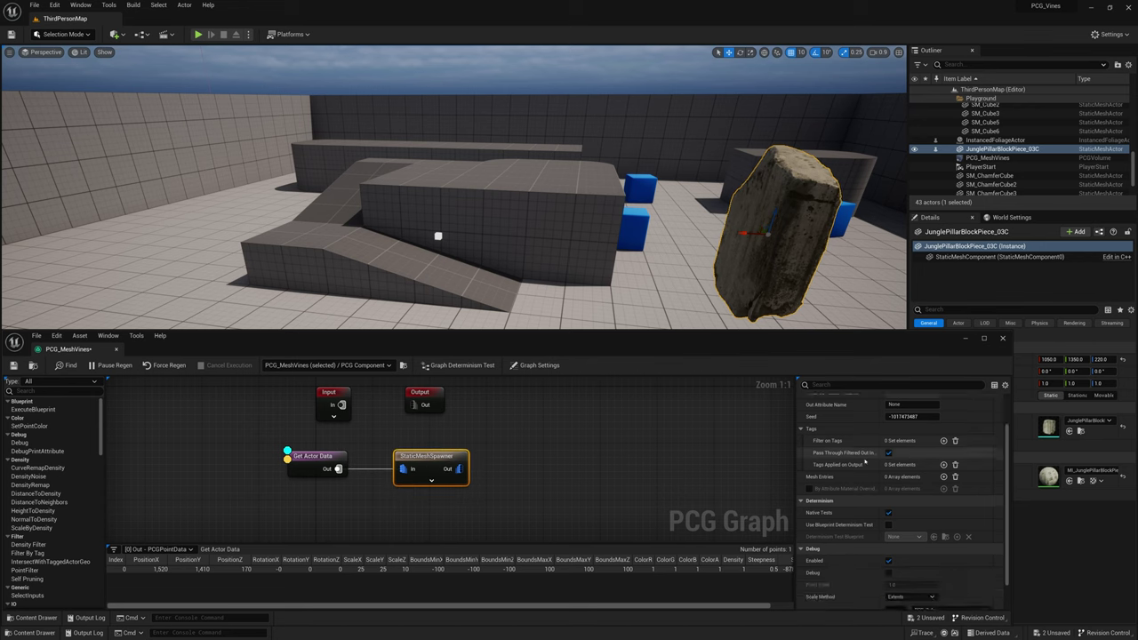
pyautogui.scroll(1, 866, 461)
pyautogui.scroll(-1, 868, 487)
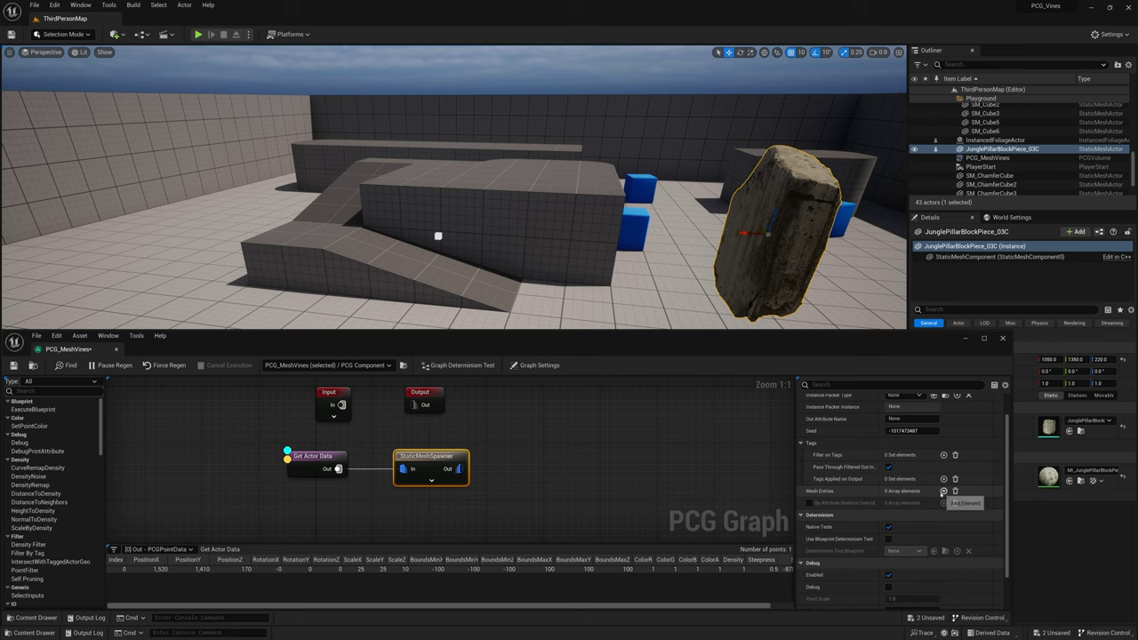
pyautogui.click(944, 491)
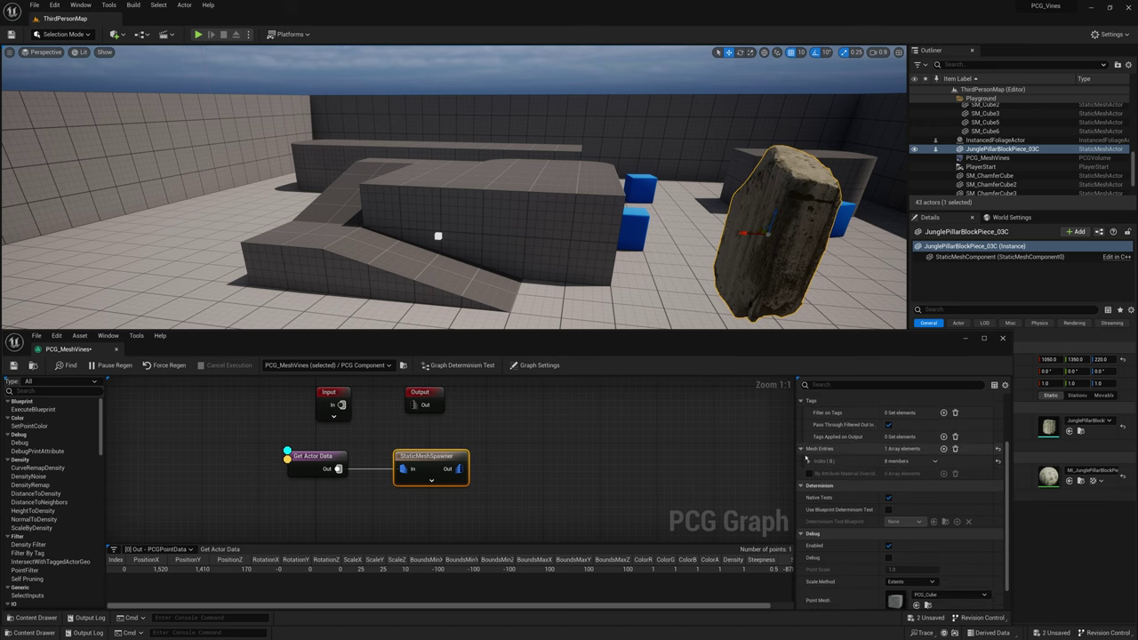
pyautogui.click(808, 462)
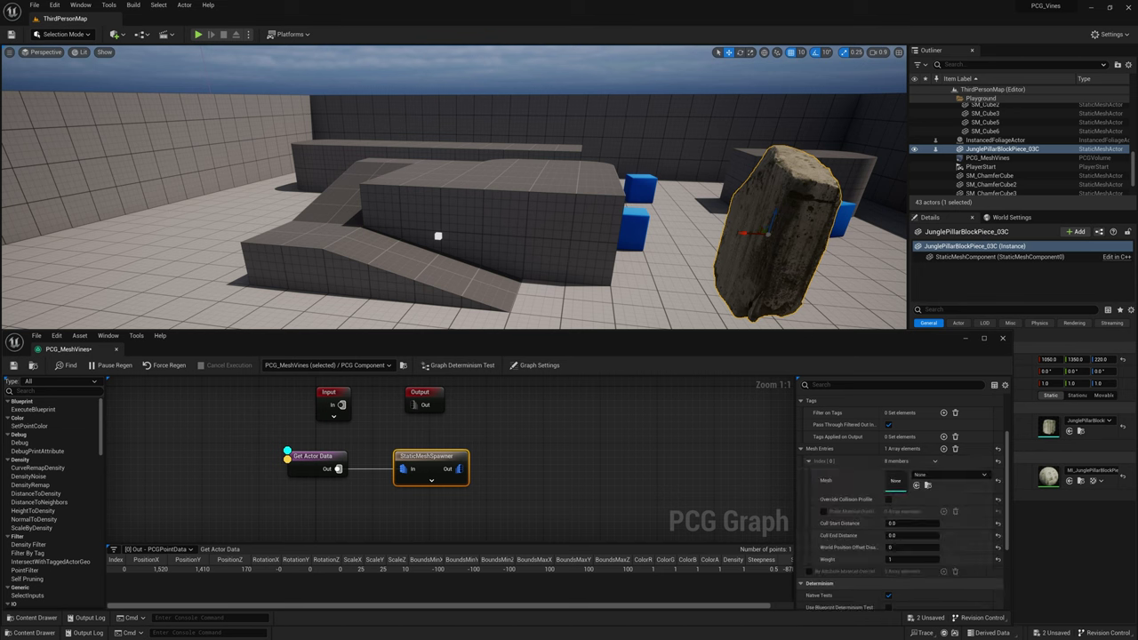
# Assign the JunglePillarBlockPiece_03C mesh to the StaticMeshSpawner's first mesh entry
pyautogui.click(928, 485)
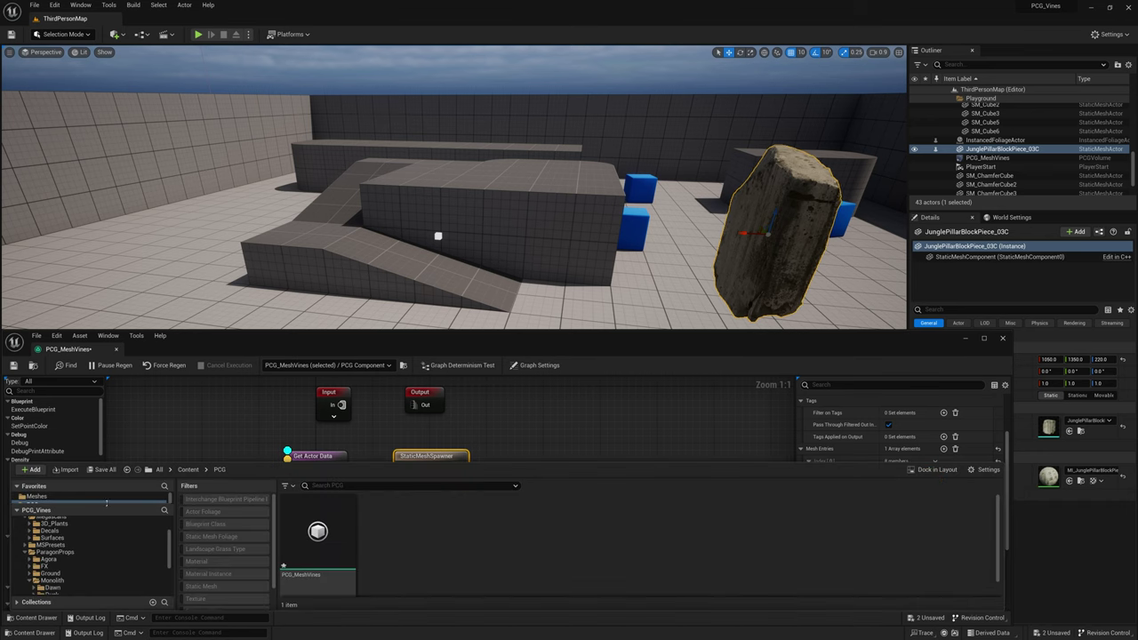
pyautogui.hotkey('ctrl', 'b')
pyautogui.moveTo(844, 347); pyautogui.dragTo(859, 123)
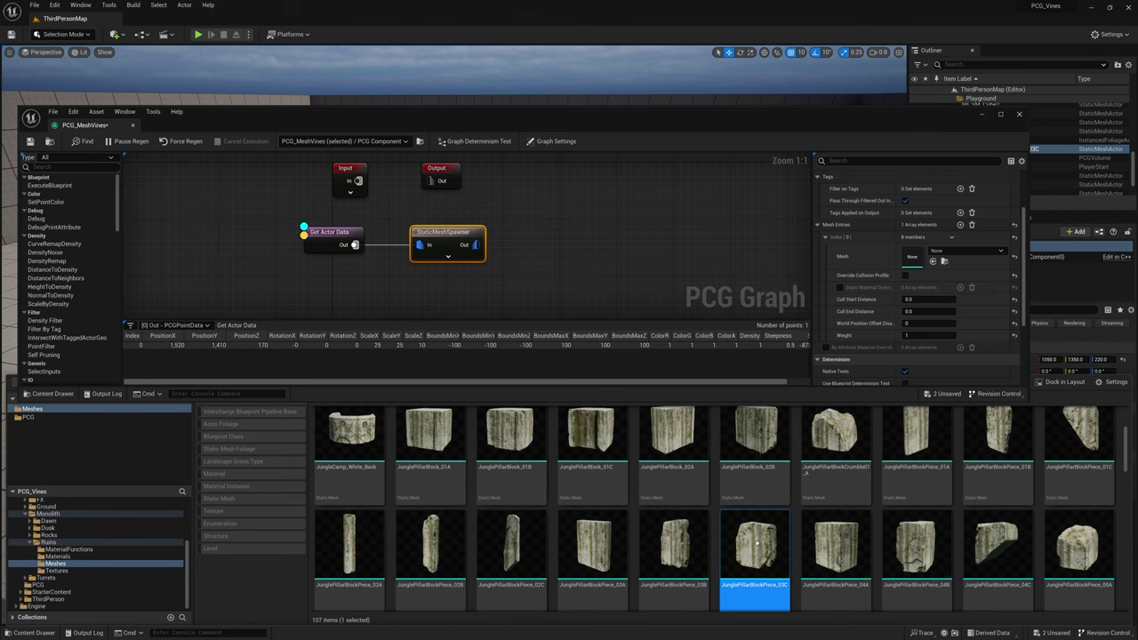
pyautogui.moveTo(694, 121); pyautogui.dragTo(671, 356)
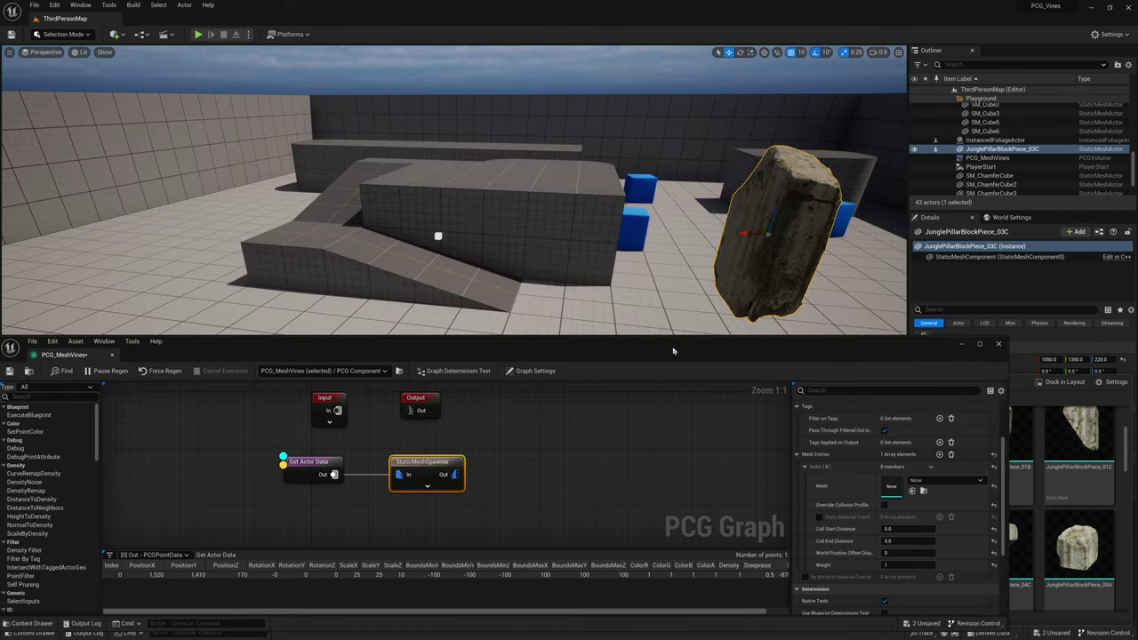
pyautogui.click(911, 495)
pyautogui.moveTo(640, 233); pyautogui.dragTo(618, 246, button='right')
pyautogui.press('s')
pyautogui.scroll(3, 609, 241)
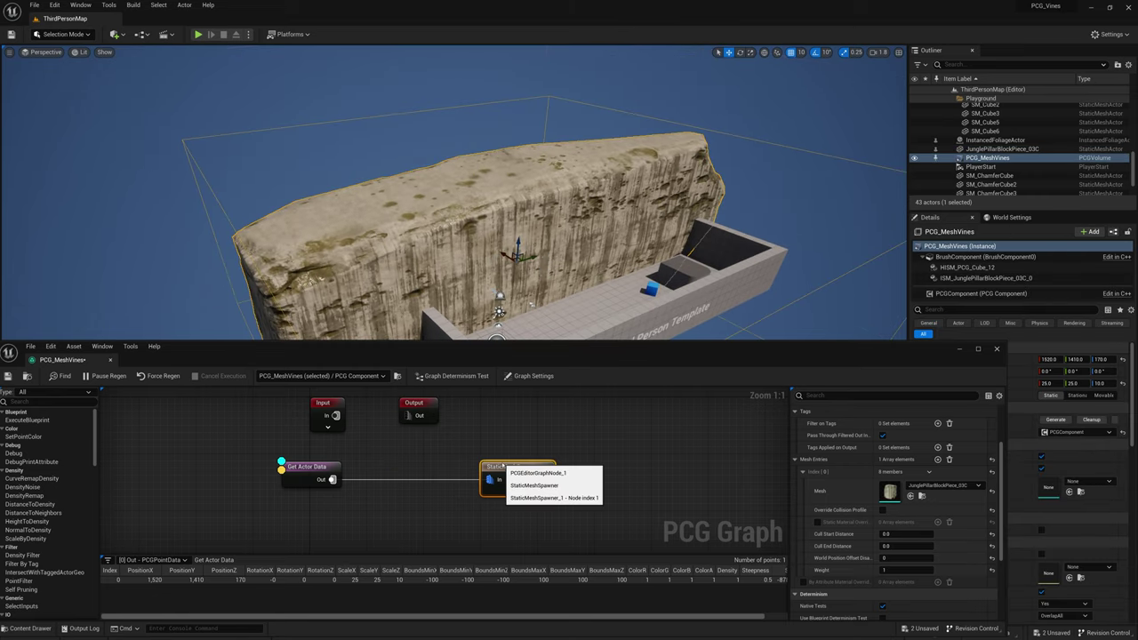
# Add a Transform Points node between Get Actor Data and the StaticMeshSpawner
pyautogui.click(426, 481)
pyautogui.rightClick(425, 480)
pyautogui.rightClick(404, 460)
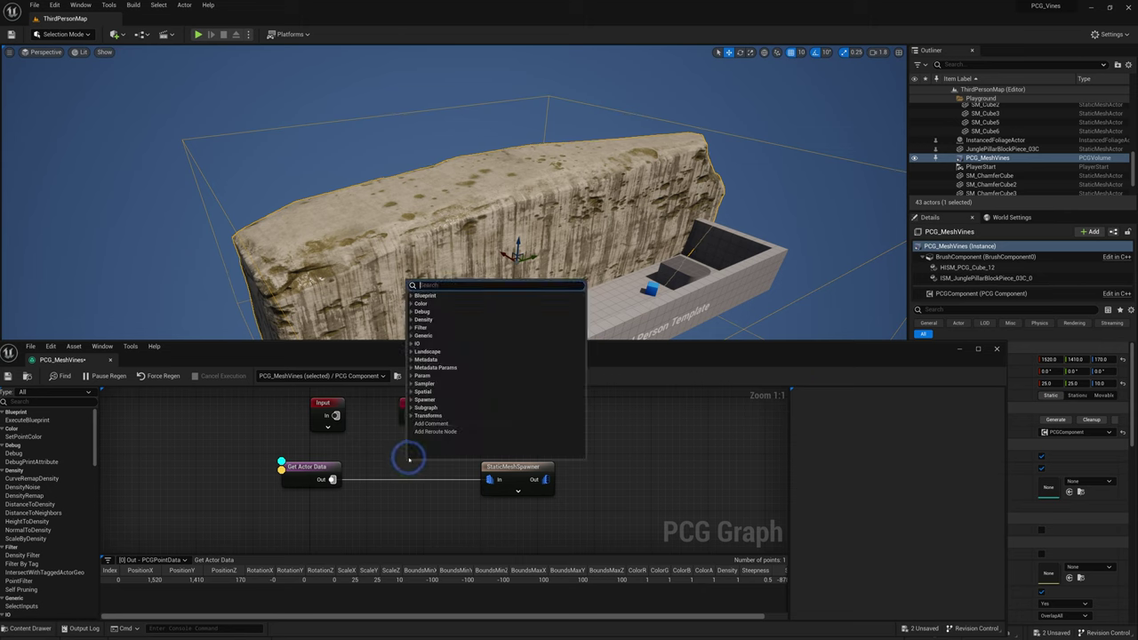
pyautogui.write('trans')
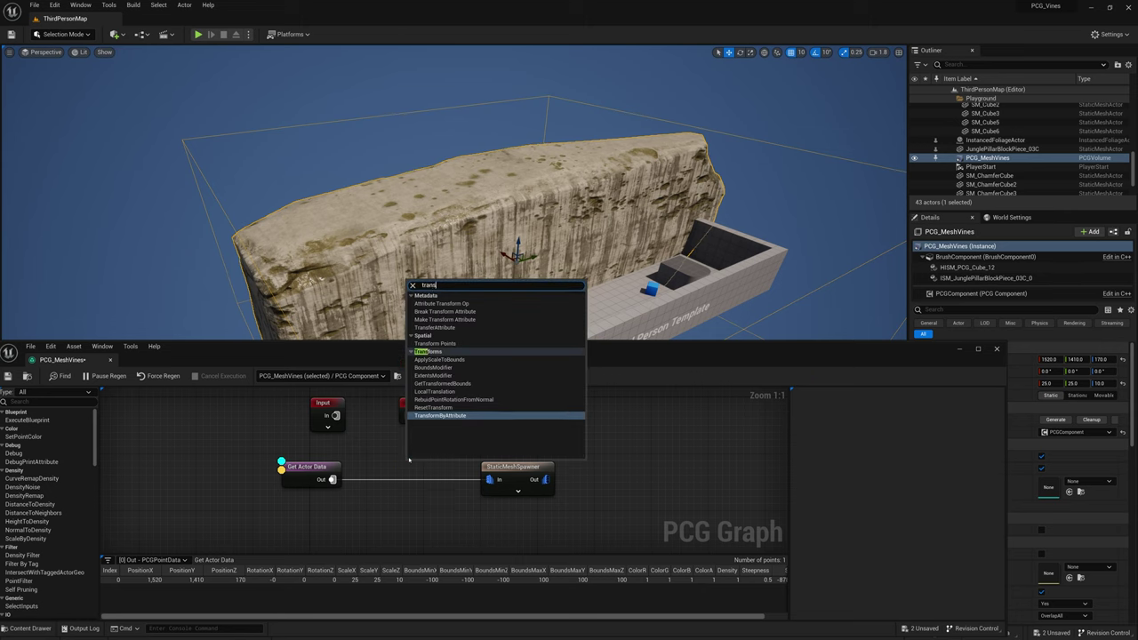
pyautogui.write('form')
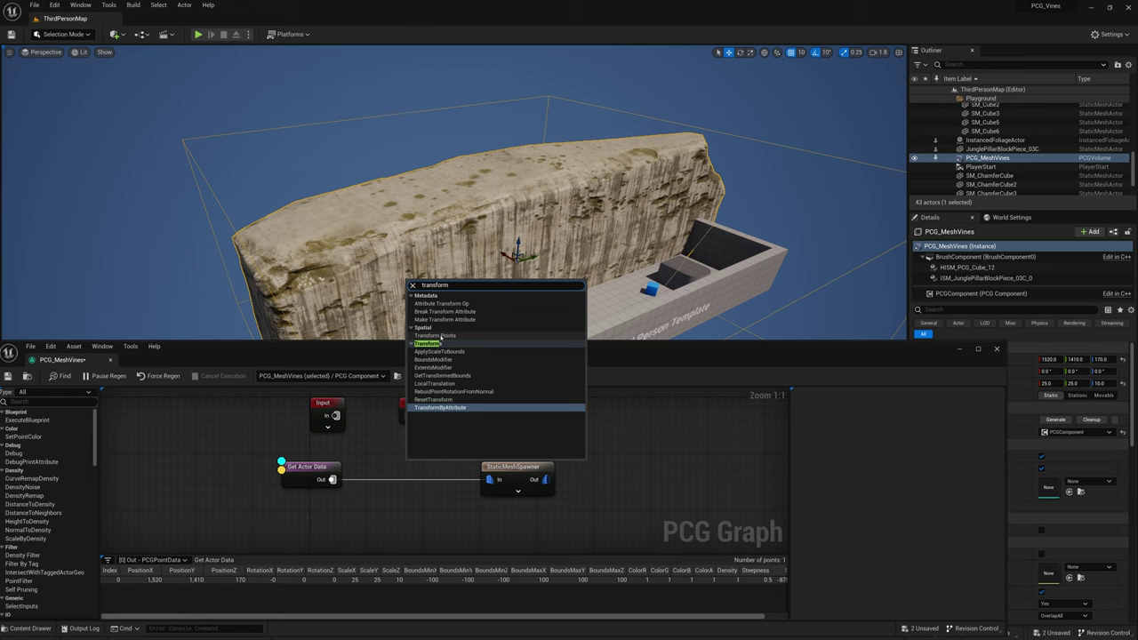
pyautogui.click(436, 336)
pyautogui.moveTo(434, 466); pyautogui.dragTo(415, 442)
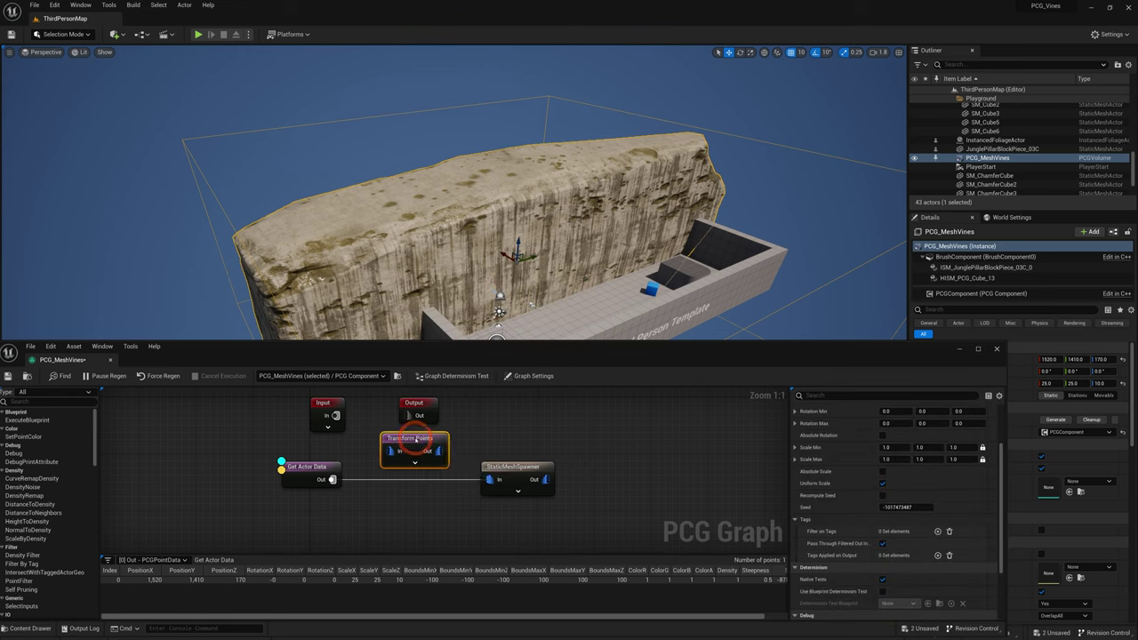
# Wire Get Actor Data through Transform Points into the StaticMeshSpawner, remove the direct connection, and align the node
pyautogui.moveTo(332, 480); pyautogui.dragTo(472, 469)
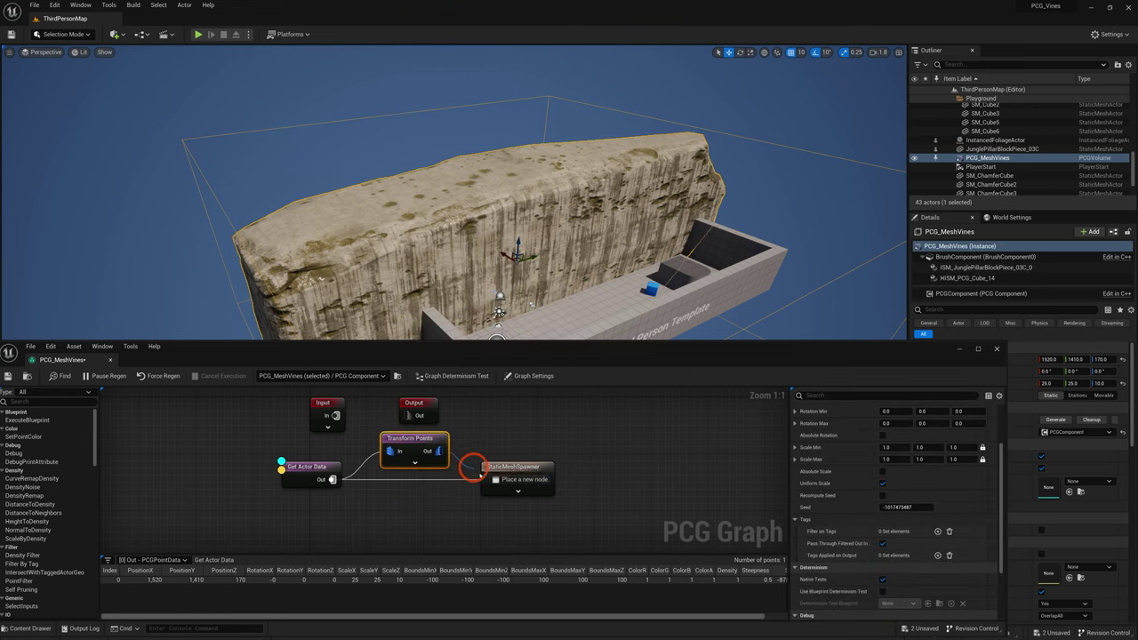
pyautogui.keyDown('alt'); pyautogui.click(425, 480); pyautogui.keyUp('alt')
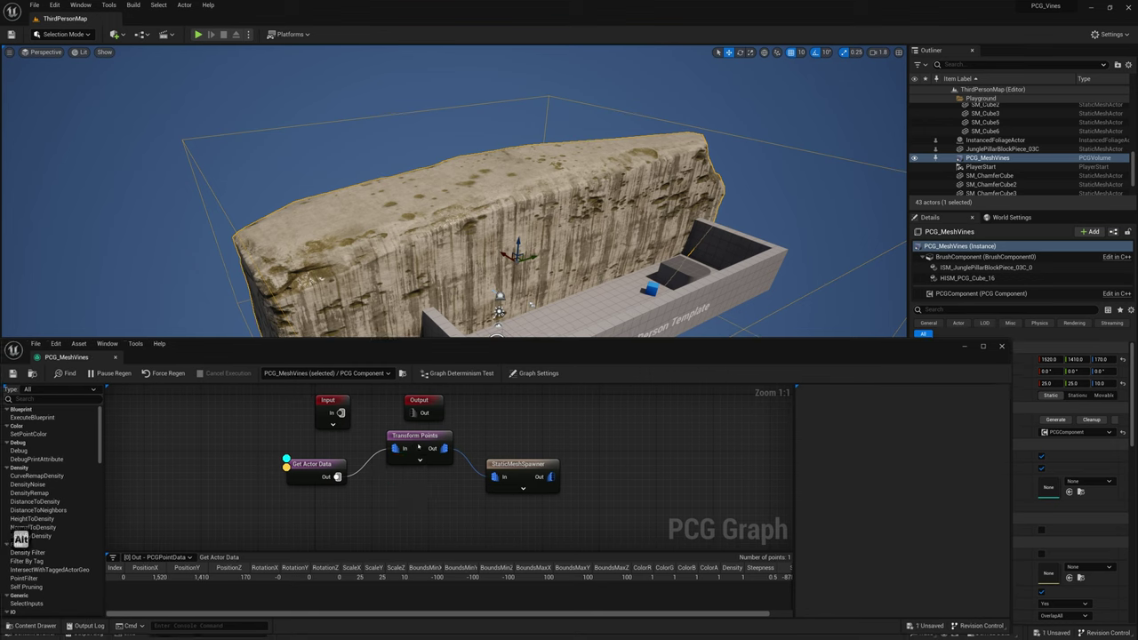
pyautogui.click(411, 452)
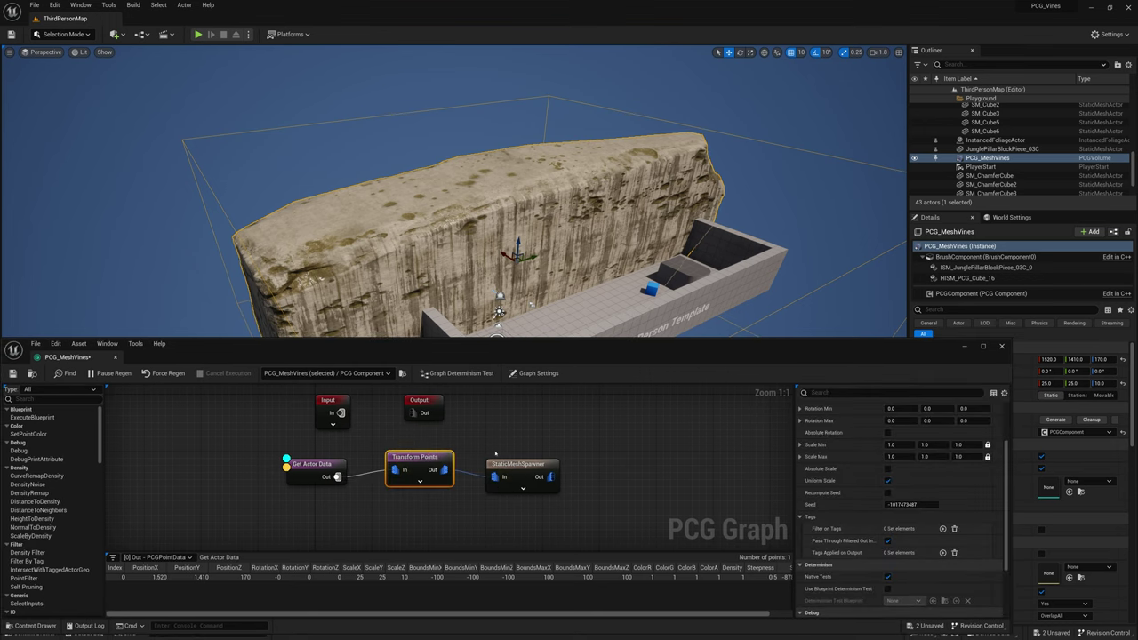
# Switch debugging and inspection from Get Actor Data to Transform Points, and enable Absolute Scale on Transform Points
pyautogui.click(415, 457)
pyautogui.write('d')
pyautogui.click(457, 445)
pyautogui.hotkey('ctrl', 'z')
pyautogui.click(434, 457)
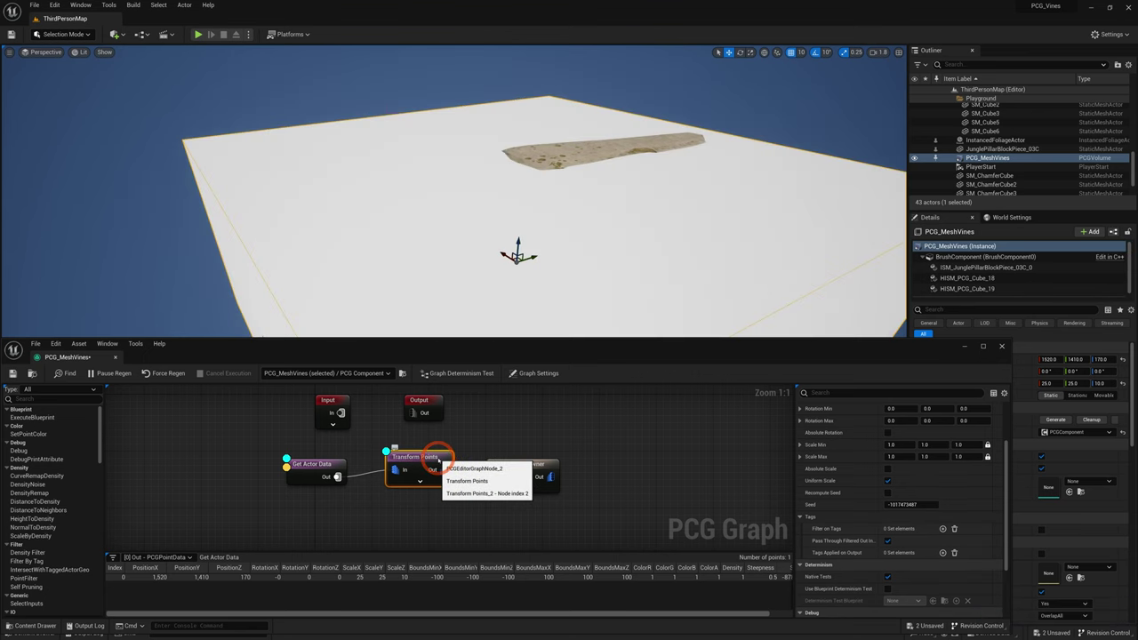
pyautogui.click(313, 465)
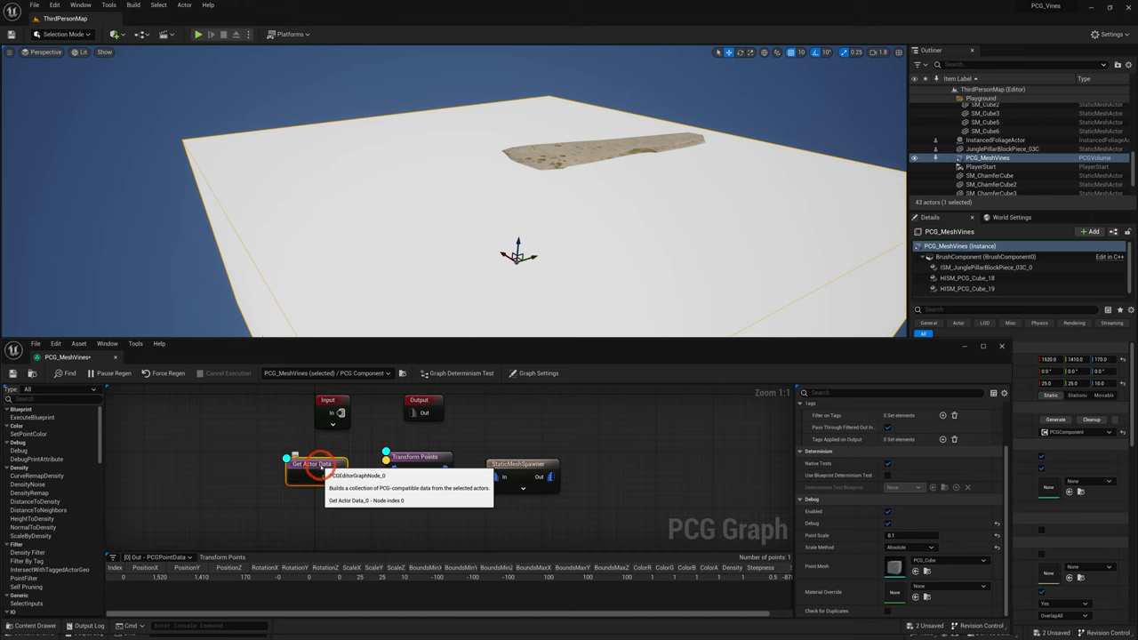
pyautogui.click(418, 458)
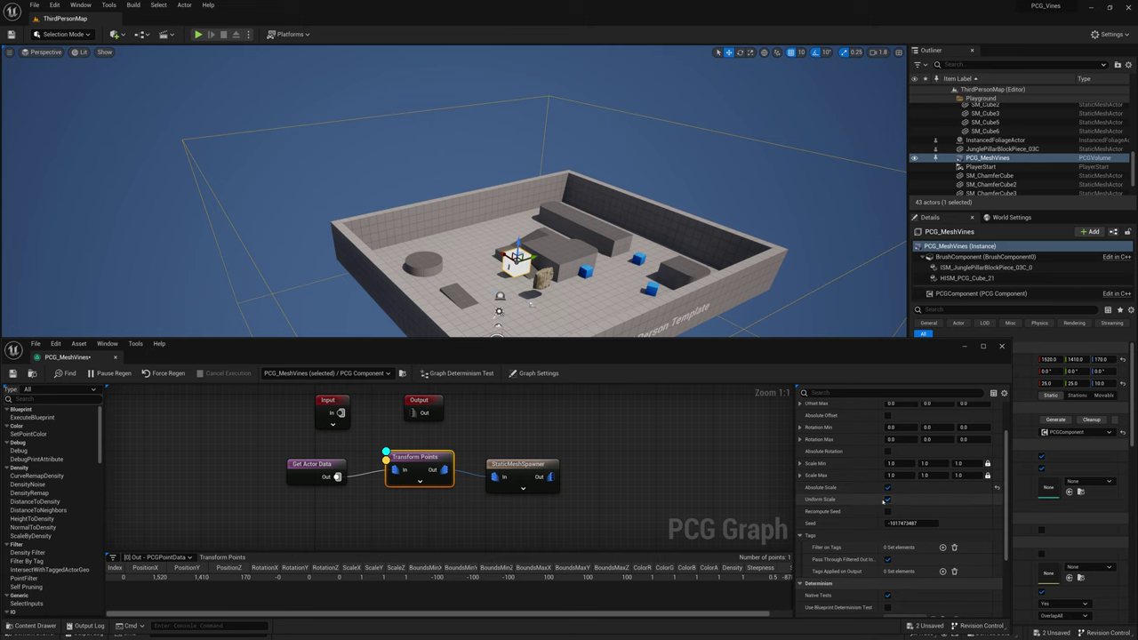
# Examine the debug cube and spawned mesh up close while test-scaling the PCG_MeshVines volume with Absolute Scale on
pyautogui.press('w')
pyautogui.moveTo(611, 239); pyautogui.dragTo(649, 230, button='right')
pyautogui.scroll(-3, 618, 246)
pyautogui.press('a')
pyautogui.press('w')
pyautogui.scroll(-1, 617, 246)
pyautogui.press('q')
pyautogui.scroll(-2, 617, 246)
pyautogui.press('d')
pyautogui.scroll(-10, 566, 250)
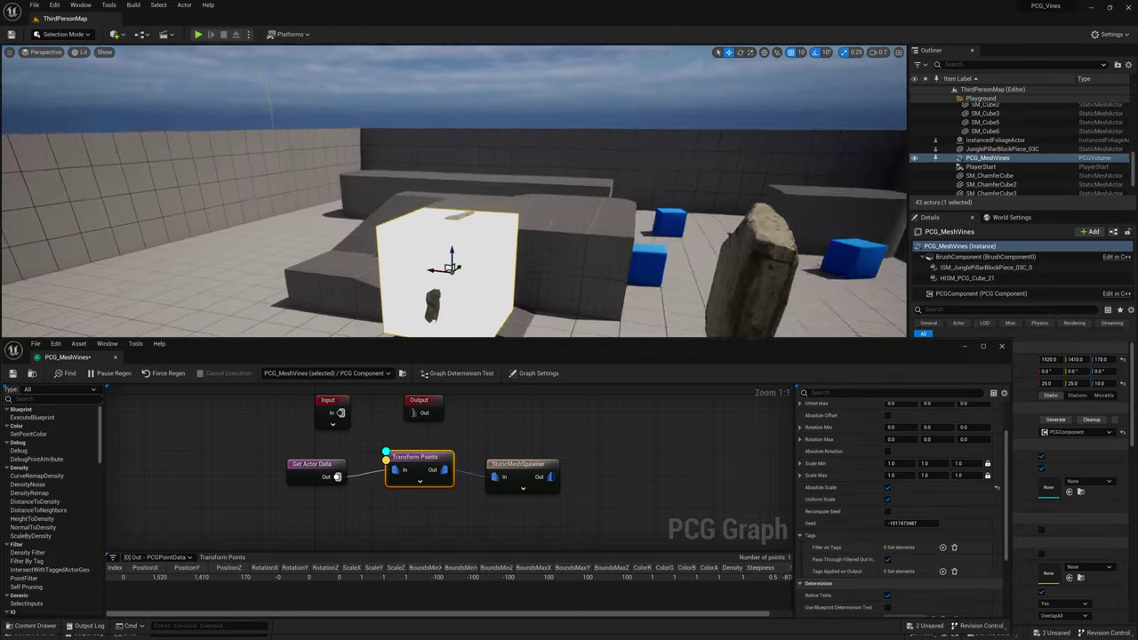
pyautogui.scroll(-2, 565, 251)
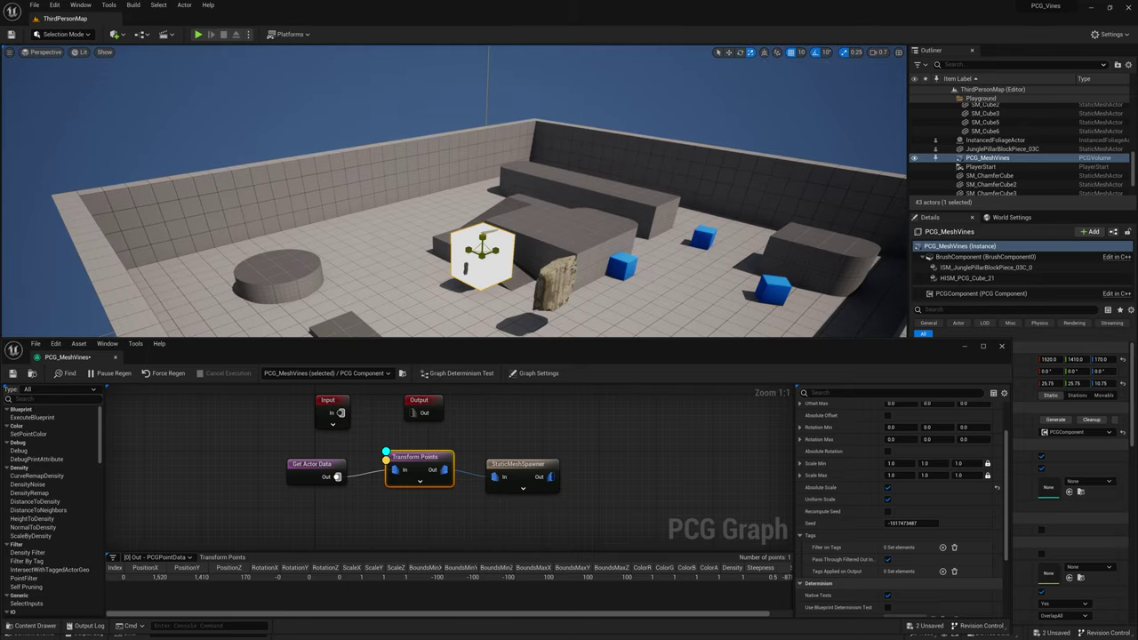
pyautogui.moveTo(515, 231)
pyautogui.mouseDown(button='right')
pyautogui.moveTo(529, 217)
pyautogui.moveTo(534, 233)
pyautogui.mouseUp(button='right')
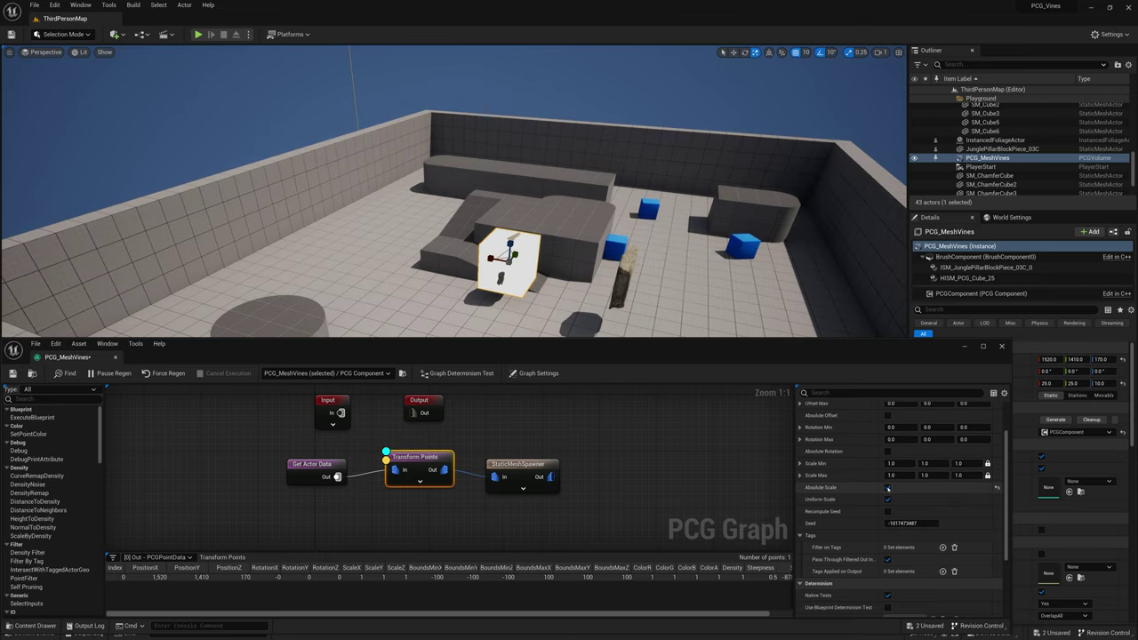
# Turn off Absolute Scale on Transform Points, and reset the PCG_MeshVines volume's scale to 1.0 after trying a smaller size
pyautogui.click(887, 488)
pyautogui.moveTo(546, 245); pyautogui.dragTo(541, 254, button='right')
pyautogui.press('s')
pyautogui.scroll(5, 546, 245)
pyautogui.scroll(-6, 481, 249)
pyautogui.moveTo(481, 240); pyautogui.dragTo(510, 240)
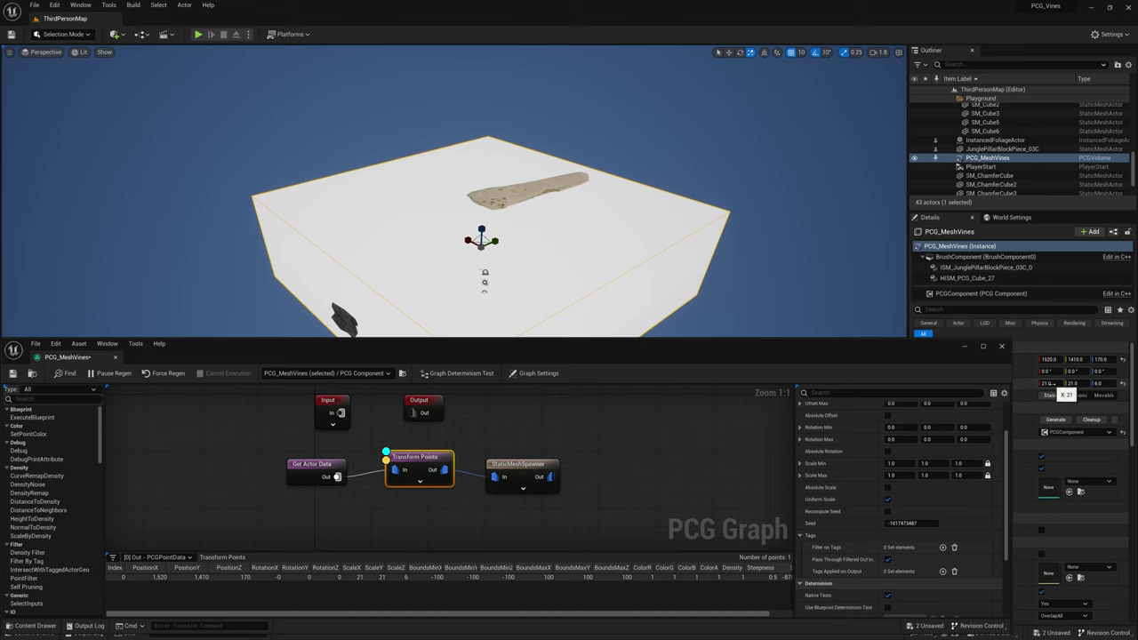
pyautogui.click(1123, 384)
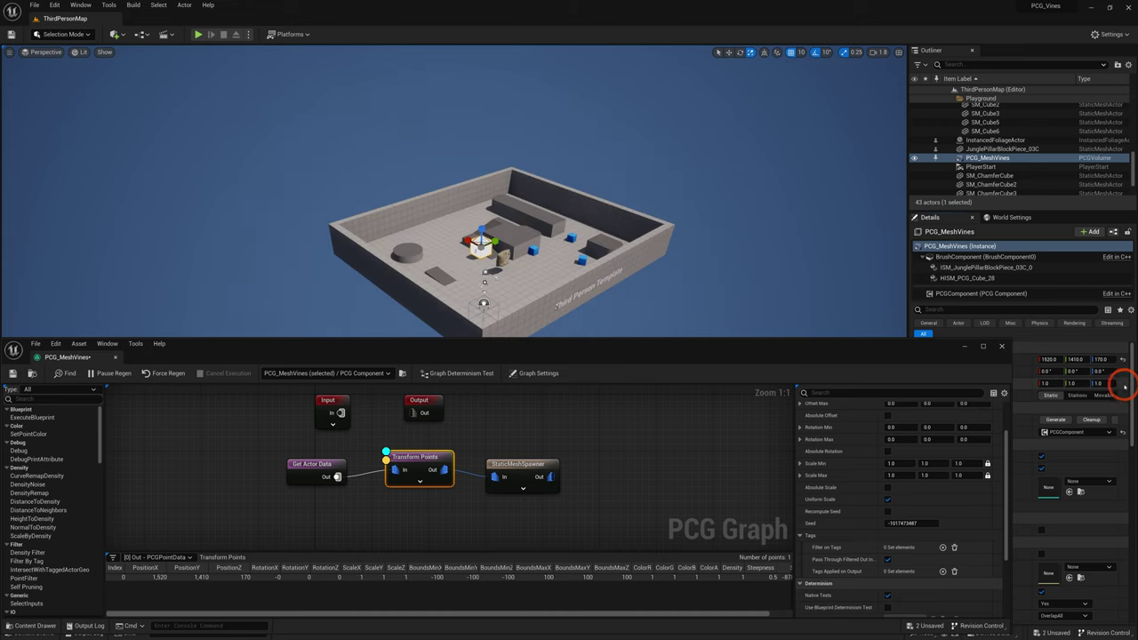
# Reselect the PCG_MeshVines volume in the level and move it to 1550, 1230, 250
pyautogui.scroll(10, 498, 302)
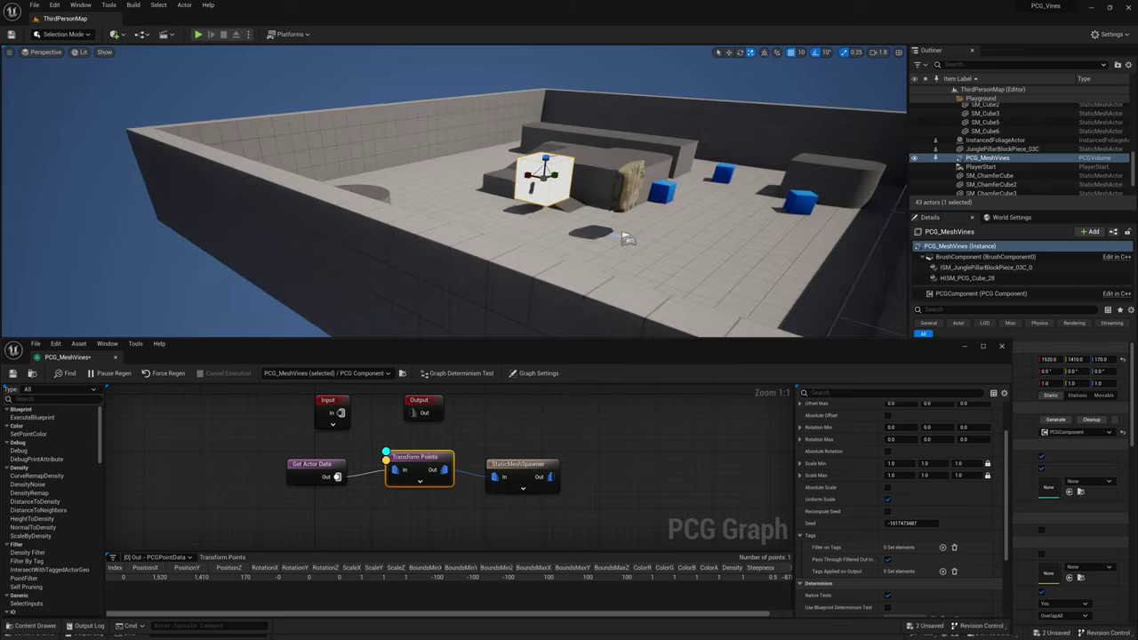
pyautogui.press('w')
pyautogui.scroll(1, 502, 204)
pyautogui.moveTo(502, 204); pyautogui.dragTo(502, 205, button='right')
pyautogui.click(575, 196)
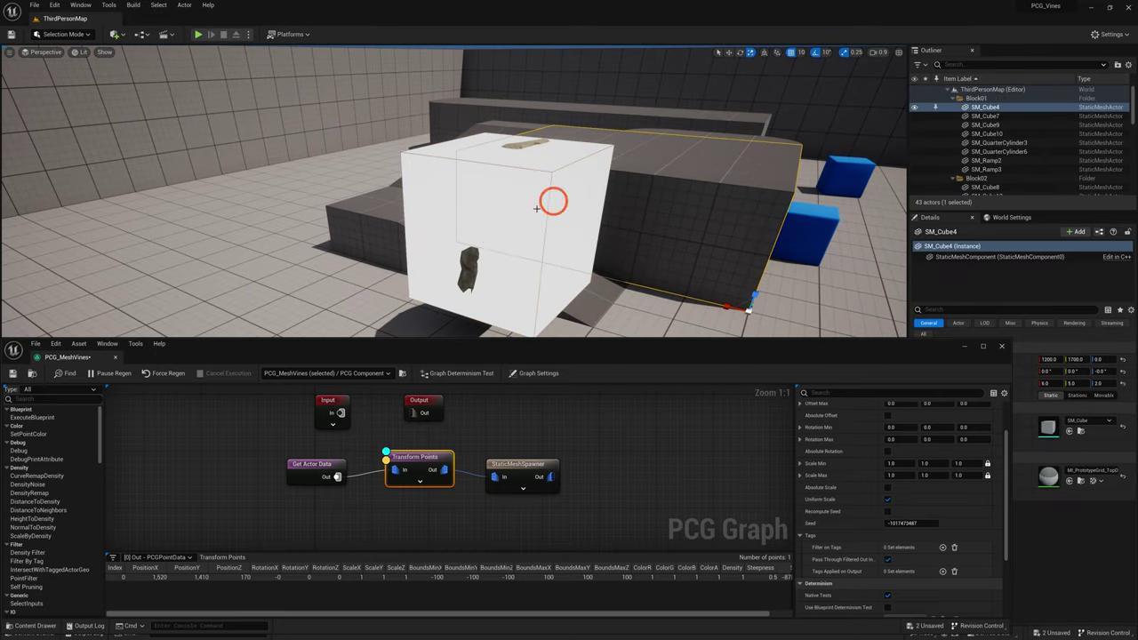
pyautogui.click(499, 234)
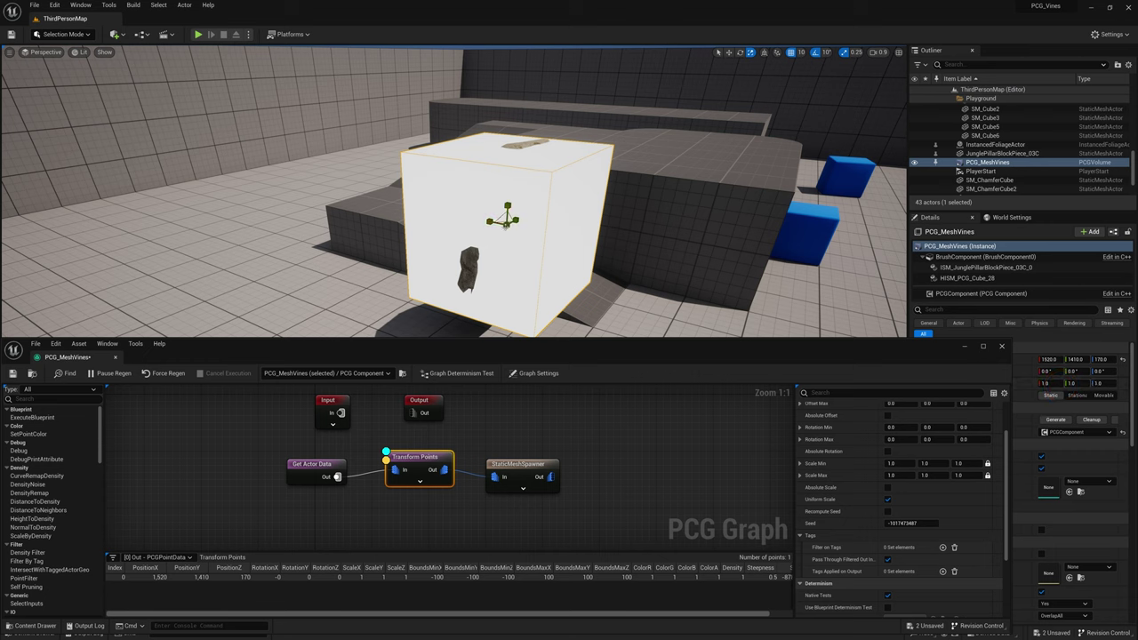
pyautogui.moveTo(499, 215); pyautogui.dragTo(435, 187)
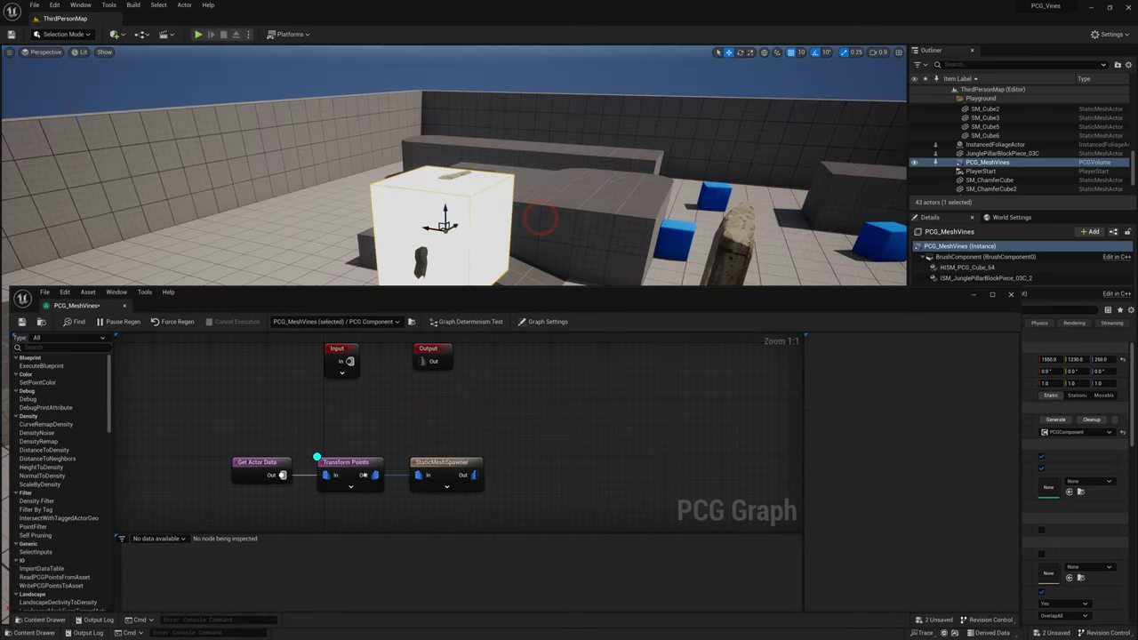
# Turn off debugging on the Transform Points node and space it evenly between its neighbouring nodes
pyautogui.click(355, 464)
pyautogui.press('d')
pyautogui.moveTo(498, 213); pyautogui.dragTo(669, 145, button='right')
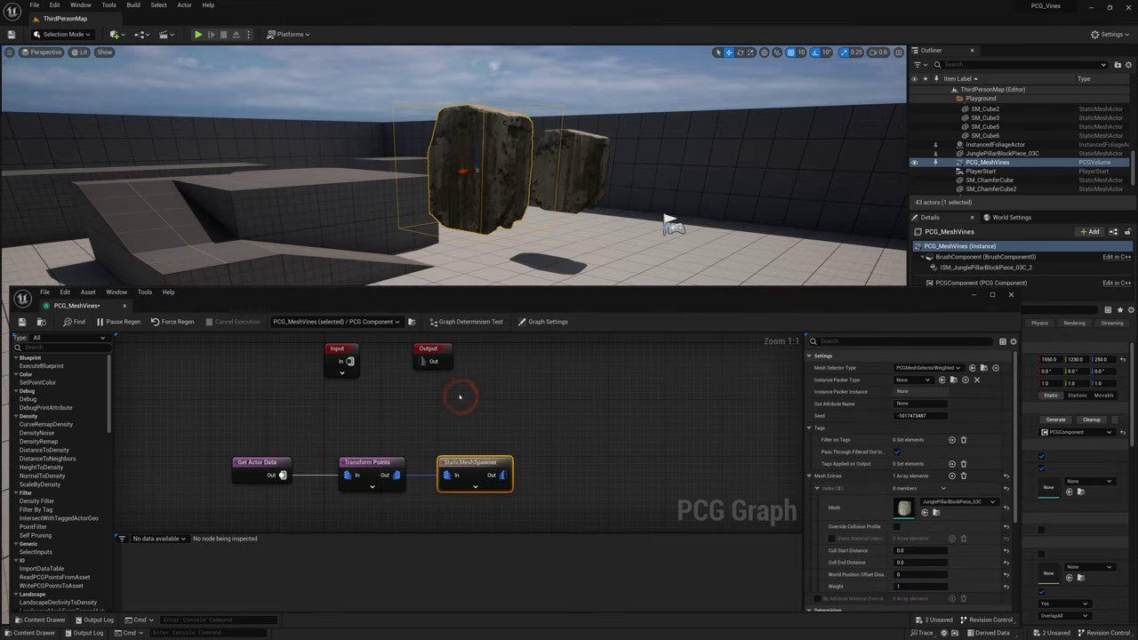
# Add a MeshToPoints node and place it above the StaticMeshSpawner
pyautogui.rightClick(459, 394)
pyautogui.write('mesh')
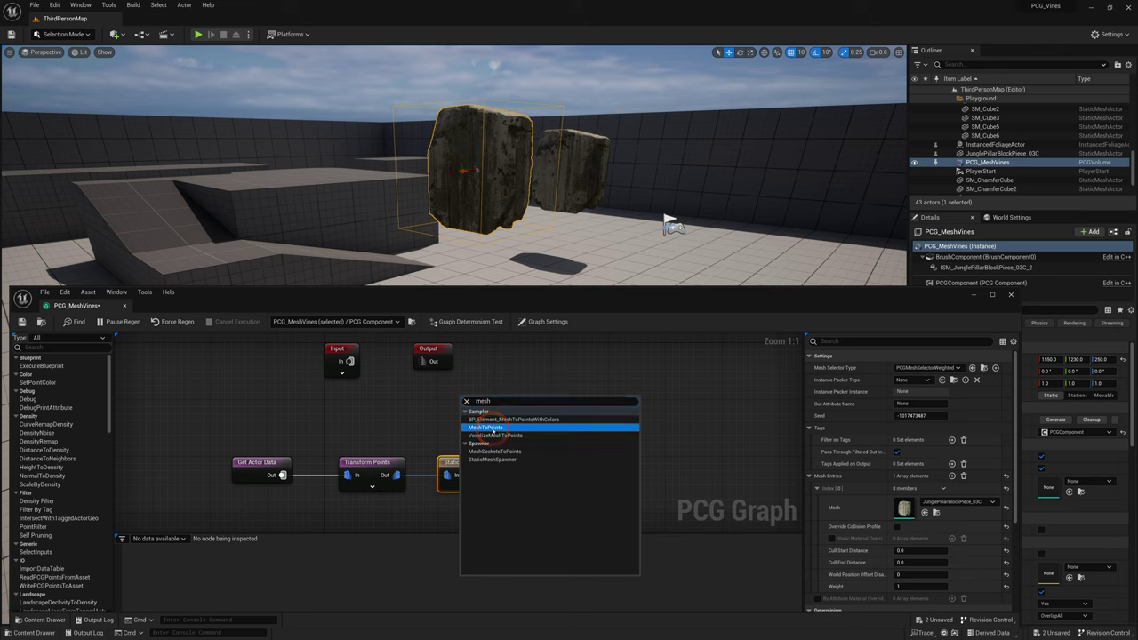
pyautogui.click(493, 430)
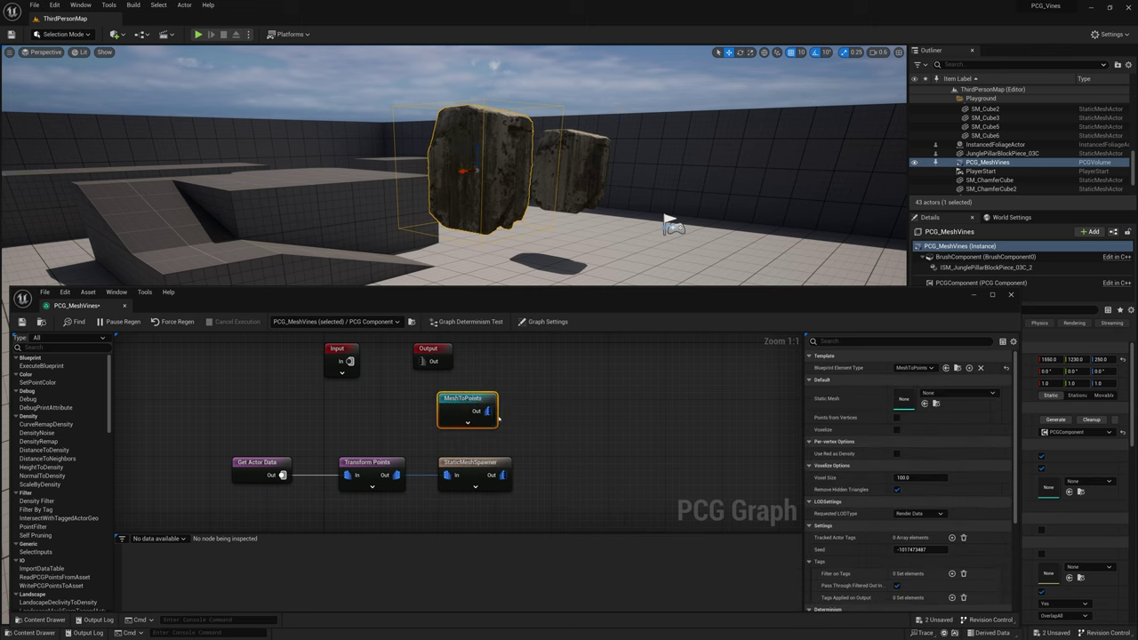
pyautogui.click(479, 392)
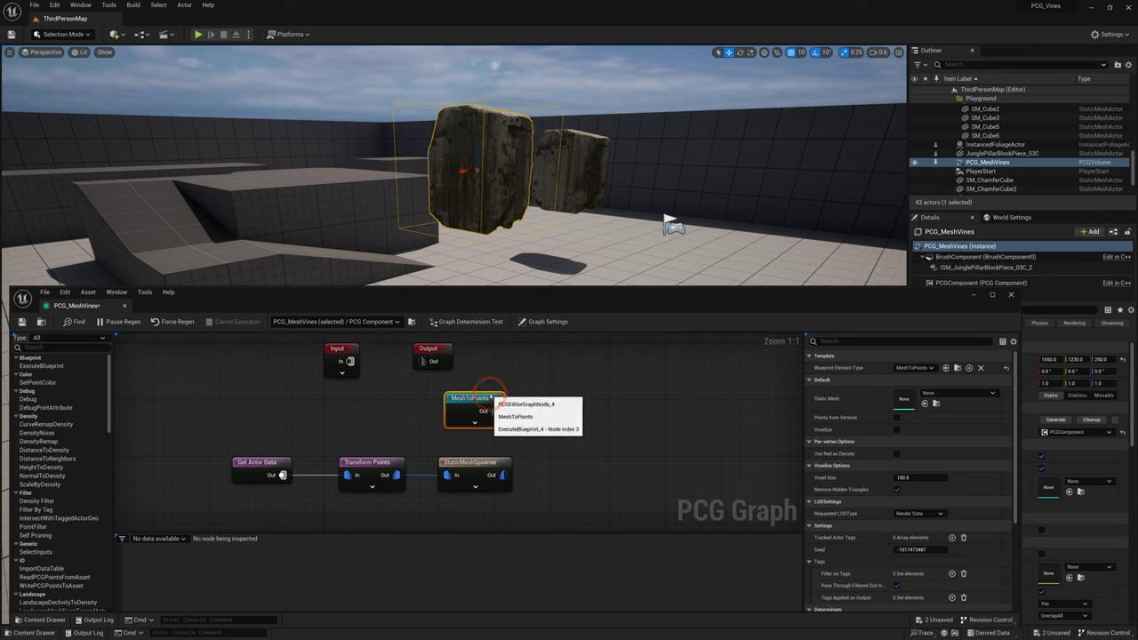
pyautogui.moveTo(499, 398); pyautogui.dragTo(498, 400)
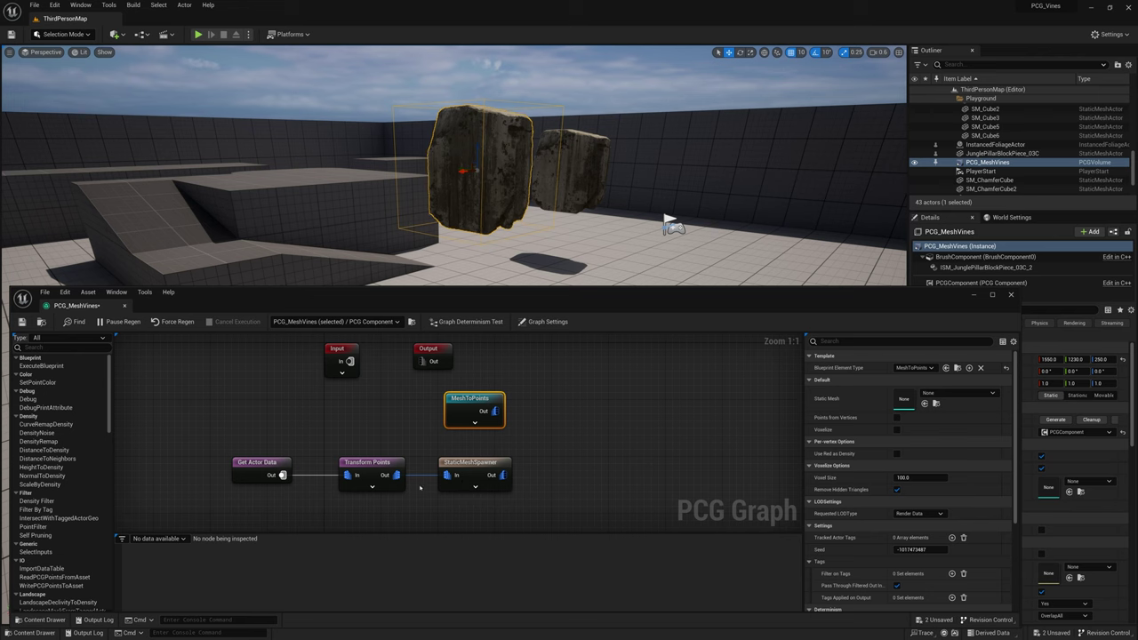
# Assign the JunglePillarBlockPiece_03C mesh used by the StaticMeshSpawner as the Static Mesh of the MeshToPoints node
pyautogui.click(467, 465)
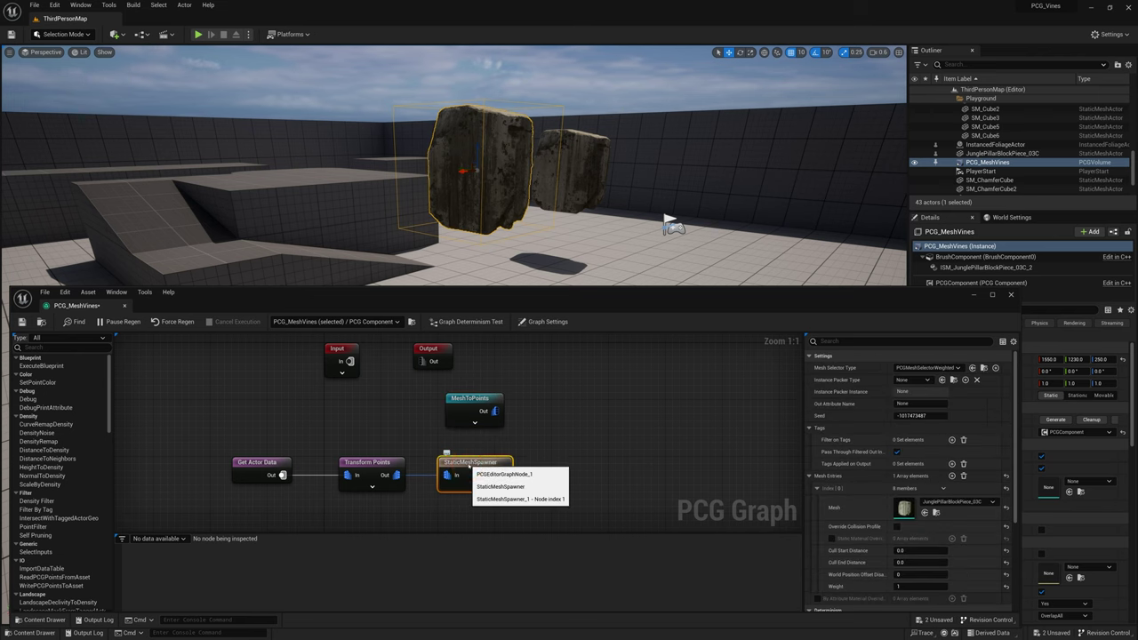
pyautogui.click(934, 513)
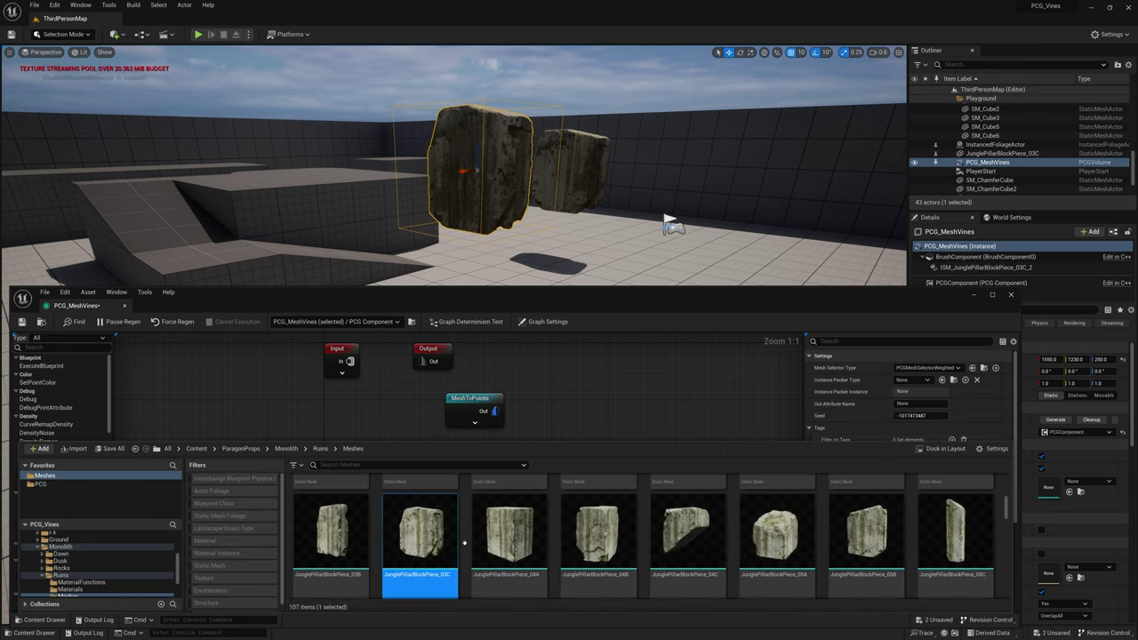
pyautogui.click(505, 403)
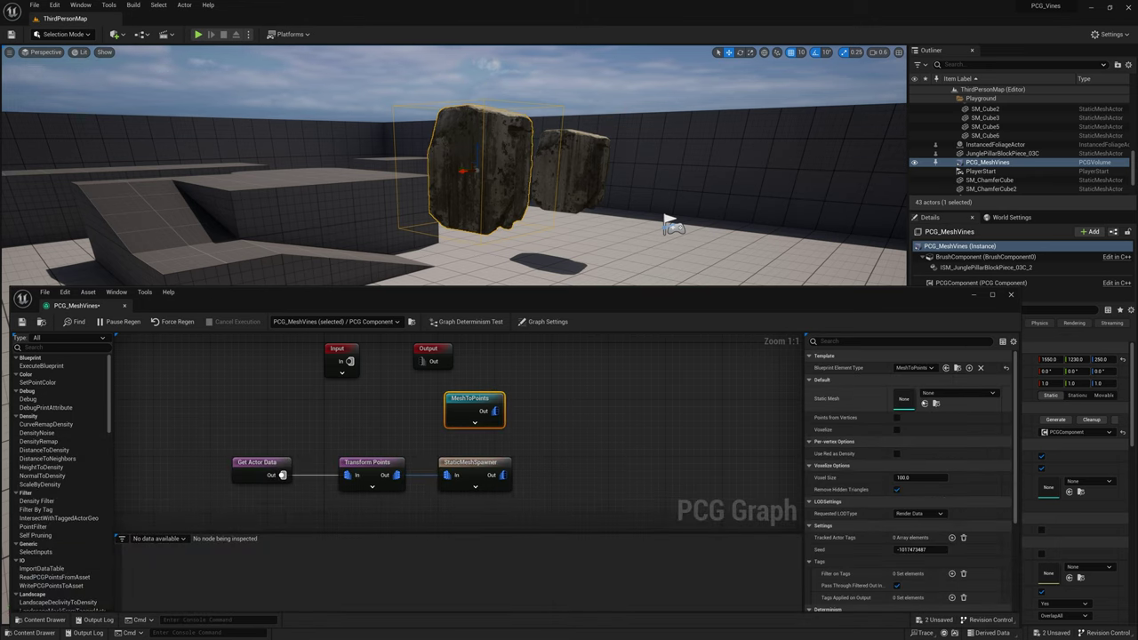
pyautogui.click(594, 430)
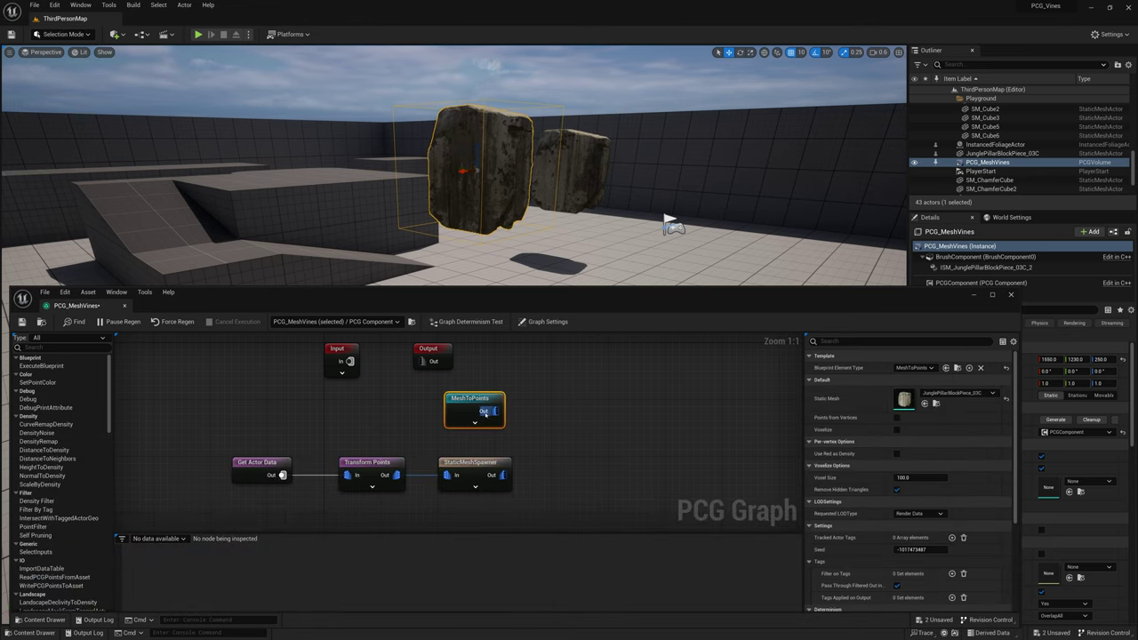
# Turn on debugging for the MeshToPoints node and examine where its points are generated in the level
pyautogui.moveTo(486, 398)
pyautogui.mouseDown()
pyautogui.moveTo(492, 376)
pyautogui.moveTo(487, 396)
pyautogui.mouseUp()
pyautogui.moveTo(542, 216); pyautogui.dragTo(559, 219, button='right')
pyautogui.moveTo(463, 396); pyautogui.dragTo(474, 401)
pyautogui.moveTo(628, 175)
pyautogui.mouseDown(button='right')
pyautogui.moveTo(644, 172)
pyautogui.moveTo(614, 176)
pyautogui.moveTo(620, 162)
pyautogui.mouseUp(button='right')
pyautogui.press('w')
pyautogui.scroll(3, 628, 175)
pyautogui.press('w')
pyautogui.scroll(-3, 628, 175)
pyautogui.press('s')
pyautogui.press('d')
pyautogui.press('w')
pyautogui.scroll(3, 616, 170)
pyautogui.moveTo(755, 120); pyautogui.dragTo(747, 123)
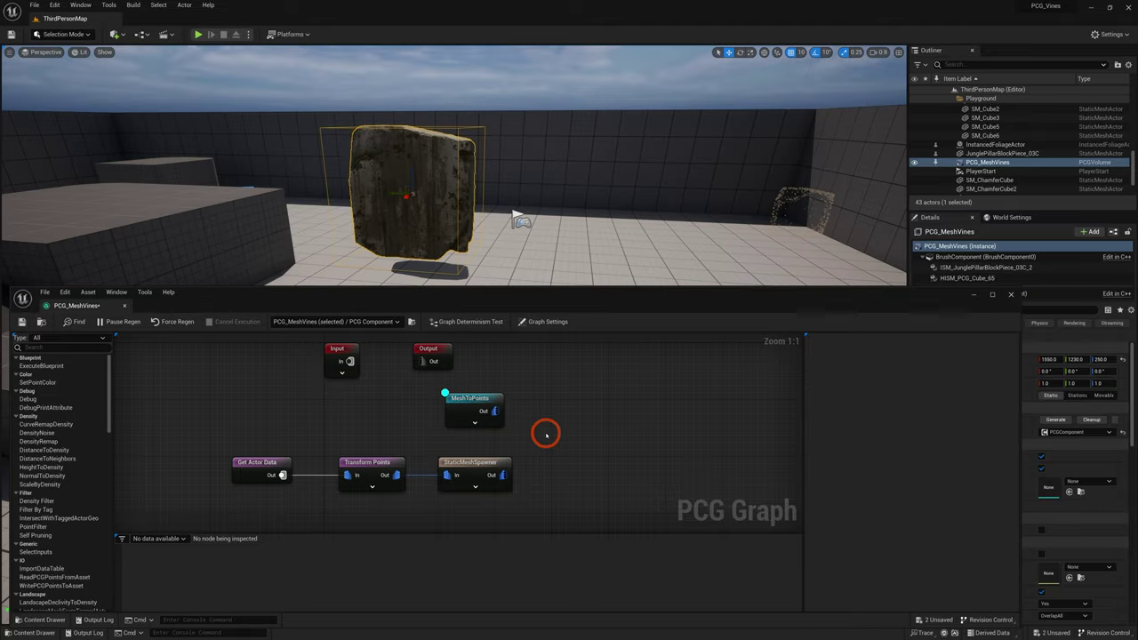
# Add a Copy Points node, connecting MeshToPoints to its Source and StaticMeshSpawner to its Target
pyautogui.rightClick(546, 436)
pyautogui.write('coo')
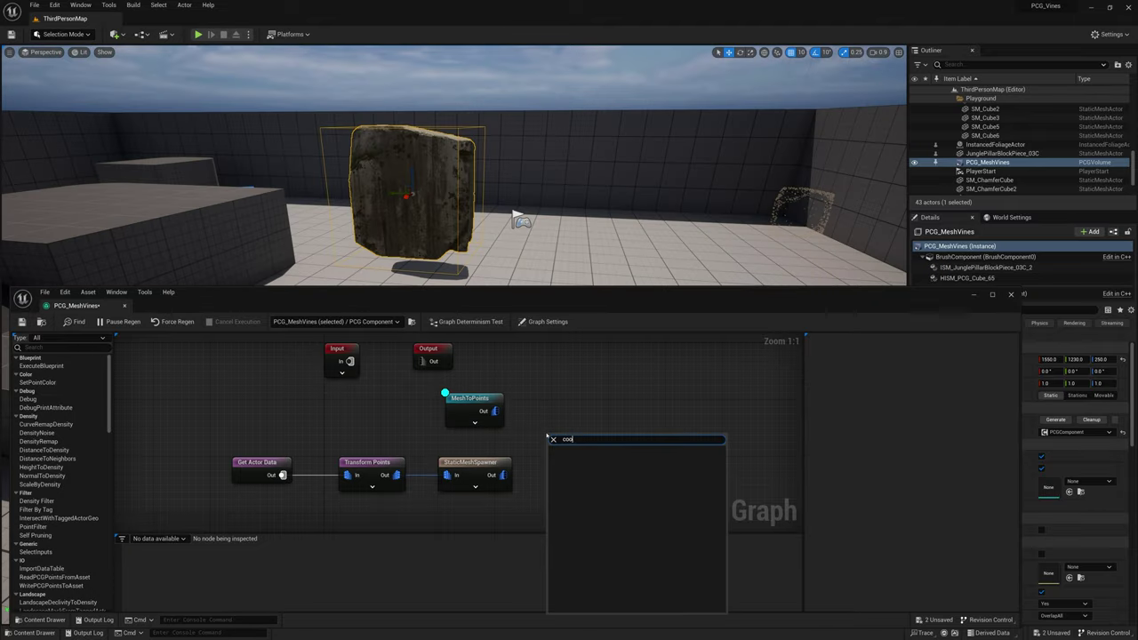
pyautogui.press('Return')
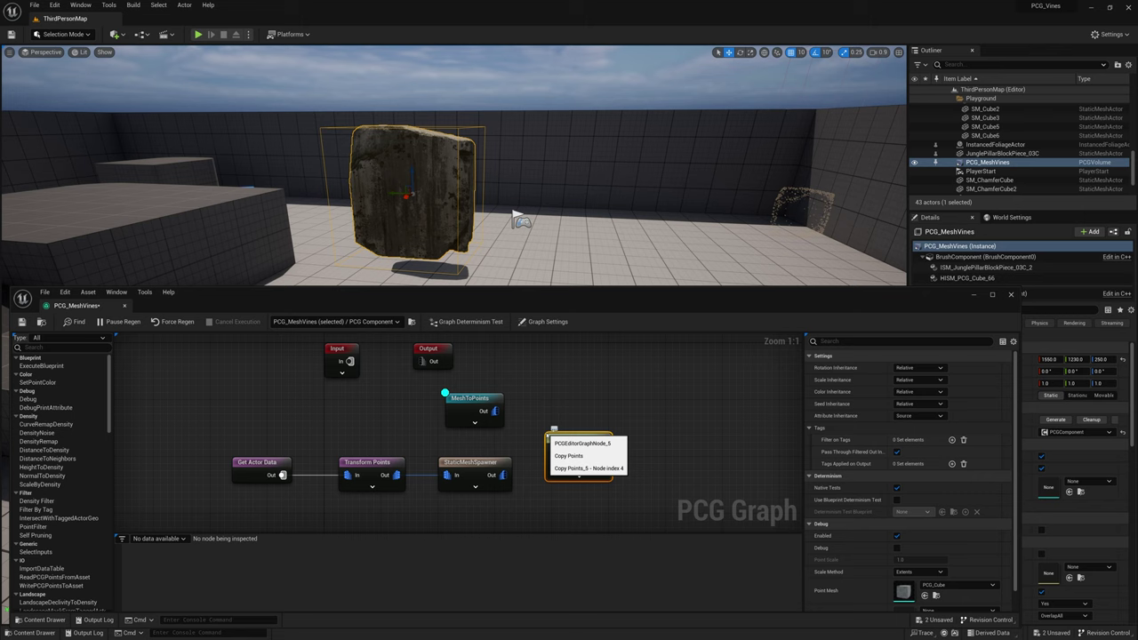
pyautogui.moveTo(572, 434); pyautogui.dragTo(496, 414)
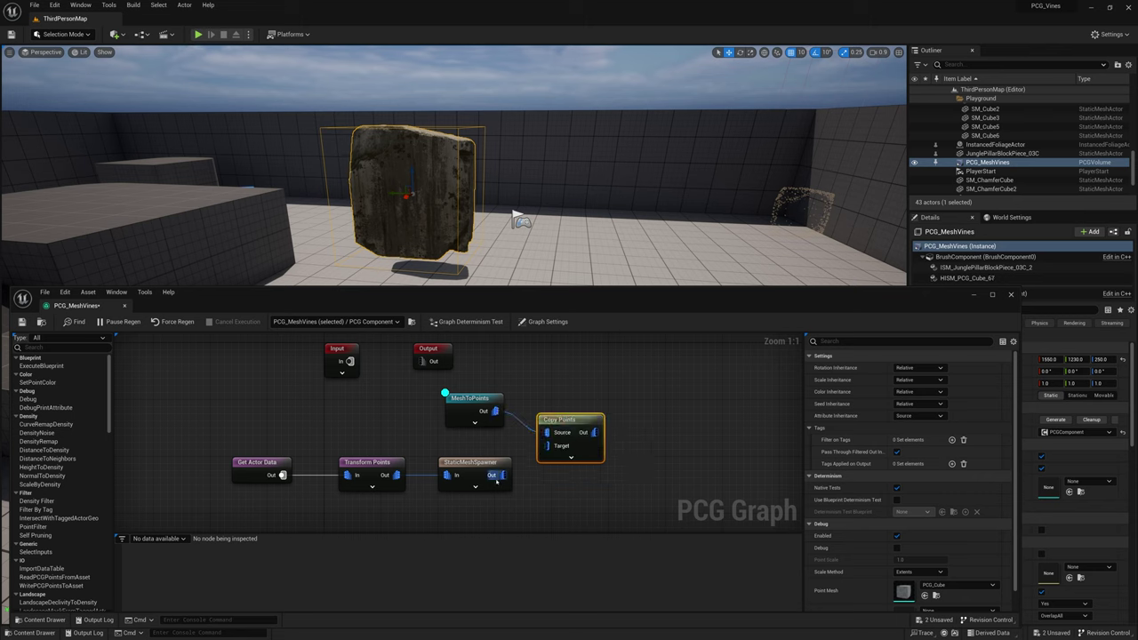
pyautogui.click(462, 461)
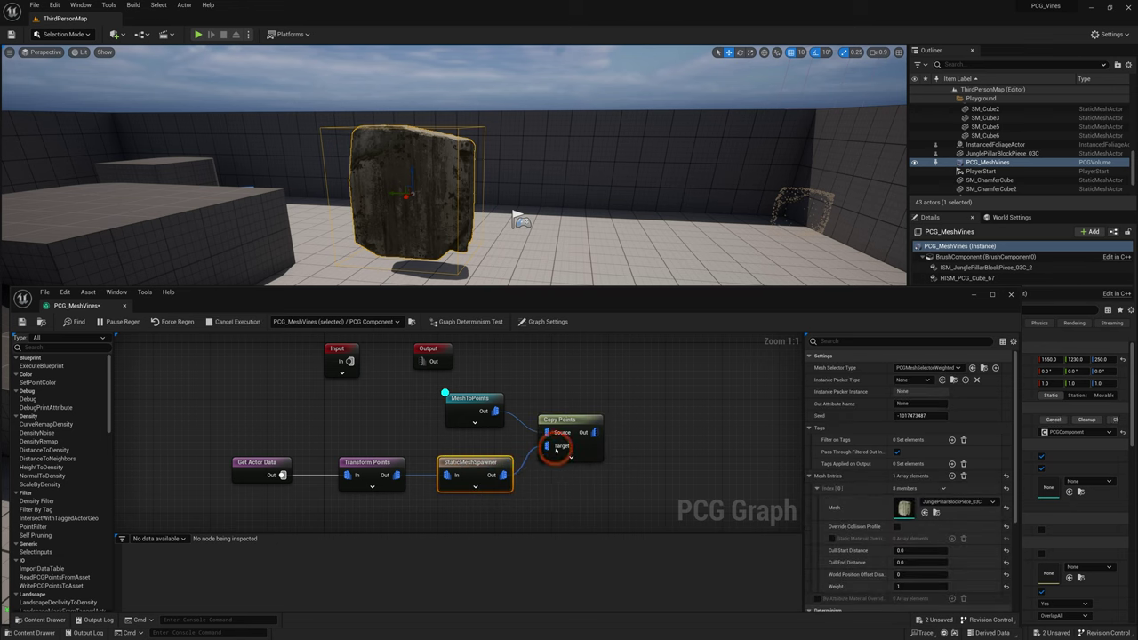
# Switch debugging from MeshToPoints to Copy Points and check the copied points around the spawned block
pyautogui.click(480, 405)
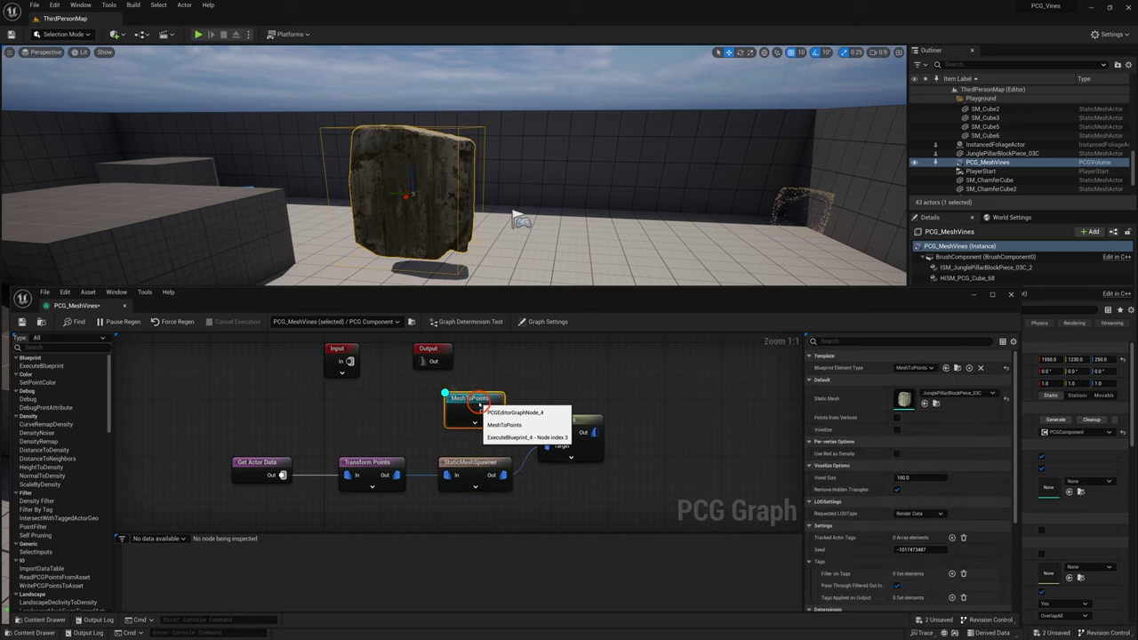
pyautogui.click(563, 415)
pyautogui.moveTo(526, 144); pyautogui.dragTo(758, 146, button='right')
pyautogui.press('w')
pyautogui.scroll(-4, 525, 62)
pyautogui.press('a')
pyautogui.moveTo(511, 97); pyautogui.dragTo(496, 101, button='right')
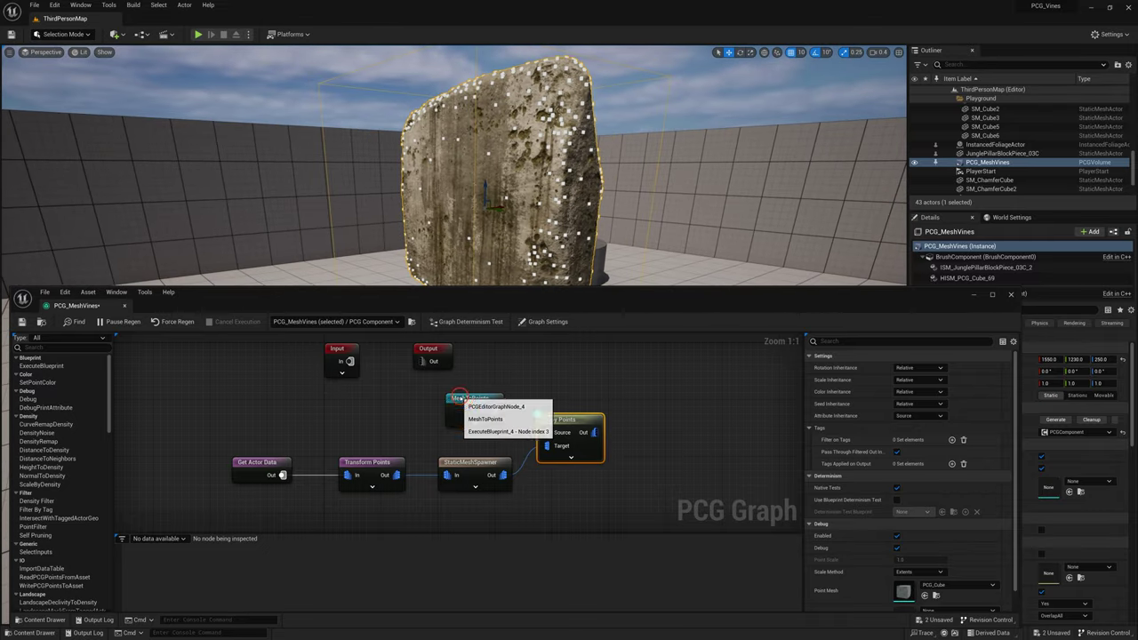
pyautogui.click(460, 398)
pyautogui.click(562, 419)
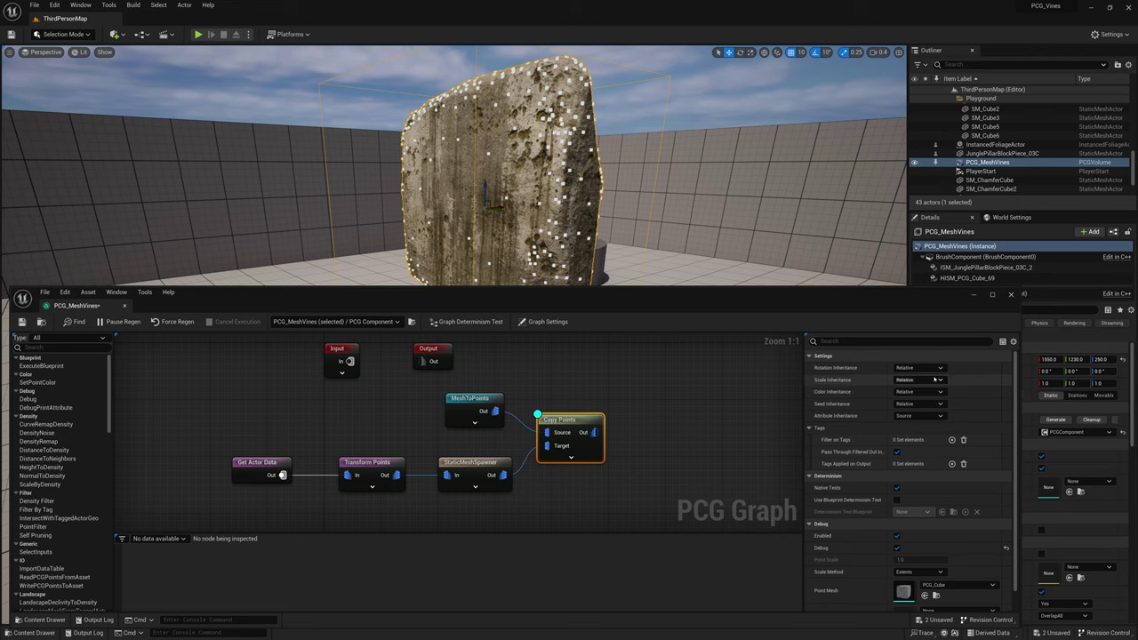
pyautogui.press('d')
pyautogui.moveTo(731, 202); pyautogui.dragTo(529, 210, button='right')
pyautogui.scroll(3, 702, 194)
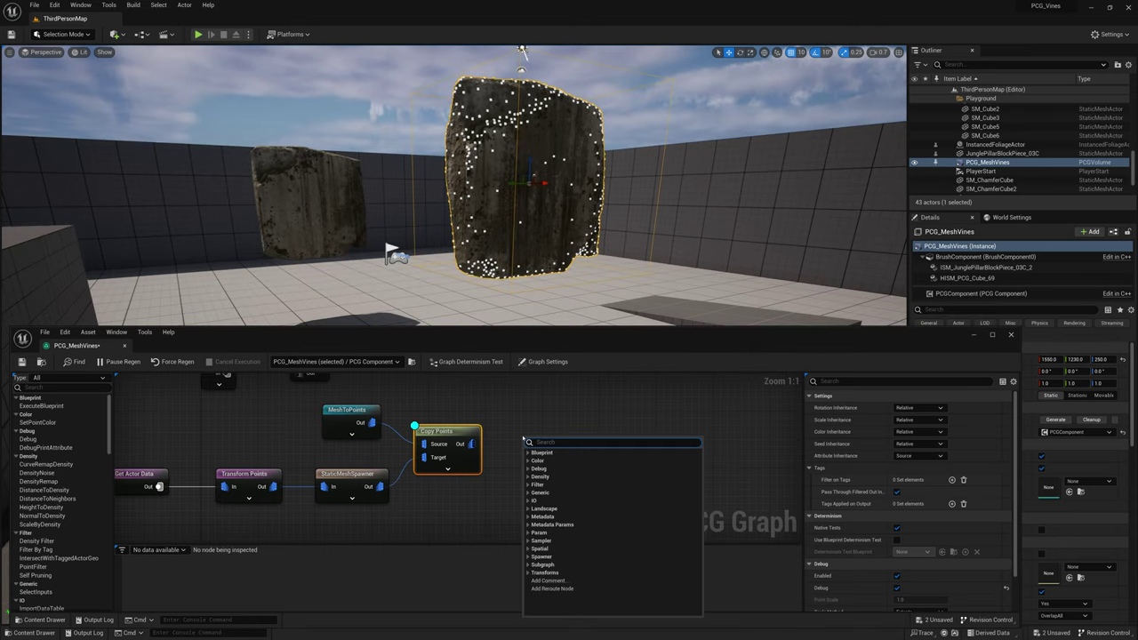
# Add a DensityNoise node fed by Copy Points, and move debugging from Copy Points to it
pyautogui.write('density noise')
pyautogui.press('Return')
pyautogui.moveTo(470, 444); pyautogui.dragTo(494, 451)
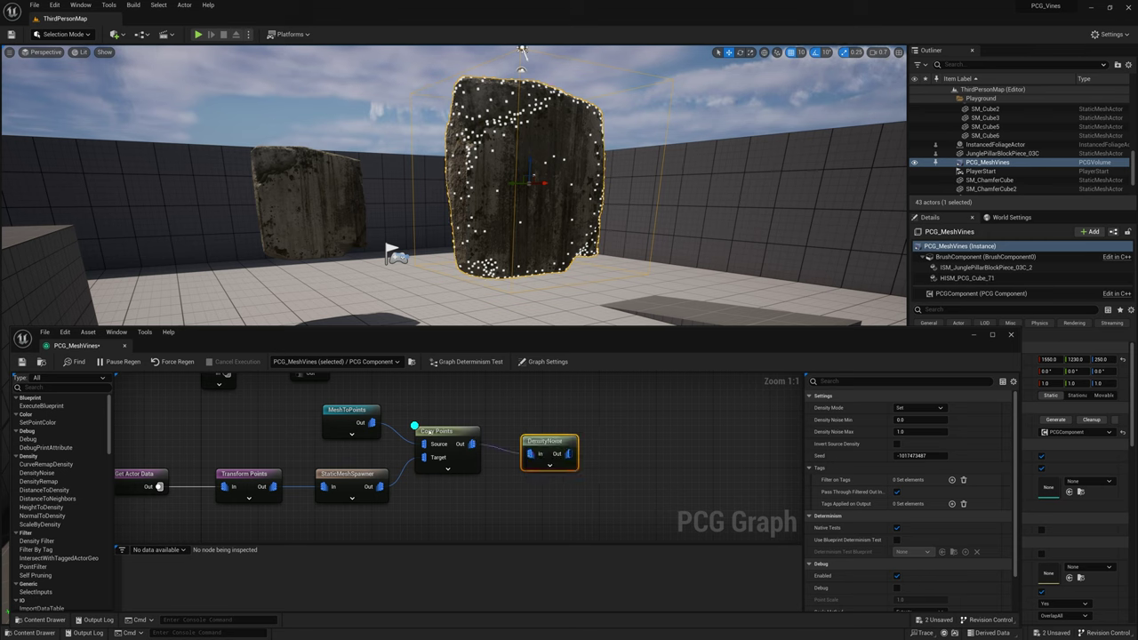
pyautogui.click(434, 433)
pyautogui.press('d')
pyautogui.click(550, 444)
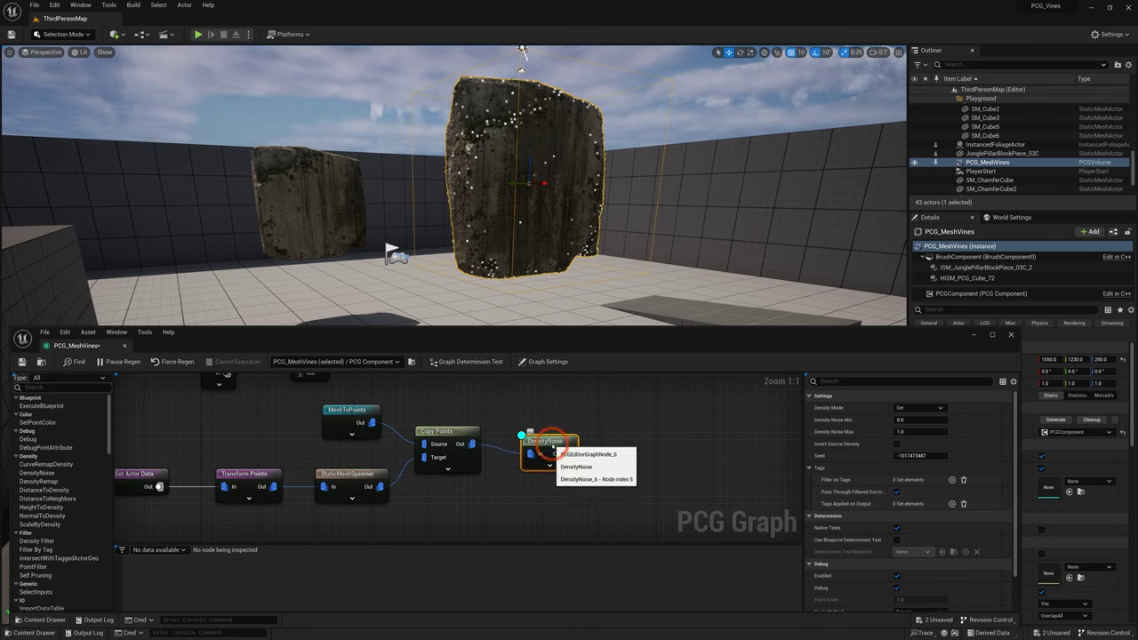
pyautogui.moveTo(546, 442); pyautogui.dragTo(553, 446)
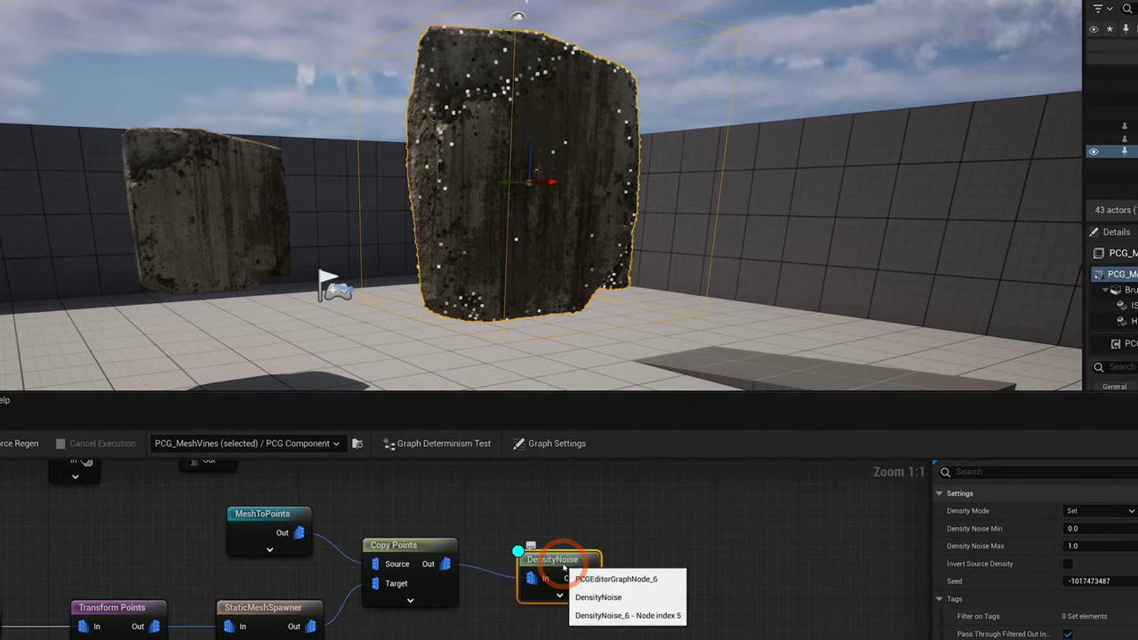
# Add a NormalToDensity node and place it after DensityNoise, connected to its output
pyautogui.rightClick(648, 572)
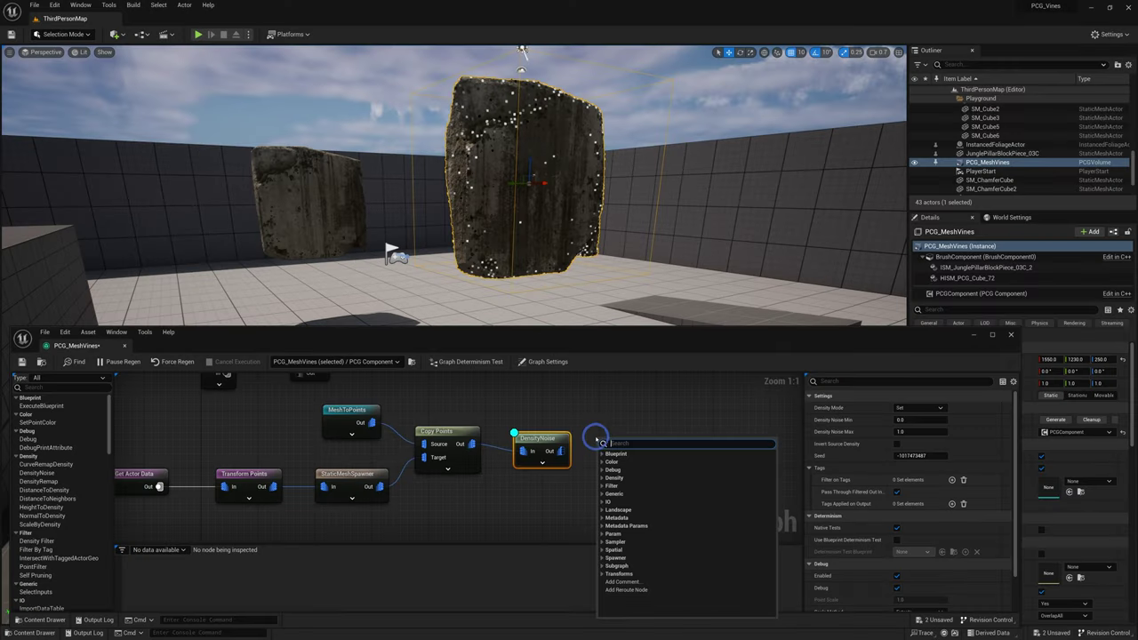
pyautogui.write('norm')
pyautogui.press('Return')
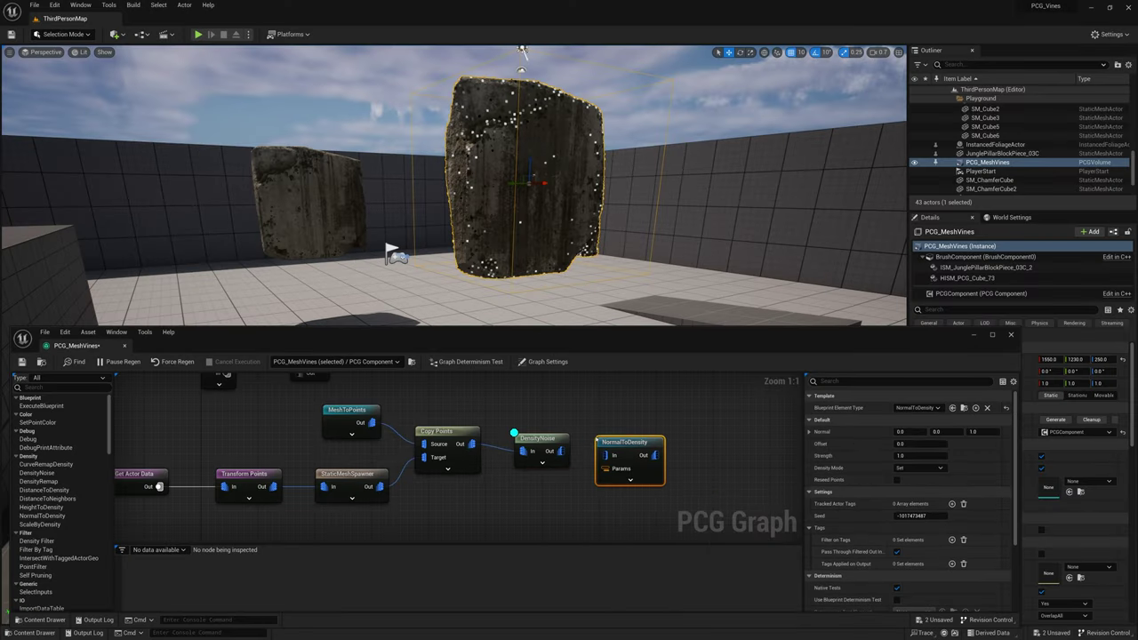
pyautogui.moveTo(621, 441)
pyautogui.mouseDown()
pyautogui.moveTo(618, 431)
pyautogui.moveTo(602, 444)
pyautogui.mouseUp()
# Switch debugging from DensityNoise to NormalToDensity and check the point densities on the block
pyautogui.click(528, 436)
pyautogui.click(630, 432)
pyautogui.press('w')
pyautogui.moveTo(567, 268); pyautogui.dragTo(569, 261, button='right')
pyautogui.scroll(-3, 566, 265)
# Try higher Density Noise Min values on the DensityNoise node, and return it to 0.0
pyautogui.click(537, 438)
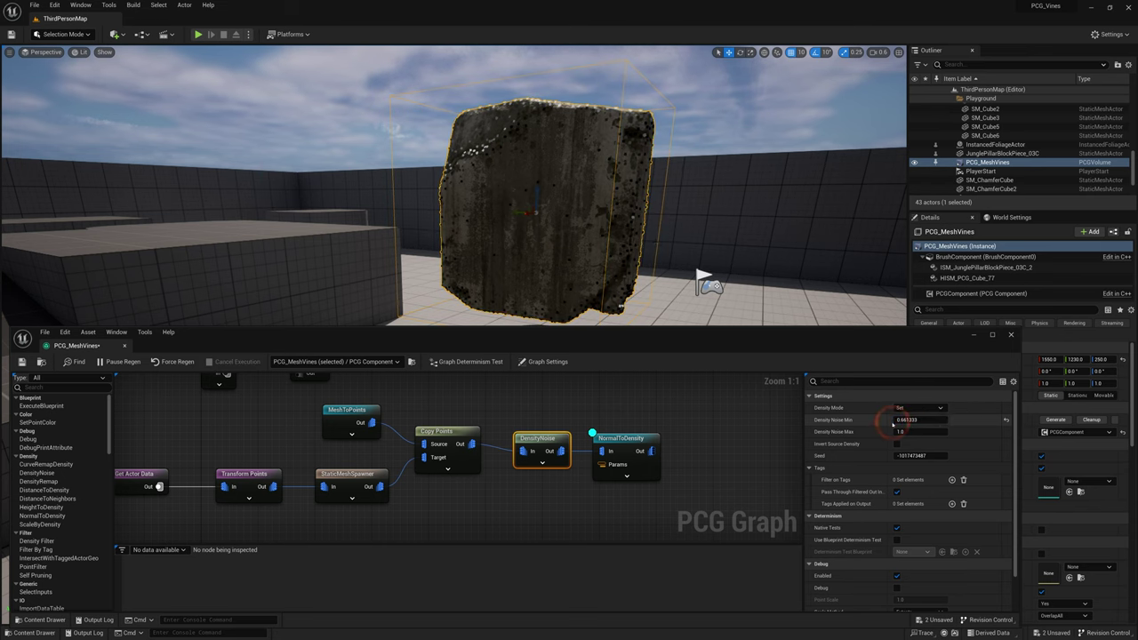
pyautogui.click(916, 420)
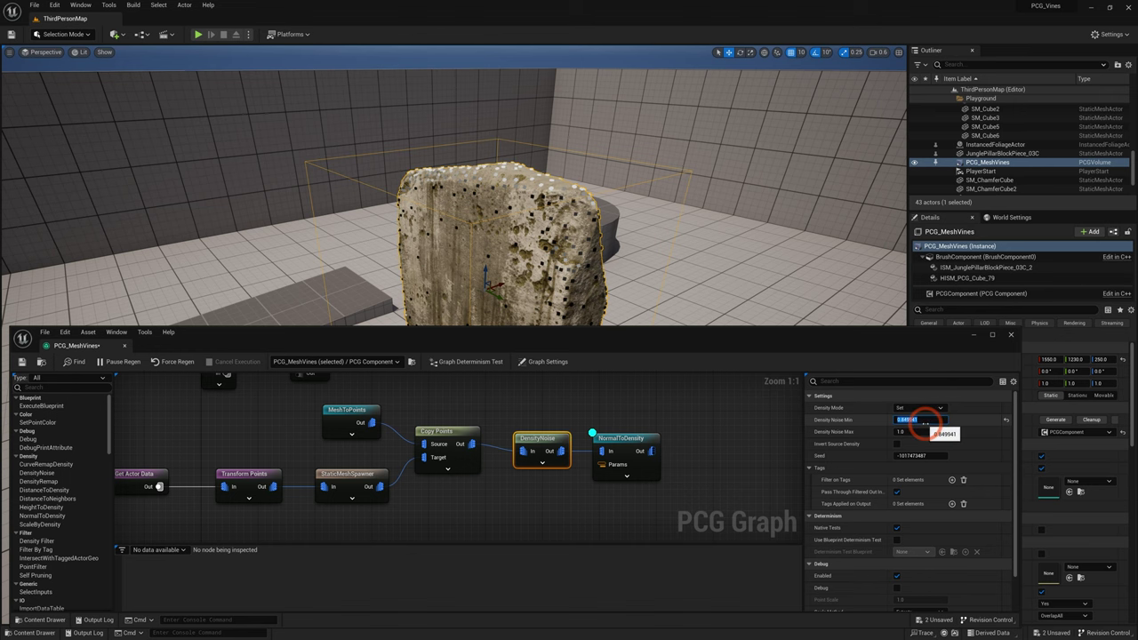
pyautogui.moveTo(651, 270); pyautogui.dragTo(342, 256, button='right')
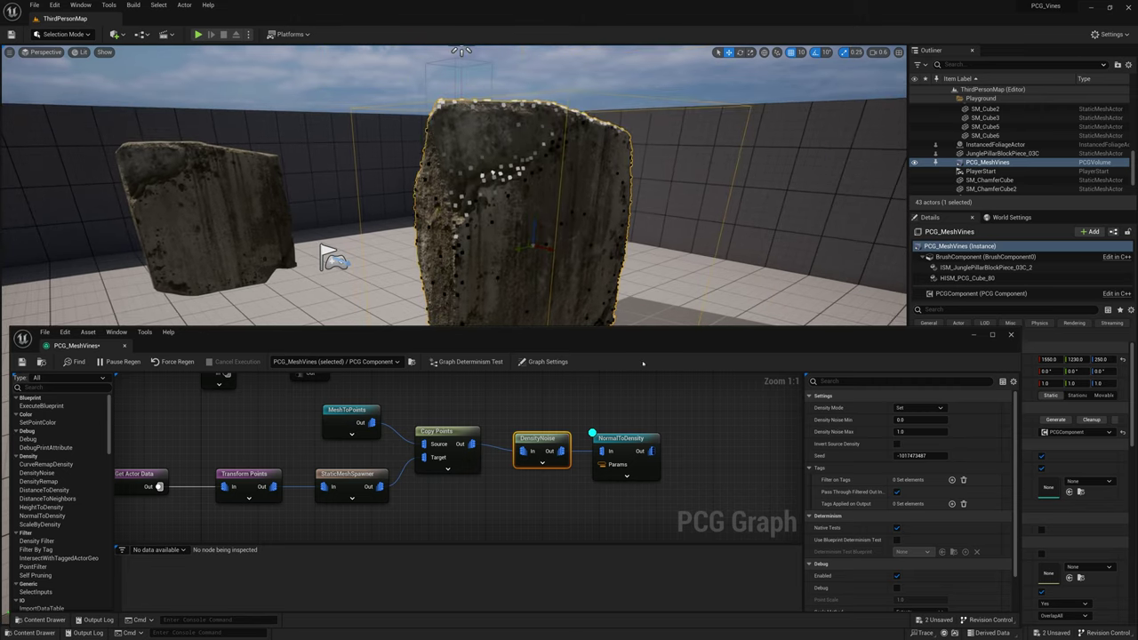
# Delete the DensityNoise node and connect Copy Points directly to NormalToDensity, moved into its place
pyautogui.press('Delete')
pyautogui.moveTo(623, 438); pyautogui.dragTo(537, 424)
pyautogui.moveTo(474, 445); pyautogui.dragTo(518, 437)
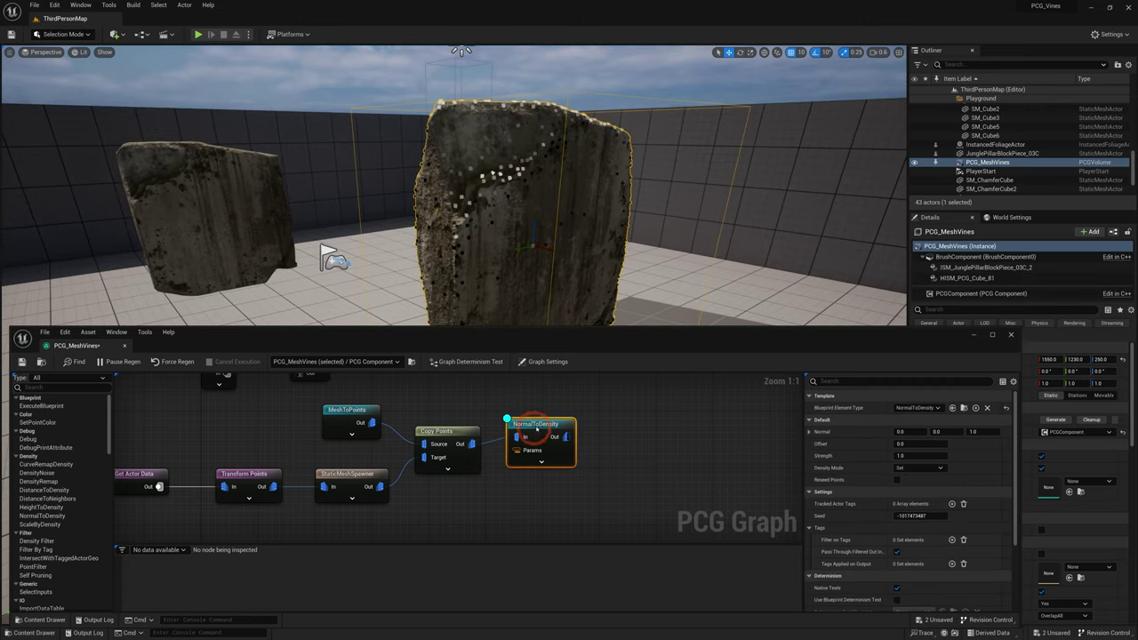
pyautogui.moveTo(544, 427); pyautogui.dragTo(551, 434)
# Set the NormalToDensity Offset to 0.4 and inspect the node's point data
pyautogui.click(909, 444)
pyautogui.write('0')
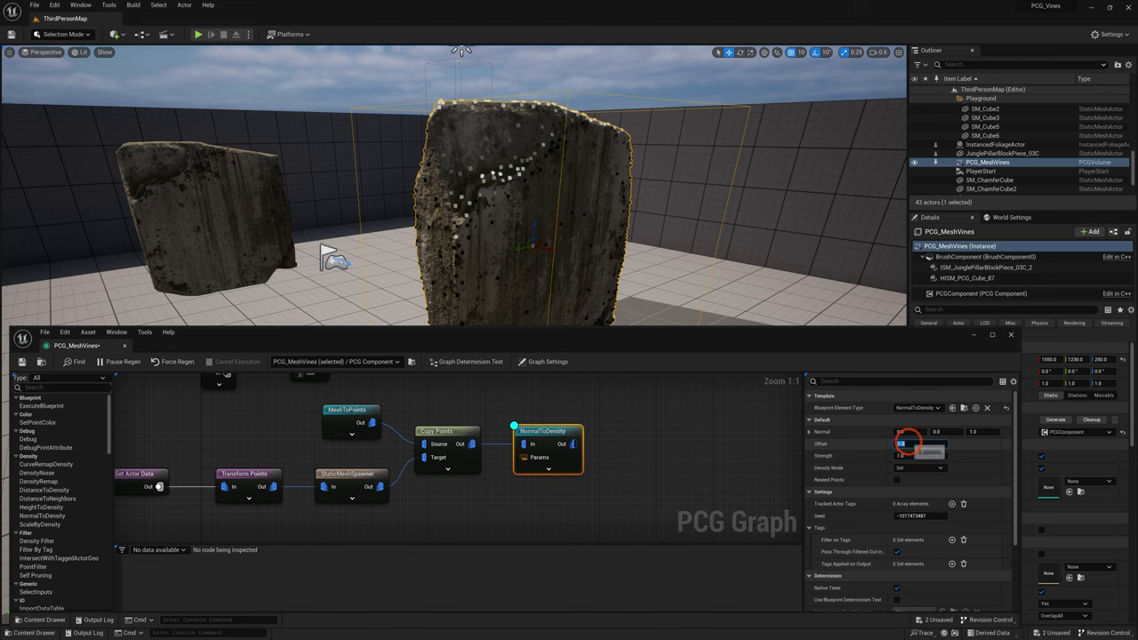
pyautogui.moveTo(554, 259); pyautogui.dragTo(569, 209, button='right')
pyautogui.scroll(-2, 554, 259)
pyautogui.scroll(3, 614, 120)
pyautogui.moveTo(572, 326); pyautogui.dragTo(572, 343)
pyautogui.click(909, 460)
pyautogui.write('0')
pyautogui.moveTo(562, 447)
pyautogui.mouseDown()
pyautogui.moveTo(541, 447)
pyautogui.moveTo(555, 447)
pyautogui.mouseUp()
pyautogui.press('a')
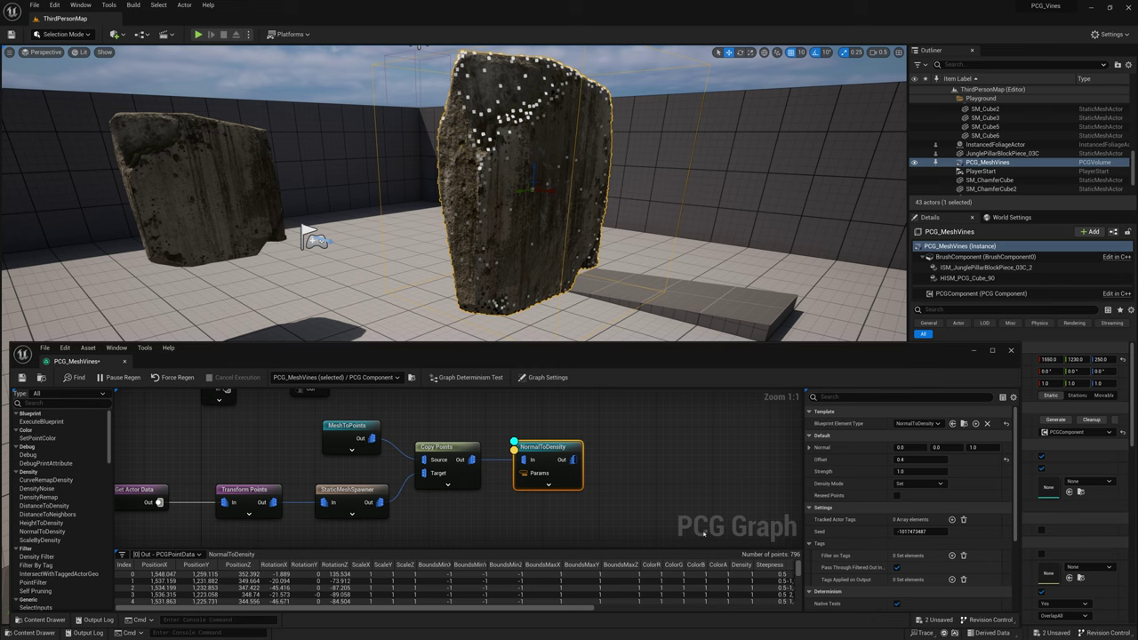
# Add a Density Filter node after NormalToDensity, connect it, and turn on its debugging and inspection
pyautogui.rightClick(600, 458)
pyautogui.write('filter')
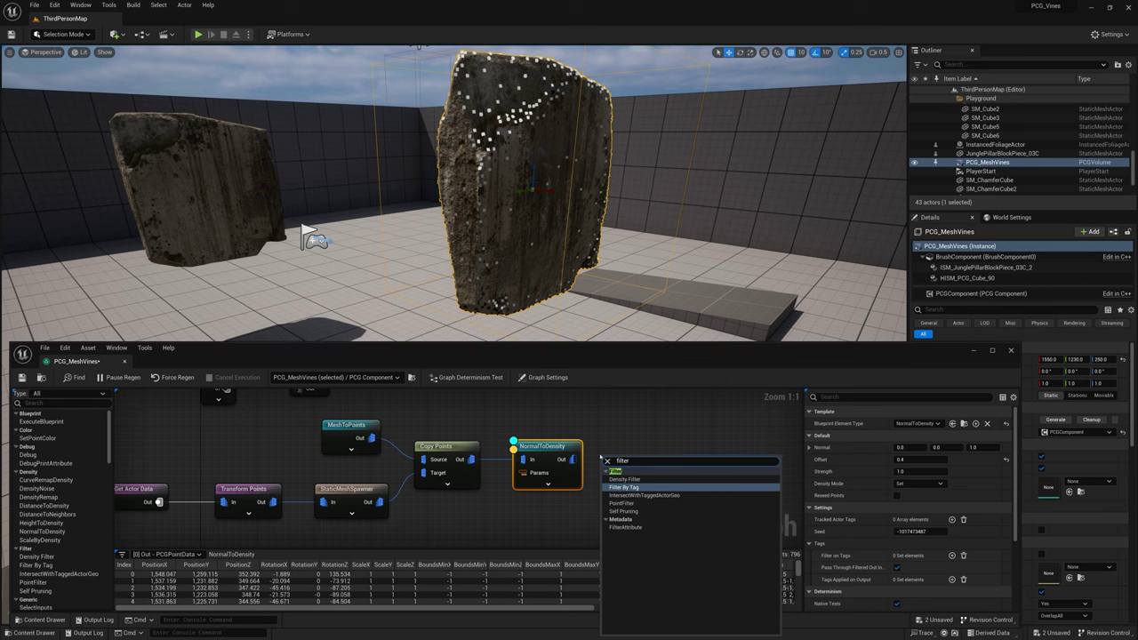
pyautogui.press('Up')
pyautogui.press('Return')
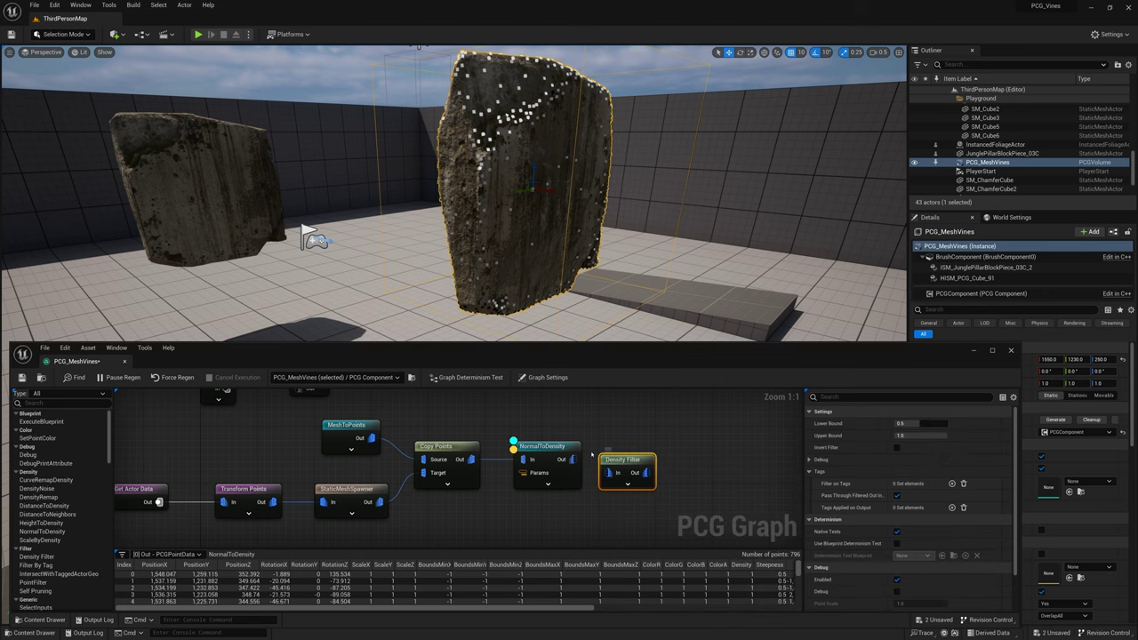
pyautogui.moveTo(574, 458); pyautogui.dragTo(628, 446)
pyautogui.press('d')
pyautogui.press('a')
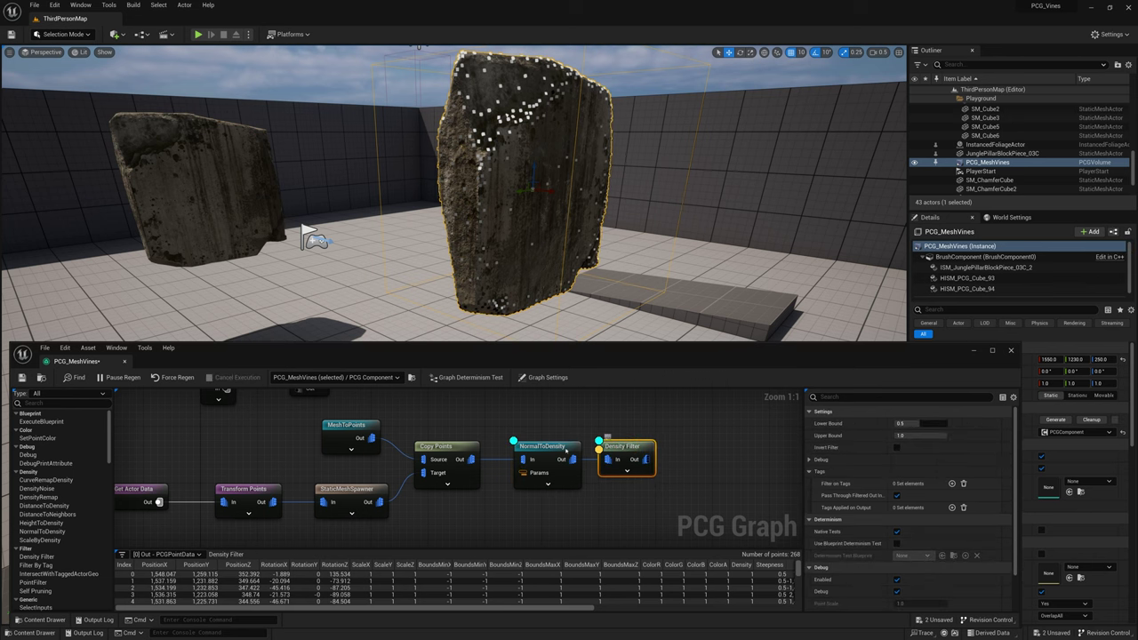
# Turn off debugging on NormalToDensity and check the filtered points on the block
pyautogui.click(559, 447)
pyautogui.press('d')
pyautogui.moveTo(625, 115); pyautogui.dragTo(630, 129, button='right')
pyautogui.press('e')
pyautogui.moveTo(436, 227); pyautogui.dragTo(426, 230, button='right')
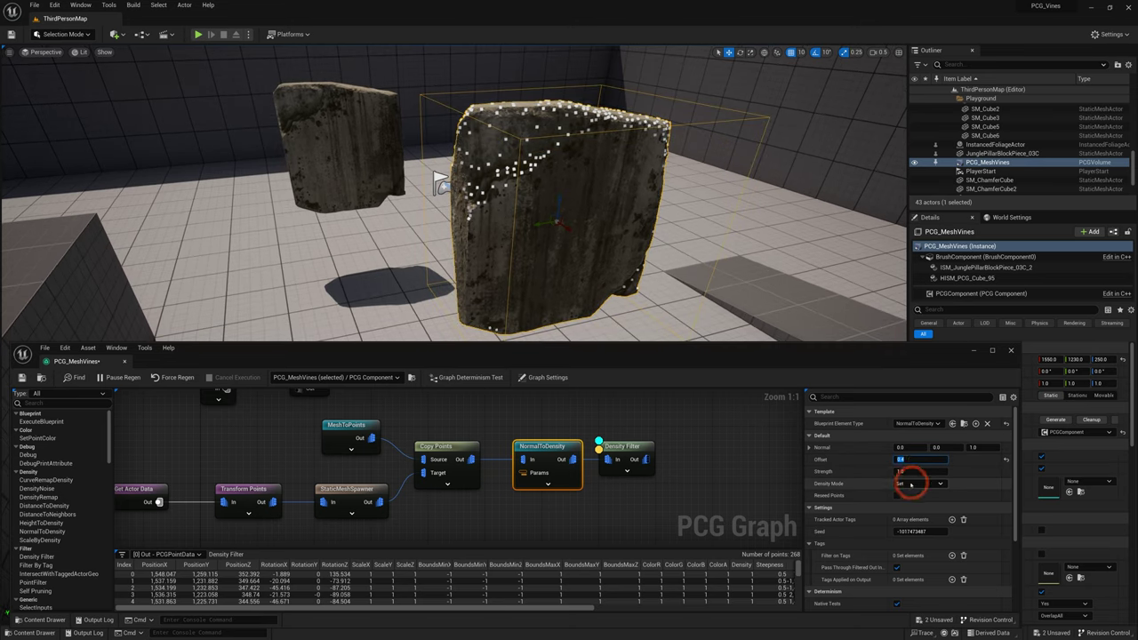
# Try a higher Lower Bound on the Density Filter, and return it to 0.5
pyautogui.click(627, 454)
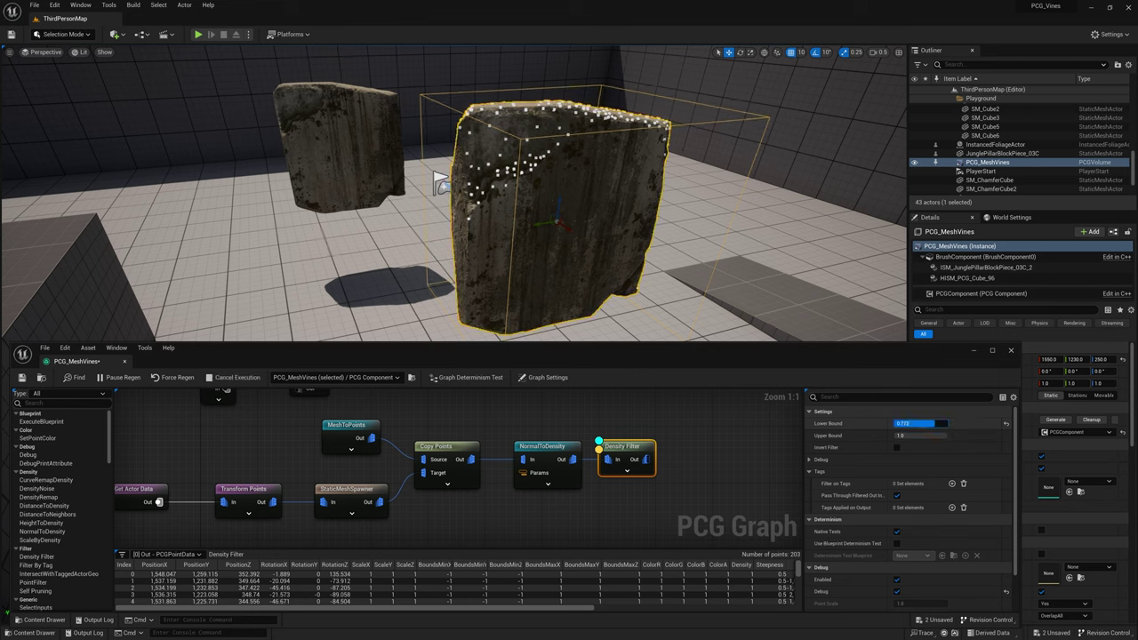
pyautogui.moveTo(947, 427); pyautogui.dragTo(948, 427)
pyautogui.moveTo(597, 238); pyautogui.dragTo(569, 160, button='right')
pyautogui.scroll(2, 623, 182)
pyautogui.moveTo(467, 257); pyautogui.dragTo(475, 285, button='right')
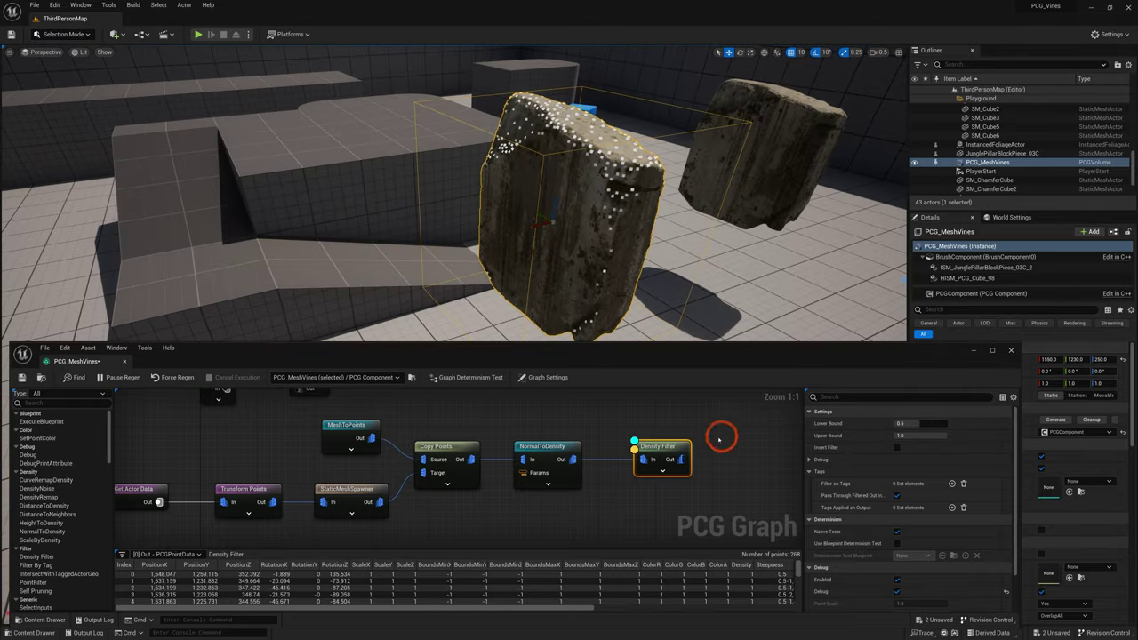
# Add a DensityNoise node fed by NormalToDensity, and break the direct link from NormalToDensity to the Density Filter
pyautogui.rightClick(621, 440)
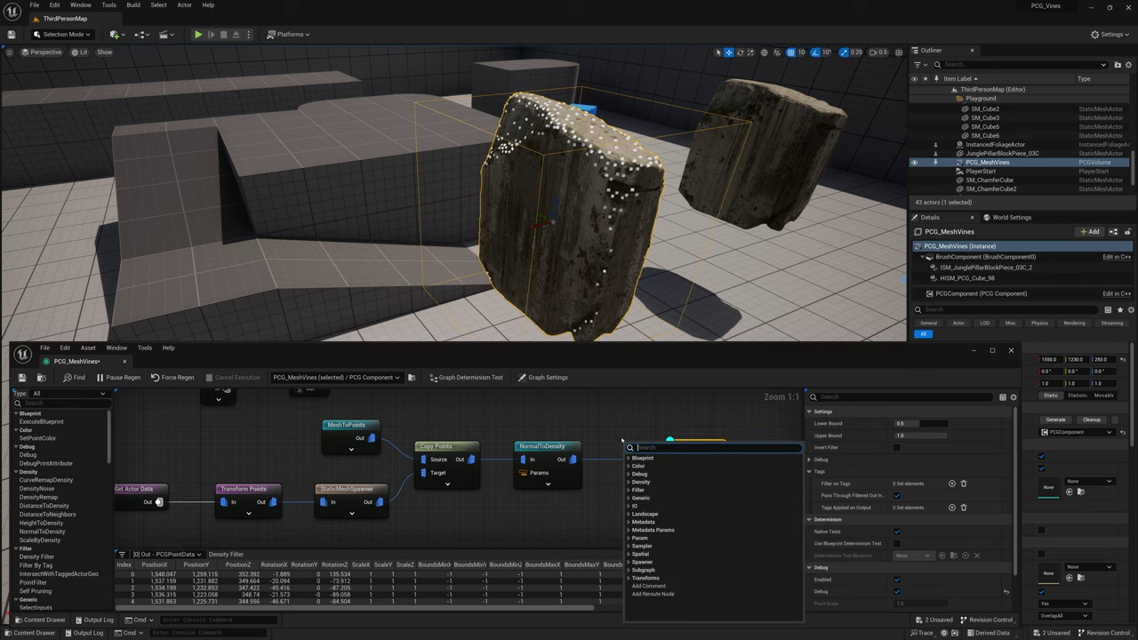
pyautogui.write('nois')
pyautogui.press('Return')
pyautogui.moveTo(631, 446); pyautogui.dragTo(601, 418)
pyautogui.moveTo(573, 460); pyautogui.dragTo(601, 431)
pyautogui.keyDown('alt'); pyautogui.click(625, 460); pyautogui.keyUp('alt')
# Turn on debugging for DensityNoise and try a different Seed while checking the points on the block
pyautogui.click(616, 422)
pyautogui.press('d')
pyautogui.moveTo(533, 284); pyautogui.dragTo(605, 276, button='right')
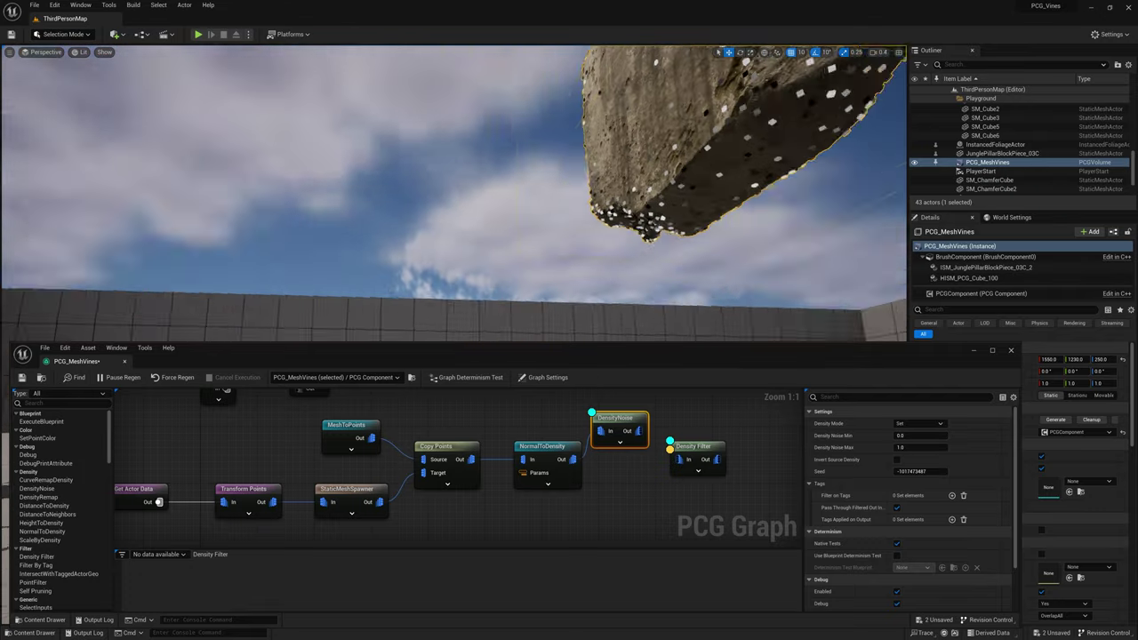
pyautogui.moveTo(604, 196); pyautogui.dragTo(618, 284, button='right')
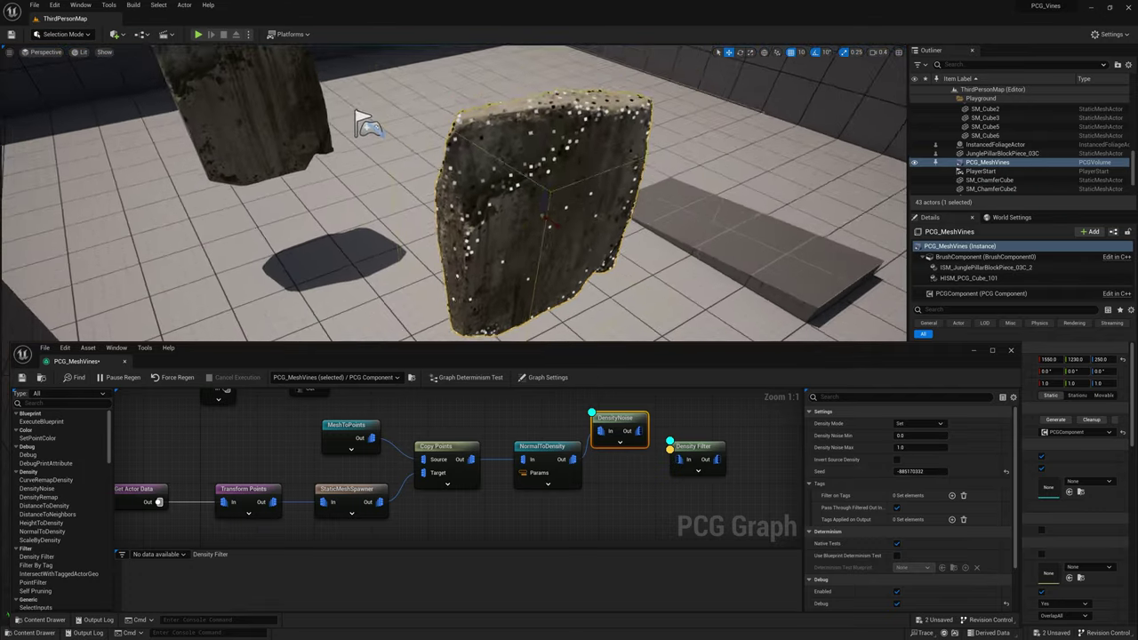
# Connect DensityNoise to the Density Filter, leaving only the filter's points in debug view
pyautogui.click(693, 446)
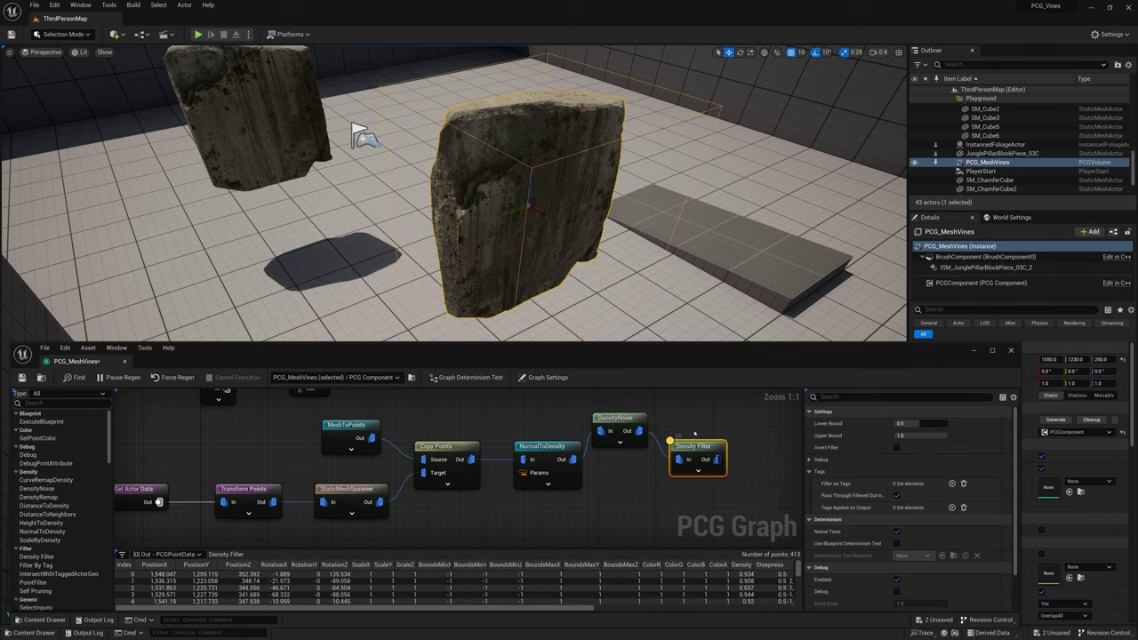
pyautogui.press('d')
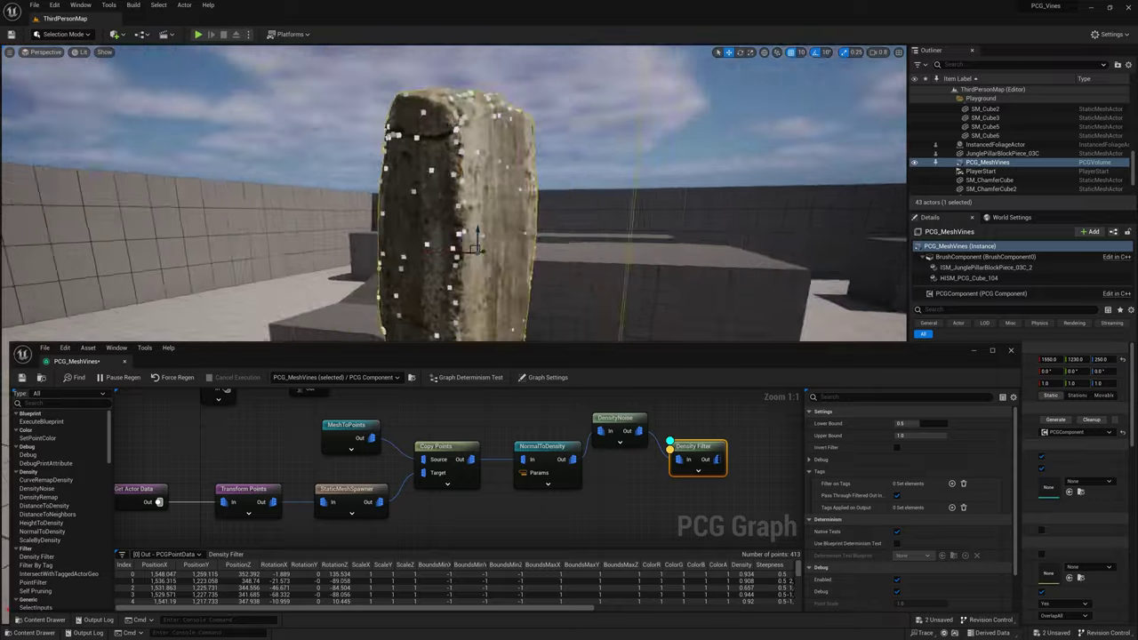
# Set the Density Filter's Lower Bound to 0.75 while checking the points on the block, and turn off the node's debug display
pyautogui.moveTo(454, 196)
pyautogui.mouseDown(button='right')
pyautogui.moveTo(356, 191)
pyautogui.moveTo(266, 222)
pyautogui.mouseUp(button='right')
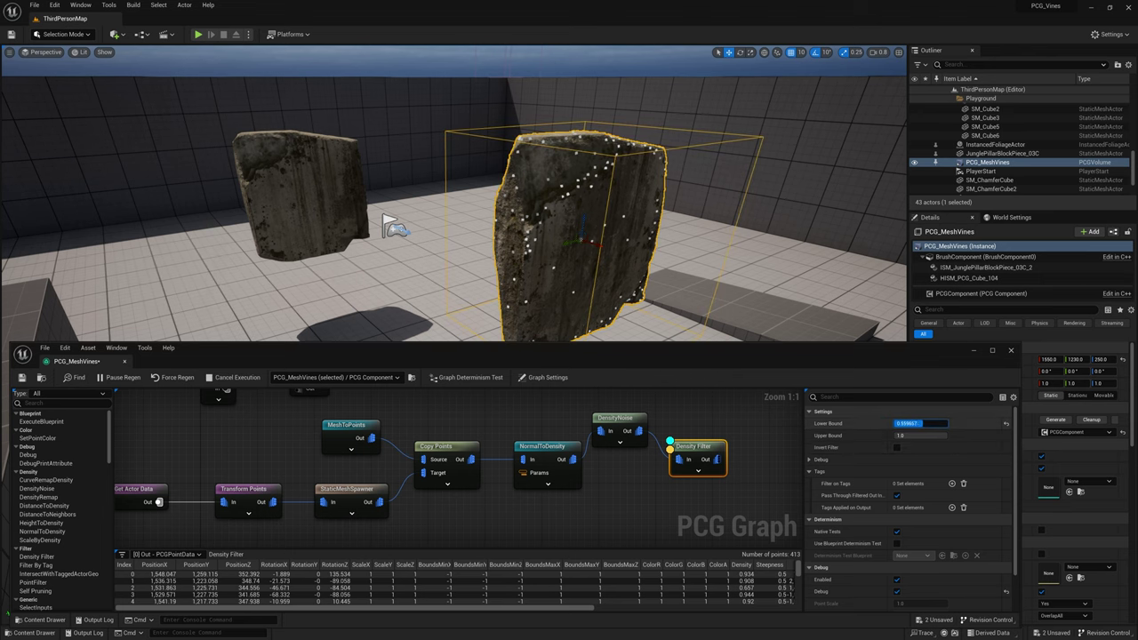
pyautogui.moveTo(931, 424); pyautogui.dragTo(931, 425)
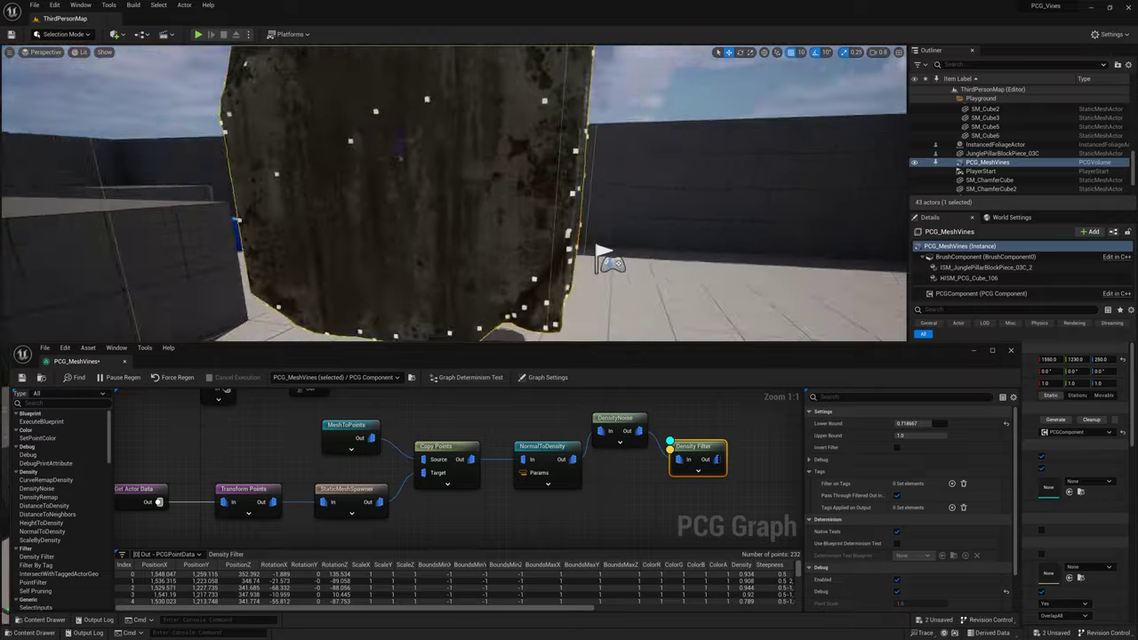
pyautogui.click(920, 424)
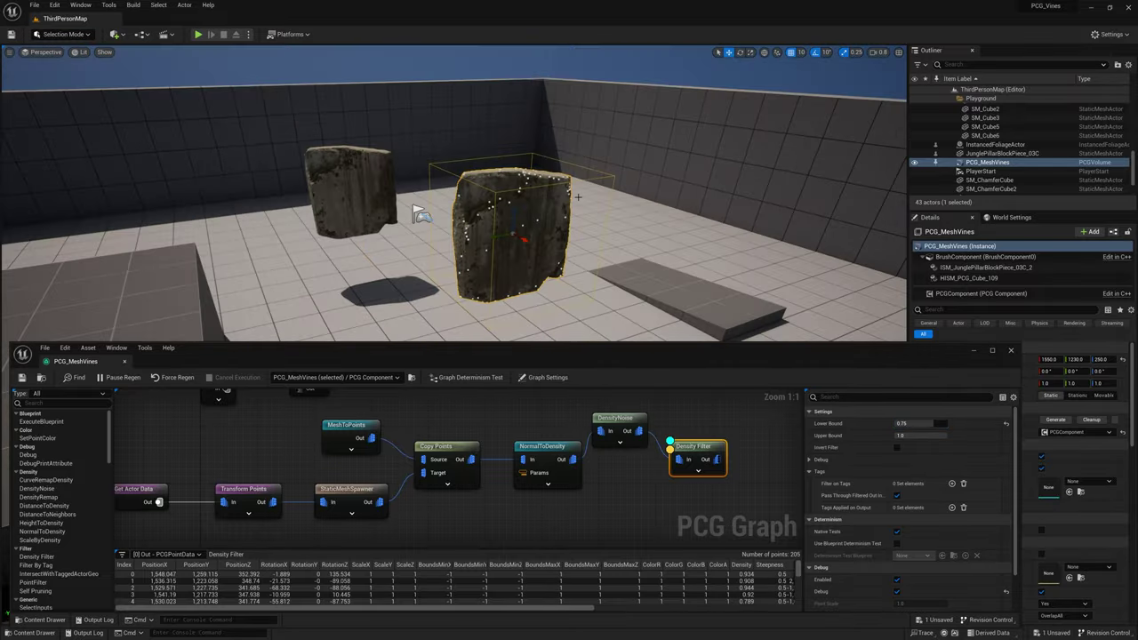
pyautogui.press('d')
# Add a StaticMeshSpawner node beyond the Density Filter, in line with the node chain
pyautogui.scroll(-3, 722, 438)
pyautogui.click(582, 450)
pyautogui.moveTo(722, 438); pyautogui.dragTo(556, 417, button='right')
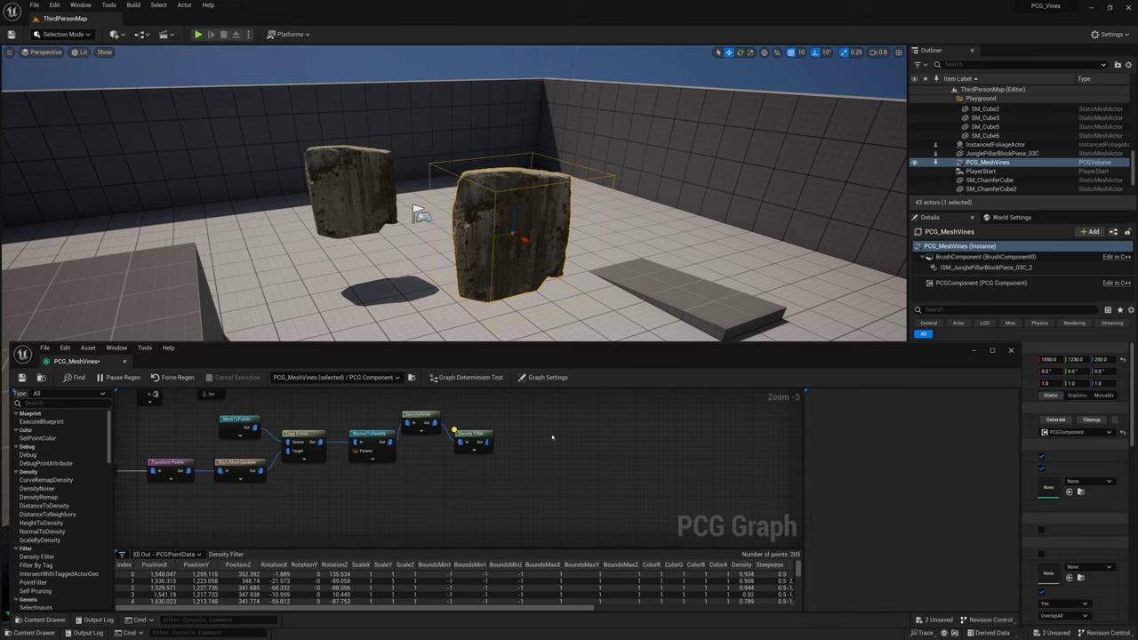
pyautogui.rightClick(552, 437)
pyautogui.write('sp')
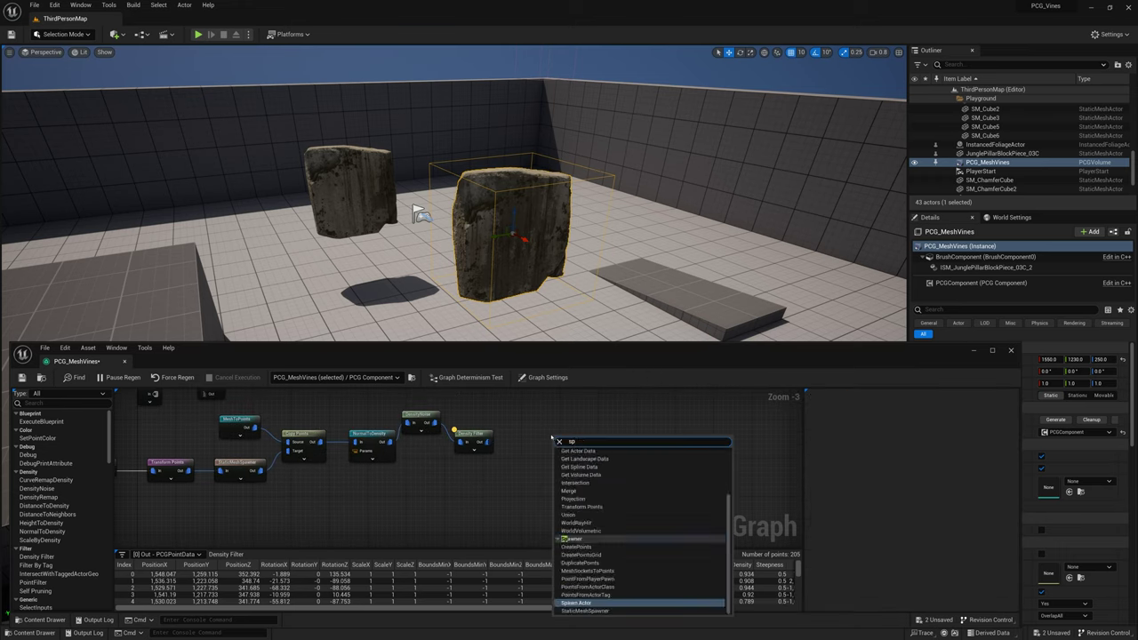
pyautogui.write('awn')
pyautogui.press('Down')
pyautogui.press('Return')
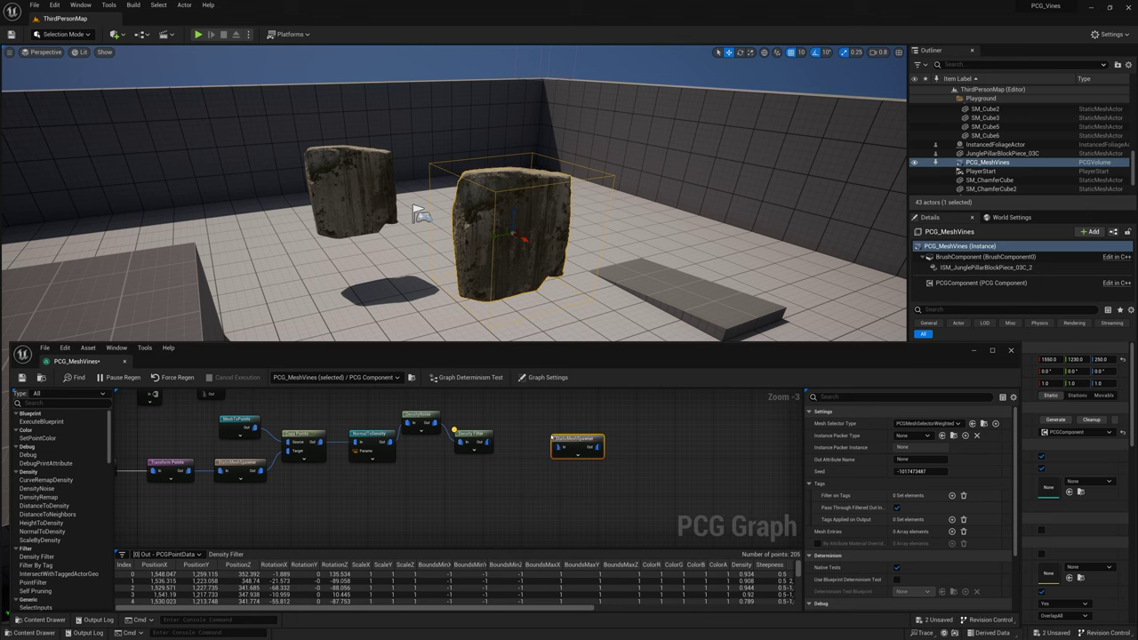
pyautogui.moveTo(578, 424); pyautogui.dragTo(553, 434)
pyautogui.scroll(3, 557, 438)
# Add one Mesh Entries element to the new StaticMeshSpawner and expand its settings
pyautogui.scroll(-2, 834, 454)
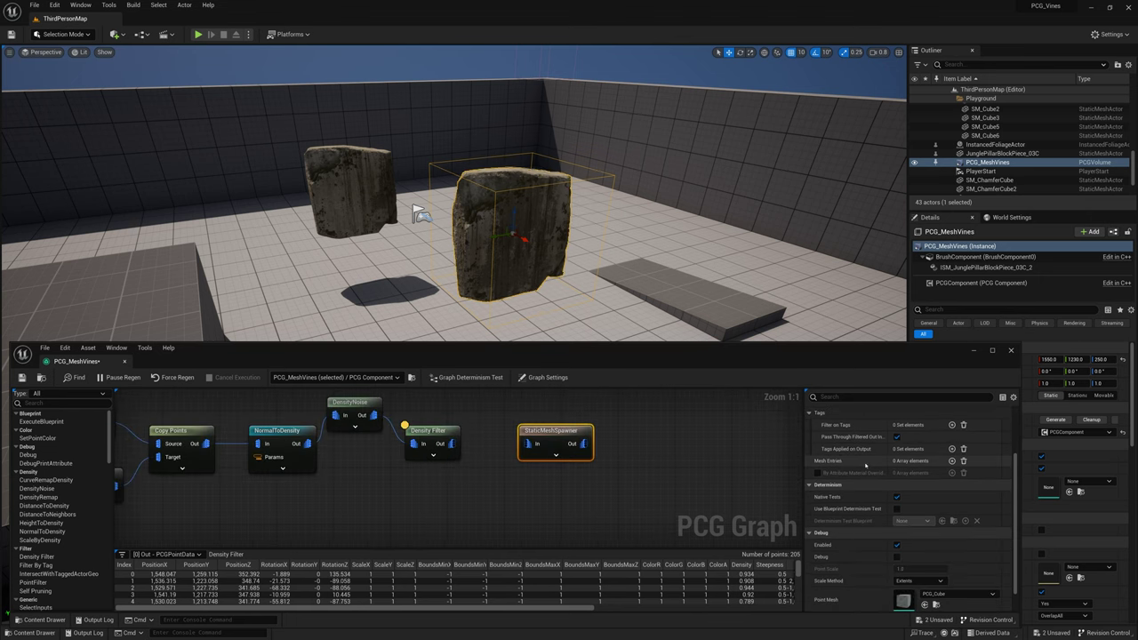
pyautogui.click(952, 461)
pyautogui.scroll(-2, 889, 462)
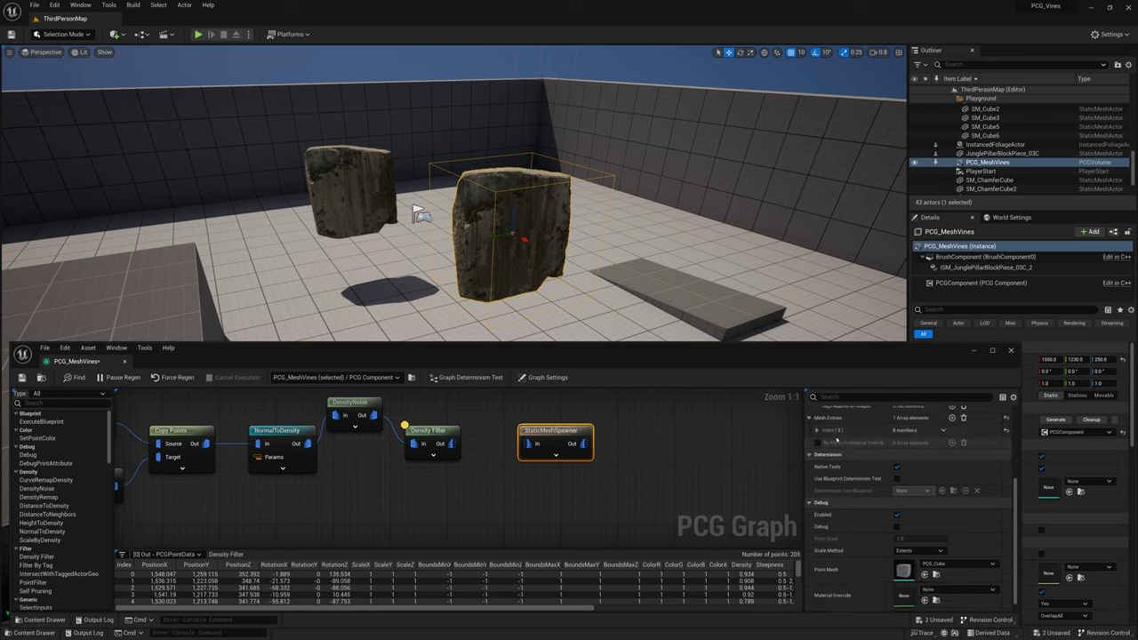
pyautogui.click(817, 431)
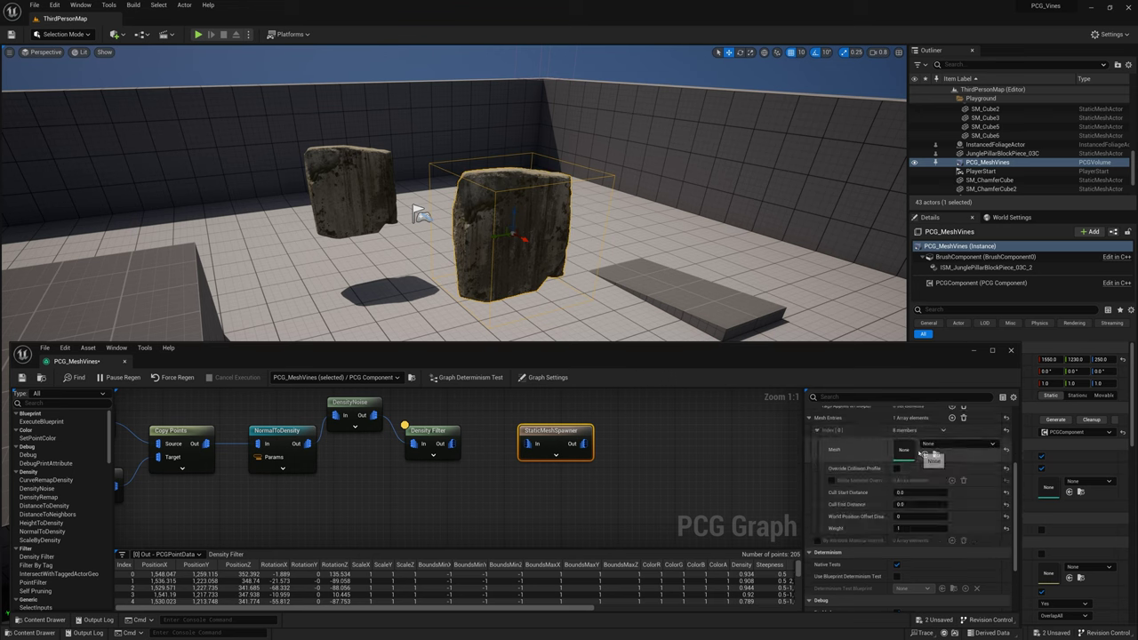
# Assign the S_English_Ivy_rkEit_Var5_lod0 mesh from Megascans/3D_Plants/English_Ivy_rkEit to the spawner's mesh entry
pyautogui.hotkey('ctrl', 'space')
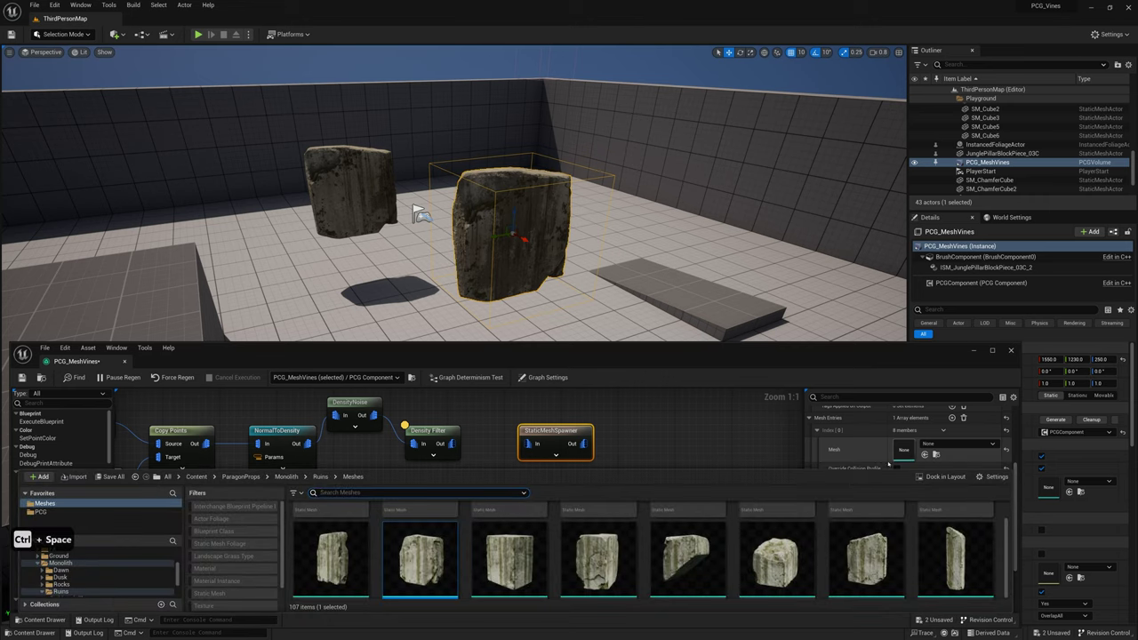
pyautogui.scroll(4, 104, 574)
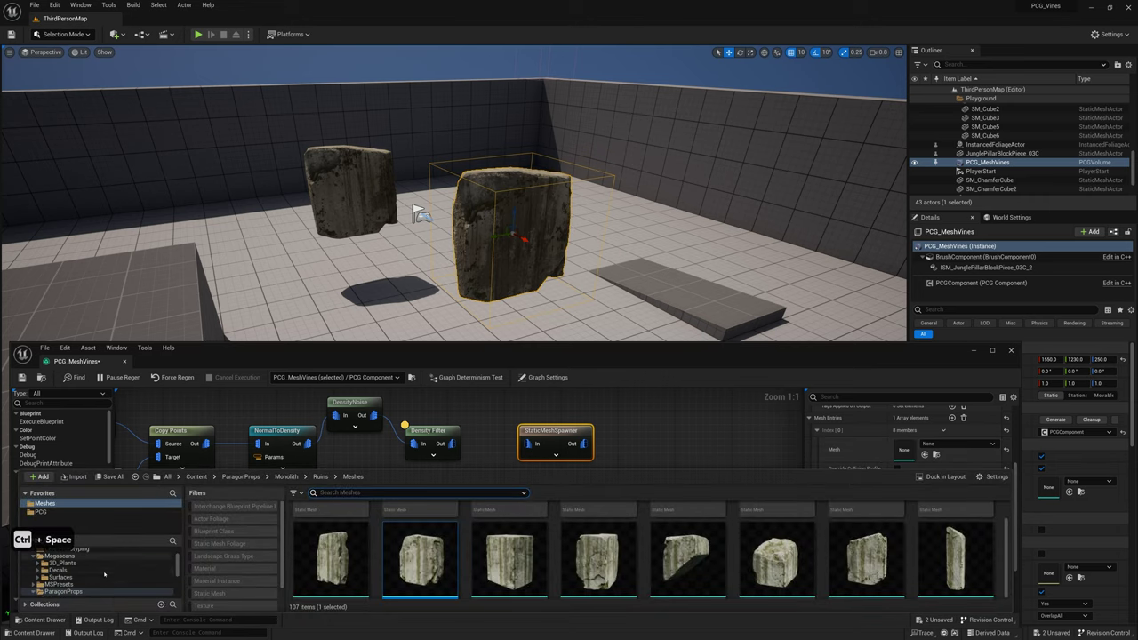
pyautogui.click(63, 577)
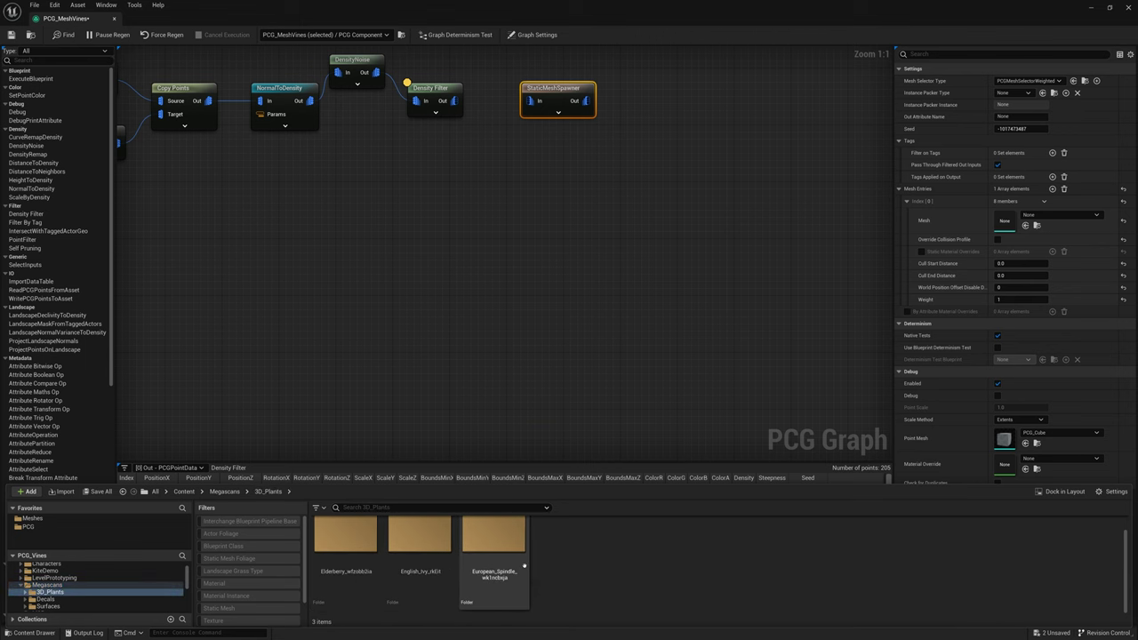
pyautogui.doubleClick(430, 578)
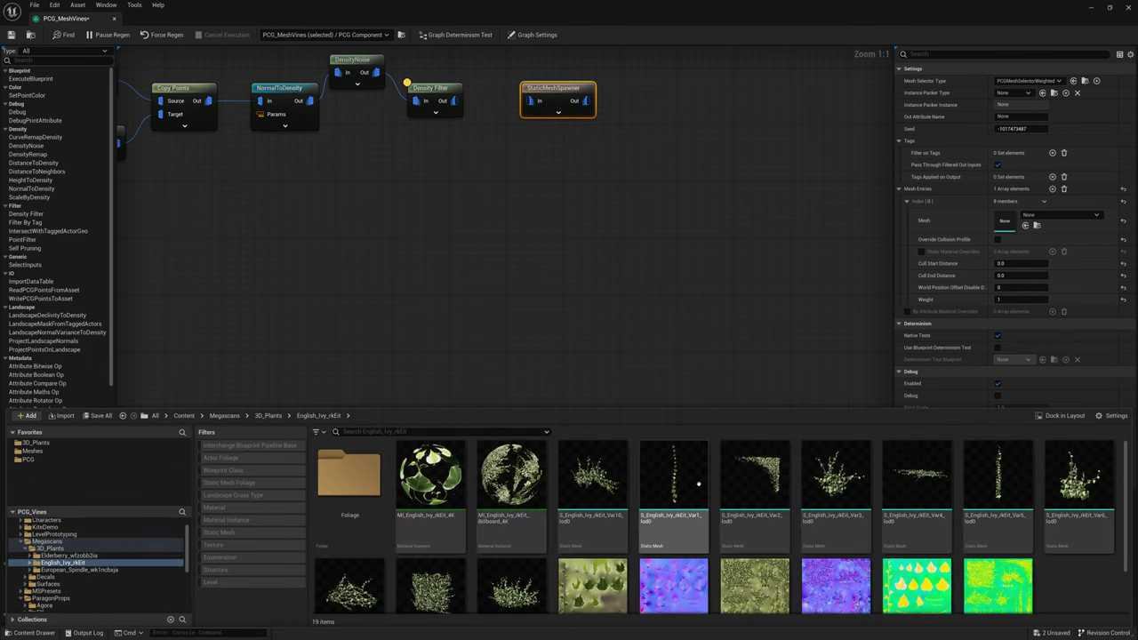
pyautogui.scroll(-1, 701, 493)
pyautogui.scroll(1, 711, 484)
pyautogui.click(1004, 485)
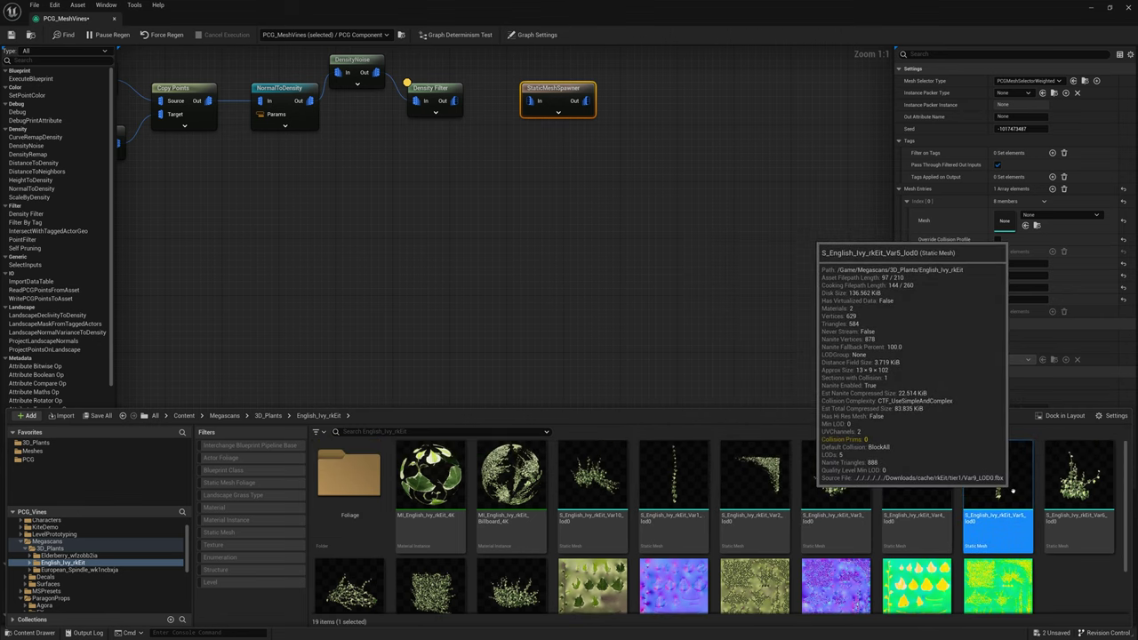
pyautogui.click(1025, 226)
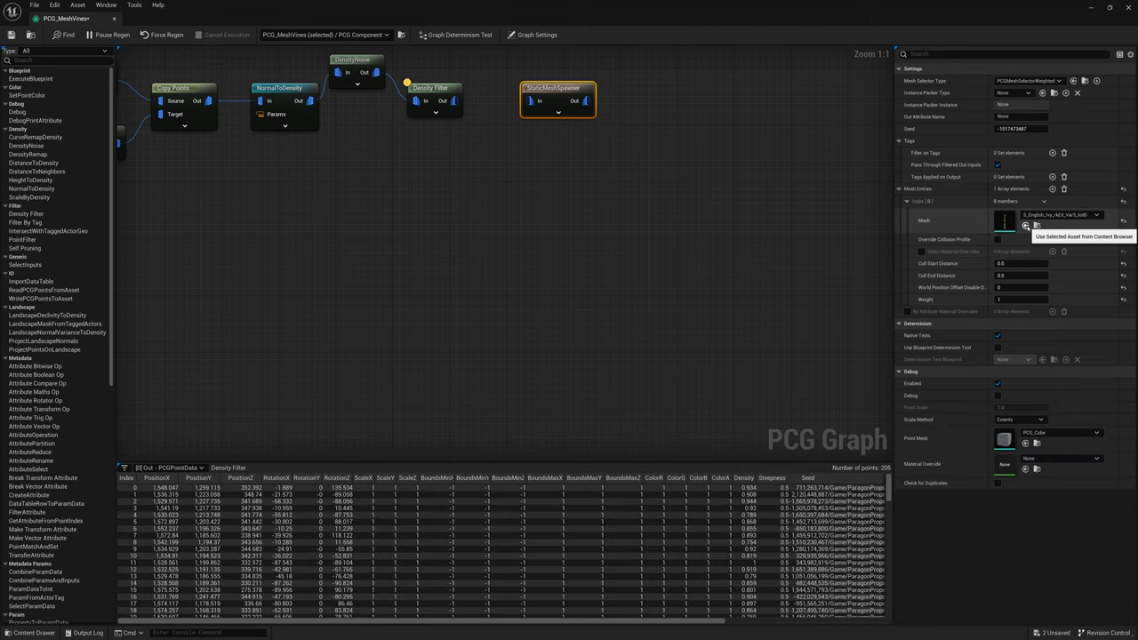
# Connect the Density Filter's output to the StaticMeshSpawner and inspect the ivy spawned around the block
pyautogui.moveTo(560, 88); pyautogui.dragTo(546, 88)
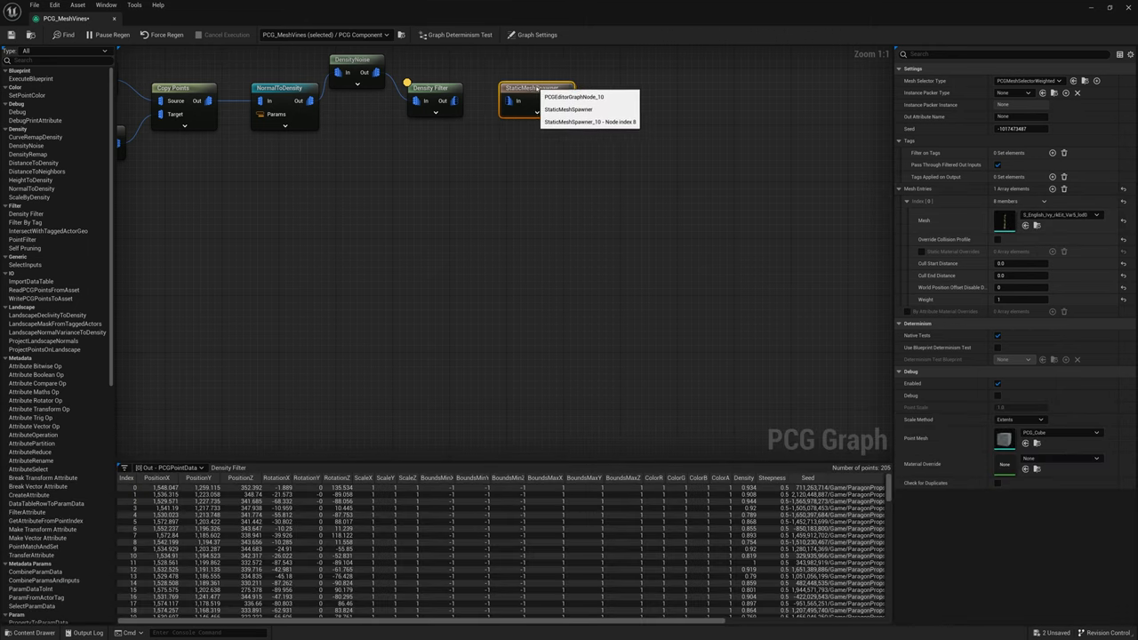
pyautogui.doubleClick(592, 5)
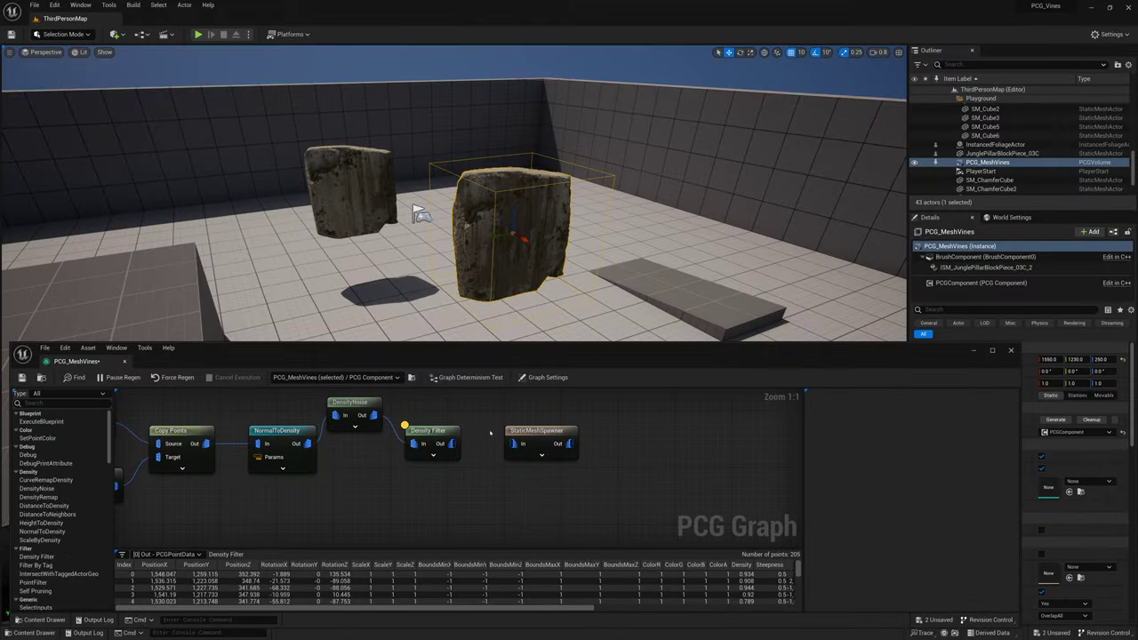
pyautogui.moveTo(452, 444); pyautogui.dragTo(479, 449)
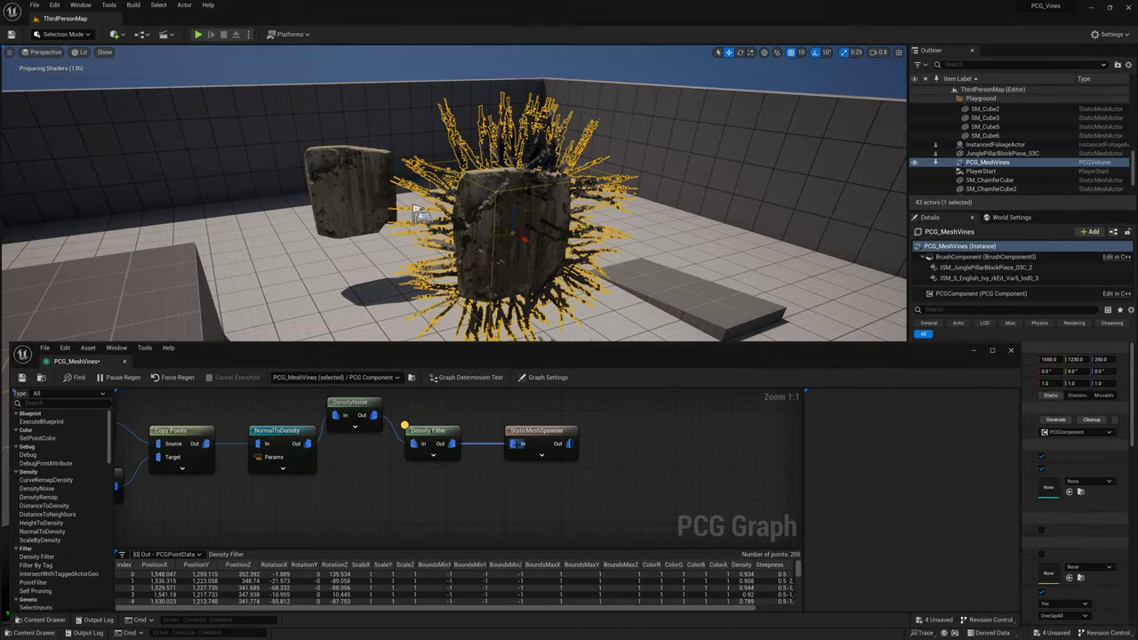
pyautogui.moveTo(525, 276); pyautogui.dragTo(622, 258, button='right')
pyautogui.moveTo(547, 196); pyautogui.dragTo(667, 198, button='right')
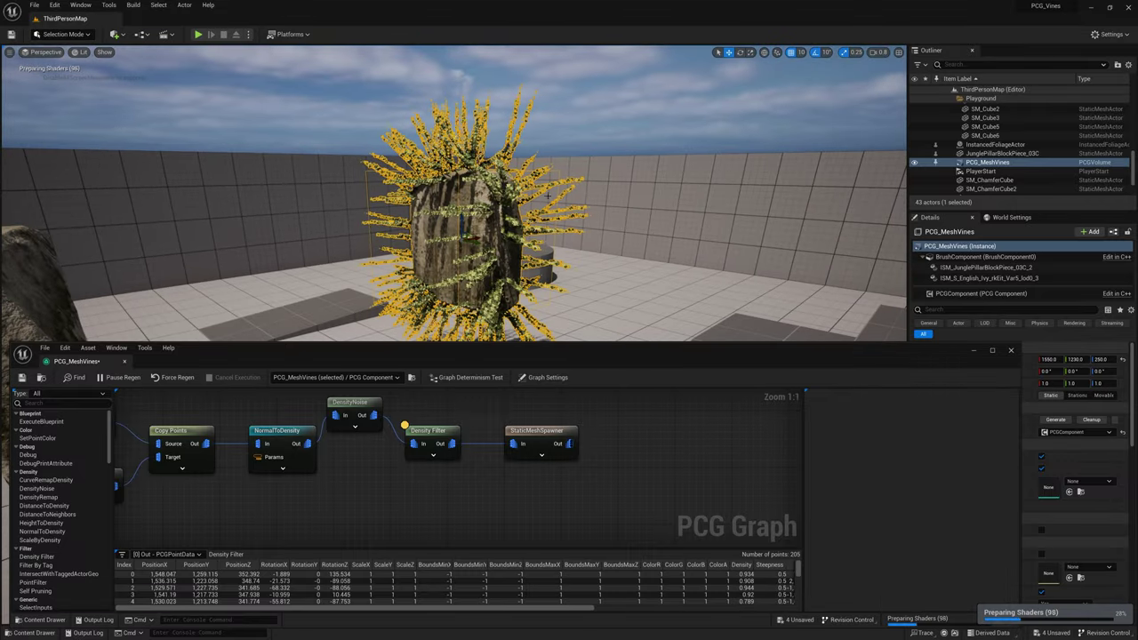
# Deselect the PCG volume to clear the highlight from the ivy, and save all modified assets
pyautogui.click(589, 127)
pyautogui.moveTo(589, 126)
pyautogui.mouseDown(button='right')
pyautogui.moveTo(560, 129)
pyautogui.moveTo(605, 142)
pyautogui.mouseUp(button='right')
pyautogui.moveTo(619, 196); pyautogui.dragTo(651, 189, button='right')
pyautogui.hotkey('ctrl', 'shift', 's')
pyautogui.scroll(-3, 578, 189)
pyautogui.moveTo(502, 176)
pyautogui.mouseDown(button='right')
pyautogui.moveTo(476, 175)
pyautogui.moveTo(494, 175)
pyautogui.mouseUp(button='right')
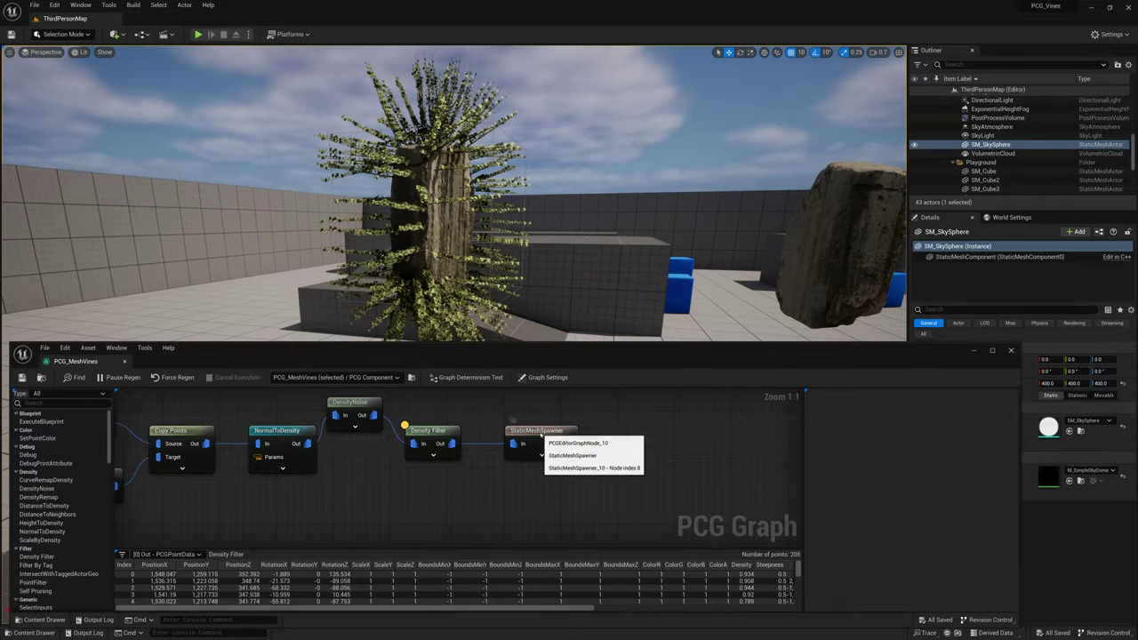
# Insert a Transform Points node between the Density Filter and the StaticMeshSpawner, replacing their direct link
pyautogui.moveTo(535, 430); pyautogui.dragTo(584, 430)
pyautogui.rightClick(507, 425)
pyautogui.write('transf')
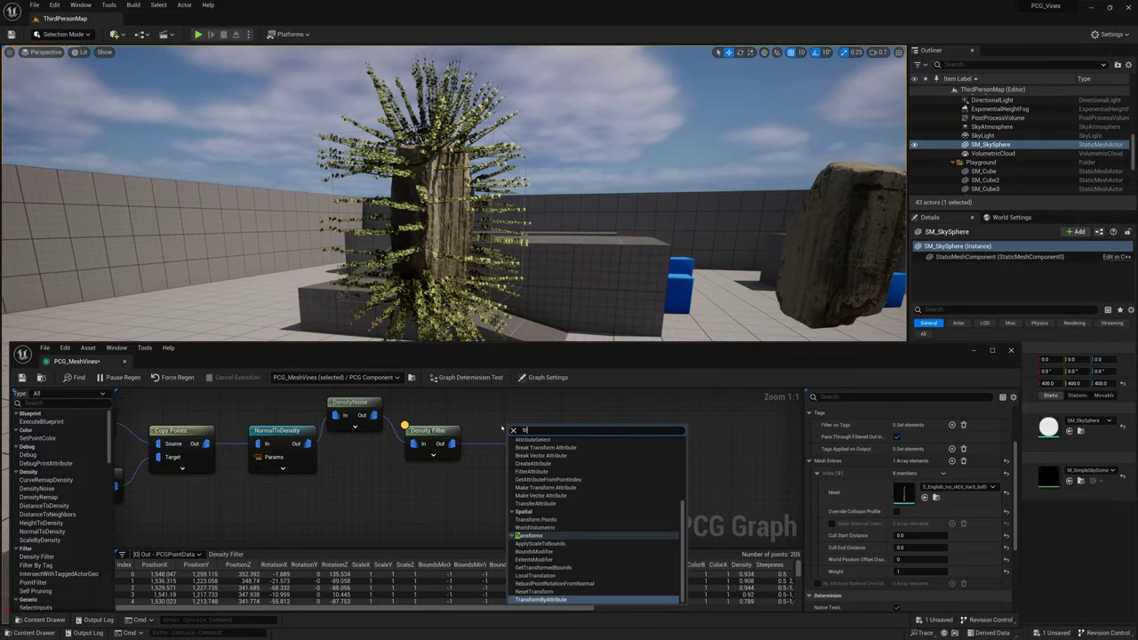
pyautogui.write('orm')
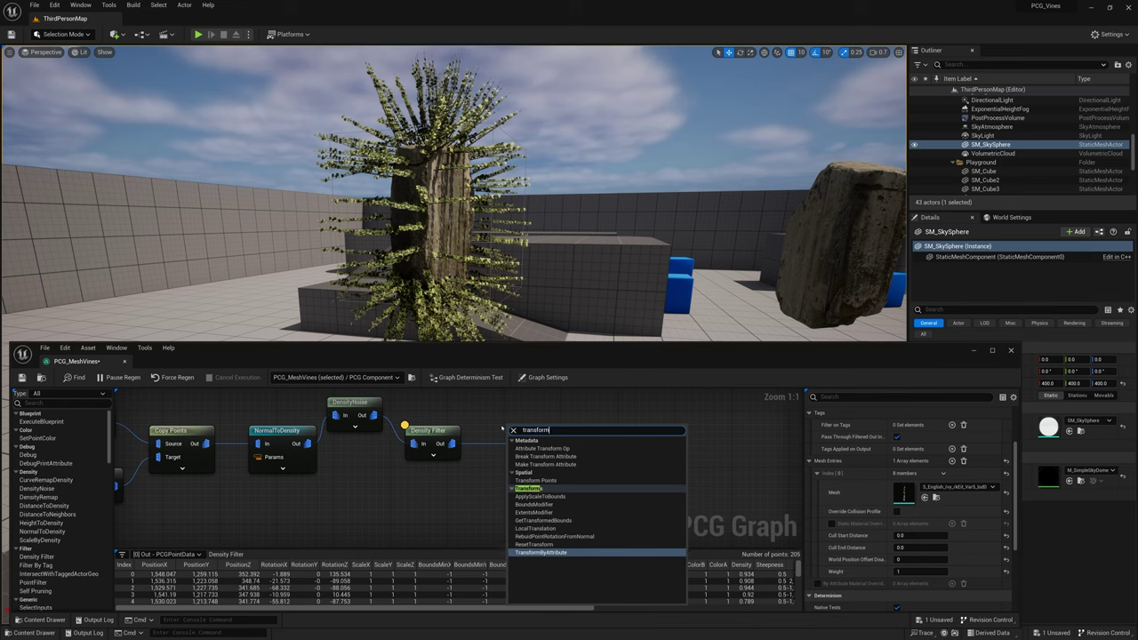
pyautogui.click(550, 481)
pyautogui.moveTo(585, 432); pyautogui.dragTo(614, 432)
pyautogui.moveTo(534, 430); pyautogui.dragTo(511, 459)
pyautogui.keyDown('alt'); pyautogui.click(458, 444); pyautogui.keyUp('alt')
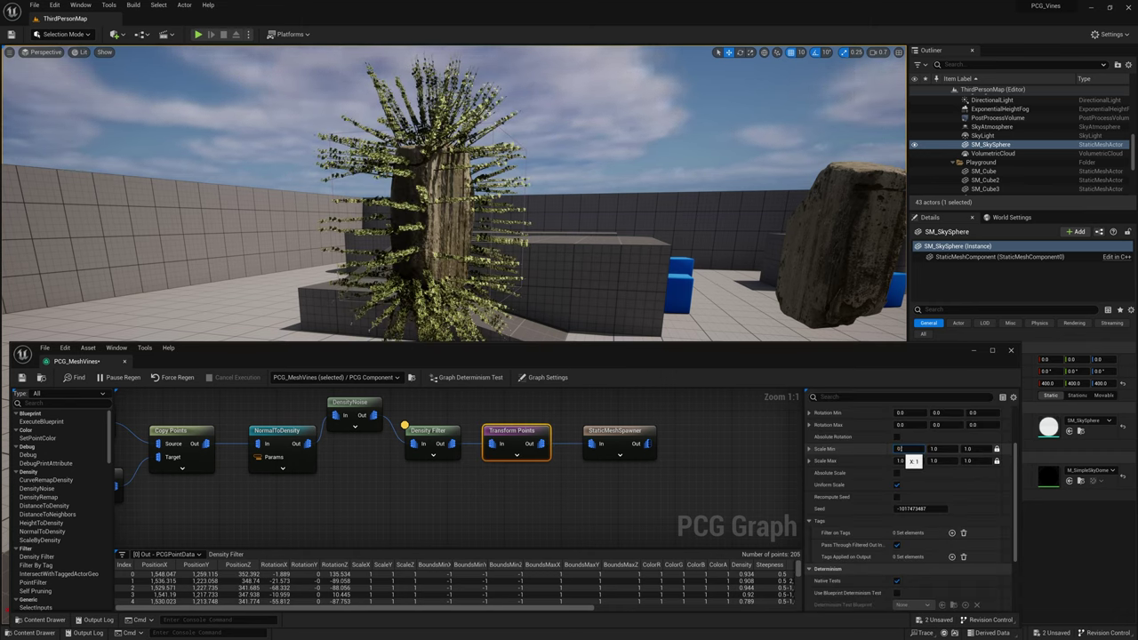
# Set the new Transform Points node's Scale Min to 0.8 and Scale Max to 1.3, and check the ivy's size variation
pyautogui.press('Tab')
pyautogui.press('Tab')
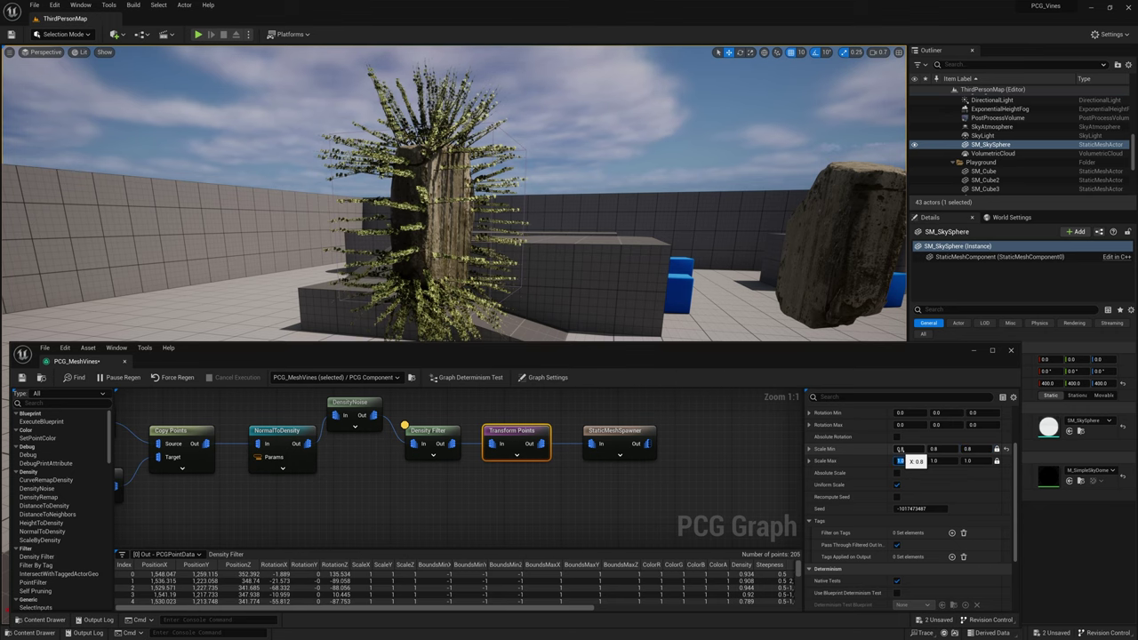
pyautogui.moveTo(582, 225); pyautogui.dragTo(449, 244, button='right')
pyautogui.scroll(-1, 482, 260)
pyautogui.moveTo(511, 178); pyautogui.dragTo(544, 179, button='right')
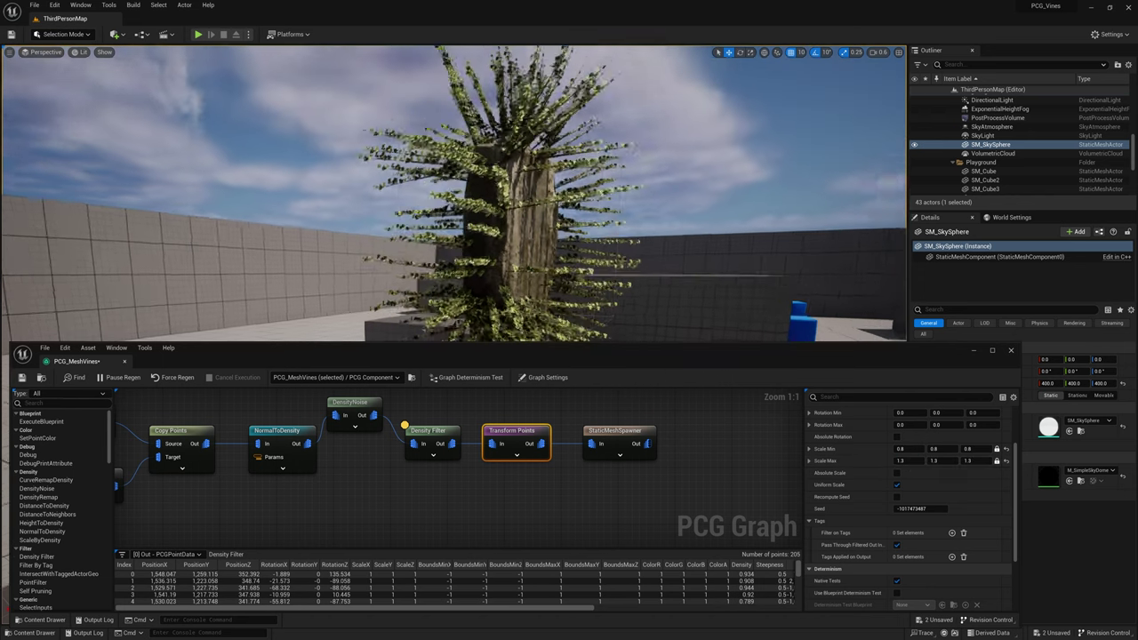
pyautogui.moveTo(511, 192); pyautogui.dragTo(540, 185, button='right')
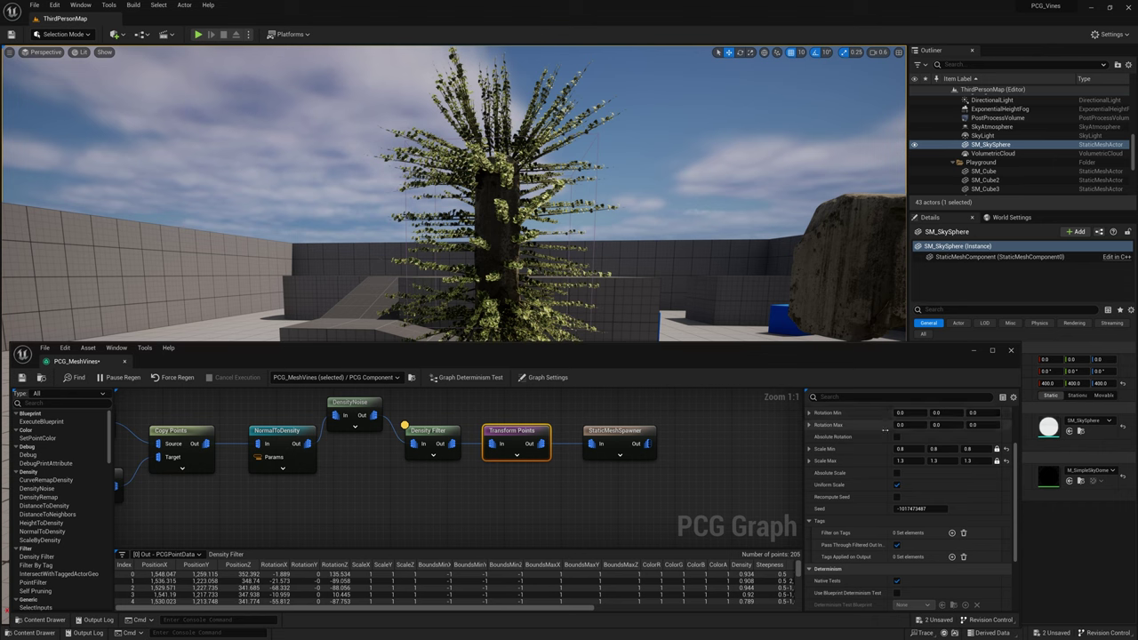
# Enable Absolute Rotation on the Transform Points node and try -90 for Rotation Min Y
pyautogui.click(897, 437)
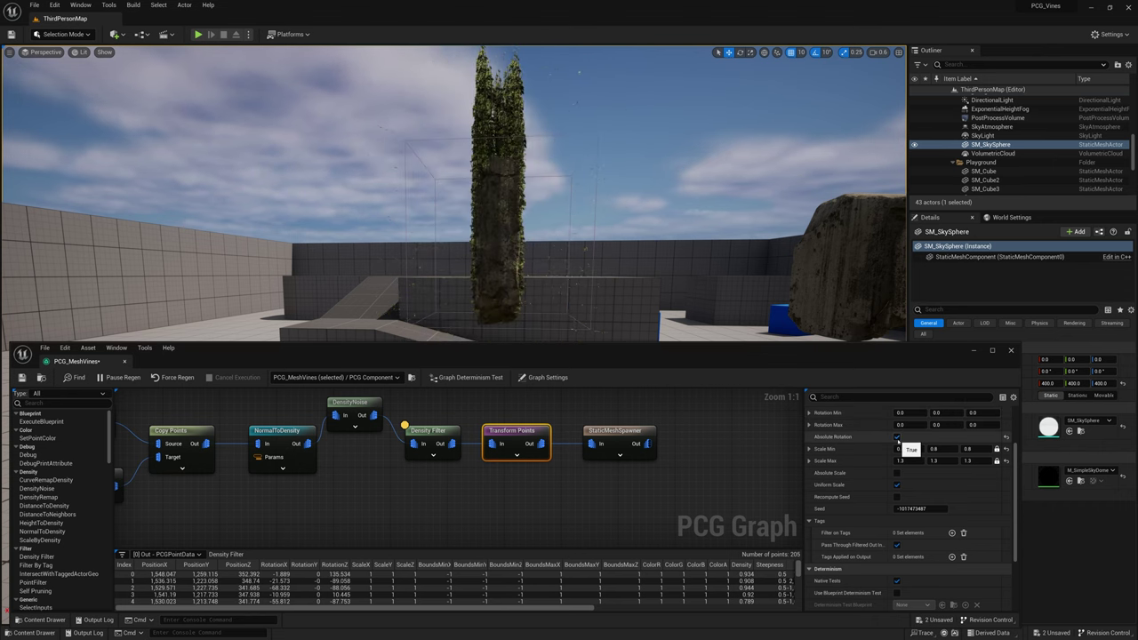
pyautogui.moveTo(512, 191); pyautogui.dragTo(431, 165, button='right')
pyautogui.moveTo(657, 215); pyautogui.dragTo(655, 220, button='right')
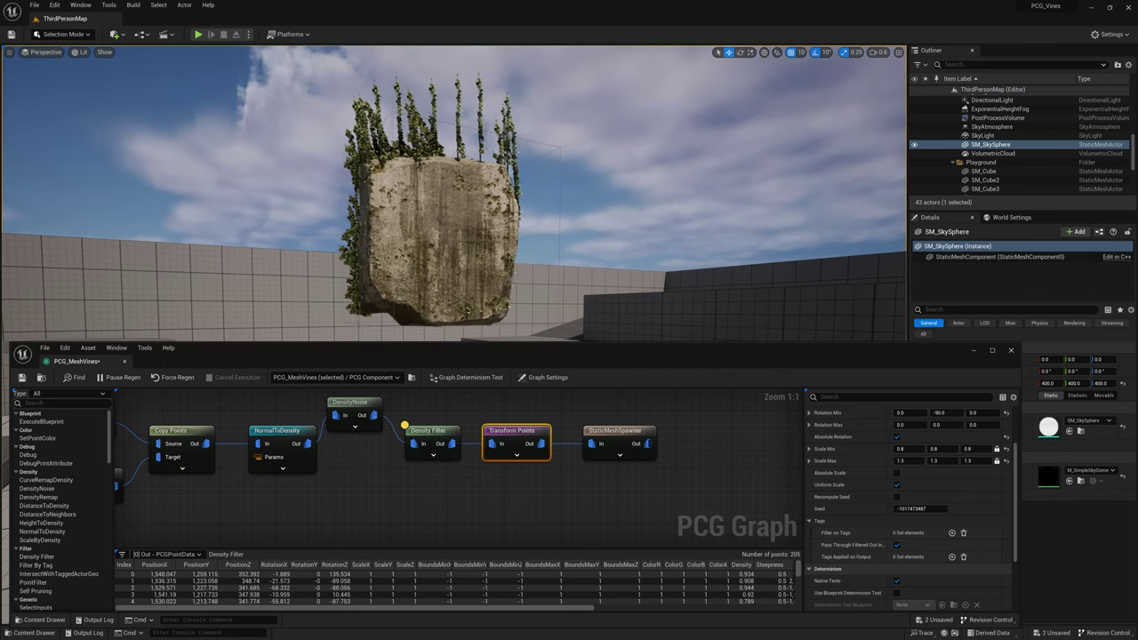
pyautogui.moveTo(463, 192); pyautogui.dragTo(565, 195, button='right')
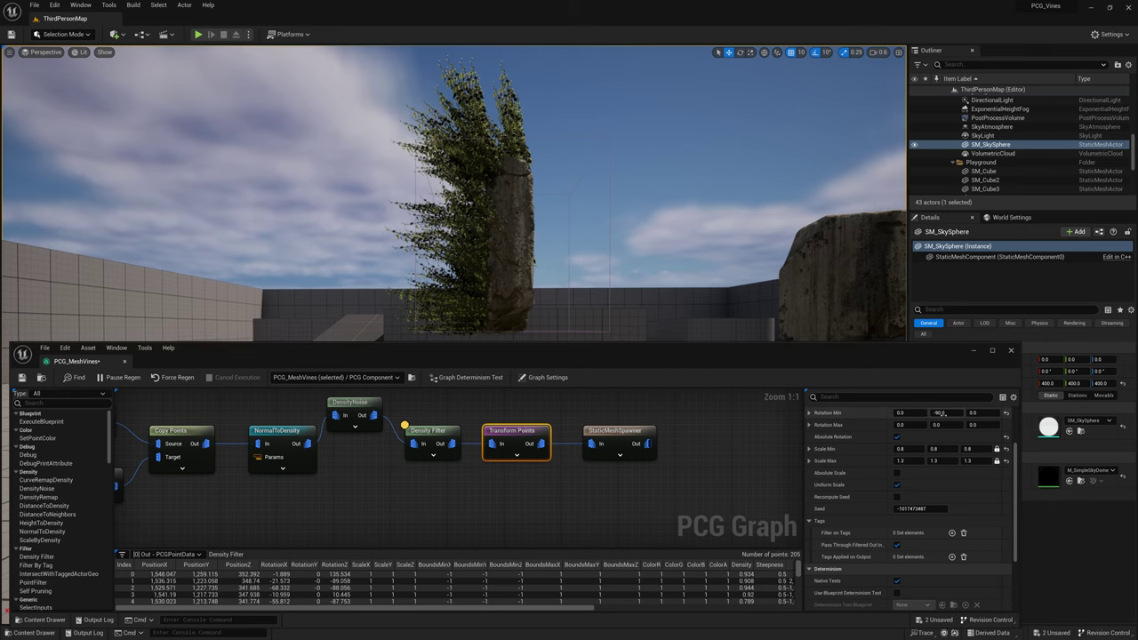
# Try -180 for both Rotation Min Y and Rotation Max Y, and inspect how the ivy hangs
pyautogui.press('Return')
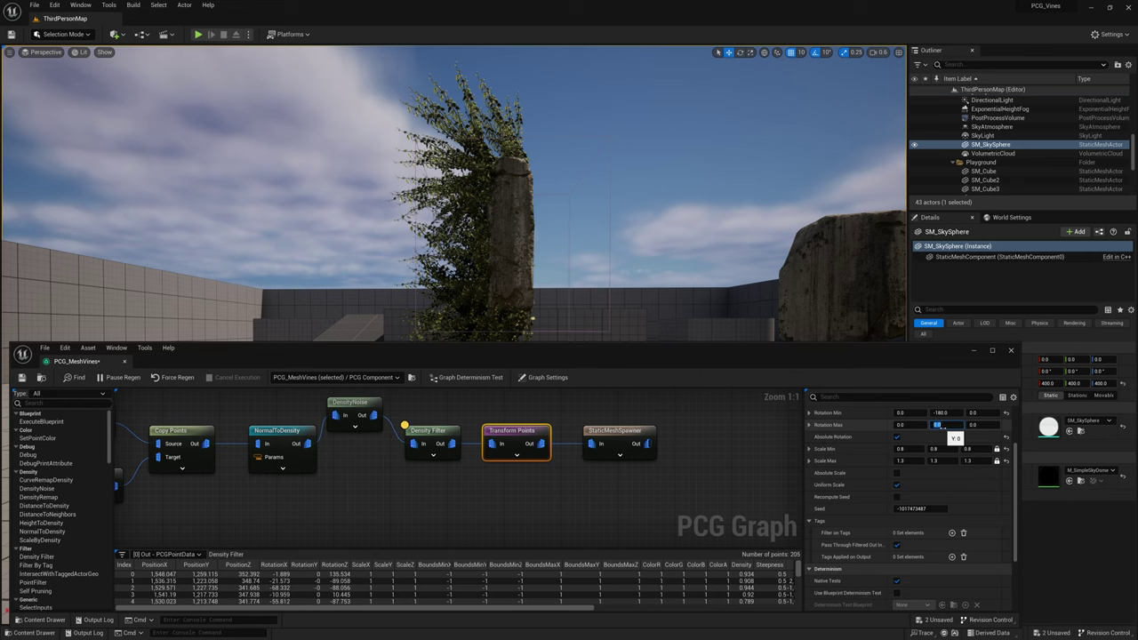
pyautogui.press('Return')
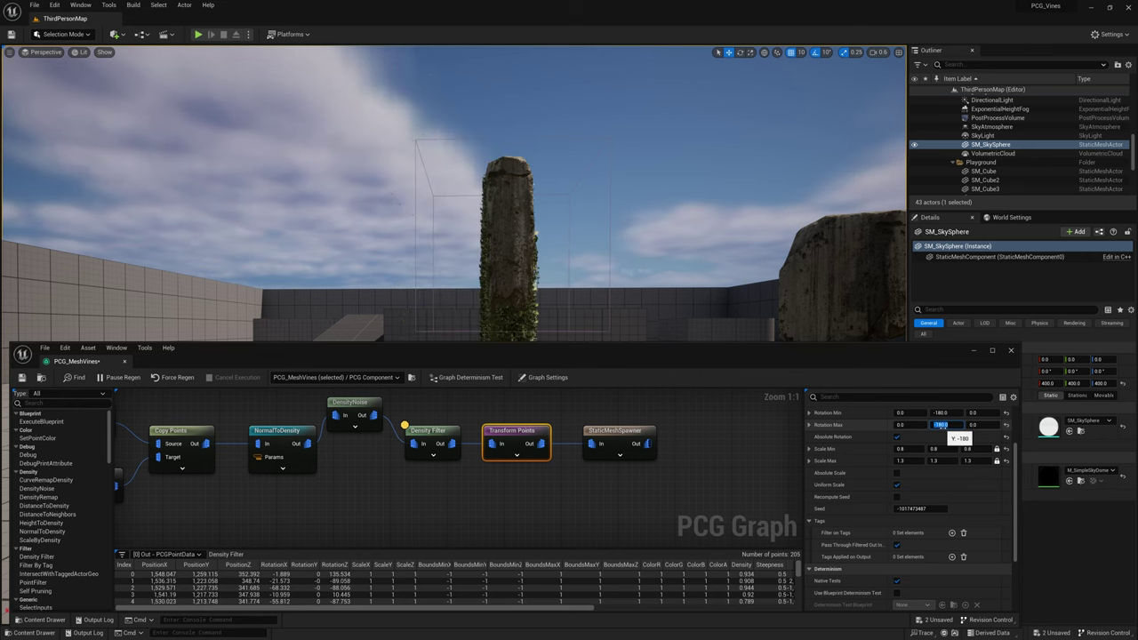
pyautogui.moveTo(686, 264); pyautogui.dragTo(719, 266, button='right')
# Vary the hanging ivy's rotation with Rotation Min Y at -185, Rotation Max Y at -175 and Rotation Max Z at 360
pyautogui.moveTo(704, 342); pyautogui.dragTo(704, 383)
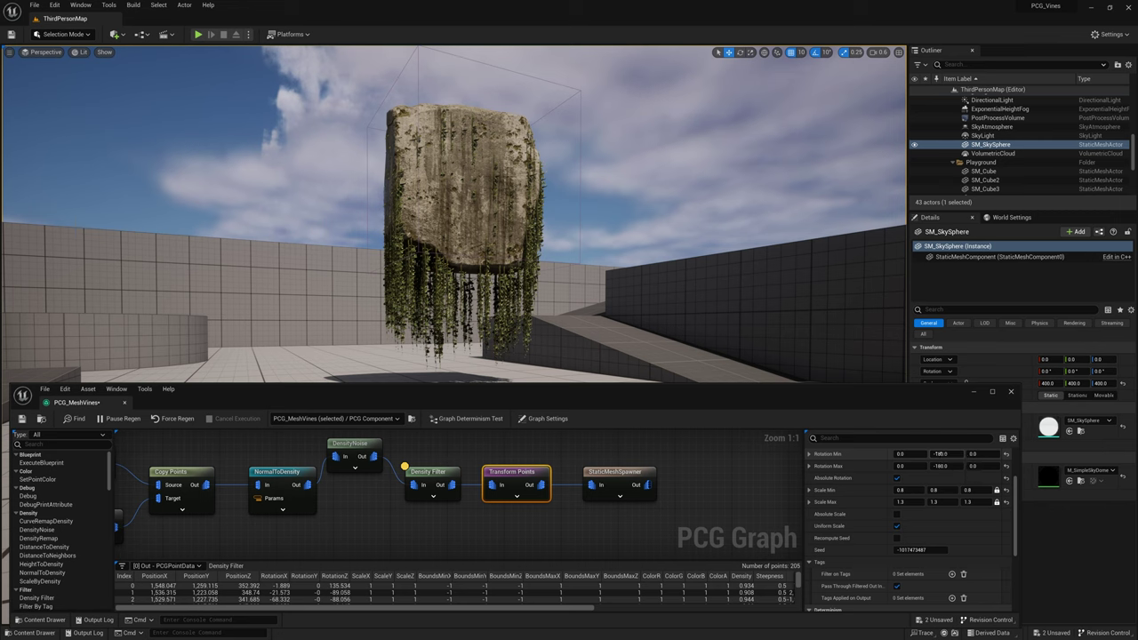
pyautogui.write('175')
pyautogui.click(943, 464)
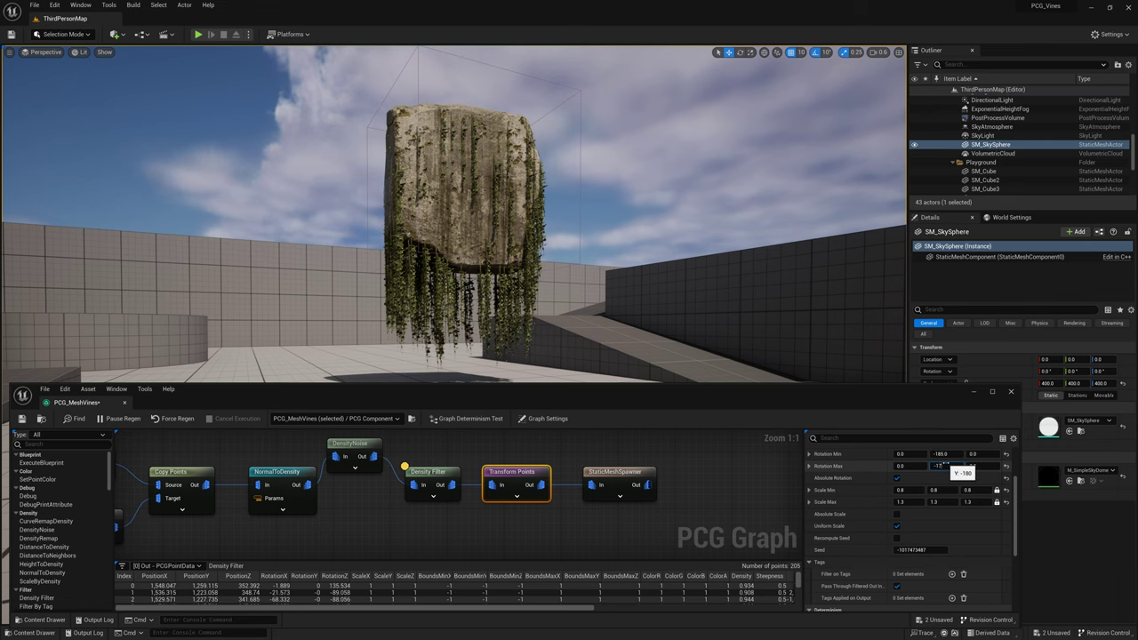
pyautogui.moveTo(453, 213); pyautogui.dragTo(702, 203, button='right')
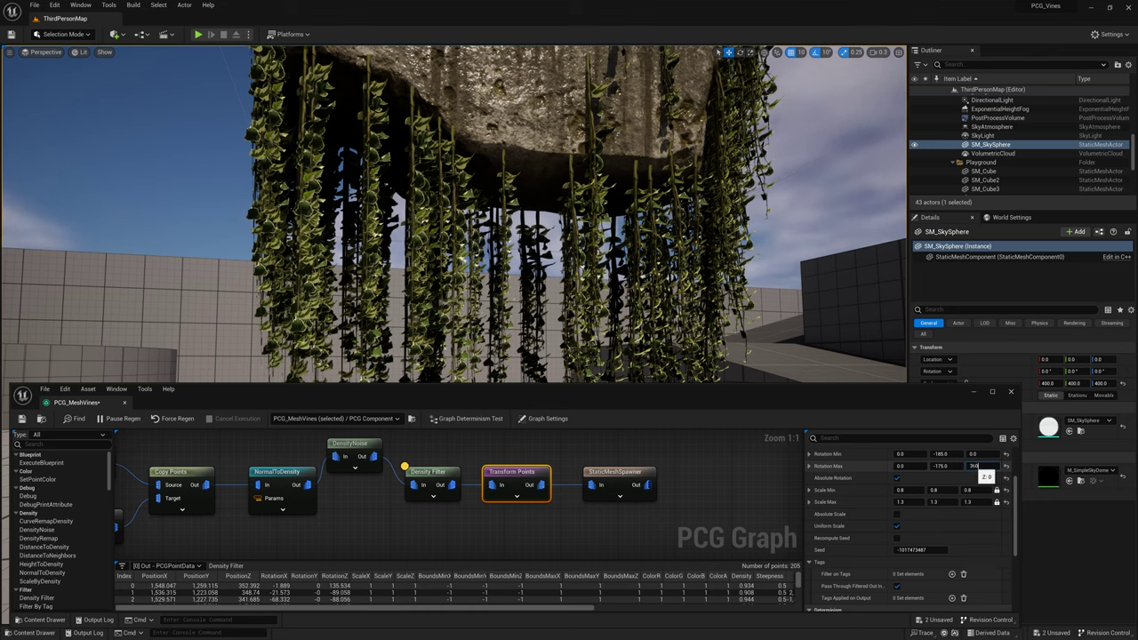
pyautogui.press('Return')
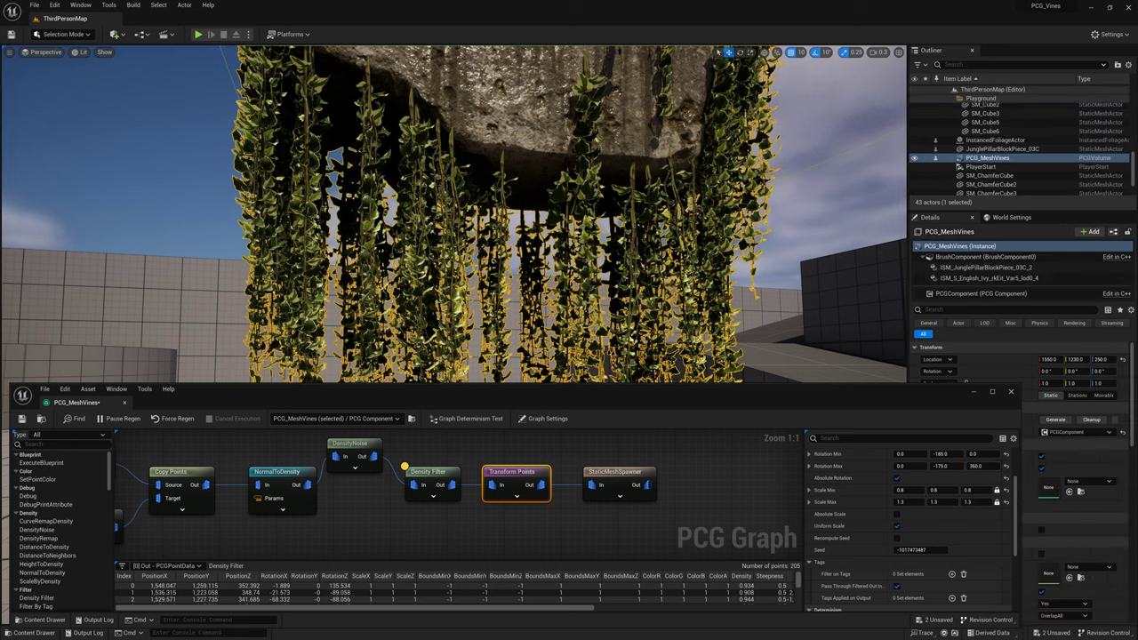
# Set the Transform Points node's Rotation Min X to -5 and Rotation Max X to 5, and inspect the hanging ivy
pyautogui.press('s')
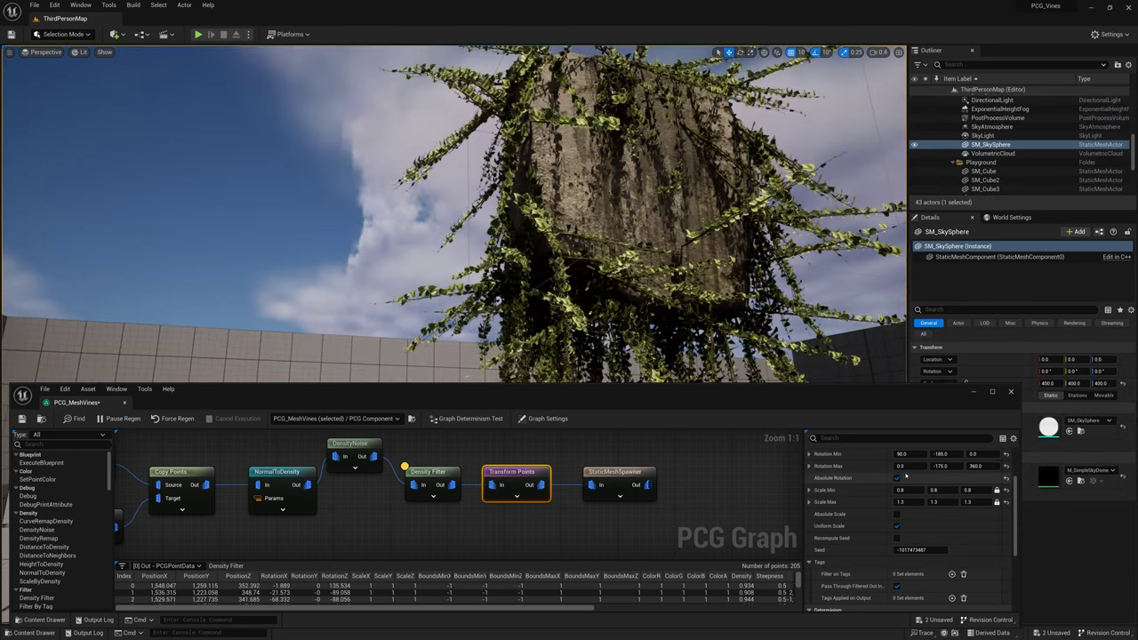
pyautogui.click(902, 455)
pyautogui.write('0')
pyautogui.press('Return')
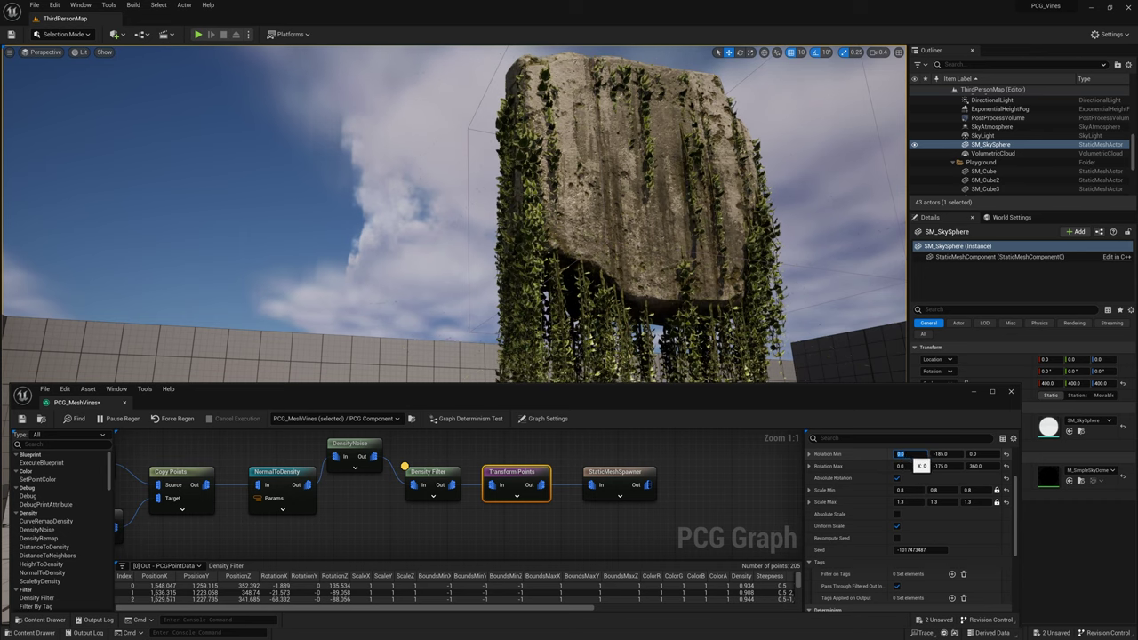
pyautogui.write('-5')
pyautogui.press('Return')
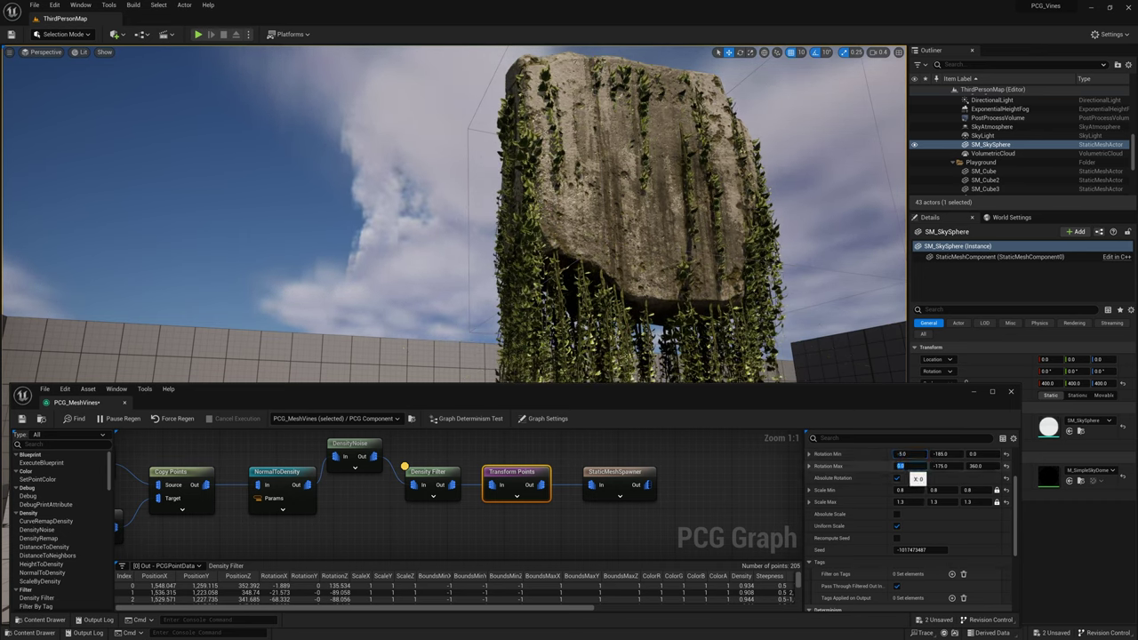
pyautogui.click(902, 469)
pyautogui.write('5')
pyautogui.press('Return')
pyautogui.moveTo(455, 214); pyautogui.dragTo(498, 240, button='right')
pyautogui.press('w')
pyautogui.press('s')
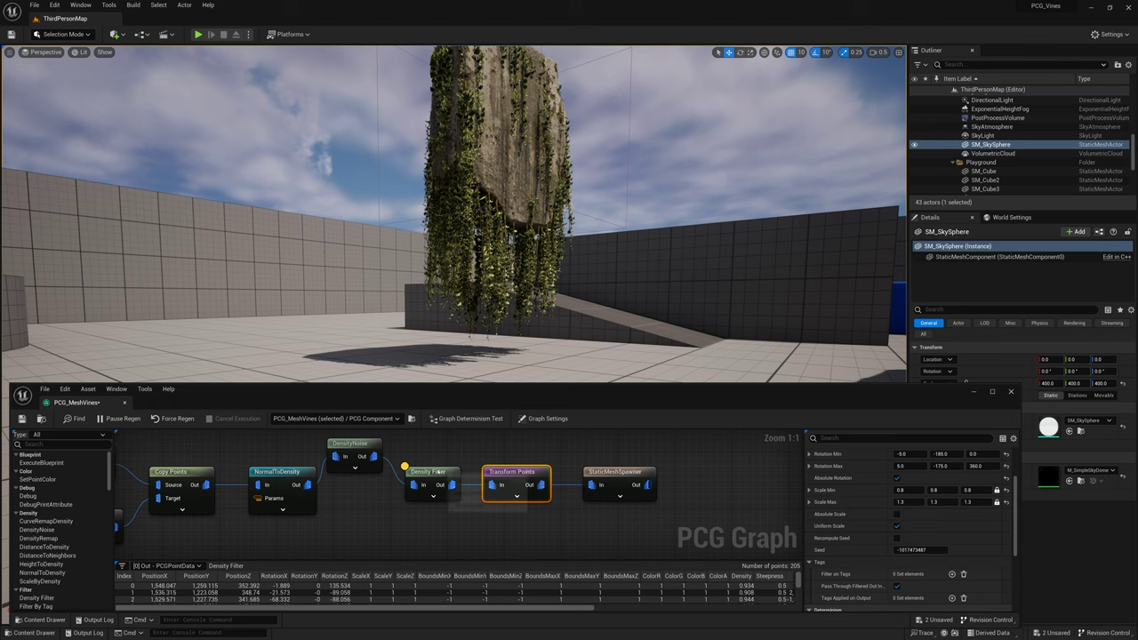
# Raise the Density Filter's Lower Bound to about 0.8 to thin out the ivy, checking the block from several sides
pyautogui.moveTo(435, 472); pyautogui.dragTo(442, 473)
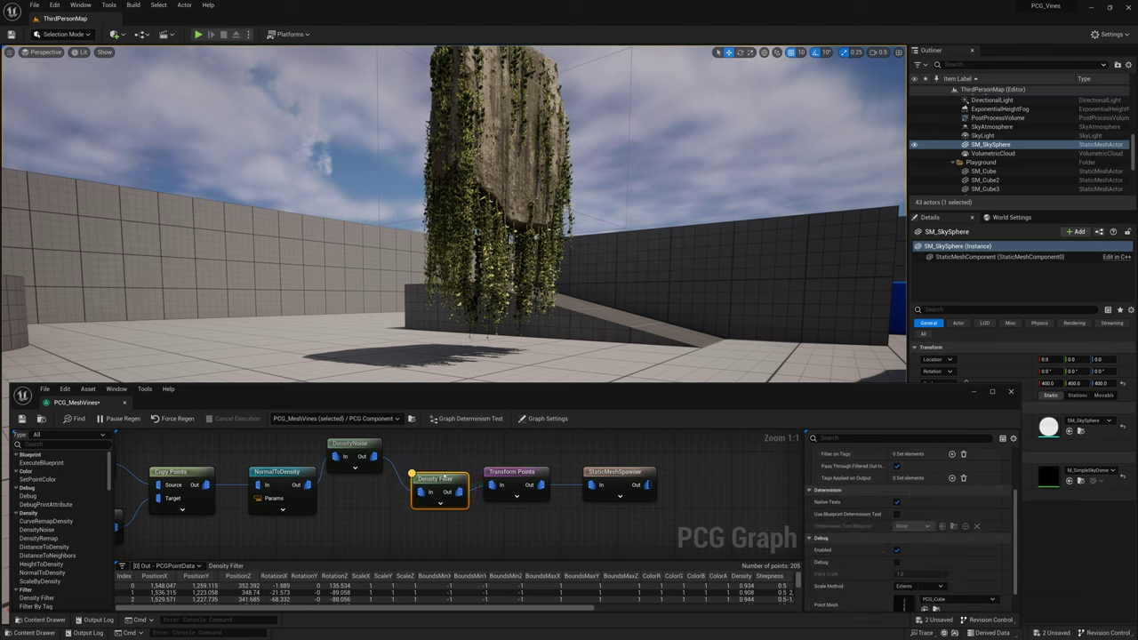
pyautogui.click(618, 472)
pyautogui.press('a')
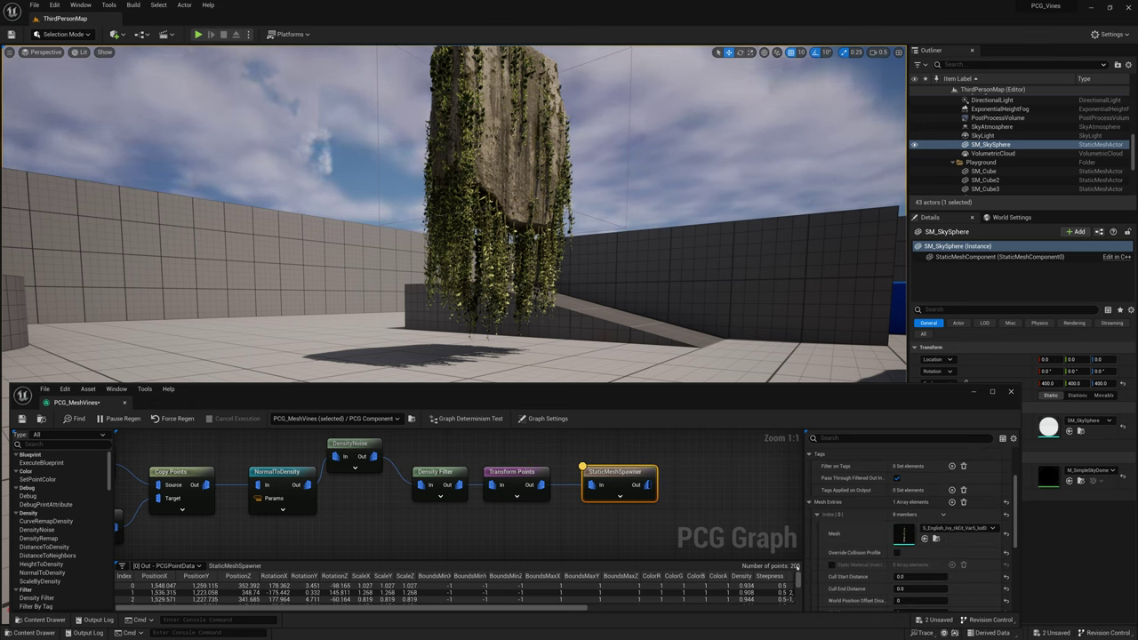
pyautogui.click(436, 472)
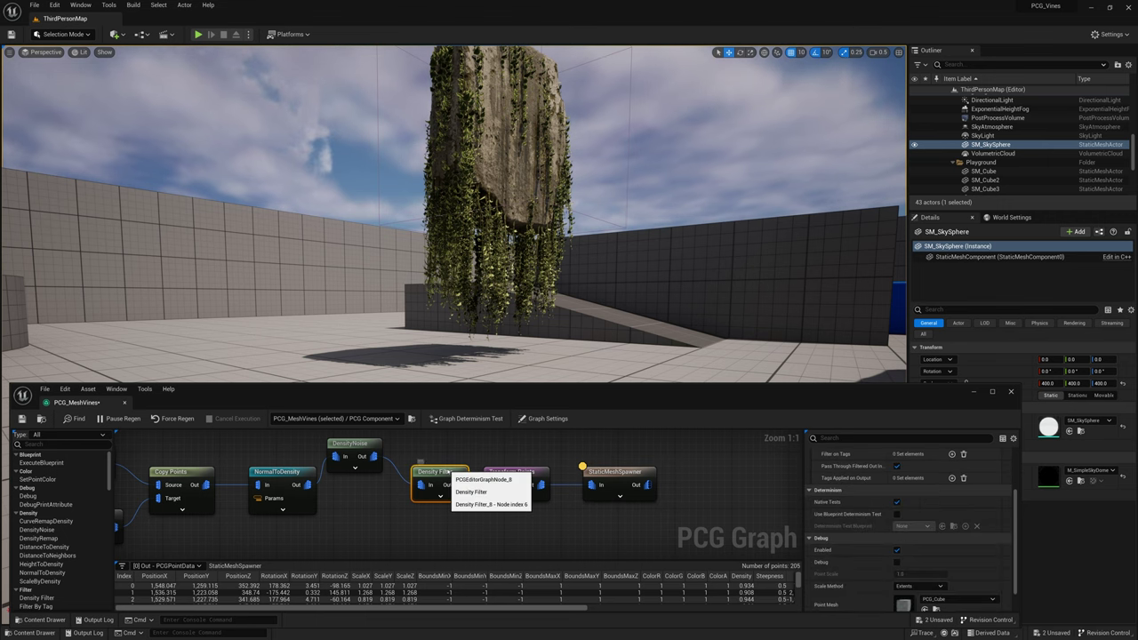
pyautogui.scroll(3, 874, 472)
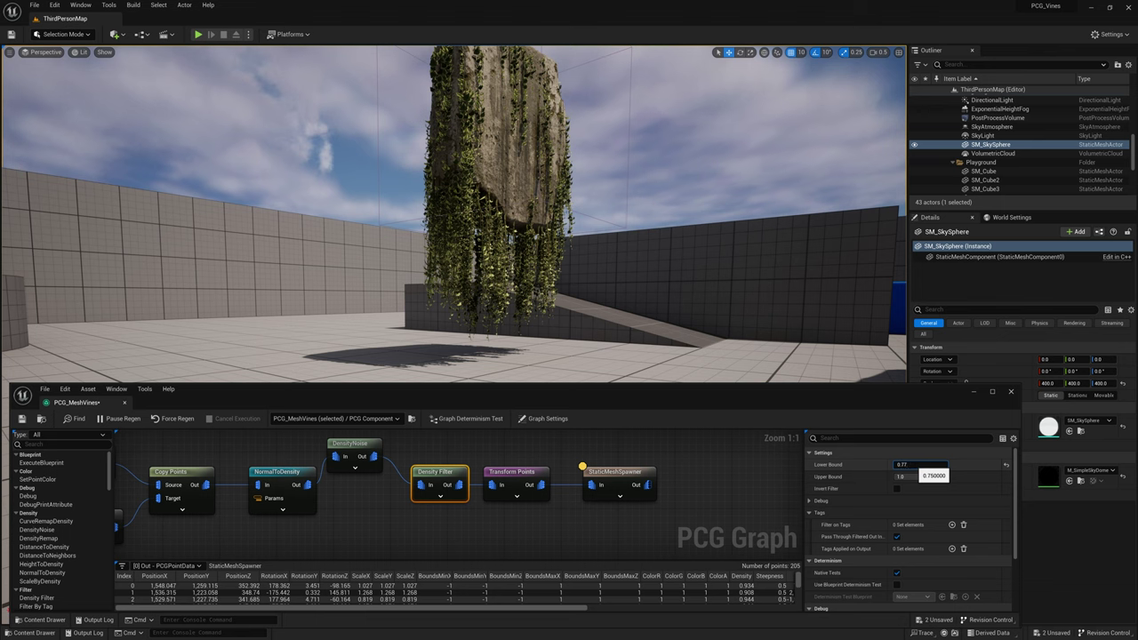
pyautogui.moveTo(601, 296); pyautogui.dragTo(601, 333, button='right')
pyautogui.scroll(3, 601, 296)
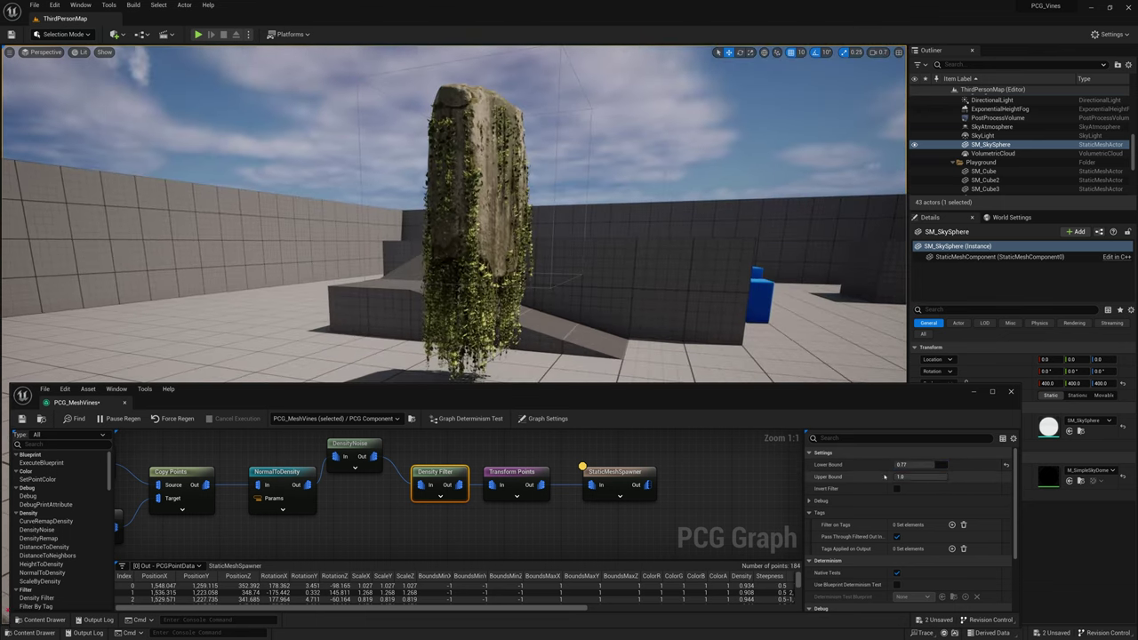
pyautogui.moveTo(934, 465); pyautogui.dragTo(937, 465)
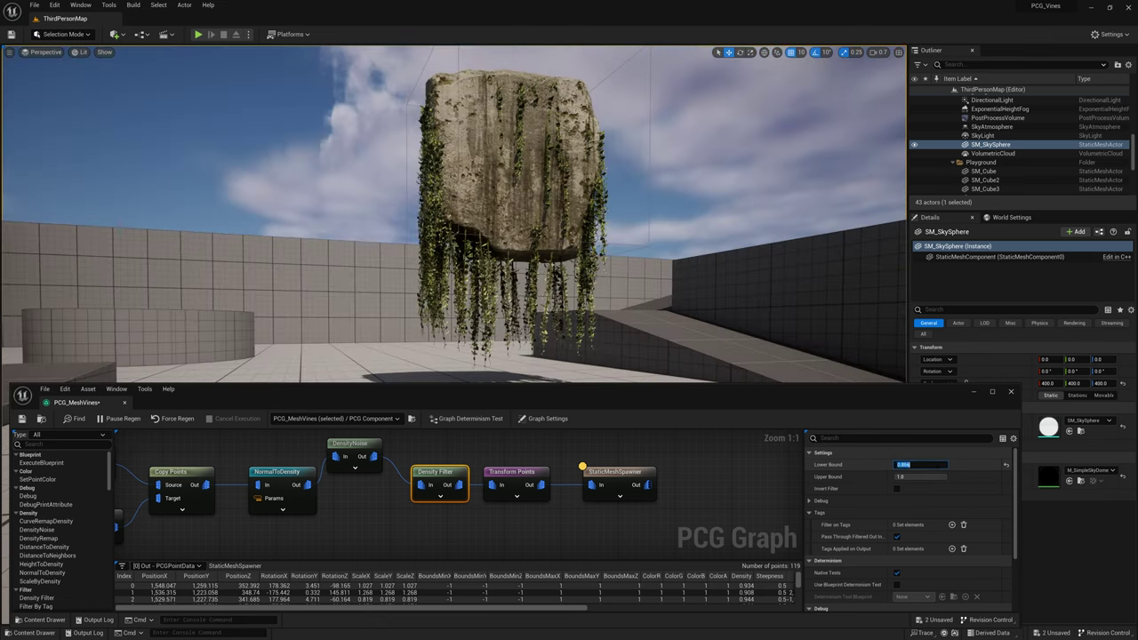
# Save the PCG_MeshVines graph, minimize its window, and select the ivy-covered volume in the level
pyautogui.click(22, 419)
pyautogui.click(973, 391)
pyautogui.moveTo(386, 178); pyautogui.dragTo(520, 218, button='right')
pyautogui.scroll(-1, 515, 222)
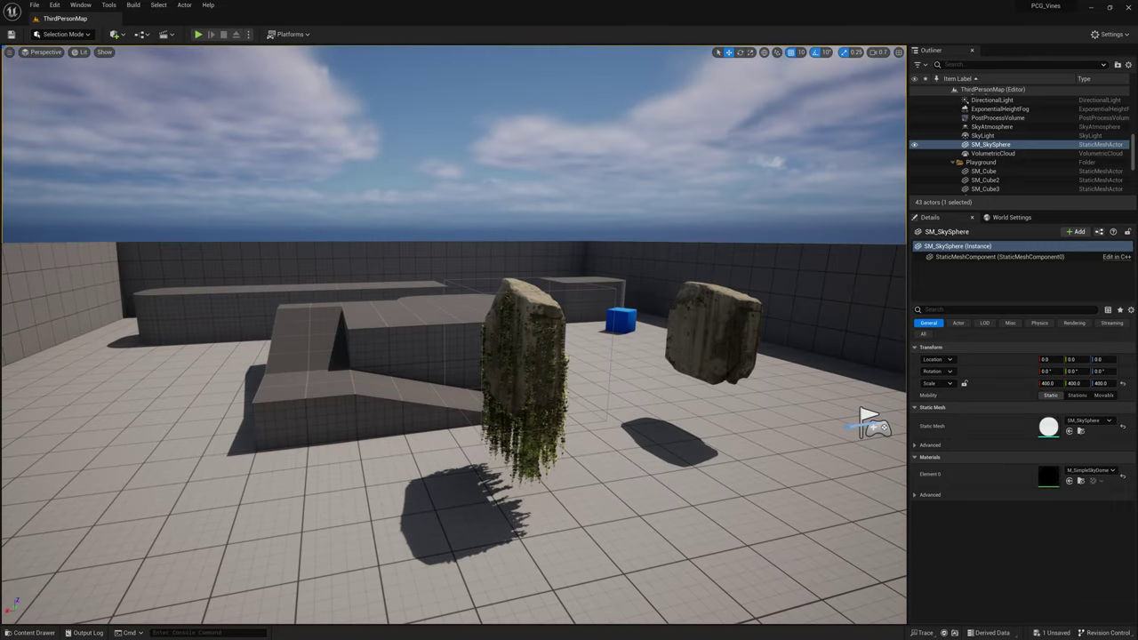
pyautogui.click(525, 365)
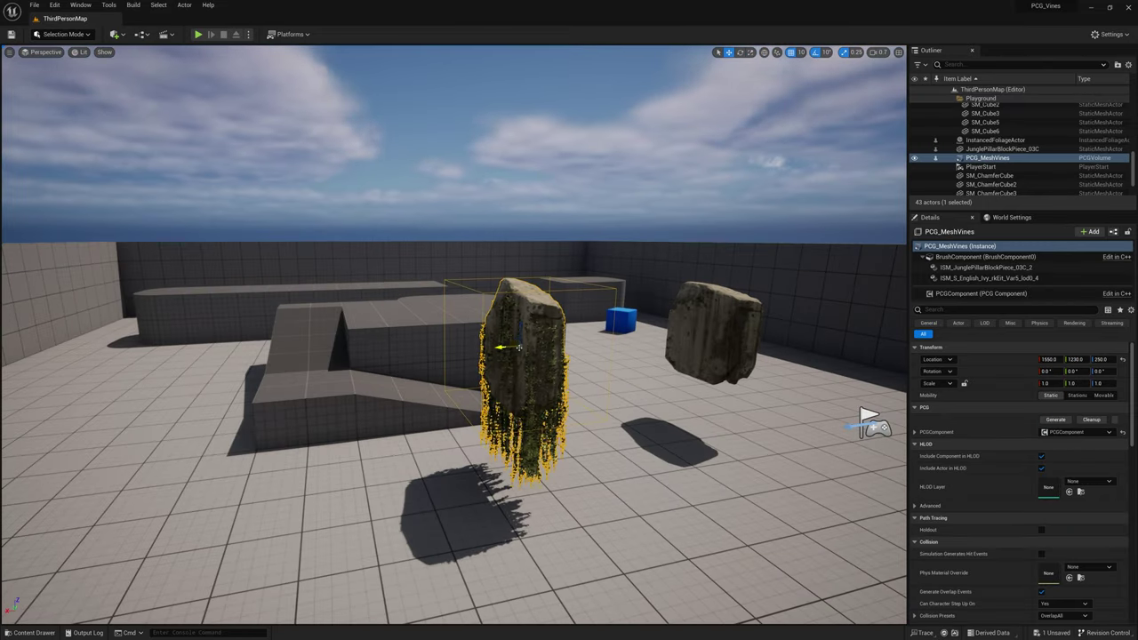
# Try moving and scaling the PCG_MeshVines volume in the level, and undo the scaling
pyautogui.moveTo(519, 346); pyautogui.dragTo(574, 331)
pyautogui.moveTo(511, 369); pyautogui.dragTo(537, 370, button='right')
pyautogui.hotkey('ctrl', 'z')
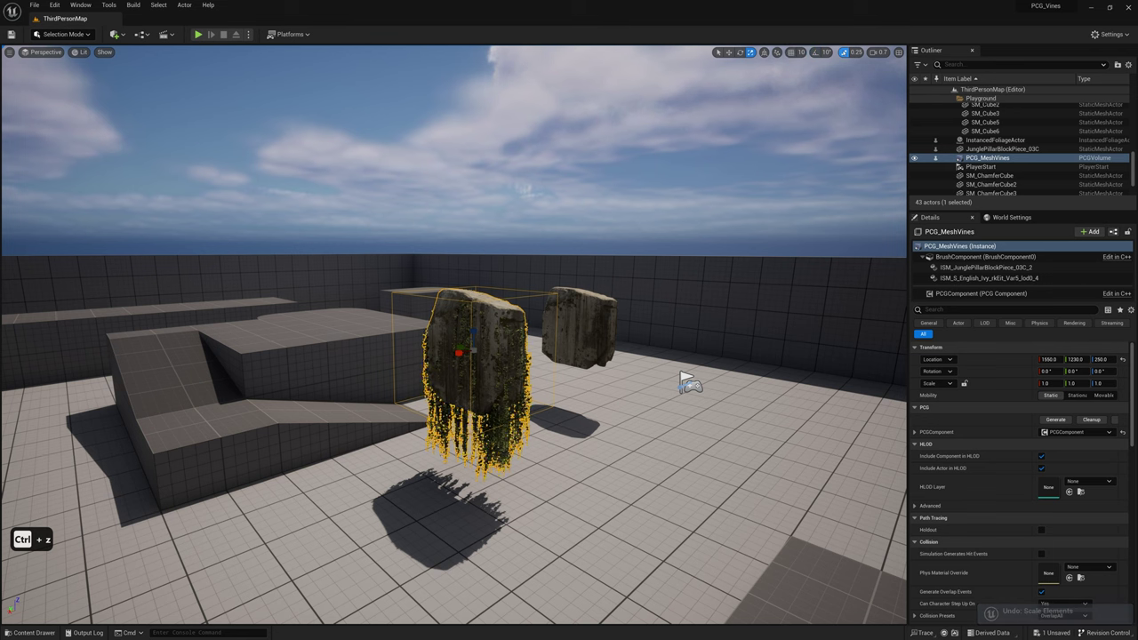
# Move the PCG_MeshVines volume up to about X 1780, Y 1266, Z 427 and view it from the front
pyautogui.moveTo(710, 165); pyautogui.dragTo(673, 208, button='right')
pyautogui.press('w')
pyautogui.moveTo(548, 321); pyautogui.dragTo(362, 210)
pyautogui.moveTo(361, 210); pyautogui.dragTo(258, 182, button='right')
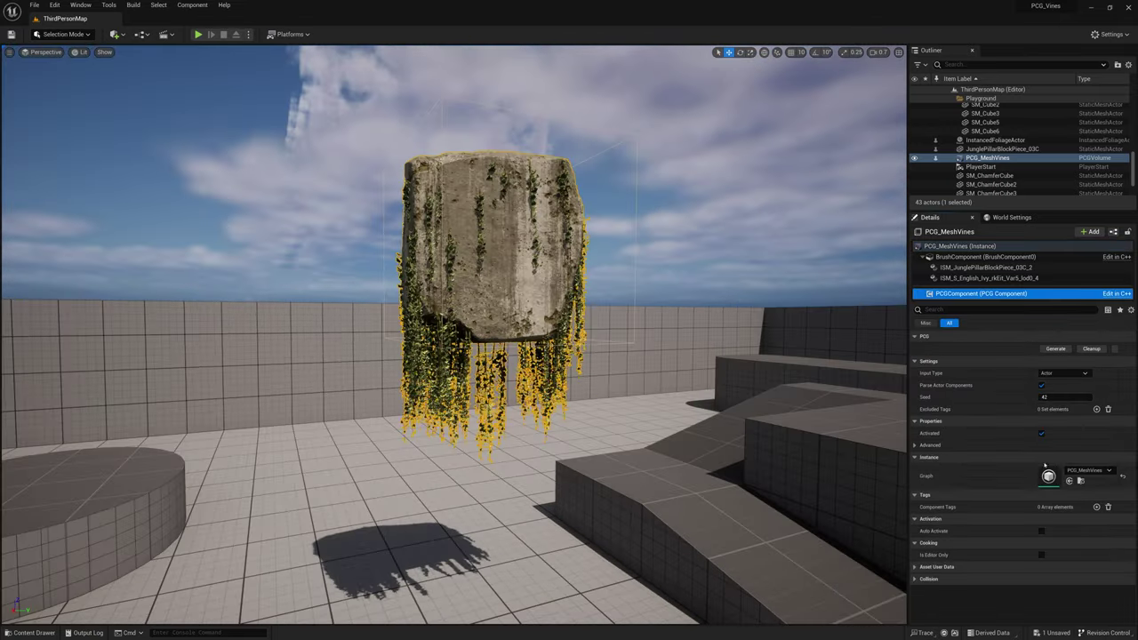
# Open the volume's PCG_MeshVines graph, check the Transform Points node ahead of the first StaticMeshSpawner, and close the graph
pyautogui.doubleClick(1050, 478)
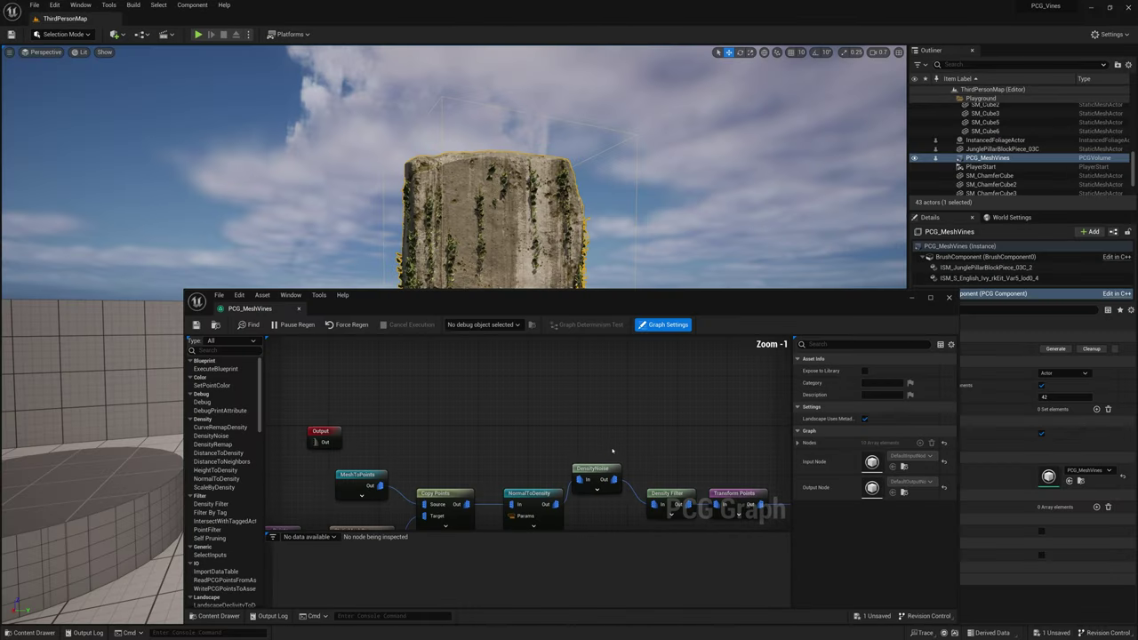
pyautogui.moveTo(440, 530); pyautogui.dragTo(513, 483, button='right')
pyautogui.click(343, 438)
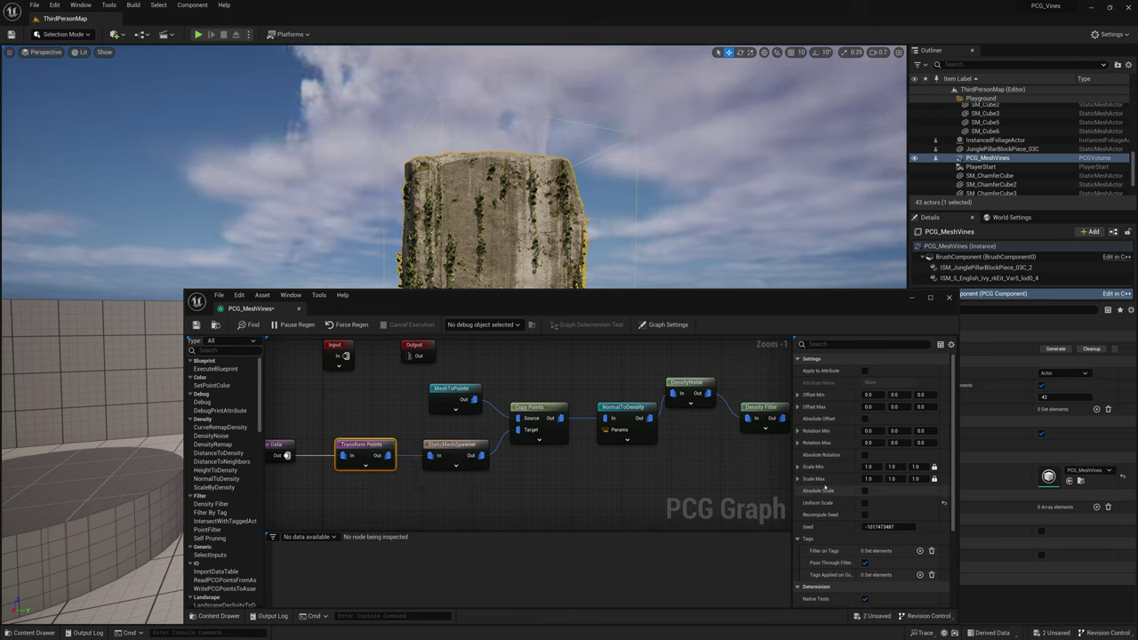
pyautogui.click(299, 308)
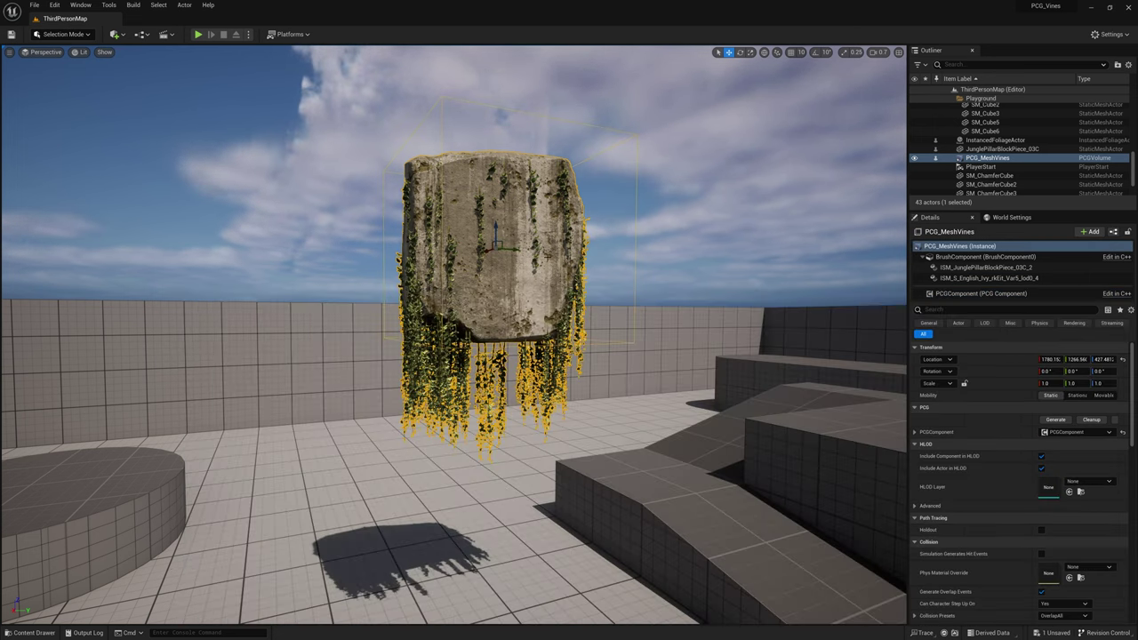
# Move the volume to about X 1747, Y 1287, Z 659 and scale it uniformly to about 1.96, undoing the extra transforms
pyautogui.moveTo(500, 243)
pyautogui.mouseDown()
pyautogui.moveTo(531, 197)
pyautogui.moveTo(513, 234)
pyautogui.mouseUp()
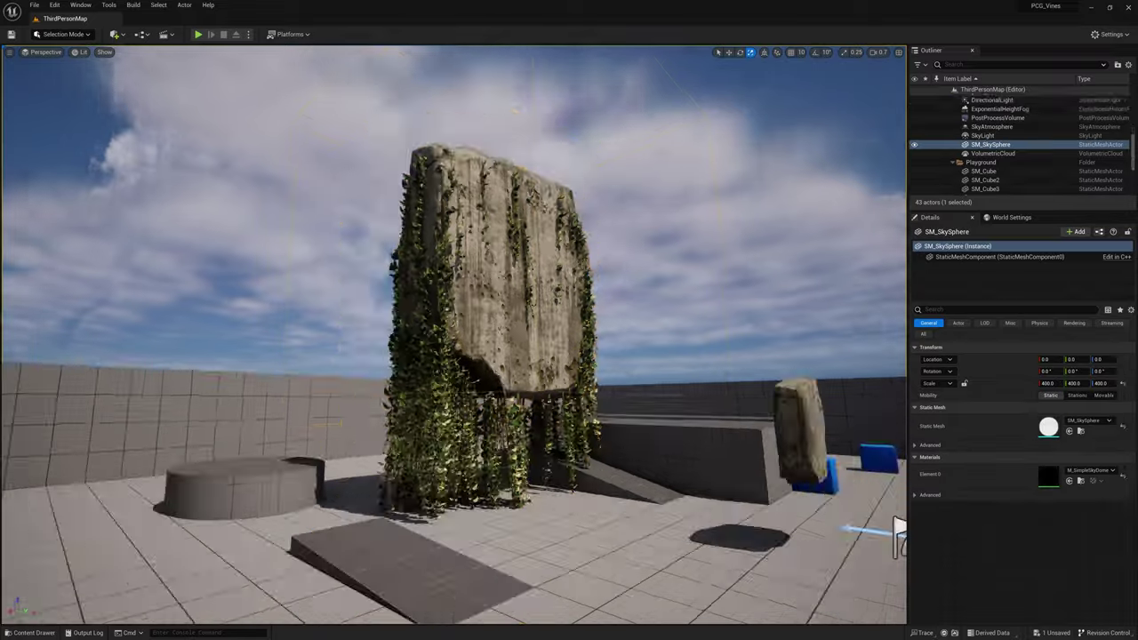
pyautogui.hotkey('ctrl', 'z')
pyautogui.hotkey('ctrl', 'z')
pyautogui.hotkey('ctrl', 'z')
pyautogui.hotkey('ctrl', 'z')
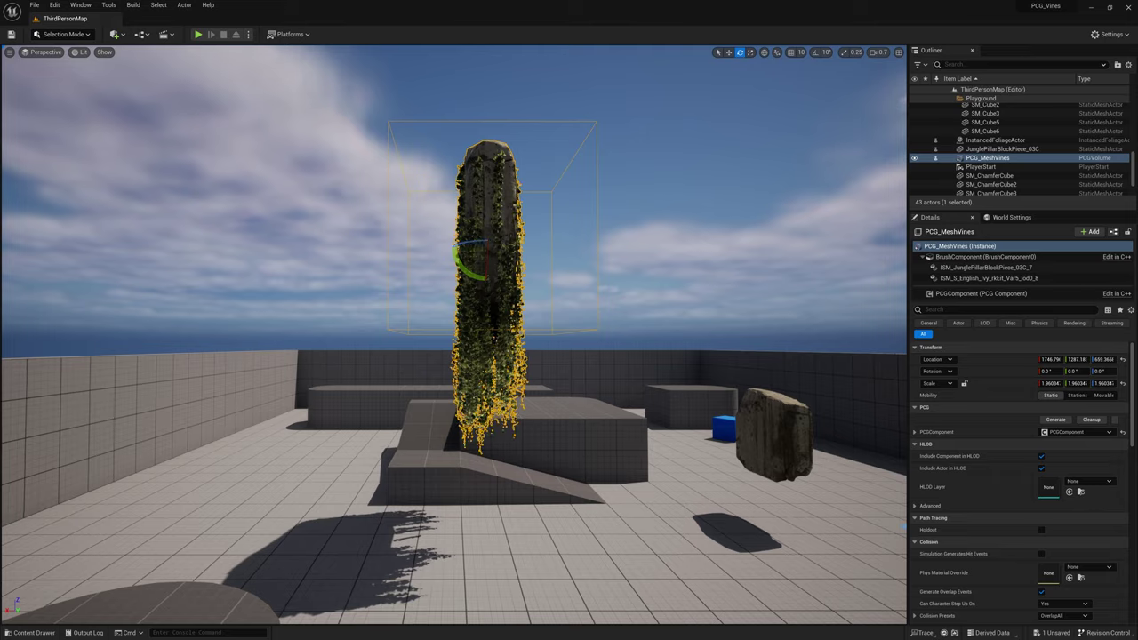
# Rotate the enlarged volume to about X 180°, Y 3.3°, Z 180° and inspect how the ivy hangs around the block
pyautogui.moveTo(467, 265)
pyautogui.mouseDown()
pyautogui.moveTo(465, 288)
pyautogui.moveTo(488, 293)
pyautogui.moveTo(468, 268)
pyautogui.mouseUp()
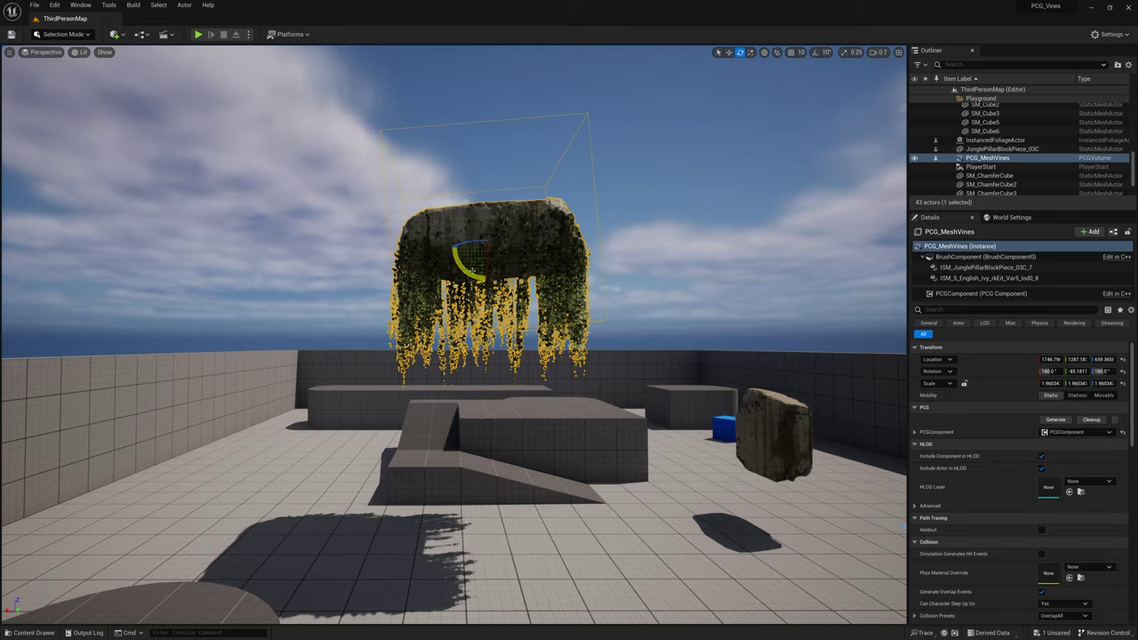
pyautogui.click(673, 317)
pyautogui.press('w')
pyautogui.moveTo(673, 317); pyautogui.dragTo(538, 292, button='right')
pyautogui.press('d')
pyautogui.press('s')
pyautogui.click(523, 253)
pyautogui.moveTo(510, 242); pyautogui.dragTo(475, 278)
pyautogui.press('a')
pyautogui.moveTo(484, 283); pyautogui.dragTo(742, 285, button='right')
pyautogui.press('s')
pyautogui.scroll(3, 551, 277)
pyautogui.press('a')
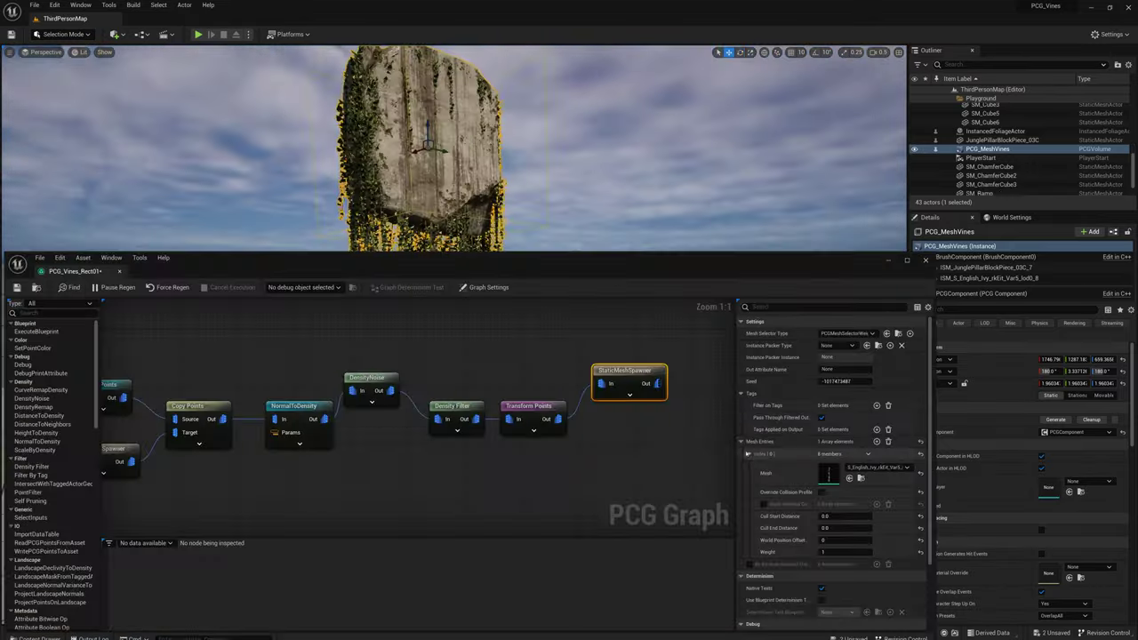
# Add a second element to the ivy StaticMeshSpawner's Mesh Entries and expand its settings
pyautogui.scroll(-2, 835, 469)
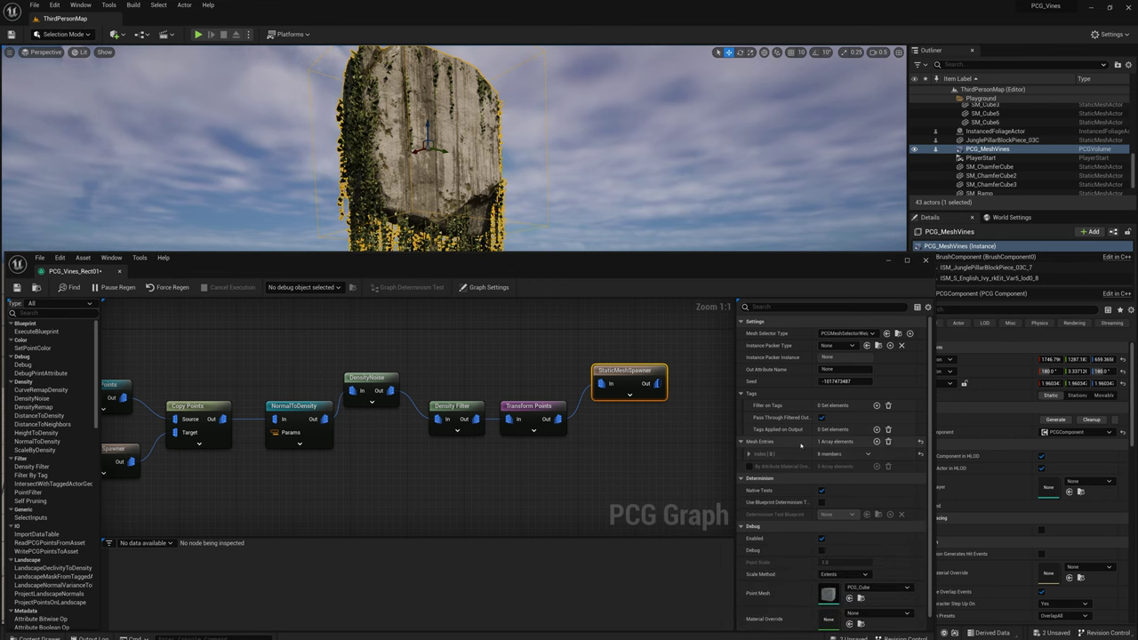
pyautogui.click(877, 441)
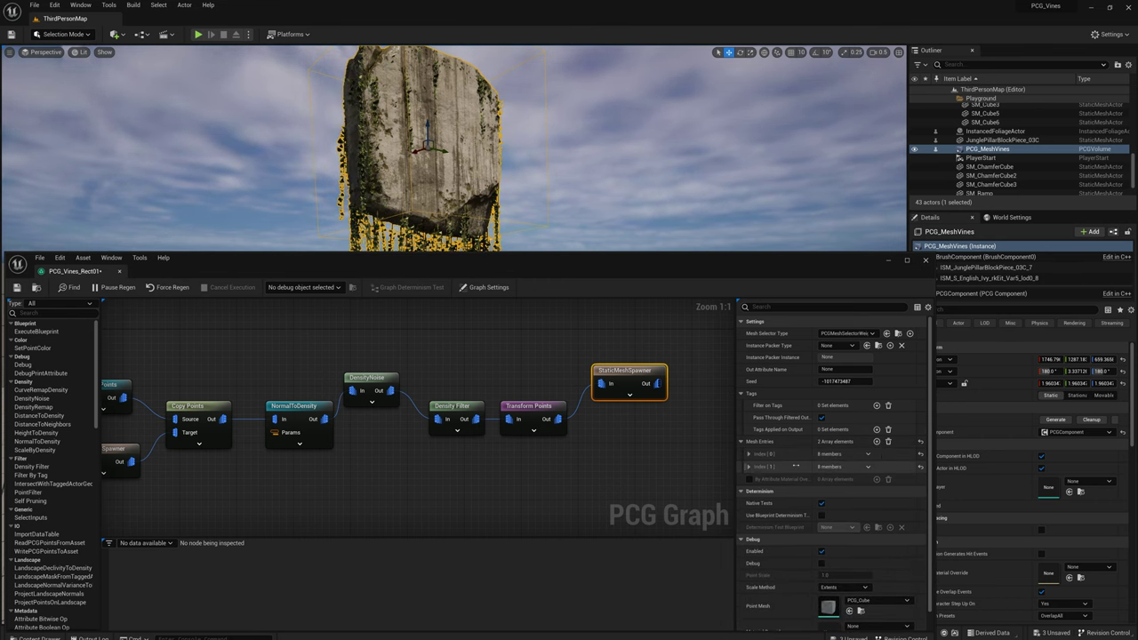
pyautogui.click(749, 466)
pyautogui.scroll(-2, 812, 445)
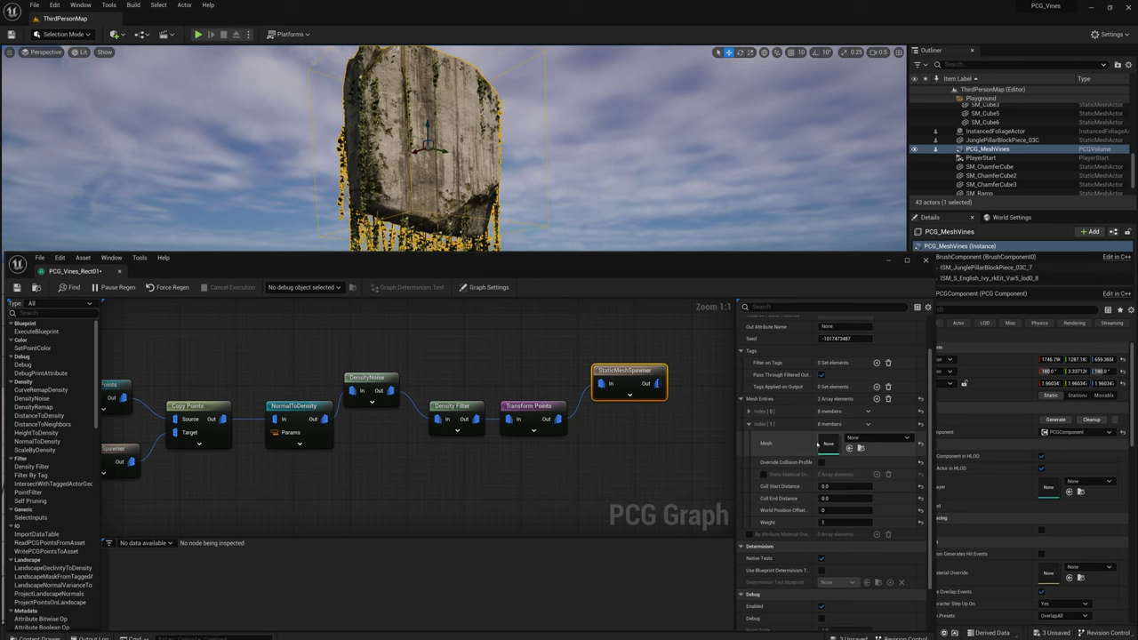
# Assign S_English_Ivy_rkEit_Var9_lod0 from the Megascans 3D_Plants English_Ivy_rkEit folder as the second entry's mesh
pyautogui.hotkey('ctrl', 'space')
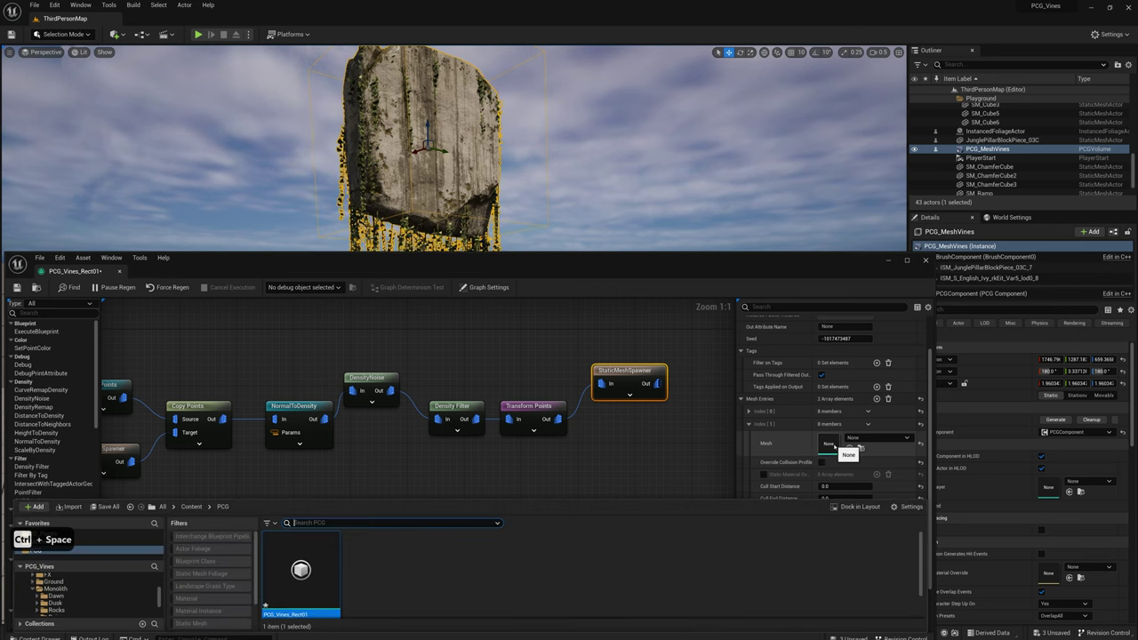
pyautogui.click(67, 542)
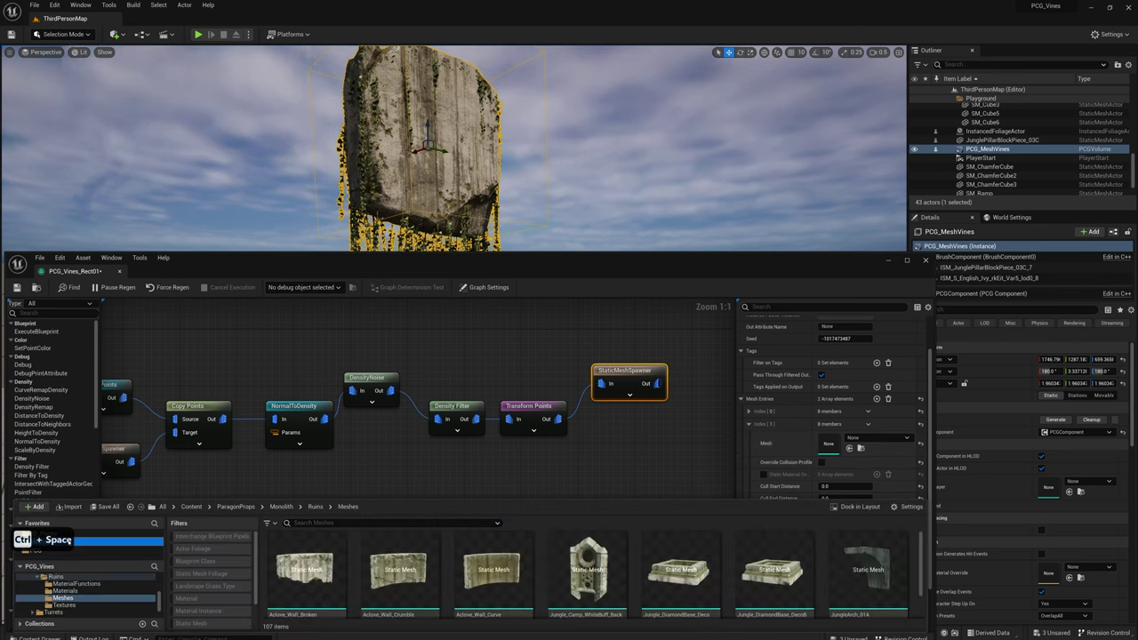
pyautogui.click(82, 535)
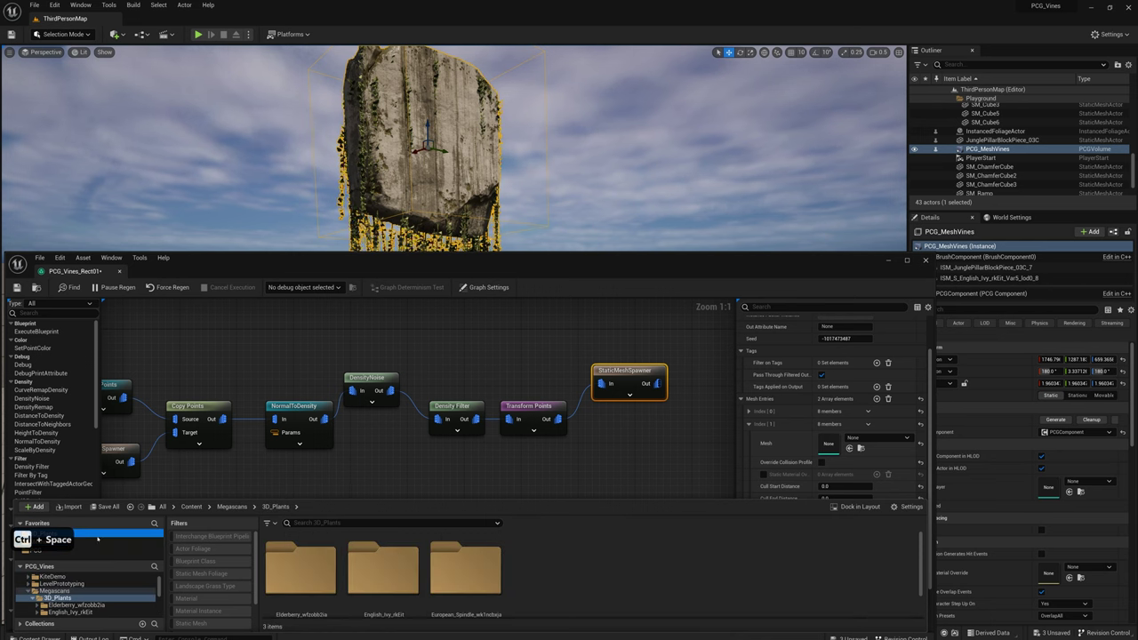
pyautogui.doubleClick(382, 569)
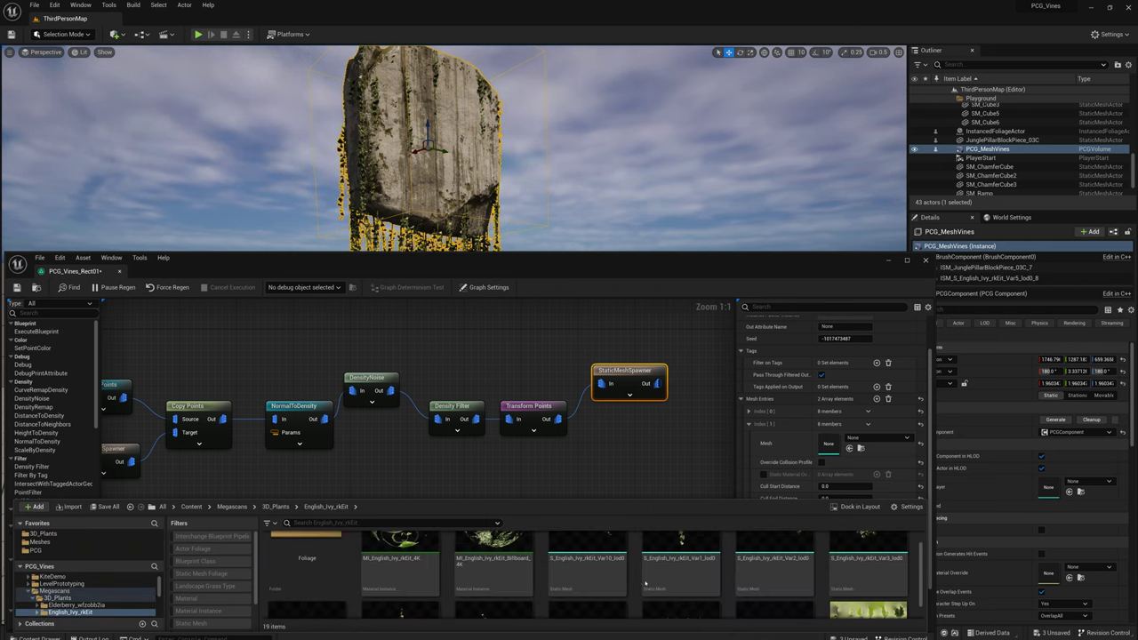
pyautogui.scroll(-2, 815, 578)
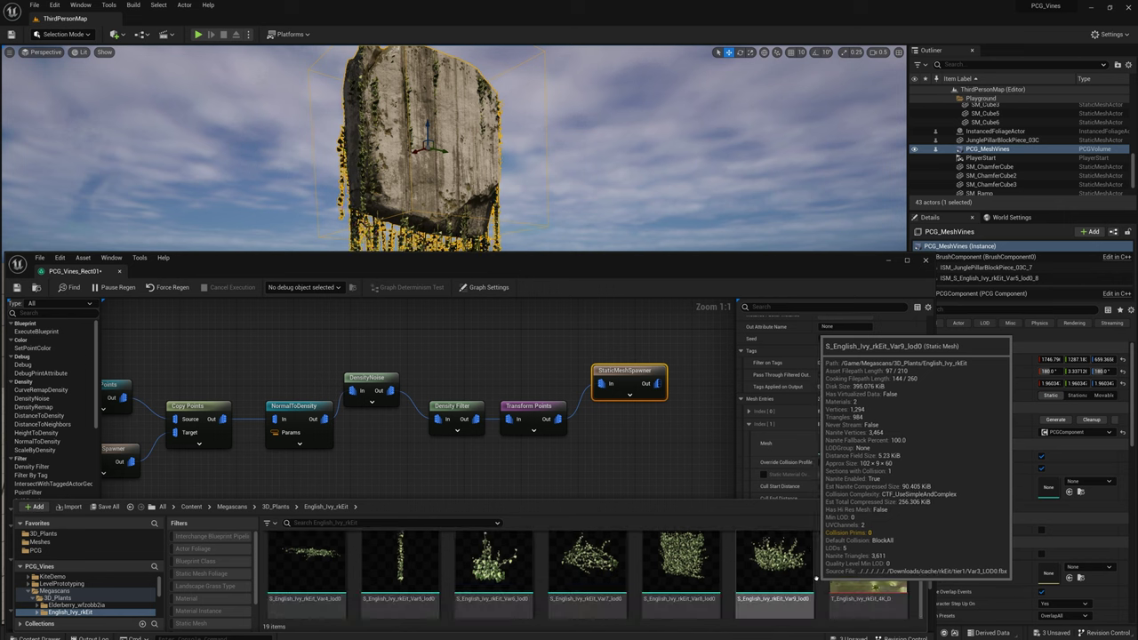
pyautogui.click(761, 562)
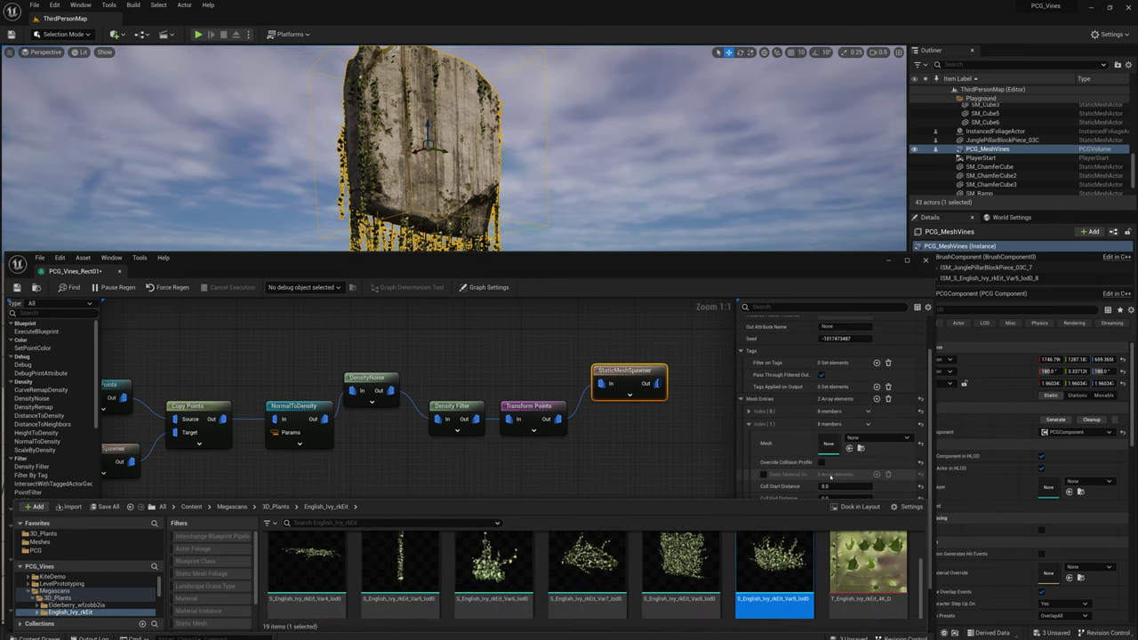
pyautogui.scroll(-1, 840, 453)
pyautogui.click(850, 434)
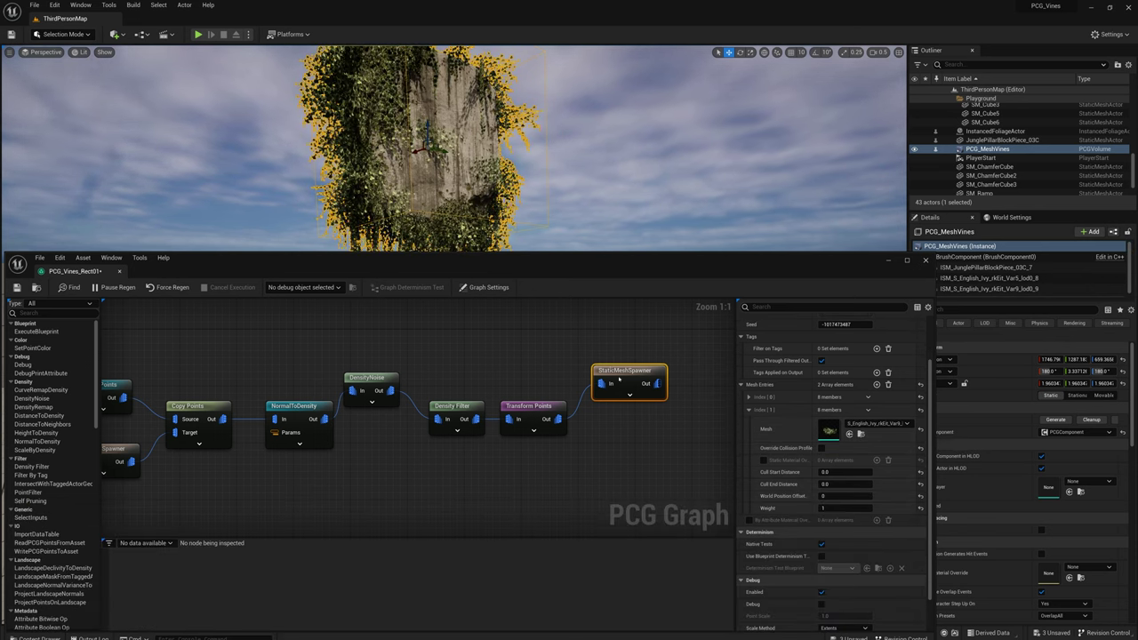
# Deselect the ivy volume and inspect how the two mixed ivy meshes cover the block
pyautogui.moveTo(620, 380); pyautogui.dragTo(613, 387)
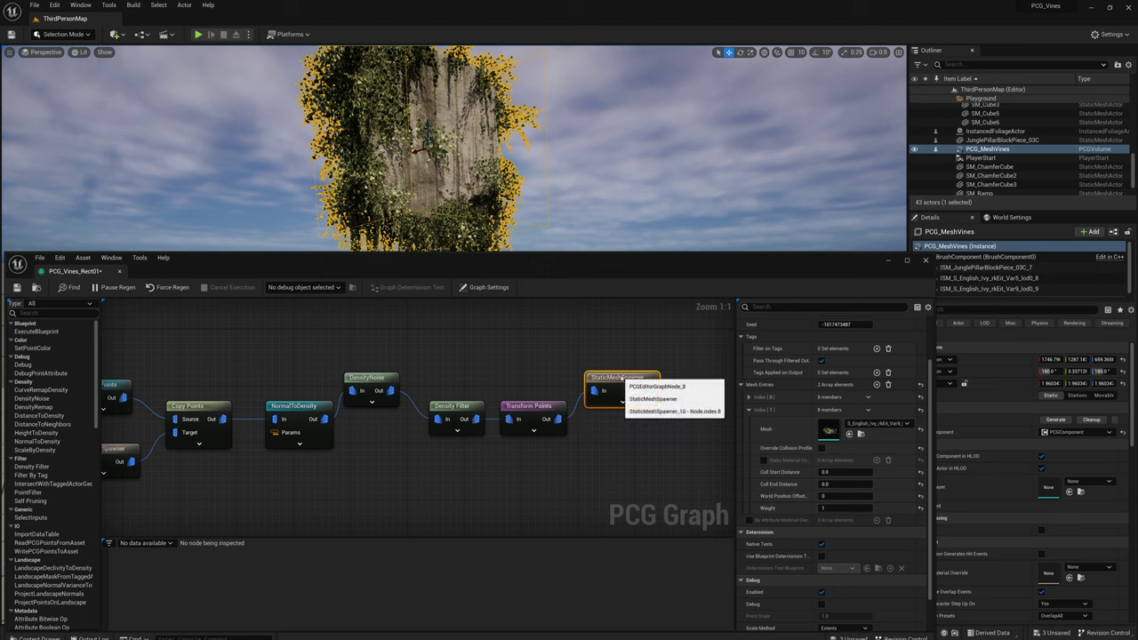
pyautogui.click(584, 173)
pyautogui.moveTo(585, 174); pyautogui.dragTo(556, 173, button='right')
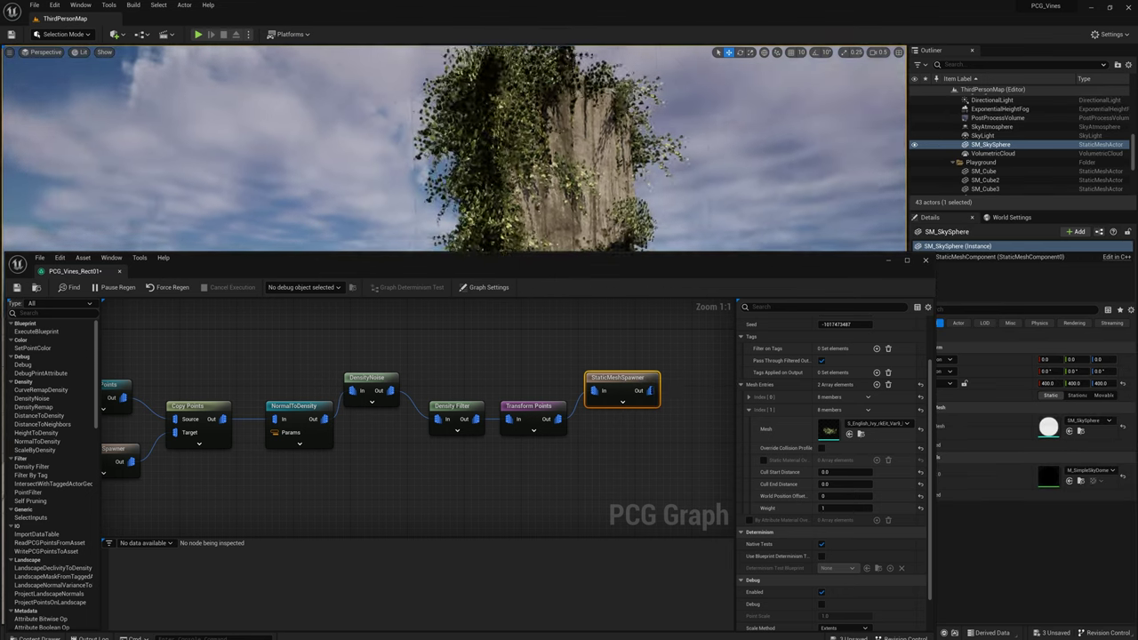
pyautogui.moveTo(555, 173); pyautogui.dragTo(562, 178, button='right')
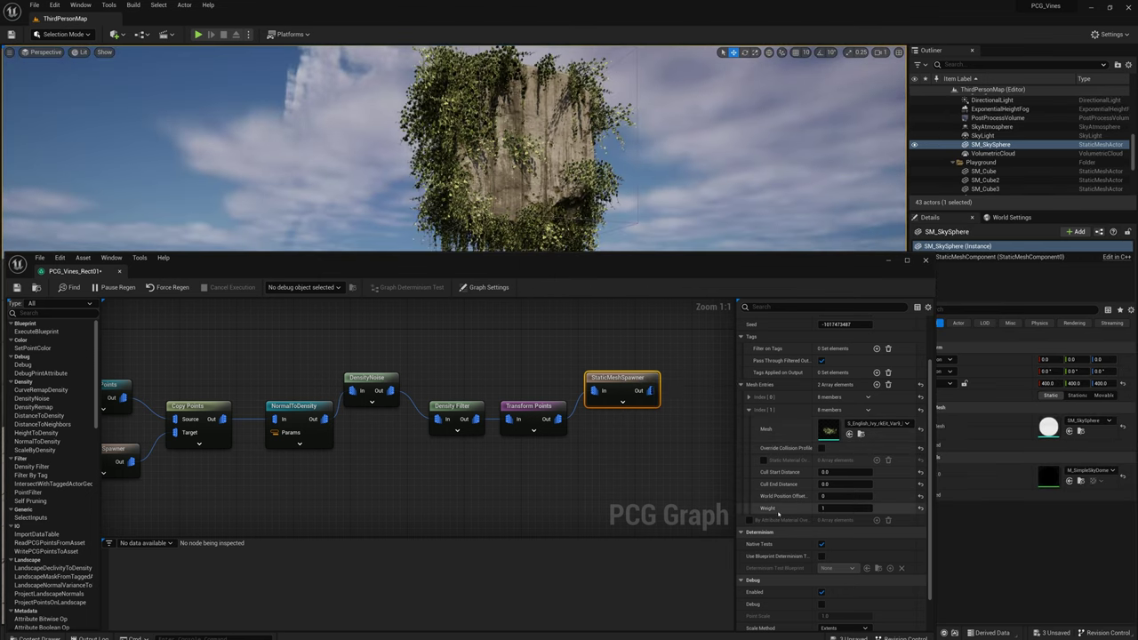
# Try a Weight of 0 for the second mesh entry and adjust the first entry's Weight
pyautogui.click(749, 396)
pyautogui.scroll(-2, 825, 438)
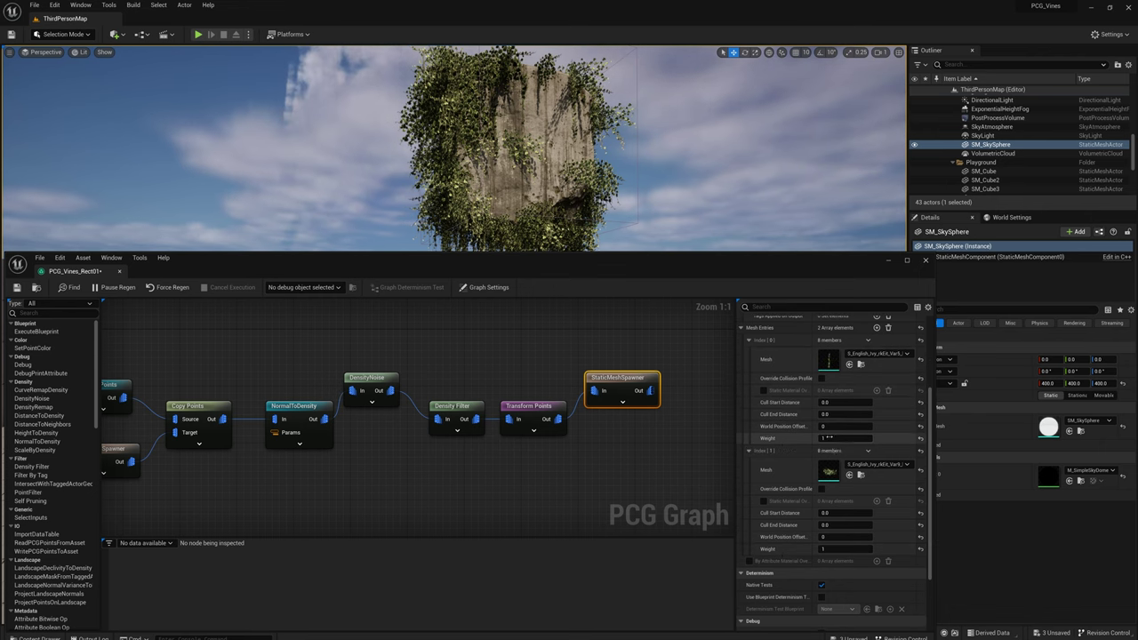
pyautogui.click(828, 548)
pyautogui.write('0')
pyautogui.press('Return')
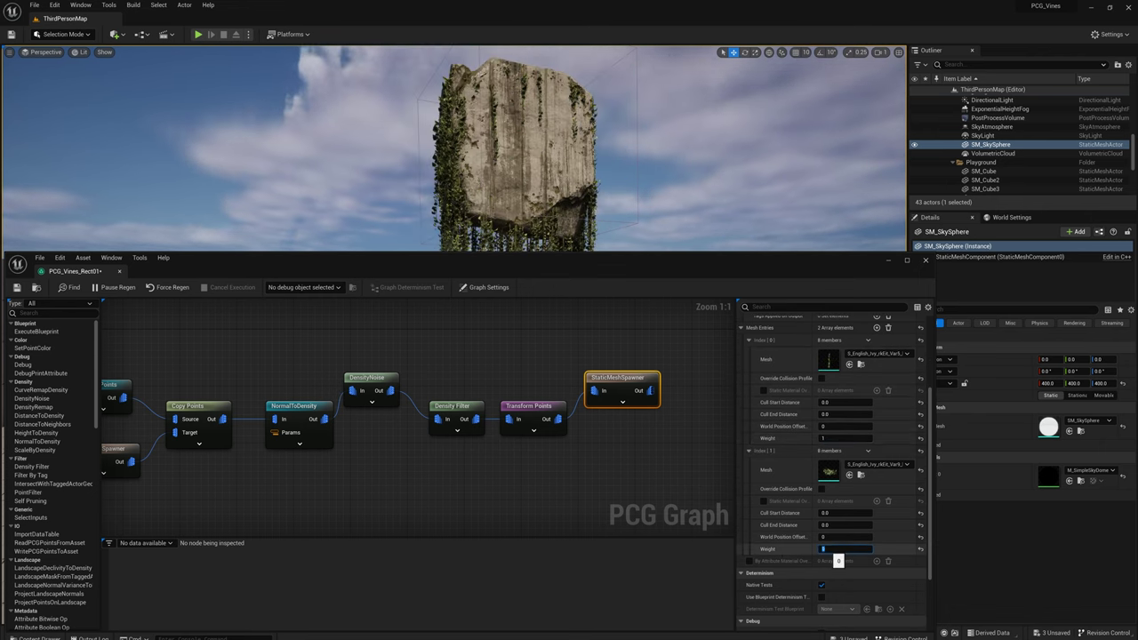
pyautogui.moveTo(823, 439); pyautogui.dragTo(837, 449)
# Undo the weight and mesh edits back to a single entry in the ivy StaticMeshSpawner's Mesh Entries
pyautogui.hotkey('ctrl', 'z')
pyautogui.hotkey('ctrl', 'z')
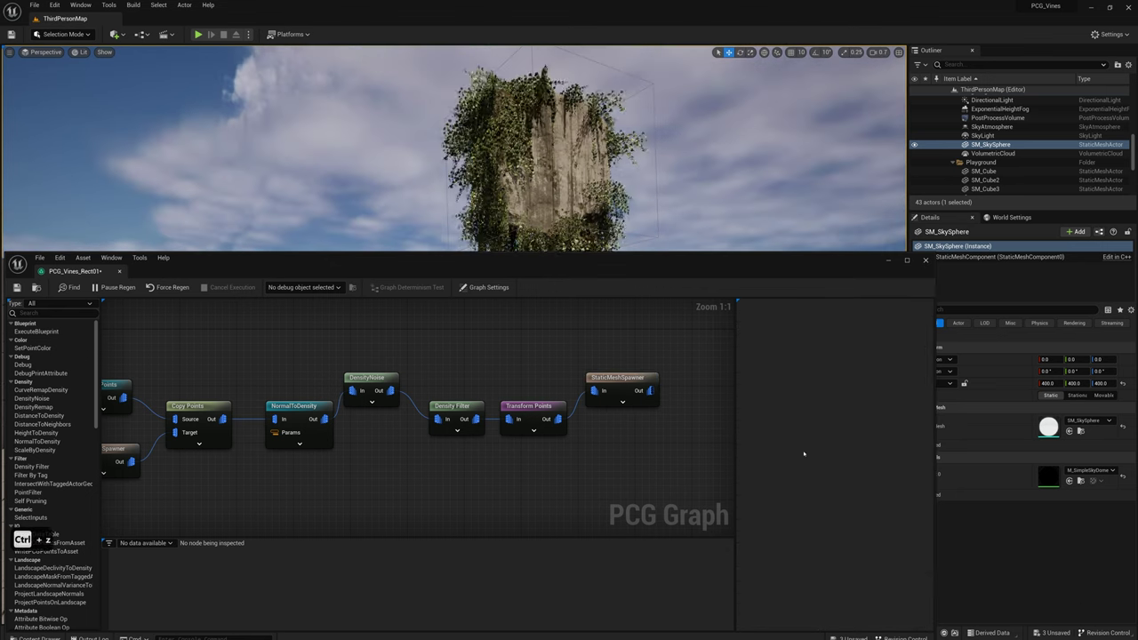
pyautogui.hotkey('ctrl', 'z')
pyautogui.hotkey('ctrl', 'z')
pyautogui.hotkey('ctrl', 'z')
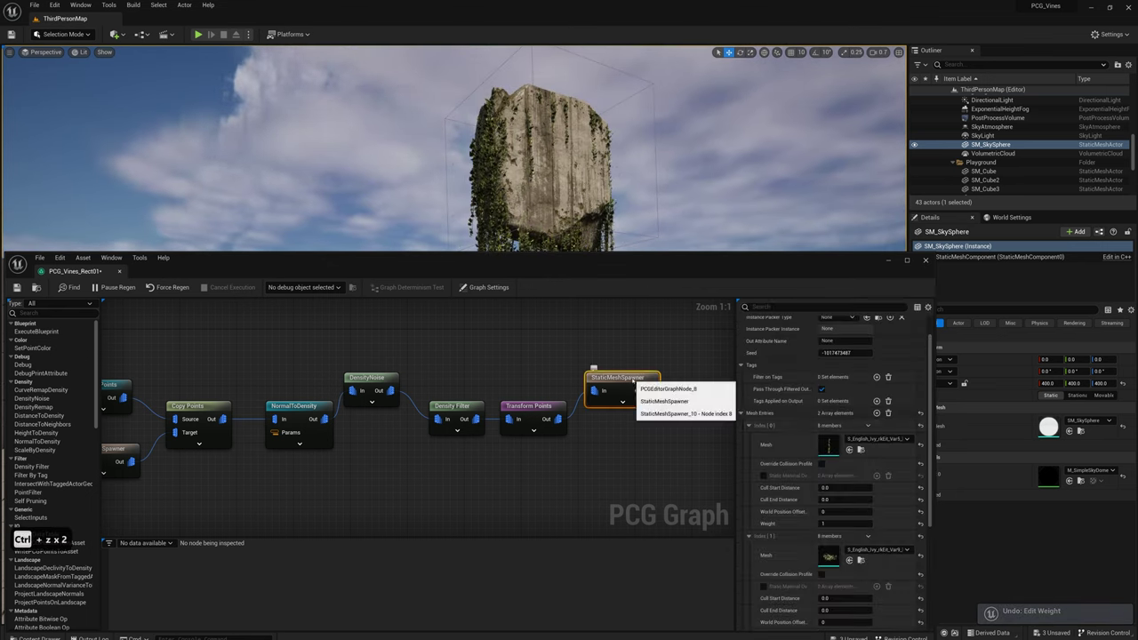
pyautogui.hotkey('ctrl', 'z')
pyautogui.hotkey('ctrl', 'z')
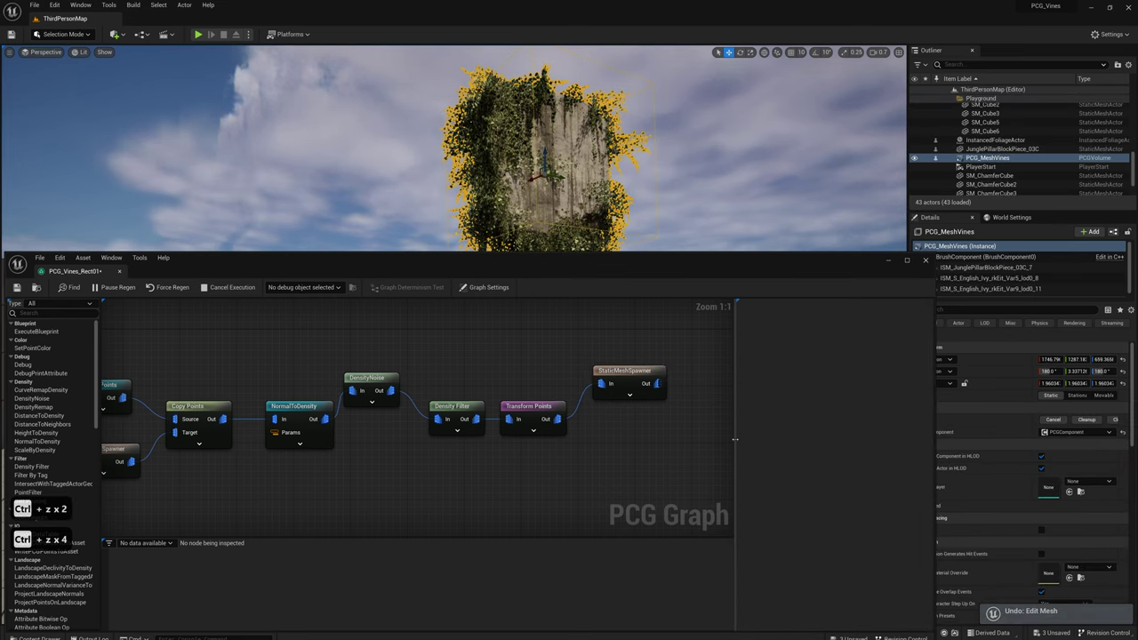
# Collapse the remaining mesh entry and line up the DensityNoise, Density Filter, Transform Points and StaticMeshSpawner nodes in one row
pyautogui.moveTo(633, 375); pyautogui.dragTo(633, 389)
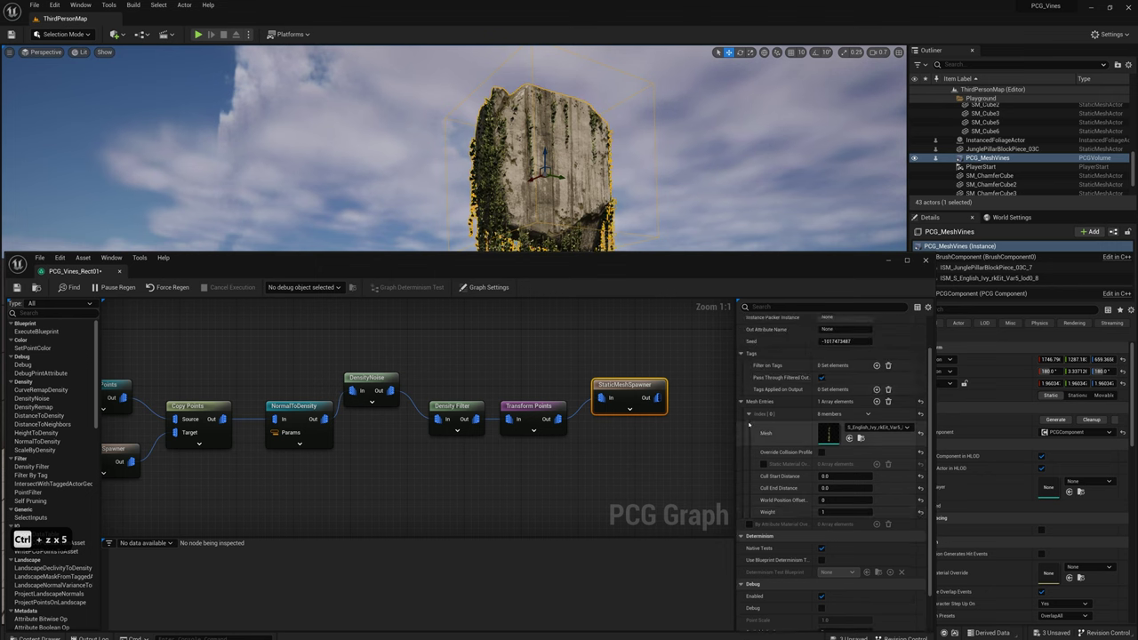
pyautogui.click(750, 416)
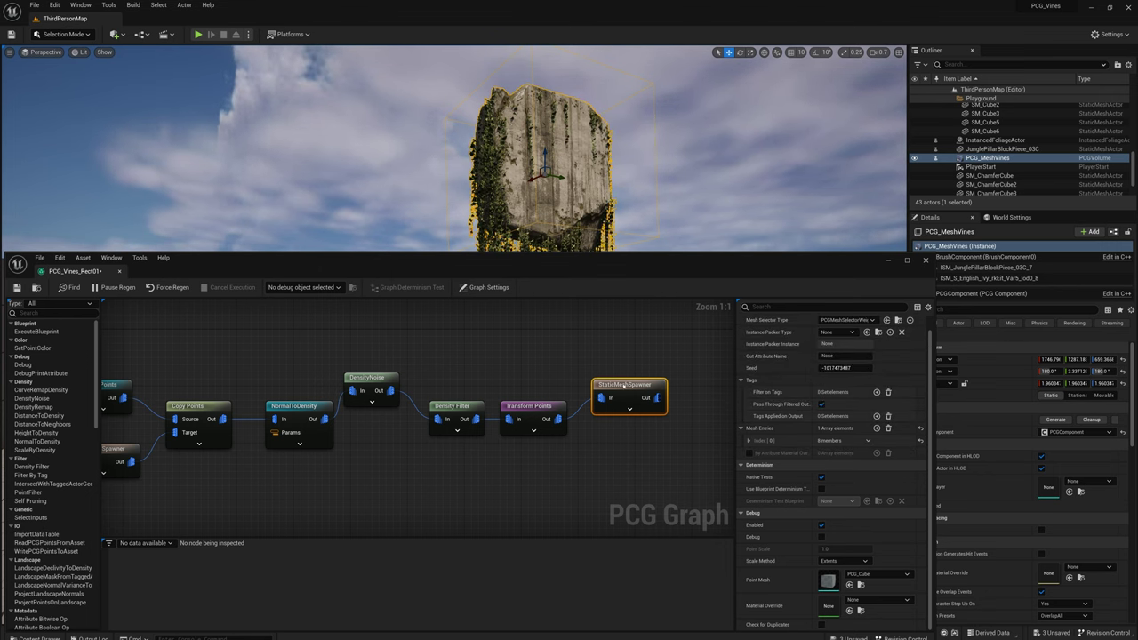
pyautogui.moveTo(622, 383); pyautogui.dragTo(627, 346)
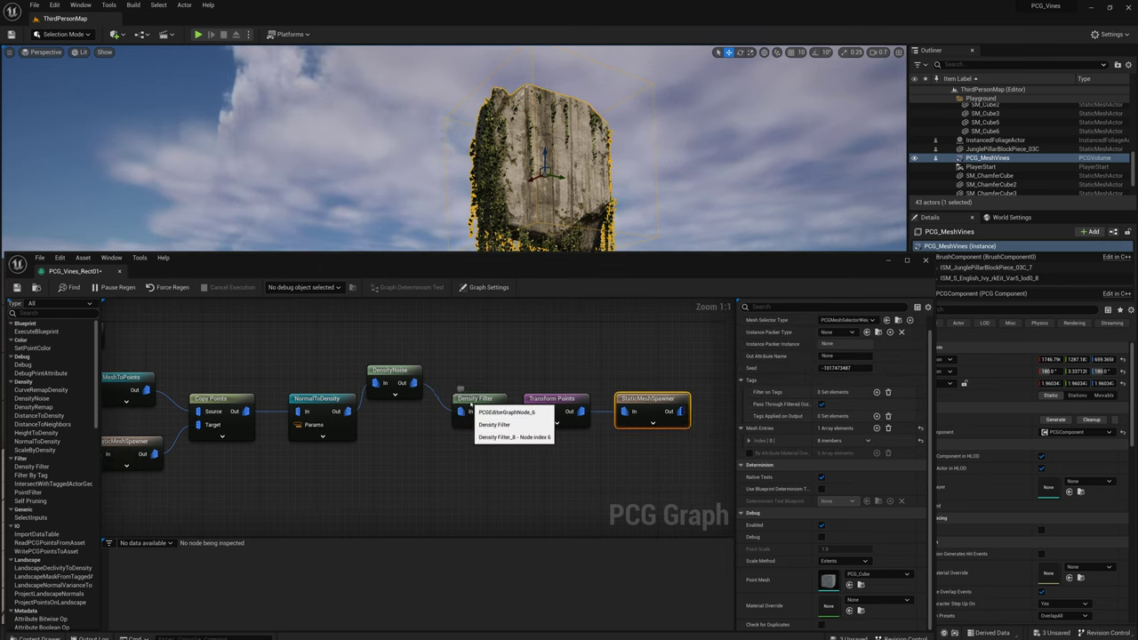
pyautogui.moveTo(463, 399); pyautogui.dragTo(450, 397)
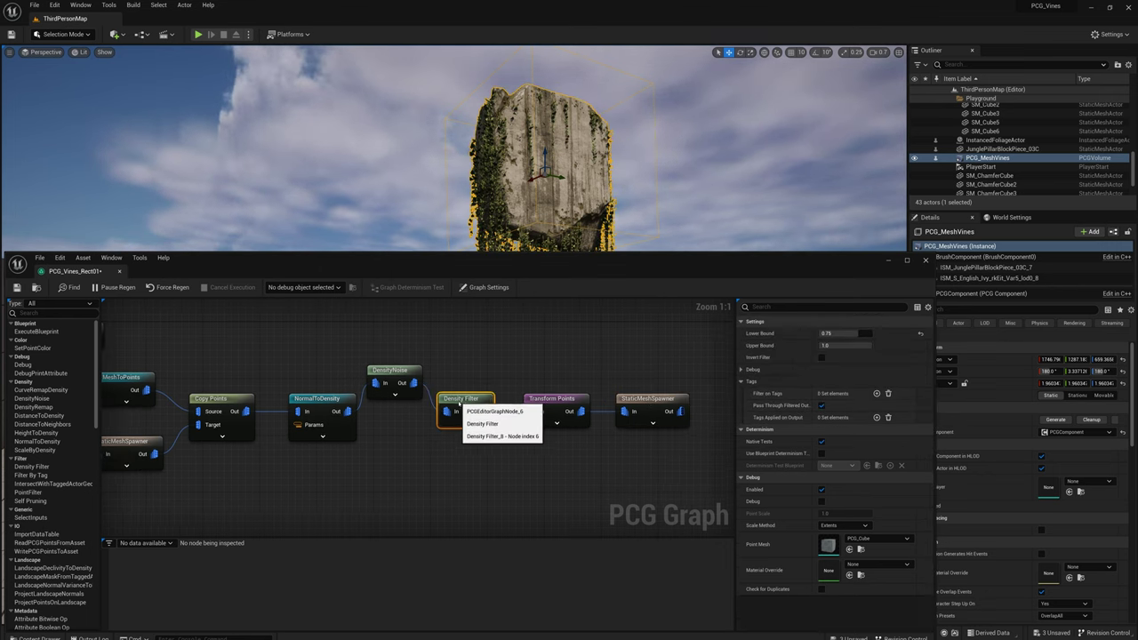
pyautogui.click(403, 368)
pyautogui.moveTo(403, 367); pyautogui.dragTo(403, 397)
pyautogui.moveTo(471, 383); pyautogui.dragTo(488, 343, button='right')
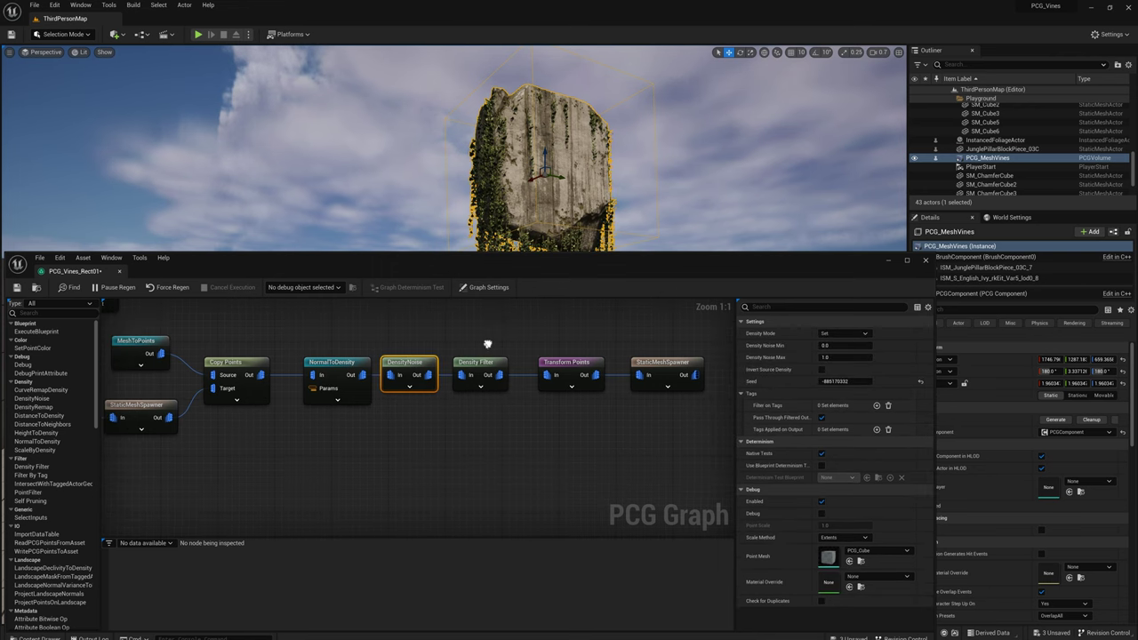
# Duplicate the DensityNoise, Density Filter, Transform Points and StaticMeshSpawner chain and place the copy below the original
pyautogui.moveTo(423, 337); pyautogui.dragTo(437, 351)
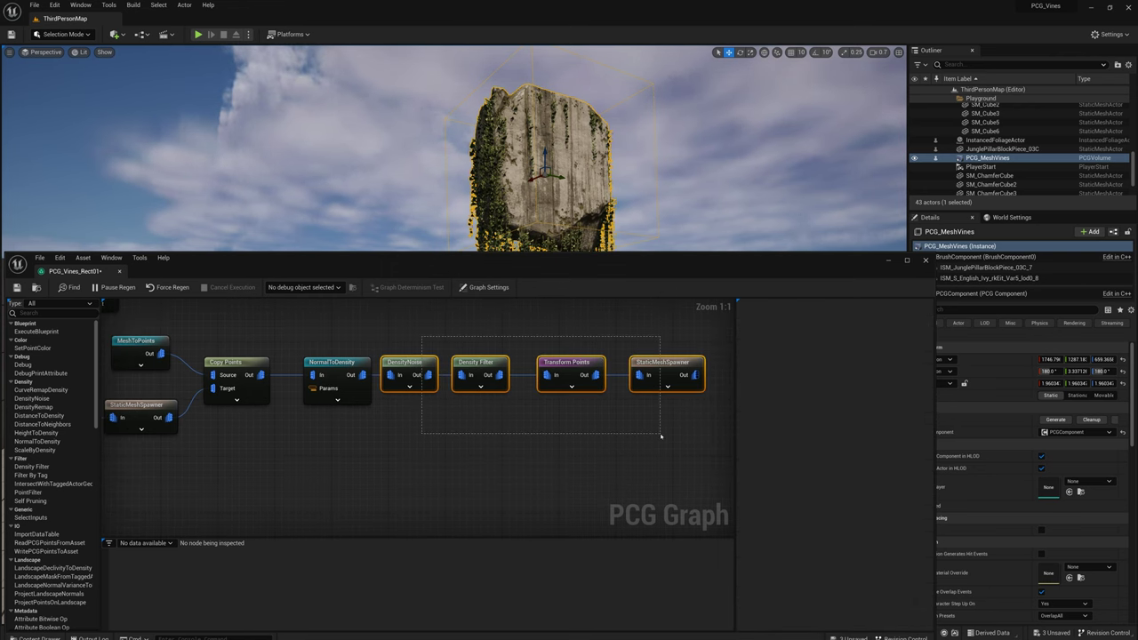
pyautogui.moveTo(660, 436); pyautogui.dragTo(661, 436)
pyautogui.rightClick(479, 363)
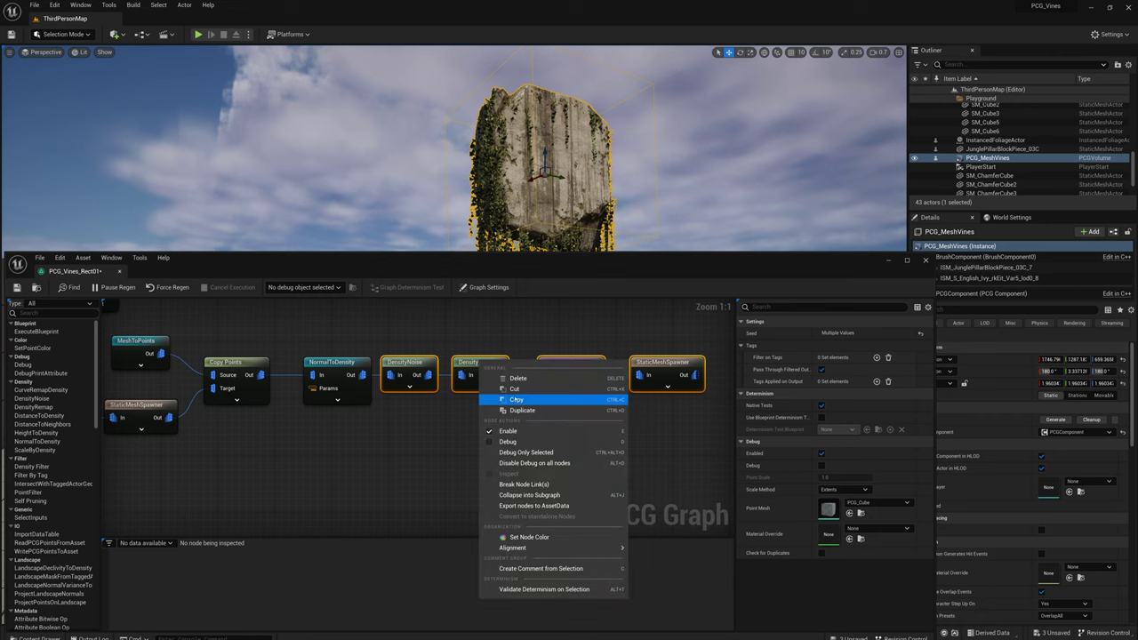
pyautogui.click(510, 317)
pyautogui.moveTo(398, 325); pyautogui.dragTo(612, 415)
pyautogui.hotkey('ctrl', 'd')
pyautogui.moveTo(534, 418); pyautogui.dragTo(397, 426)
# Reposition NormalToDensity and the duplicated DensityNoise, and disconnect the duplicated Transform Points from its StaticMeshSpawner
pyautogui.moveTo(295, 360); pyautogui.dragTo(279, 374)
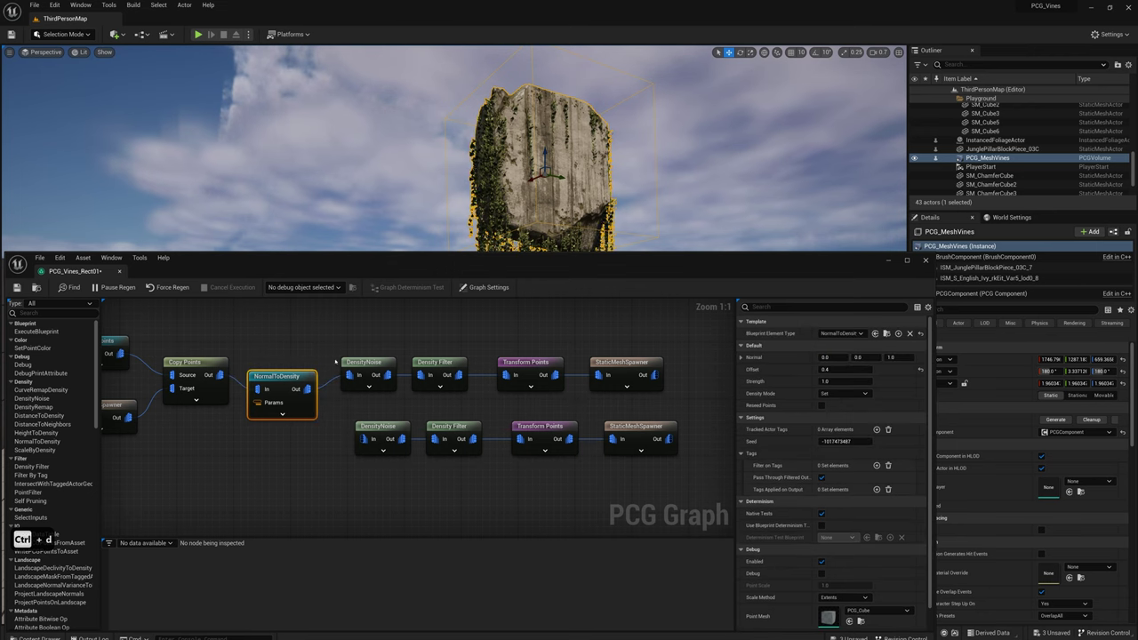
pyautogui.click(393, 427)
pyautogui.moveTo(393, 427); pyautogui.dragTo(385, 427)
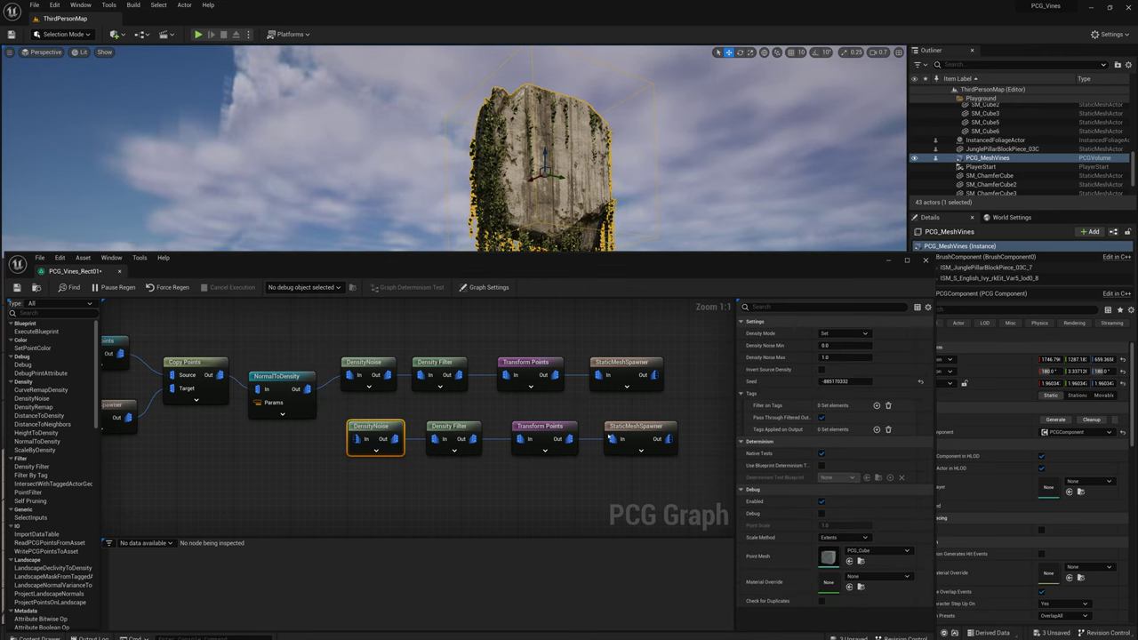
pyautogui.click(602, 414)
pyautogui.keyDown('alt'); pyautogui.click(593, 441); pyautogui.keyUp('alt')
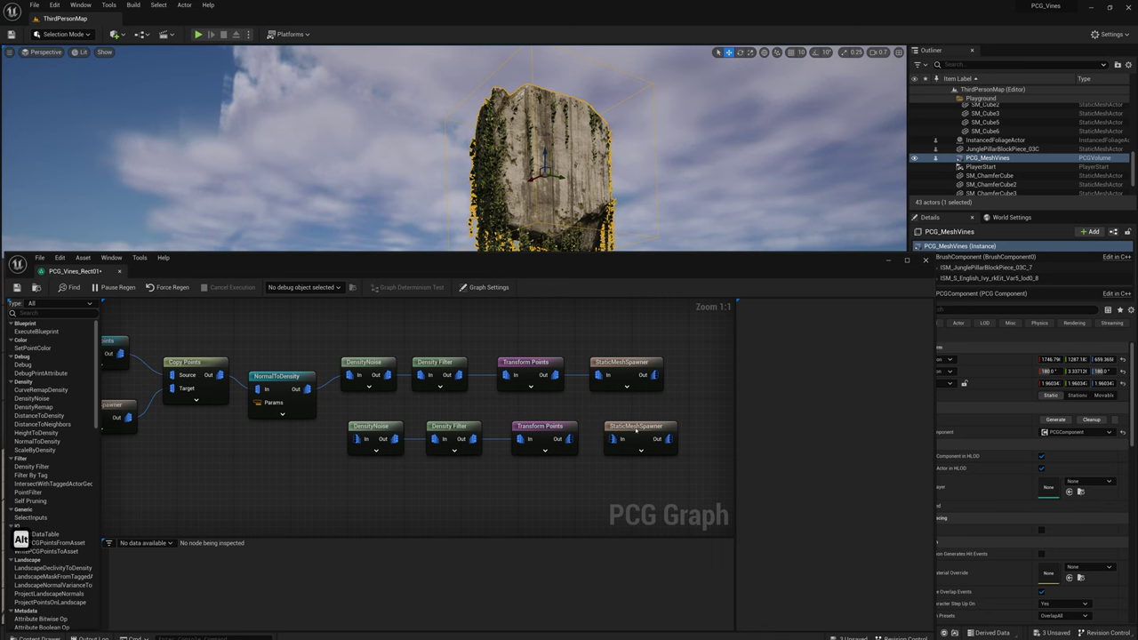
# Assign S_English_Ivy_rkEit_Var6_lod0 as the mesh entry of the duplicated StaticMeshSpawner
pyautogui.moveTo(636, 430); pyautogui.dragTo(622, 422)
pyautogui.scroll(-4, 808, 420)
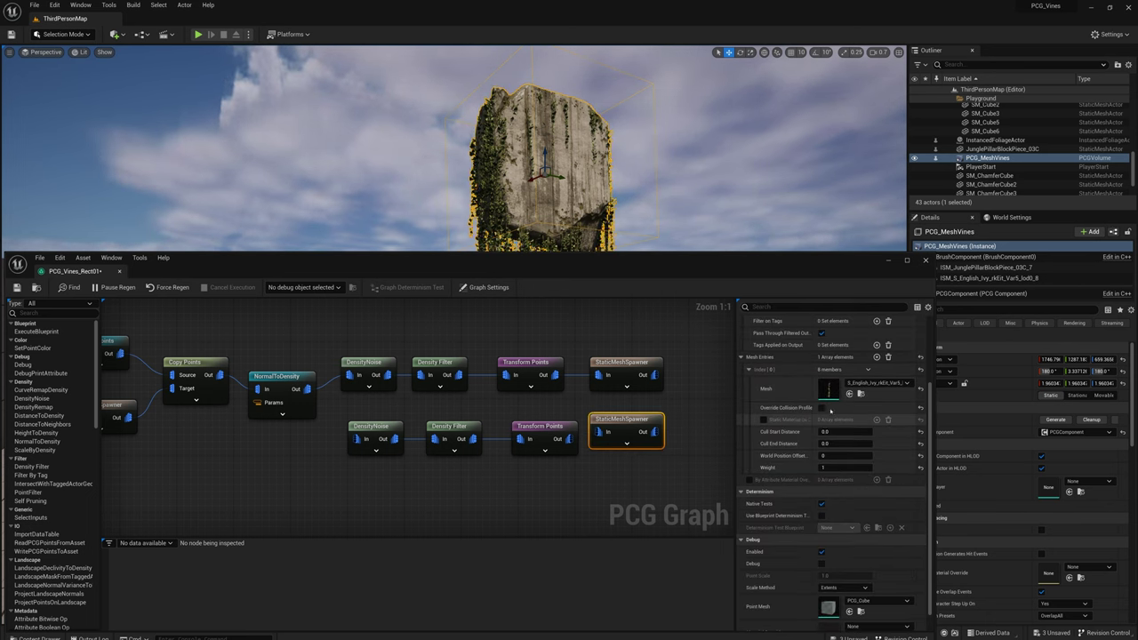
pyautogui.click(876, 383)
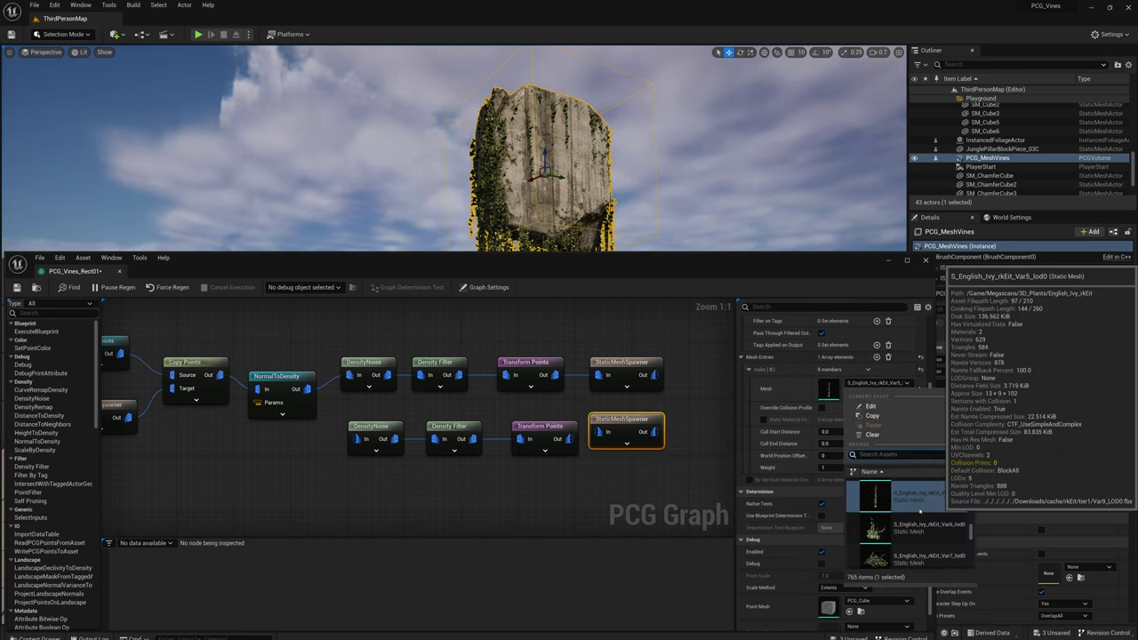
pyautogui.click(919, 511)
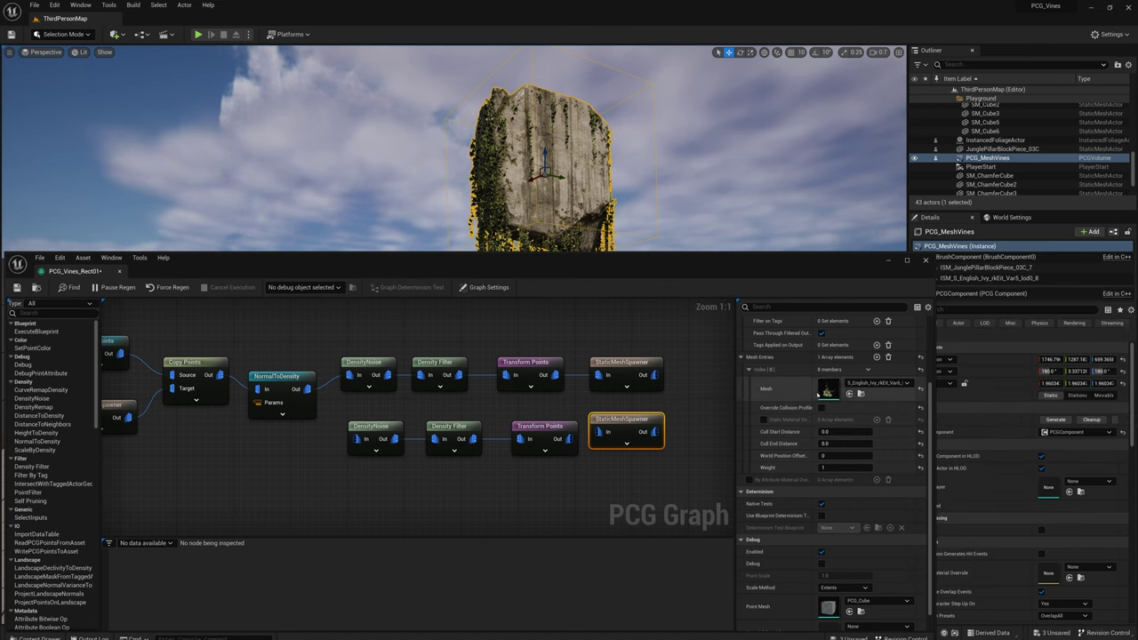
pyautogui.moveTo(612, 422); pyautogui.dragTo(621, 430)
# Turn on debug and inspection for the duplicated Transform Points and connect NormalToDensity's output to the duplicated DensityNoise
pyautogui.click(527, 428)
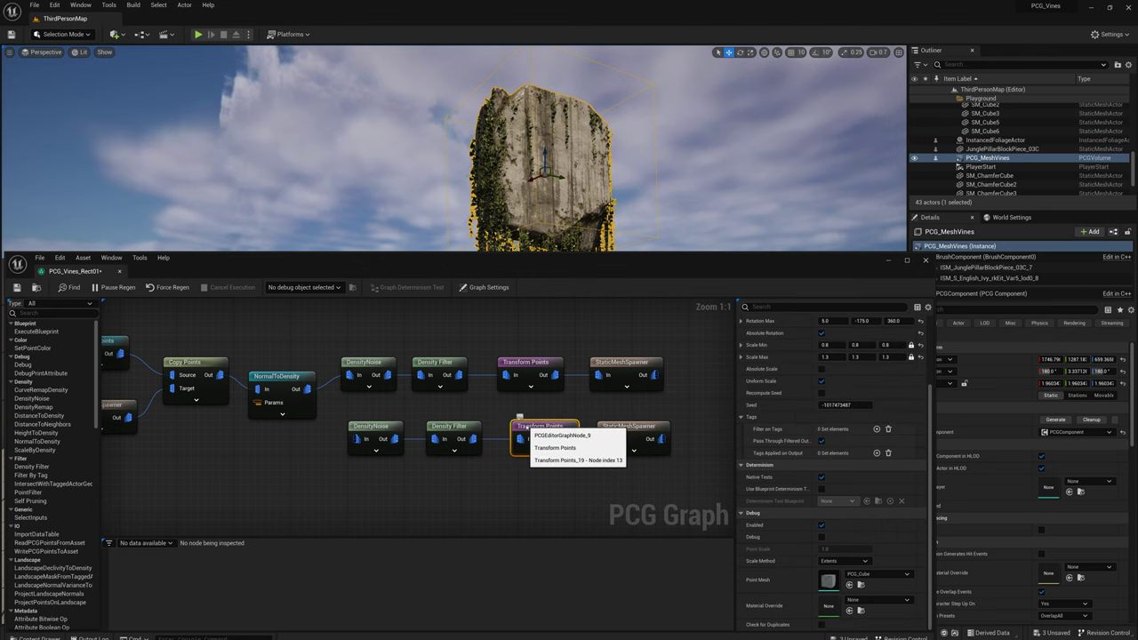
pyautogui.moveTo(455, 149)
pyautogui.mouseDown(button='right')
pyautogui.moveTo(458, 191)
pyautogui.moveTo(498, 209)
pyautogui.moveTo(485, 171)
pyautogui.mouseUp(button='right')
pyautogui.moveTo(534, 424); pyautogui.dragTo(526, 421)
pyautogui.press('a')
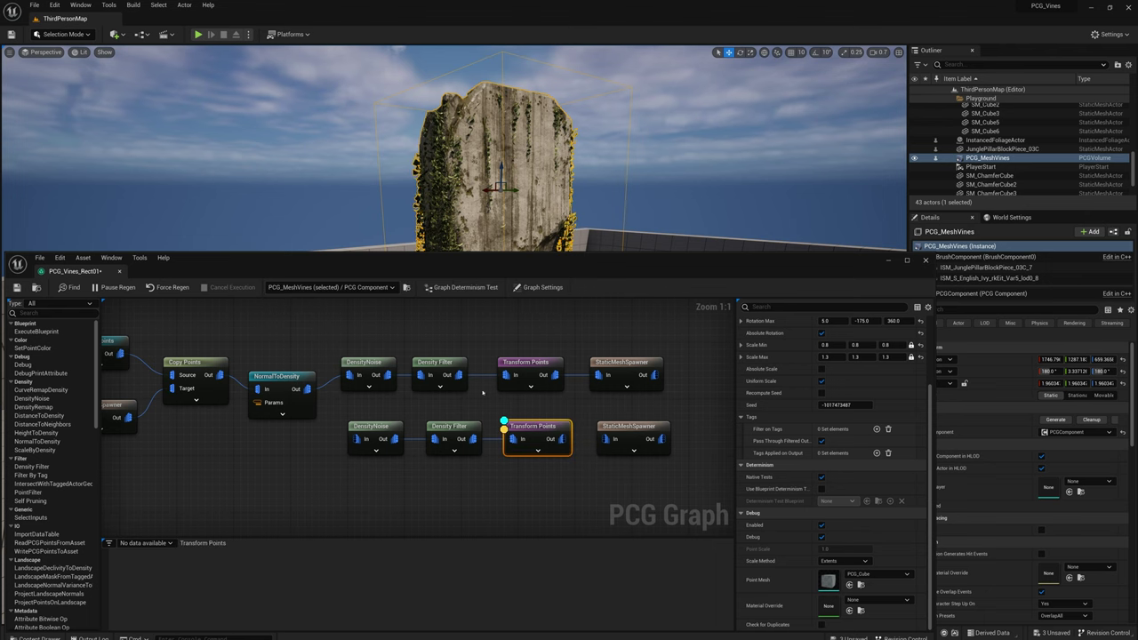
pyautogui.moveTo(531, 431); pyautogui.dragTo(524, 432)
pyautogui.moveTo(307, 390); pyautogui.dragTo(327, 415)
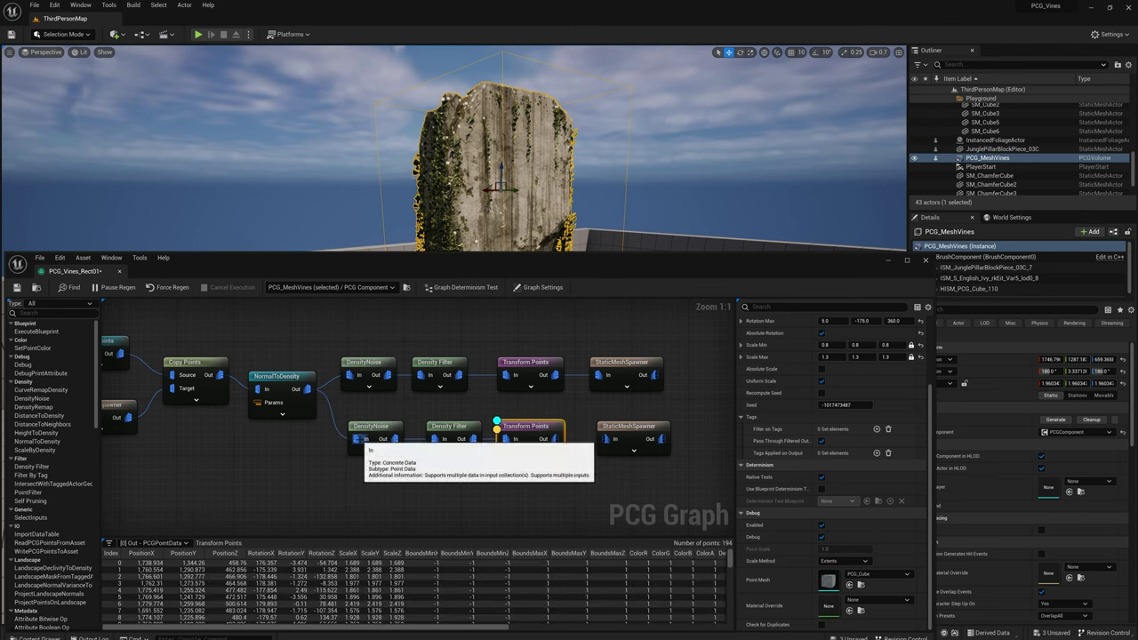
pyautogui.moveTo(534, 161)
pyautogui.mouseDown(button='right')
pyautogui.moveTo(480, 169)
pyautogui.moveTo(533, 160)
pyautogui.mouseUp(button='right')
pyautogui.moveTo(373, 427); pyautogui.dragTo(359, 427)
pyautogui.press('Return')
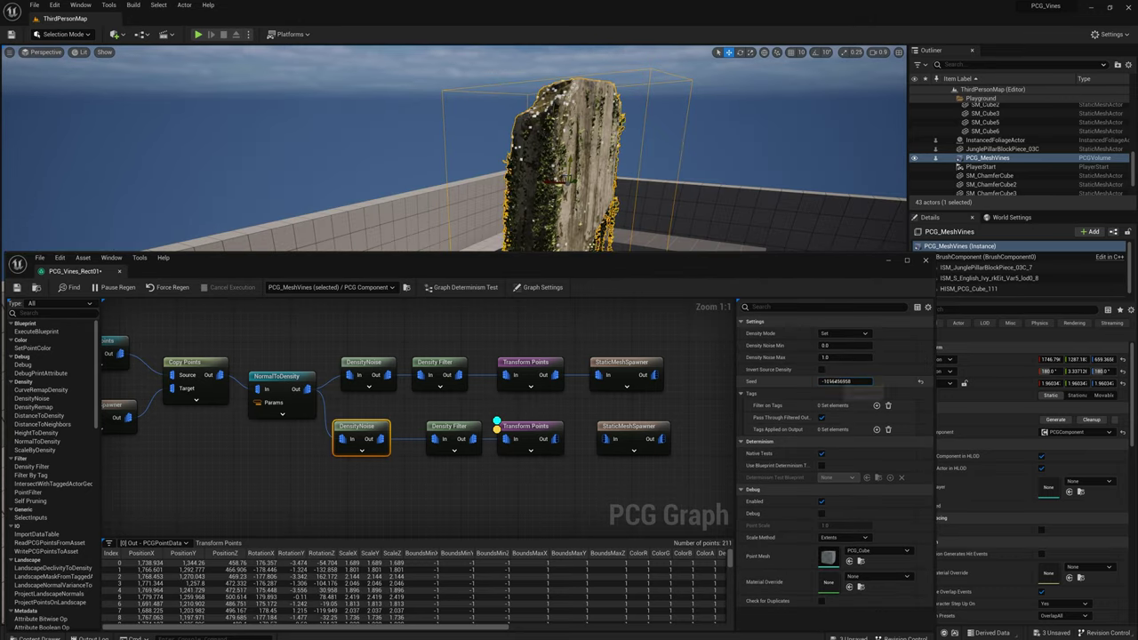
pyautogui.click(844, 381)
pyautogui.press('Return')
pyautogui.moveTo(533, 160); pyautogui.dragTo(644, 151, button='right')
pyautogui.moveTo(472, 153); pyautogui.dragTo(444, 156, button='right')
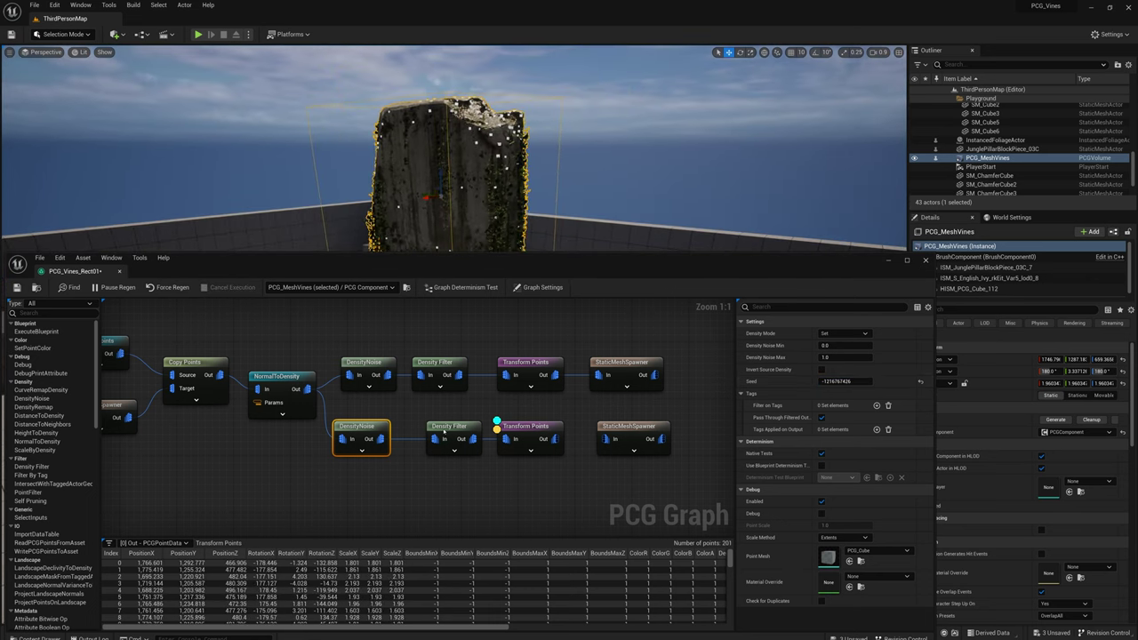
# Set the duplicated Density Filter's Lower Bound to 0.8 and check the point spread on the block
pyautogui.click(441, 427)
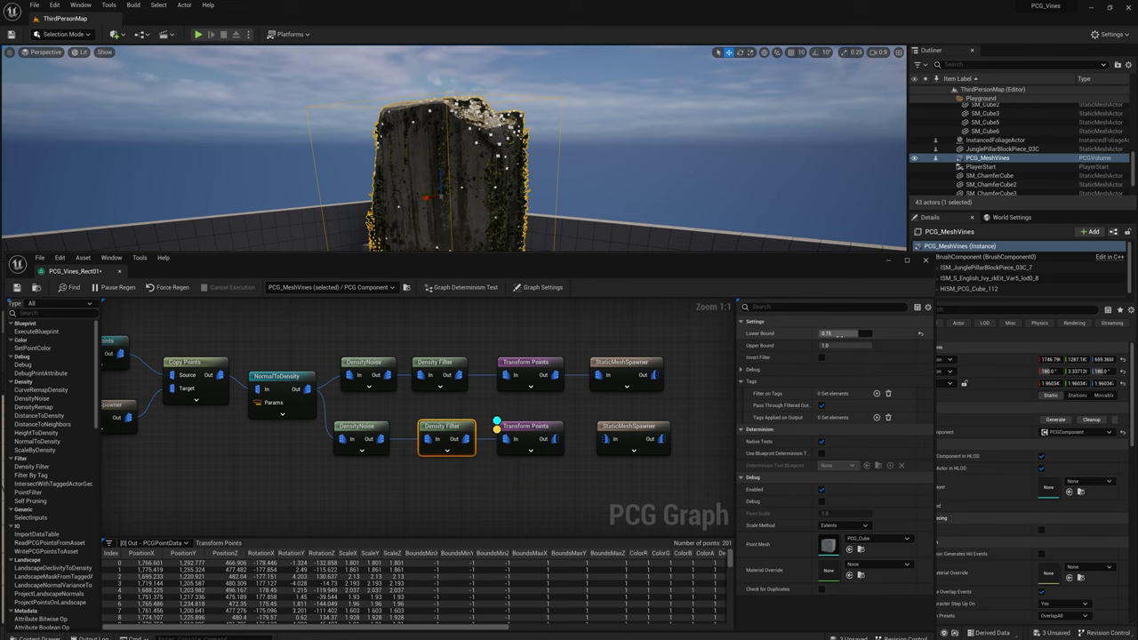
pyautogui.press('Return')
pyautogui.moveTo(647, 194); pyautogui.dragTo(612, 197, button='right')
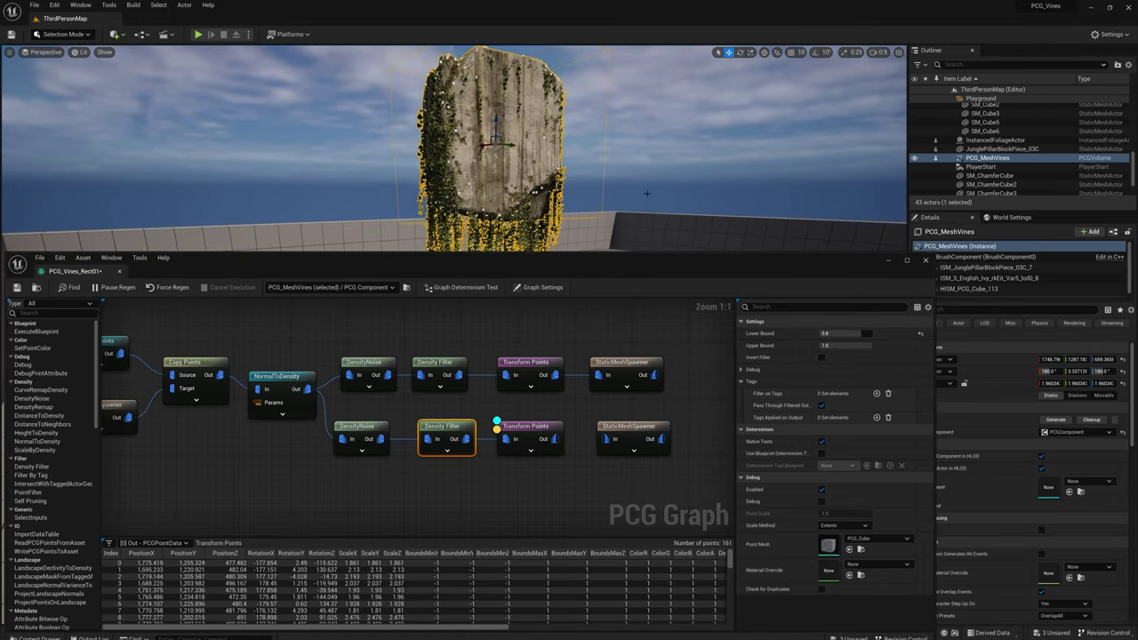
# Turn off debug on the duplicated Transform Points and connect its output to the Var6 ivy StaticMeshSpawner
pyautogui.click(533, 428)
pyautogui.moveTo(544, 439); pyautogui.dragTo(614, 441)
pyautogui.click(601, 427)
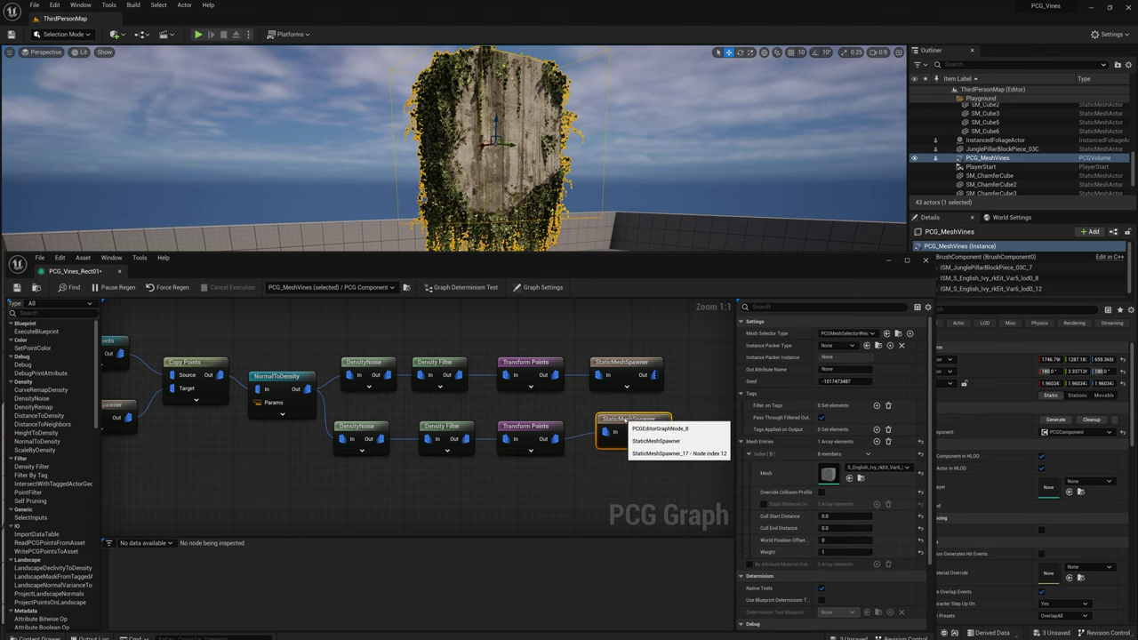
# Set the duplicated Transform Points' Scale Min to 0.8 and Scale Max to 1.6, save the graph and inspect the ivy
pyautogui.moveTo(525, 427); pyautogui.dragTo(525, 435)
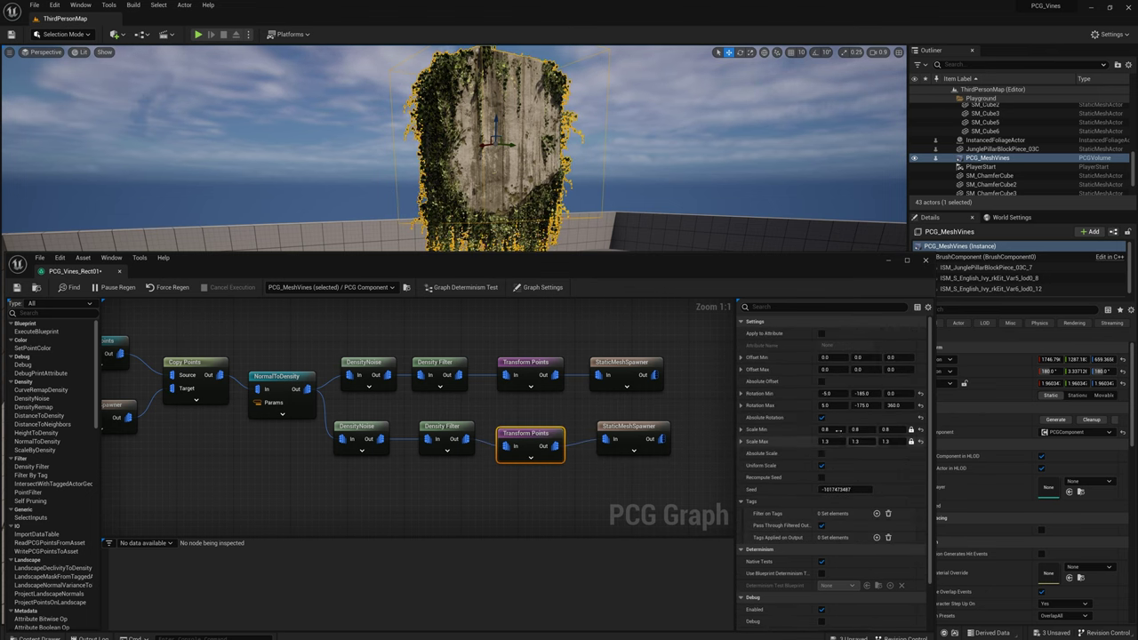
pyautogui.moveTo(626, 212)
pyautogui.mouseDown(button='right')
pyautogui.moveTo(623, 202)
pyautogui.moveTo(601, 217)
pyautogui.moveTo(635, 199)
pyautogui.moveTo(618, 194)
pyautogui.mouseUp(button='right')
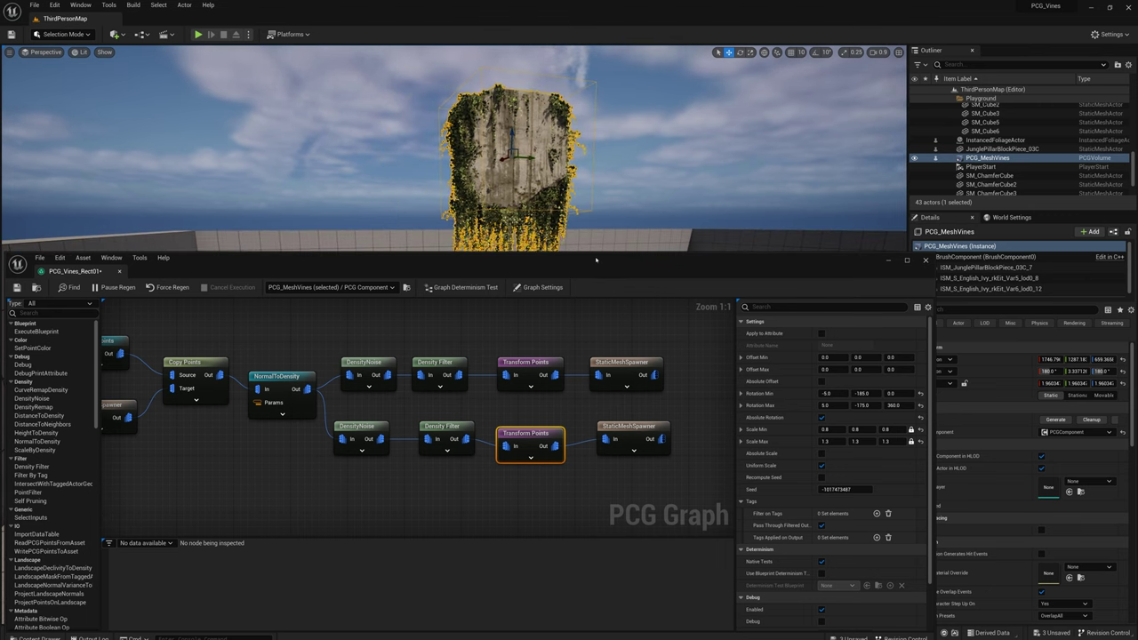
pyautogui.moveTo(601, 257); pyautogui.dragTo(600, 328)
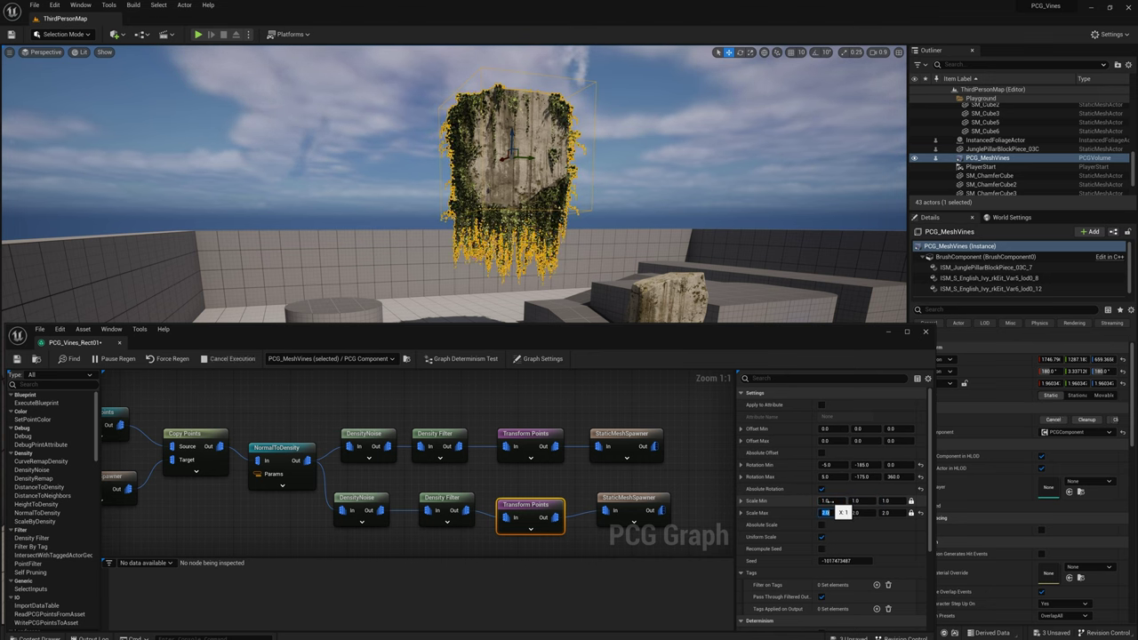
pyautogui.moveTo(729, 253); pyautogui.dragTo(739, 227, button='right')
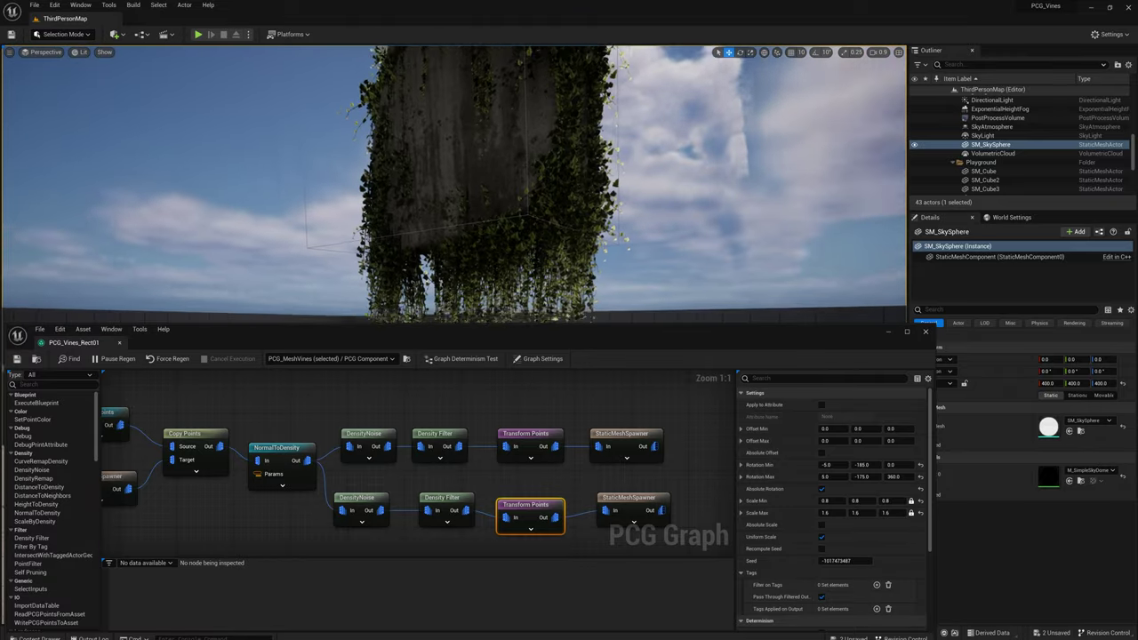
pyautogui.moveTo(512, 191)
pyautogui.mouseDown(button='right')
pyautogui.moveTo(551, 183)
pyautogui.moveTo(498, 178)
pyautogui.moveTo(539, 166)
pyautogui.mouseUp(button='right')
pyautogui.moveTo(609, 220); pyautogui.dragTo(609, 219, button='right')
pyautogui.press('q')
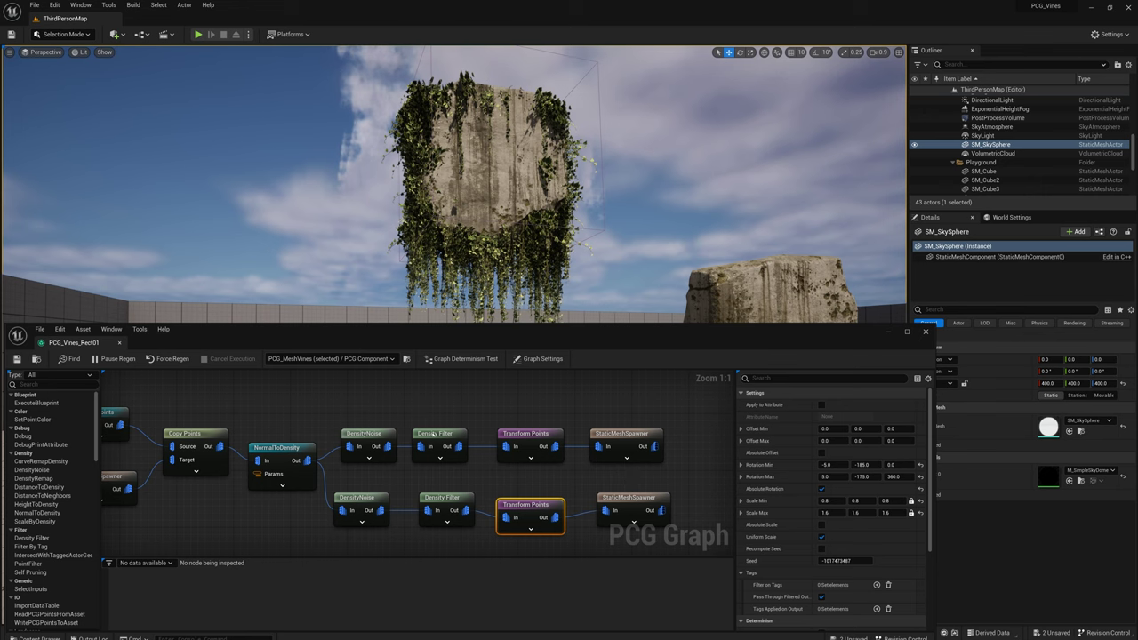
# Duplicate the lower DensityNoise-to-StaticMeshSpawner chain to create a third ivy branch beneath it
pyautogui.moveTo(659, 481); pyautogui.dragTo(661, 421, button='right')
pyautogui.moveTo(362, 422); pyautogui.dragTo(632, 492)
pyautogui.hotkey('ctrl', 'd')
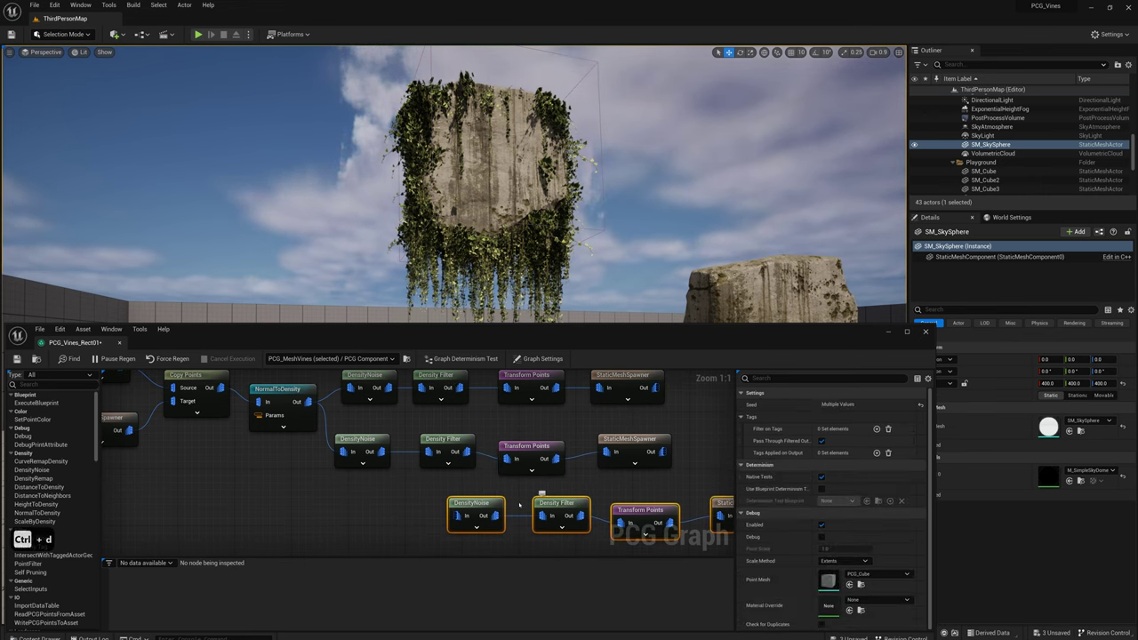
# Place the duplicated third chain beneath the second branch and set its StaticMeshSpawner mesh to the English Ivy Var10 mesh
pyautogui.moveTo(478, 514); pyautogui.dragTo(381, 503)
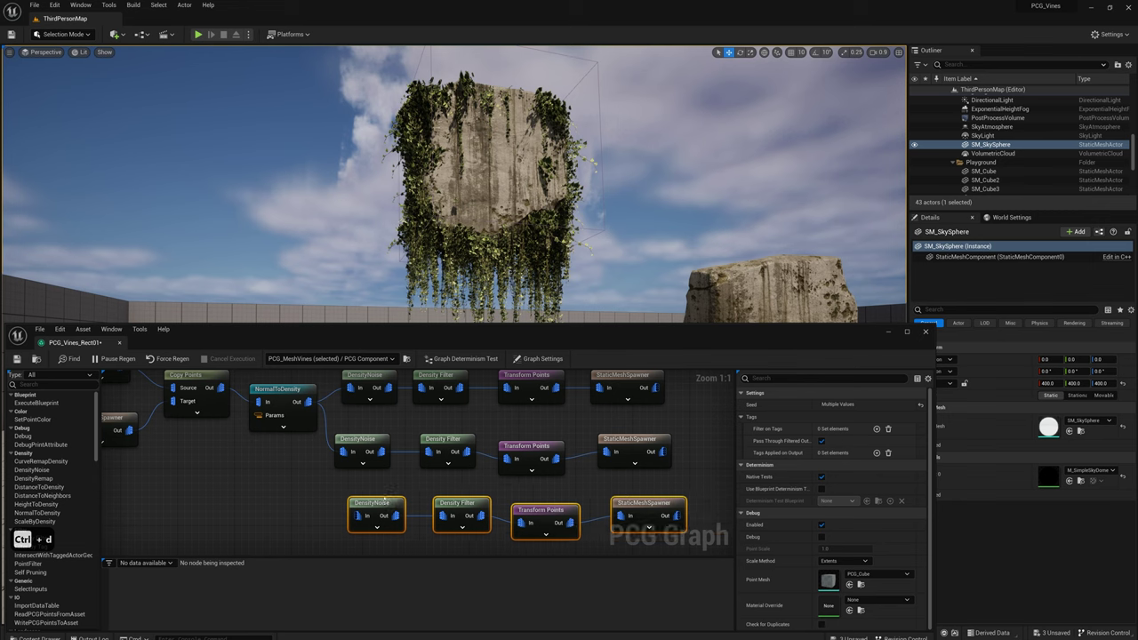
pyautogui.click(638, 505)
pyautogui.scroll(-2, 853, 507)
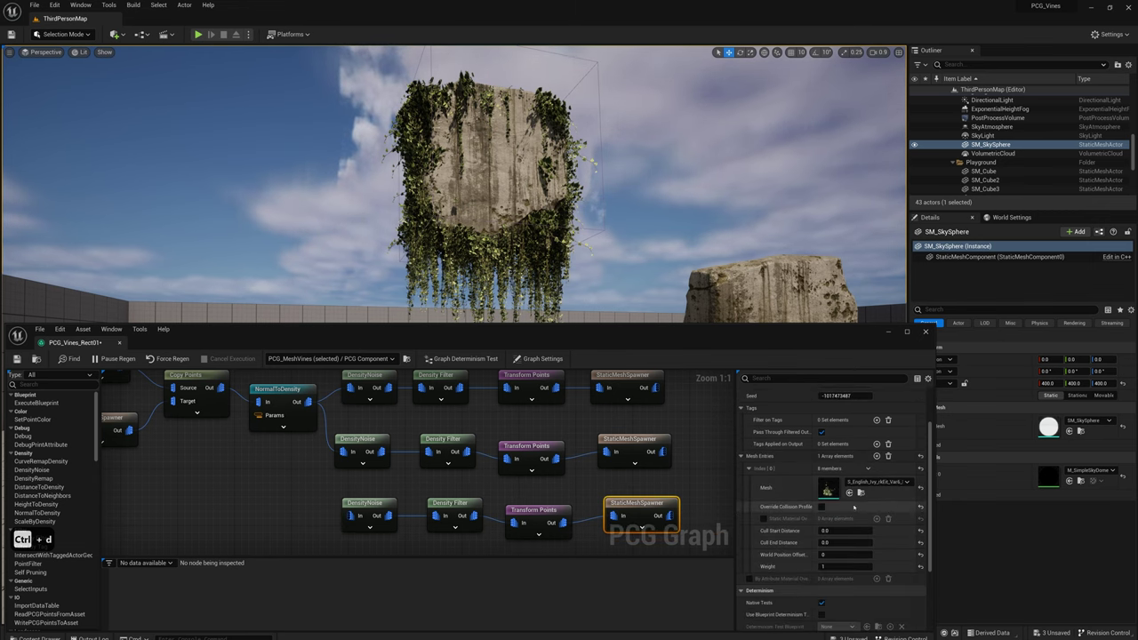
pyautogui.click(879, 482)
pyautogui.scroll(-3, 911, 436)
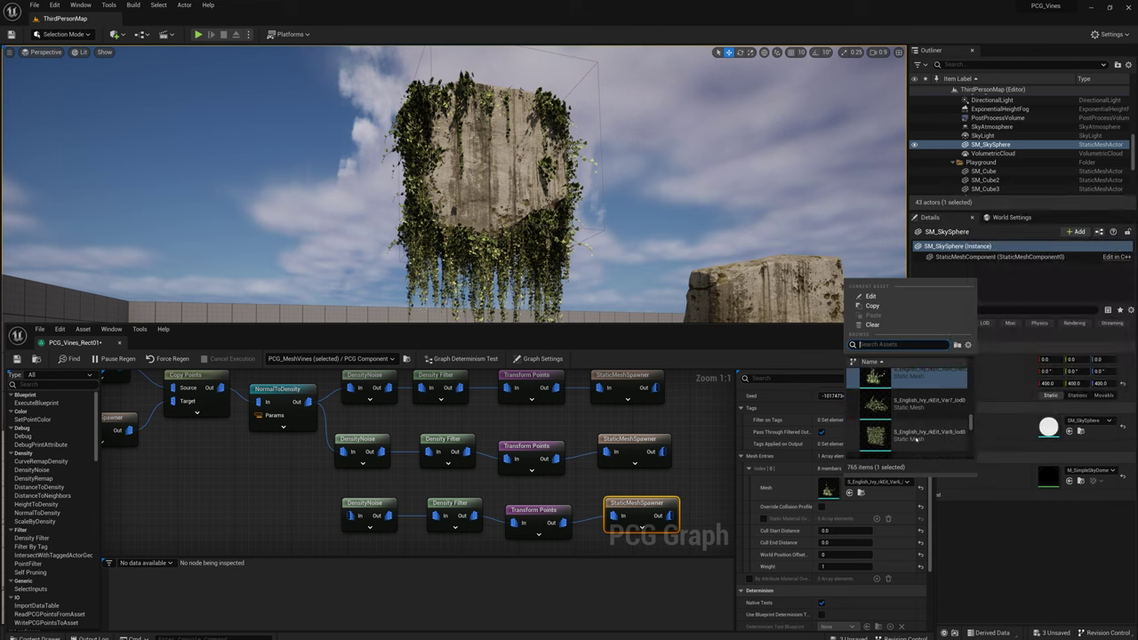
pyautogui.scroll(3, 925, 438)
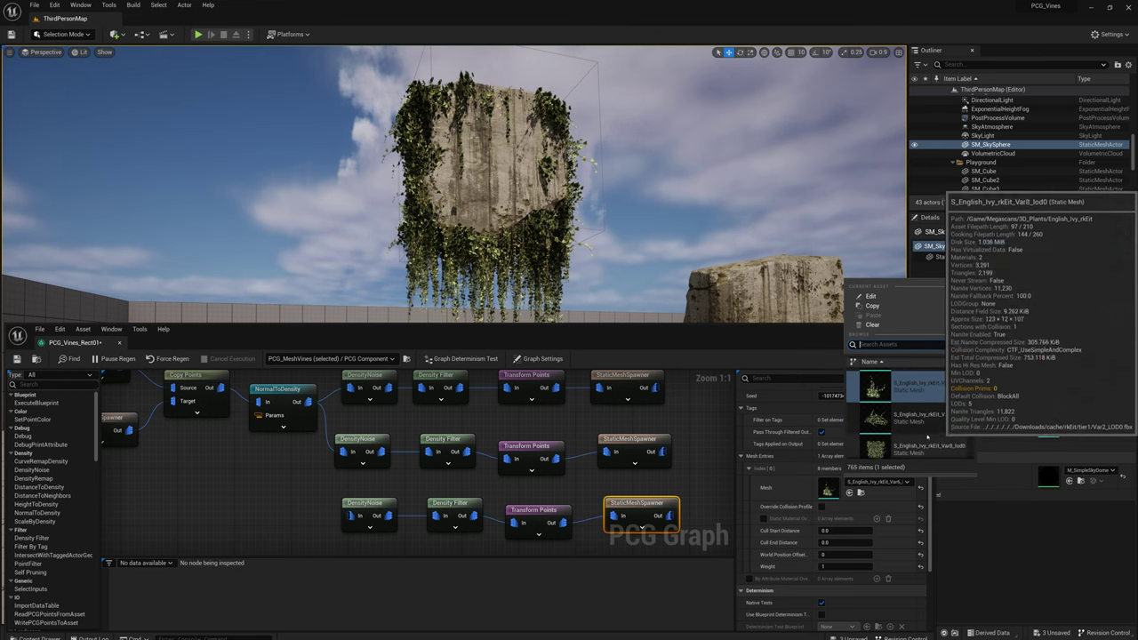
pyautogui.click(785, 397)
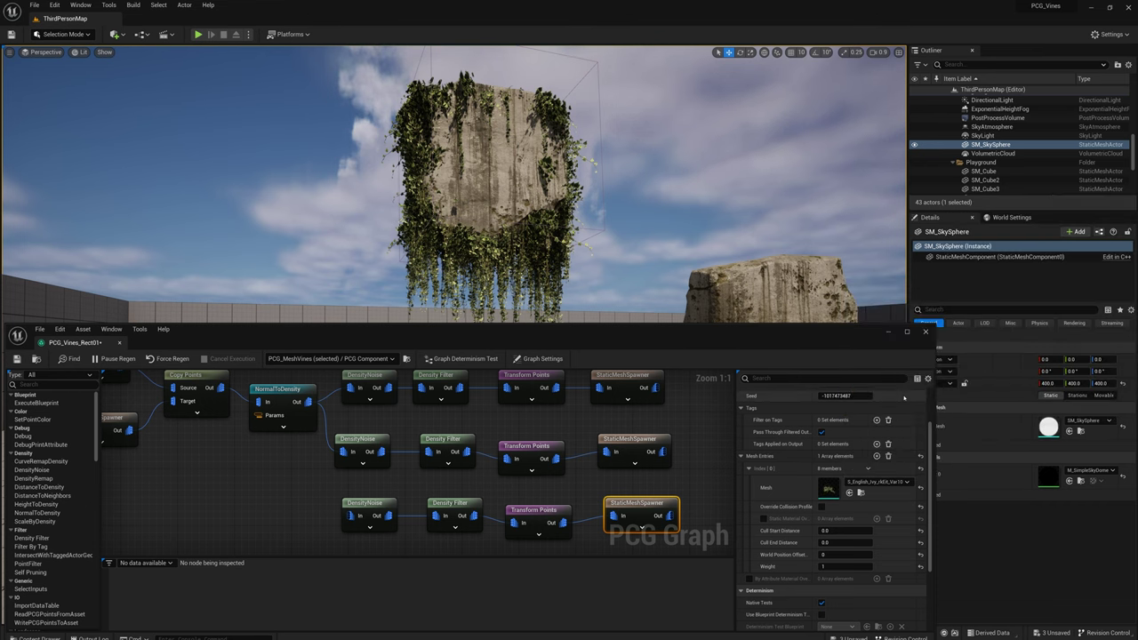
# Detach the third StaticMeshSpawner, enable debug on the third Transform Points, and connect NormalToDensity's output to the third DensityNoise
pyautogui.keyDown('alt'); pyautogui.click(591, 520); pyautogui.keyUp('alt')
pyautogui.moveTo(613, 483); pyautogui.dragTo(610, 456, button='right')
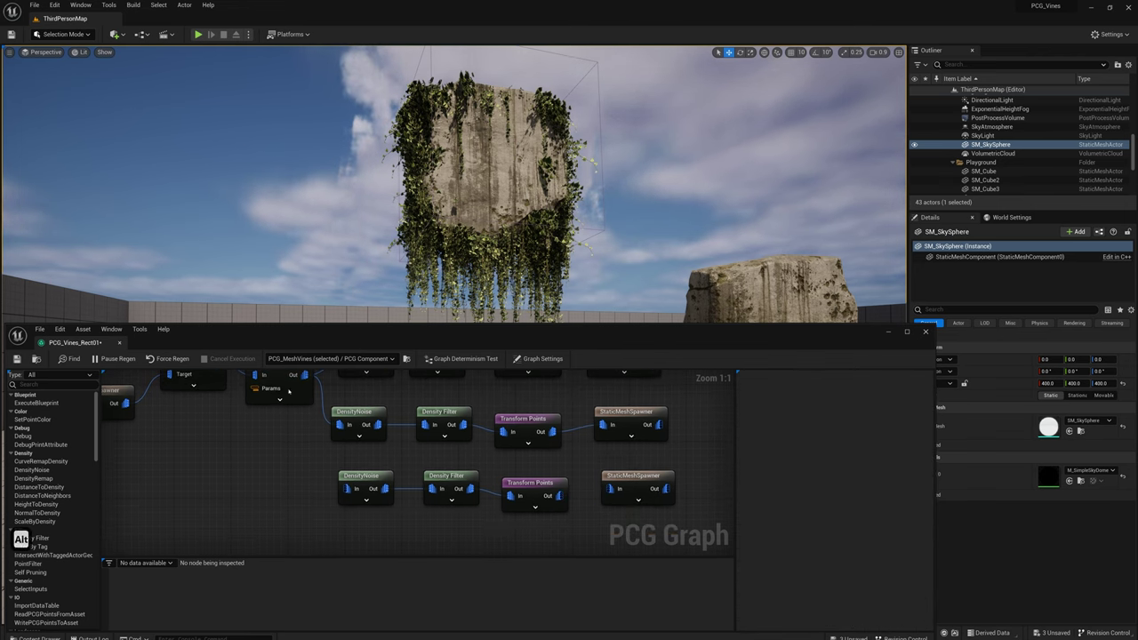
pyautogui.click(534, 486)
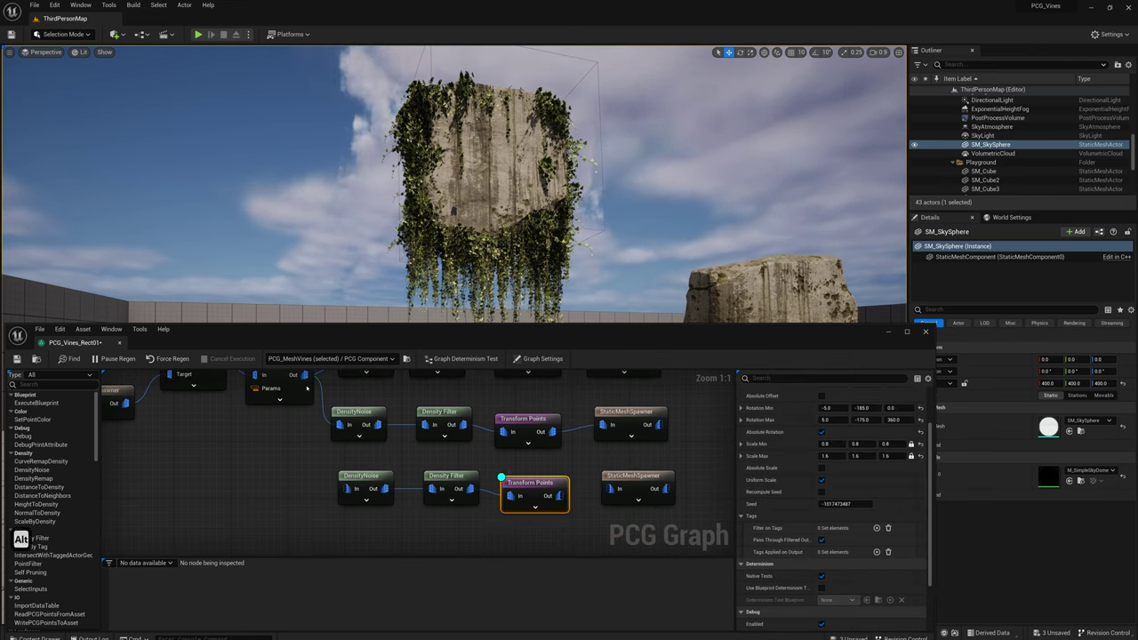
pyautogui.moveTo(336, 459); pyautogui.dragTo(336, 479, button='right')
pyautogui.moveTo(336, 479); pyautogui.dragTo(341, 509)
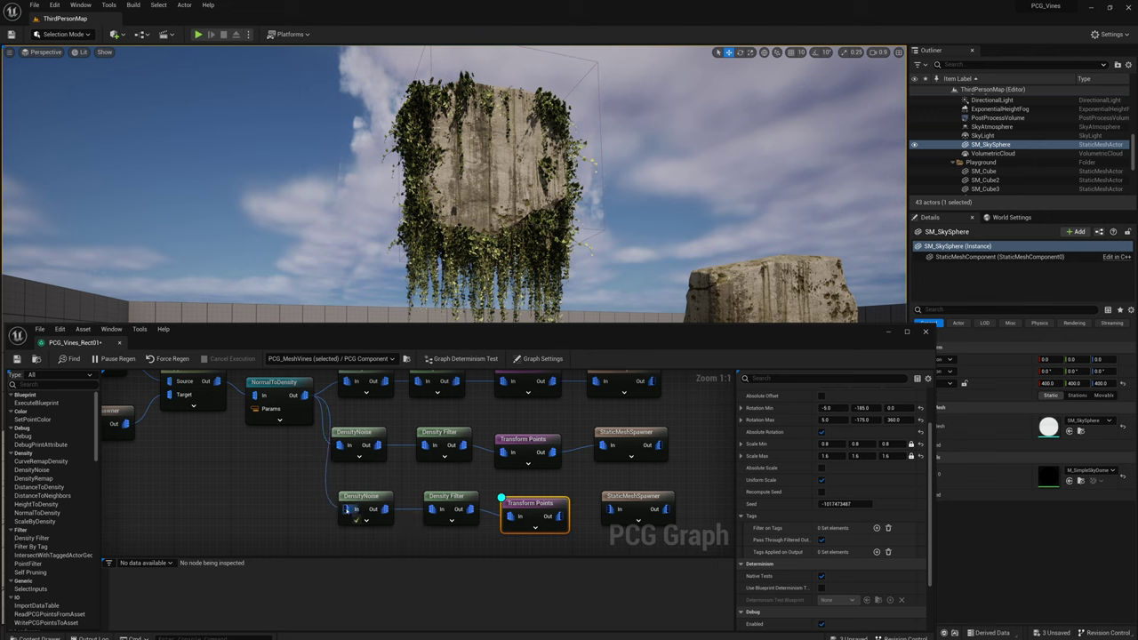
# Change the third DensityNoise's Seed to vary the third branch's point distribution
pyautogui.click(367, 498)
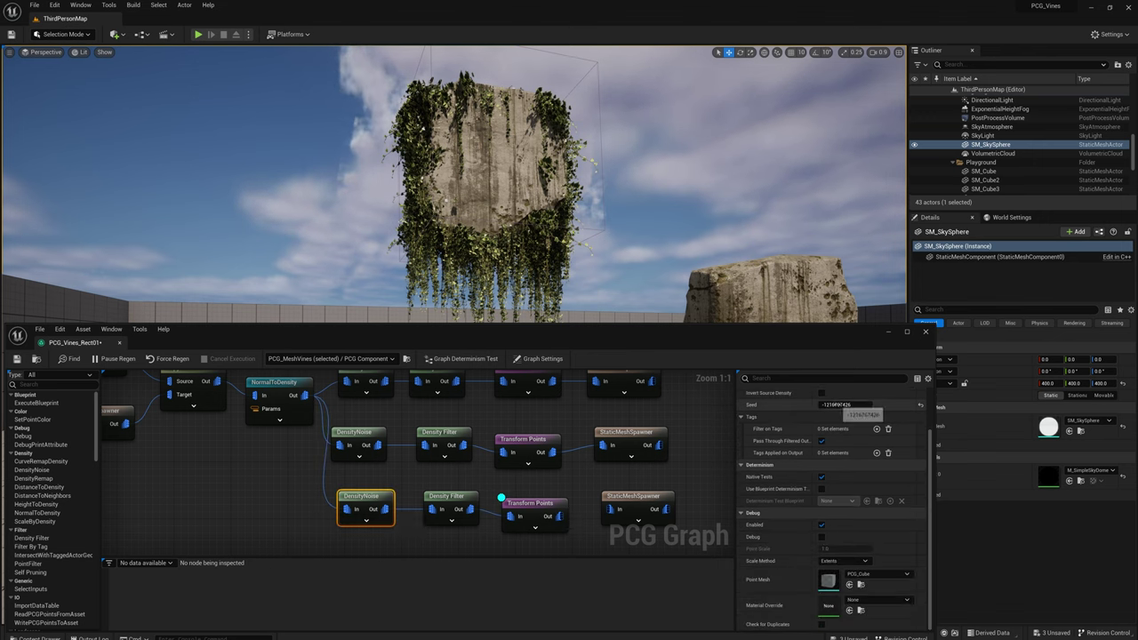
pyautogui.scroll(2, 833, 439)
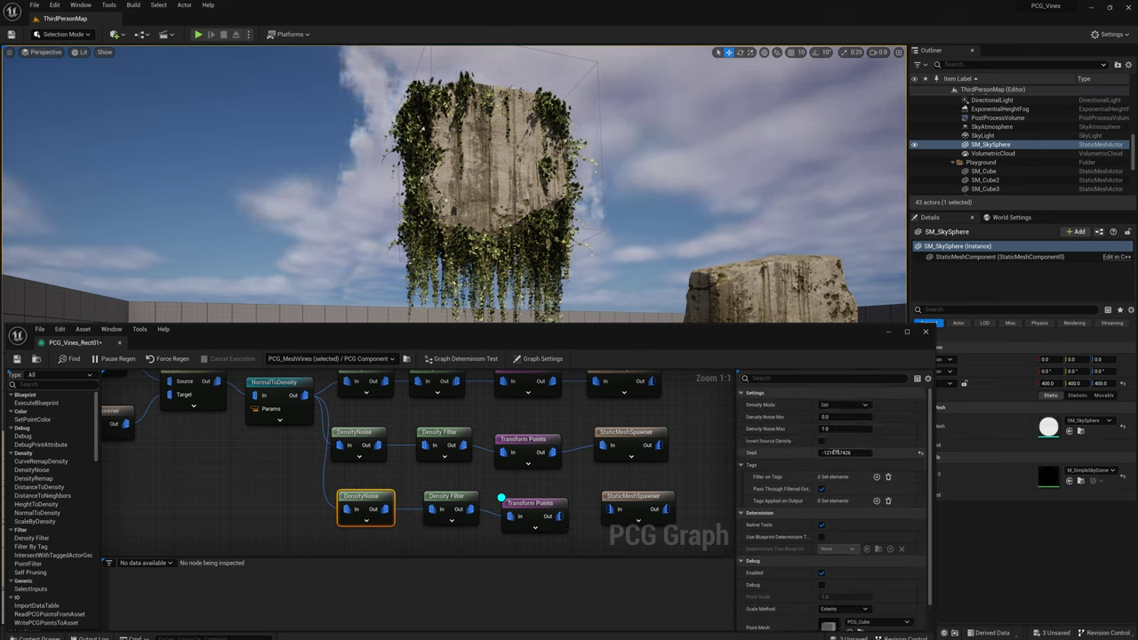
pyautogui.moveTo(843, 453); pyautogui.dragTo(828, 454)
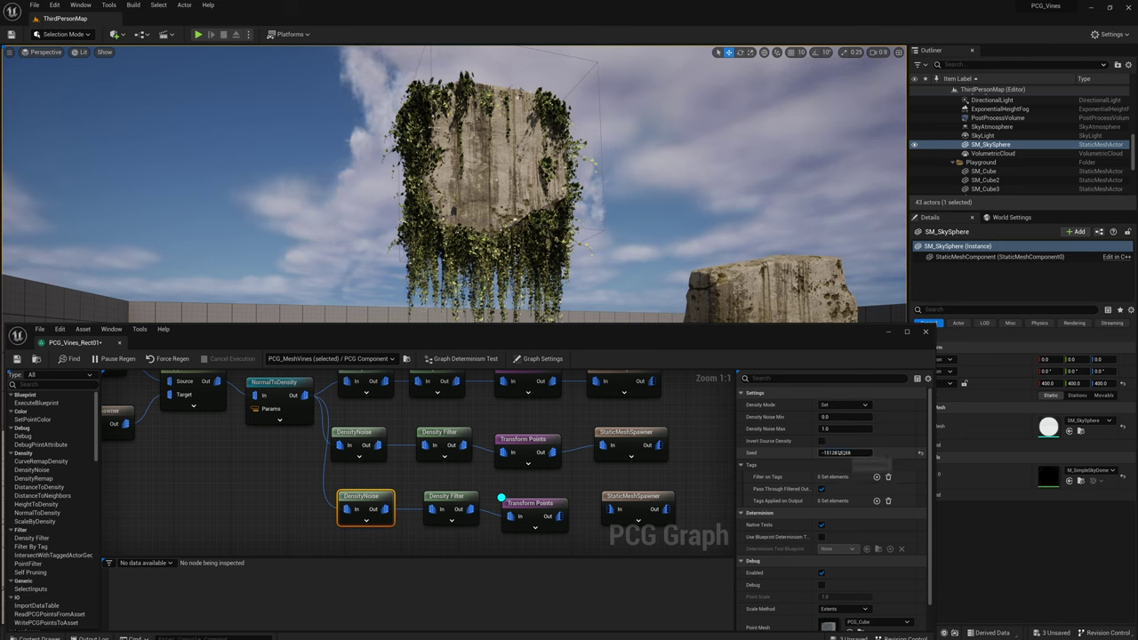
# Tune the third Density Filter's Lower Bound, trying 0.85 and inspecting the third Transform Points' data before adjusting it again
pyautogui.click(439, 500)
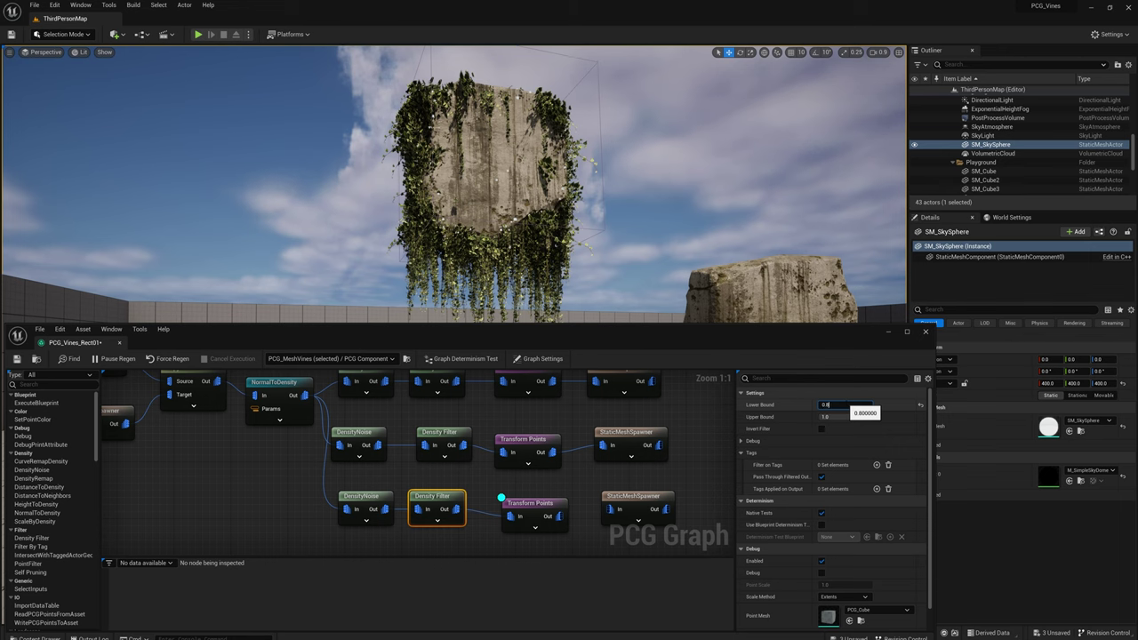
pyautogui.click(530, 501)
pyautogui.press('a')
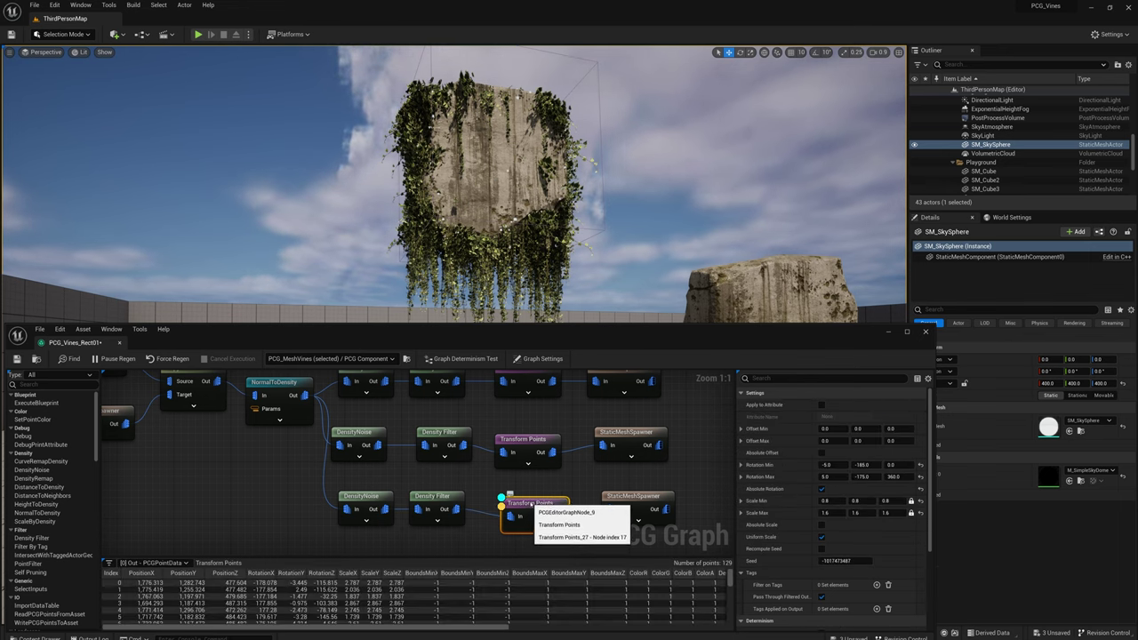
pyautogui.click(452, 495)
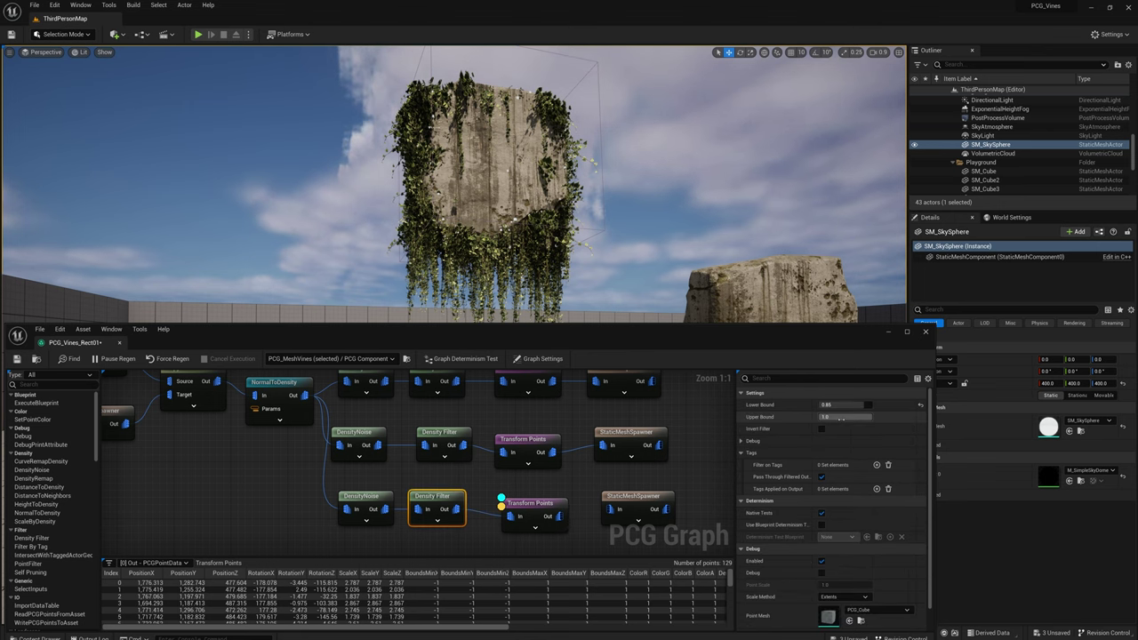
pyautogui.write('8')
pyautogui.press('Return')
# Turn off debug and inspection on the third Transform Points, connect it to the Var10 ivy StaticMeshSpawner and align it in the row
pyautogui.click(531, 516)
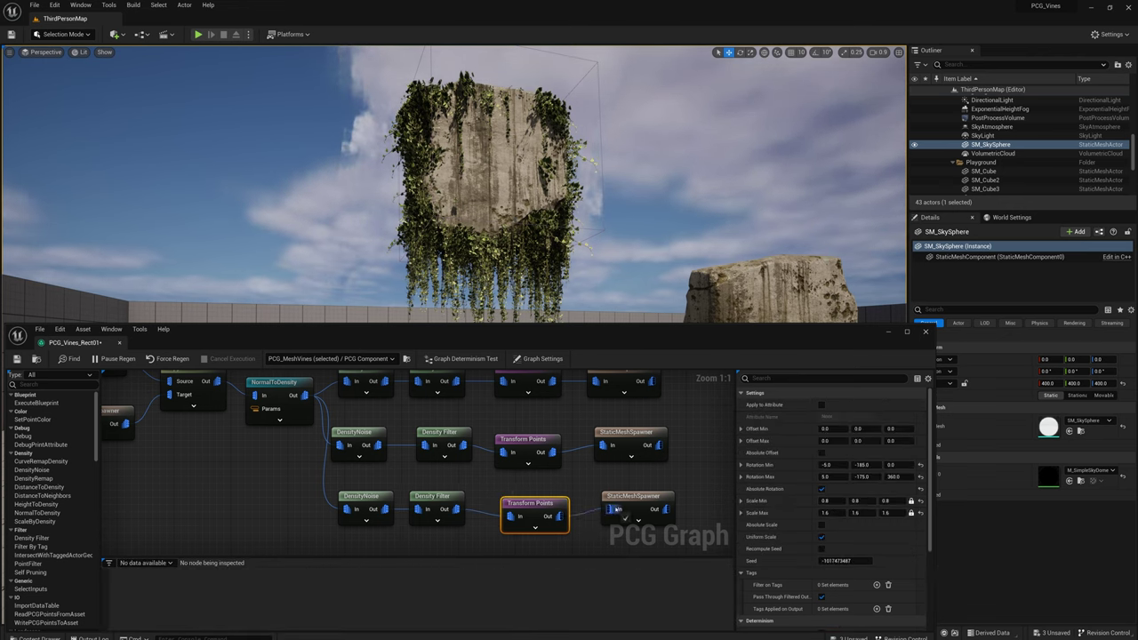
pyautogui.moveTo(615, 509); pyautogui.dragTo(613, 510)
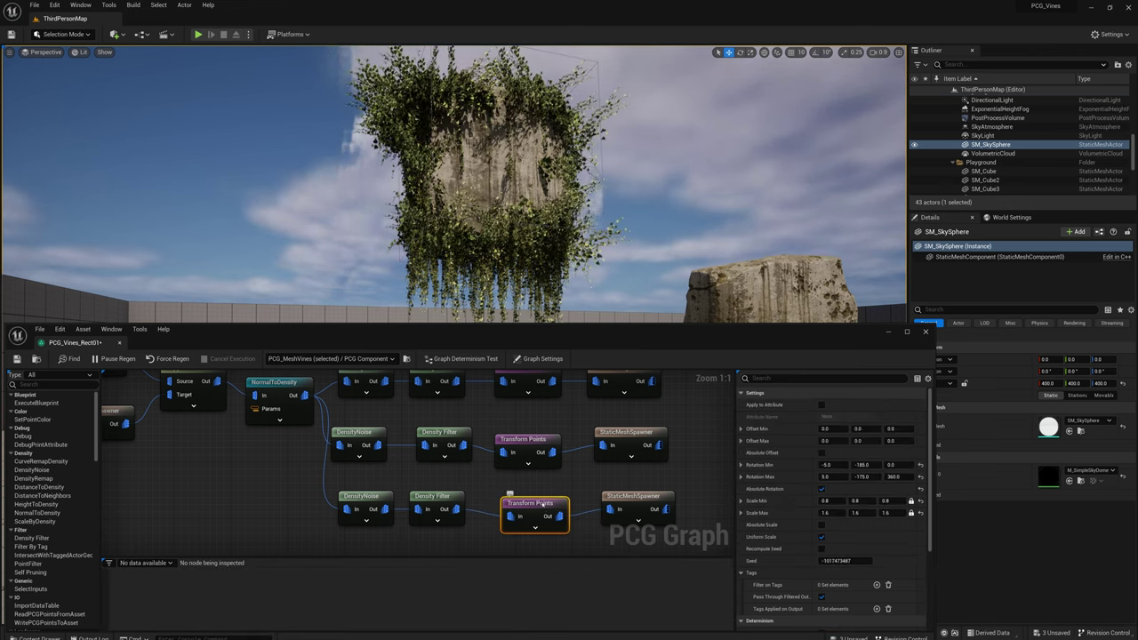
pyautogui.moveTo(543, 504); pyautogui.dragTo(535, 497)
# Set the third Transform Points' Y rotation to a minimum of -95 and a maximum of -80
pyautogui.moveTo(543, 222); pyautogui.dragTo(524, 242, button='right')
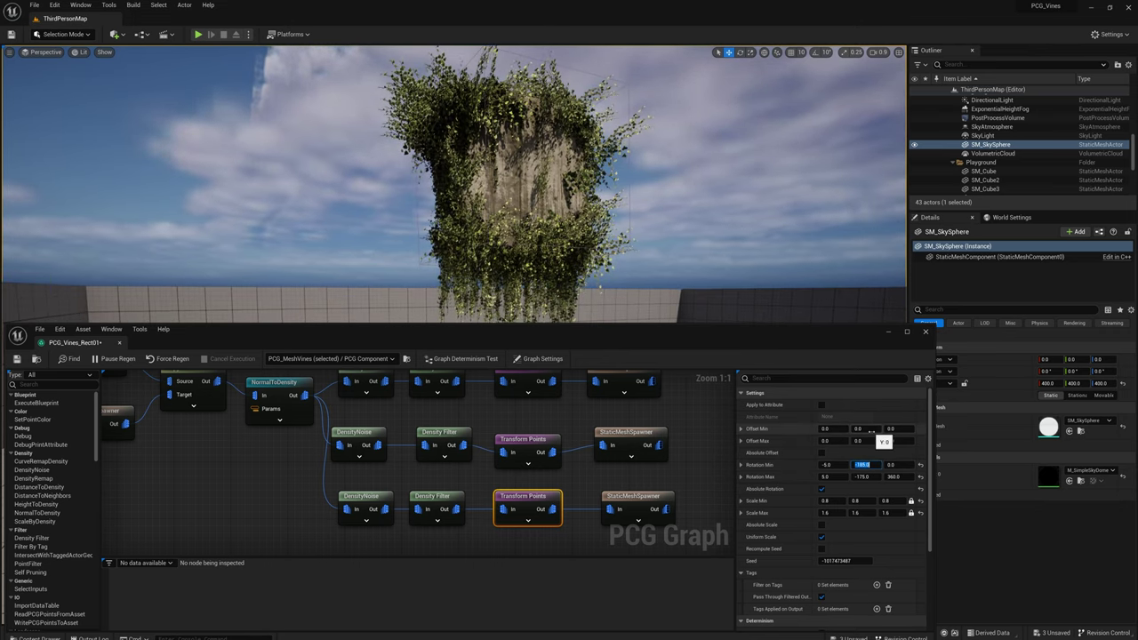
pyautogui.write('-90')
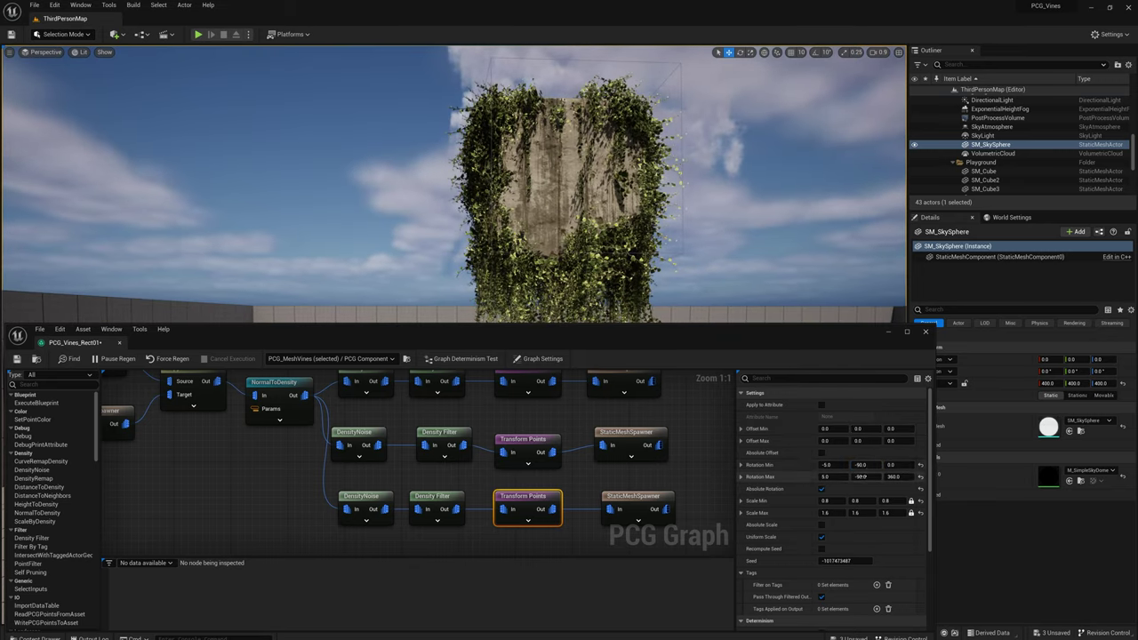
pyautogui.write('-95')
pyautogui.press('Tab')
pyautogui.write('-80')
pyautogui.press('Return')
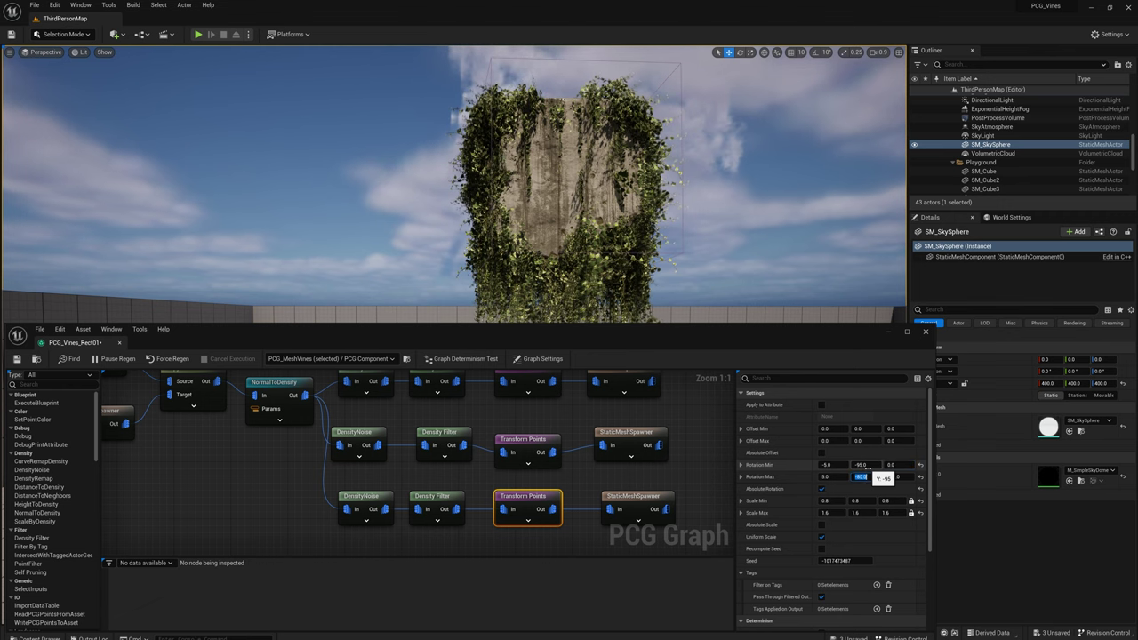
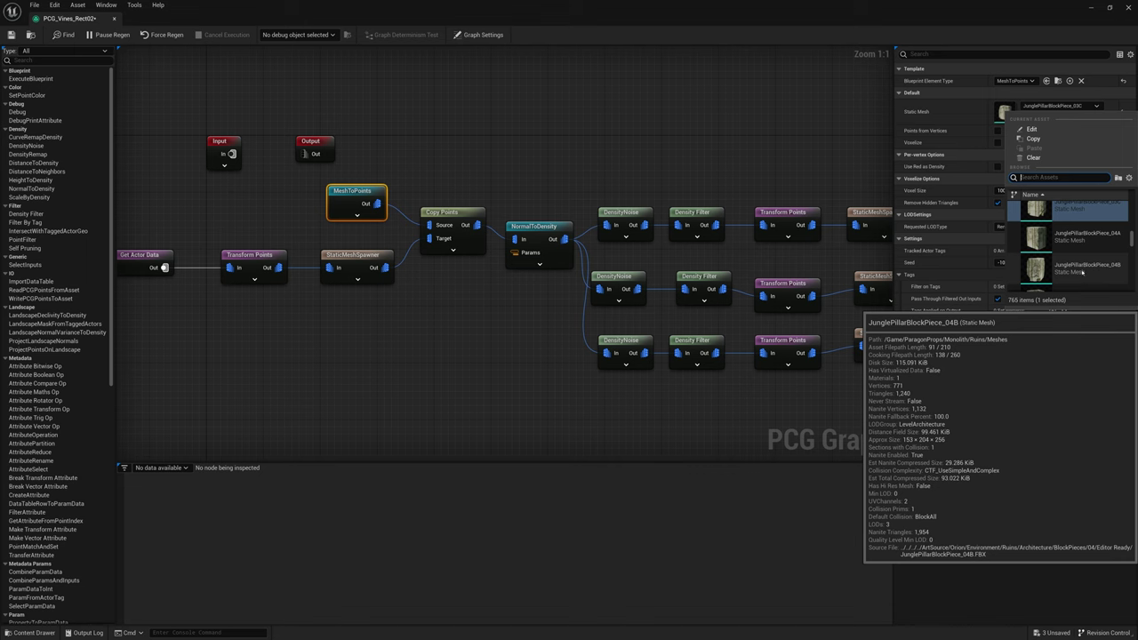
# Set the MeshToPoints static mesh in PCG_Vines_Rect02 to JunglePillarBlockPiece_04B and close the graph
pyautogui.click(423, 312)
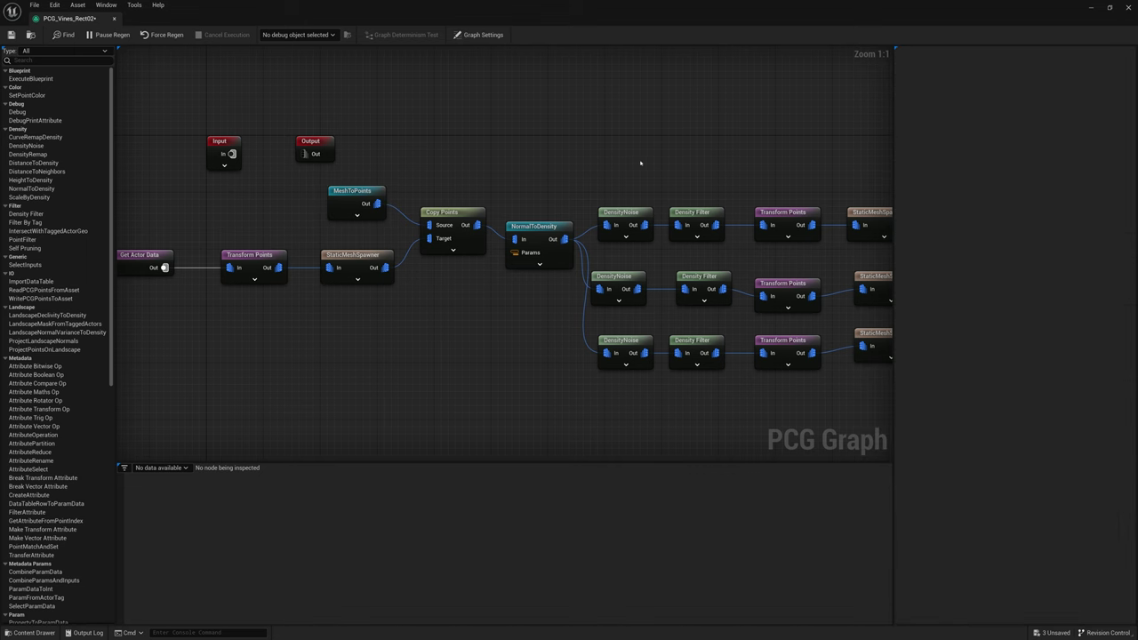
pyautogui.moveTo(640, 164); pyautogui.dragTo(559, 182, button='right')
pyautogui.middleClick(63, 21)
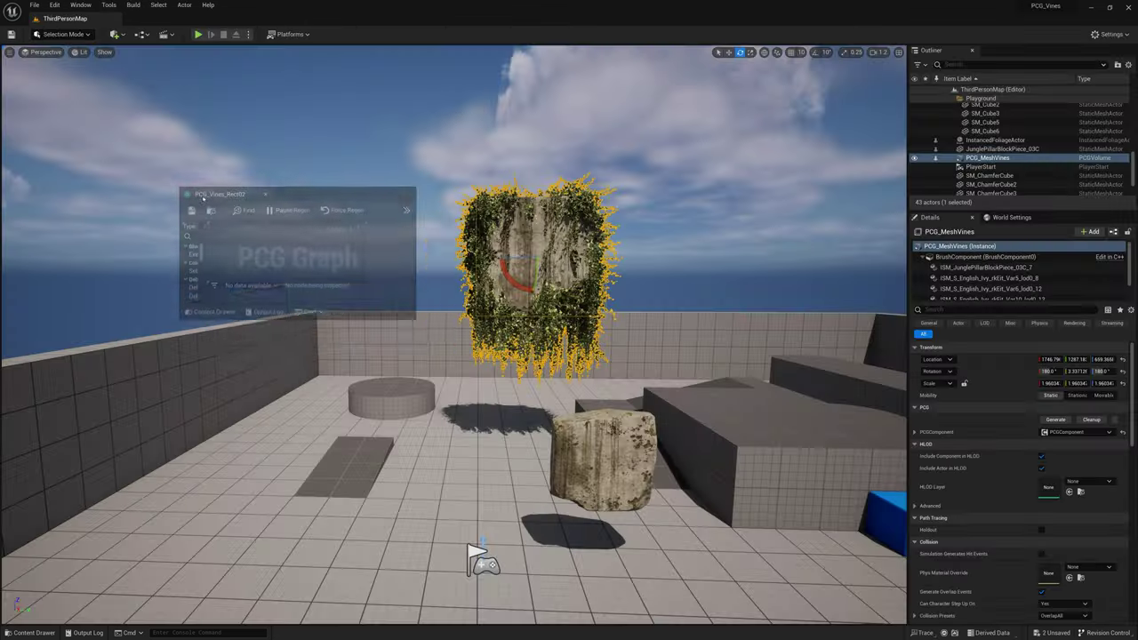
# Place the PCG_Vines_Rect02 graph from the project's PCG folder into the level near the player start
pyautogui.moveTo(614, 364); pyautogui.dragTo(661, 400, button='right')
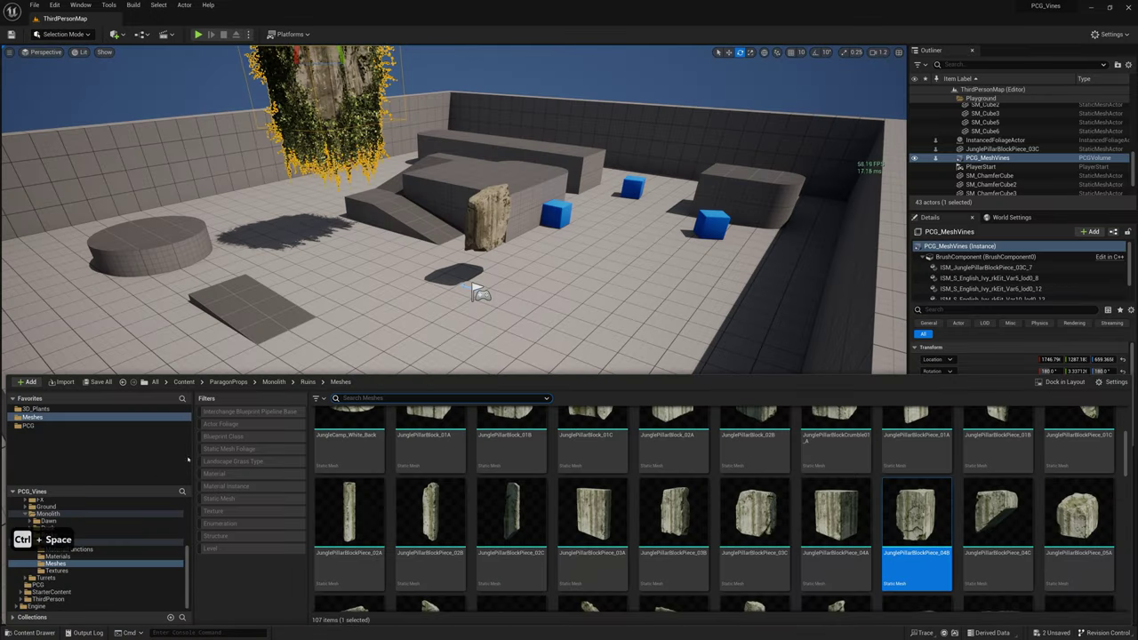
pyautogui.click(28, 426)
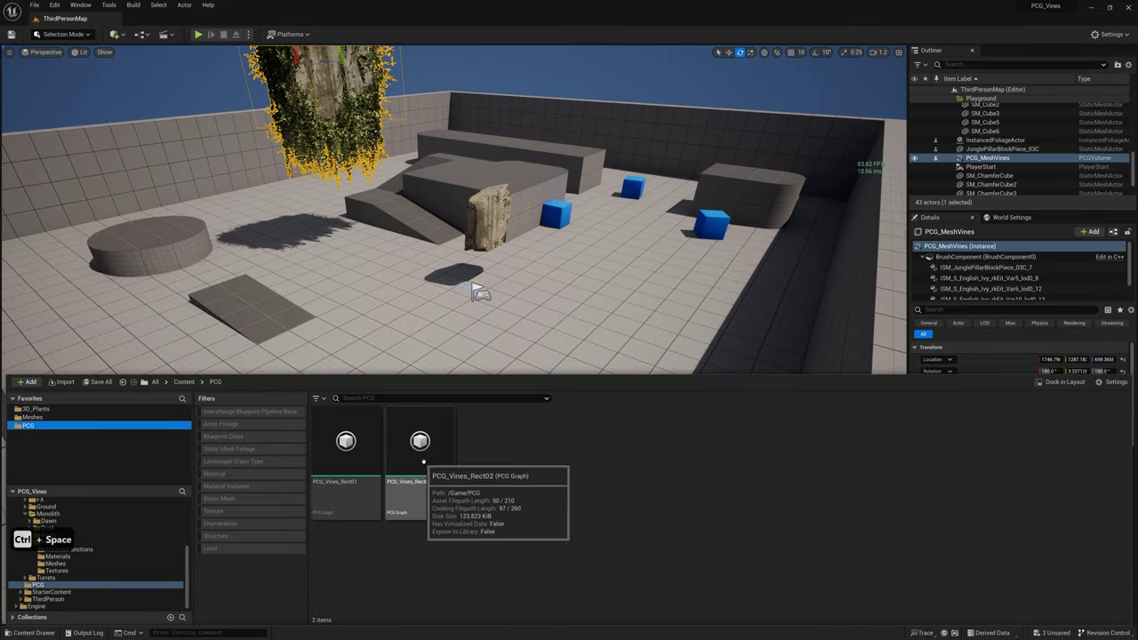
pyautogui.moveTo(420, 444); pyautogui.dragTo(471, 311)
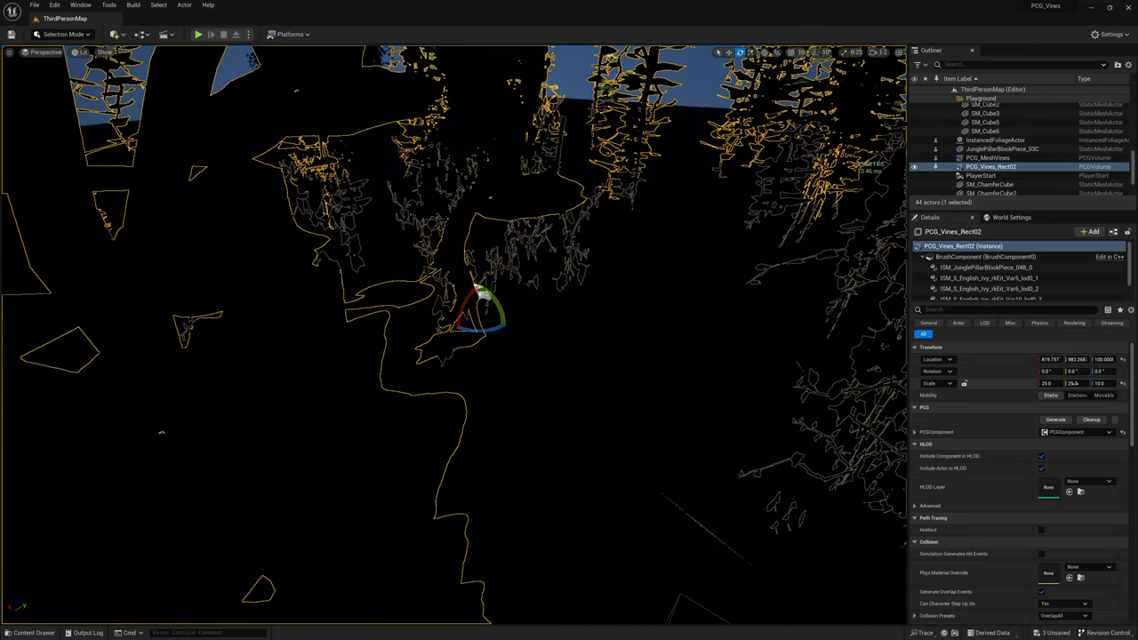
# Reset the PCG_Vines_Rect02 volume's scale to 1.0 on all axes
pyautogui.click(1124, 384)
pyautogui.press('w')
pyautogui.moveTo(731, 320); pyautogui.dragTo(728, 267, button='right')
pyautogui.press('r')
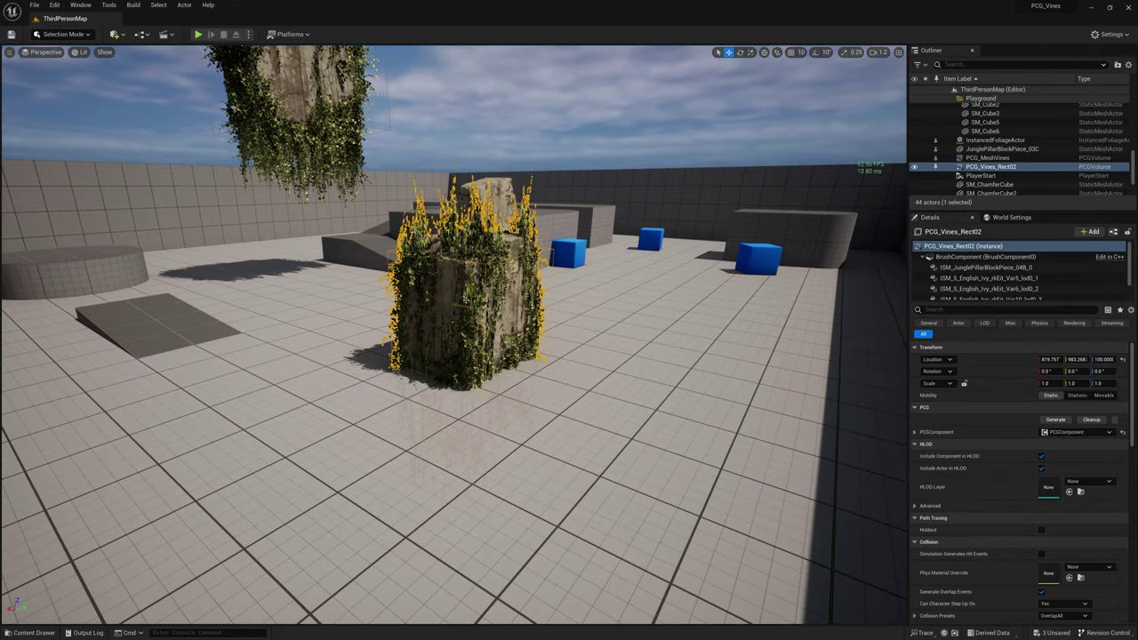
# Raise the PCG_Vines_Rect02 volume well above the floor, to a Z location of about 450
pyautogui.press('s')
pyautogui.moveTo(465, 255); pyautogui.dragTo(476, 189, button='right')
pyautogui.press('w')
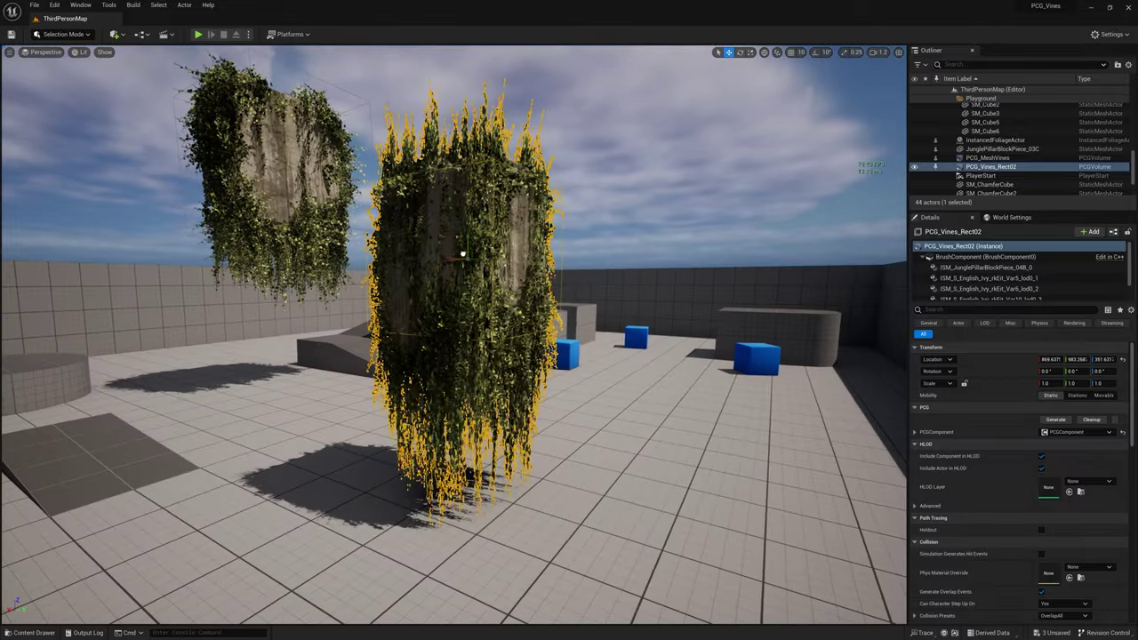
pyautogui.moveTo(463, 255); pyautogui.dragTo(495, 175)
# Examine the vine coverage on the raised block from several angles and distances
pyautogui.click(653, 172)
pyautogui.press('e')
pyautogui.moveTo(613, 401); pyautogui.dragTo(707, 342, button='right')
pyautogui.press('w')
pyautogui.press('a')
pyautogui.scroll(-8, 702, 361)
pyautogui.scroll(3, 722, 363)
pyautogui.press('a')
pyautogui.press('s')
pyautogui.press('d')
pyautogui.press('s')
# Open the PCG_Vines_Rect02 graph and disconnect the second and third vine branches from their Static Mesh Spawners
pyautogui.click(429, 463)
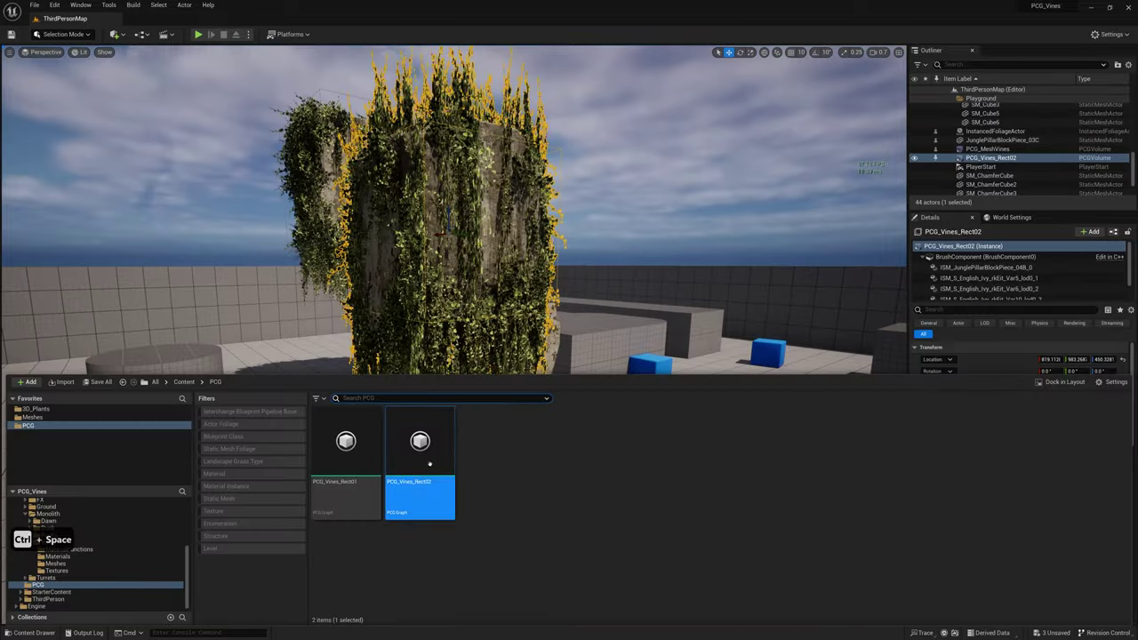
pyautogui.doubleClick(430, 464)
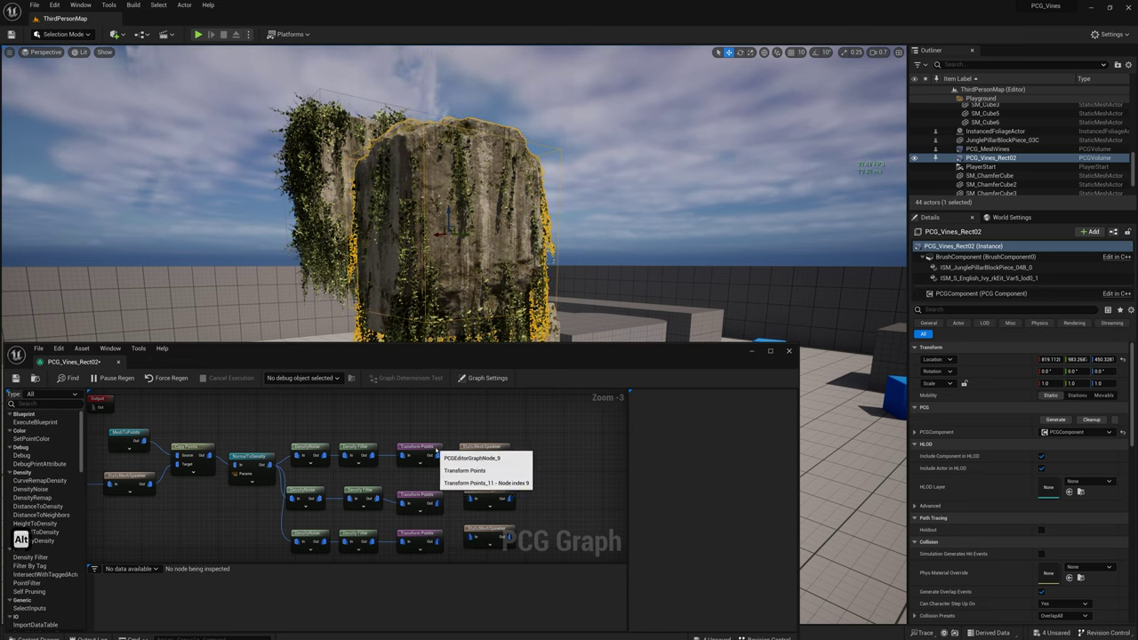
# Set the first branch's Transform Points rotation range to X -2 to 2 and Y -182 to -178, and save the graph
pyautogui.click(427, 453)
pyautogui.moveTo(470, 442); pyautogui.dragTo(476, 413, button='right')
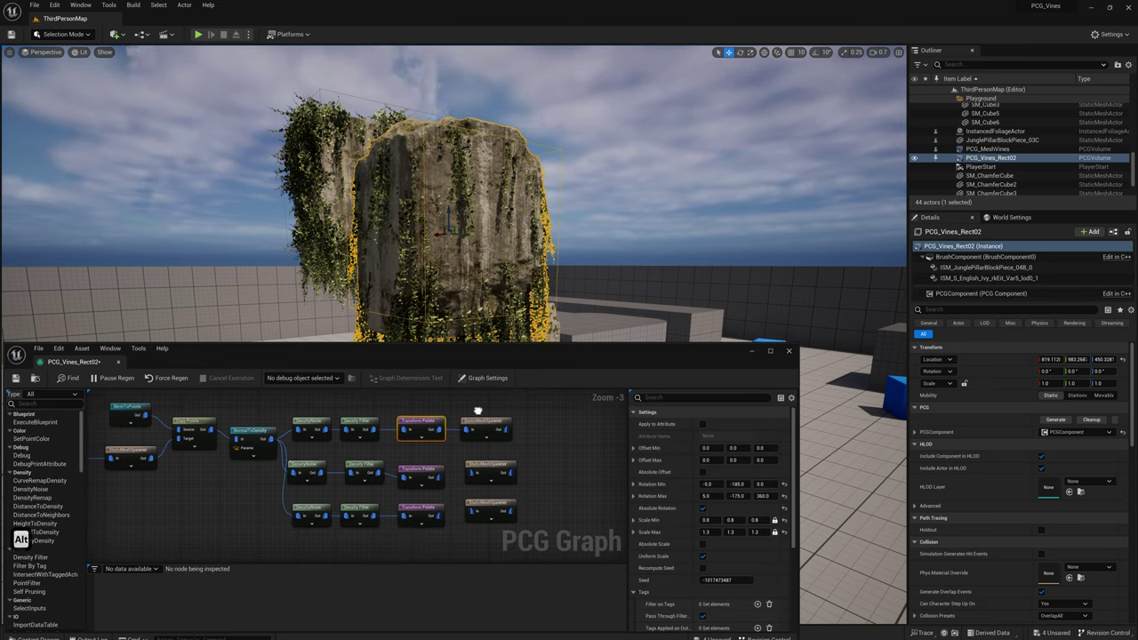
pyautogui.click(647, 256)
pyautogui.moveTo(647, 258)
pyautogui.keyDown('alt'); pyautogui.mouseDown()
pyautogui.moveTo(635, 302)
pyautogui.moveTo(542, 253)
pyautogui.moveTo(498, 267)
pyautogui.moveTo(427, 116)
pyautogui.moveTo(351, 96)
pyautogui.mouseUp(); pyautogui.keyUp('alt')
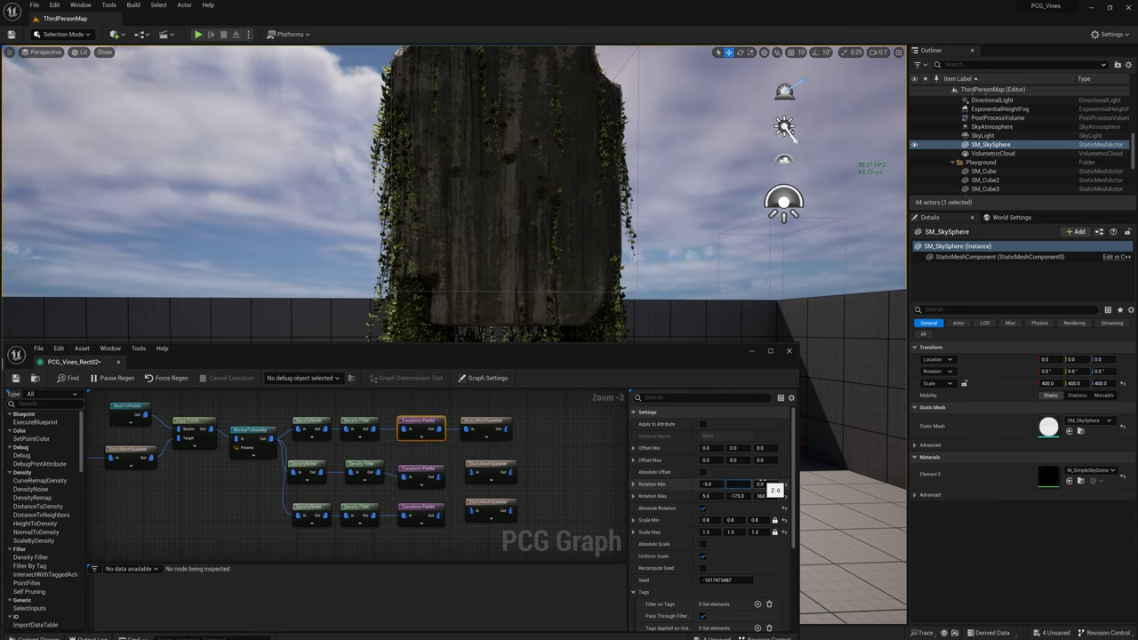
pyautogui.press('Tab')
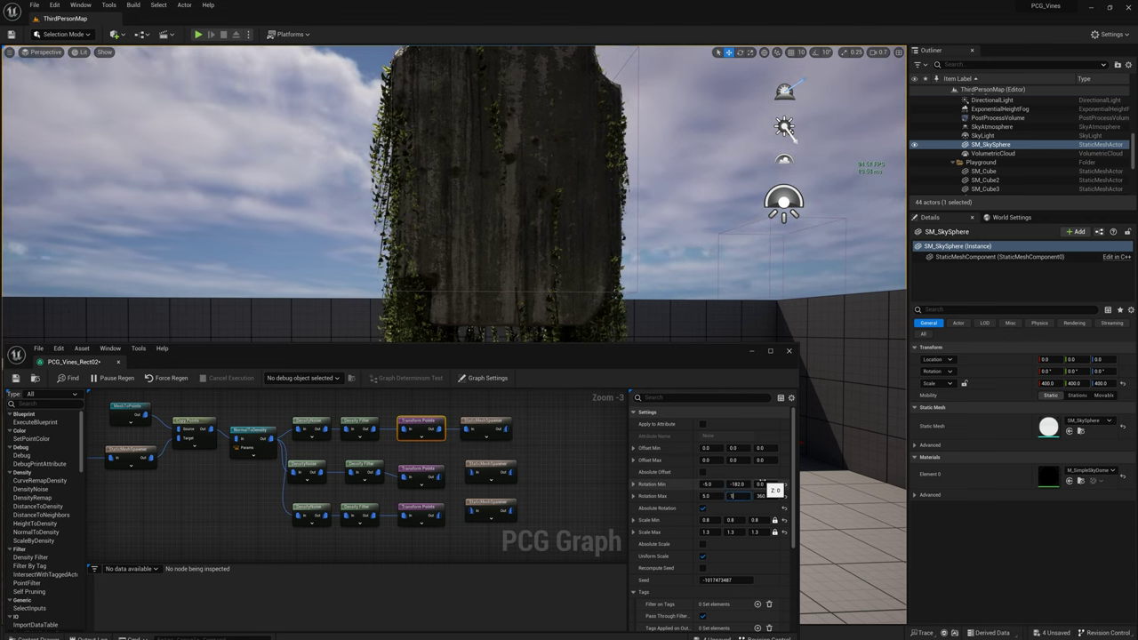
pyautogui.moveTo(621, 201)
pyautogui.mouseDown(button='right')
pyautogui.moveTo(685, 205)
pyautogui.moveTo(391, 213)
pyautogui.mouseUp(button='right')
pyautogui.scroll(-5, 621, 201)
pyautogui.moveTo(812, 423); pyautogui.dragTo(811, 423, button='right')
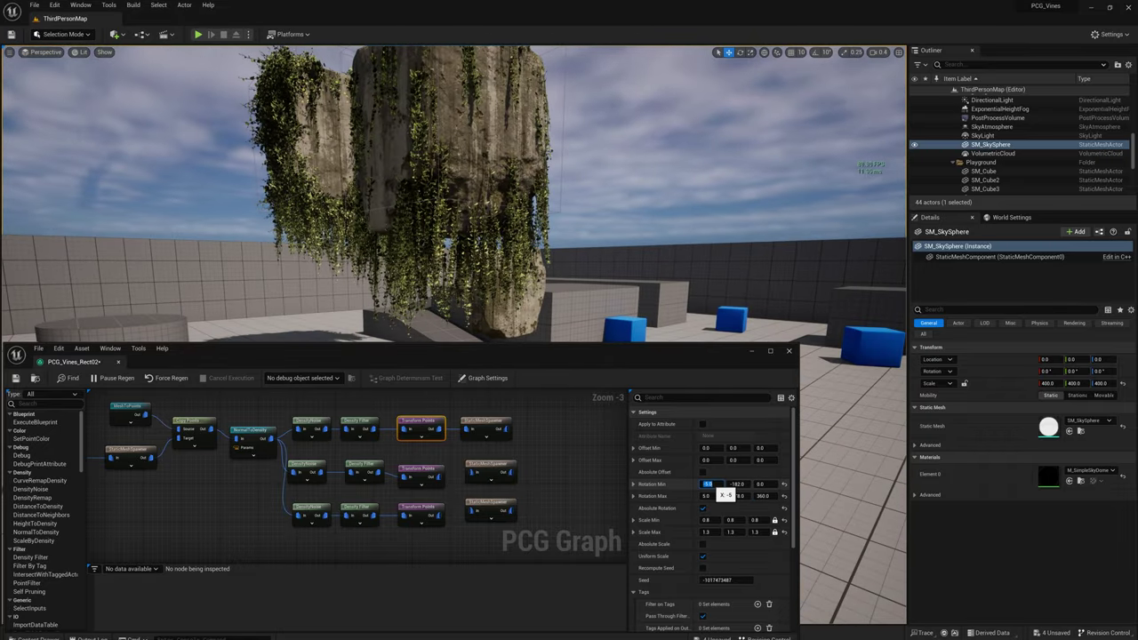
pyautogui.click(17, 380)
# Disconnect the first vine branch from its Static Mesh Spawner and connect the second branch's Transform Points to its own spawner
pyautogui.moveTo(214, 240); pyautogui.dragTo(151, 230, button='right')
pyautogui.scroll(3, 213, 240)
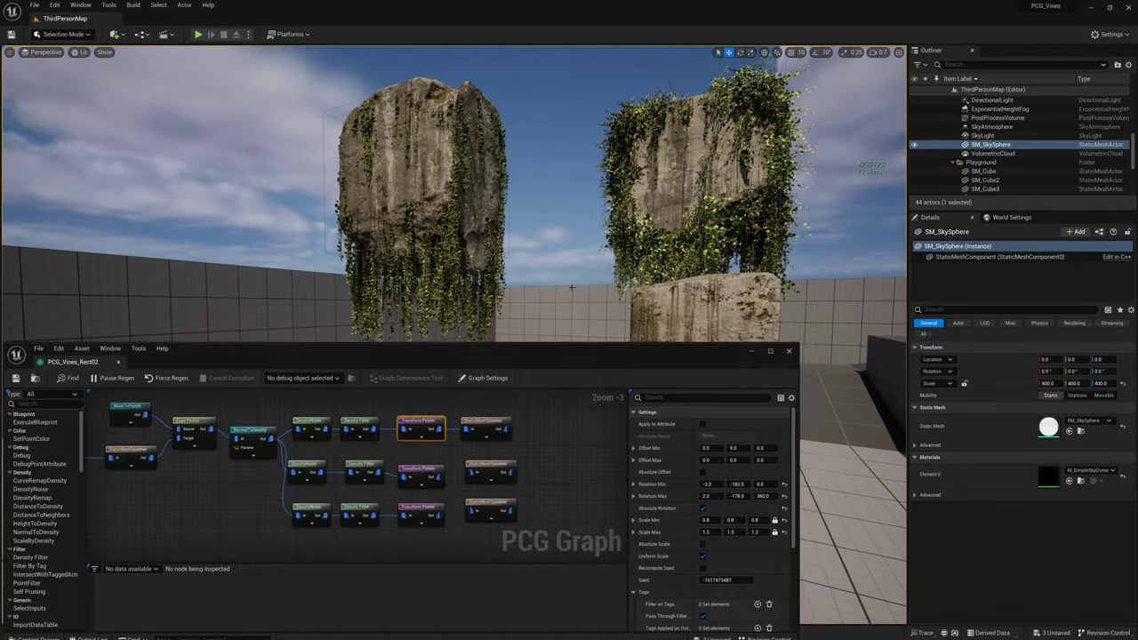
pyautogui.moveTo(511, 349); pyautogui.dragTo(522, 361)
pyautogui.moveTo(525, 294); pyautogui.dragTo(600, 295, button='right')
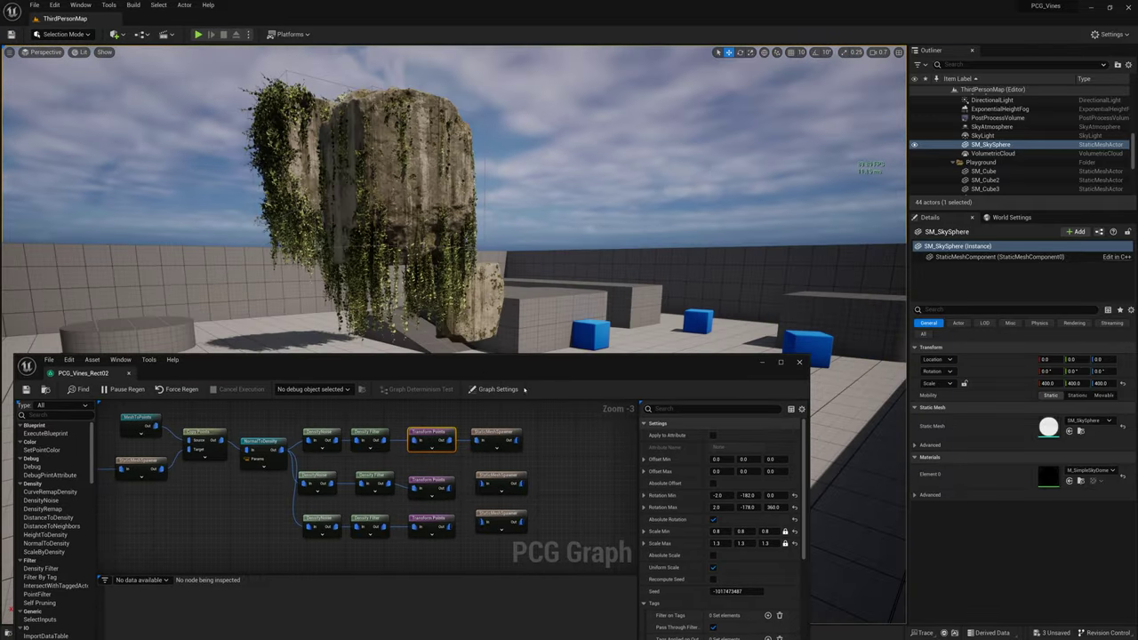
pyautogui.keyDown('alt'); pyautogui.click(459, 441); pyautogui.keyUp('alt')
pyautogui.moveTo(448, 488); pyautogui.dragTo(483, 484)
pyautogui.moveTo(524, 294)
pyautogui.mouseDown(button='right')
pyautogui.moveTo(498, 291)
pyautogui.moveTo(524, 294)
pyautogui.mouseUp(button='right')
pyautogui.moveTo(338, 288); pyautogui.dragTo(338, 287, button='right')
# Set the second branch's Transform Points X rotation to a minimum of -2 and a maximum of 2
pyautogui.click(432, 484)
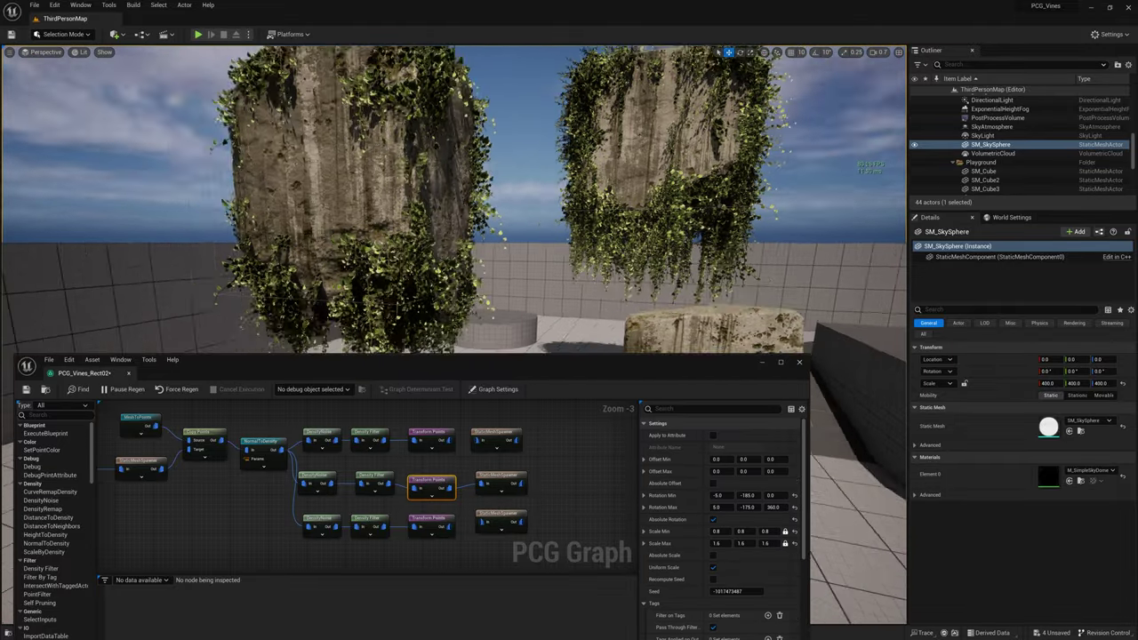
pyautogui.moveTo(525, 267); pyautogui.dragTo(613, 267, button='right')
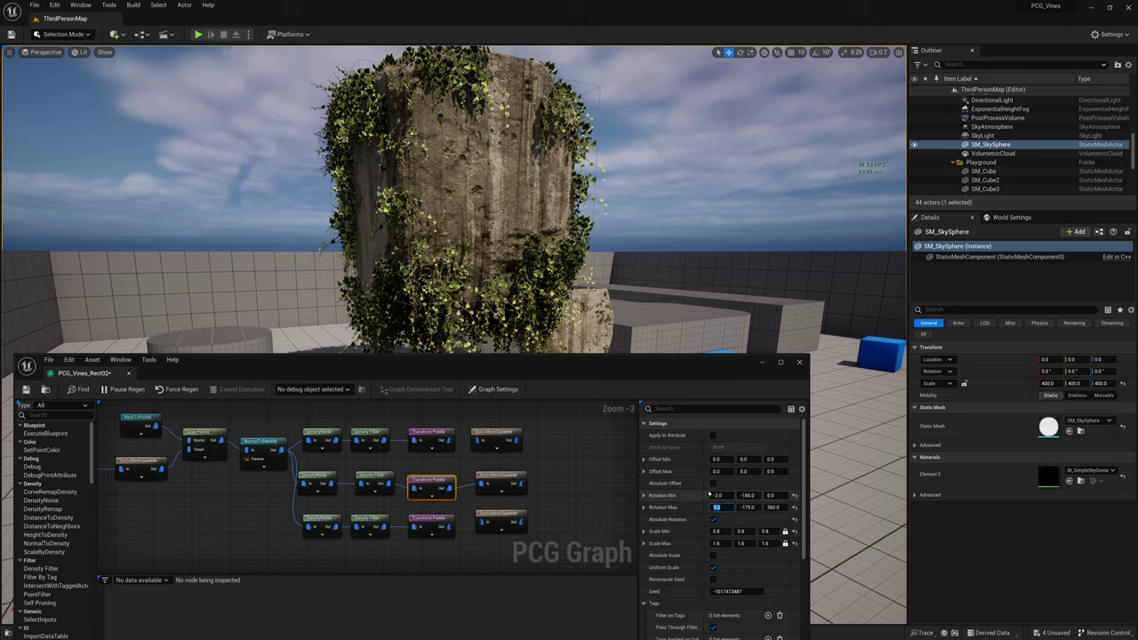
pyautogui.moveTo(489, 344); pyautogui.dragTo(489, 344, button='right')
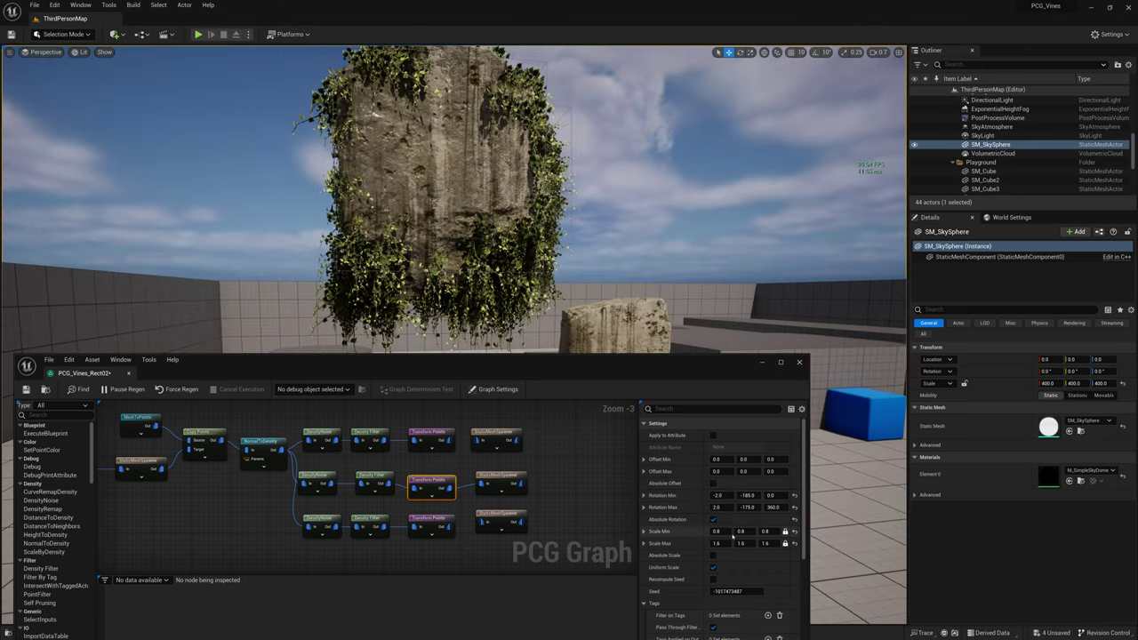
# Disconnect the second vine branch from its Static Mesh Spawner and connect the third branch's Transform Points to its own spawner
pyautogui.click(373, 477)
pyautogui.moveTo(534, 267); pyautogui.dragTo(534, 267, button='right')
pyautogui.keyDown('alt'); pyautogui.click(450, 488); pyautogui.keyUp('alt')
pyautogui.moveTo(450, 526); pyautogui.dragTo(481, 522)
pyautogui.moveTo(533, 266); pyautogui.dragTo(534, 266, button='right')
pyautogui.keyDown('alt'); pyautogui.moveTo(489, 266); pyautogui.dragTo(489, 267); pyautogui.keyUp('alt')
# Set the third branch's Density Filter upper bound to 0.9 and reconnect the first and second branches to their Static Mesh Spawners
pyautogui.click(370, 526)
pyautogui.click(738, 448)
pyautogui.moveTo(489, 222)
pyautogui.mouseDown(button='right')
pyautogui.moveTo(569, 213)
pyautogui.moveTo(489, 222)
pyautogui.moveTo(507, 213)
pyautogui.mouseUp(button='right')
pyautogui.moveTo(449, 488); pyautogui.dragTo(485, 483)
pyautogui.moveTo(482, 441); pyautogui.dragTo(482, 442)
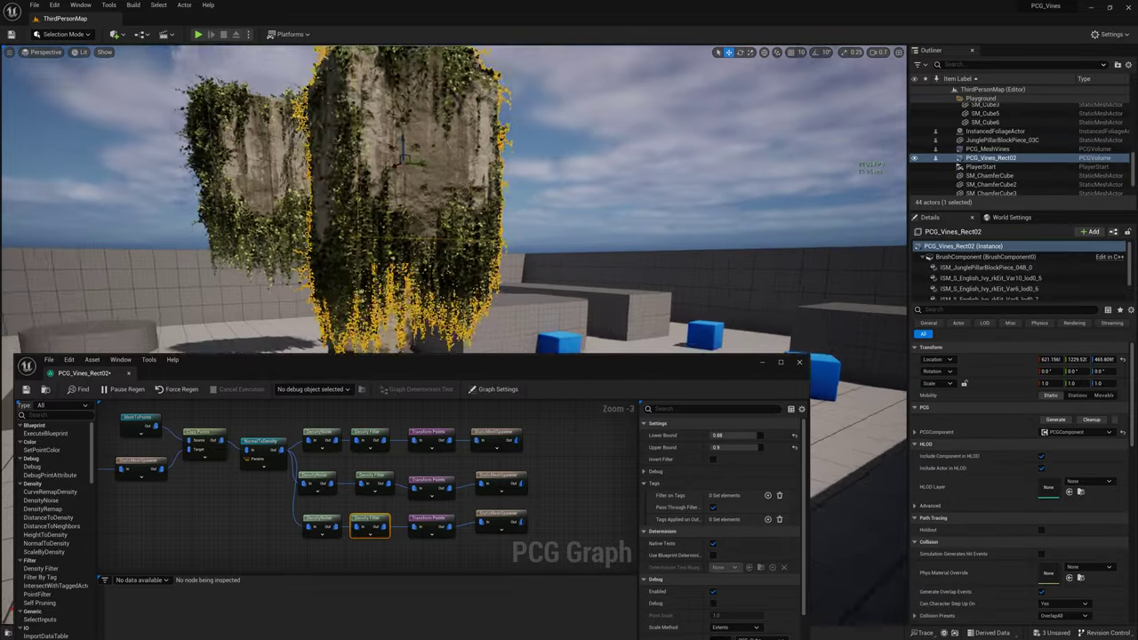
pyautogui.moveTo(489, 223); pyautogui.dragTo(534, 213, button='right')
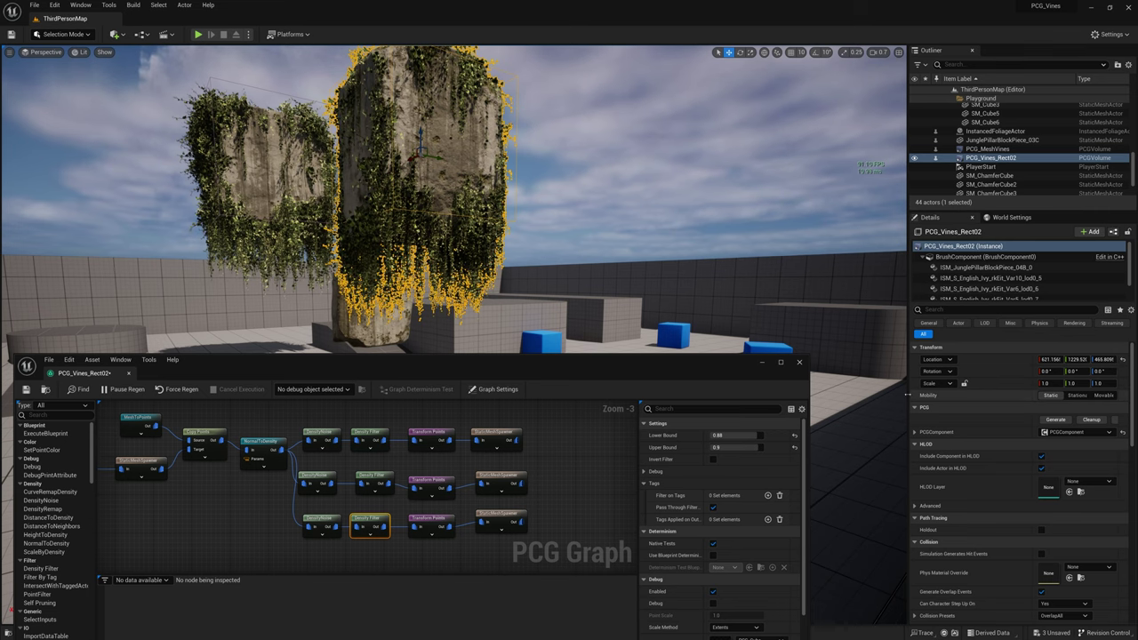
# Clean up and regenerate the PCGComponent of PCG_Vines_Rect02, and reselect the volume itself
pyautogui.moveTo(907, 394); pyautogui.dragTo(871, 394)
pyautogui.scroll(-1, 947, 276)
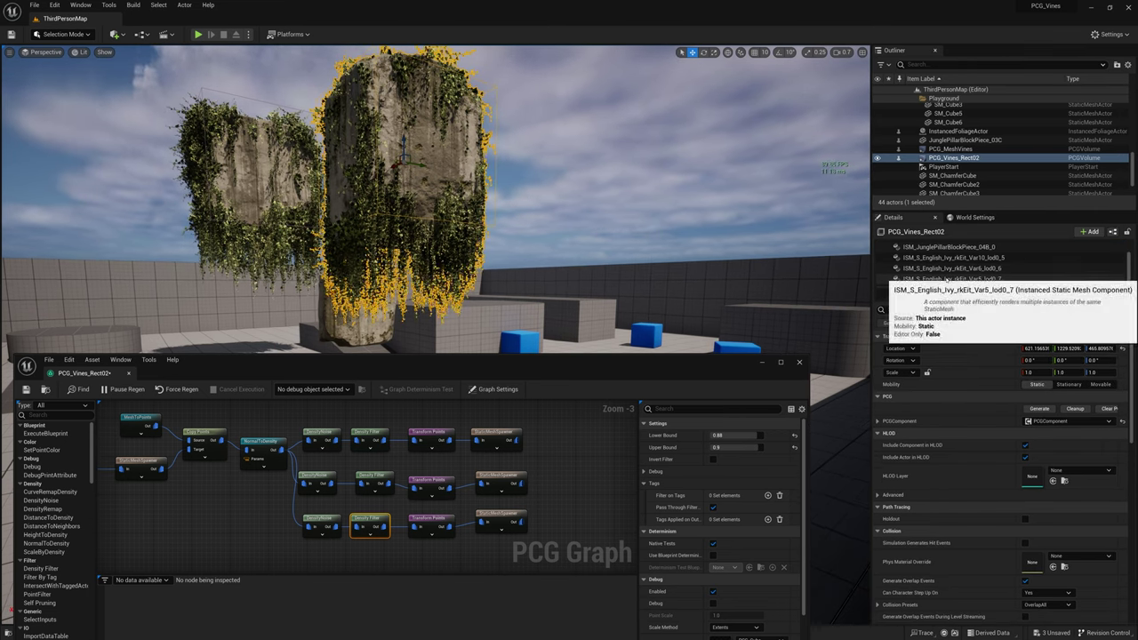
pyautogui.click(952, 295)
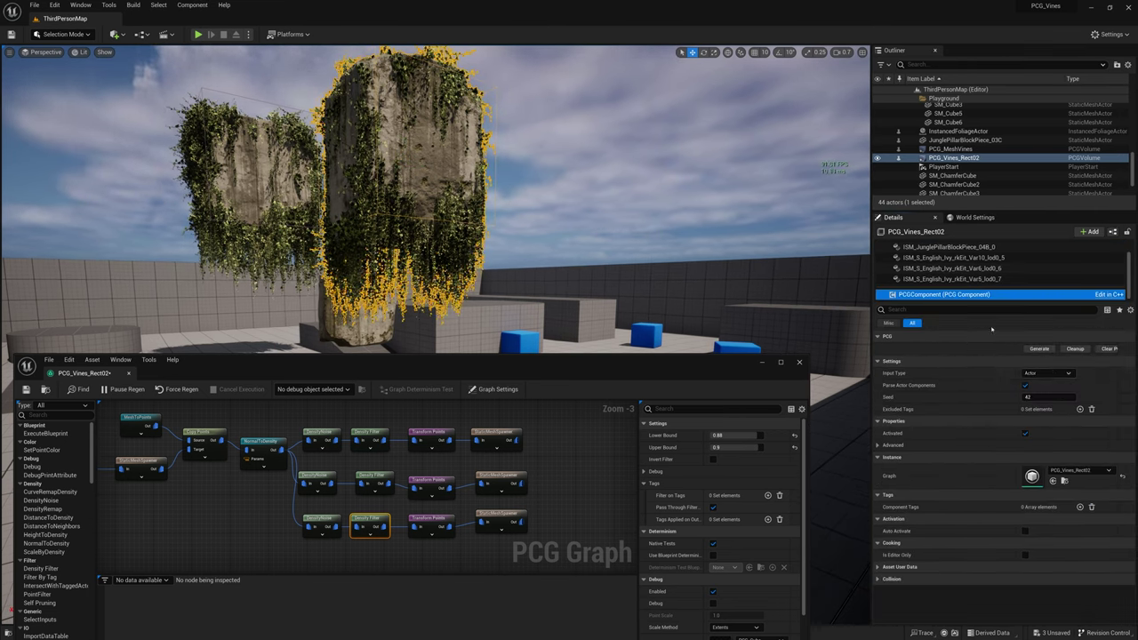
pyautogui.click(1075, 349)
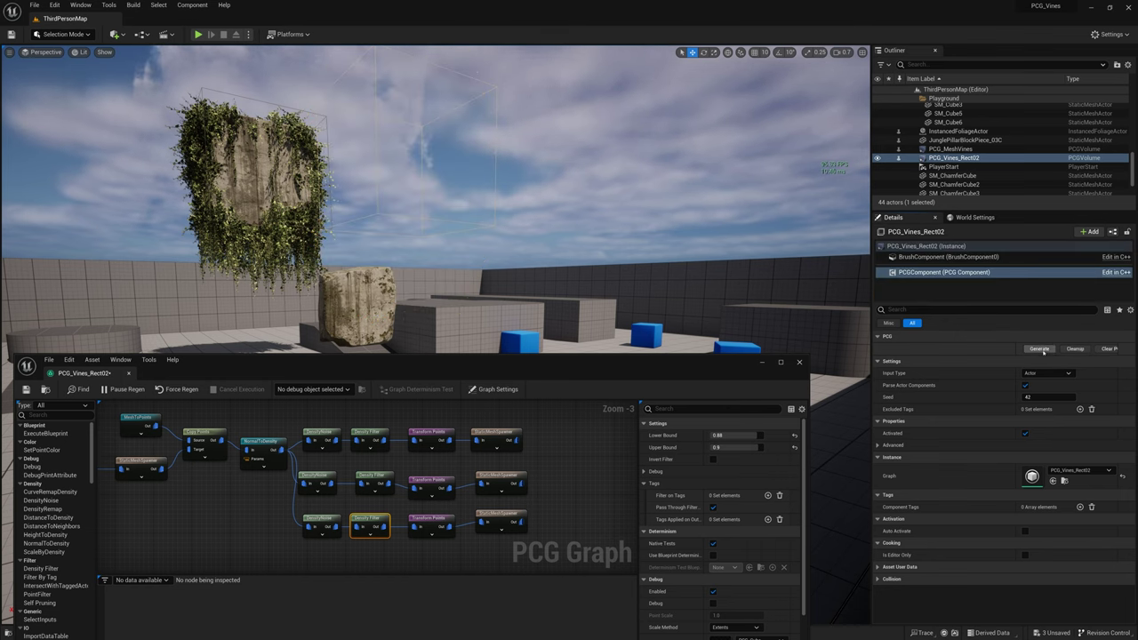
pyautogui.click(1041, 349)
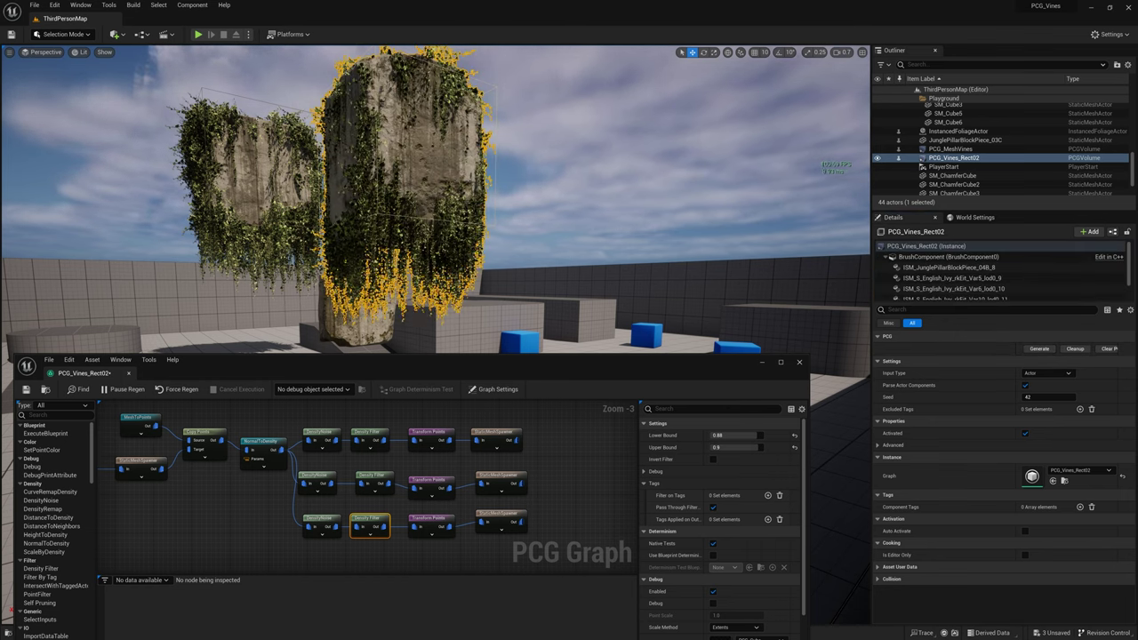
pyautogui.click(927, 246)
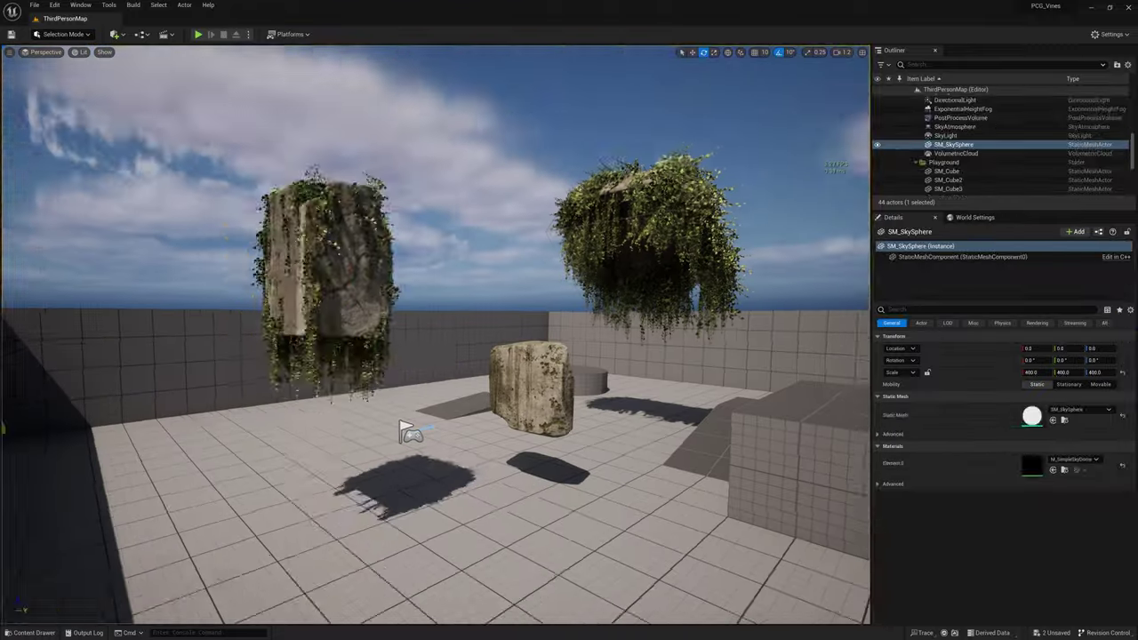
# Undo the recent test transformations of the vine-covered blocks
pyautogui.hotkey('ctrl', 'z')
pyautogui.hotkey('ctrl', 'z')
pyautogui.hotkey('ctrl', 'z')
pyautogui.hotkey('ctrl', 'z')
pyautogui.hotkey('ctrl', 'z')
pyautogui.hotkey('ctrl', 'z')
pyautogui.hotkey('ctrl', 'z')
pyautogui.hotkey('ctrl', 'z')
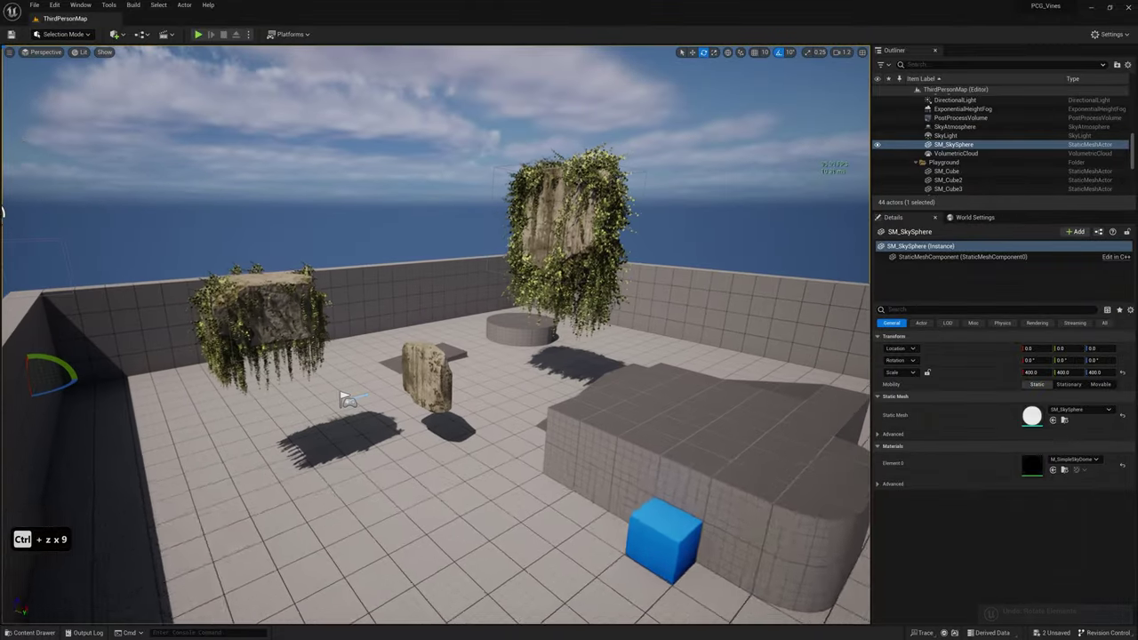
# Duplicate the PCG_Vines_Rect02 graph in the PCG folder and name the copy PCG_Vines_Center01
pyautogui.hotkey('ctrl', 'space')
pyautogui.click(513, 459)
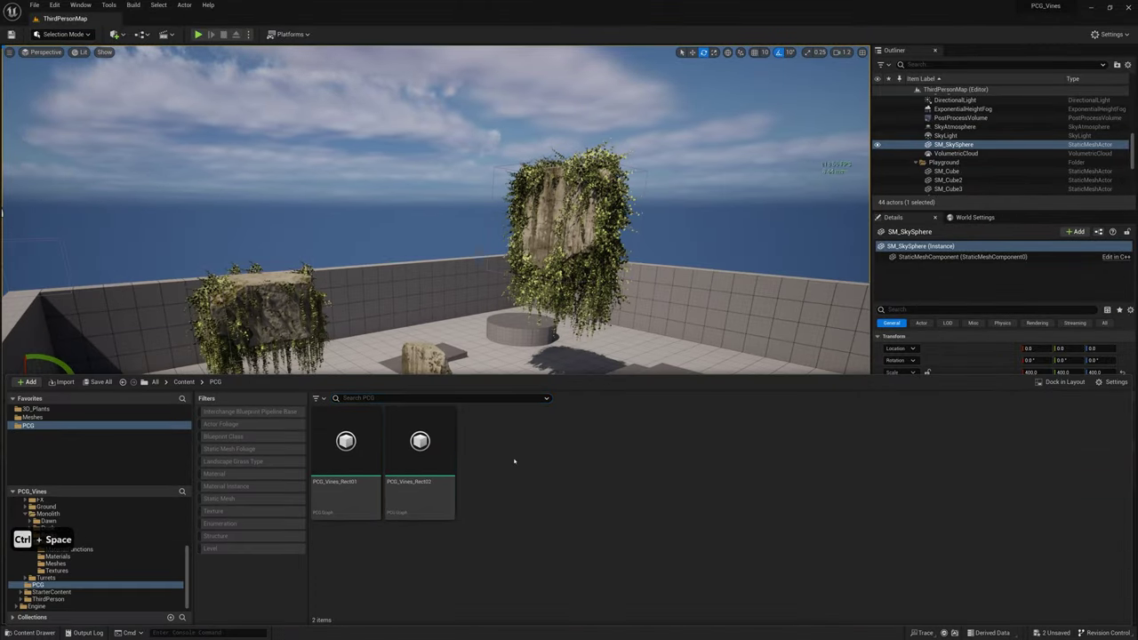
pyautogui.rightClick(430, 465)
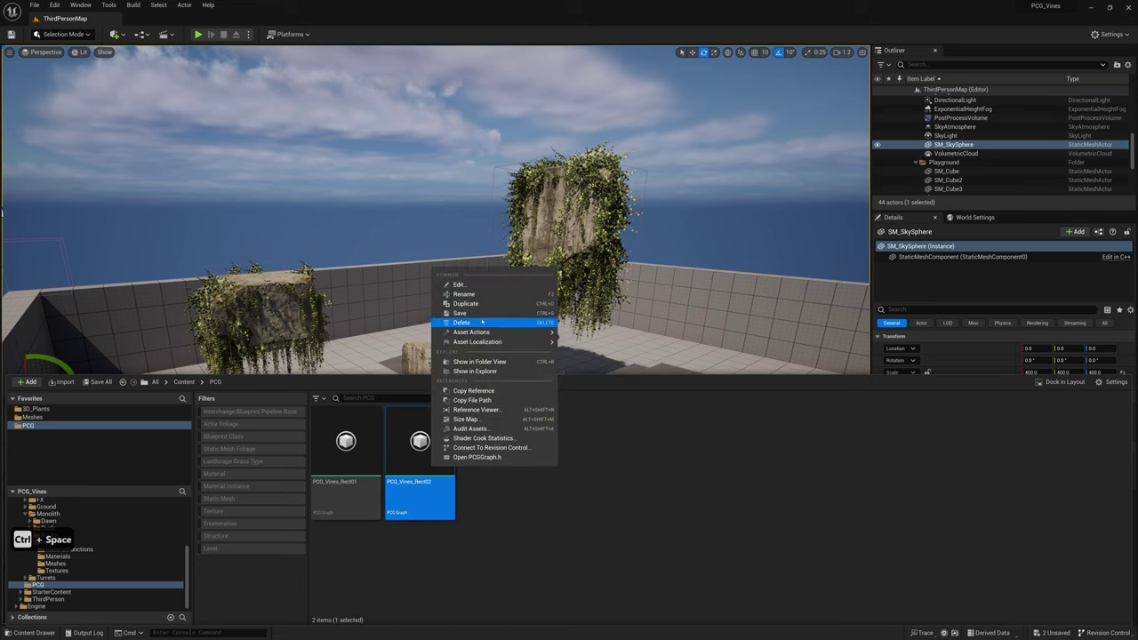
pyautogui.click(554, 519)
pyautogui.click(436, 453)
pyautogui.hotkey('ctrl', 'd')
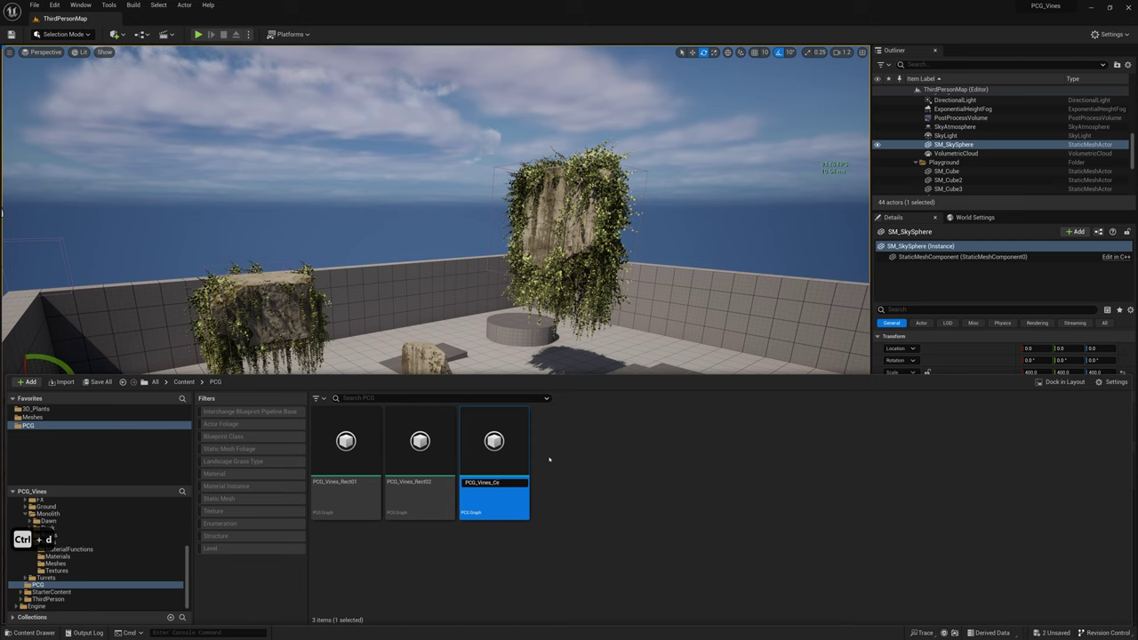
pyautogui.write('PCG_Vines_Center')
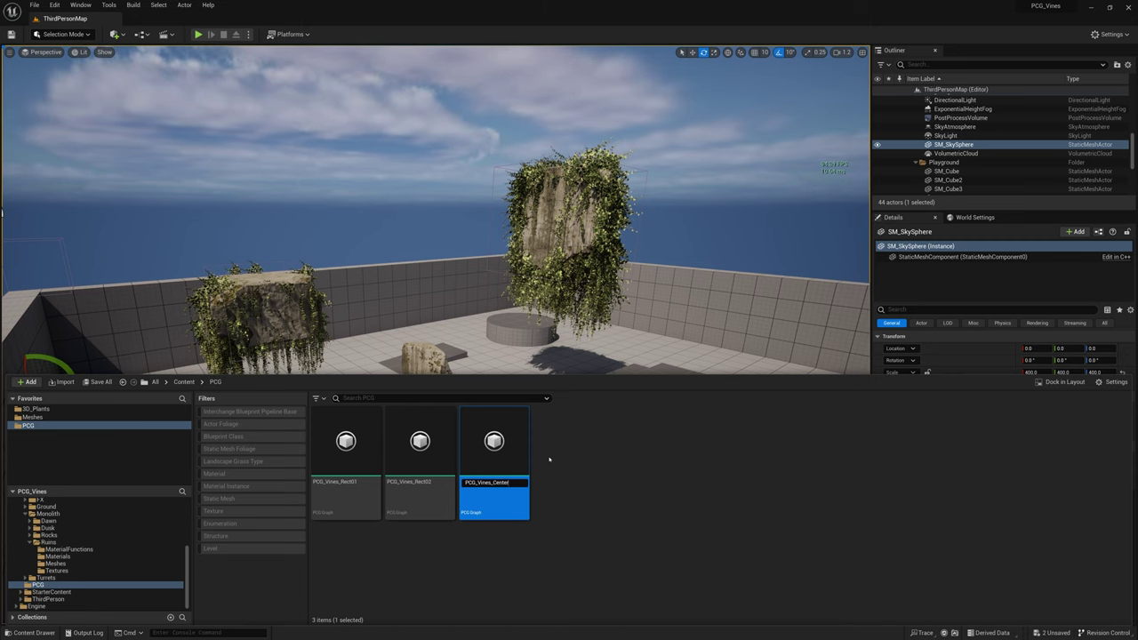
pyautogui.write('01')
pyautogui.press('Return')
# Open PCG_Vines_Center01 and assign the Jungle_Camp_WhiteBuff_Back mesh to the block's Static Mesh Spawner and the MeshToPoints node
pyautogui.doubleClick(342, 444)
pyautogui.moveTo(371, 356); pyautogui.dragTo(346, 328, button='right')
pyautogui.hotkey('ctrl', 'space')
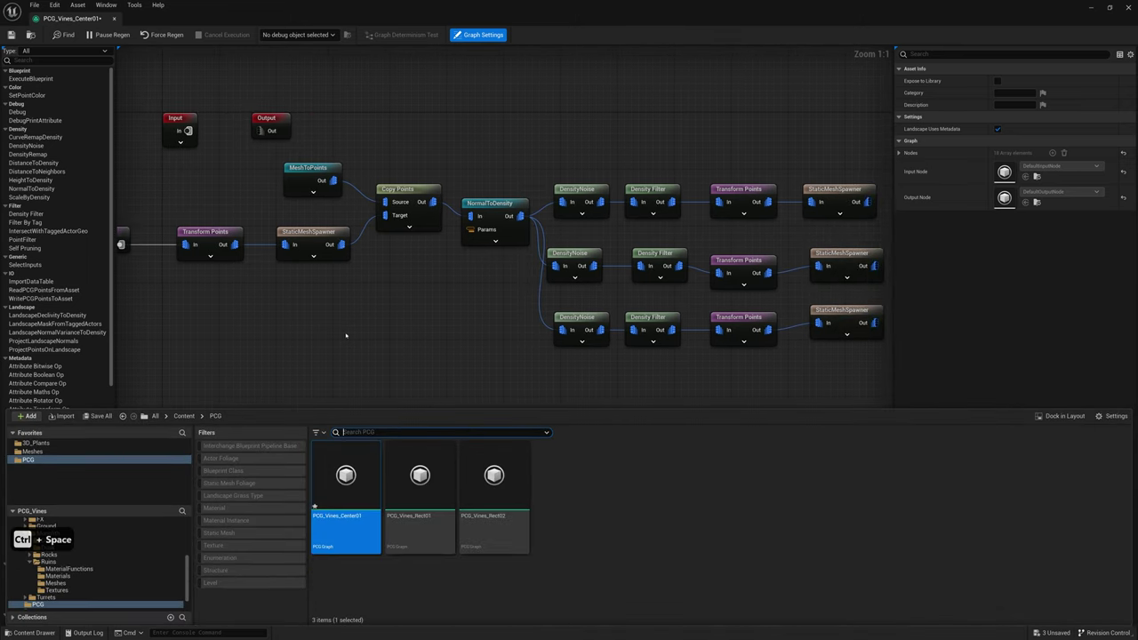
pyautogui.click(33, 452)
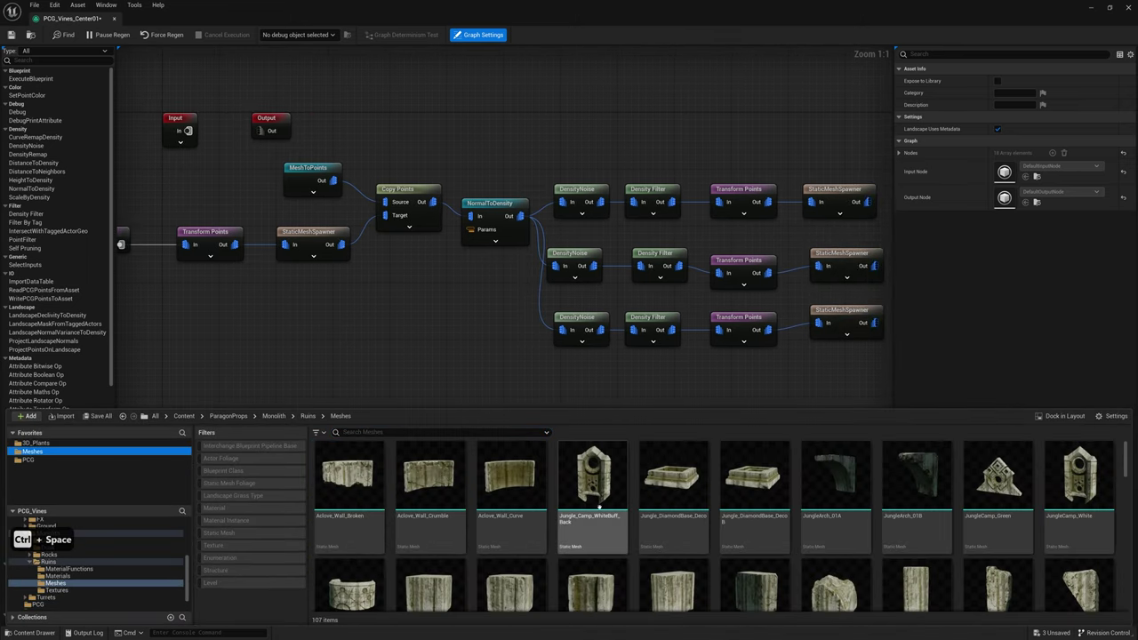
pyautogui.click(586, 498)
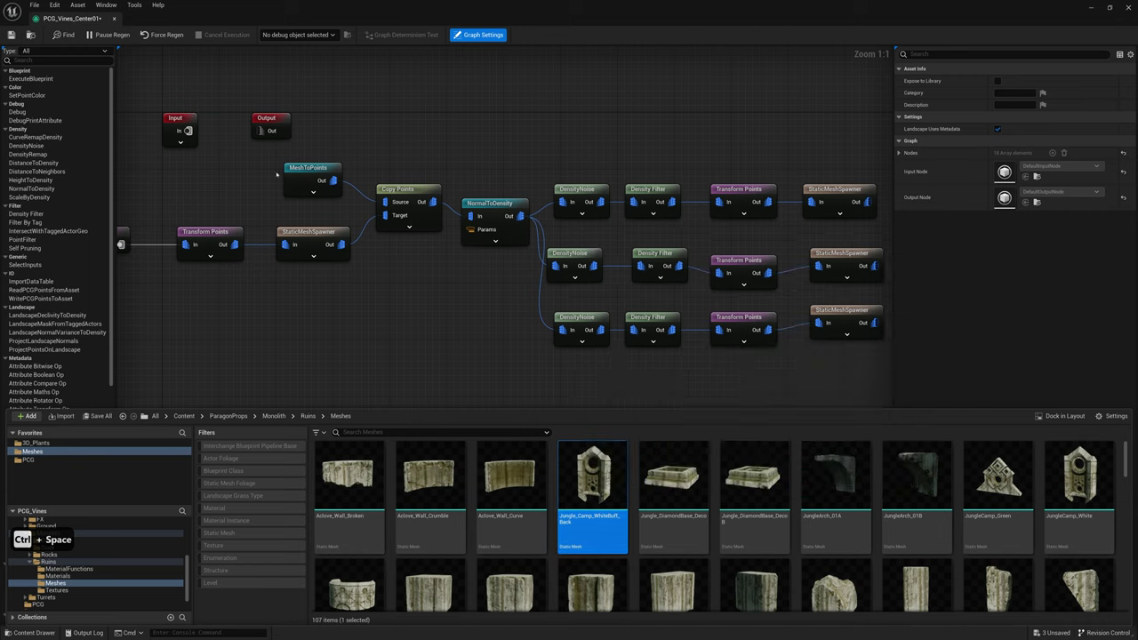
pyautogui.click(313, 236)
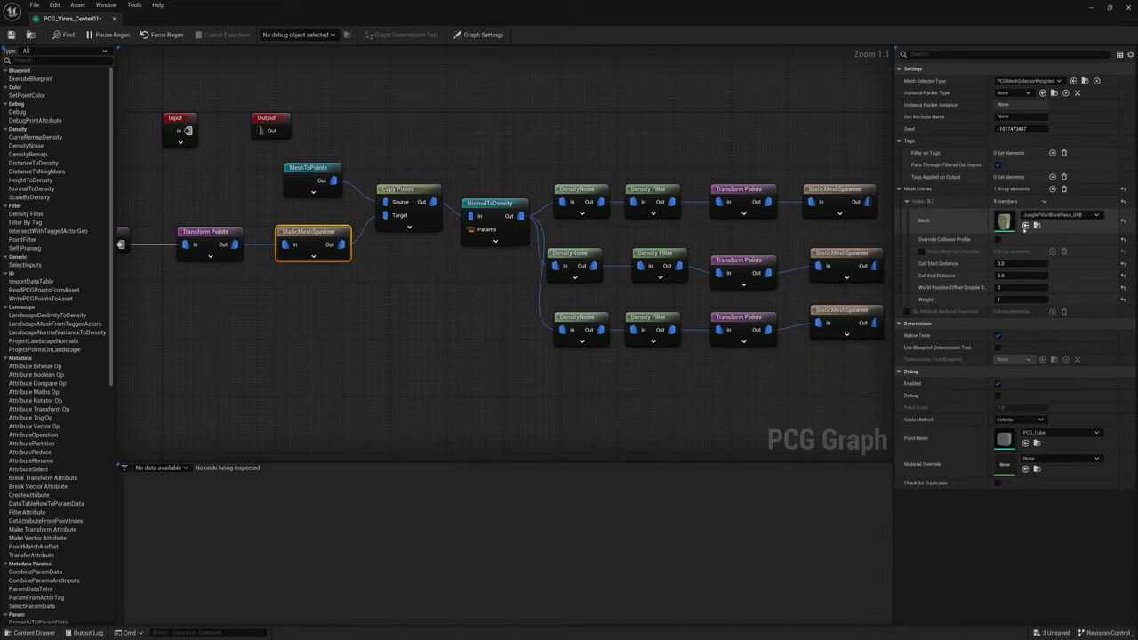
pyautogui.click(306, 177)
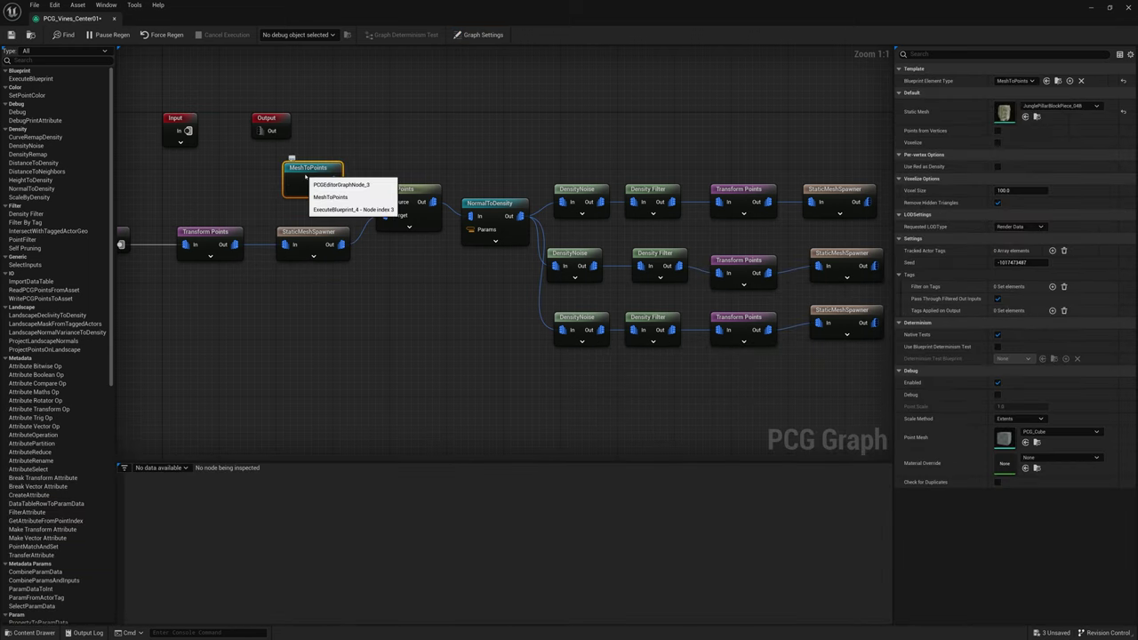
pyautogui.click(1025, 116)
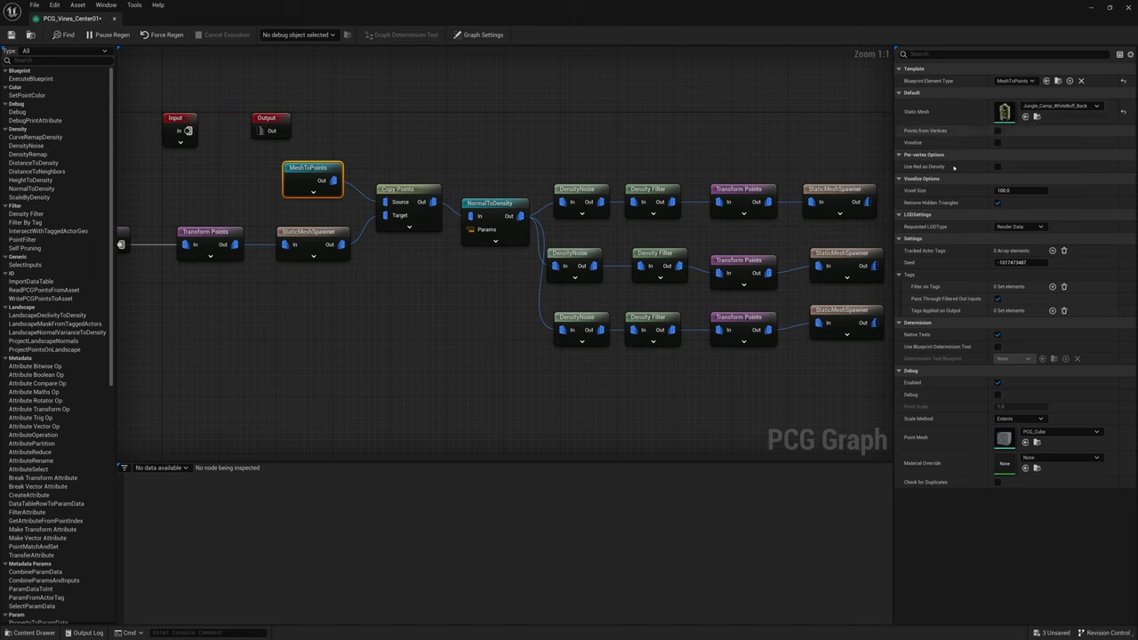
# Disconnect the vine branches from their Static Mesh Spawners in PCG_Vines_Center01 and save the graph
pyautogui.moveTo(753, 140); pyautogui.dragTo(681, 151, button='right')
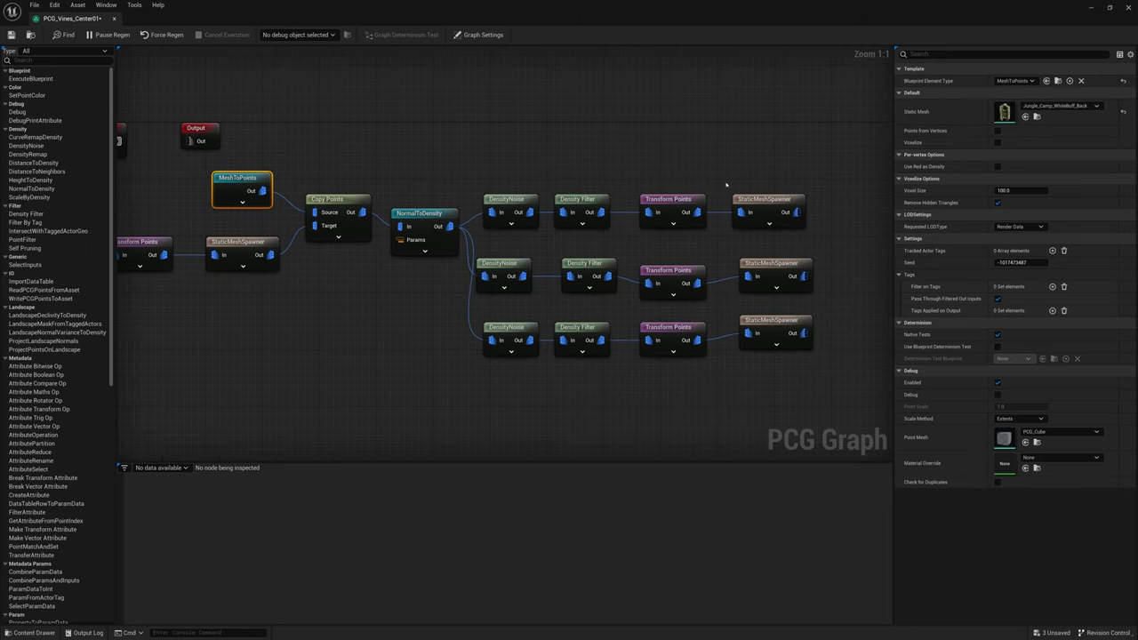
pyautogui.click(721, 215)
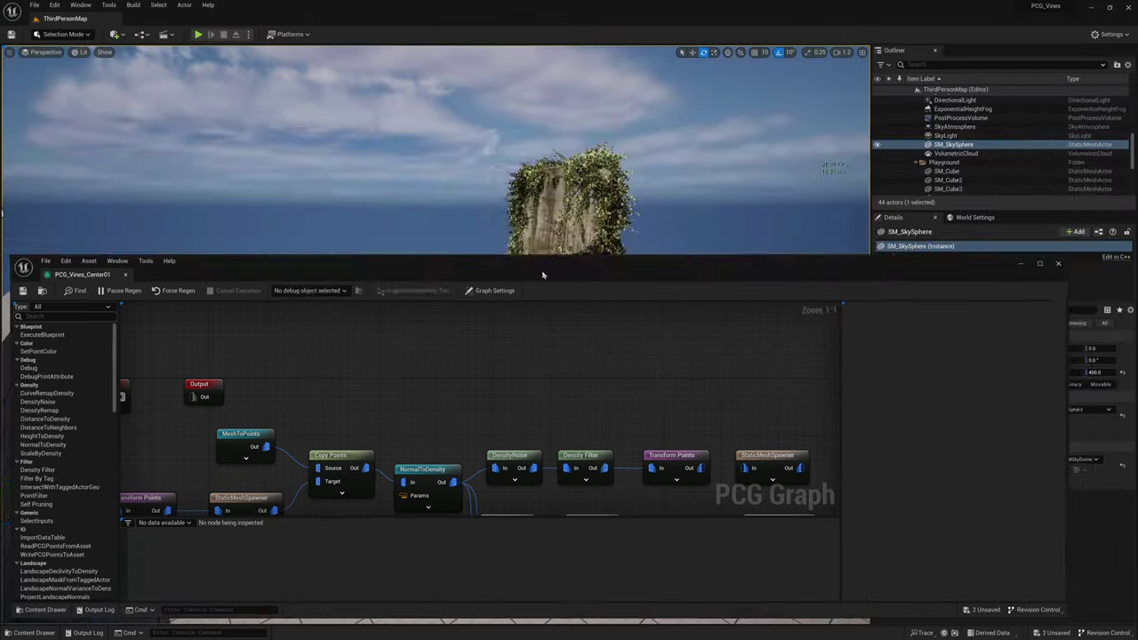
# Place the PCG_Vines_Center01 graph from the PCG folder in the level near the blue cube
pyautogui.hotkey('ctrl', 'space')
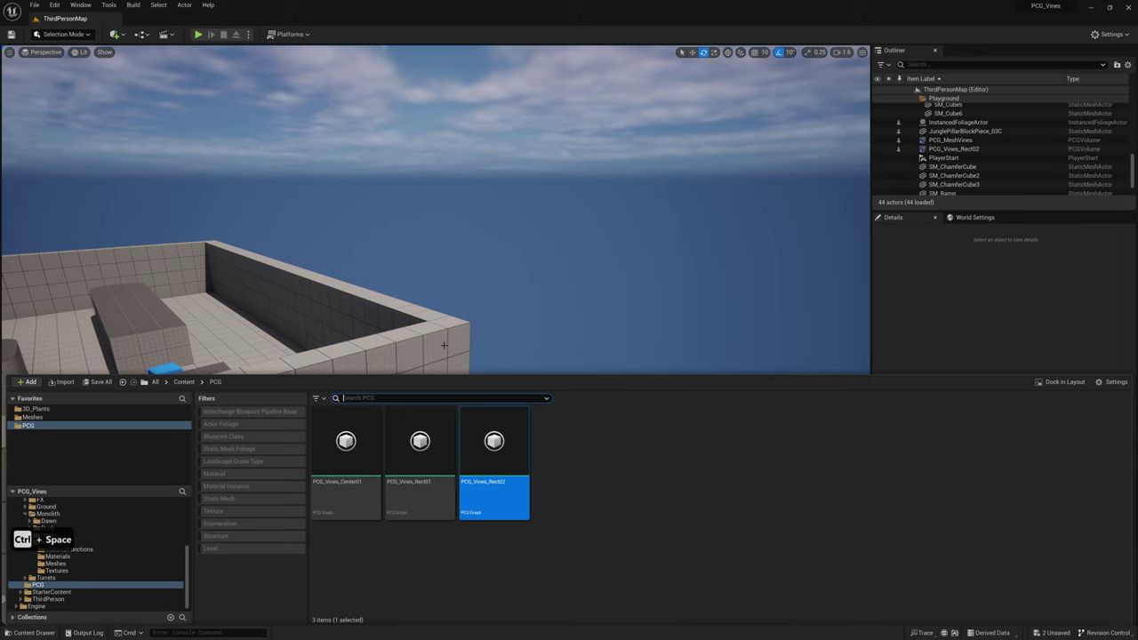
pyautogui.click(346, 463)
pyautogui.moveTo(346, 453); pyautogui.dragTo(222, 348)
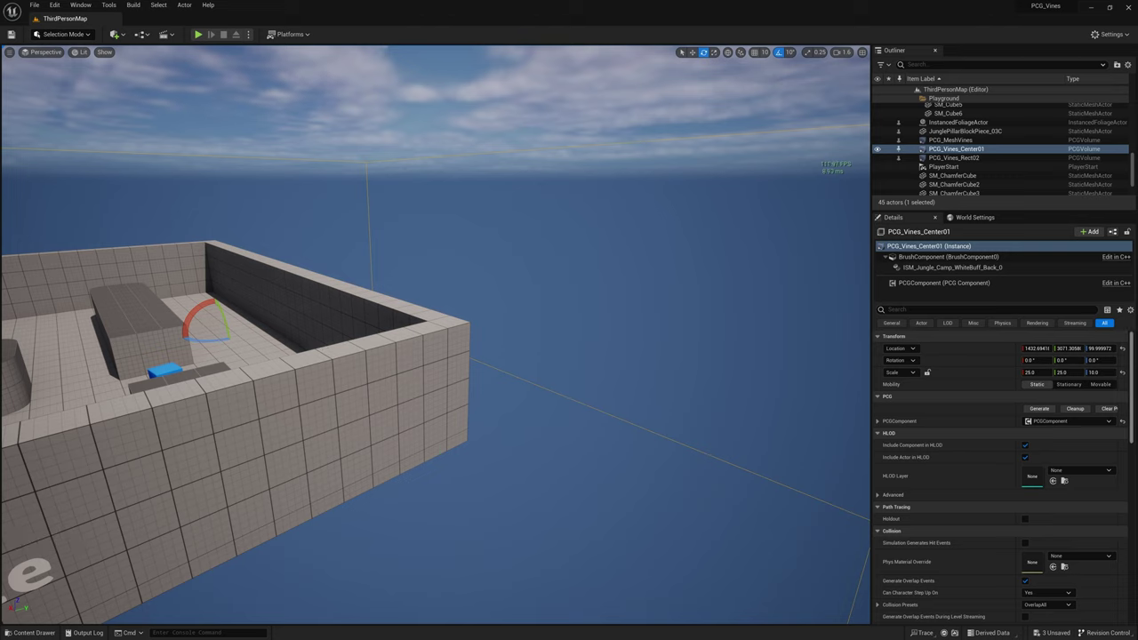
# Reset the PCG_Vines_Center01 volume's scale to 1.0 and raise the block to a Z location of about 665
pyautogui.click(1122, 373)
pyautogui.moveTo(658, 391); pyautogui.dragTo(463, 436, button='right')
pyautogui.press('w')
# Debug and inspect the first branch's Transform Points node in the PCG_Vines_Center01 graph, using its PCG Component as the debug object
pyautogui.hotkey('ctrl', 'space')
pyautogui.hotkey('alt', 'Tab')
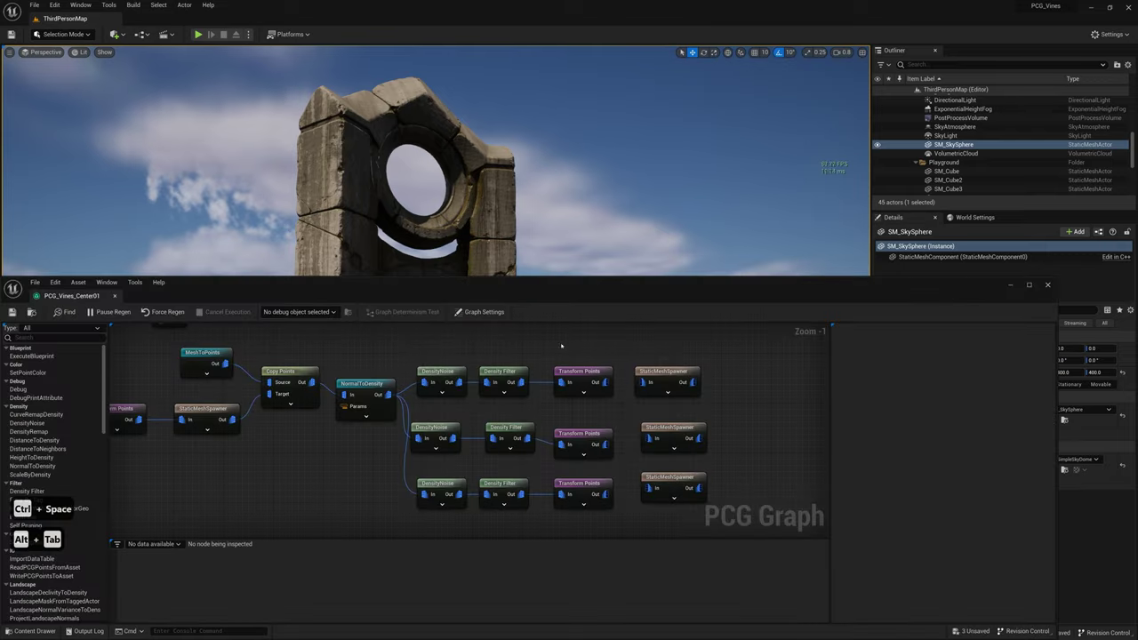
pyautogui.click(574, 373)
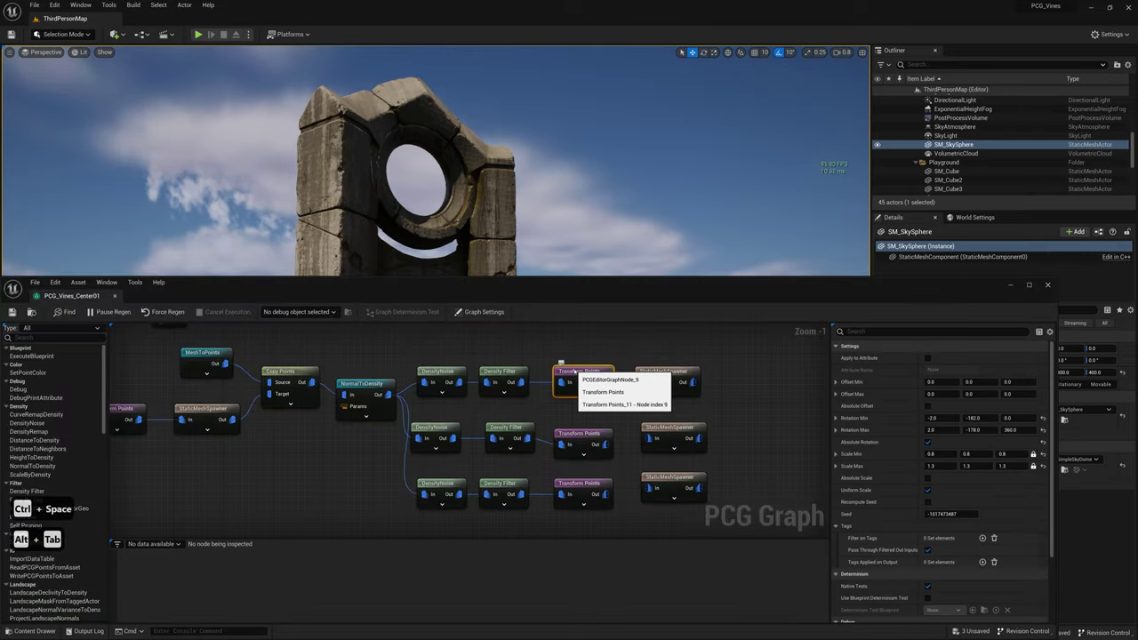
pyautogui.moveTo(571, 294); pyautogui.dragTo(567, 394)
pyautogui.moveTo(608, 426); pyautogui.dragTo(609, 318)
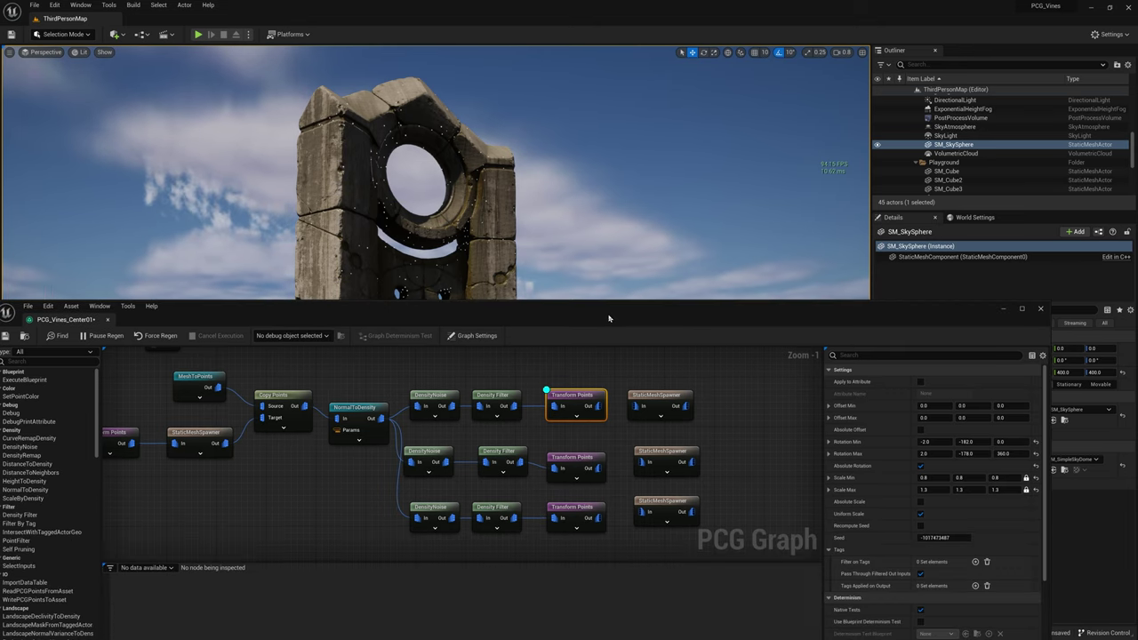
pyautogui.doubleClick(590, 394)
pyautogui.rightClick(603, 397)
pyautogui.click(587, 415)
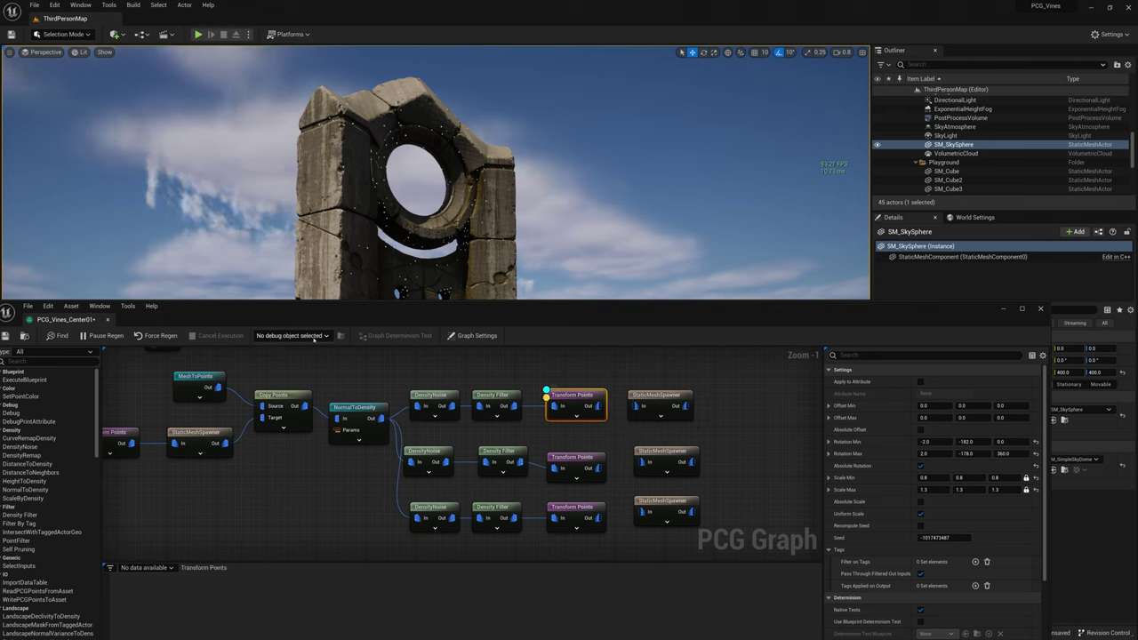
pyautogui.click(289, 356)
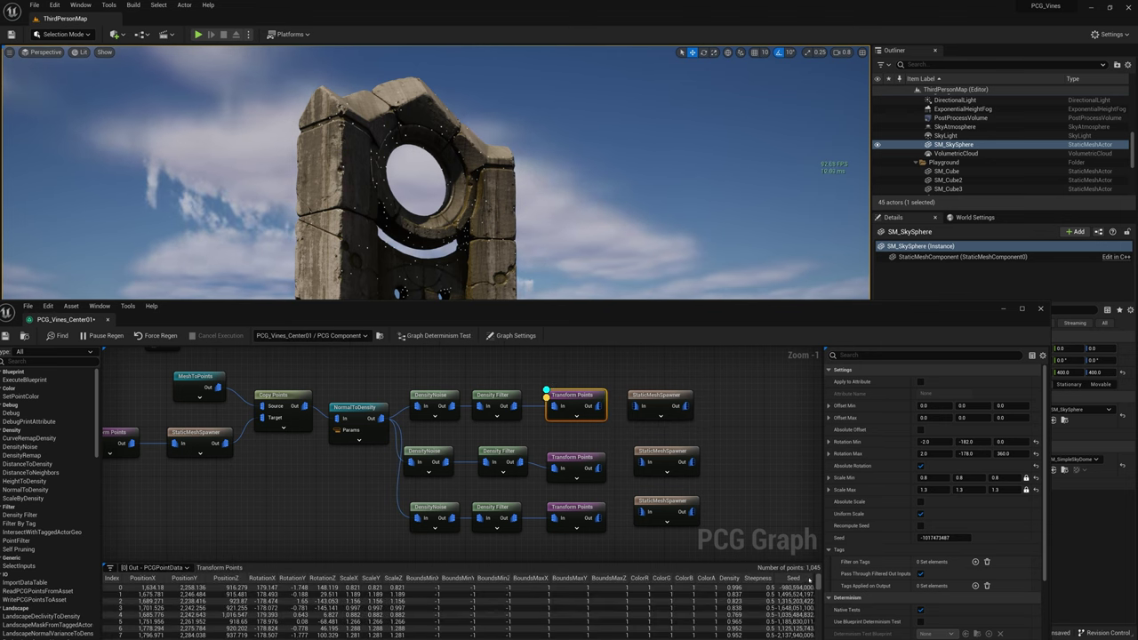
pyautogui.click(495, 395)
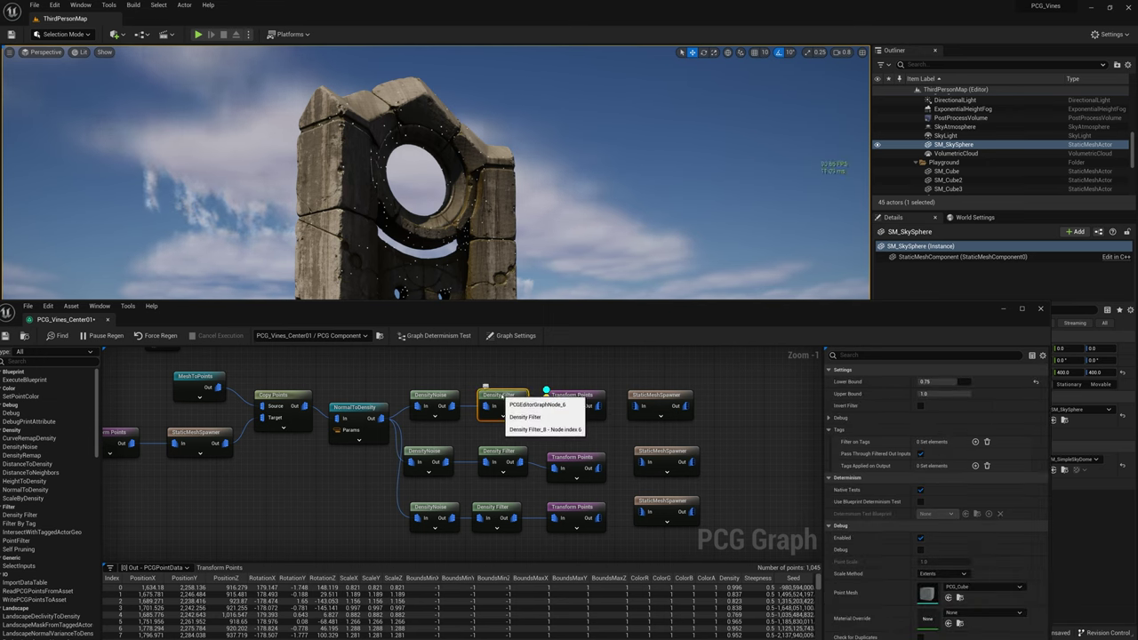
# Debug and inspect the points of the second and third branches' Transform Points nodes and compare them with the first branch
pyautogui.click(571, 457)
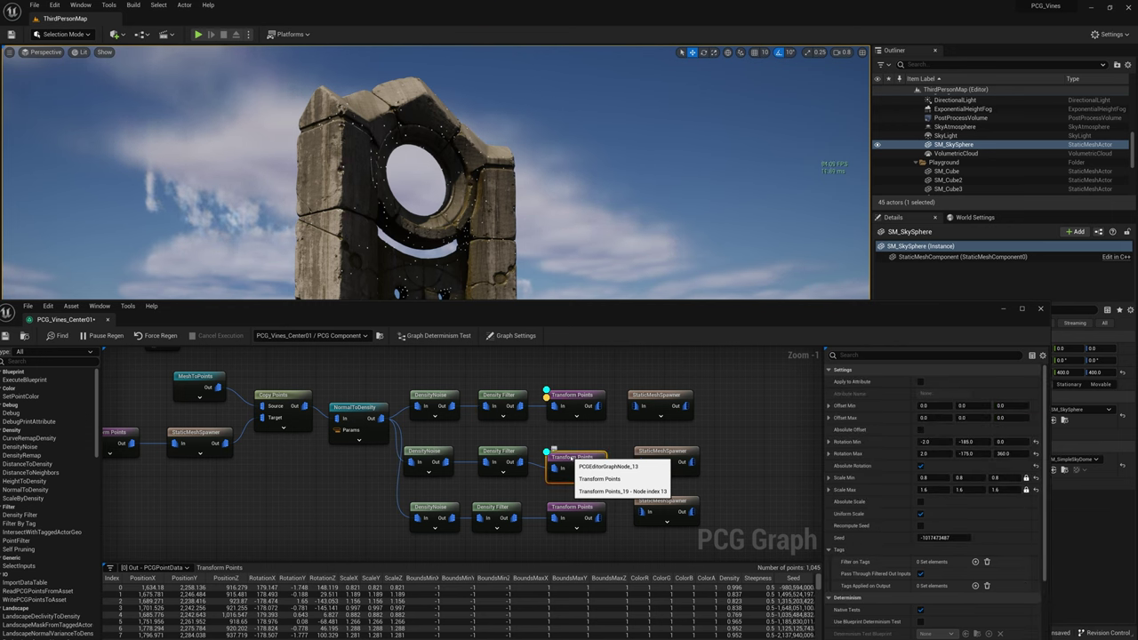
pyautogui.click(577, 397)
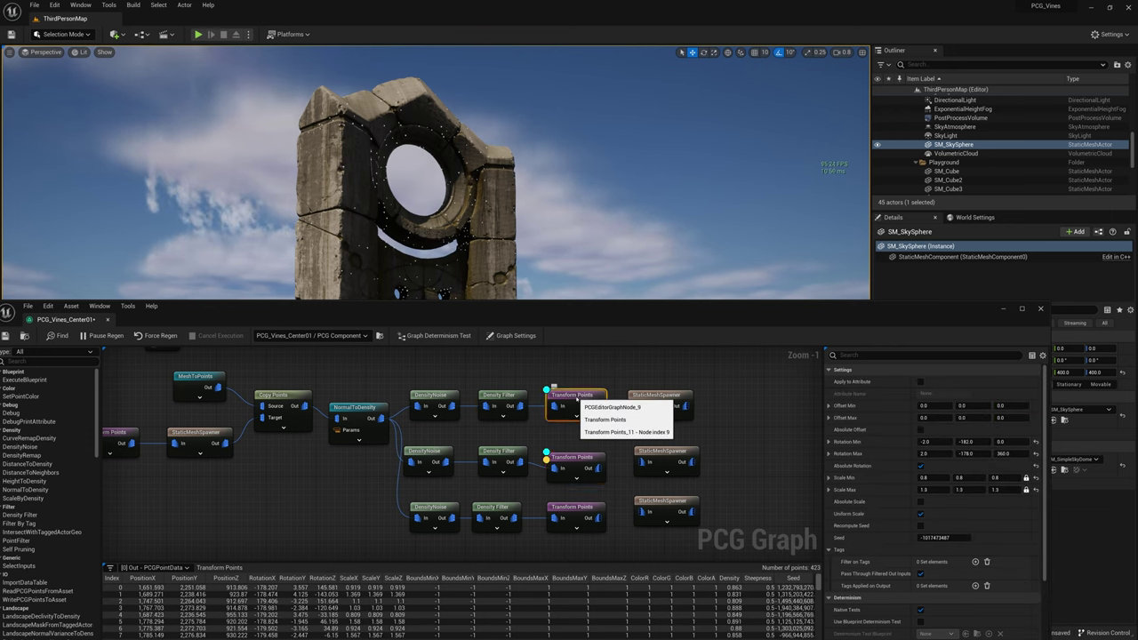
pyautogui.click(568, 507)
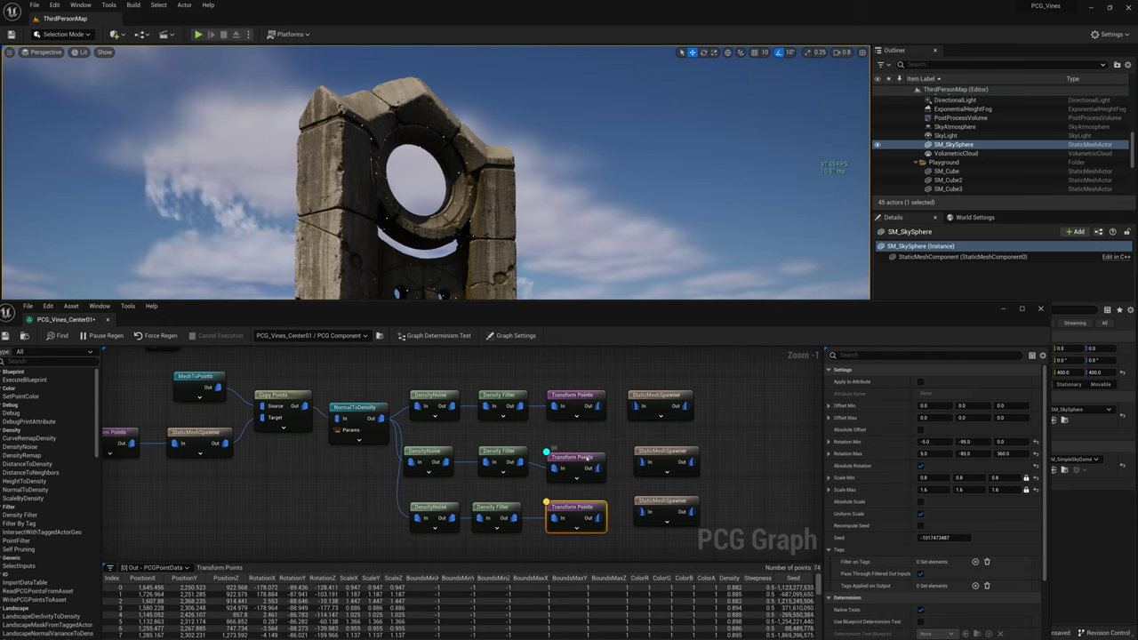
pyautogui.click(582, 461)
pyautogui.click(583, 397)
pyautogui.press('a')
pyautogui.click(564, 465)
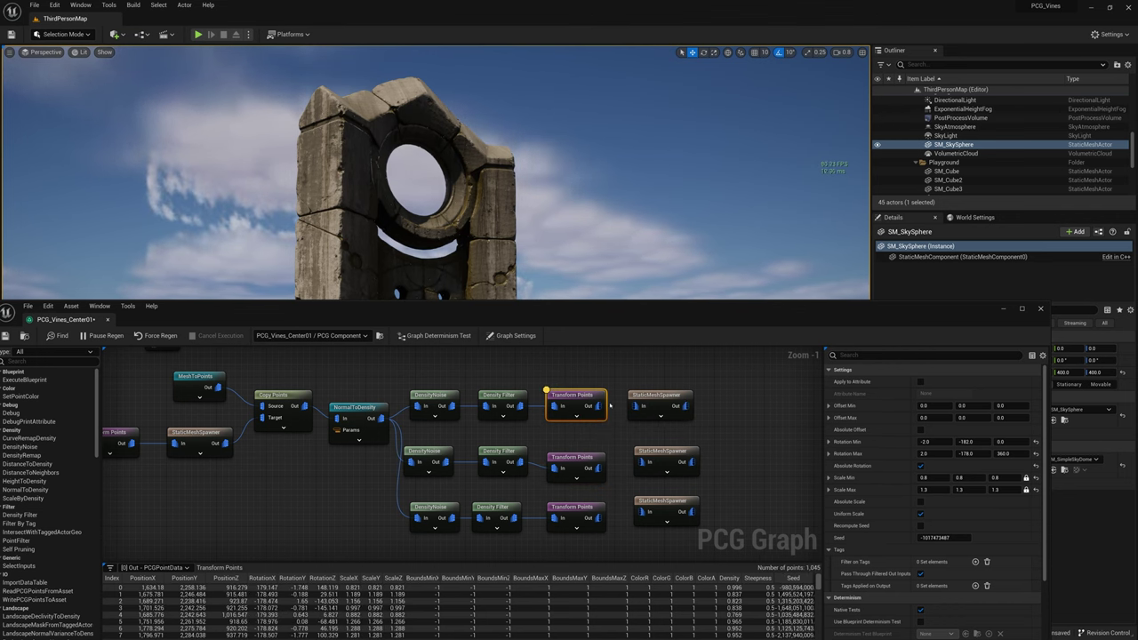
# Connect the first branch's Transform Points node to its Static Mesh Spawner to generate the vines on the ruin
pyautogui.moveTo(824, 177); pyautogui.dragTo(791, 190, button='right')
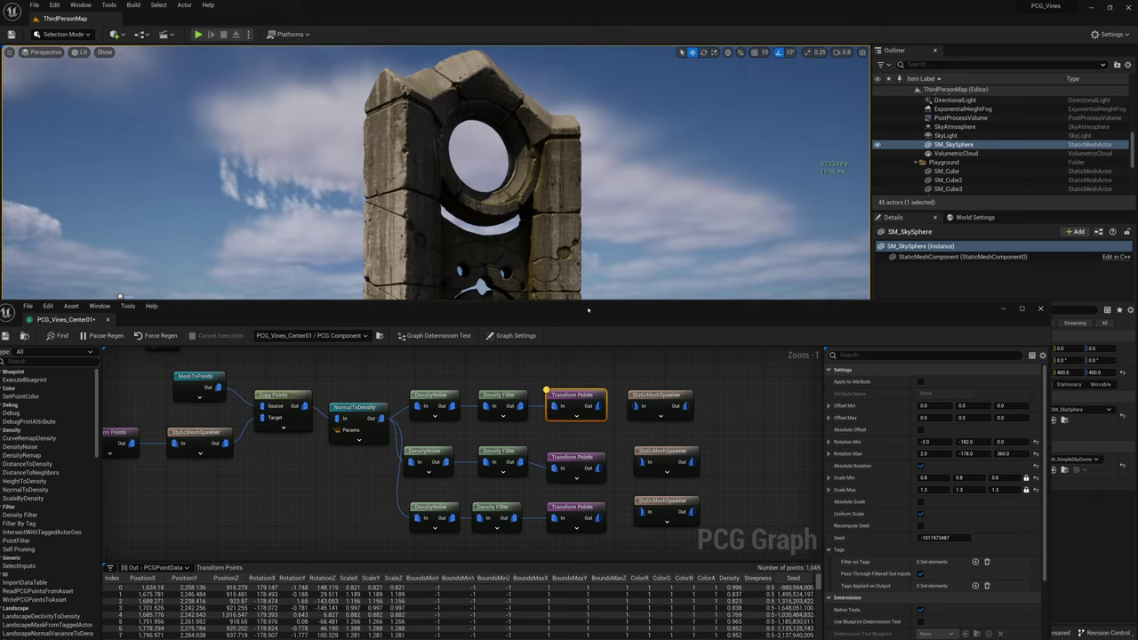
pyautogui.moveTo(588, 309); pyautogui.dragTo(587, 361)
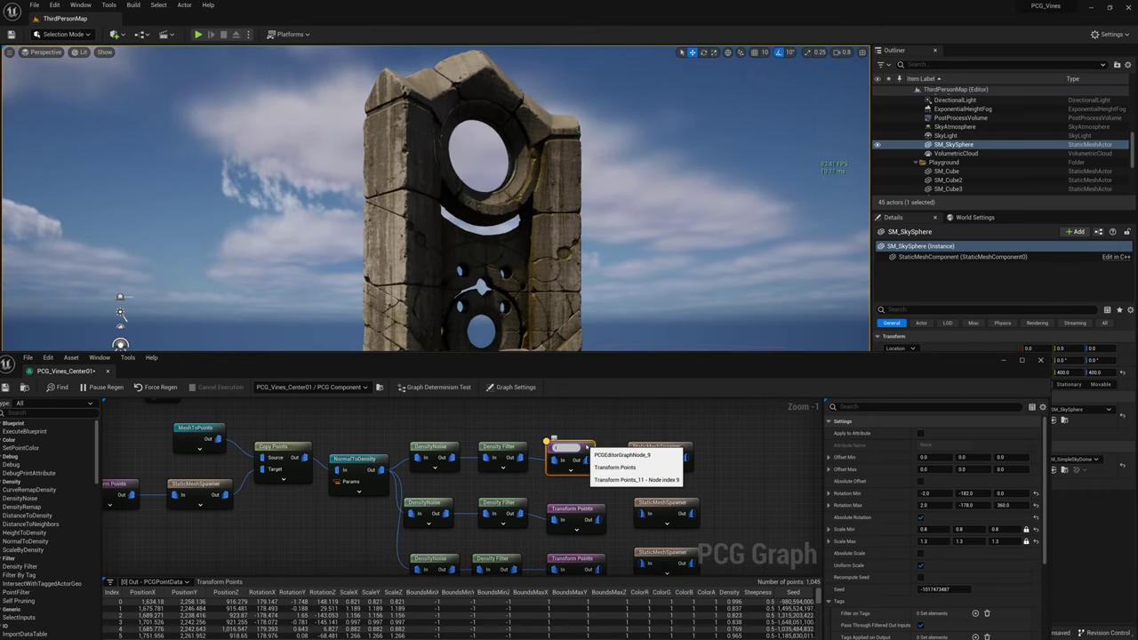
pyautogui.hotkey('ctrl', 'z')
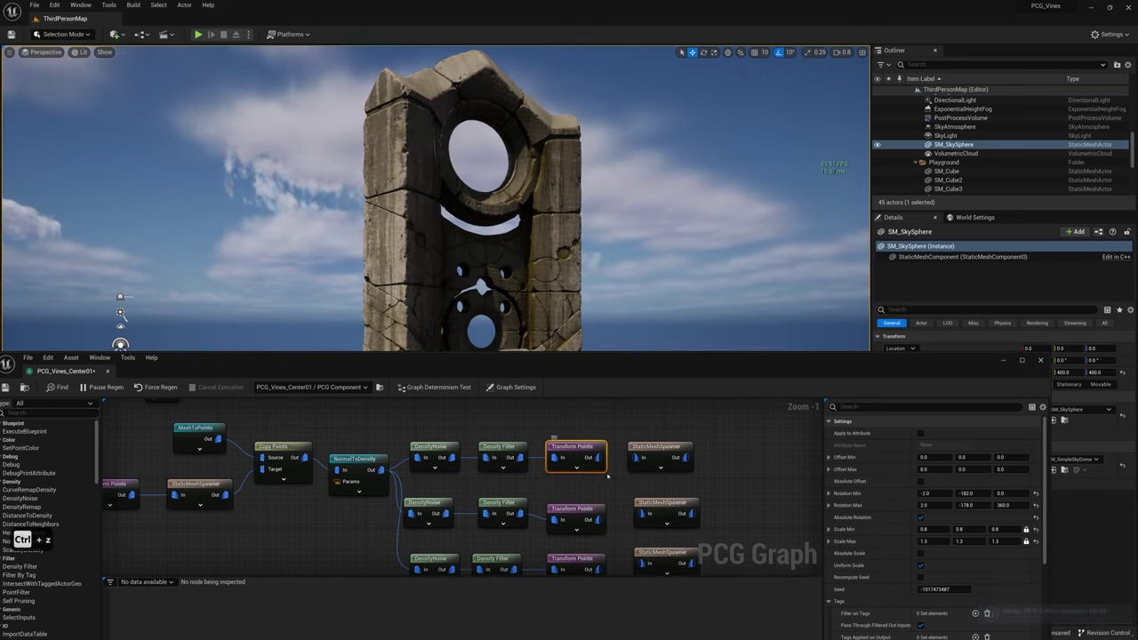
pyautogui.moveTo(597, 458); pyautogui.dragTo(642, 459)
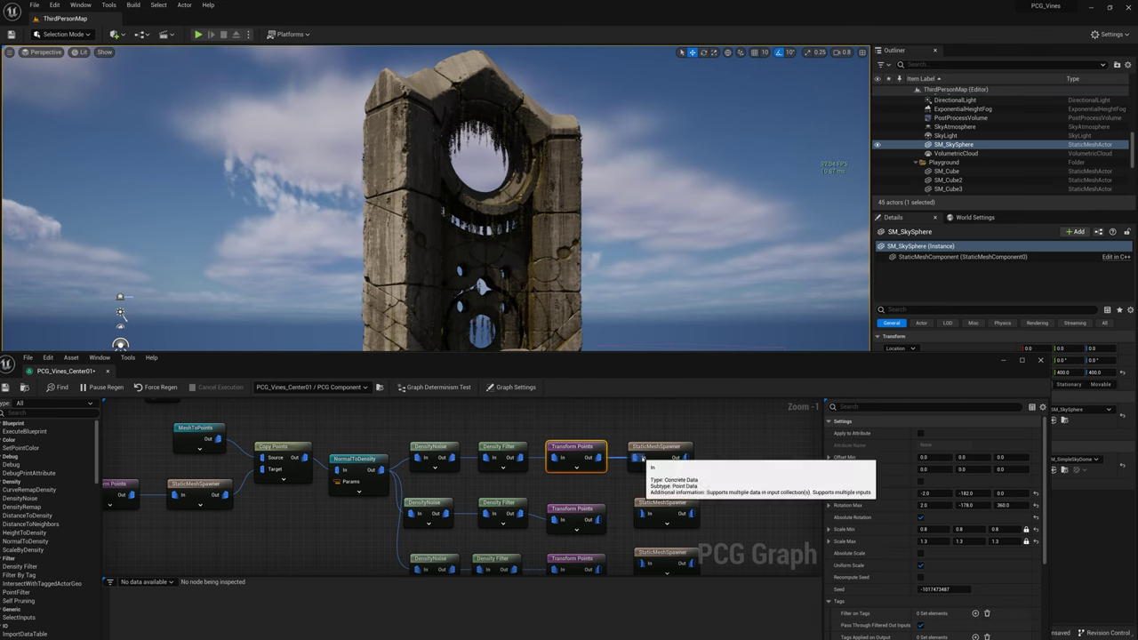
pyautogui.moveTo(643, 278)
pyautogui.mouseDown(button='right')
pyautogui.moveTo(617, 290)
pyautogui.moveTo(650, 279)
pyautogui.mouseUp(button='right')
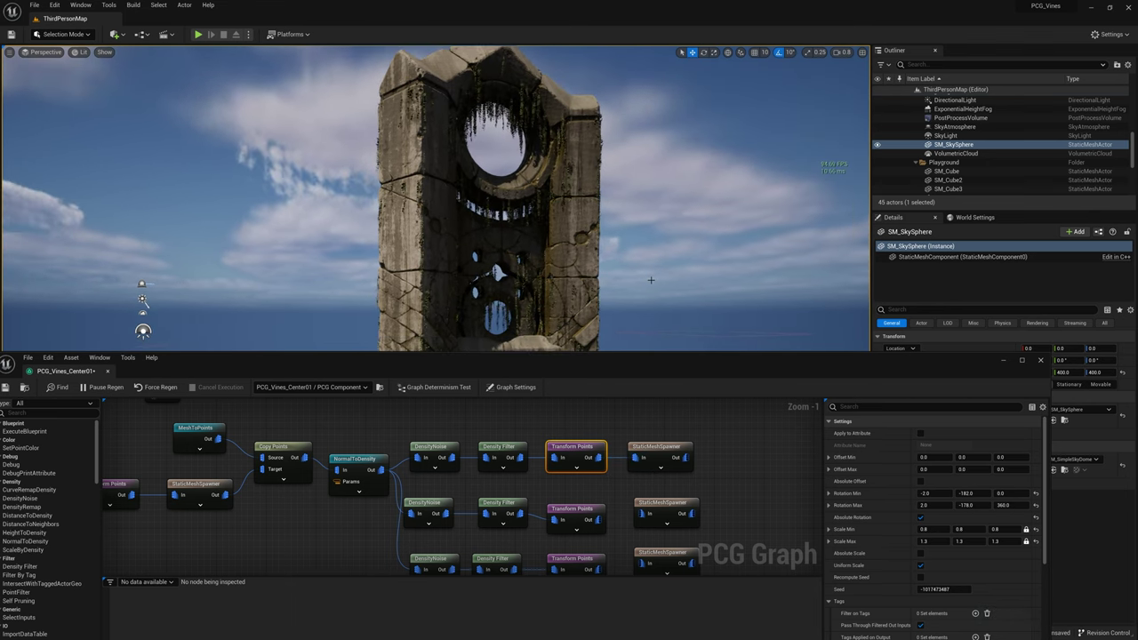
# Set the first branch's Transform Points Scale Min to 1.2 and Scale Max to 1.8
pyautogui.click(660, 448)
pyautogui.scroll(-4, 892, 517)
pyautogui.click(576, 447)
pyautogui.moveTo(311, 329); pyautogui.dragTo(311, 329, button='right')
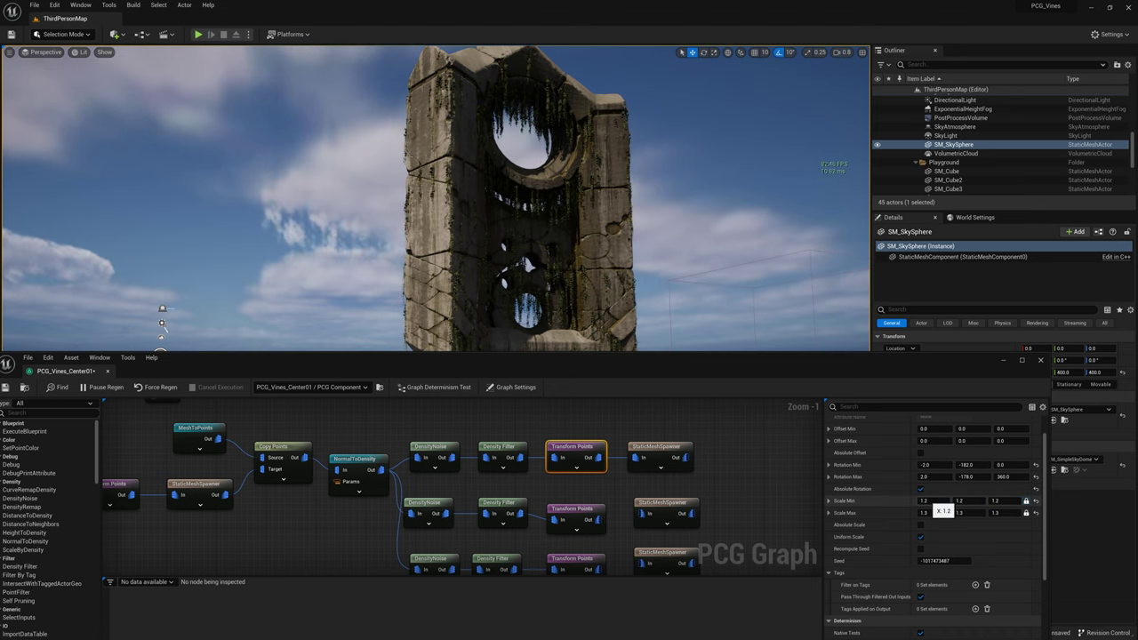
pyautogui.press('Return')
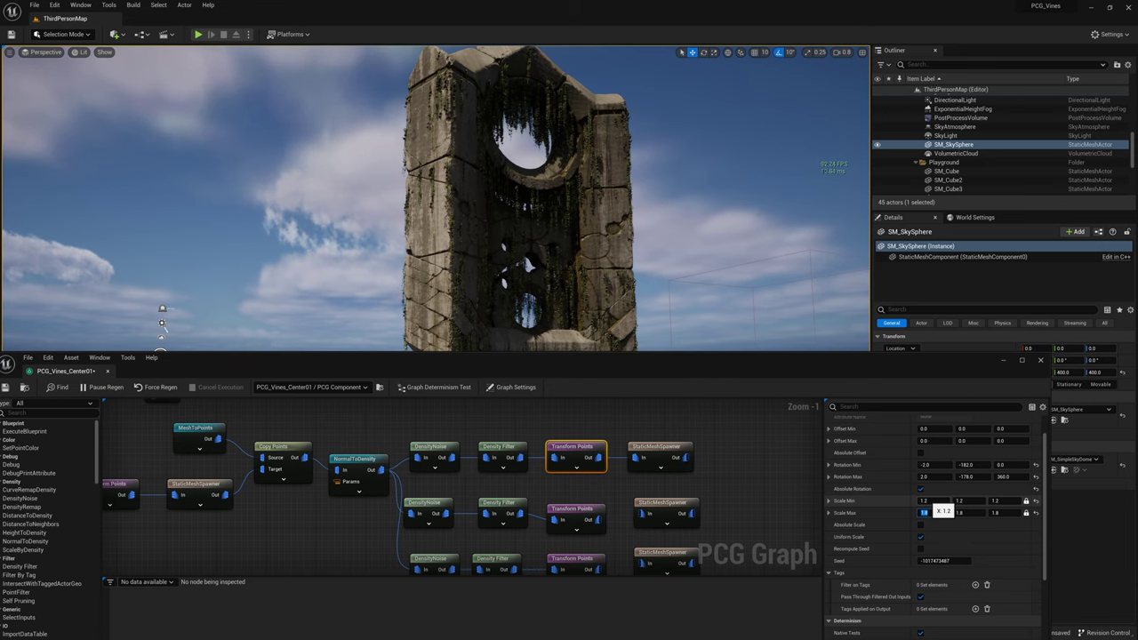
# Connect the second and third branches' Transform Points nodes to their Static Mesh Spawners and save the graph
pyautogui.moveTo(651, 516); pyautogui.dragTo(650, 516)
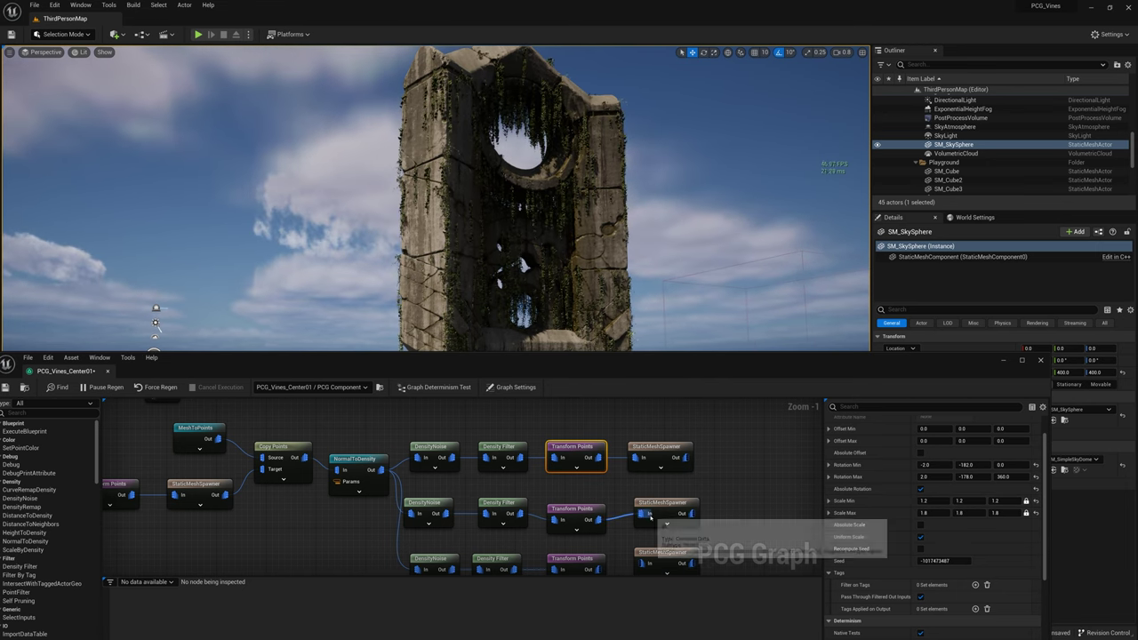
pyautogui.moveTo(639, 251); pyautogui.dragTo(587, 251, button='right')
pyautogui.scroll(1, 638, 251)
pyautogui.moveTo(436, 198)
pyautogui.mouseDown(button='right')
pyautogui.moveTo(445, 258)
pyautogui.moveTo(440, 205)
pyautogui.mouseUp(button='right')
pyautogui.keyDown('alt'); pyautogui.moveTo(436, 288); pyautogui.dragTo(617, 244); pyautogui.keyUp('alt')
pyautogui.moveTo(598, 569); pyautogui.dragTo(645, 504)
pyautogui.moveTo(569, 258); pyautogui.dragTo(560, 289, button='right')
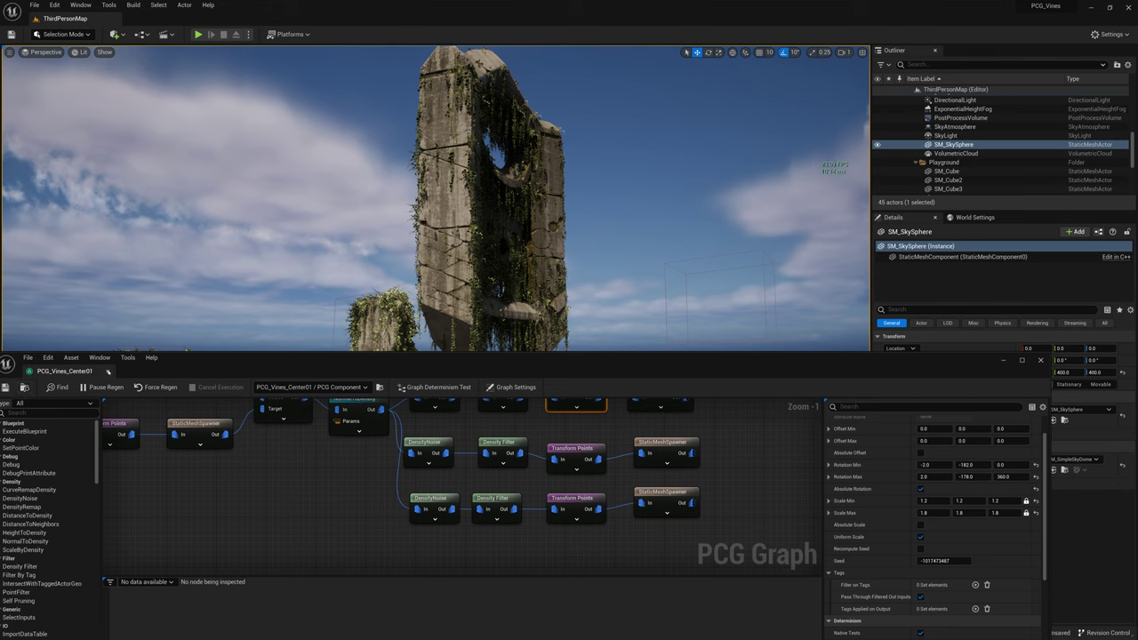
# Close the PCG_Vines_Center01 graph and tilt its volume 60° about X to test how the vines hang
pyautogui.click(107, 372)
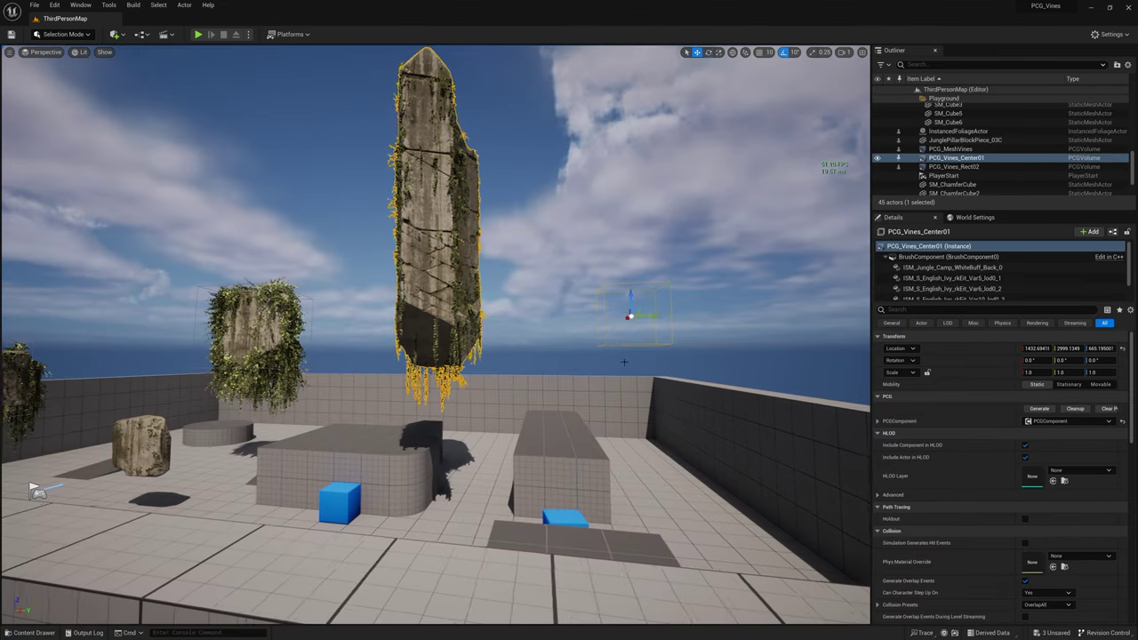
pyautogui.moveTo(608, 343); pyautogui.dragTo(658, 343)
pyautogui.moveTo(623, 347); pyautogui.dragTo(627, 276, button='right')
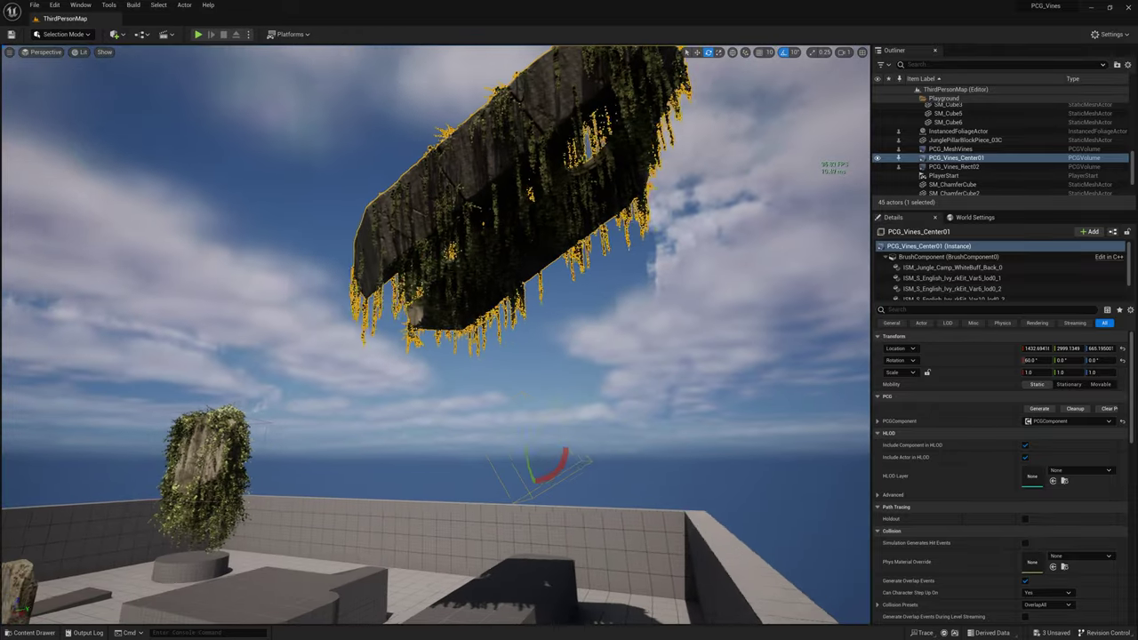
pyautogui.moveTo(529, 316); pyautogui.dragTo(547, 420, button='right')
pyautogui.press('r')
pyautogui.moveTo(526, 444); pyautogui.dragTo(375, 606)
pyautogui.moveTo(375, 606); pyautogui.dragTo(231, 569, button='right')
pyautogui.moveTo(257, 481); pyautogui.dragTo(204, 489, button='right')
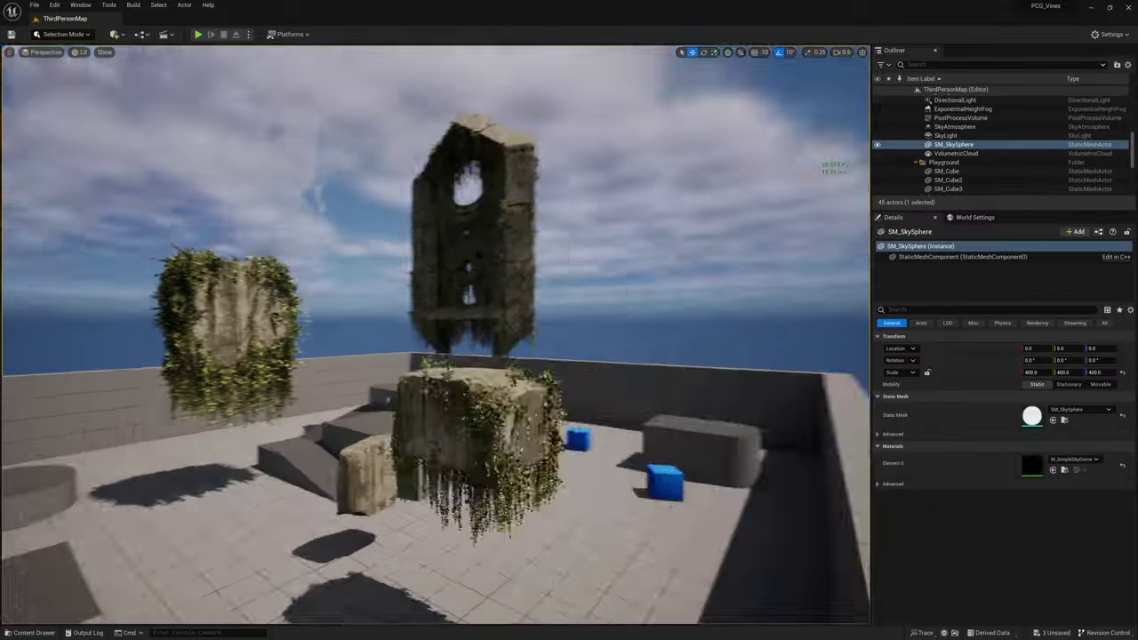
# Clear the playground geometry, turn the PCG_Vines_Center01 ruin about its vertical axis and add another rectangular vine block rotated -90° about Y
pyautogui.moveTo(462, 373); pyautogui.dragTo(475, 433, button='right')
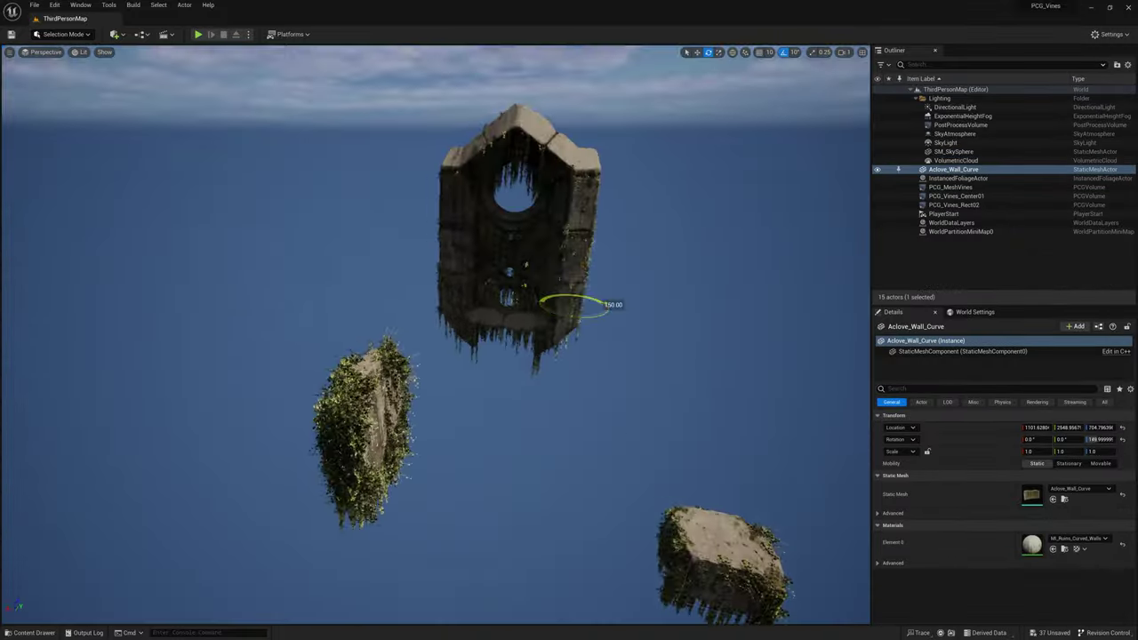
pyautogui.moveTo(475, 433); pyautogui.dragTo(685, 613, button='right')
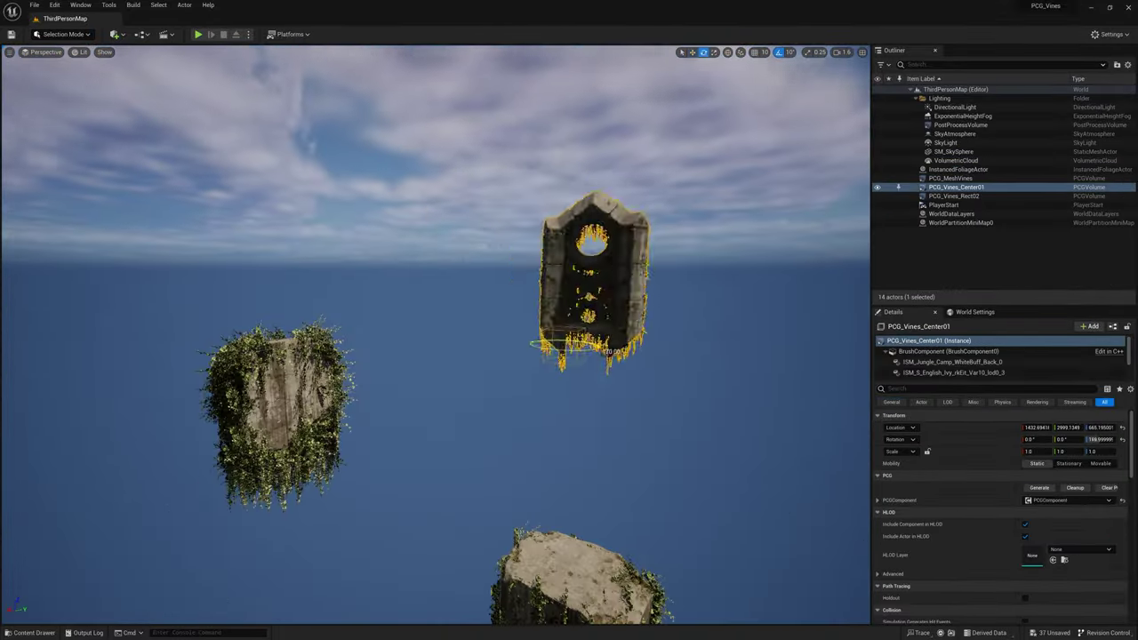
pyautogui.moveTo(436, 355); pyautogui.dragTo(382, 267, button='right')
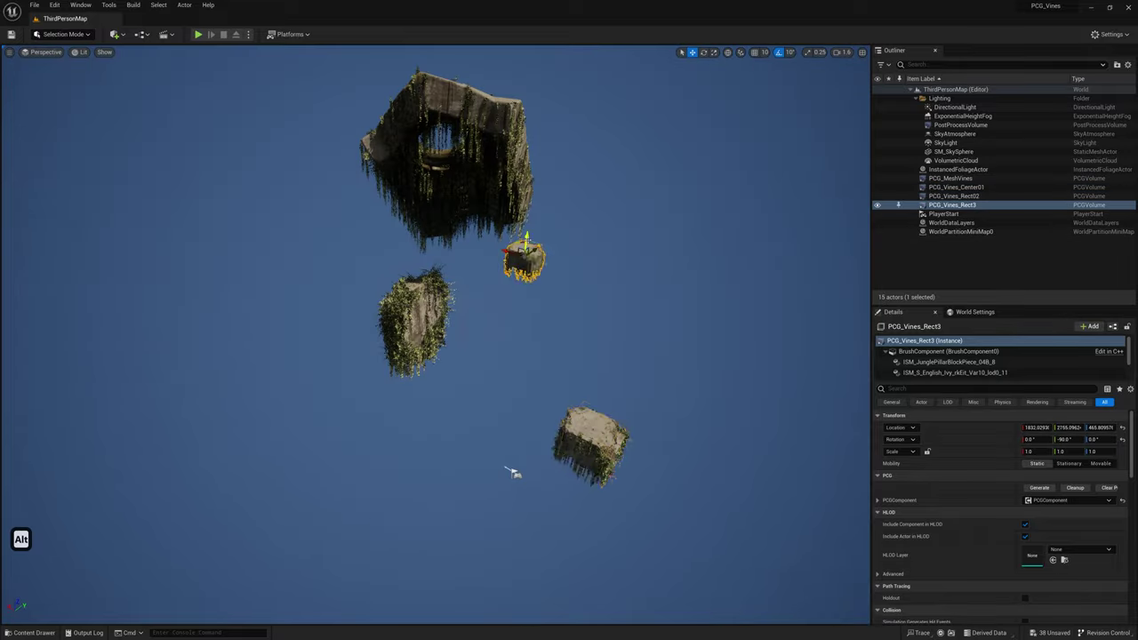
pyautogui.moveTo(516, 472); pyautogui.dragTo(533, 498, button='right')
# Build a ground from Ruins_DecoFloor at the origin and JunglePillarBlockPiece_03A scaled to 8.25 in Y and Z, and add BP_ThirdPersonCharacter
pyautogui.hotkey('ctrl', 'space')
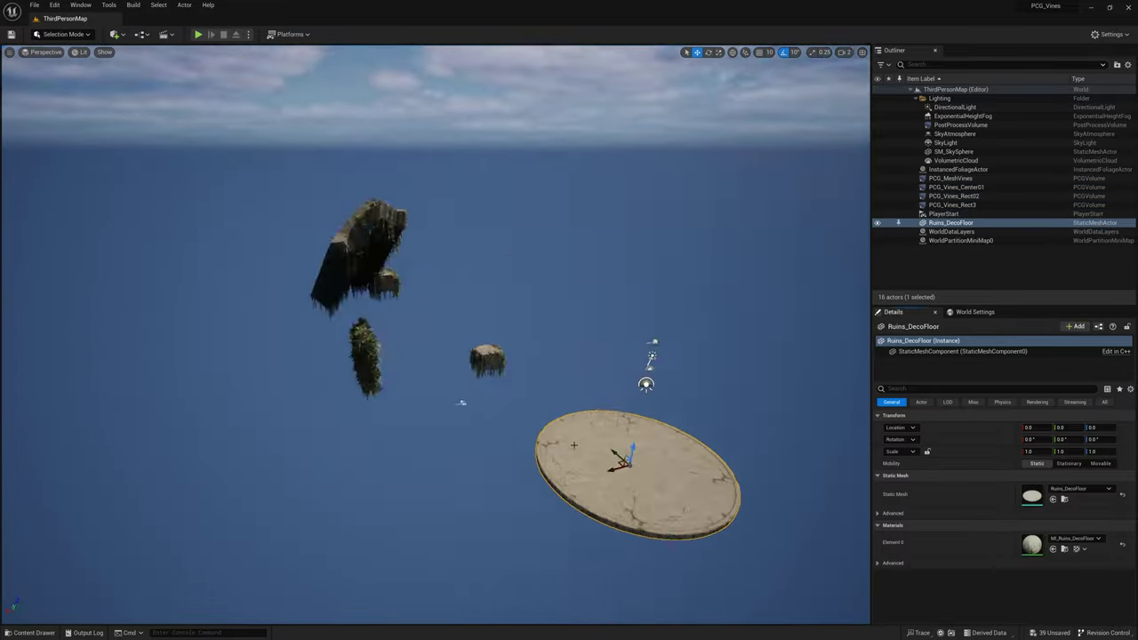
pyautogui.hotkey('ctrl', 'space')
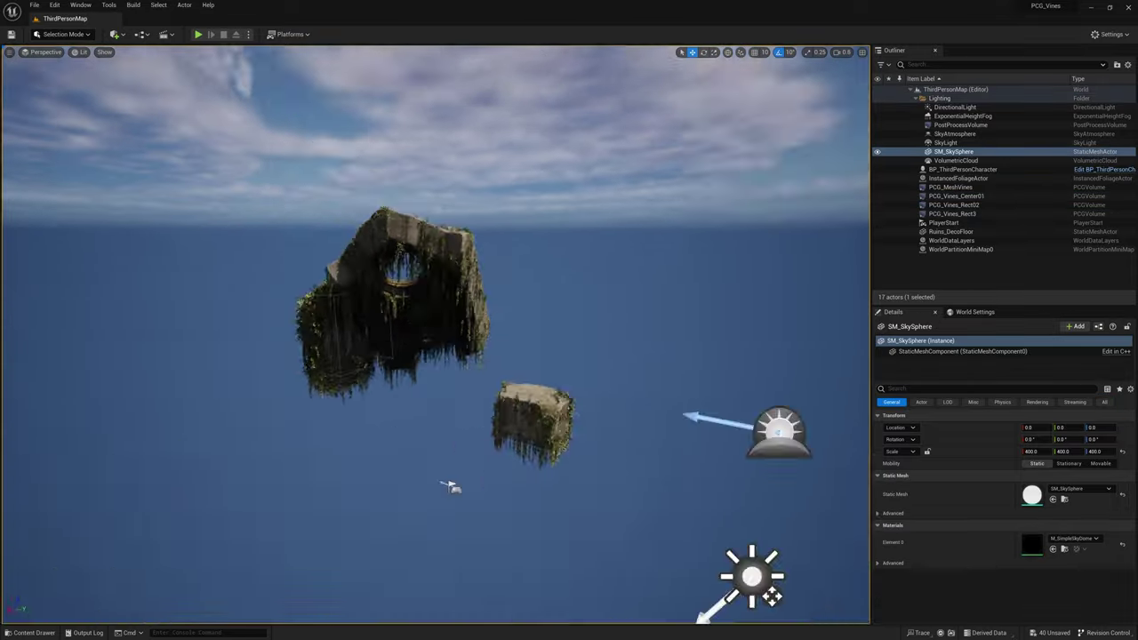
pyautogui.hotkey('ctrl', 'space')
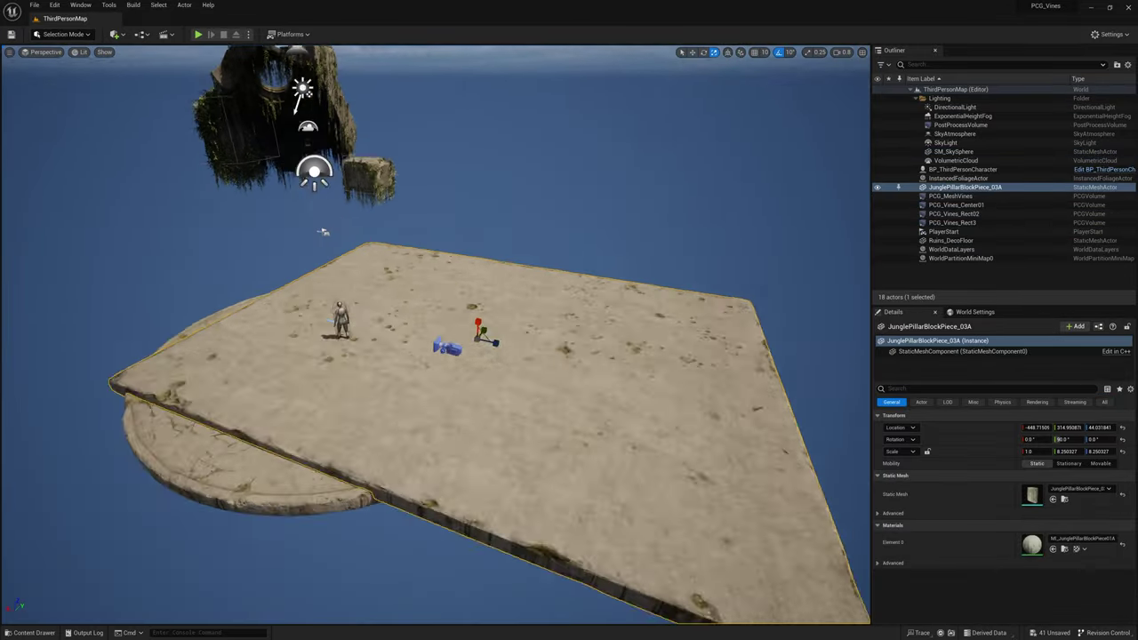
# Duplicate JunglePillarBlockPiece_03A into more floor and wall slabs and place the CombinedA, CombinedB and JunglePillarBlock_01A blocks on the ground
pyautogui.hotkey('alt', '2')
pyautogui.hotkey('alt', '3')
pyautogui.hotkey('alt', '4')
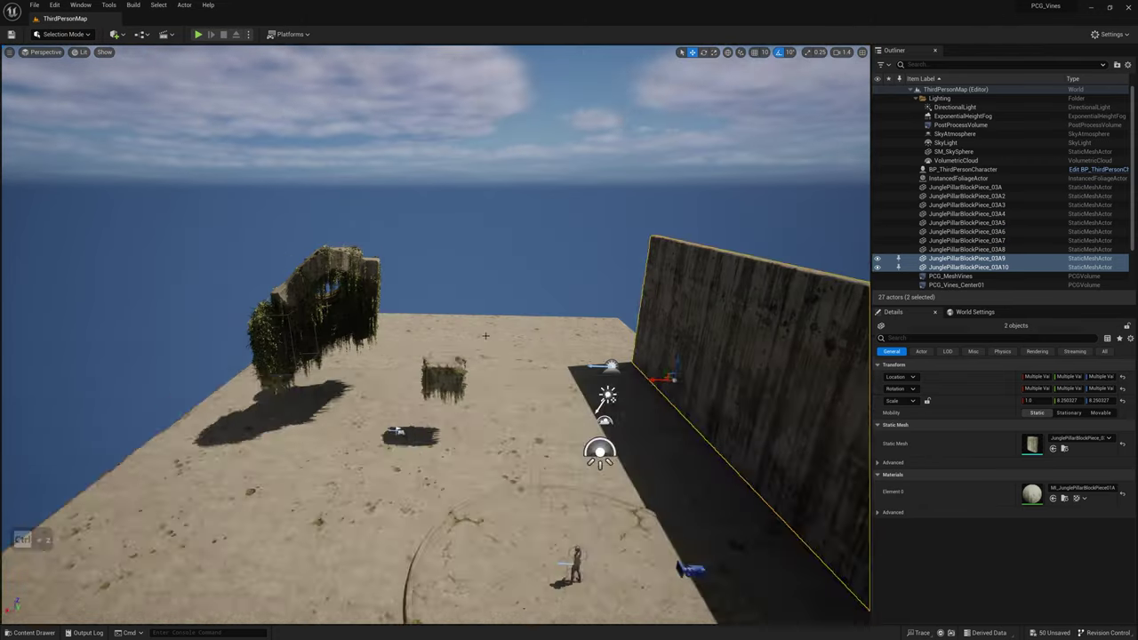
pyautogui.hotkey('ctrl', 'space')
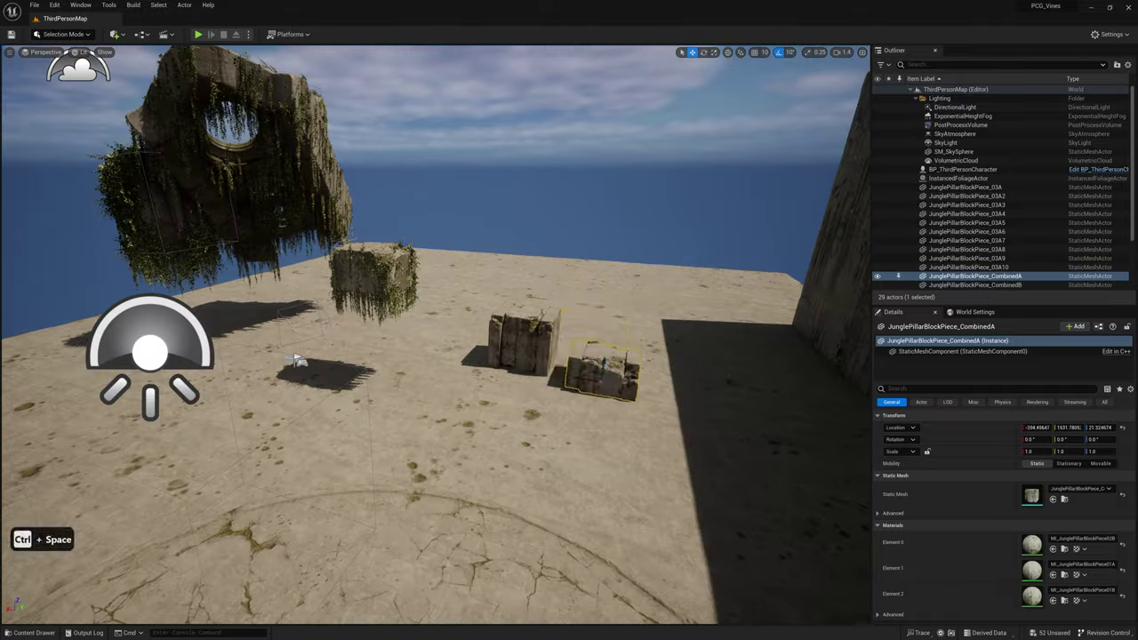
pyautogui.hotkey('ctrl', 'space')
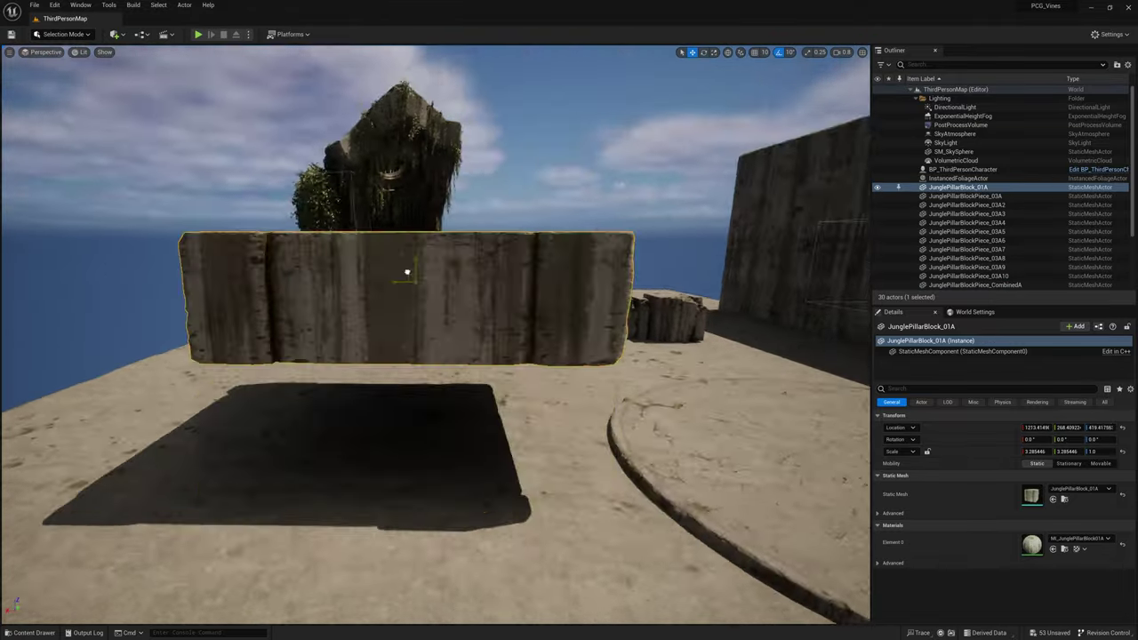
# Create an Actor blueprint class named BP_VineMesh_Actor in the PCG content folder
pyautogui.hotkey('ctrl', 'space')
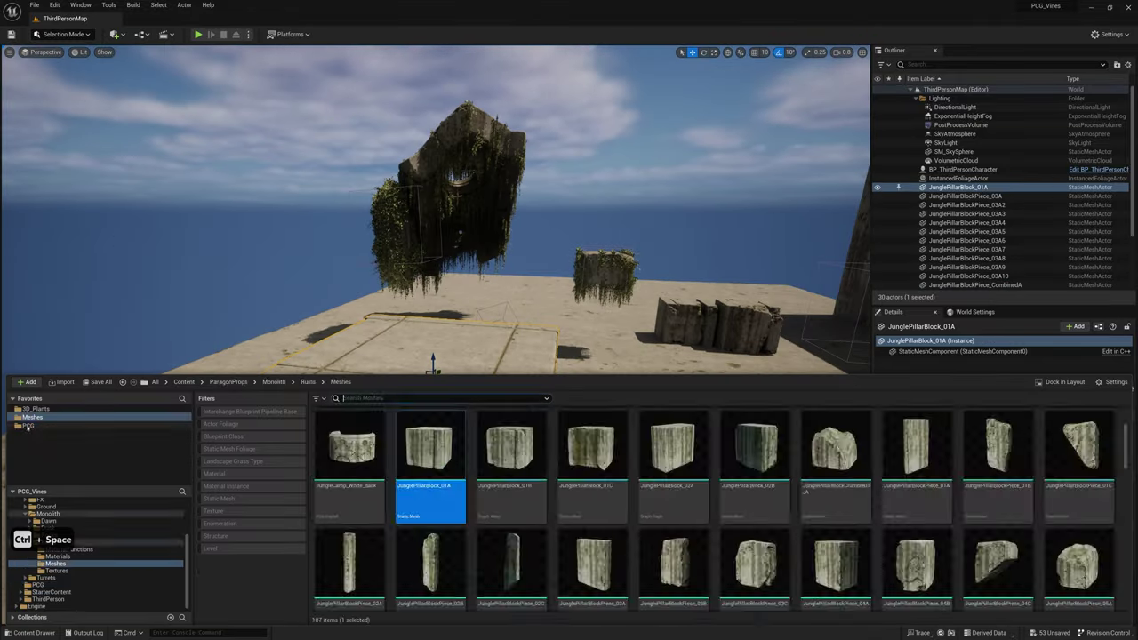
pyautogui.click(29, 425)
pyautogui.rightClick(444, 564)
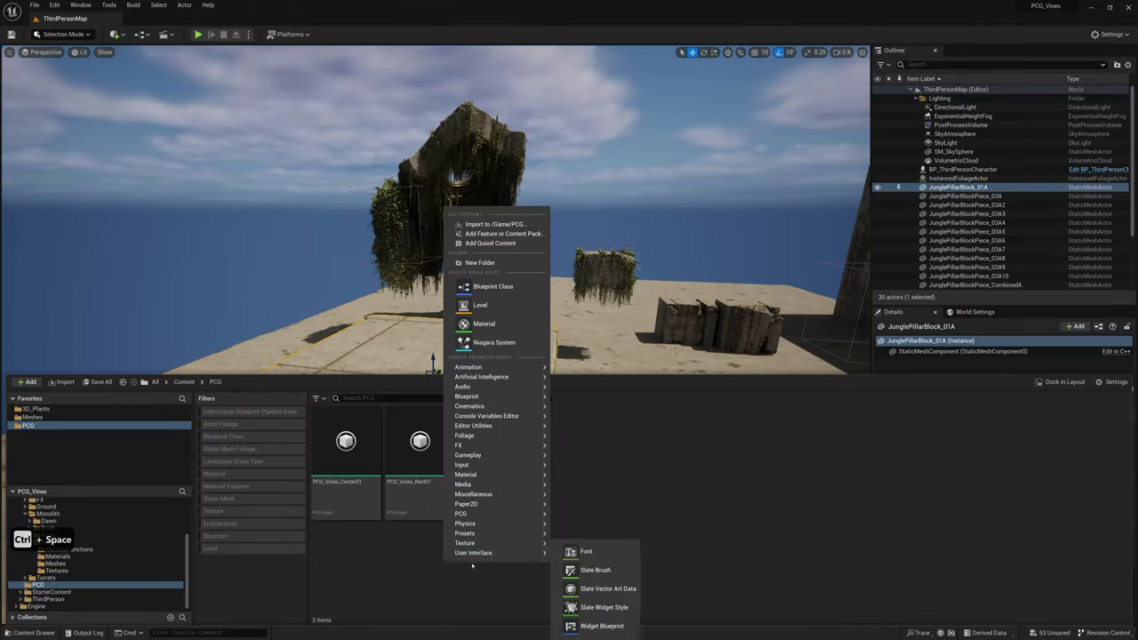
pyautogui.click(513, 286)
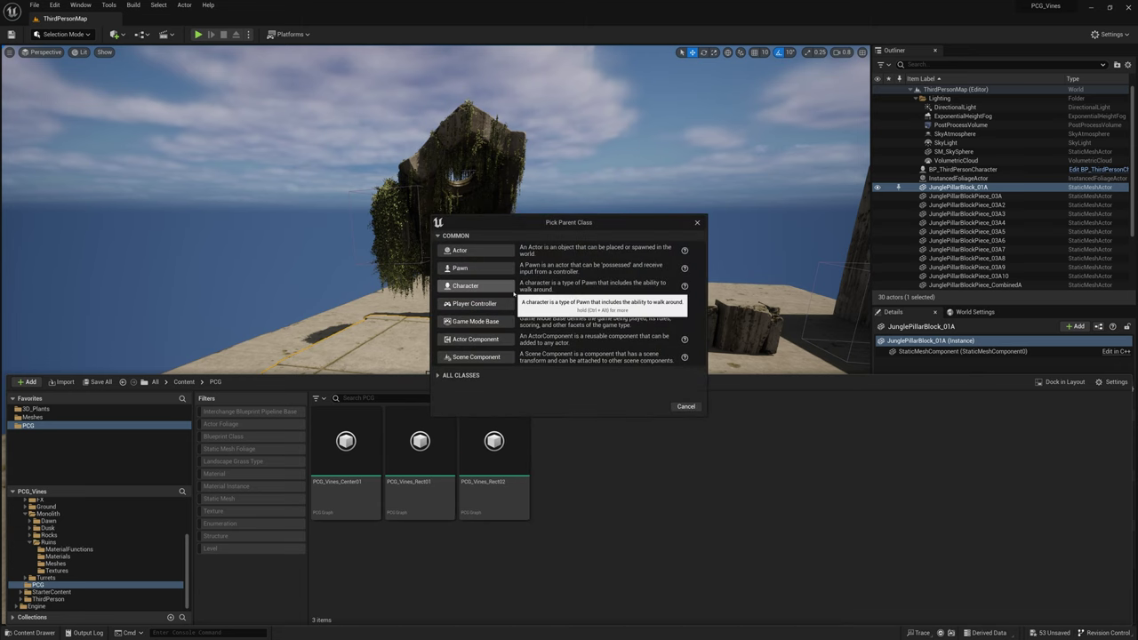
pyautogui.click(471, 256)
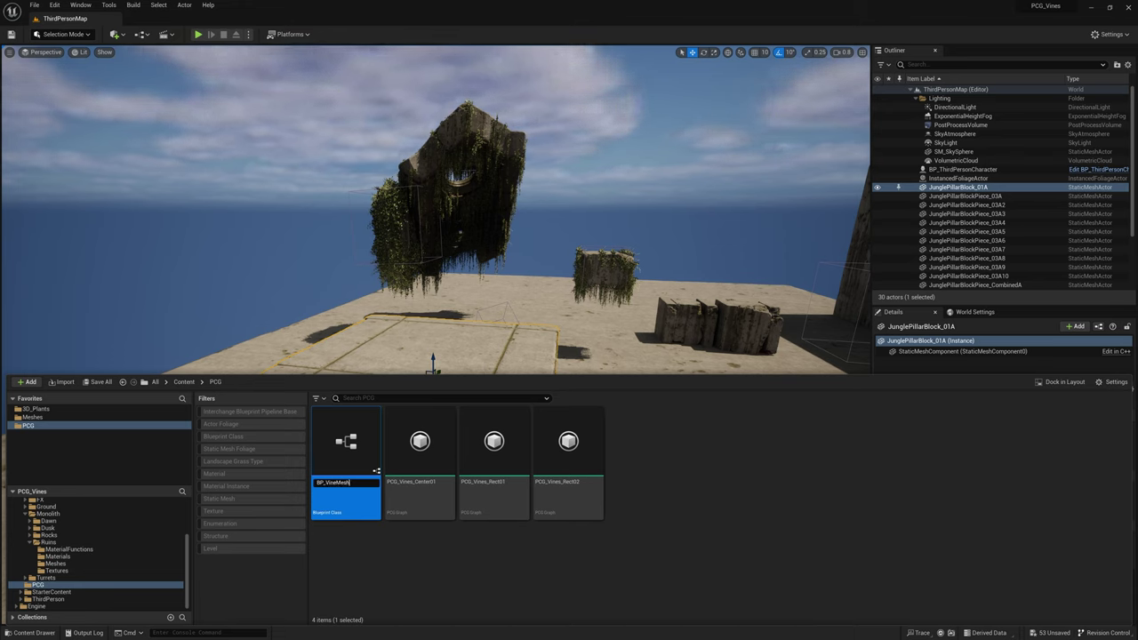
pyautogui.write('BP_VineMesh_Actor')
pyautogui.press('Return')
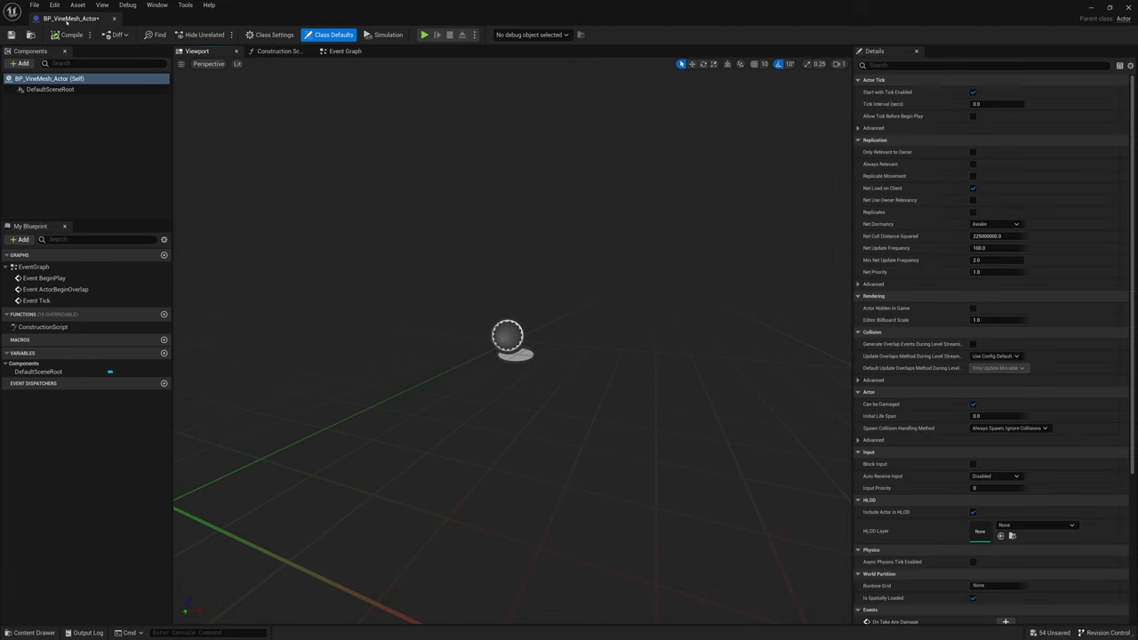
# Float the BP_VineMesh_Actor editor as a separate window and add a Static Mesh component to the blueprint
pyautogui.moveTo(68, 19); pyautogui.dragTo(45, 75)
pyautogui.moveTo(377, 98); pyautogui.dragTo(580, 134)
pyautogui.click(263, 174)
pyautogui.write('st')
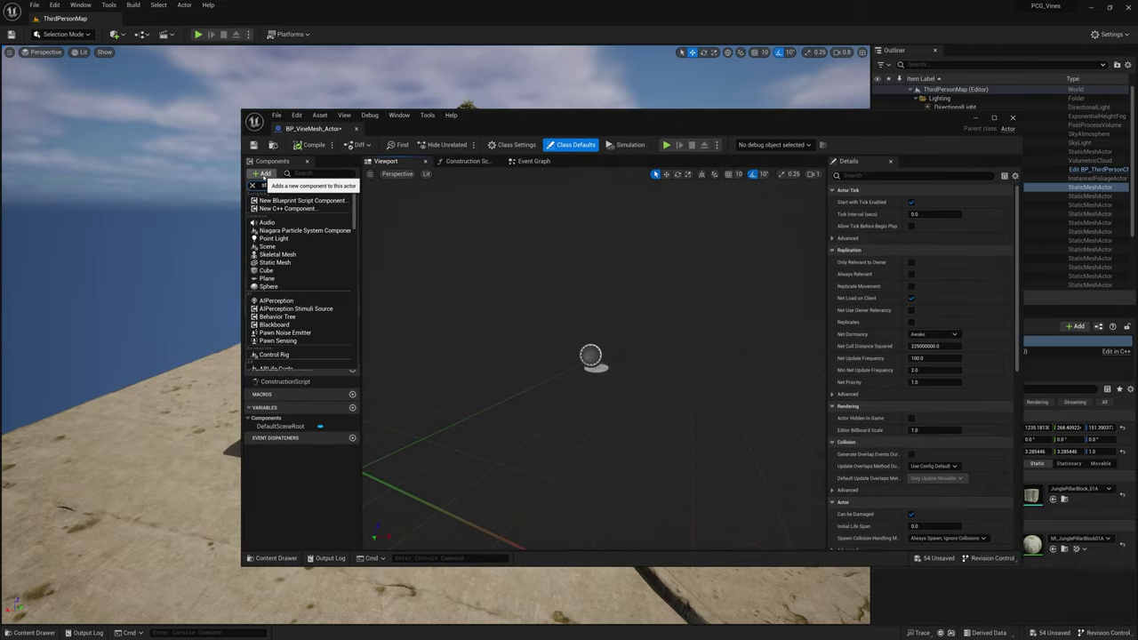
pyautogui.write('a')
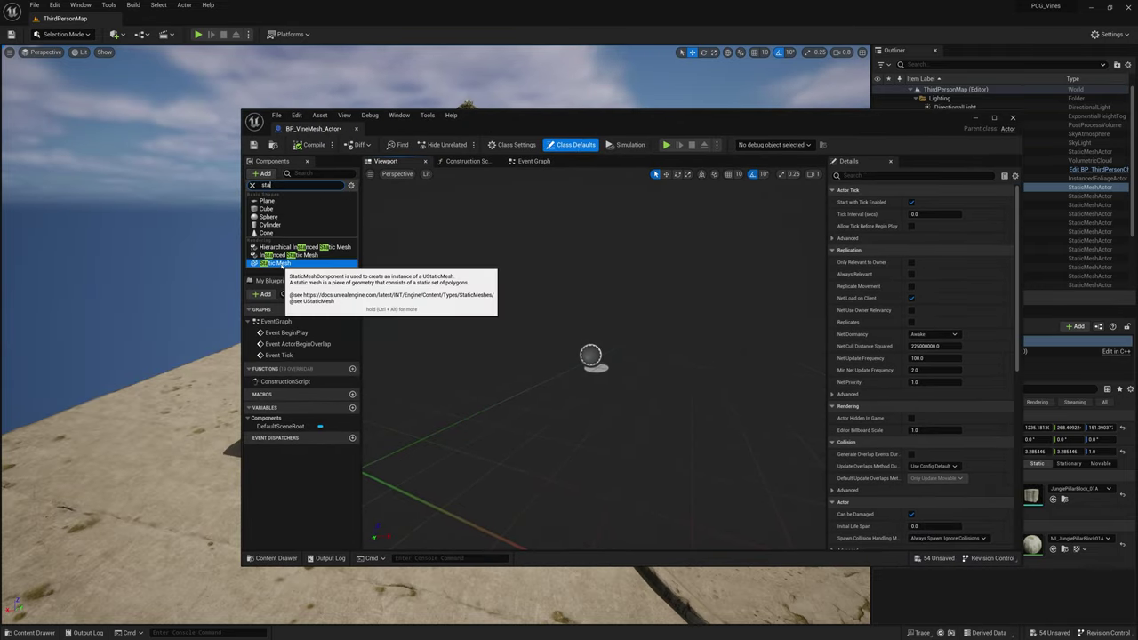
pyautogui.click(281, 264)
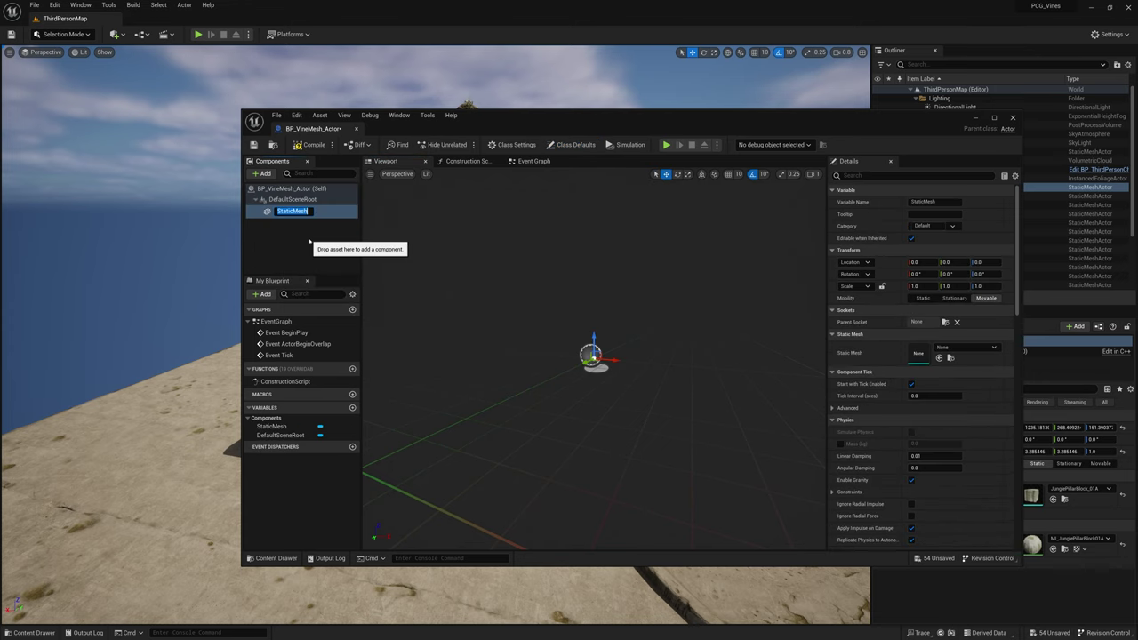
pyautogui.click(310, 237)
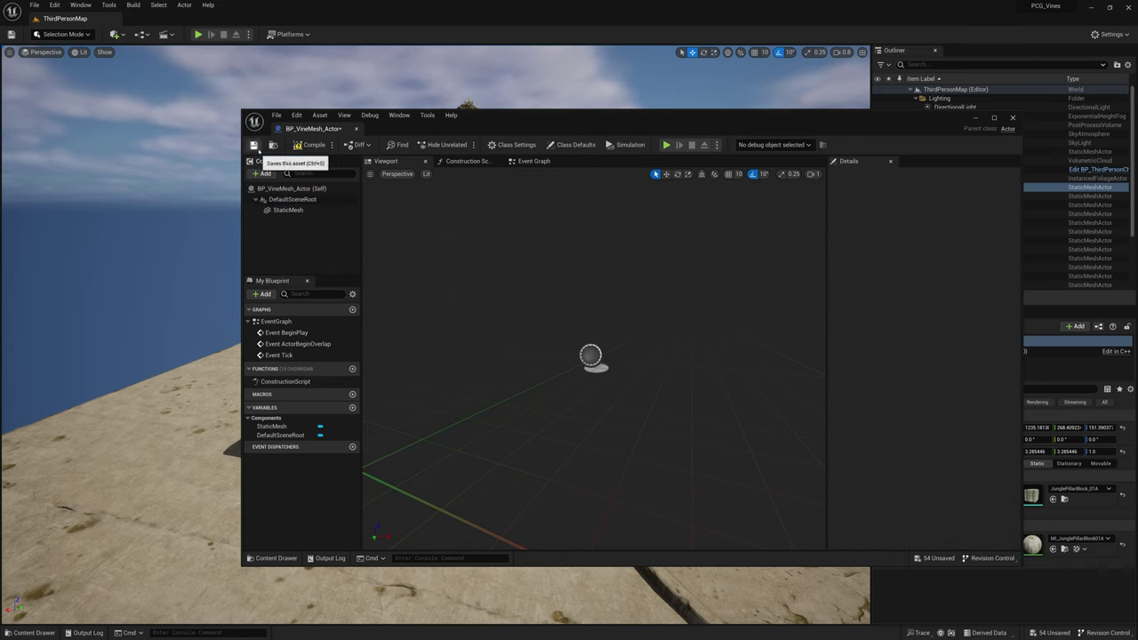
# Assign JunglePillarBlock_01A from the Ruins meshes to the StaticMesh component, then compile and save the blueprint
pyautogui.click(286, 211)
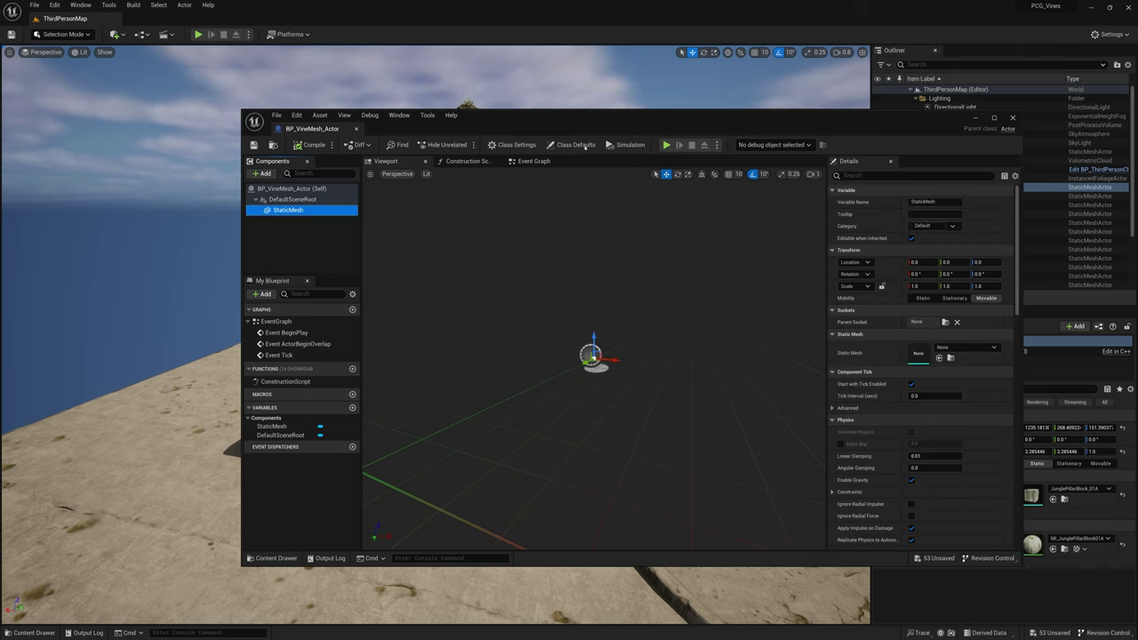
pyautogui.moveTo(577, 119); pyautogui.dragTo(520, 109)
pyautogui.hotkey('ctrl', 'space')
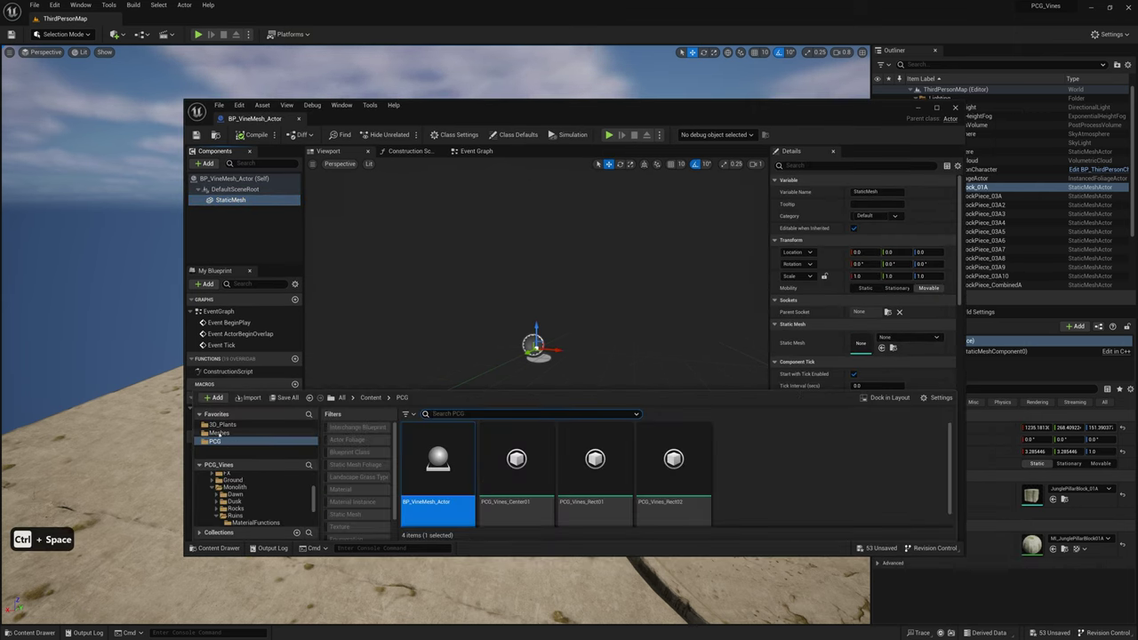
pyautogui.click(218, 433)
pyautogui.moveTo(463, 107); pyautogui.dragTo(770, 83)
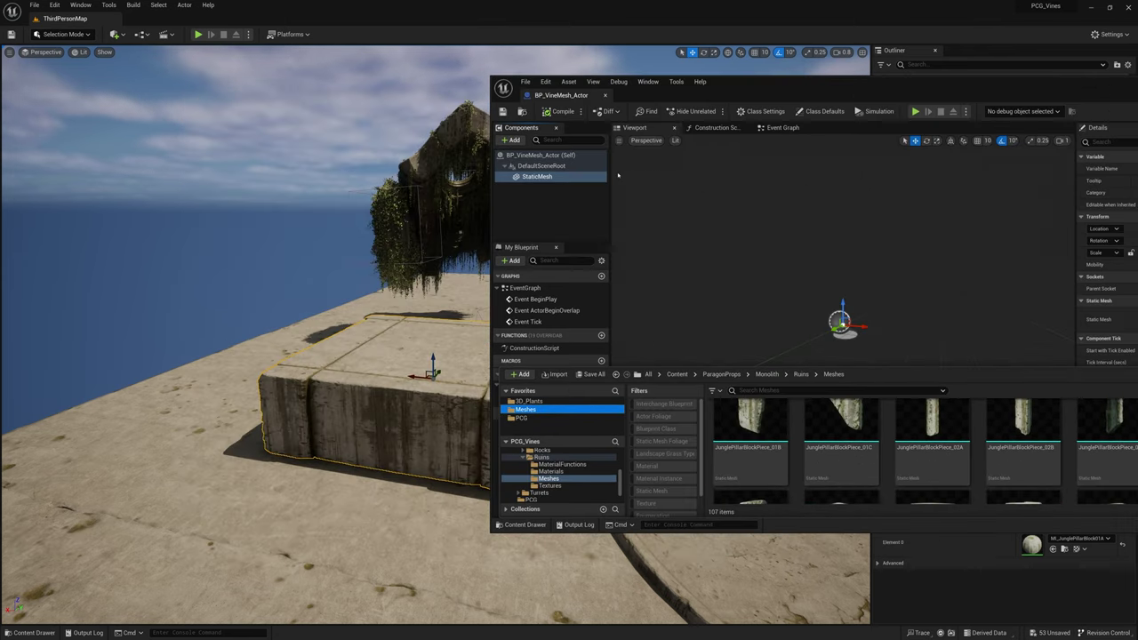
pyautogui.hotkey('ctrl', 'b')
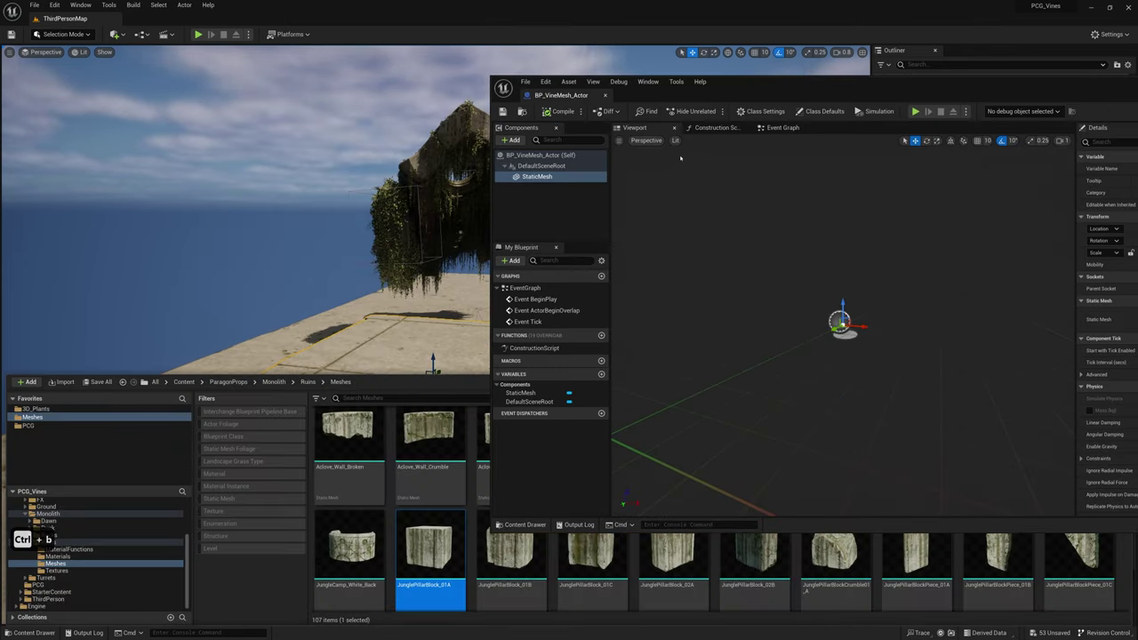
pyautogui.moveTo(753, 96); pyautogui.dragTo(373, 118)
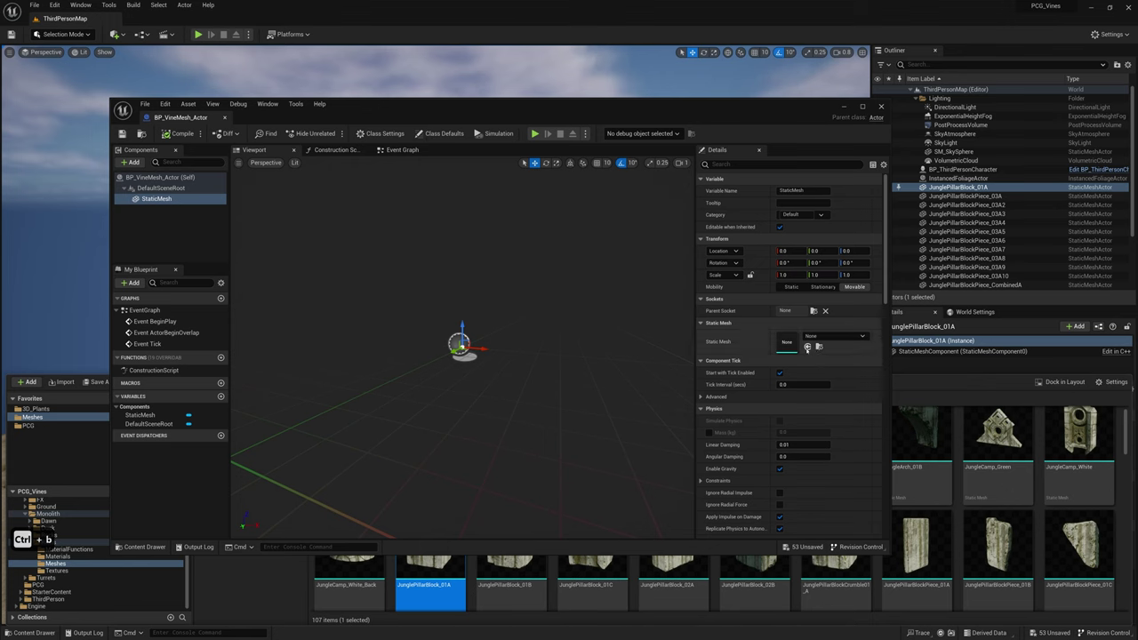
pyautogui.click(808, 347)
pyautogui.moveTo(462, 346)
pyautogui.mouseDown(button='right')
pyautogui.moveTo(464, 373)
pyautogui.moveTo(471, 343)
pyautogui.moveTo(462, 351)
pyautogui.mouseUp(button='right')
pyautogui.scroll(-1, 463, 347)
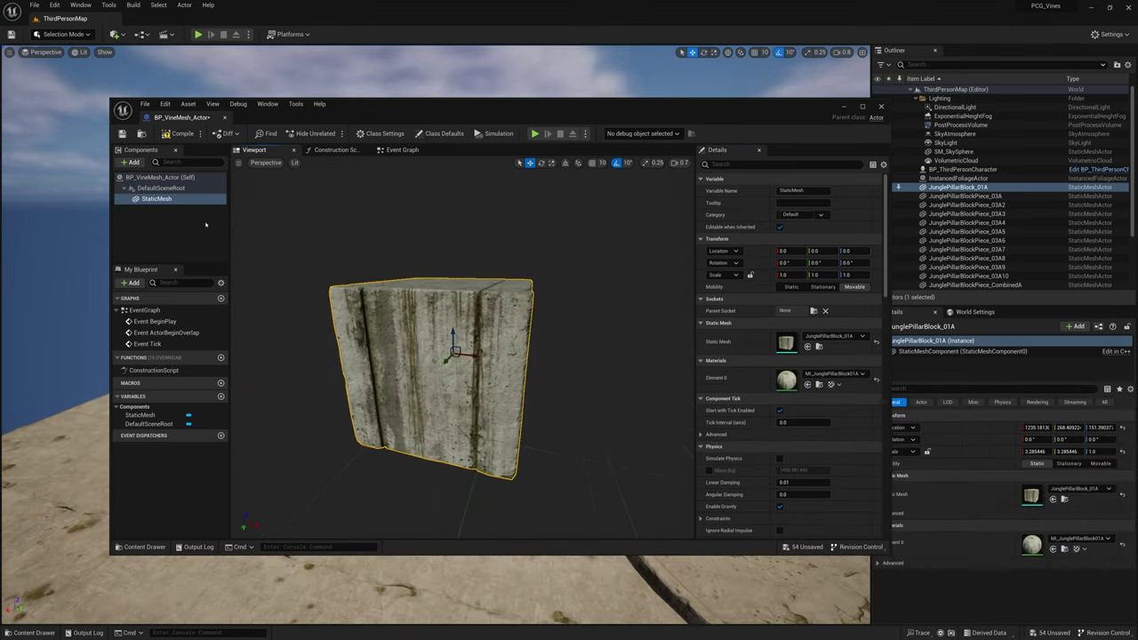
pyautogui.click(169, 133)
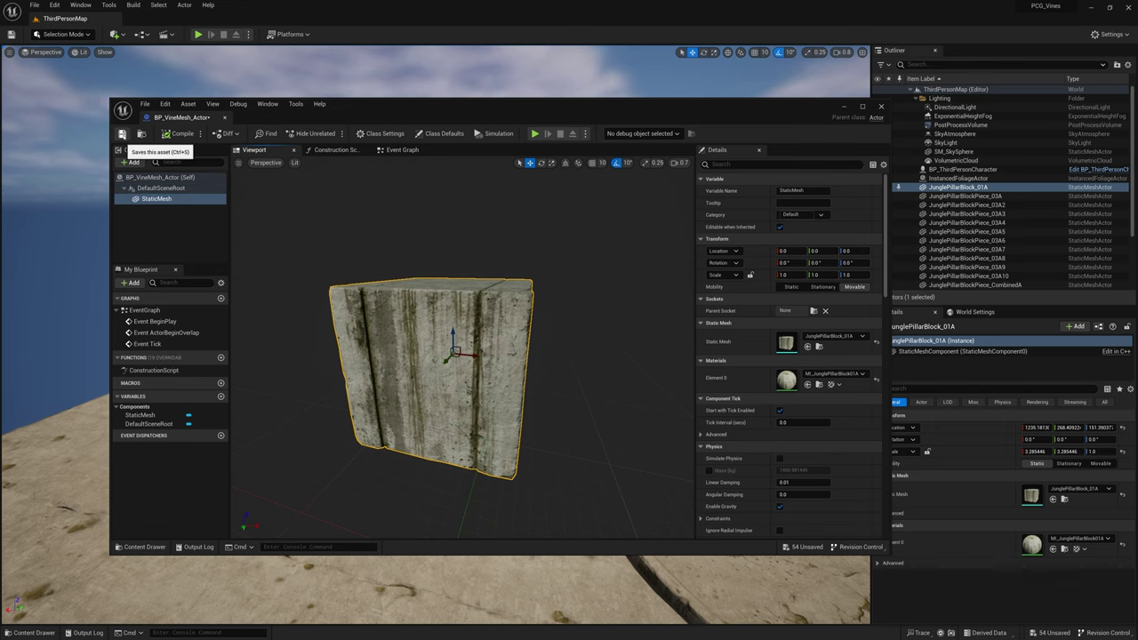
pyautogui.moveTo(413, 122); pyautogui.dragTo(494, 121)
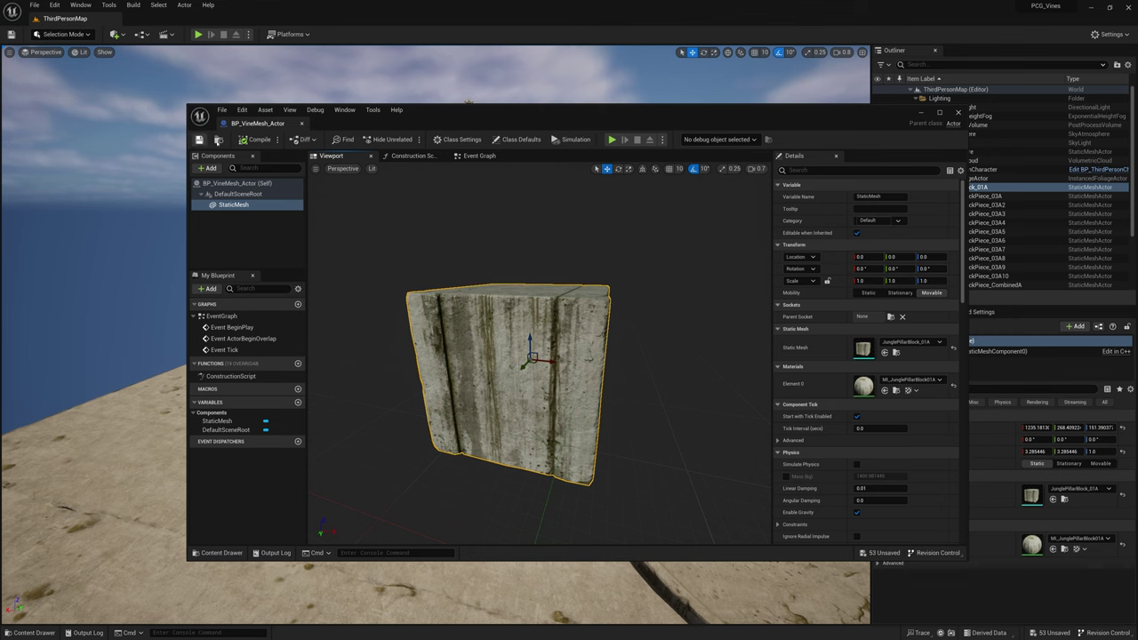
# Create a PCG graph named PCG_VineforBPMesh in the PCG content folder
pyautogui.doubleClick(499, 125)
pyautogui.hotkey('ctrl', 'space')
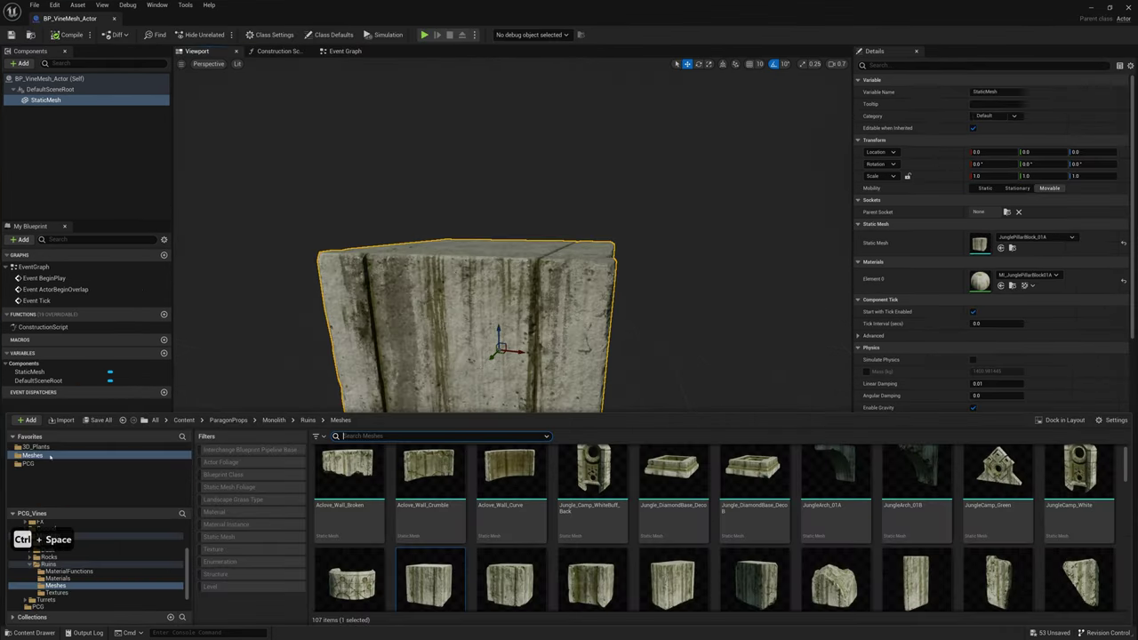
pyautogui.click(31, 463)
pyautogui.rightClick(447, 591)
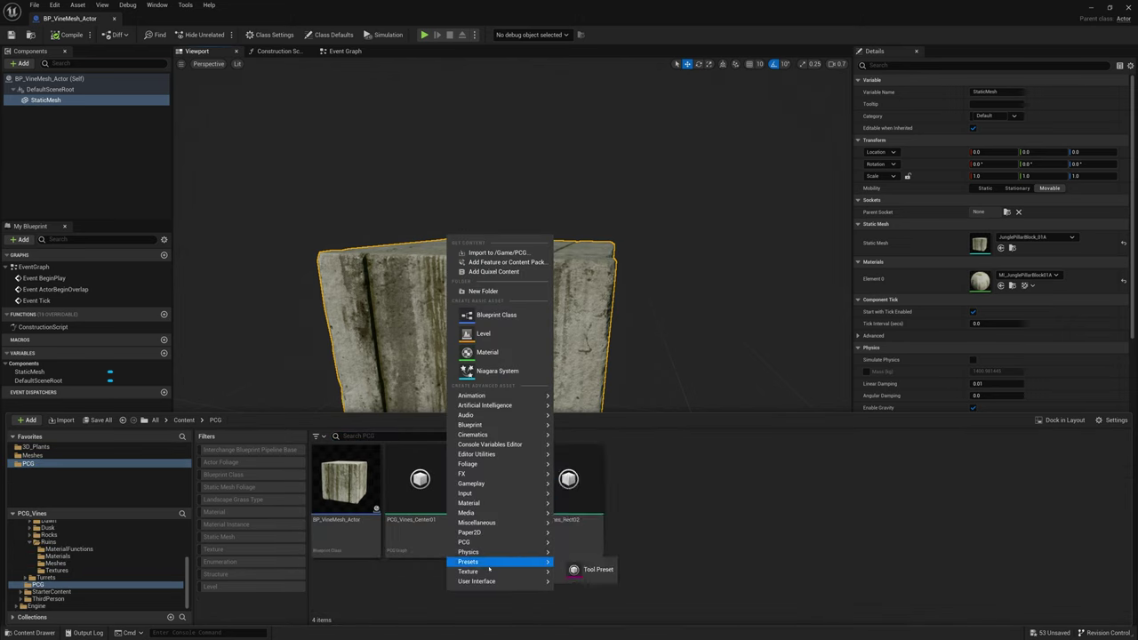
pyautogui.moveTo(506, 542)
pyautogui.click(592, 551)
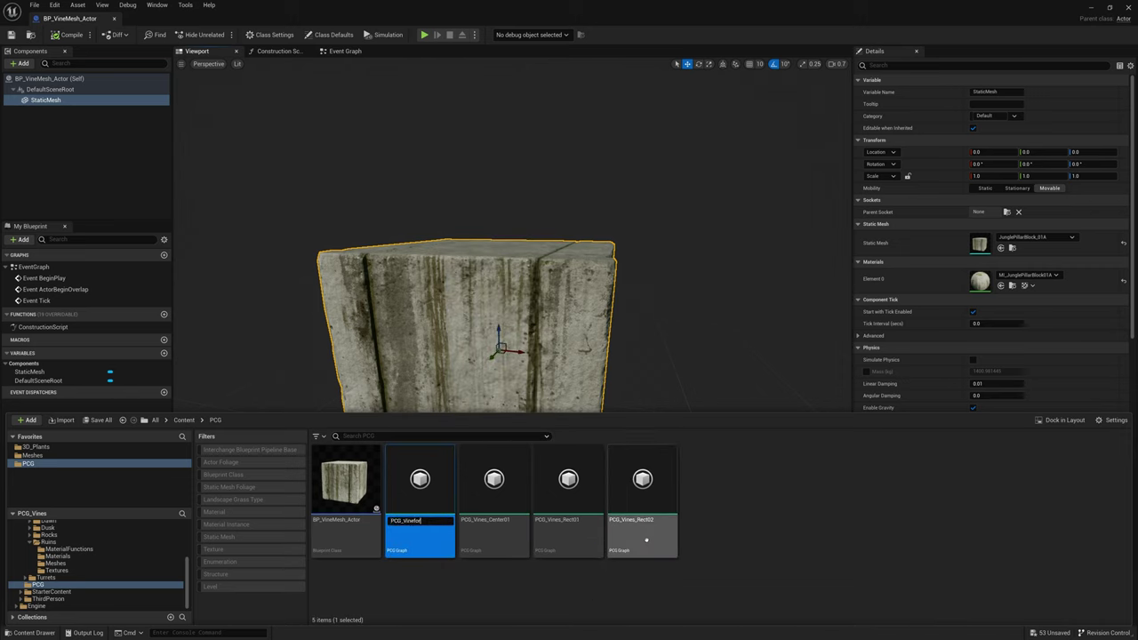
pyautogui.write('PCG_VineforBPMesh')
pyautogui.press('Return')
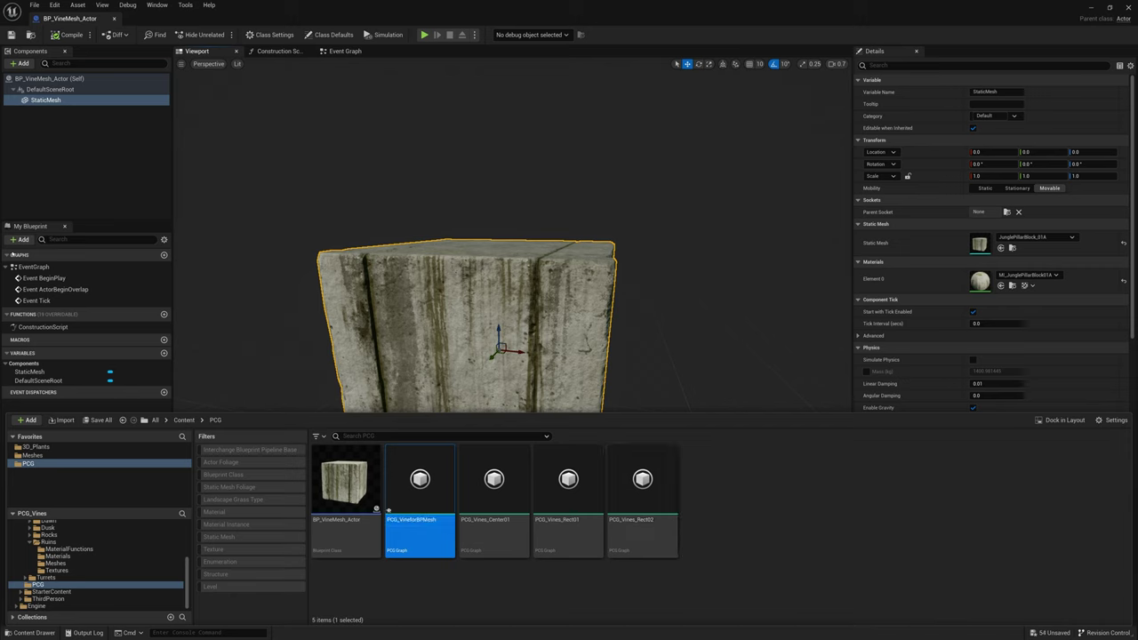
# Add a PCG component to BP_VineMesh_Actor, assign PCG_VineforBPMesh as its graph and save all
pyautogui.click(21, 63)
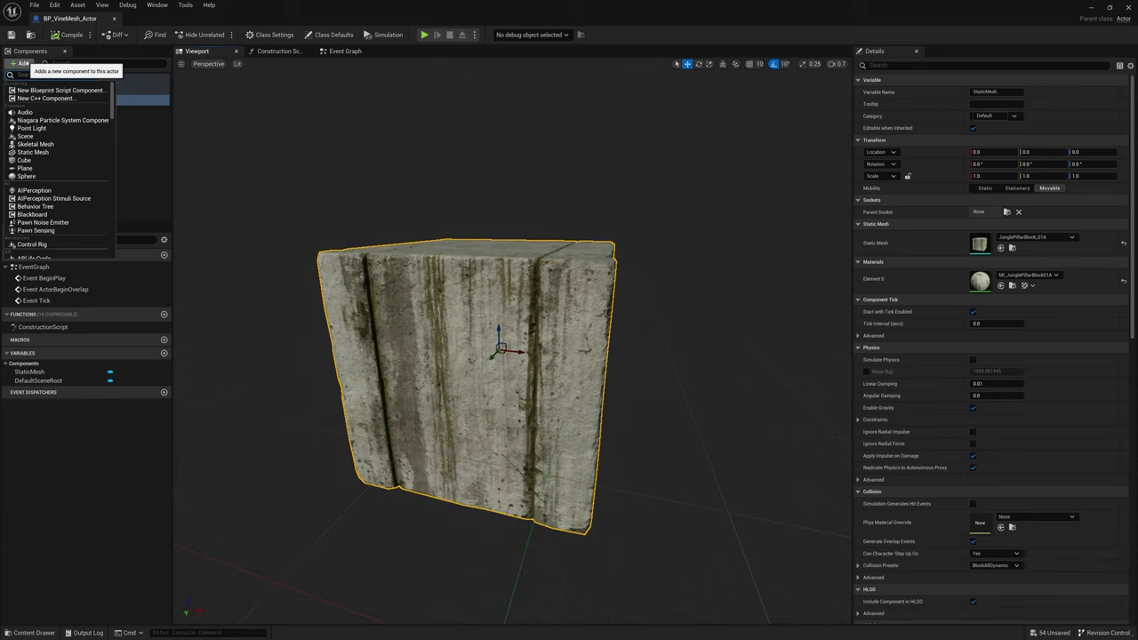
pyautogui.write('PCG')
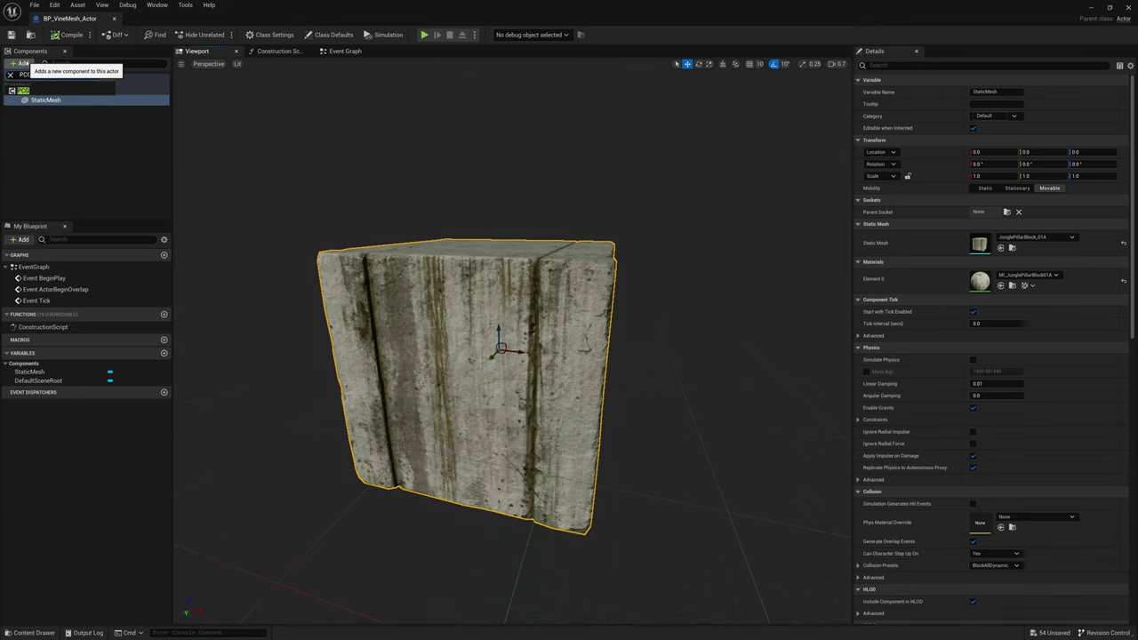
pyautogui.click(24, 93)
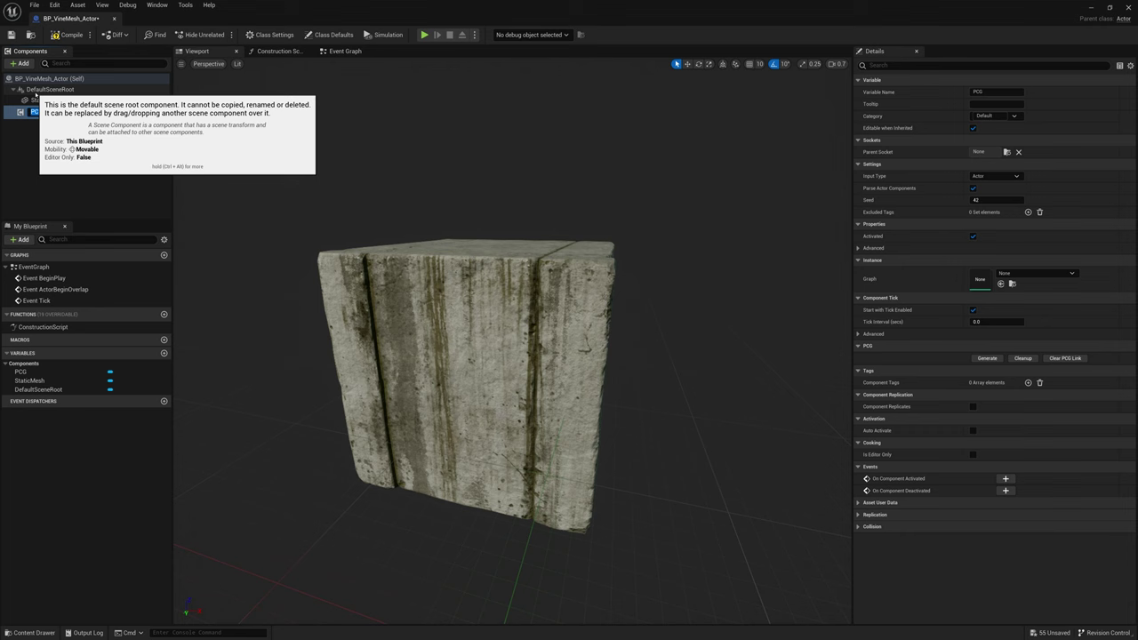
pyautogui.click(72, 148)
pyautogui.click(40, 111)
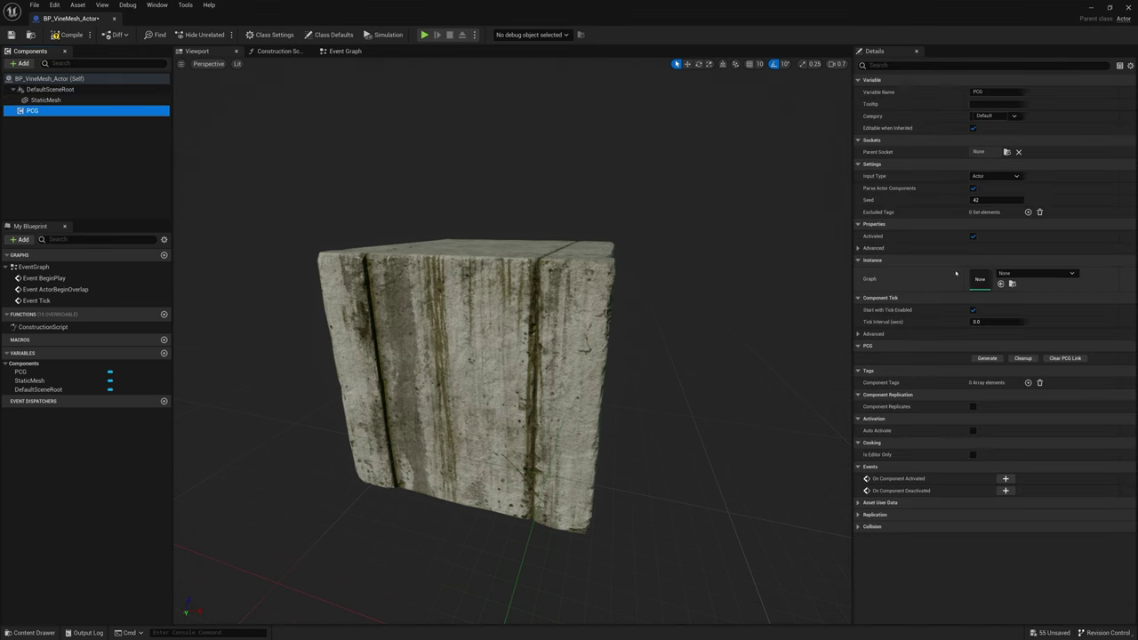
pyautogui.hotkey('ctrl', 'space')
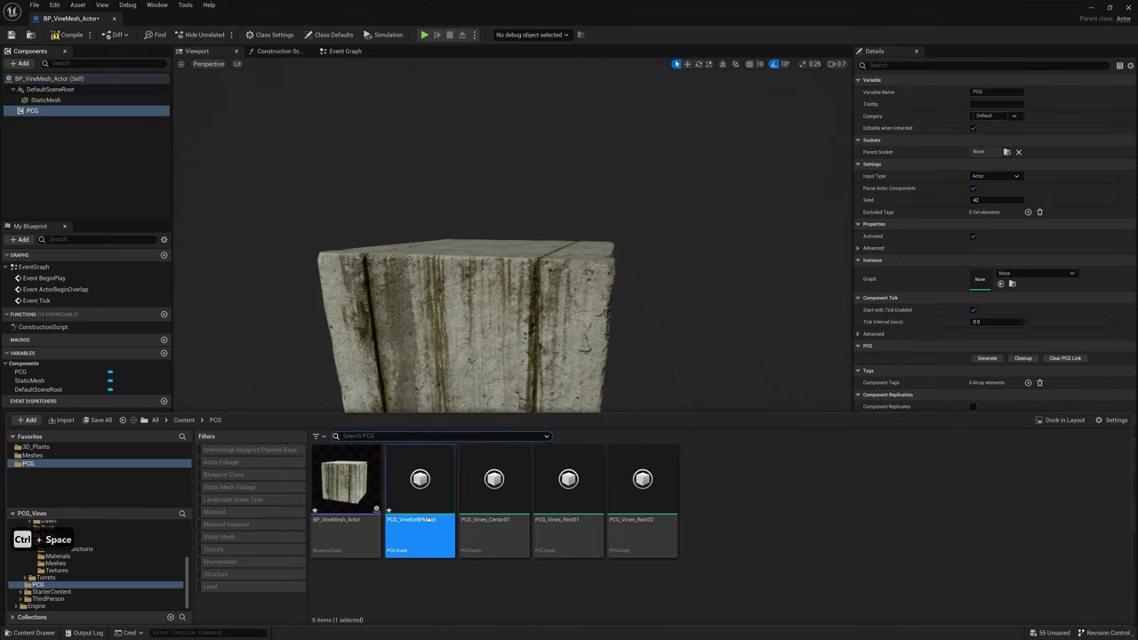
pyautogui.click(1002, 284)
pyautogui.moveTo(708, 352)
pyautogui.mouseDown(button='right')
pyautogui.moveTo(715, 366)
pyautogui.moveTo(696, 357)
pyautogui.mouseUp(button='right')
pyautogui.hotkey('ctrl', 'shift', 's')
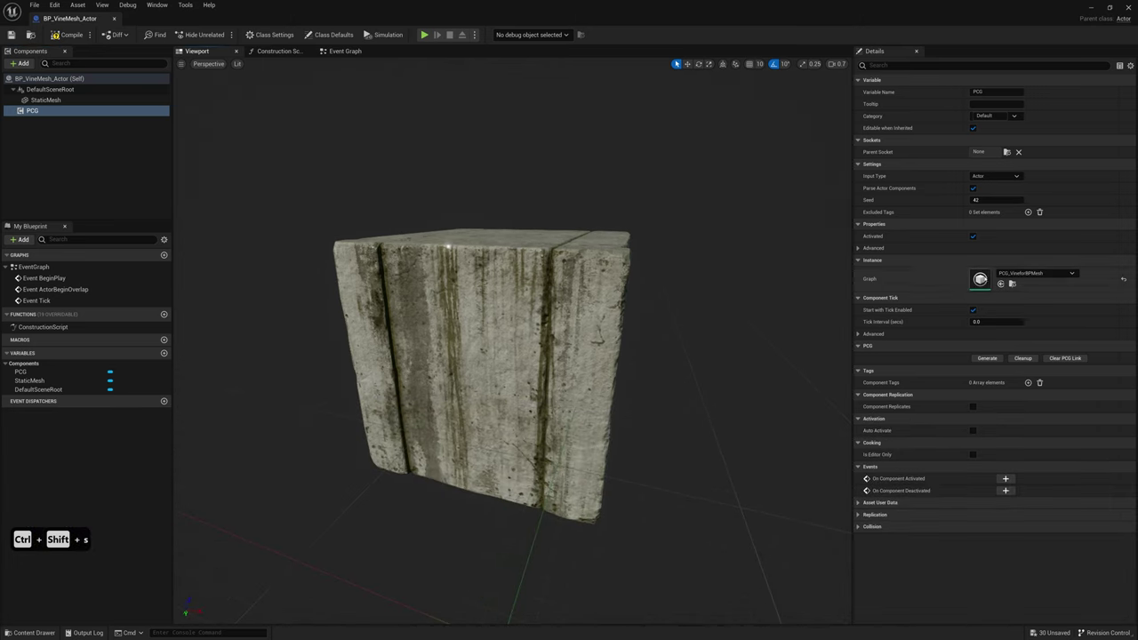
# Open the PCG_VineforBPMesh graph for editing, and close BP_VineMesh_Actor after compiling and saving all
pyautogui.doubleClick(980, 279)
pyautogui.click(55, 34)
pyautogui.hotkey('ctrl', 'shift', 's')
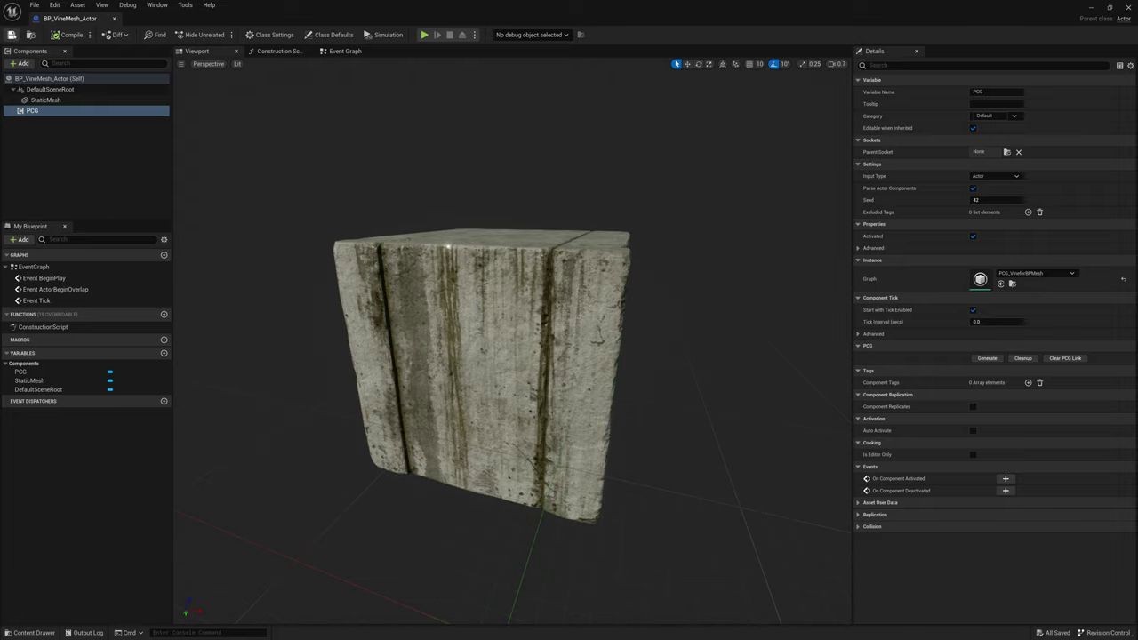
pyautogui.click(113, 19)
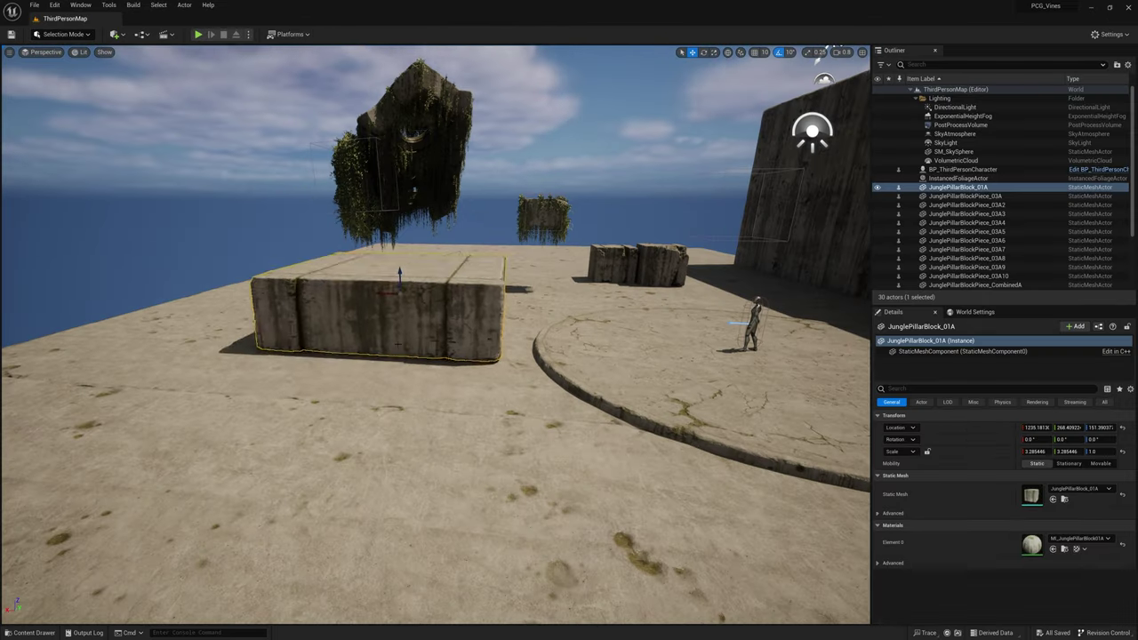
# Replace the JunglePillarBlock_01A mesh on the level's ground with an instance of BP_VineMesh_Actor
pyautogui.press('Delete')
pyautogui.hotkey('ctrl', 'space')
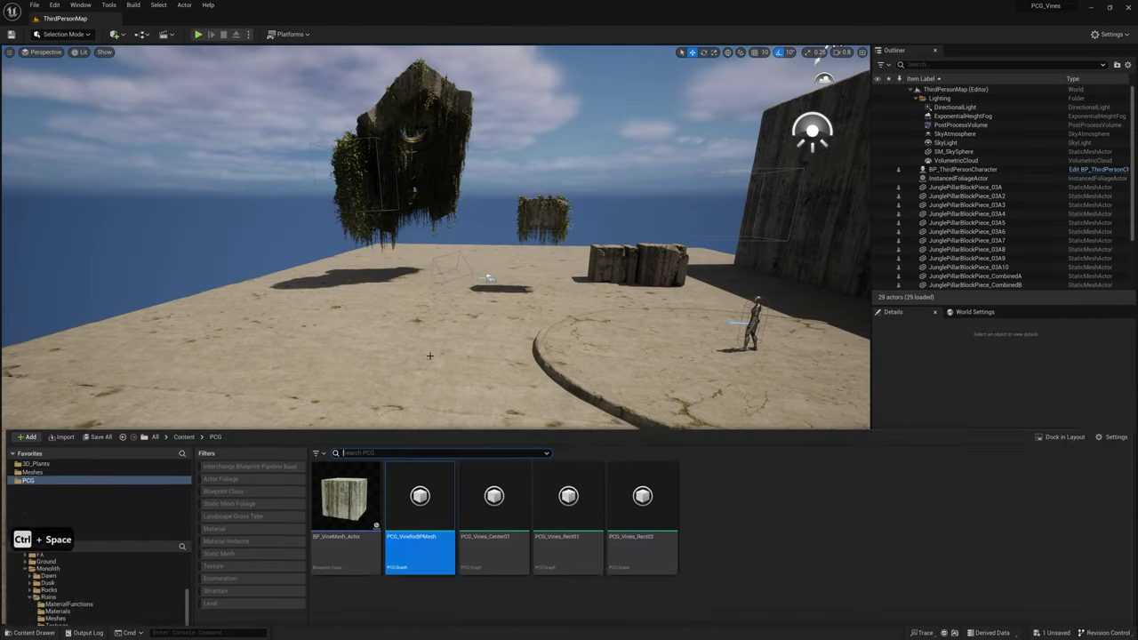
pyautogui.moveTo(375, 468); pyautogui.dragTo(388, 384)
pyautogui.press('w')
pyautogui.moveTo(387, 384); pyautogui.dragTo(389, 415, button='right')
pyautogui.scroll(-3, 382, 387)
# Bring the PCG_VineforBPMesh graph window in front of the level and enlarge it
pyautogui.hotkey('ctrl', 'space')
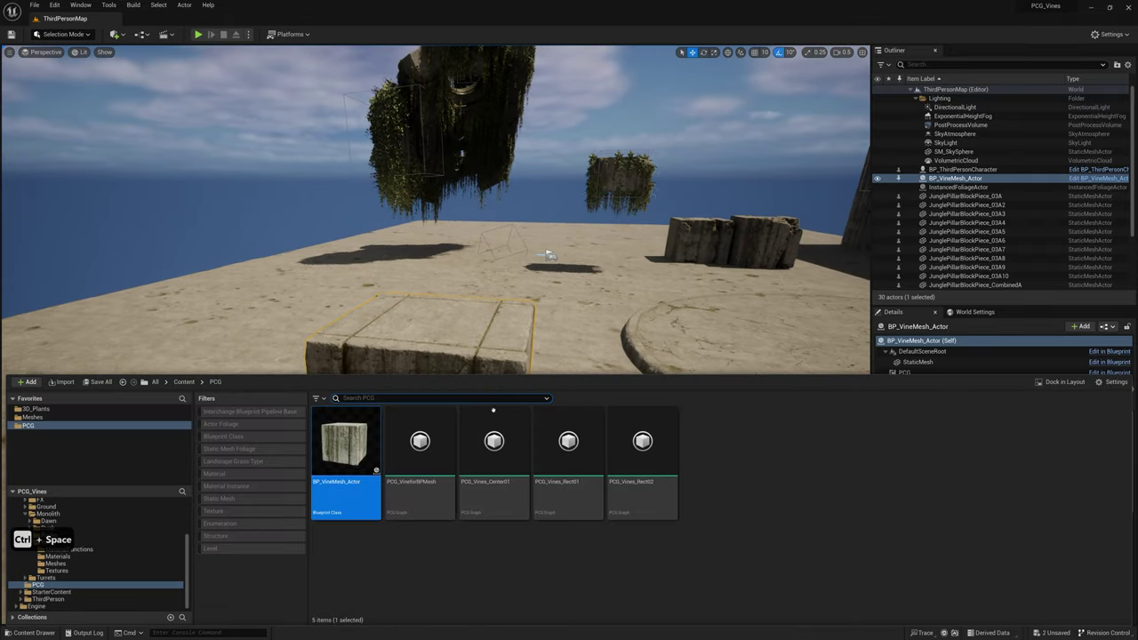
pyautogui.hotkey('alt', 'Tab')
pyautogui.hotkey('alt', 'Tab')
pyautogui.hotkey('alt', 'Tab')
pyautogui.hotkey('alt', 'Tab')
pyautogui.hotkey('alt', 'Tab')
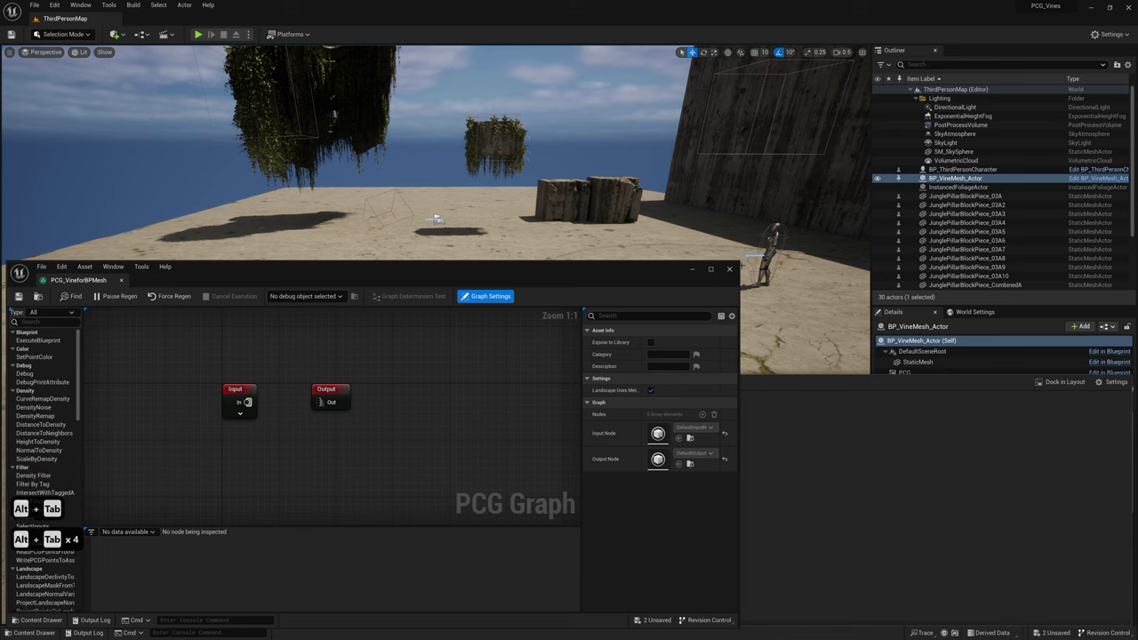
pyautogui.moveTo(736, 264); pyautogui.dragTo(892, 236)
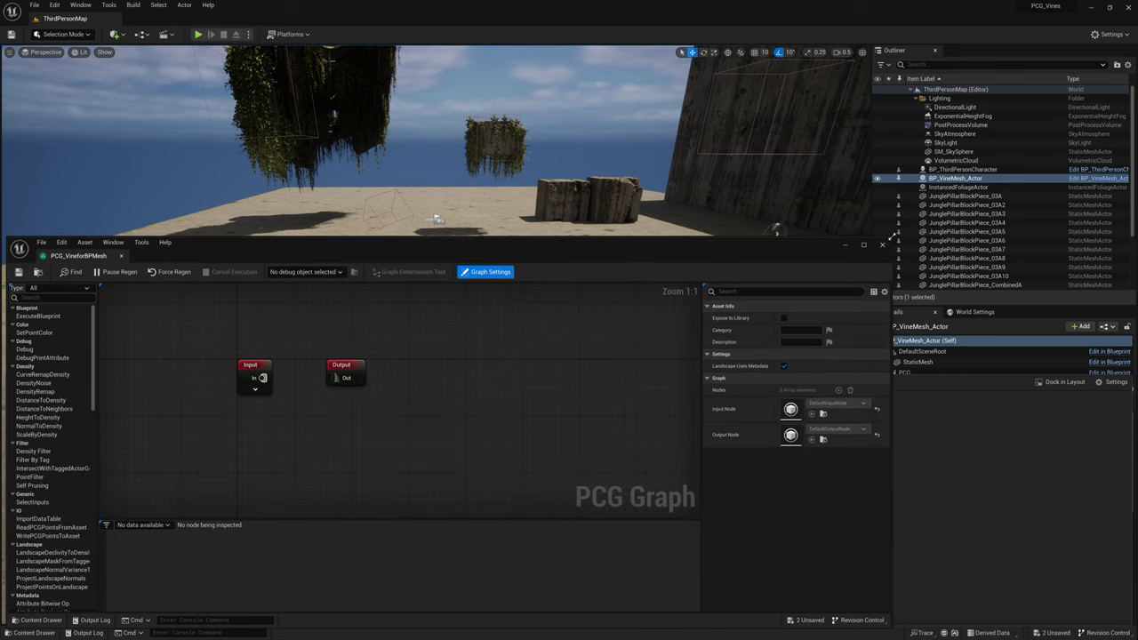
# Add a Get Actor Data node to the PCG_VineforBPMesh graph
pyautogui.rightClick(336, 413)
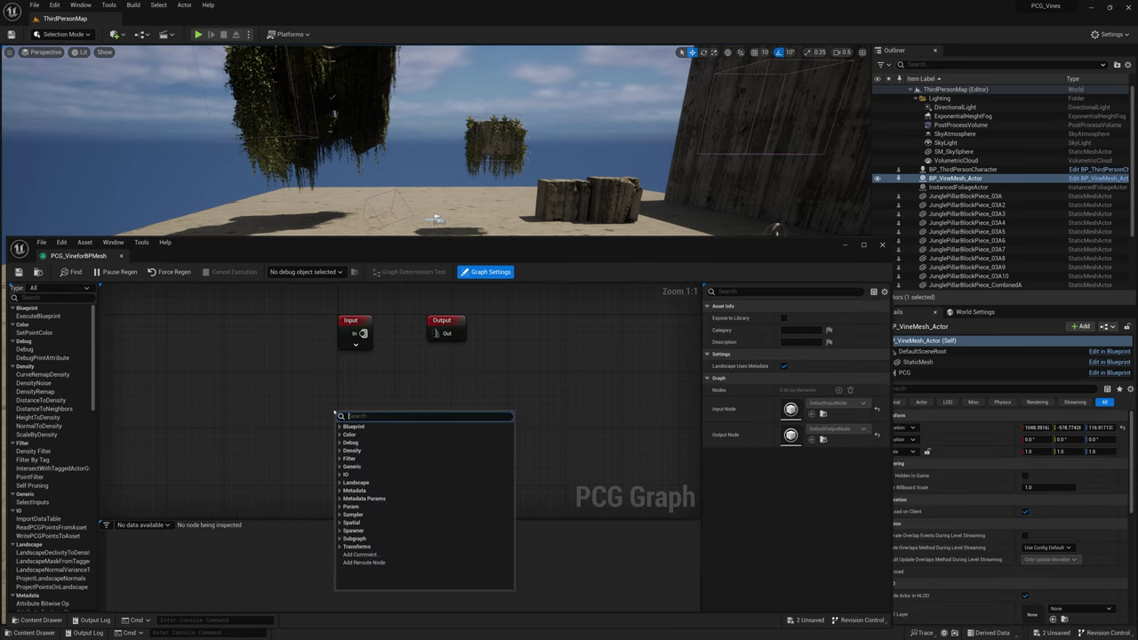
pyautogui.write('get')
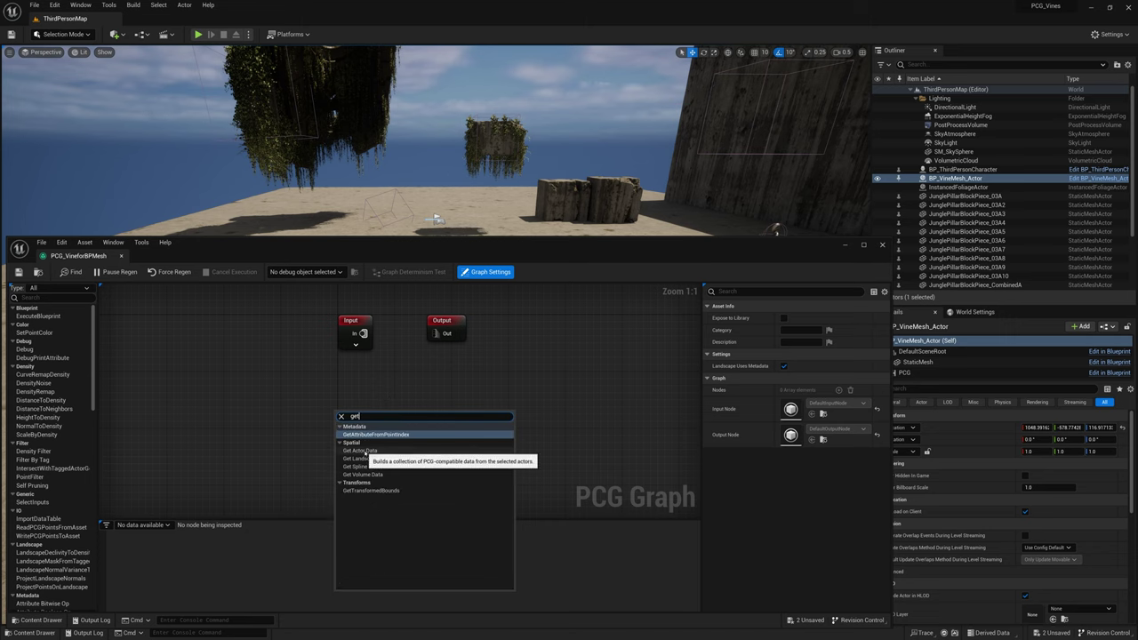
pyautogui.click(372, 452)
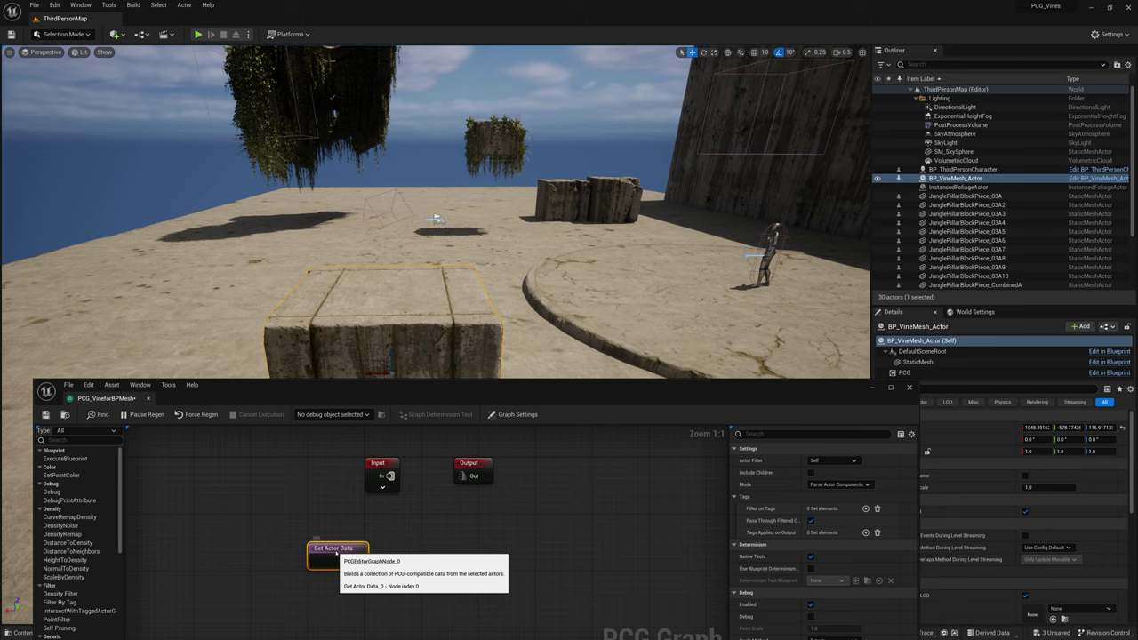
# Debug the Get Actor Data node on the selected BP_VineMesh_Actor instance and reposition that actor on the level's ground
pyautogui.click(352, 527)
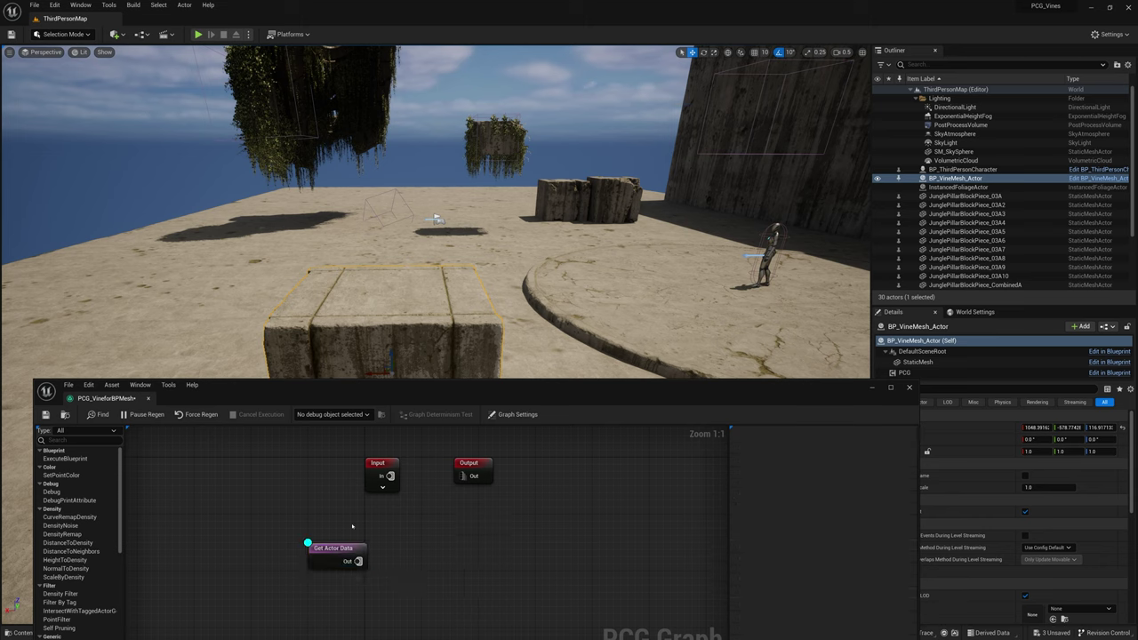
pyautogui.click(347, 414)
pyautogui.moveTo(339, 538); pyautogui.dragTo(332, 531)
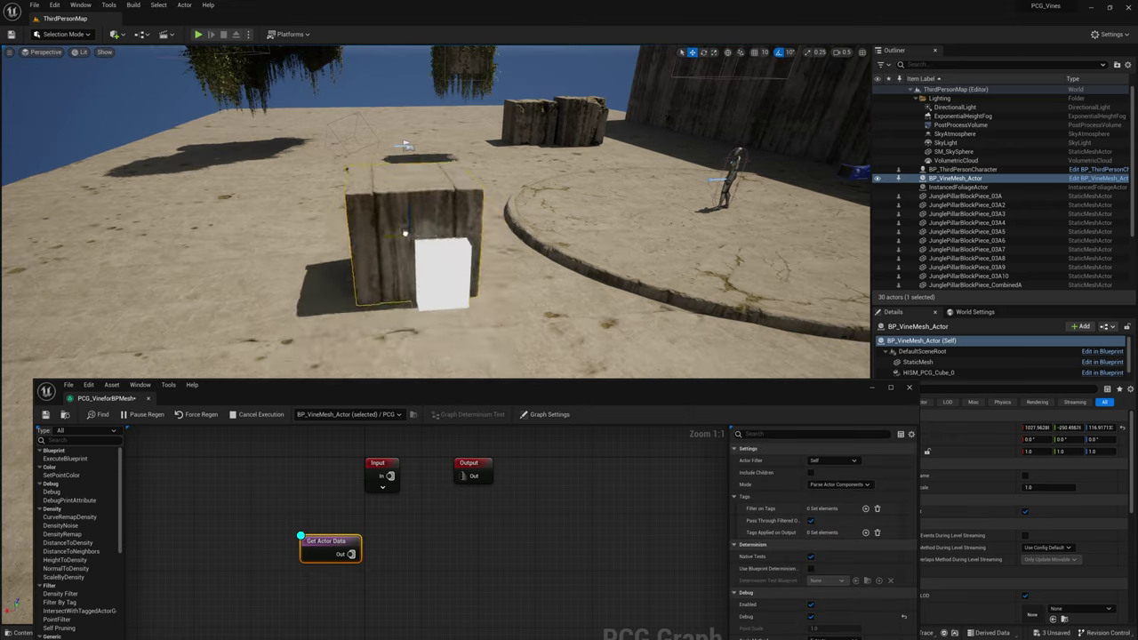
pyautogui.moveTo(413, 301)
pyautogui.mouseDown()
pyautogui.moveTo(422, 146)
pyautogui.moveTo(415, 284)
pyautogui.mouseUp()
pyautogui.moveTo(578, 268); pyautogui.dragTo(535, 304)
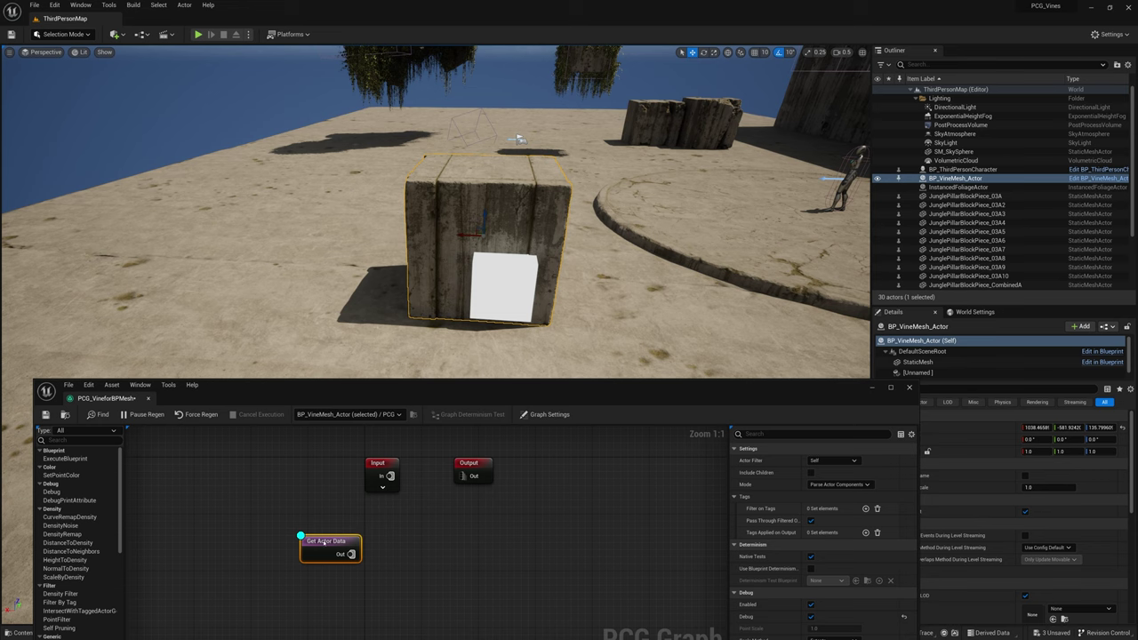
# Connect a Surface Sampler to the Get Actor Data output and switch the debug display to the sampler
pyautogui.moveTo(351, 554); pyautogui.dragTo(385, 540)
pyautogui.write('surf')
pyautogui.press('Return')
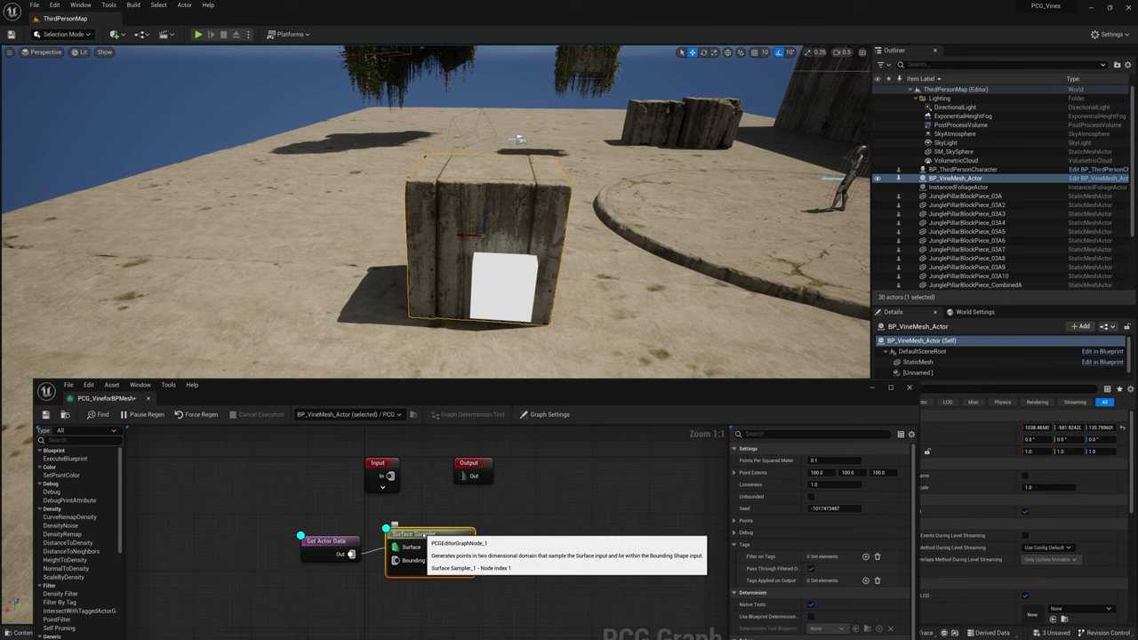
pyautogui.click(327, 544)
pyautogui.click(414, 535)
# Scale BP_VineMesh_Actor up to about 1.76 in X and Y, keeping Z at 1
pyautogui.press('w')
pyautogui.scroll(3, 532, 186)
pyautogui.press('s')
pyautogui.moveTo(532, 187); pyautogui.dragTo(532, 235, button='right')
pyautogui.press('s')
pyautogui.press('r')
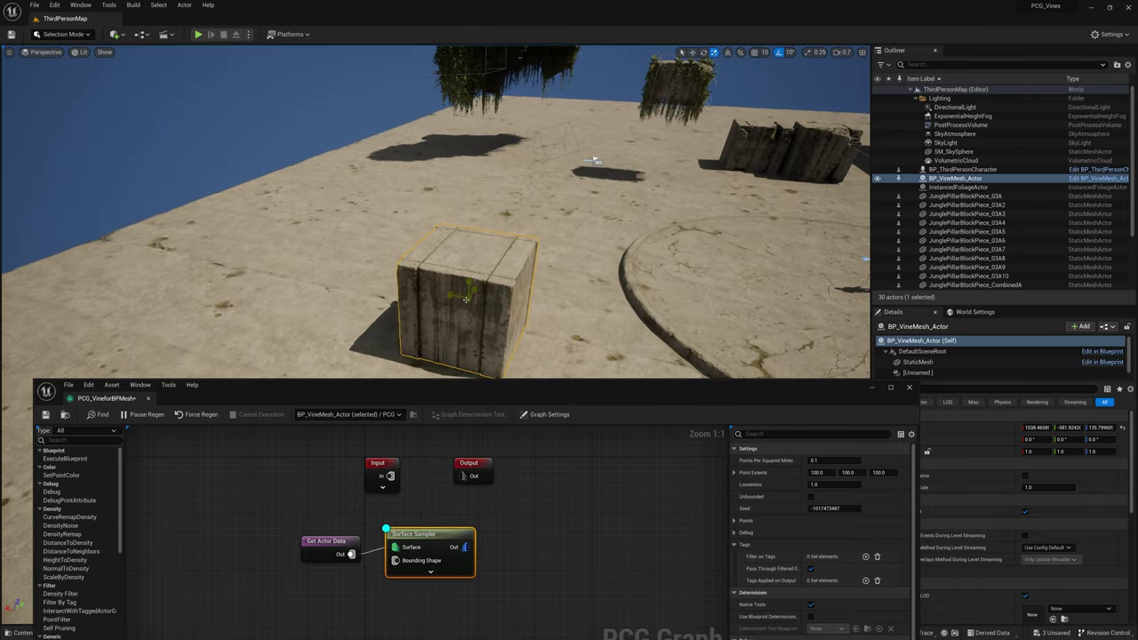
pyautogui.moveTo(466, 293); pyautogui.dragTo(510, 293)
pyautogui.press('a')
pyautogui.moveTo(546, 302); pyautogui.dragTo(649, 275, button='right')
pyautogui.scroll(2, 546, 302)
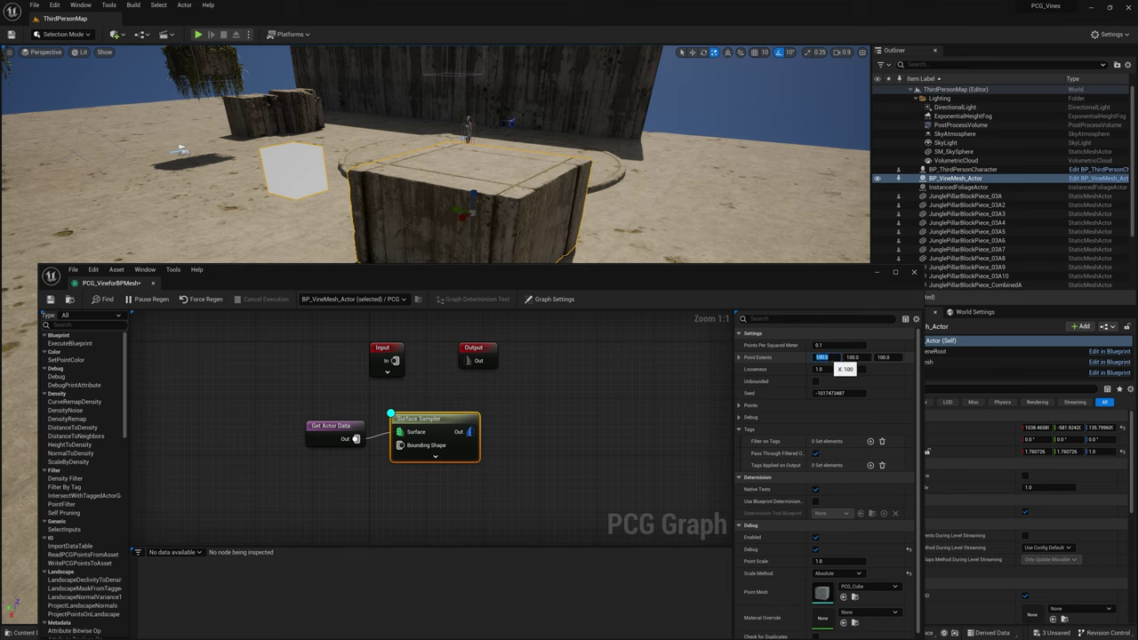
# Try point extents of 1 and 0.5 with 1 point per square meter on the Surface Sampler
pyautogui.write('1')
pyautogui.press('Tab')
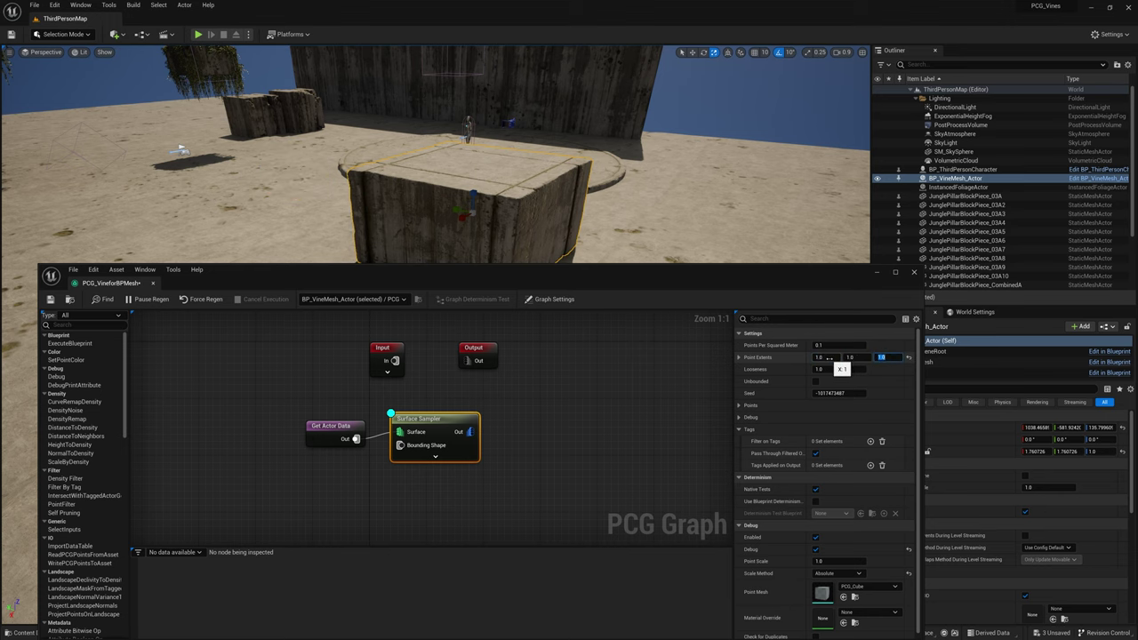
pyautogui.moveTo(551, 187); pyautogui.dragTo(511, 214, button='right')
pyautogui.press('w')
pyautogui.scroll(-3, 551, 187)
pyautogui.press('s')
pyautogui.scroll(2, 511, 196)
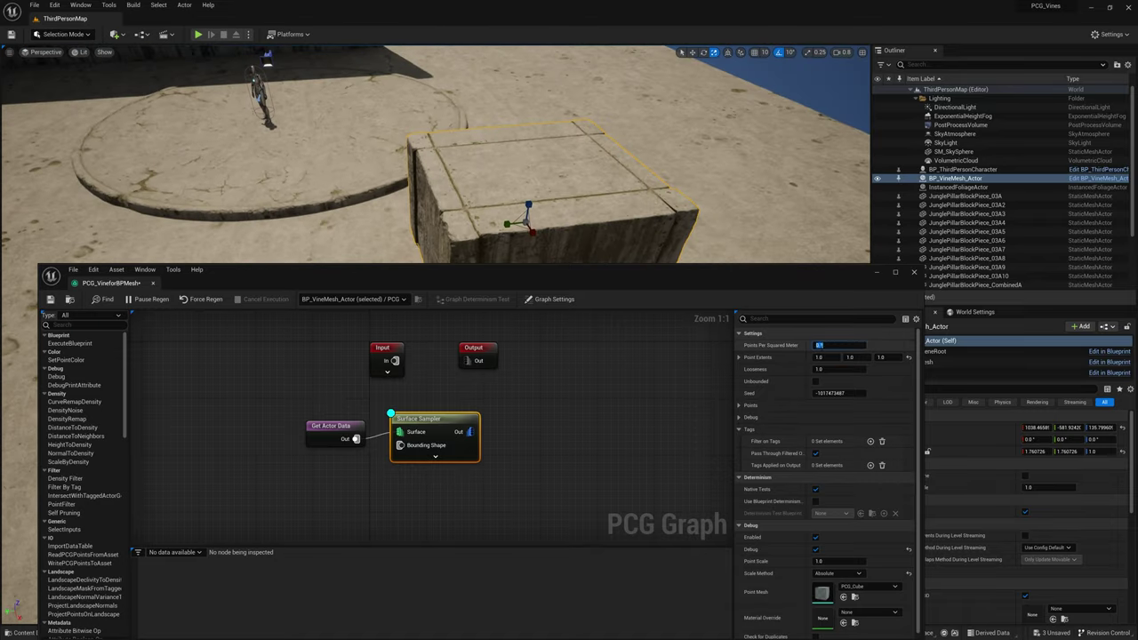
pyautogui.press('Return')
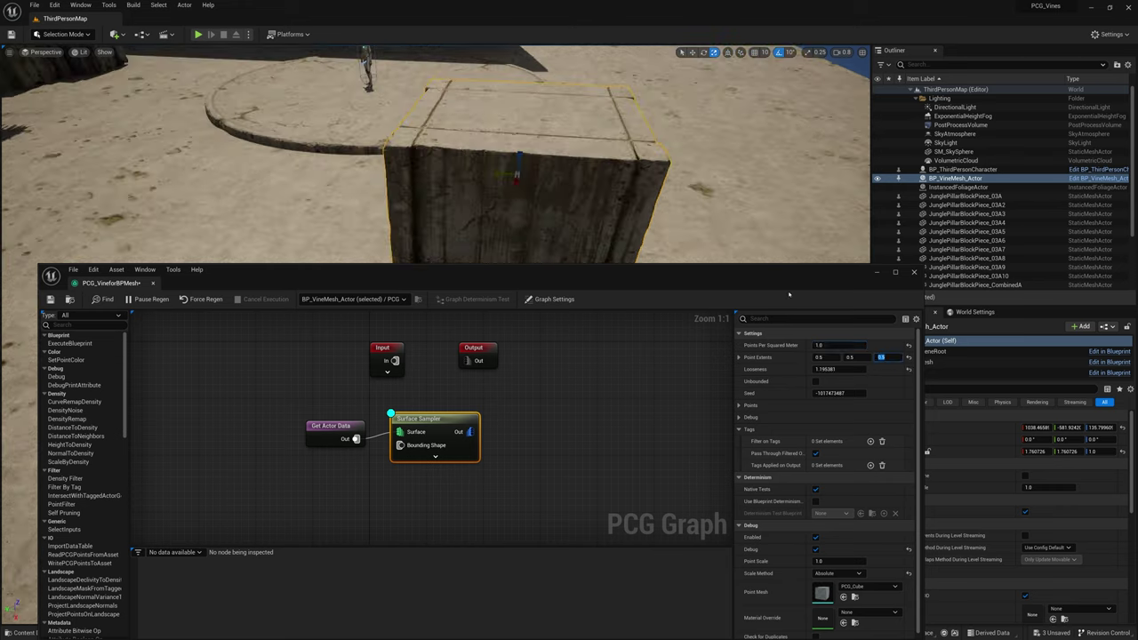
# Set the Surface Sampler to 10 points per square meter and its debug point scale to 0.1
pyautogui.write('10')
pyautogui.press('Return')
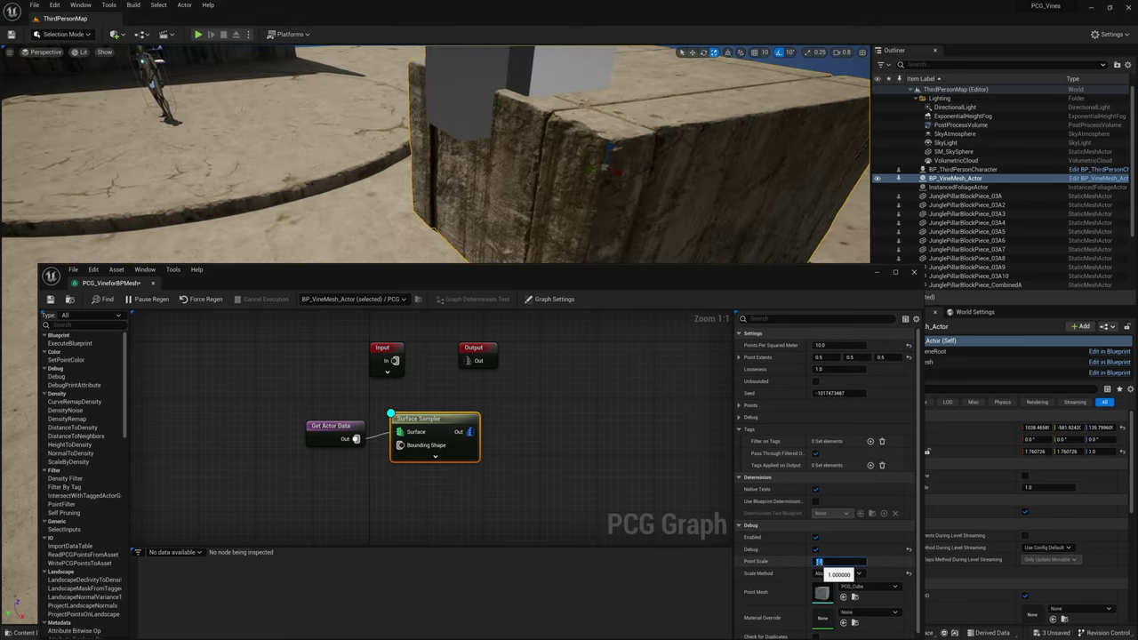
pyautogui.write('0.1')
pyautogui.press('Return')
pyautogui.moveTo(457, 250); pyautogui.dragTo(442, 304, button='right')
pyautogui.moveTo(464, 165); pyautogui.dragTo(464, 165, button='right')
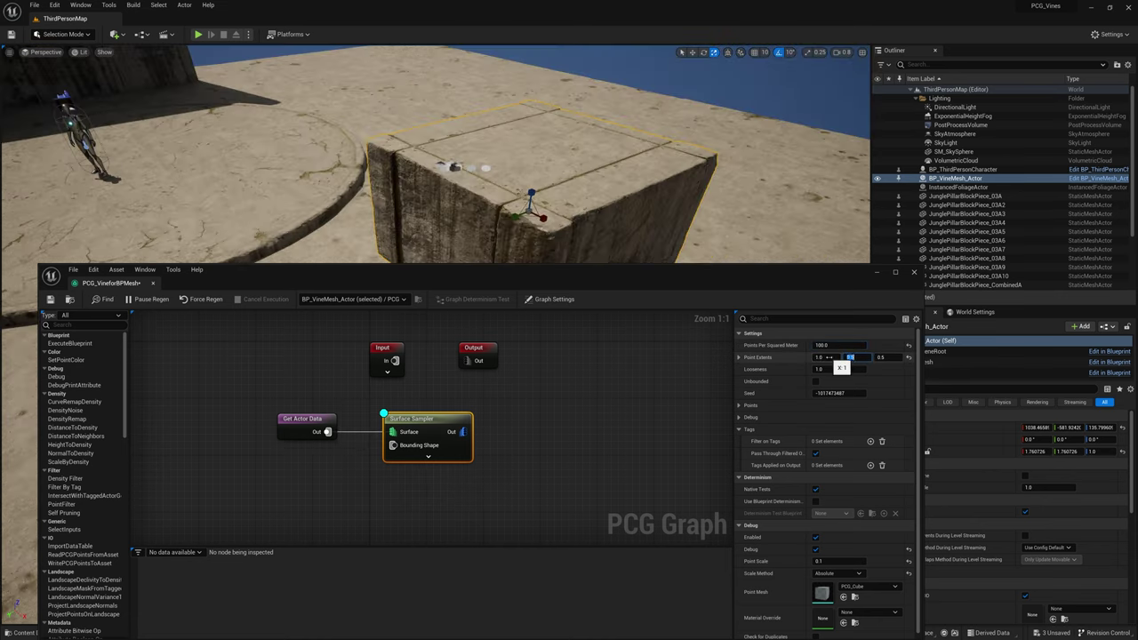
# Set the Surface Sampler to 100 points per square meter with point extents of 2 on all axes
pyautogui.press('Return')
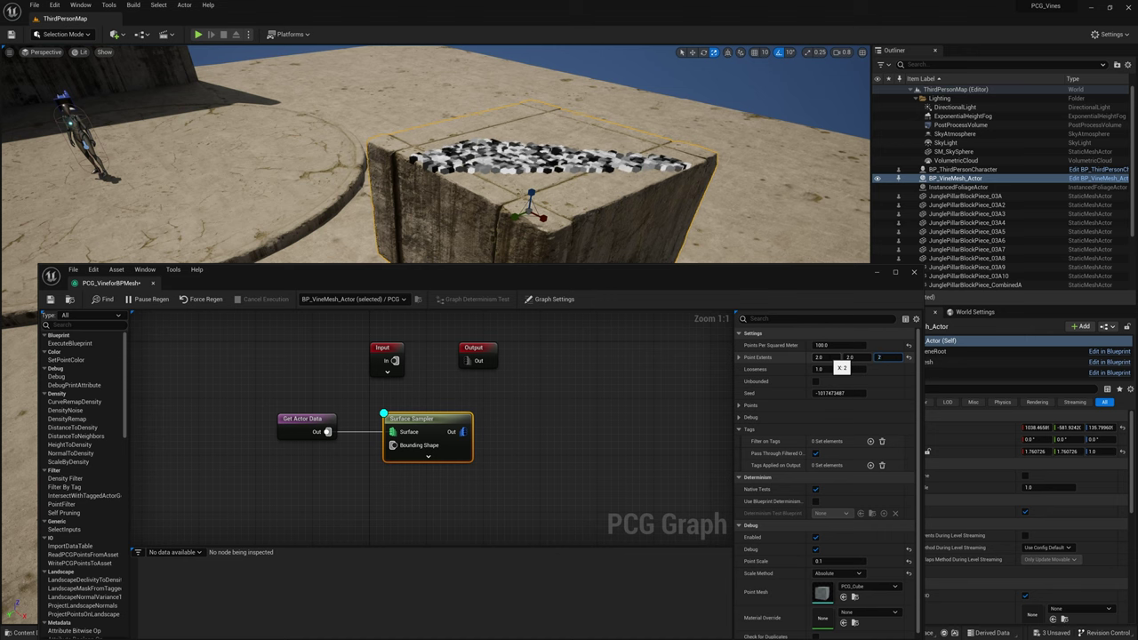
pyautogui.moveTo(642, 231); pyautogui.dragTo(414, 260, button='right')
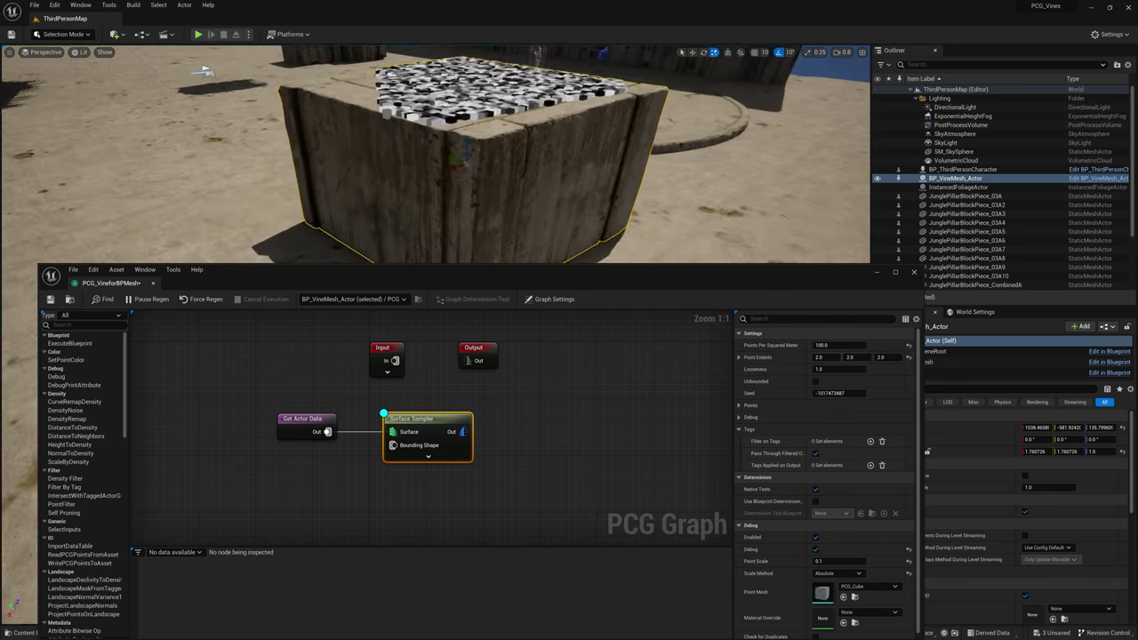
pyautogui.rightClick(644, 183)
pyautogui.moveTo(644, 183); pyautogui.dragTo(680, 235, button='right')
# Set the Surface Sampler's point extents to 10 on all axes
pyautogui.keyDown('alt'); pyautogui.moveTo(42, 107); pyautogui.dragTo(13, 111); pyautogui.keyUp('alt')
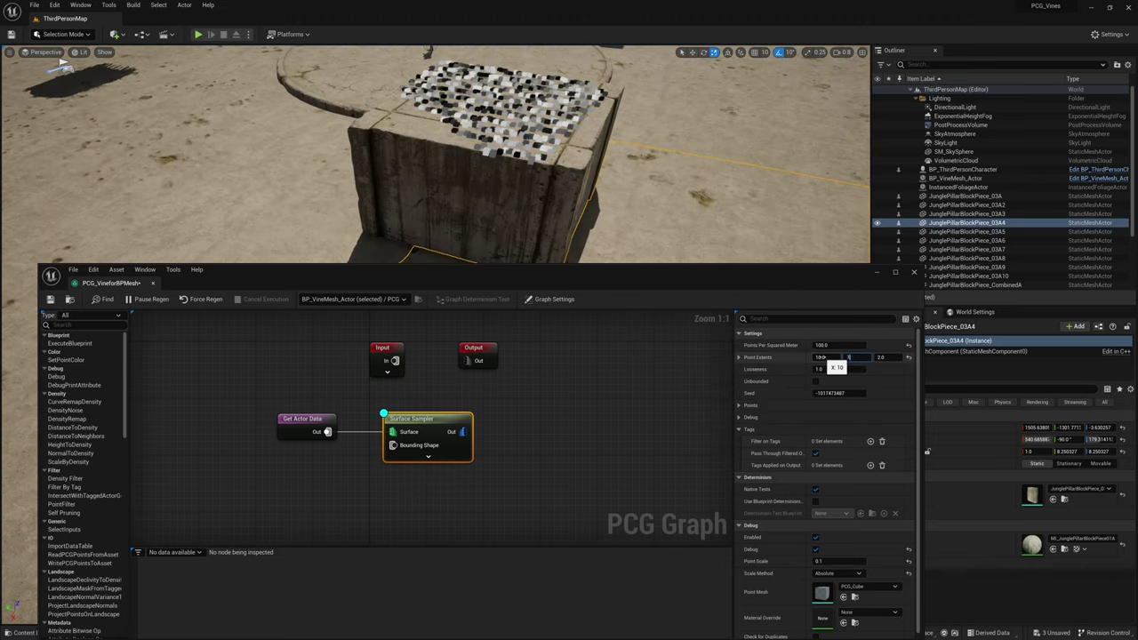
pyautogui.press('Tab')
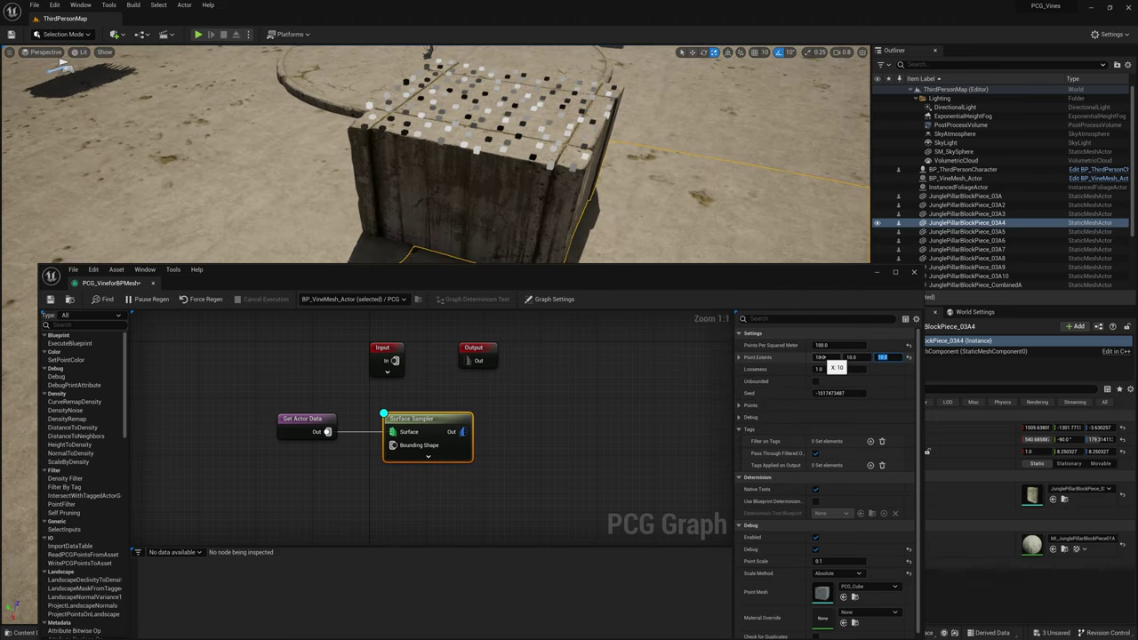
pyautogui.moveTo(700, 198); pyautogui.dragTo(520, 187, button='right')
pyautogui.scroll(-2, 622, 214)
pyautogui.keyDown('alt'); pyautogui.moveTo(480, 183); pyautogui.dragTo(655, 156); pyautogui.keyUp('alt')
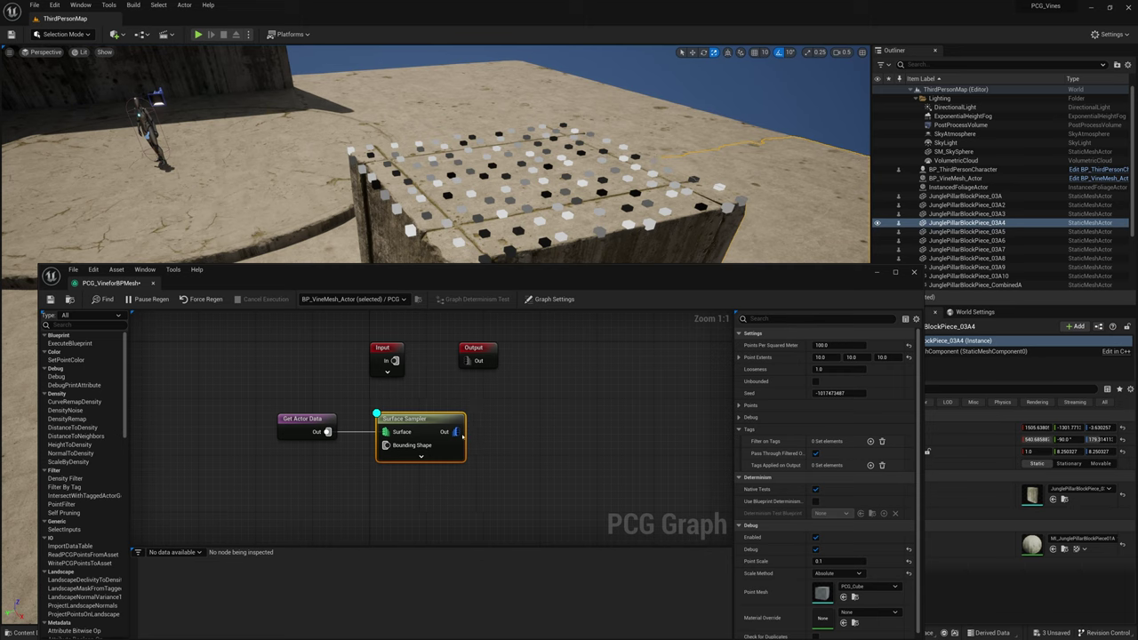
# Connect a DensityNoise node after the Surface Sampler and switch the debug display from the sampler to the noise node
pyautogui.moveTo(456, 431); pyautogui.dragTo(525, 422)
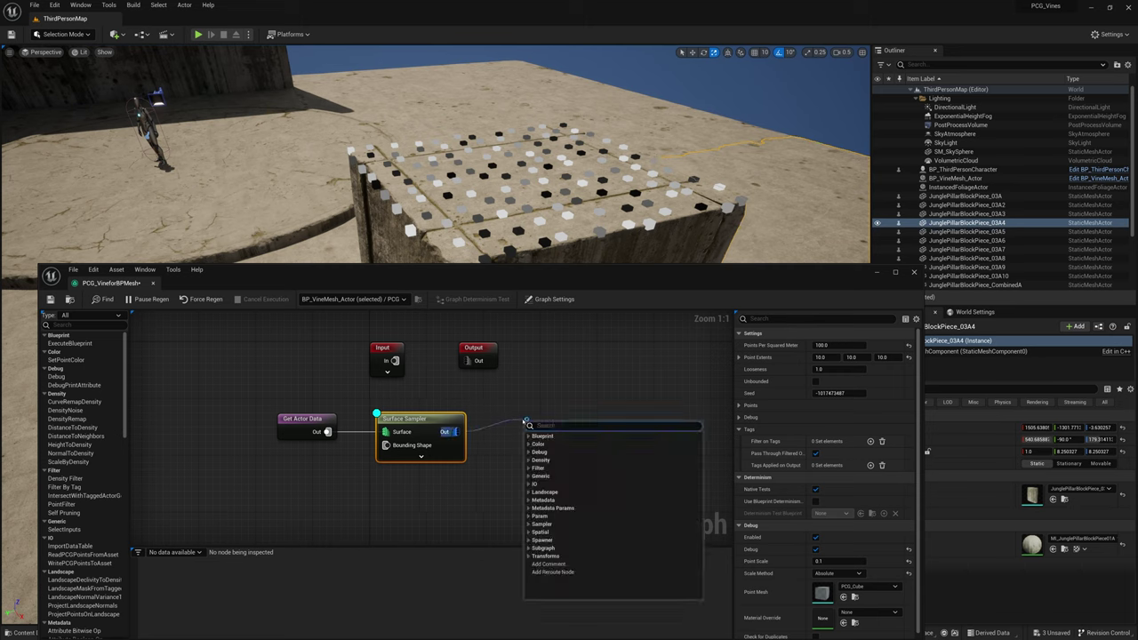
pyautogui.write('noi')
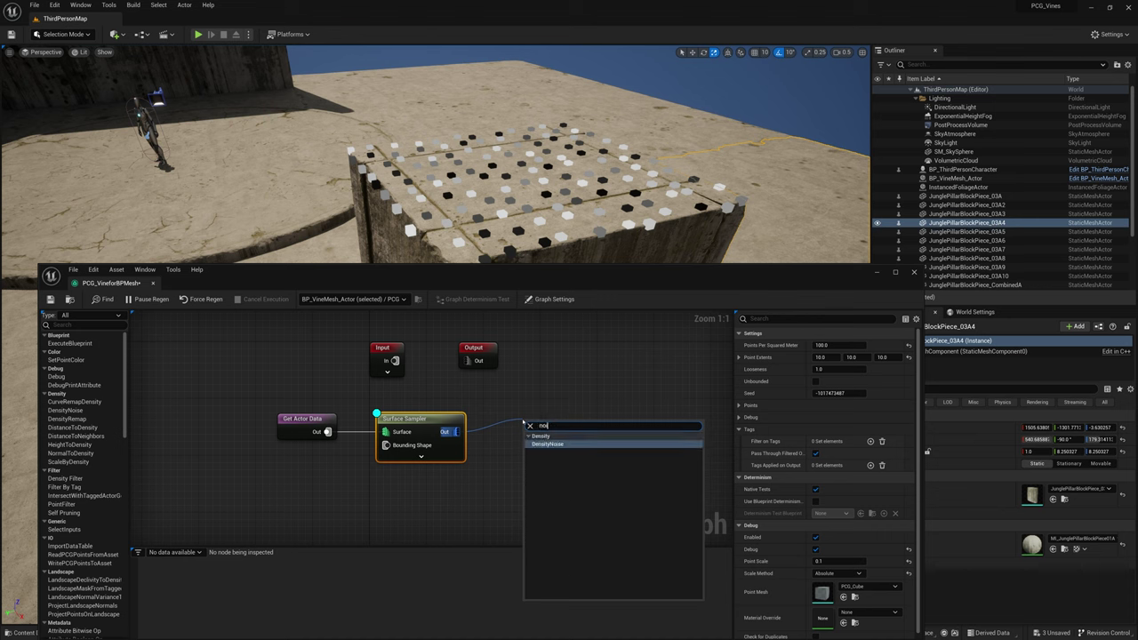
pyautogui.write('se')
pyautogui.press('Return')
pyautogui.moveTo(544, 427); pyautogui.dragTo(530, 420)
pyautogui.press('d')
pyautogui.click(424, 421)
pyautogui.press('d')
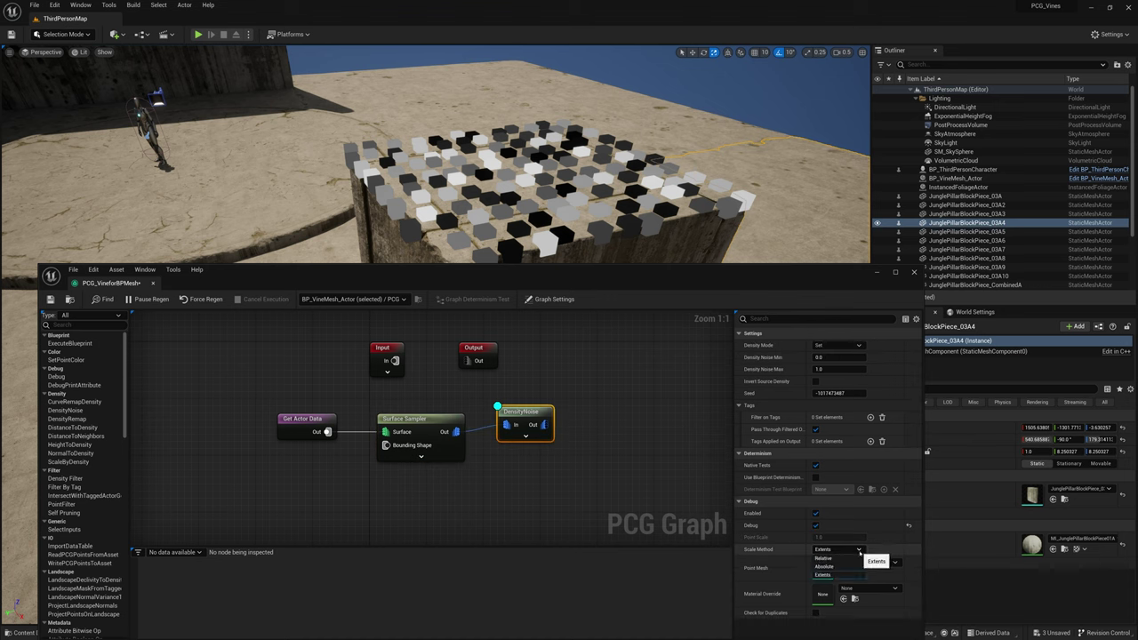
# Set the DensityNoise node's debug scale method to Absolute with a point scale of 0.1
pyautogui.click(823, 566)
pyautogui.click(820, 537)
pyautogui.write('0.1')
pyautogui.press('Return')
# Connect a Density Filter node after the DensityNoise node and show its debug points
pyautogui.moveTo(544, 425); pyautogui.dragTo(589, 420)
pyautogui.write('filt')
pyautogui.click(612, 442)
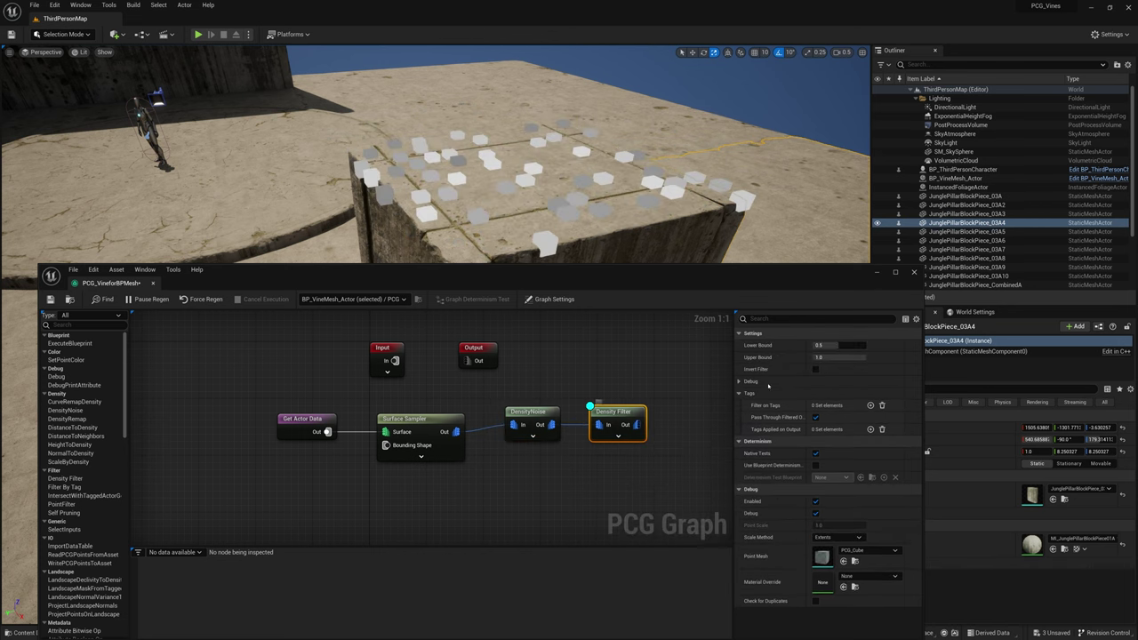
# Set the Density Filter's debug scale to Absolute 0.1 and its lower bound to about 0.67
pyautogui.click(843, 537)
pyautogui.click(832, 564)
pyautogui.click(821, 526)
pyautogui.write('0.1')
pyautogui.press('Return')
pyautogui.moveTo(648, 398); pyautogui.dragTo(564, 390, button='right')
# Connect a second DensityNoise node to the Density Filter's output
pyautogui.moveTo(551, 416); pyautogui.dragTo(594, 407)
pyautogui.write('nois')
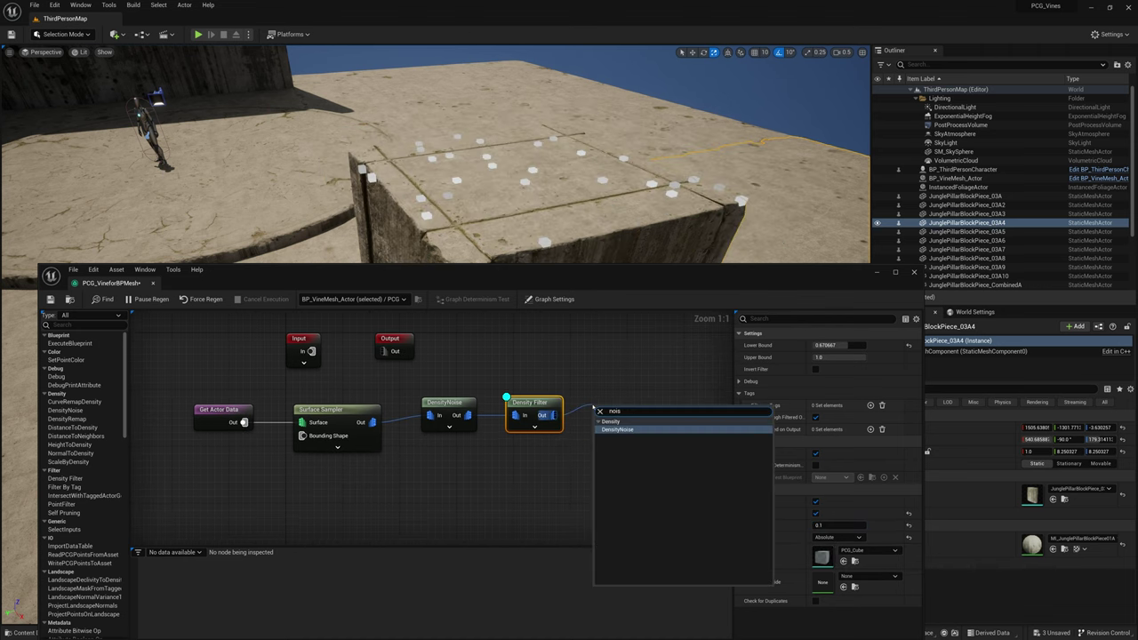
pyautogui.press('Return')
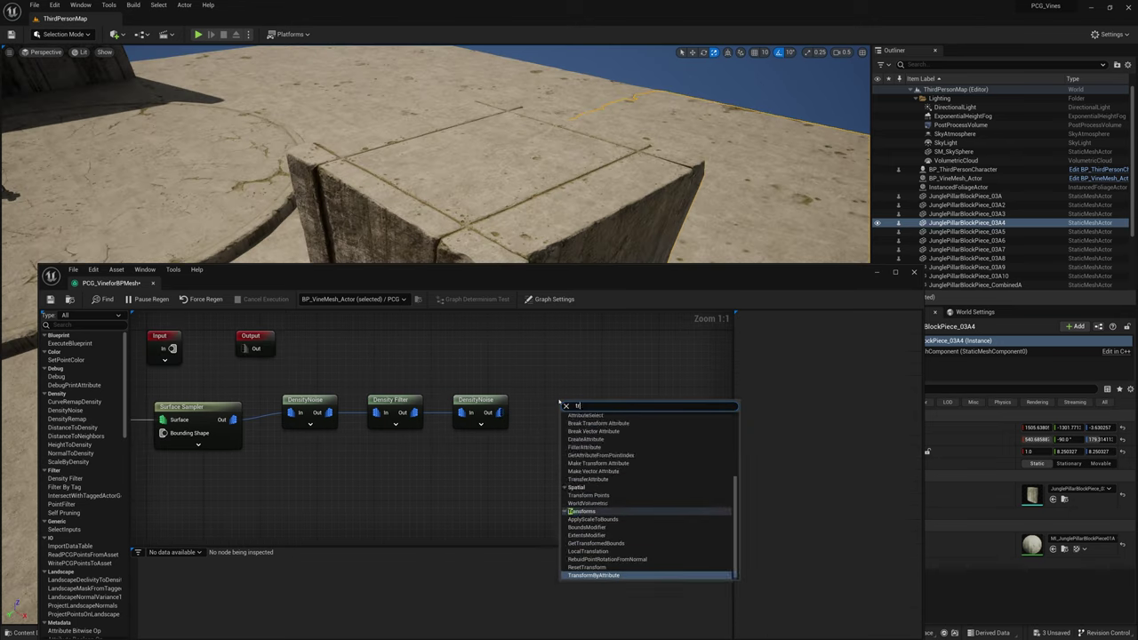
# Connect a Transform Points node after the second DensityNoise node and turn on its debug display
pyautogui.write('an')
pyautogui.press('Up')
pyautogui.press('Up')
pyautogui.press('Up')
pyautogui.press('Up')
pyautogui.press('Up')
pyautogui.press('Up')
pyautogui.press('Up')
pyautogui.press('Up')
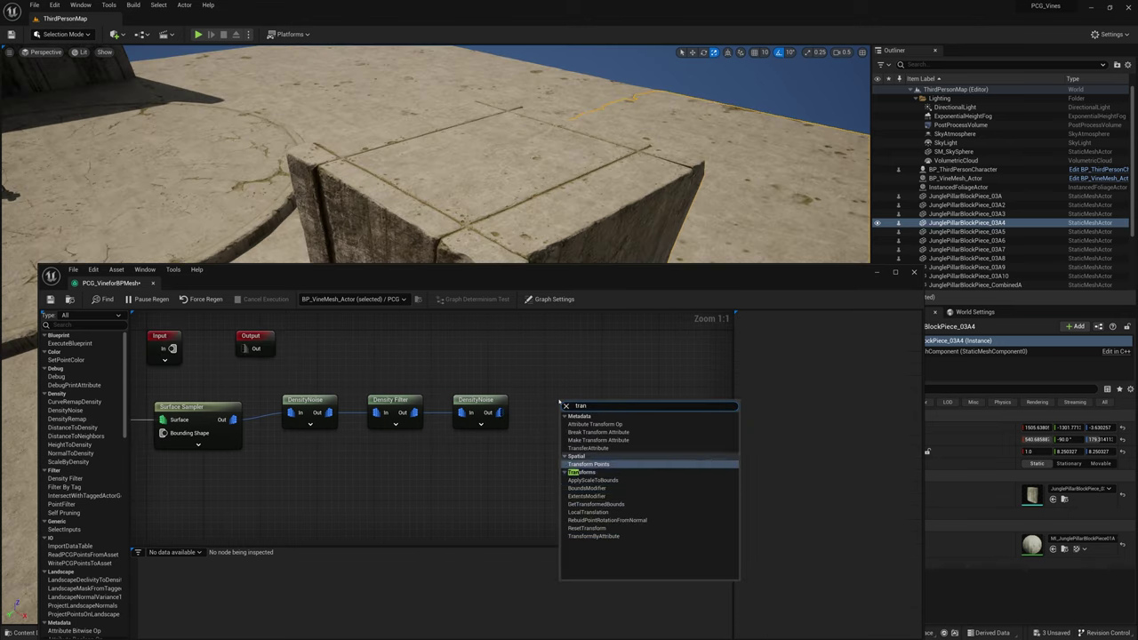
pyautogui.press('Return')
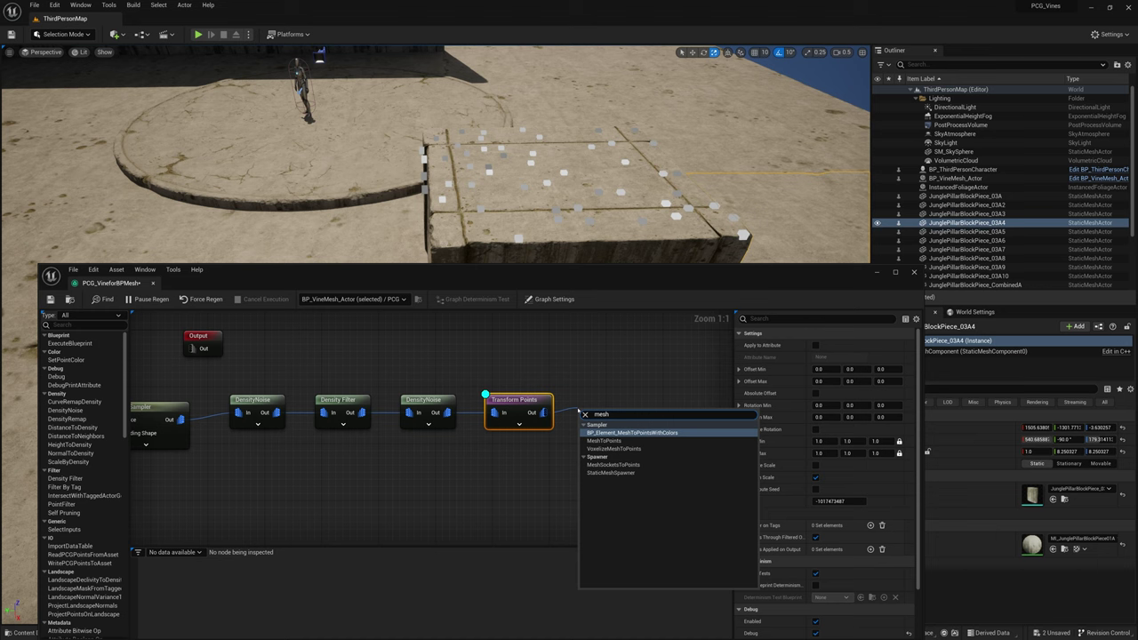
# Connect a StaticMeshSpawner node to the Transform Points output
pyautogui.press('Down')
pyautogui.press('Down')
pyautogui.press('Down')
pyautogui.press('Return')
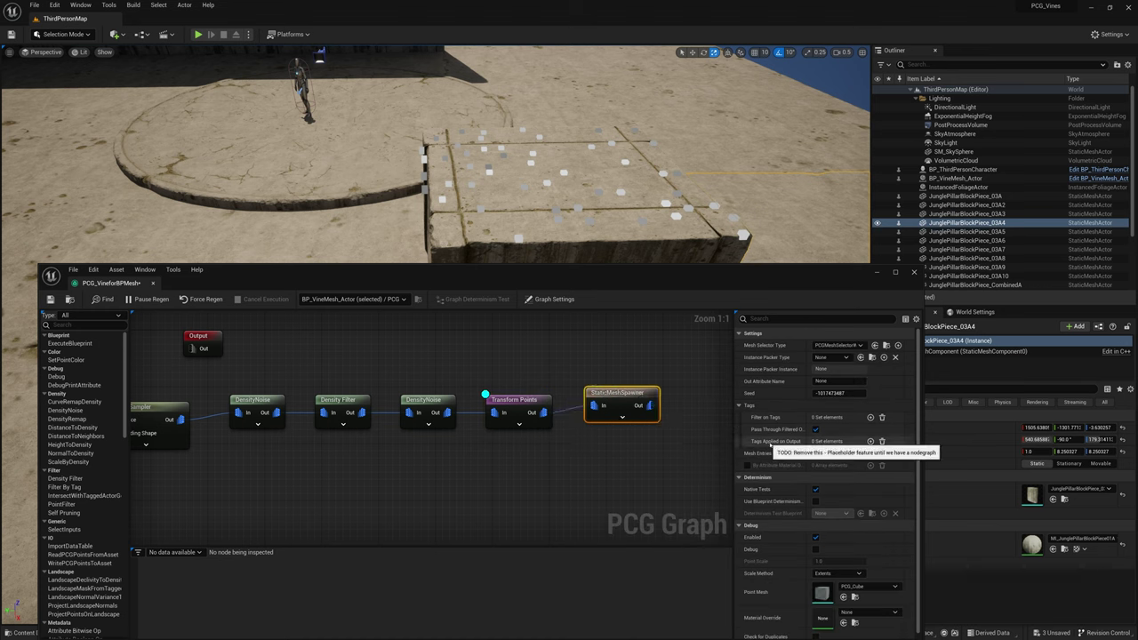
# Add one mesh entry to the StaticMeshSpawner and assign the ivy plant mesh chosen in the content browser
pyautogui.click(871, 454)
pyautogui.scroll(-1, 804, 455)
pyautogui.click(745, 449)
pyautogui.scroll(-2, 800, 427)
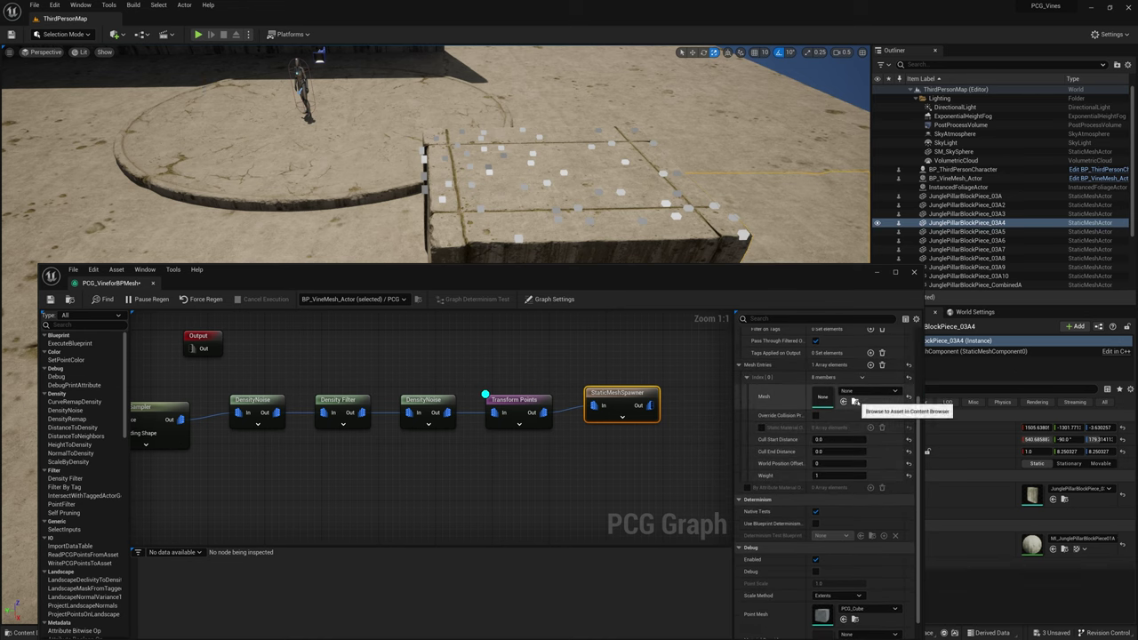
pyautogui.click(855, 402)
pyautogui.click(844, 402)
# Enable Absolute Rotation on the Transform Points node and set the X of Rotation Min and Max to -90
pyautogui.moveTo(569, 160)
pyautogui.mouseDown(button='right')
pyautogui.moveTo(551, 178)
pyautogui.moveTo(498, 143)
pyautogui.moveTo(569, 133)
pyautogui.moveTo(551, 146)
pyautogui.mouseUp(button='right')
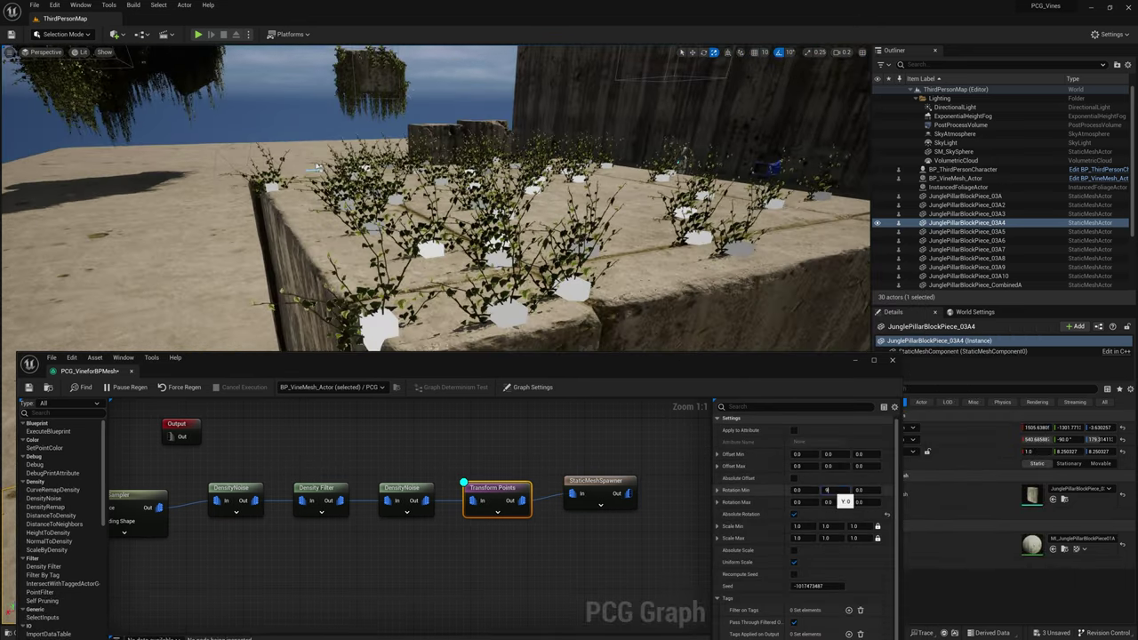
pyautogui.moveTo(436, 196); pyautogui.dragTo(438, 153, button='right')
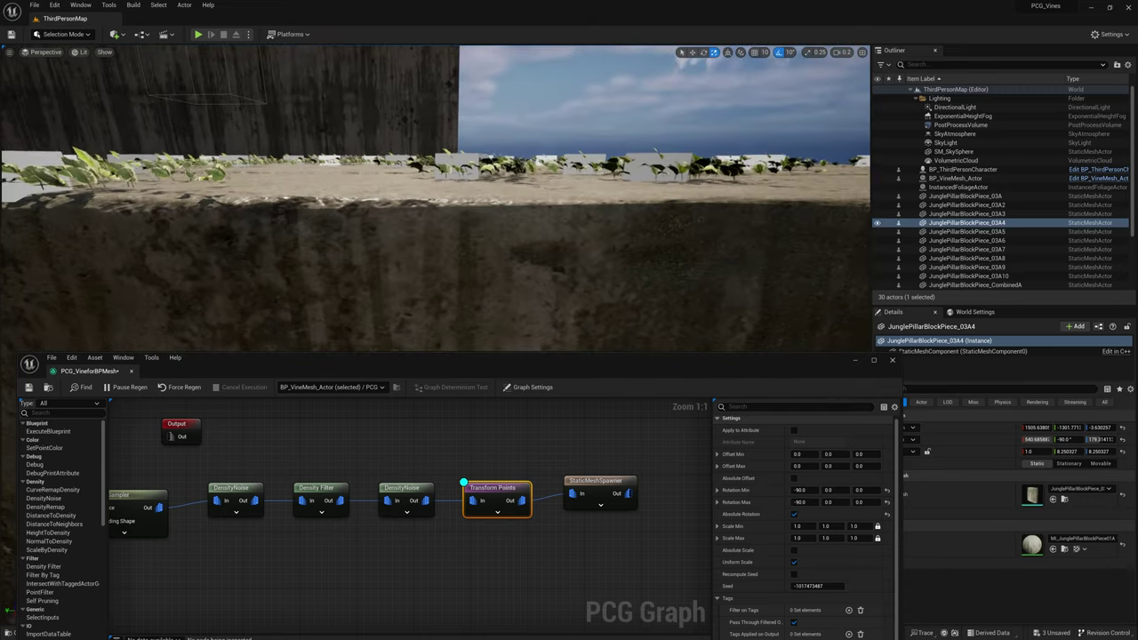
pyautogui.moveTo(533, 240); pyautogui.dragTo(534, 242, button='right')
# Set the Transform Points node's Z offset to a minimum of -2 and a maximum of -1, after trying -5
pyautogui.write('-5')
pyautogui.press('Return')
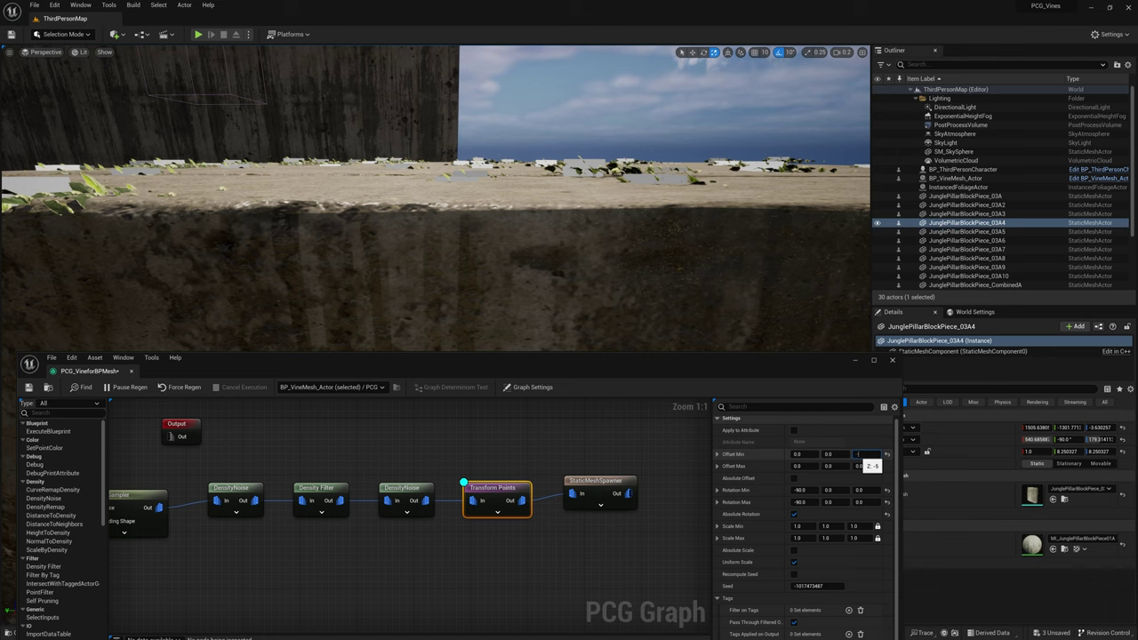
pyautogui.moveTo(859, 455); pyautogui.dragTo(857, 455)
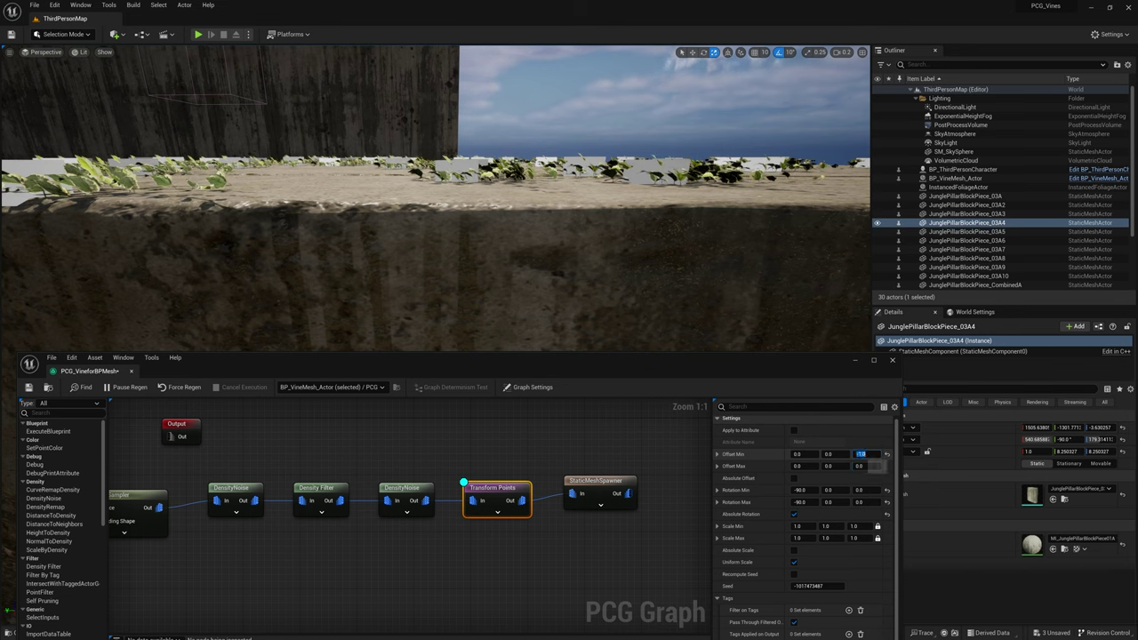
pyautogui.moveTo(859, 454); pyautogui.dragTo(857, 455)
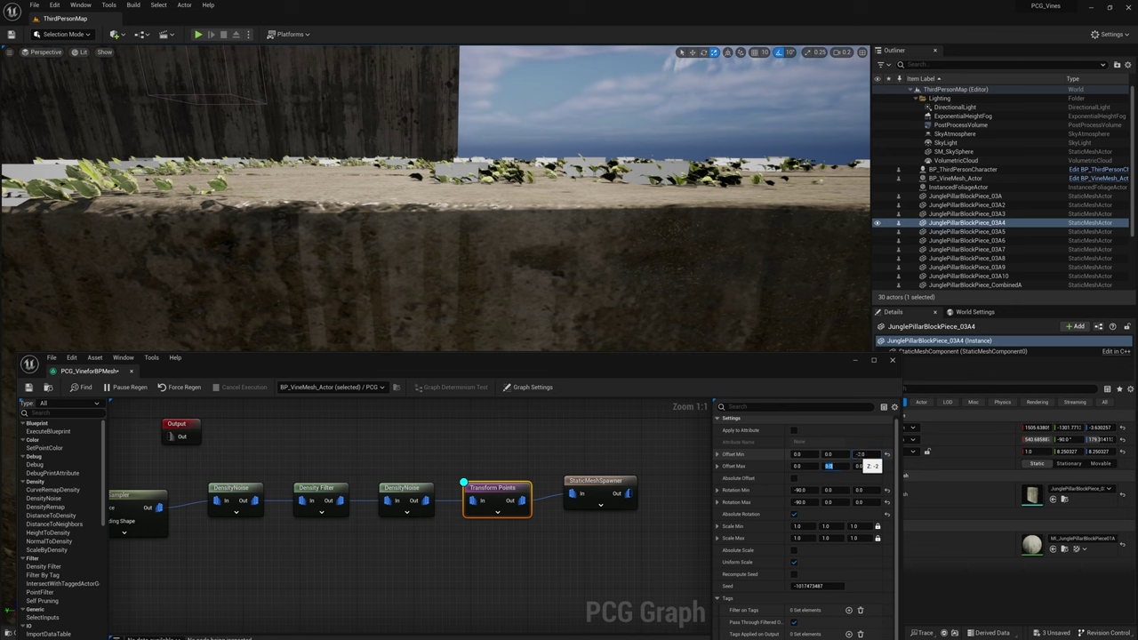
pyautogui.press('Return')
# Set the Transform Points node's uniform scale to a minimum of 1.2 and a maximum of 2
pyautogui.moveTo(436, 199); pyautogui.dragTo(445, 240, button='right')
pyautogui.click(802, 526)
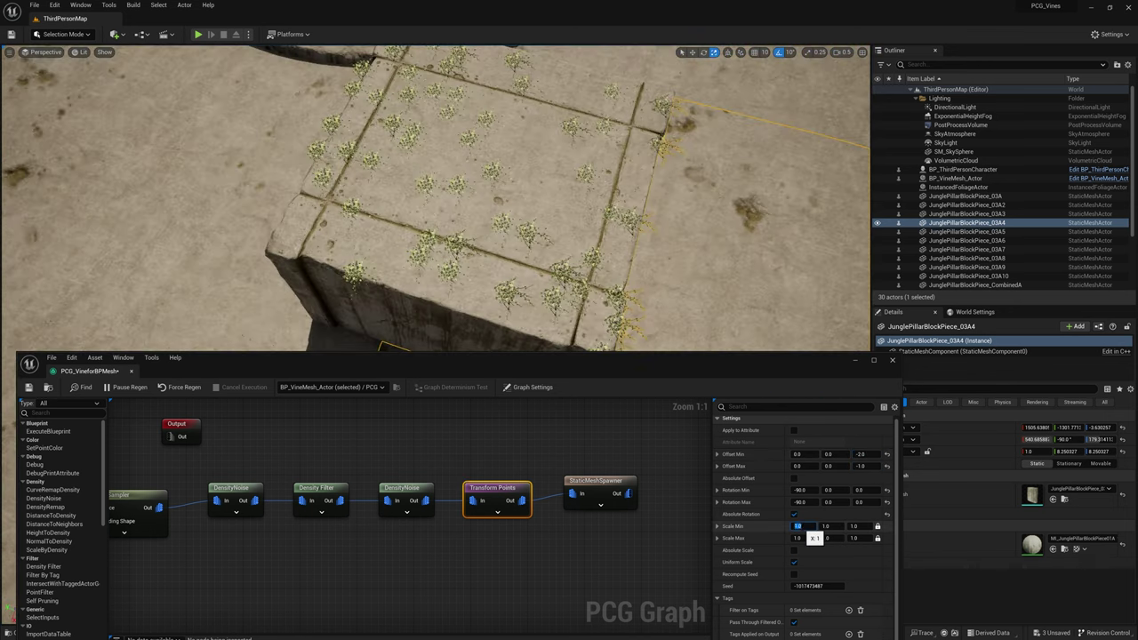
pyautogui.press('Tab')
pyautogui.write('3')
pyautogui.press('Return')
pyautogui.write('2')
pyautogui.press('Return')
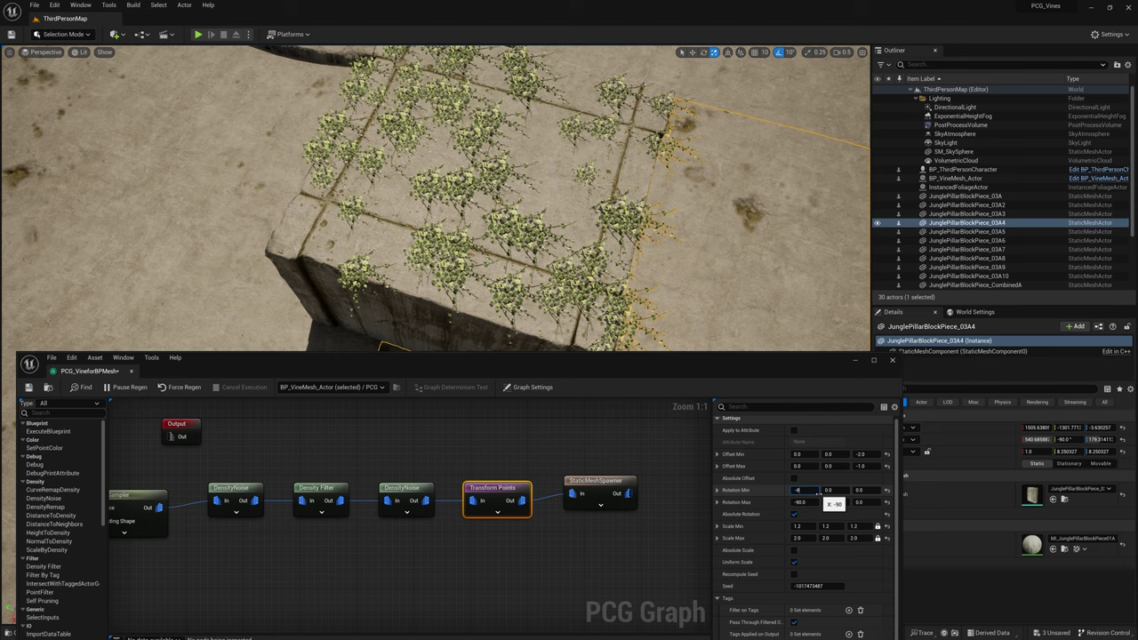
# Randomize the Transform Points rotation with a minimum of -92, -2, 0 and a maximum of -88, 2, 360
pyautogui.write('-88')
pyautogui.press('Return')
pyautogui.moveTo(436, 199); pyautogui.dragTo(436, 142, button='right')
pyautogui.click(832, 491)
pyautogui.write('-2')
pyautogui.press('Tab')
pyautogui.press('Tab')
pyautogui.press('Tab')
pyautogui.write('2')
pyautogui.press('Tab')
pyautogui.write('360')
pyautogui.press('Return')
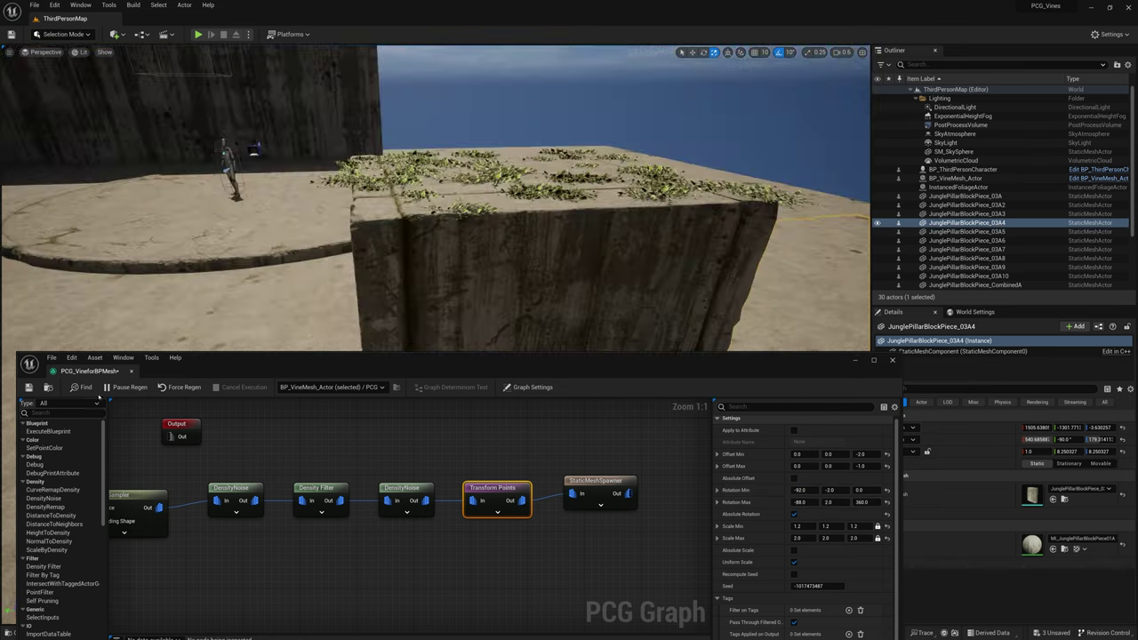
# Duplicate the five-node chain from the first DensityNoise to the StaticMeshSpawner and place the copy below the original
pyautogui.click(592, 488)
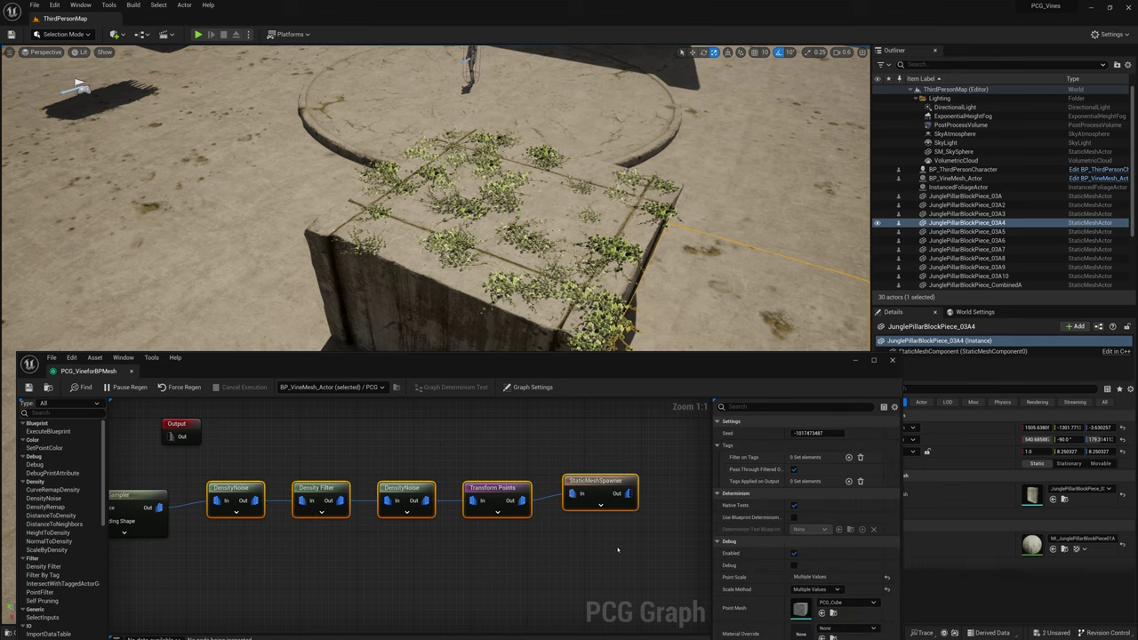
pyautogui.hotkey('ctrl', 'd')
pyautogui.moveTo(580, 518); pyautogui.dragTo(391, 544)
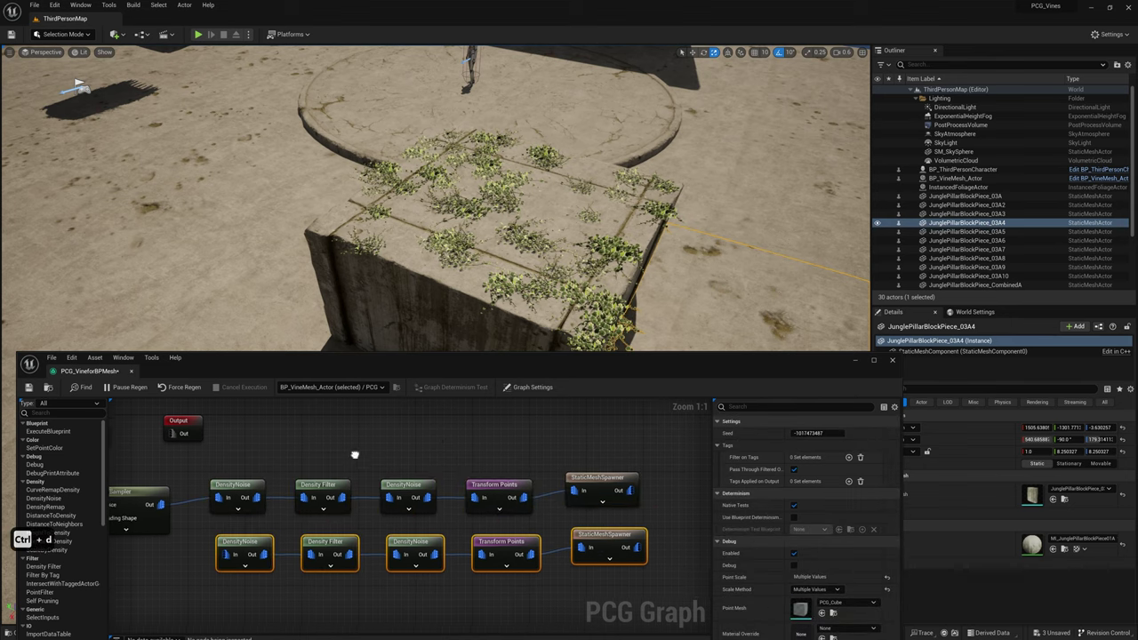
pyautogui.moveTo(355, 455); pyautogui.dragTo(390, 421, button='right')
# Assign the S_English_Ivy_rkEit_Var7_lod0 mesh to the duplicated StaticMeshSpawner and line the node up with the one above
pyautogui.click(633, 512)
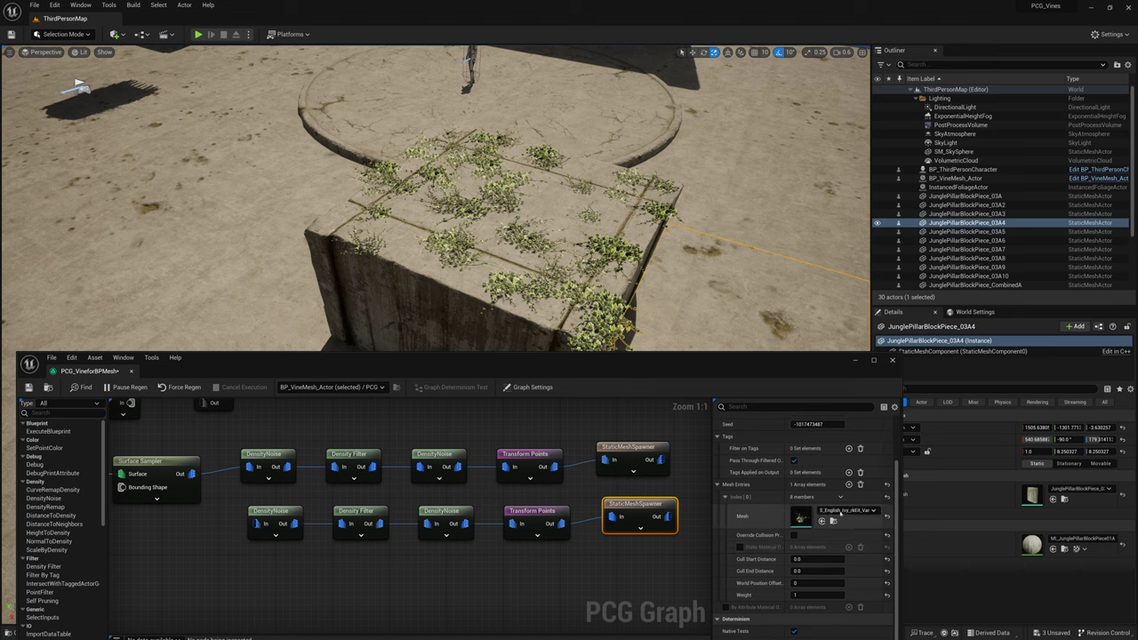
pyautogui.click(841, 512)
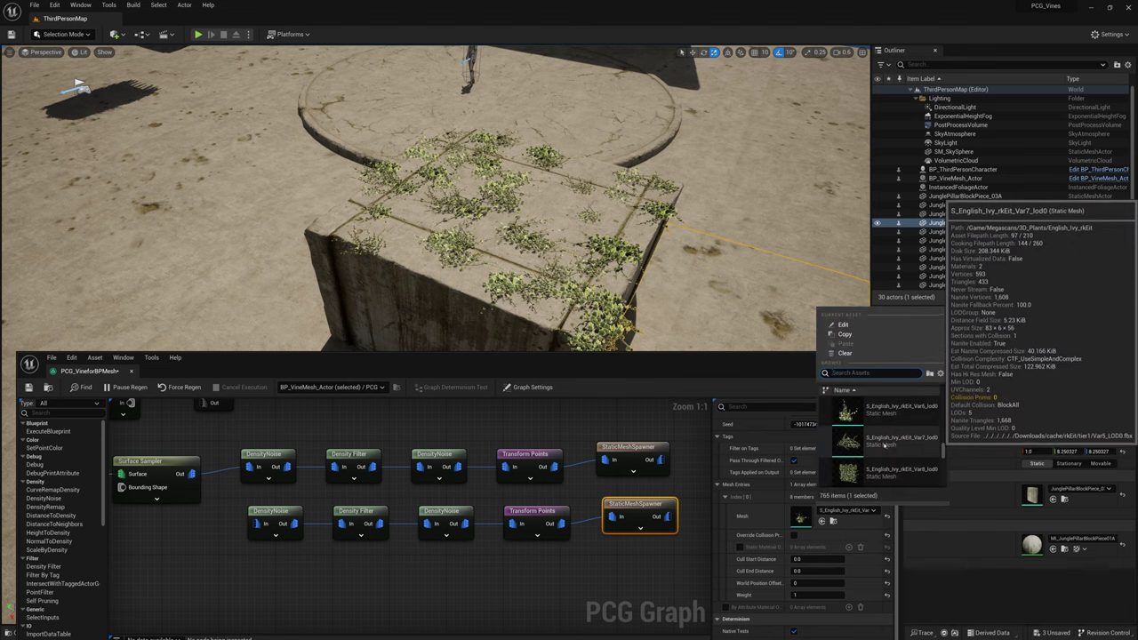
pyautogui.click(882, 452)
pyautogui.moveTo(611, 500); pyautogui.dragTo(604, 506)
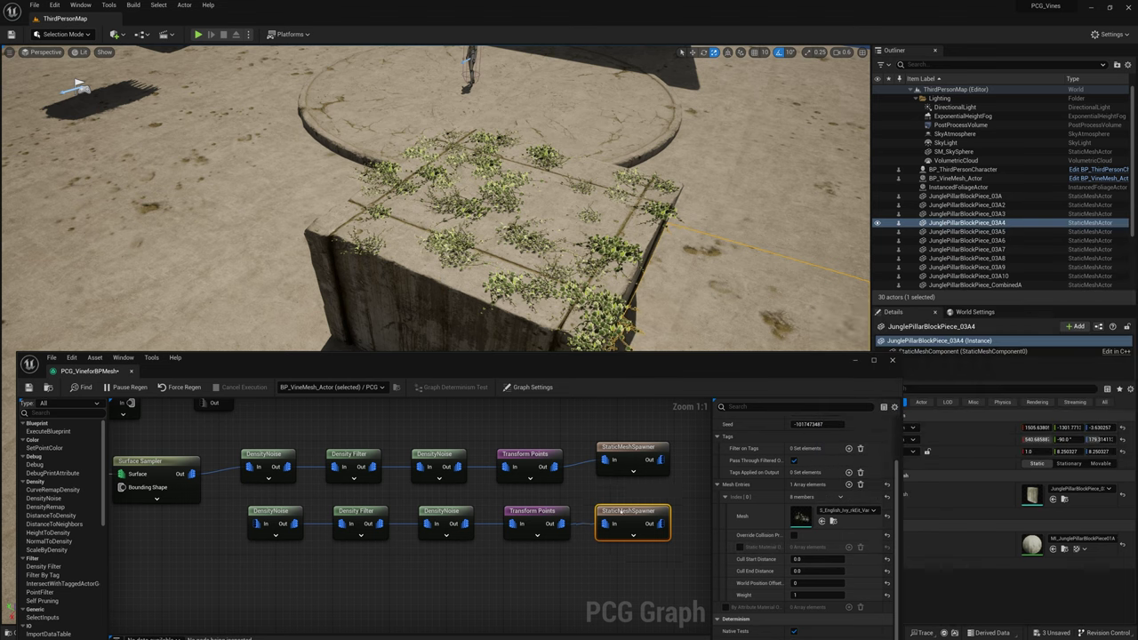
# Connect the Surface Sampler to the duplicated chain and give its first DensityNoise node a different seed
pyautogui.click(524, 511)
pyautogui.keyDown('ctrl'); pyautogui.moveTo(256, 468); pyautogui.dragTo(256, 523); pyautogui.keyUp('ctrl')
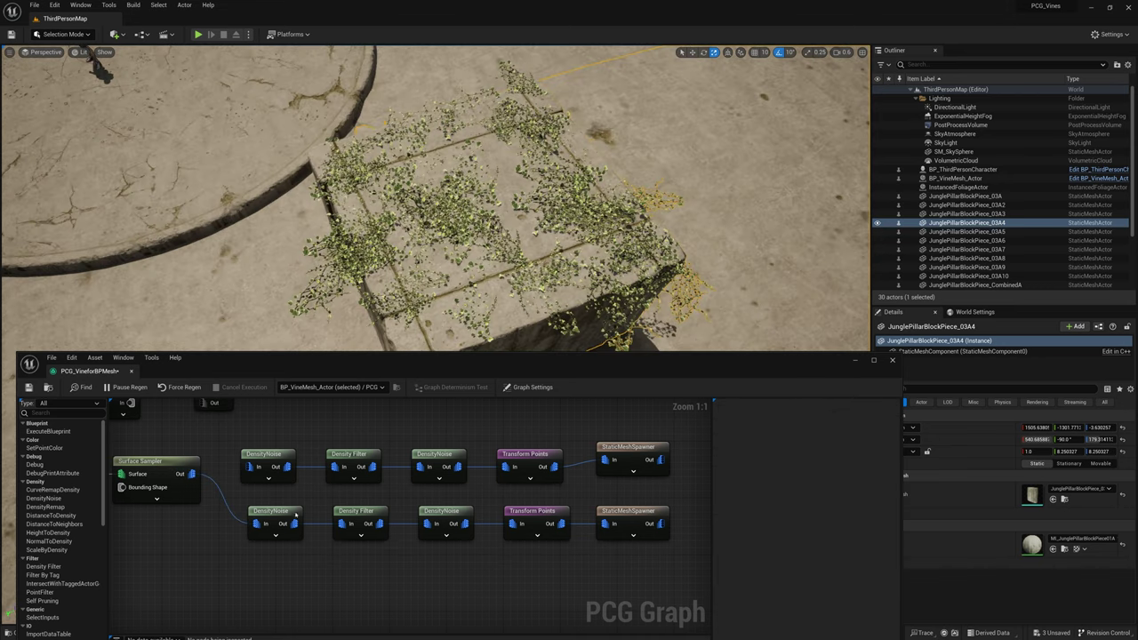
pyautogui.click(291, 513)
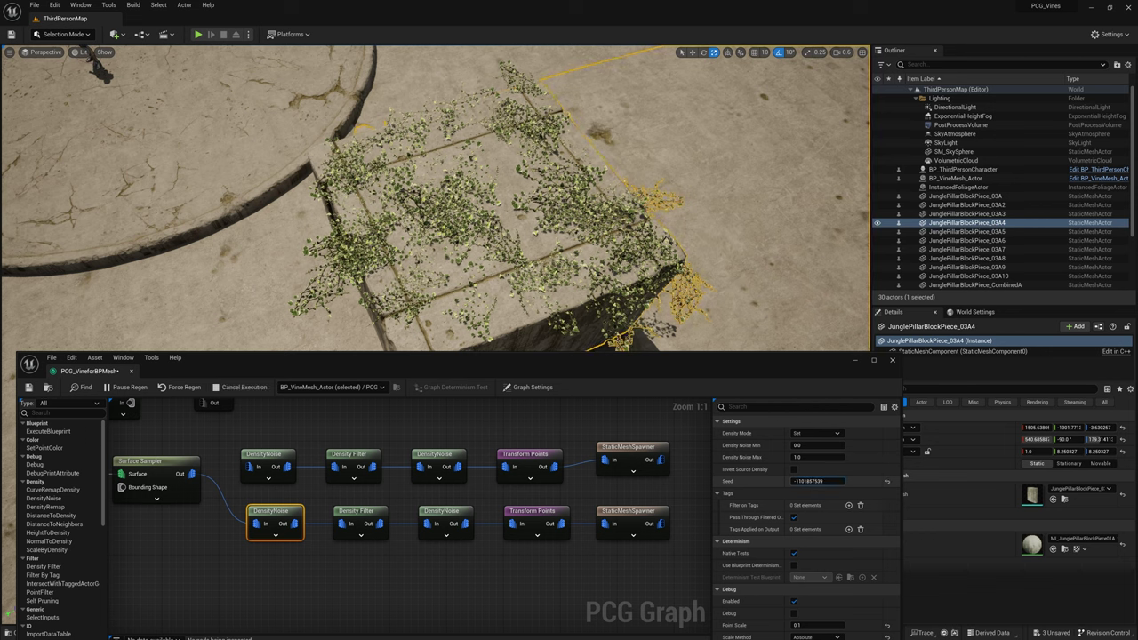
pyautogui.click(357, 513)
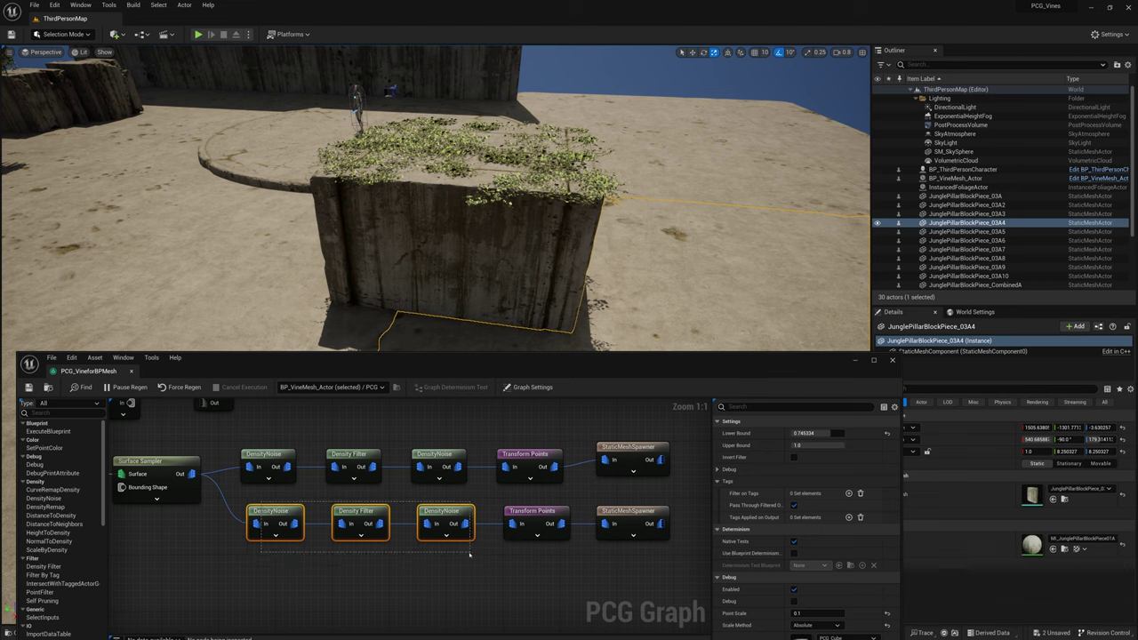
# Duplicate the second chain's DensityNoise and Density Filter nodes as a third branch of the Surface Sampler and debug its last DensityNoise
pyautogui.moveTo(470, 554); pyautogui.dragTo(471, 555)
pyautogui.hotkey('ctrl', 'd')
pyautogui.moveTo(192, 474); pyautogui.dragTo(258, 580)
pyautogui.click(441, 568)
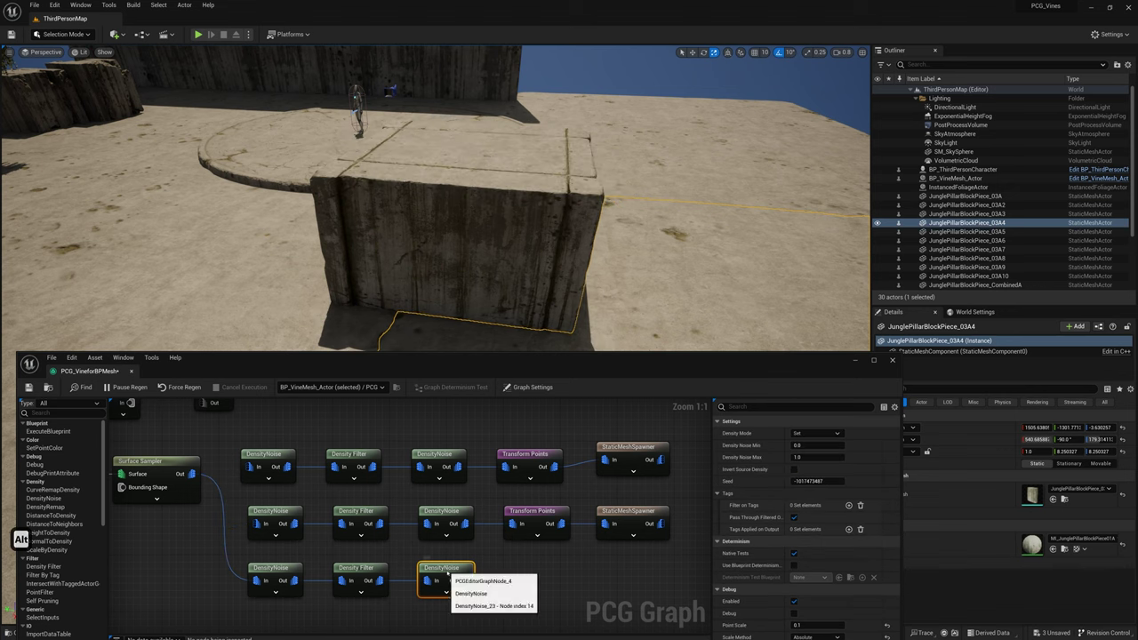
pyautogui.press('d')
pyautogui.moveTo(498, 213); pyautogui.dragTo(498, 267, button='right')
# Add a StaticMeshSpawner to the third branch with one mesh entry using a plant from the European_Spindle_wk1ncbxja folder
pyautogui.rightClick(604, 570)
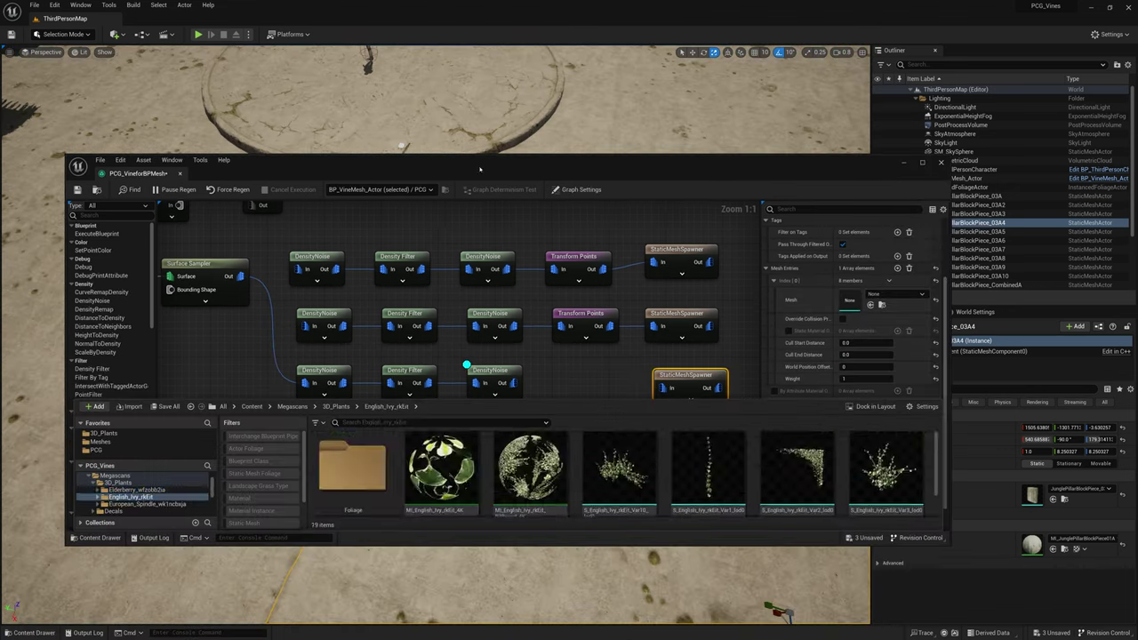
pyautogui.click(137, 505)
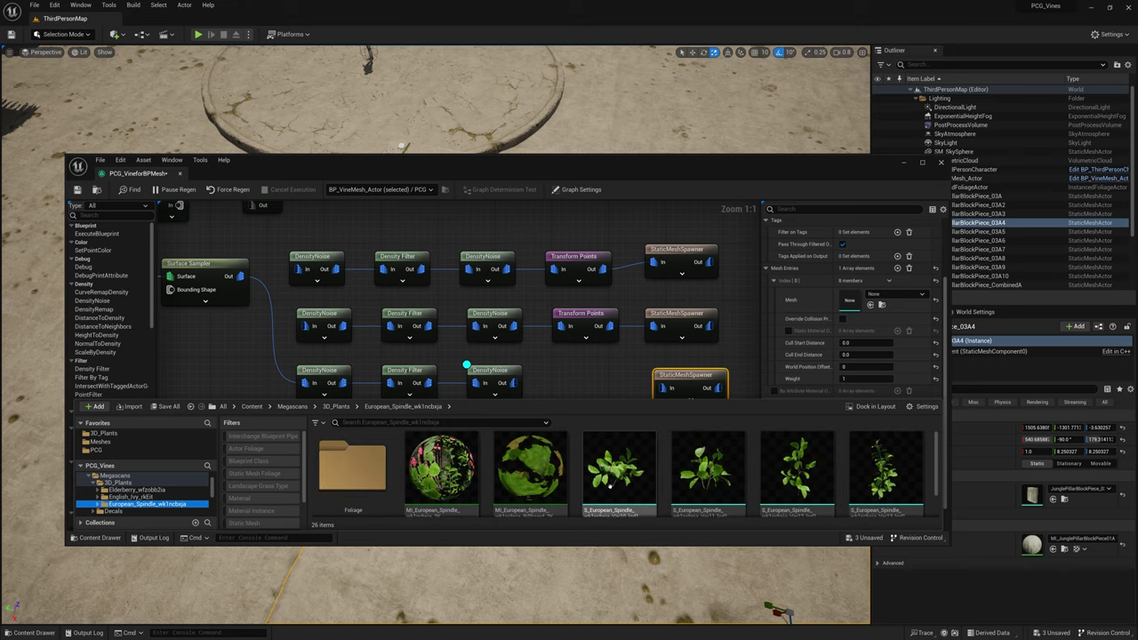
pyautogui.click(714, 478)
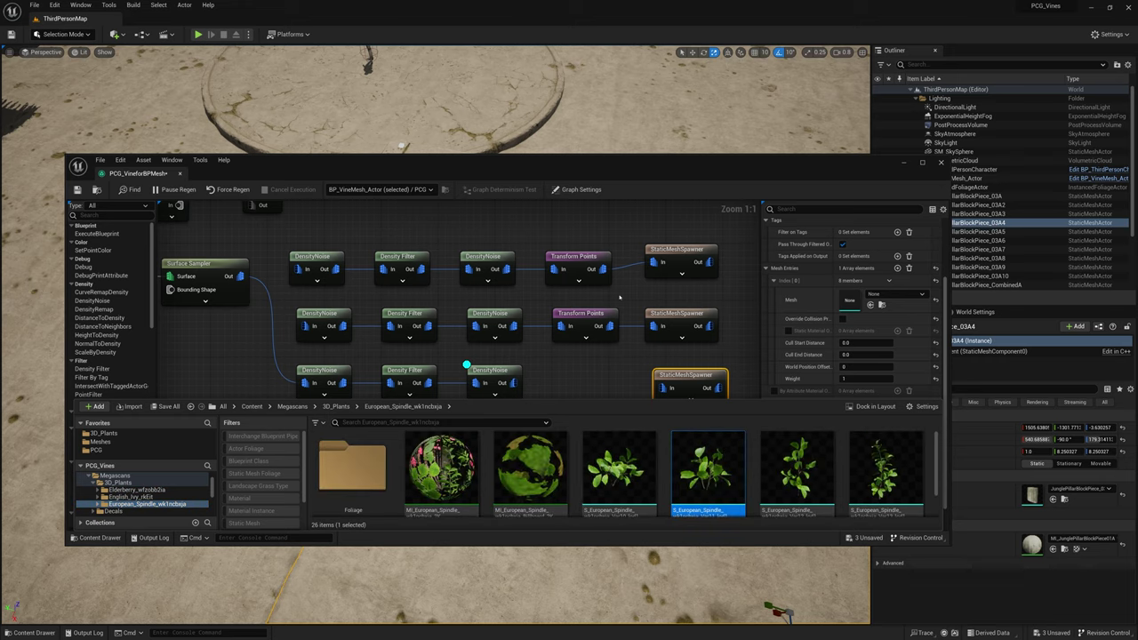
pyautogui.click(870, 305)
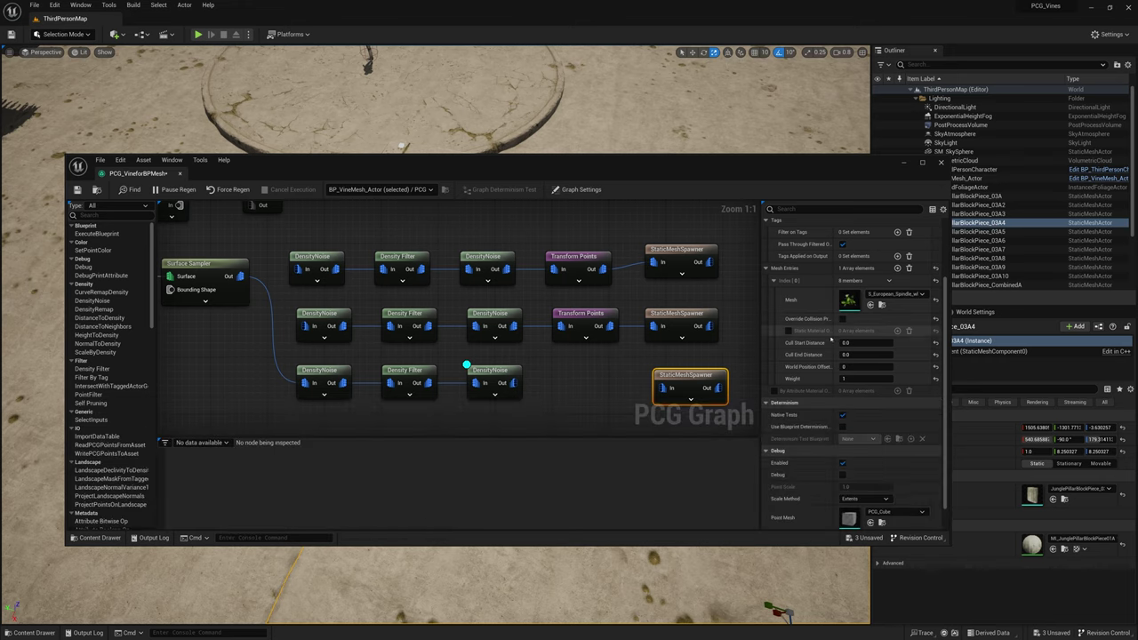
pyautogui.moveTo(582, 162); pyautogui.dragTo(554, 267)
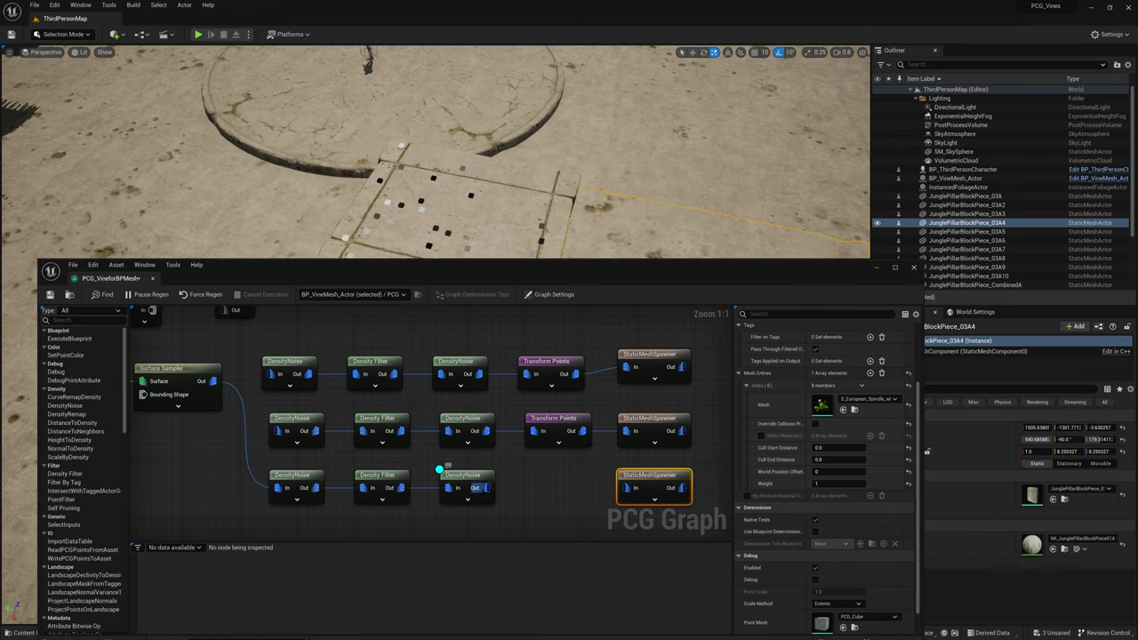
# Insert a Transform Points node between the third branch's DensityNoise and StaticMeshSpawner and give the spawner a second European Spindle mesh
pyautogui.rightClick(521, 478)
pyautogui.write('tran')
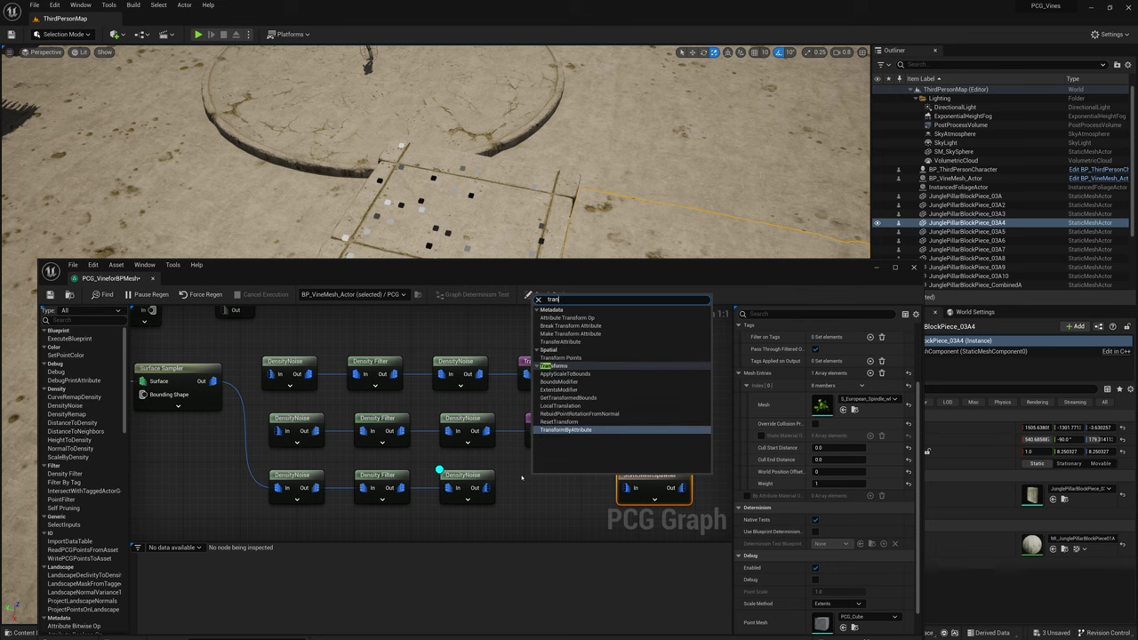
pyautogui.click(585, 358)
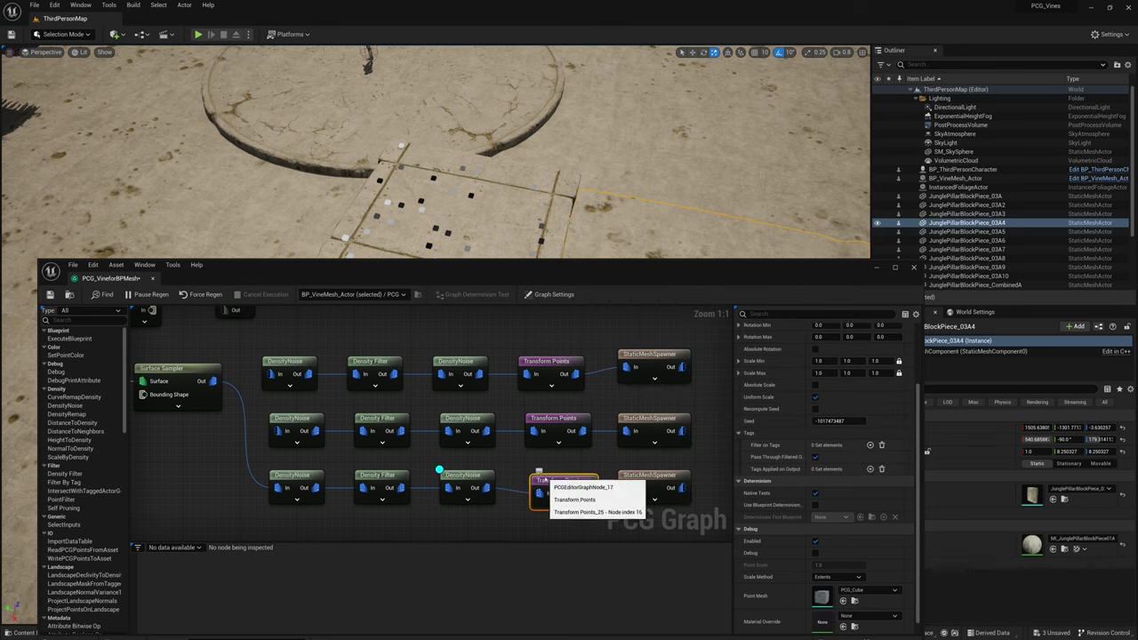
pyautogui.click(467, 478)
pyautogui.moveTo(571, 485); pyautogui.dragTo(566, 480)
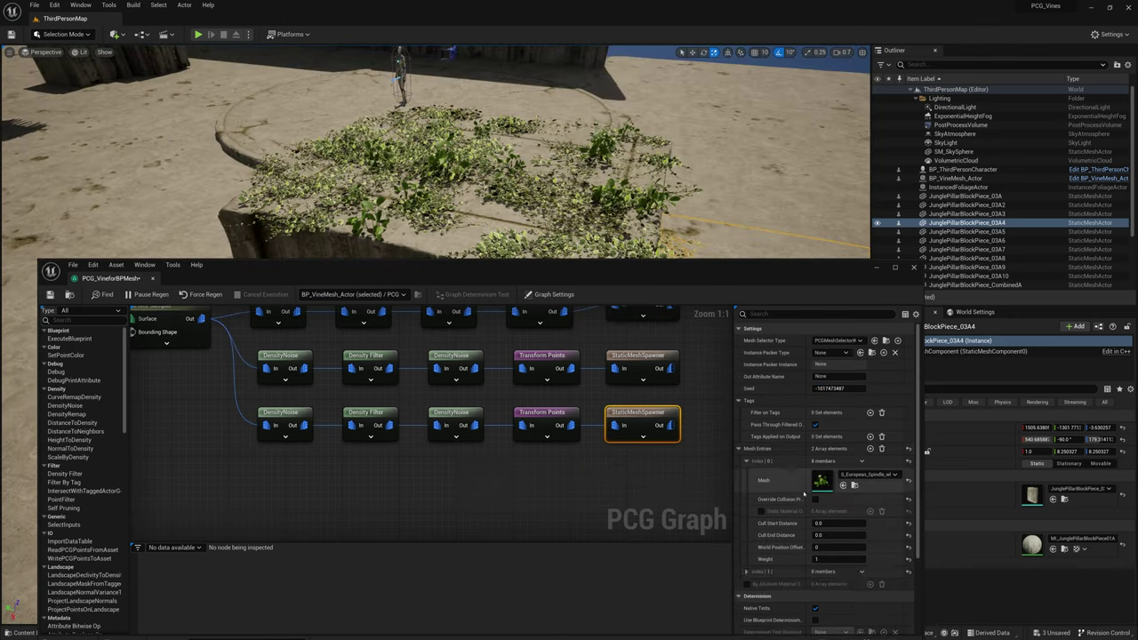
pyautogui.hotkey('ctrl', 'space')
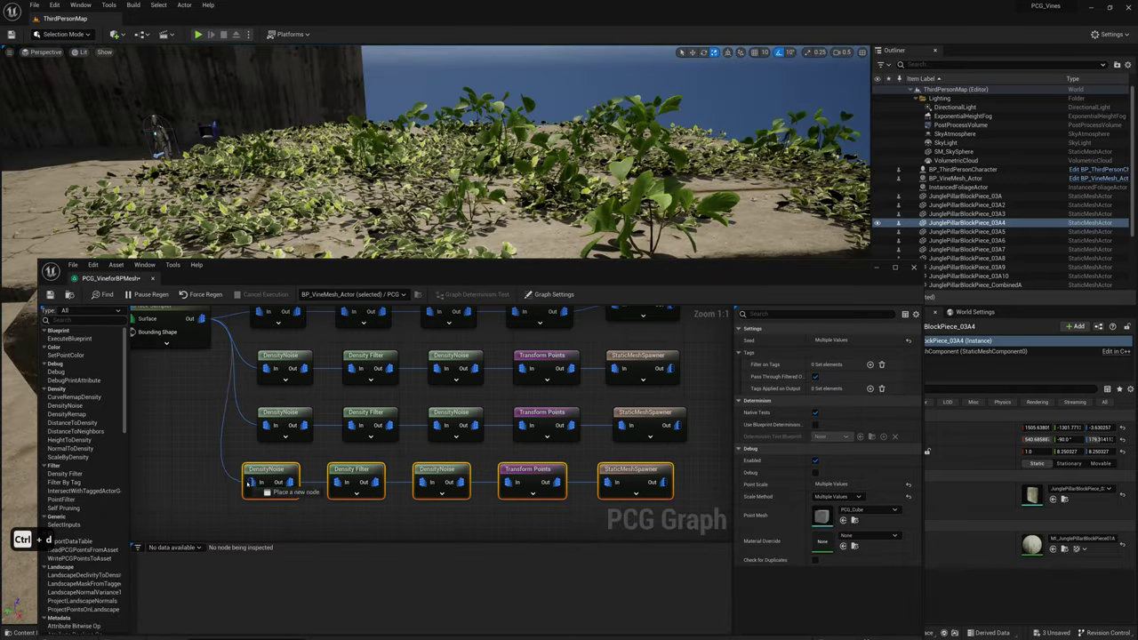
# Assign an Elderberry mesh to the duplicated fourth branch's StaticMeshSpawner and set its Transform Points minimum scale to 0.2
pyautogui.click(635, 480)
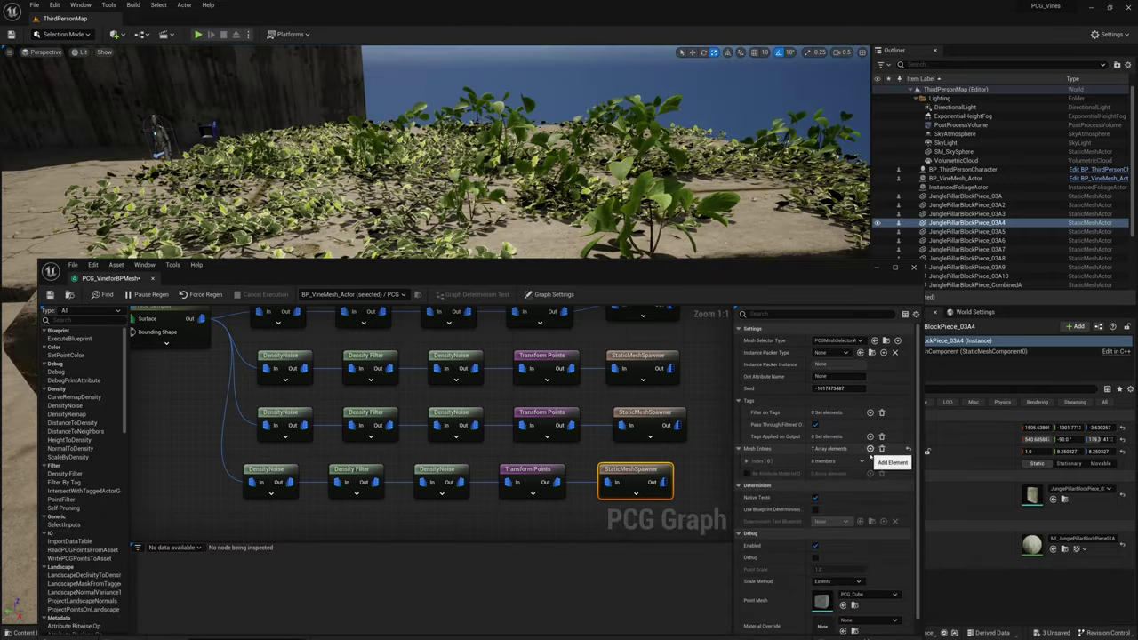
pyautogui.hotkey('ctrl', 'space')
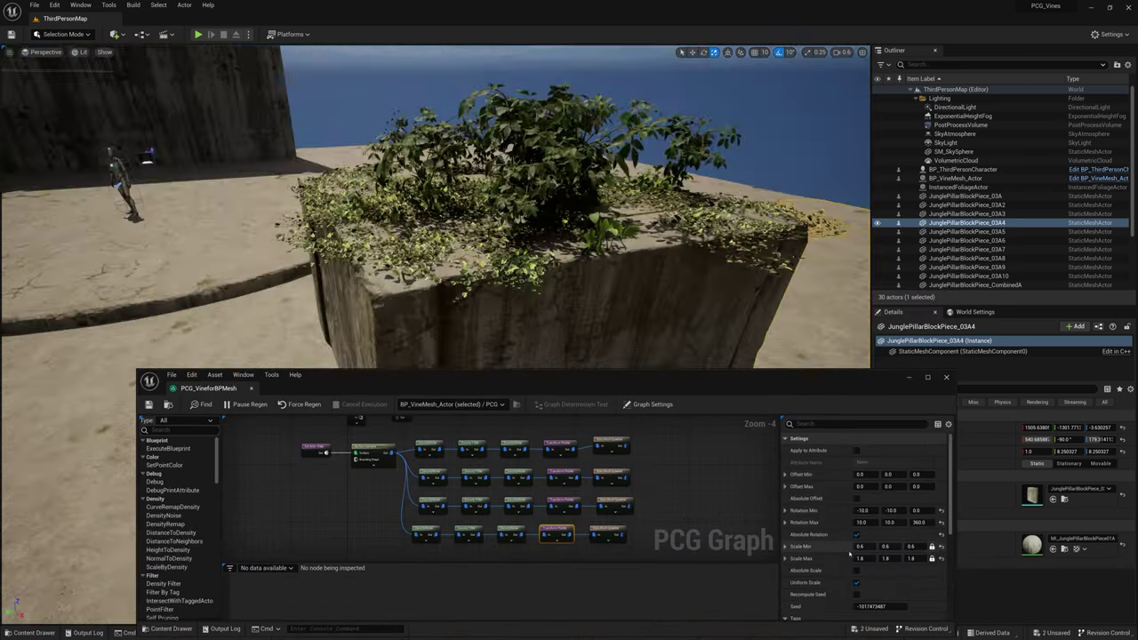
pyautogui.click(859, 547)
pyautogui.write('0.2')
pyautogui.press('Return')
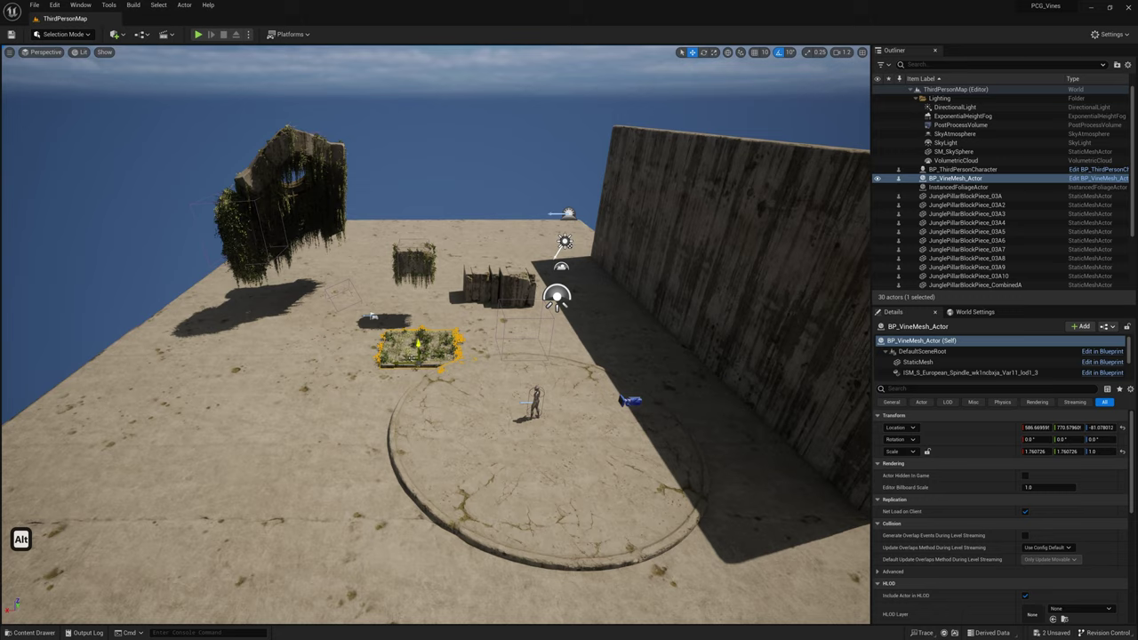
# Duplicate BP_VineMesh_Actor to the opposite side of the round floor and enlarge the copy to a scale of about 5.7 in X and Y
pyautogui.keyDown('alt'); pyautogui.moveTo(407, 343); pyautogui.dragTo(579, 453); pyautogui.keyUp('alt')
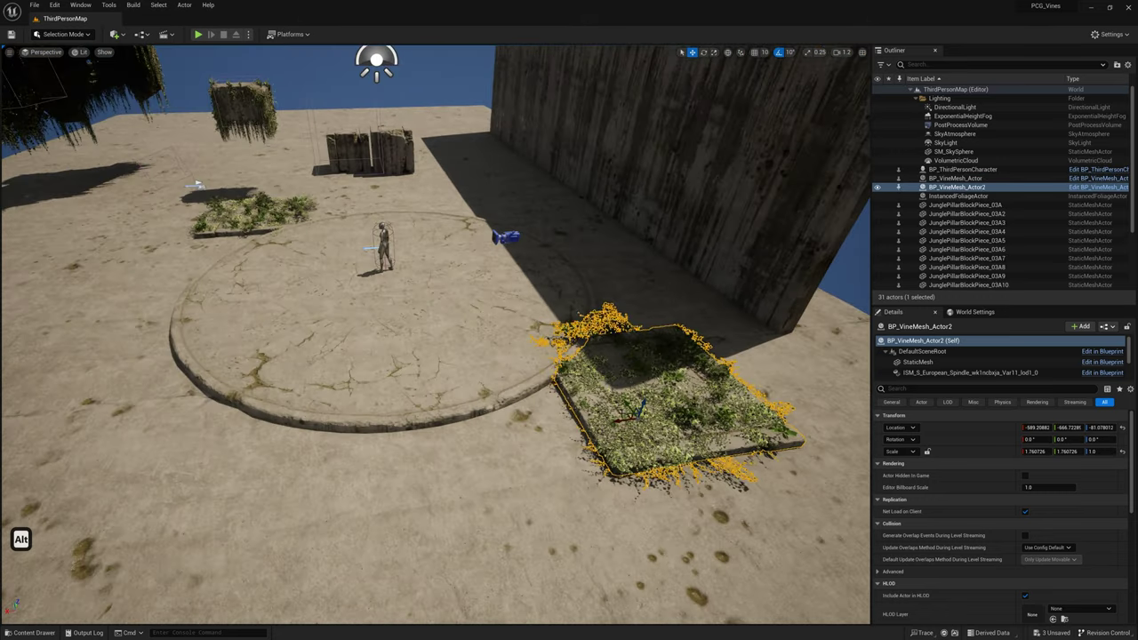
pyautogui.moveTo(648, 407); pyautogui.dragTo(734, 416)
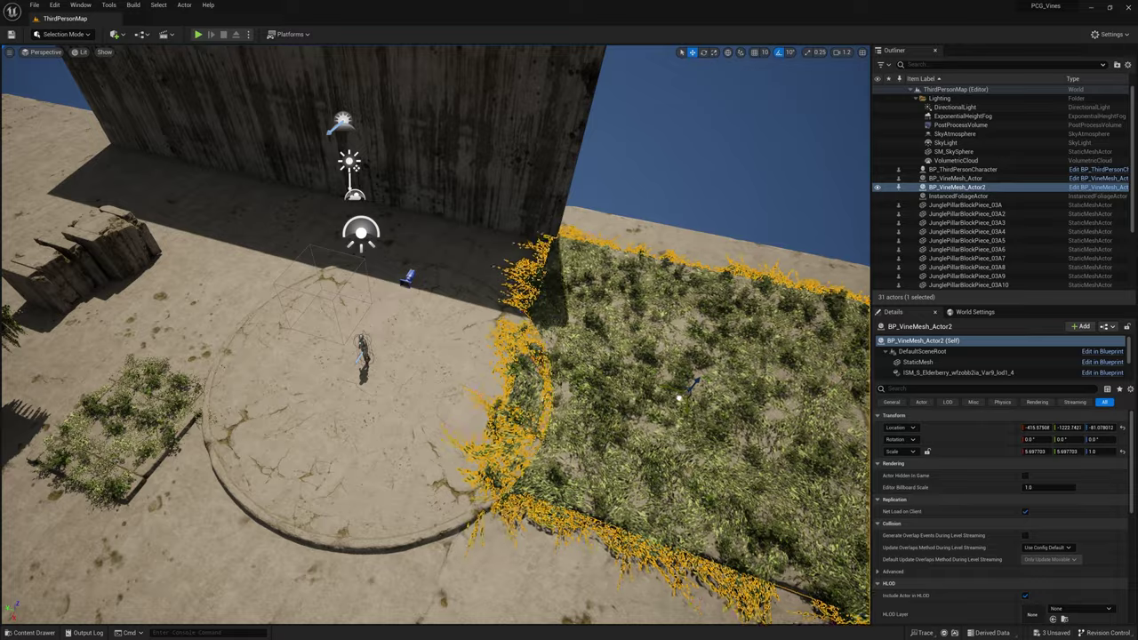
pyautogui.moveTo(659, 216); pyautogui.dragTo(614, 320, button='right')
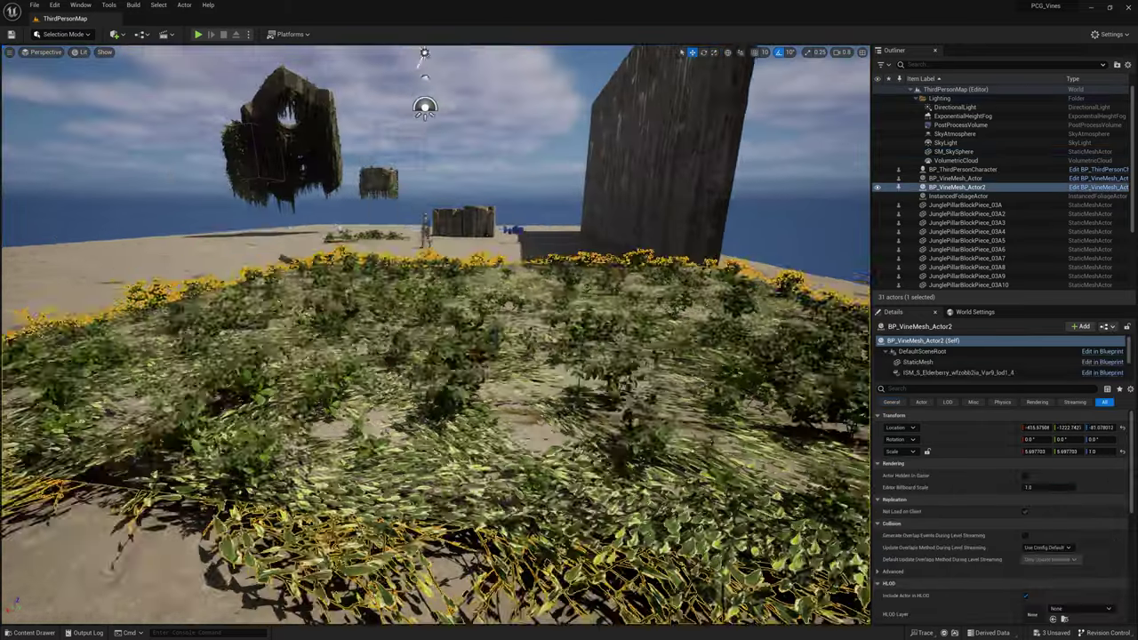
# Clean up and regenerate the PCG component of BP_VineMesh_Actor2
pyautogui.moveTo(436, 334); pyautogui.dragTo(444, 343, button='right')
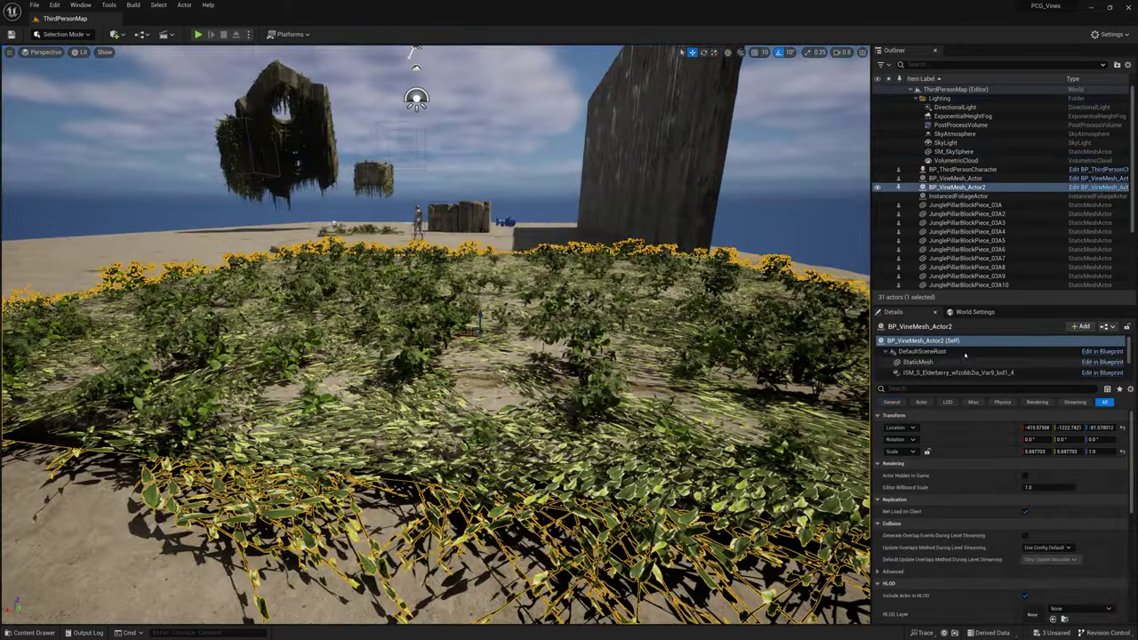
pyautogui.scroll(-3, 949, 373)
pyautogui.click(943, 374)
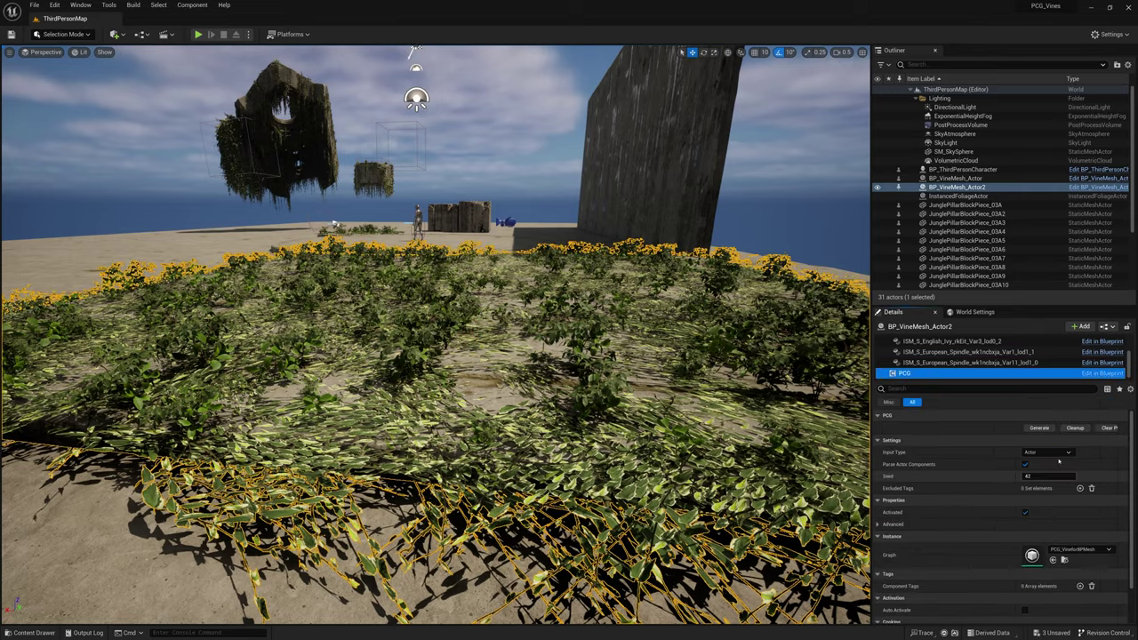
pyautogui.click(1075, 429)
pyautogui.click(1039, 429)
pyautogui.moveTo(676, 382)
pyautogui.mouseDown(button='right')
pyautogui.moveTo(738, 383)
pyautogui.moveTo(681, 373)
pyautogui.mouseUp(button='right')
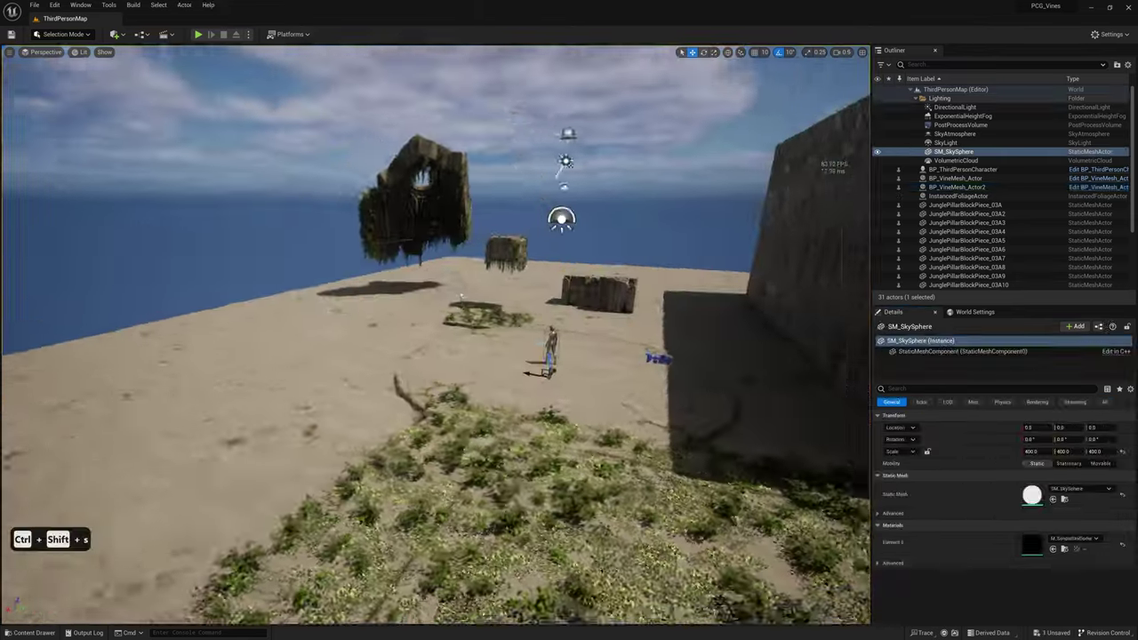
# Locate the mesh asset of the round Ruins_DecoFloor in the content browser
pyautogui.moveTo(435, 334); pyautogui.dragTo(507, 369, button='right')
pyautogui.click(582, 405)
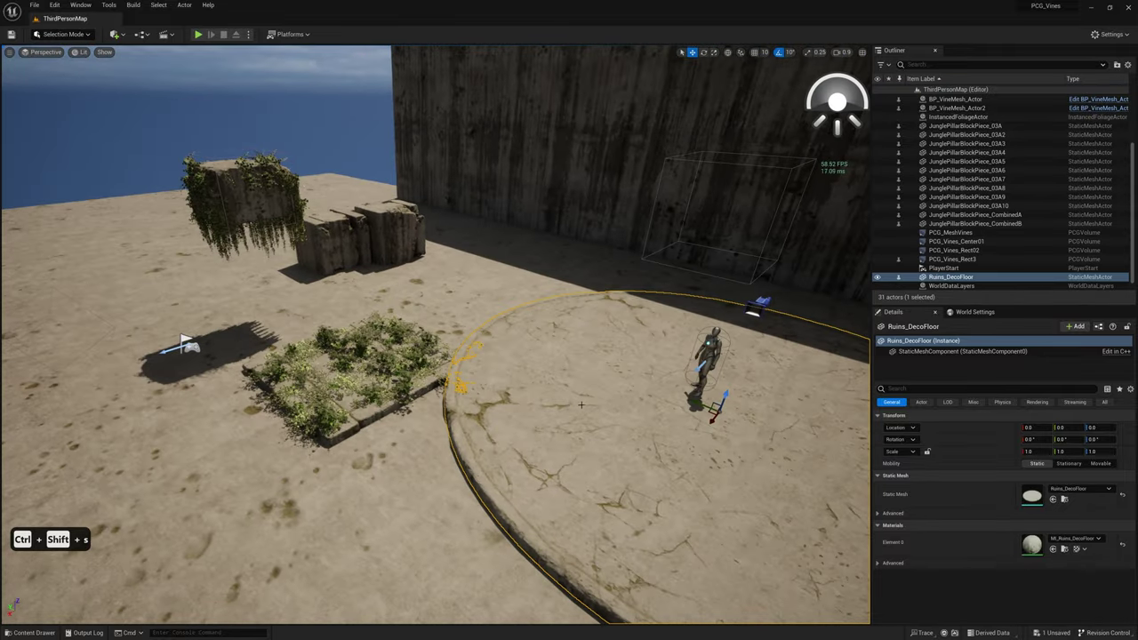
pyautogui.press('f')
pyautogui.hotkey('ctrl', 'b')
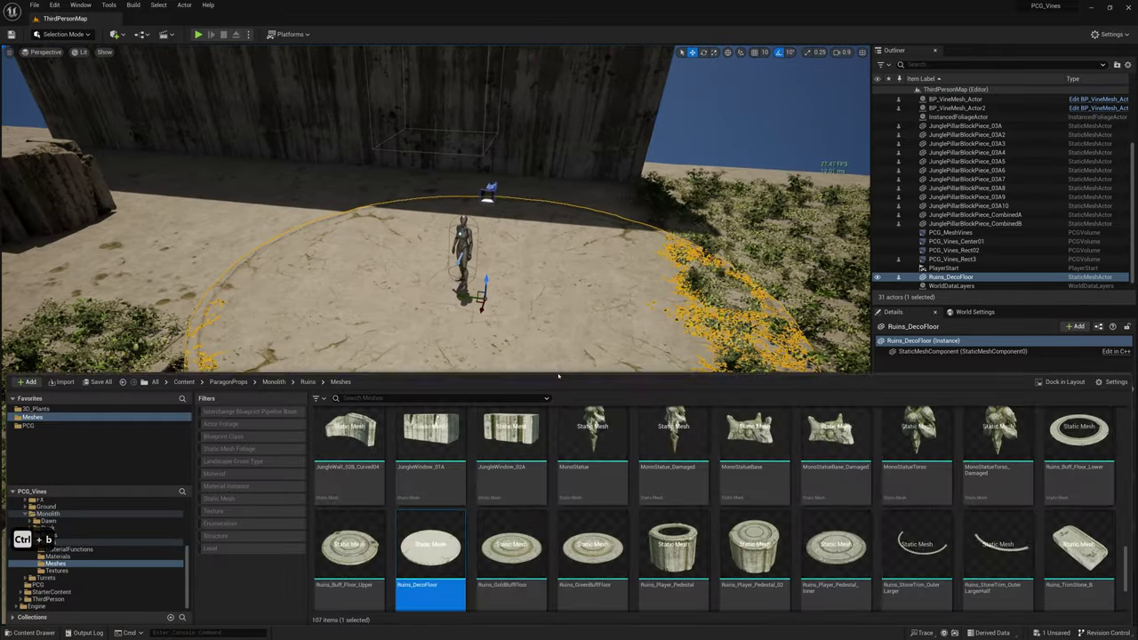
# Replace the StaticMesh component's mesh on the original BP_VineMesh_Actor with Ruins_DecoFloor
pyautogui.moveTo(524, 303); pyautogui.dragTo(386, 302, button='right')
pyautogui.click(436, 356)
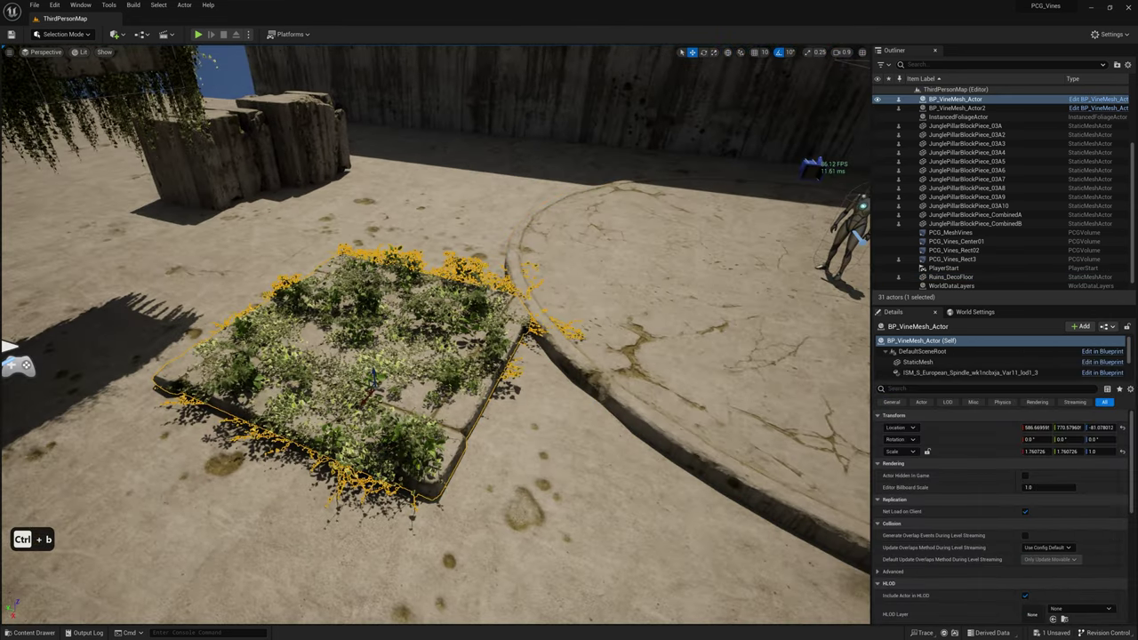
pyautogui.click(918, 362)
pyautogui.click(1054, 499)
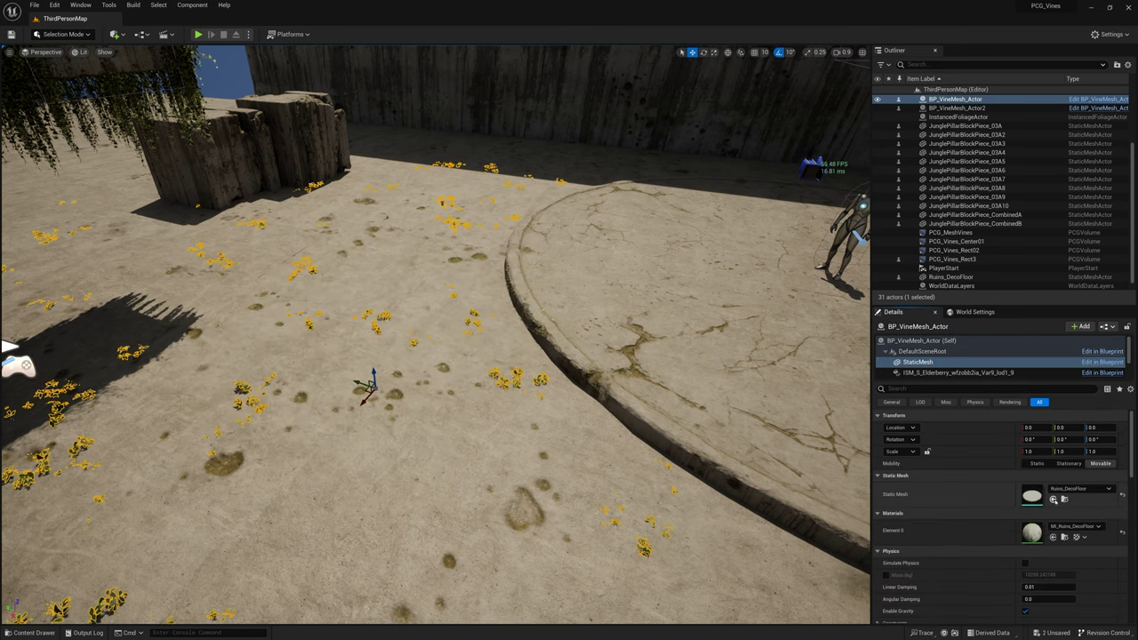
pyautogui.moveTo(454, 302)
pyautogui.mouseDown(button='right')
pyautogui.moveTo(445, 295)
pyautogui.moveTo(454, 302)
pyautogui.mouseUp(button='right')
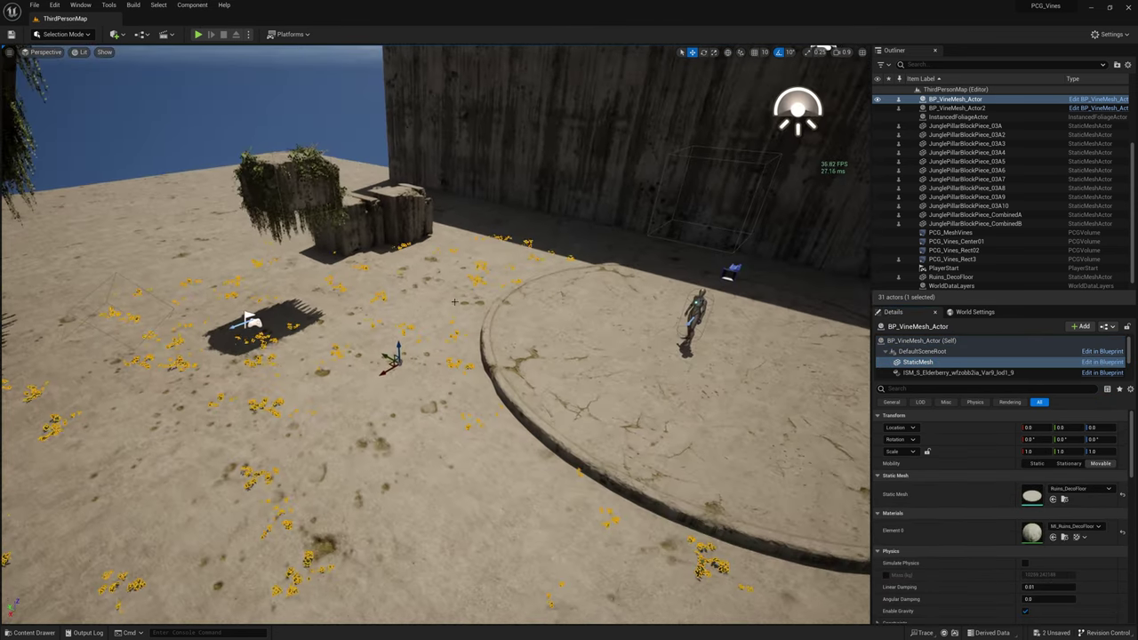
# Raise the round floor mesh of BP_VineMesh_Actor slightly above the ground and save all changes
pyautogui.moveTo(400, 350); pyautogui.dragTo(402, 326)
pyautogui.moveTo(401, 326); pyautogui.dragTo(391, 328, button='right')
pyautogui.press('s')
pyautogui.press('w')
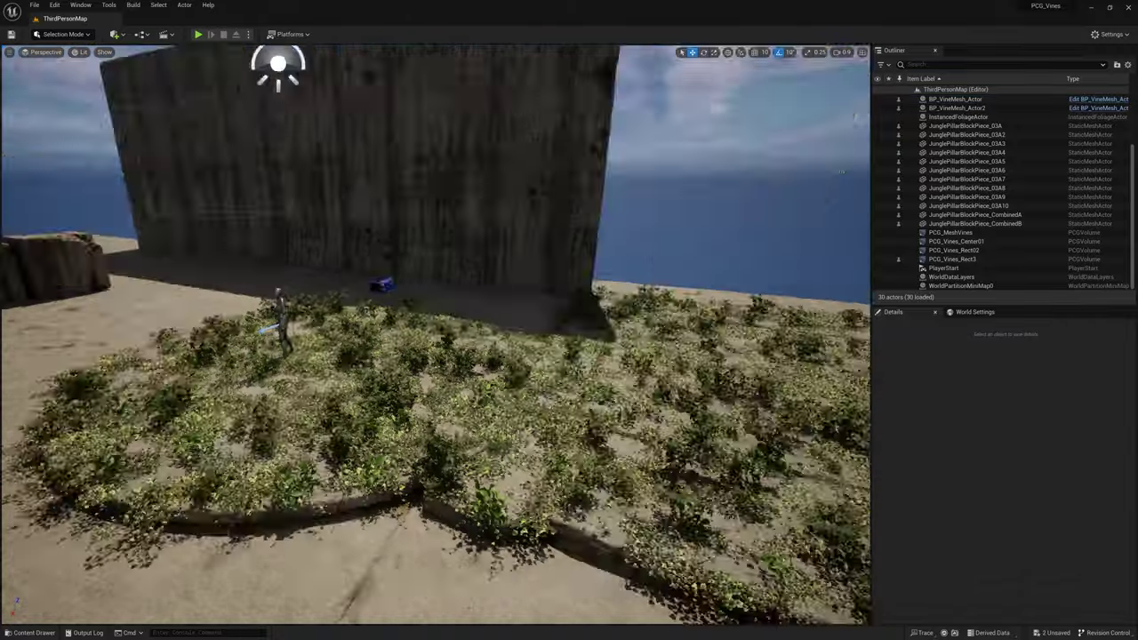
pyautogui.hotkey('ctrl', 'shift', 's')
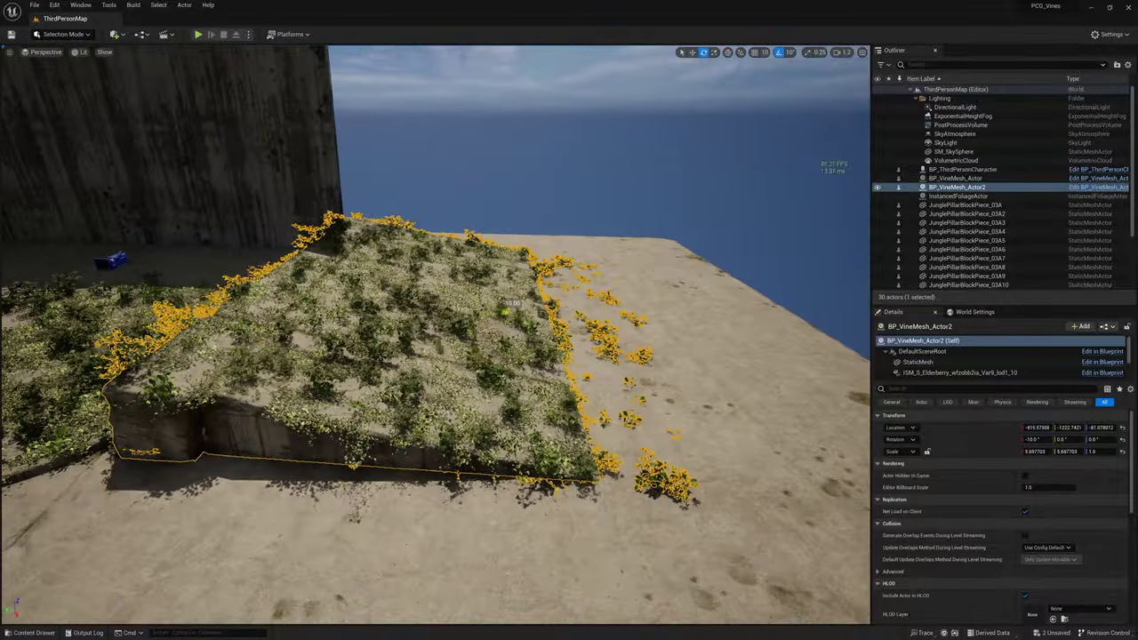
# Try tilting BP_VineMesh_Actor2 to -10 and -30 degrees, and undo the rotation
pyautogui.moveTo(580, 356); pyautogui.dragTo(498, 360, button='right')
pyautogui.scroll(-3, 580, 356)
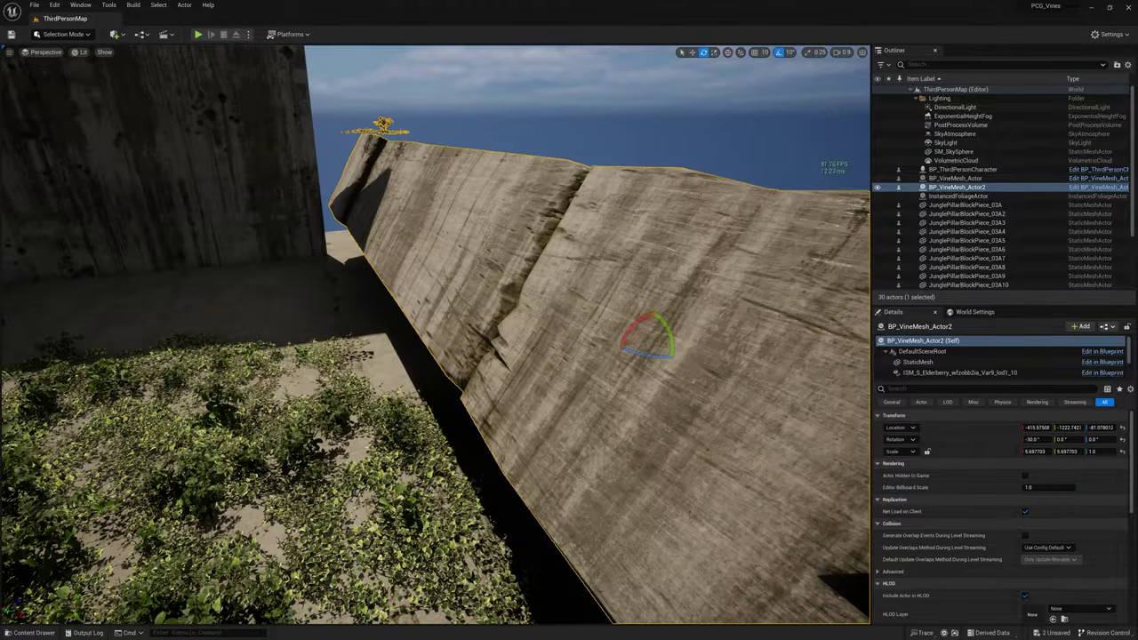
pyautogui.moveTo(436, 335); pyautogui.dragTo(400, 338, button='right')
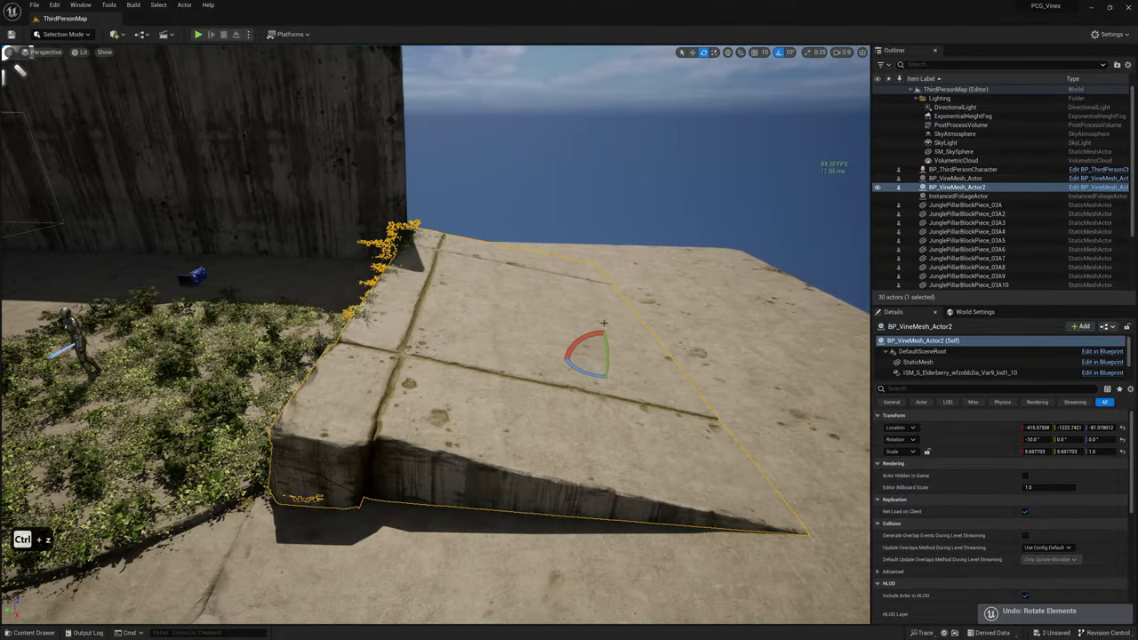
pyautogui.click(608, 190)
pyautogui.moveTo(609, 207); pyautogui.dragTo(511, 222, button='right')
pyautogui.press('w')
pyautogui.scroll(-4, 405, 211)
# Save all modified content and the level
pyautogui.hotkey('ctrl', 'shift', 's')
pyautogui.press('w')
pyautogui.press('q')
pyautogui.scroll(2, 449, 213)
pyautogui.press('e')
pyautogui.click(514, 384)
pyautogui.moveTo(514, 384); pyautogui.dragTo(557, 391, button='right')
pyautogui.press('s')
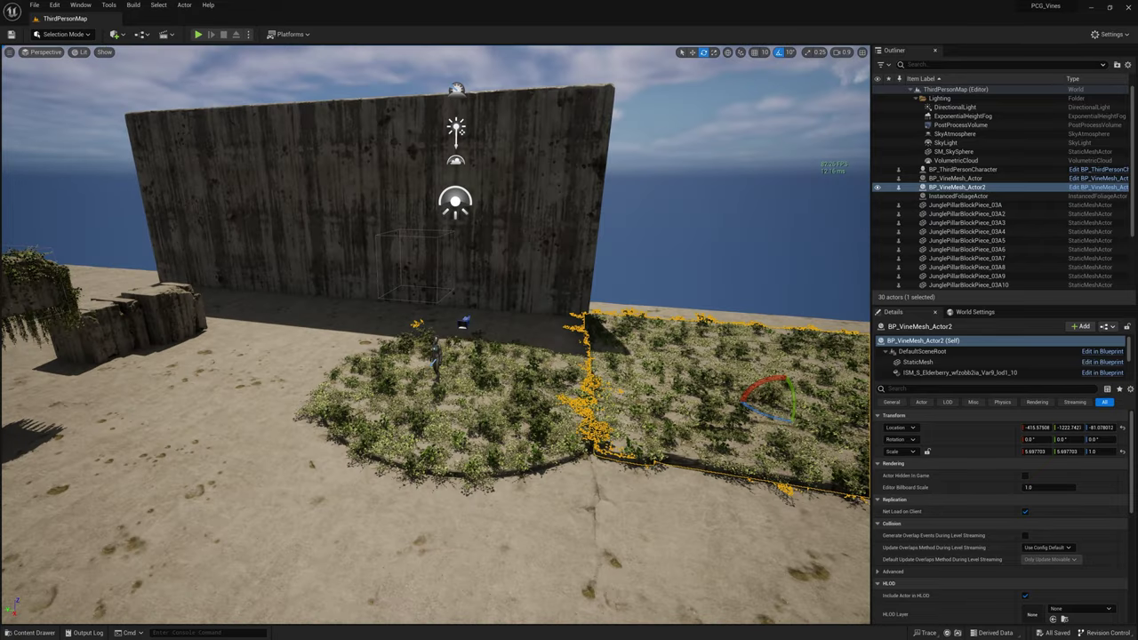
# Clean up the PCG component of BP_VineMesh_Actor2 and generate its plants again
pyautogui.scroll(-3, 931, 373)
pyautogui.click(914, 374)
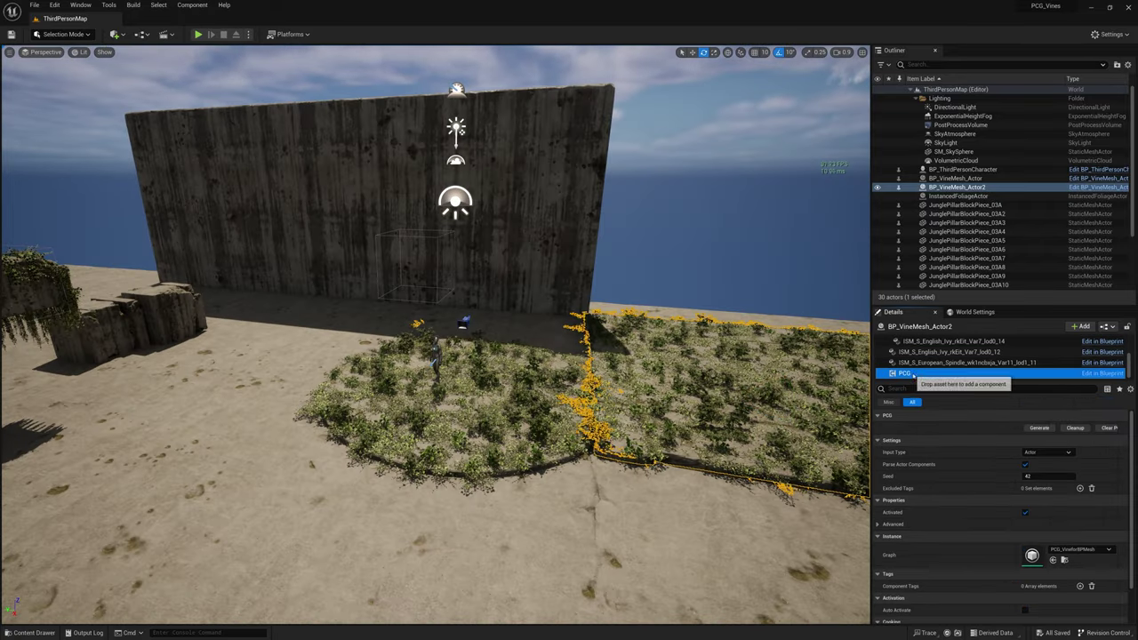
pyautogui.click(1075, 429)
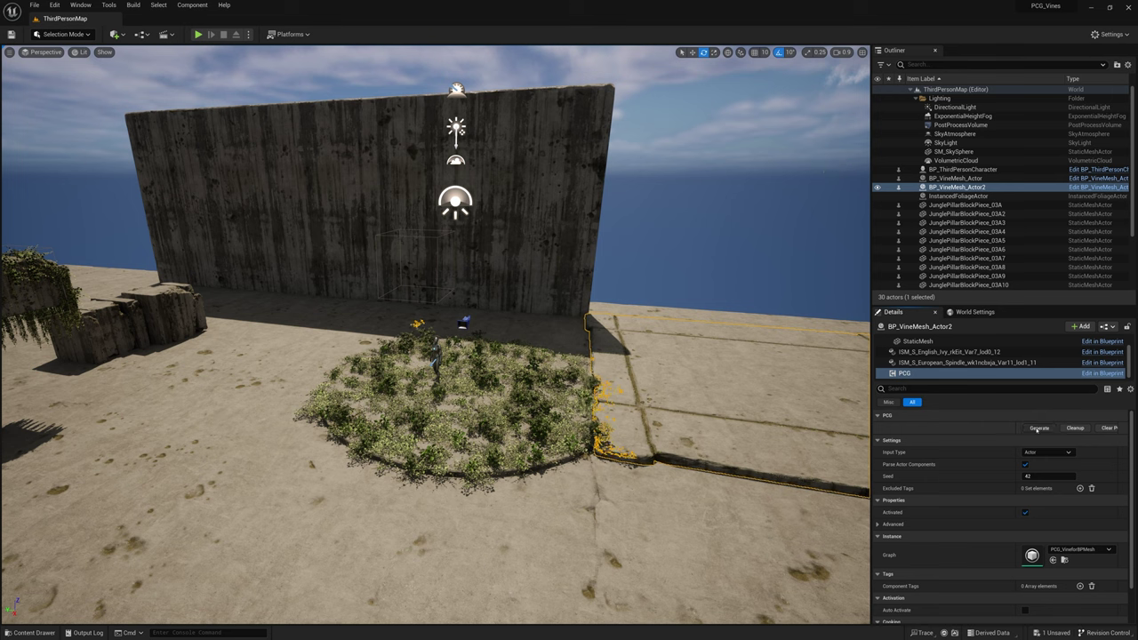
pyautogui.click(1038, 430)
# Delete BP_VineMesh_Actor2 from beside the round planted floor
pyautogui.click(712, 275)
pyautogui.click(627, 392)
pyautogui.press('Delete')
# Place a new BP_VineMesh_Actor from the PCG folder beside the round planted floor
pyautogui.moveTo(524, 401); pyautogui.dragTo(524, 374, button='right')
pyautogui.hotkey('ctrl', 'space')
pyautogui.click(28, 426)
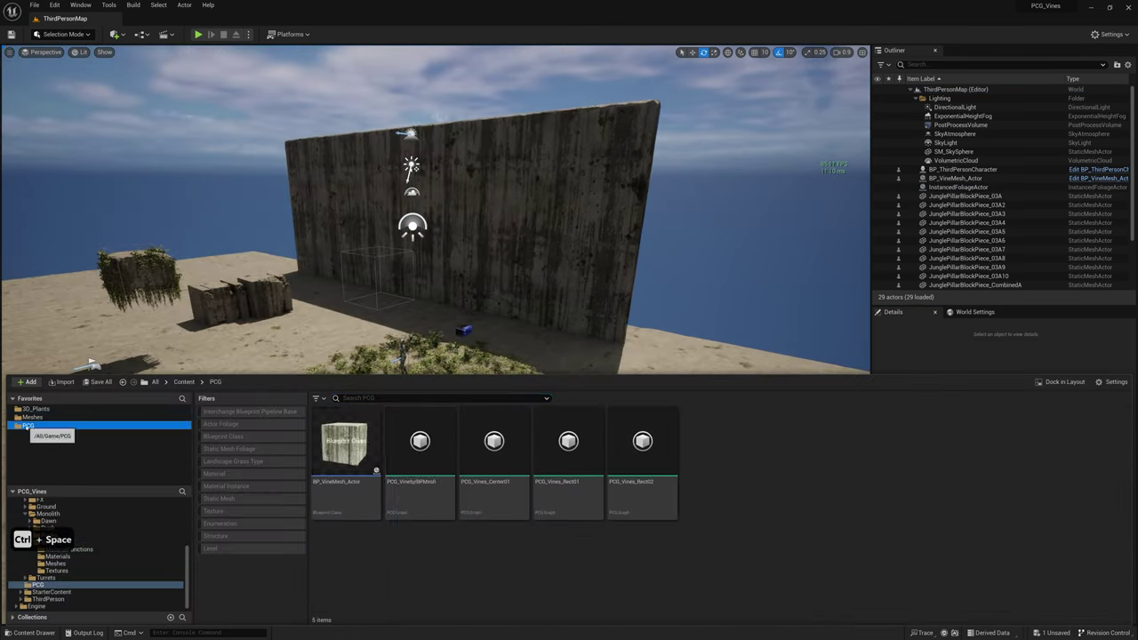
pyautogui.moveTo(537, 331); pyautogui.dragTo(652, 443)
pyautogui.moveTo(653, 443); pyautogui.dragTo(778, 466, button='right')
pyautogui.press('w')
# Lower the new actor's StaticMesh component to about -112 in Z and enlarge it to about 2.12 in X and Y
pyautogui.click(904, 373)
pyautogui.moveTo(765, 418); pyautogui.dragTo(675, 414, button='right')
pyautogui.click(919, 362)
pyautogui.press('w')
pyautogui.press('r')
pyautogui.moveTo(476, 432); pyautogui.dragTo(525, 418)
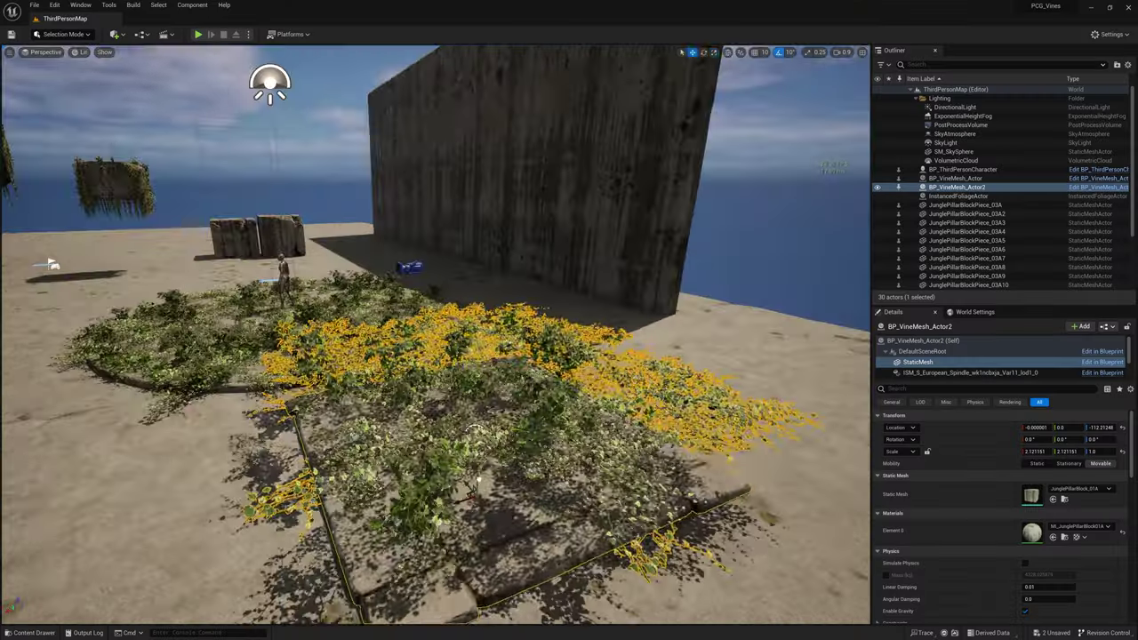
# Try duplicating a vine mesh actor near the large wall, and undo the latest layout edits
pyautogui.keyDown('alt'); pyautogui.moveTo(436, 333); pyautogui.dragTo(511, 229); pyautogui.keyUp('alt')
pyautogui.hotkey('ctrl', 'z')
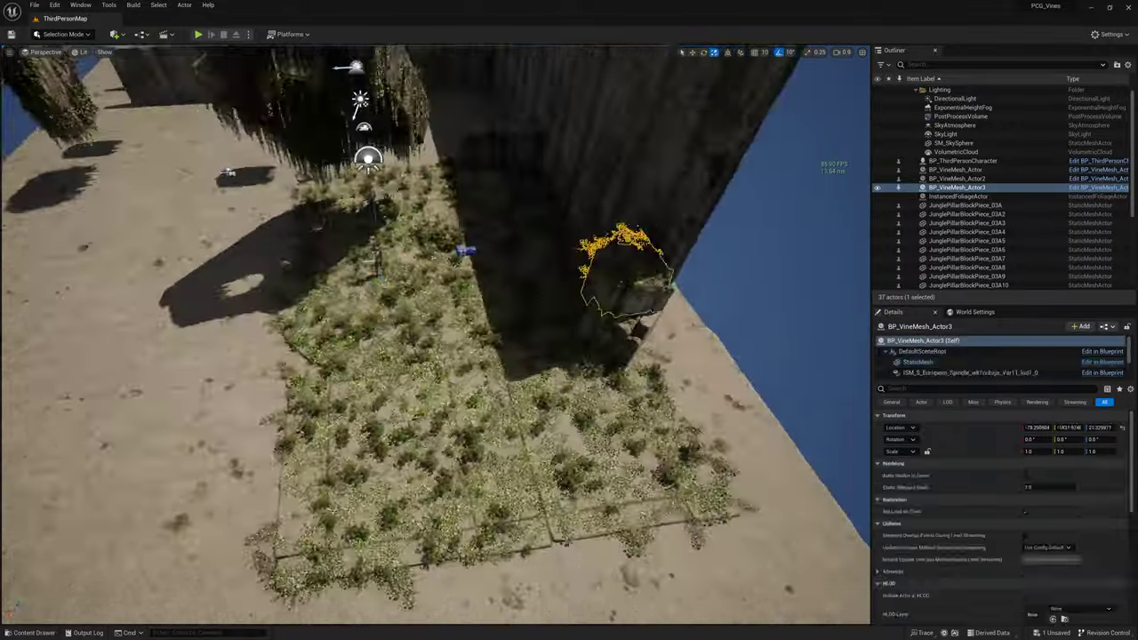
pyautogui.hotkey('ctrl', 'z')
pyautogui.hotkey('ctrl', 'z')
pyautogui.hotkey('ctrl', 'z')
pyautogui.hotkey('ctrl', 'z')
pyautogui.hotkey('ctrl', 'z')
pyautogui.hotkey('ctrl', 'z')
pyautogui.hotkey('ctrl', 'z')
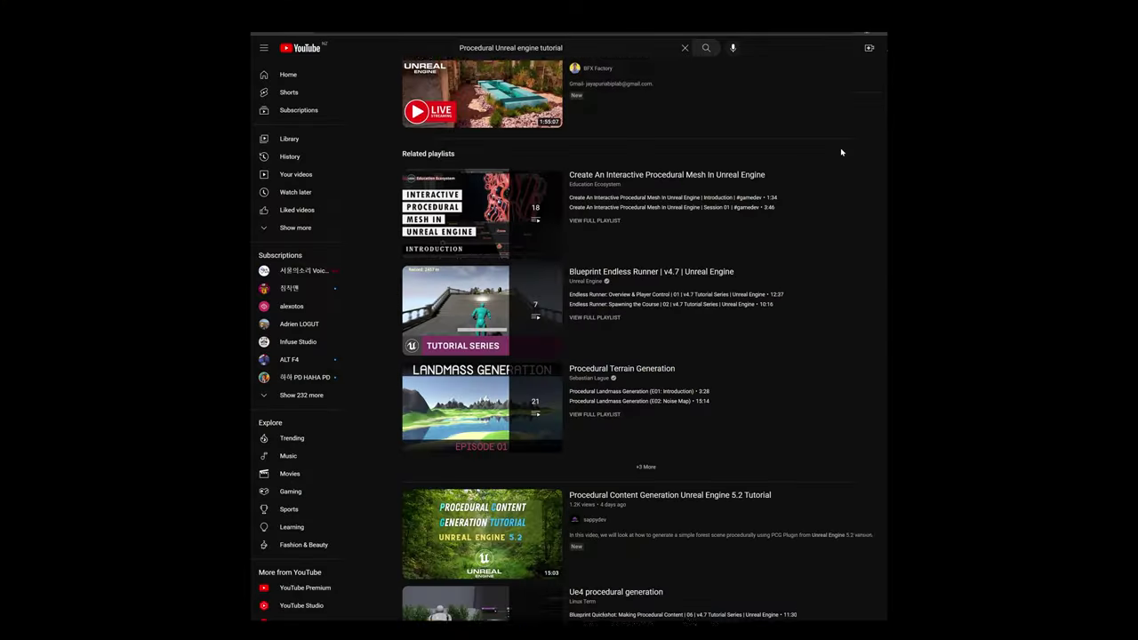
# Switch to YouTube and look through the search results for "Procedural Unreal engine tutorial"
pyautogui.scroll(-15, 841, 152)
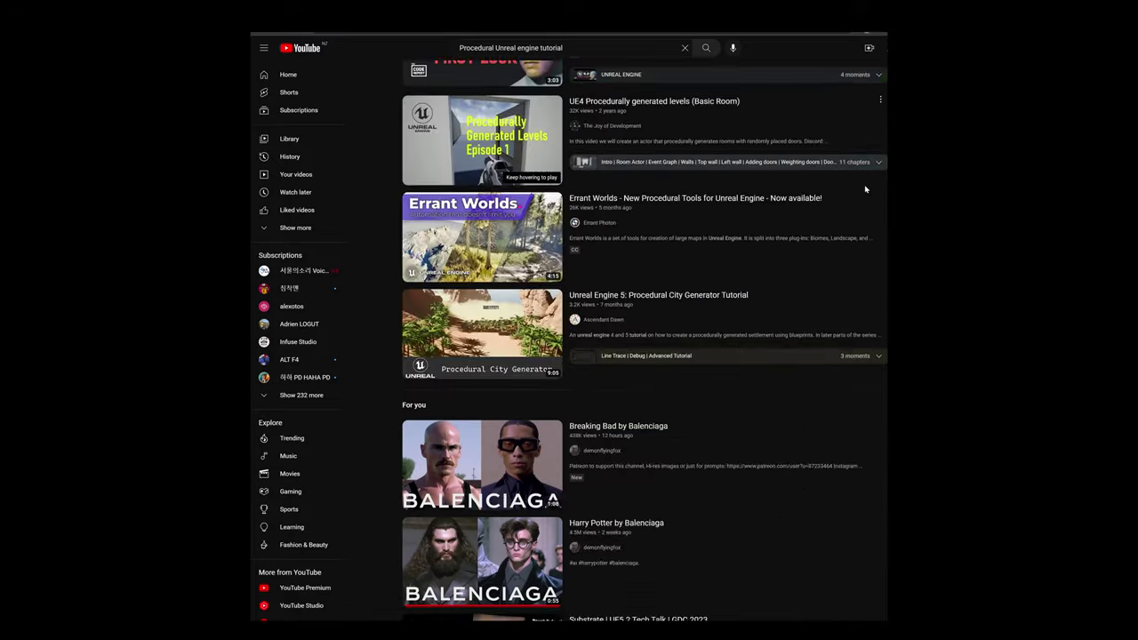
pyautogui.scroll(-3, 867, 182)
pyautogui.scroll(-10, 868, 181)
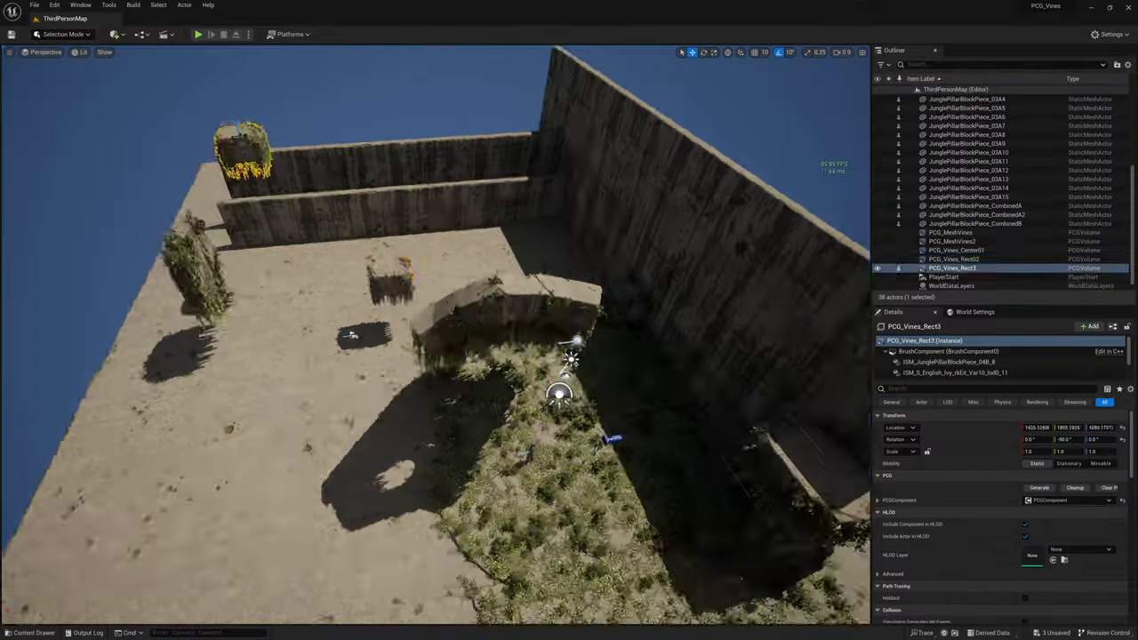
# Duplicate the PCG_Vines_Rect3 volume to another spot among the ruins
pyautogui.keyDown('alt'); pyautogui.moveTo(534, 293); pyautogui.dragTo(623, 383); pyautogui.keyUp('alt')
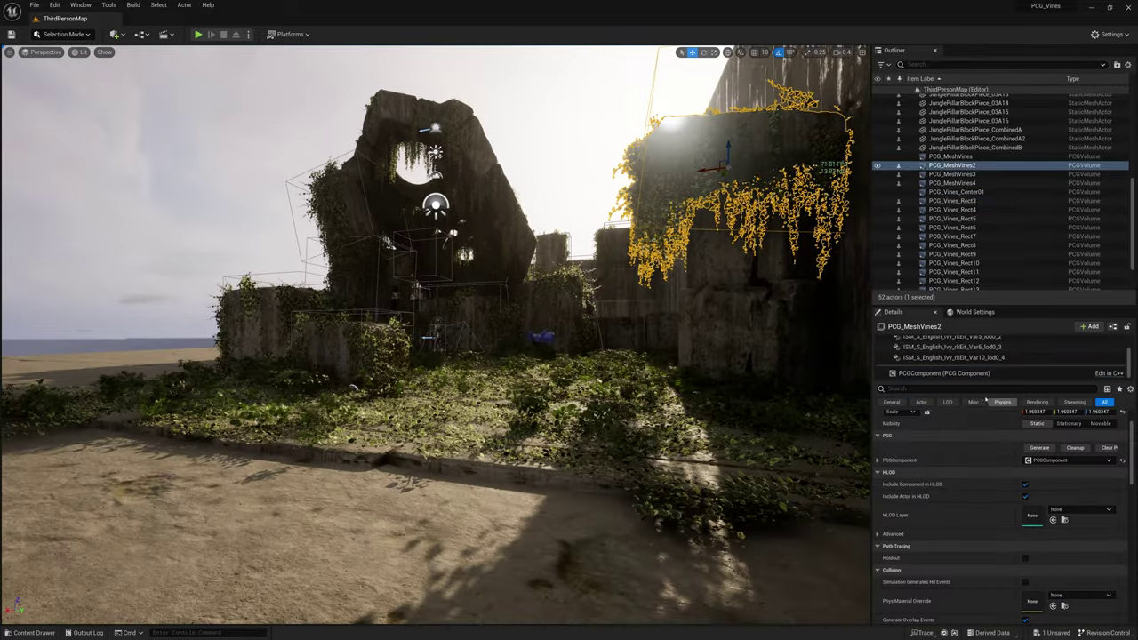
# Filter the bulk-edited properties of the ten English Ivy meshes by "collision" and choose a new collision setting for all of them
pyautogui.hotkey('ctrl', 'space')
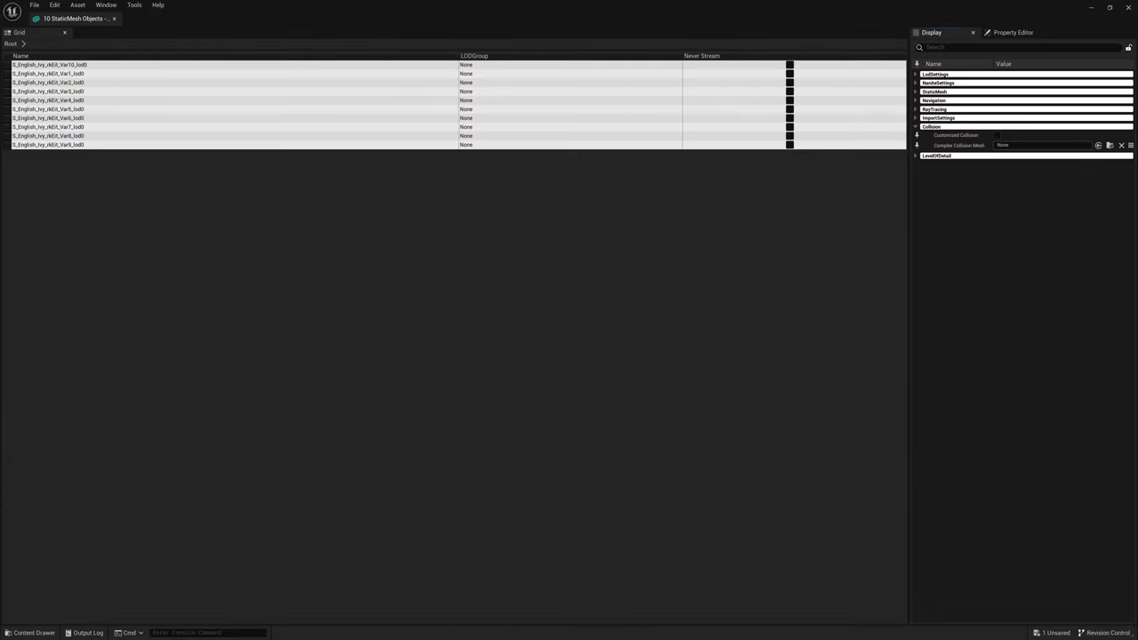
pyautogui.click(916, 126)
pyautogui.click(1004, 47)
pyautogui.write('collision')
pyautogui.click(1036, 125)
pyautogui.click(1034, 135)
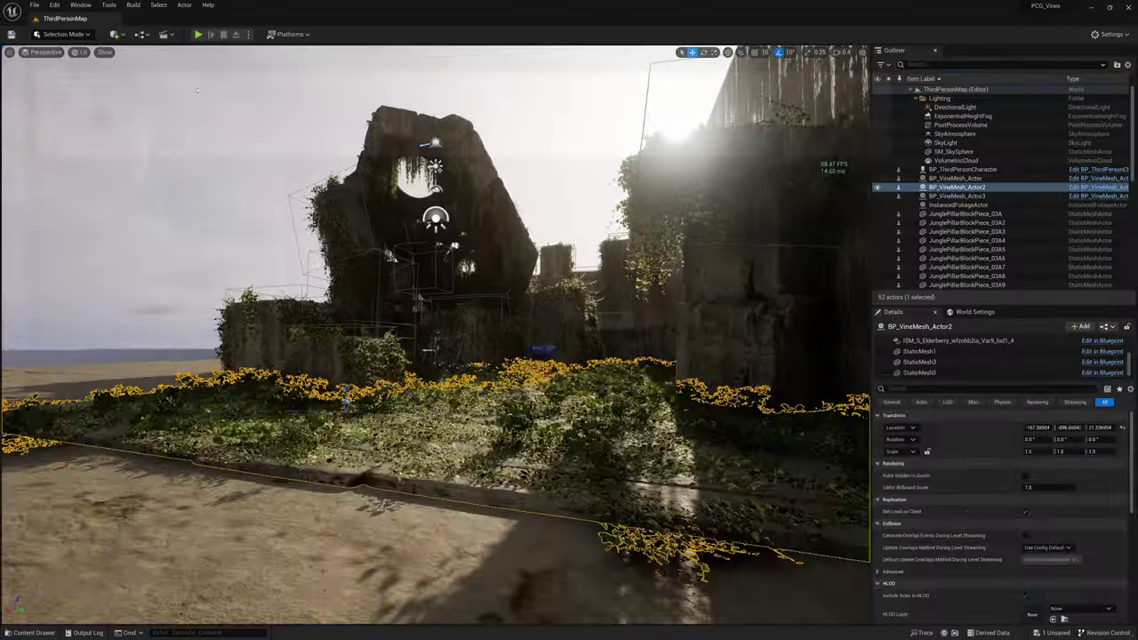
# Play the level to preview the ruins, and set the DirectionalLight's Occlusion Mask Darkness to 0.05
pyautogui.hotkey('ctrl', 'space')
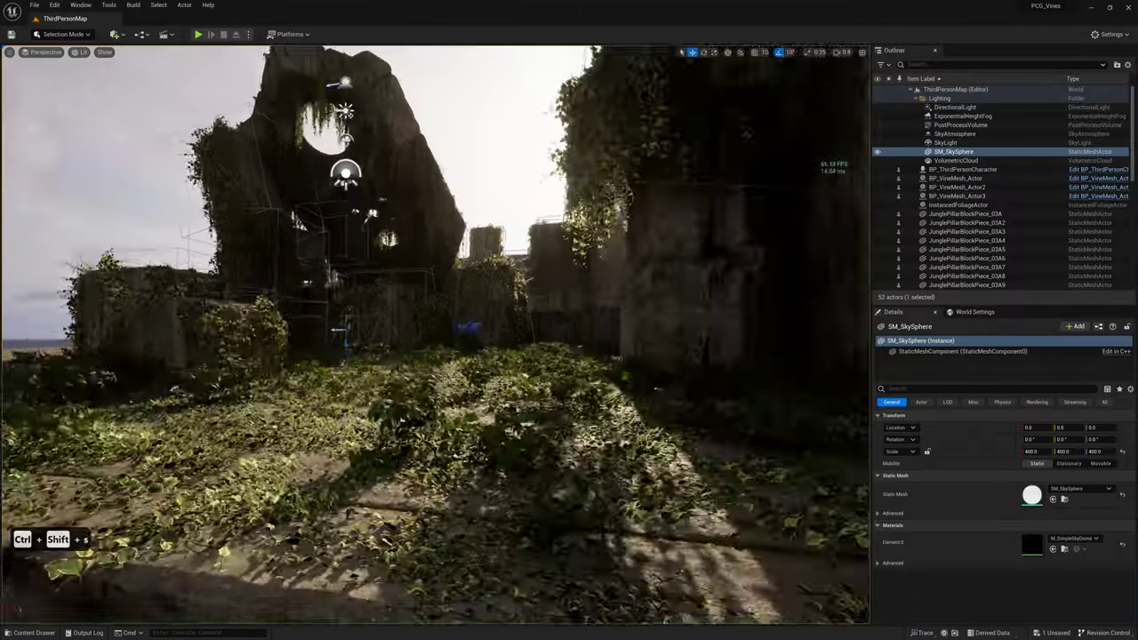
pyautogui.hotkey('alt', 'p')
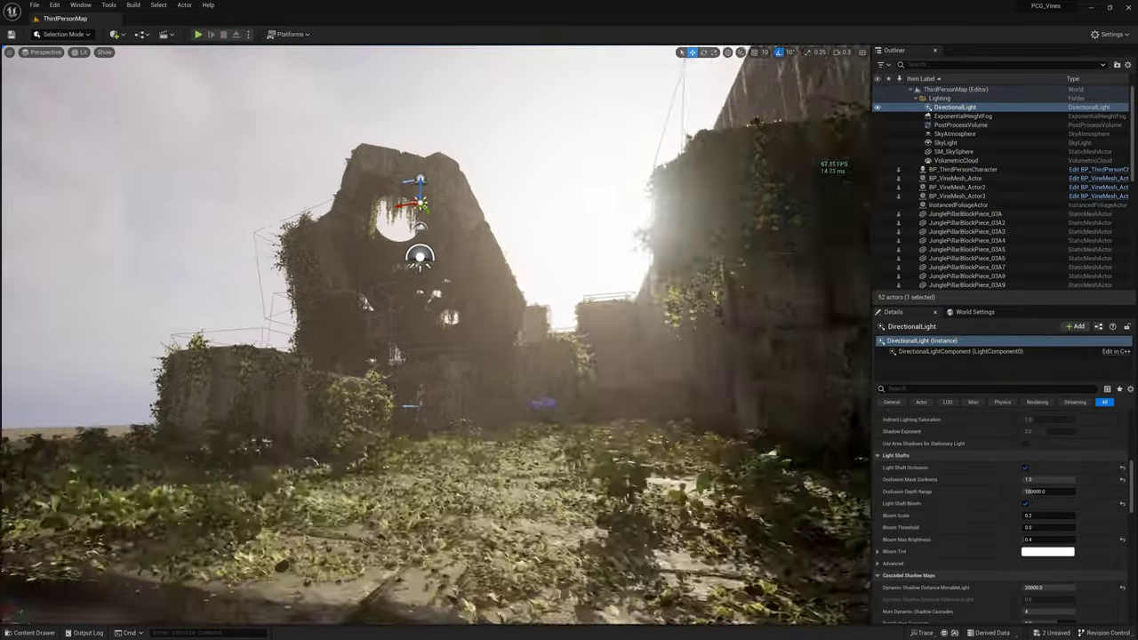
pyautogui.write('0.1')
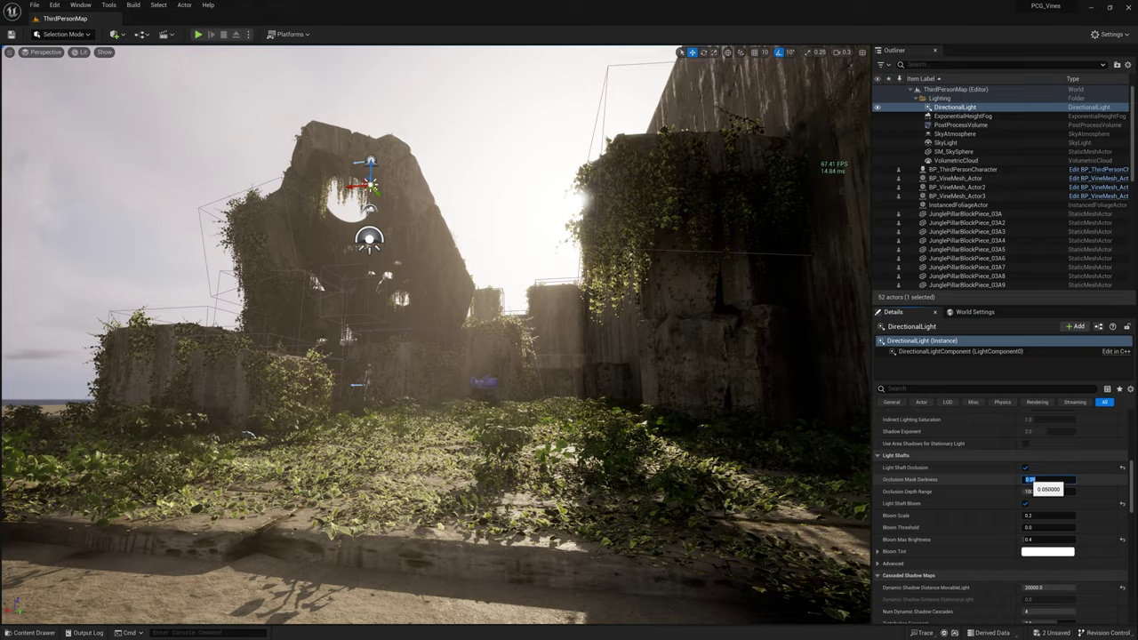
# Undo the last scaling of PCG_MeshVines6 and rotate the volume along the top of the wall
pyautogui.hotkey('ctrl', 'z')
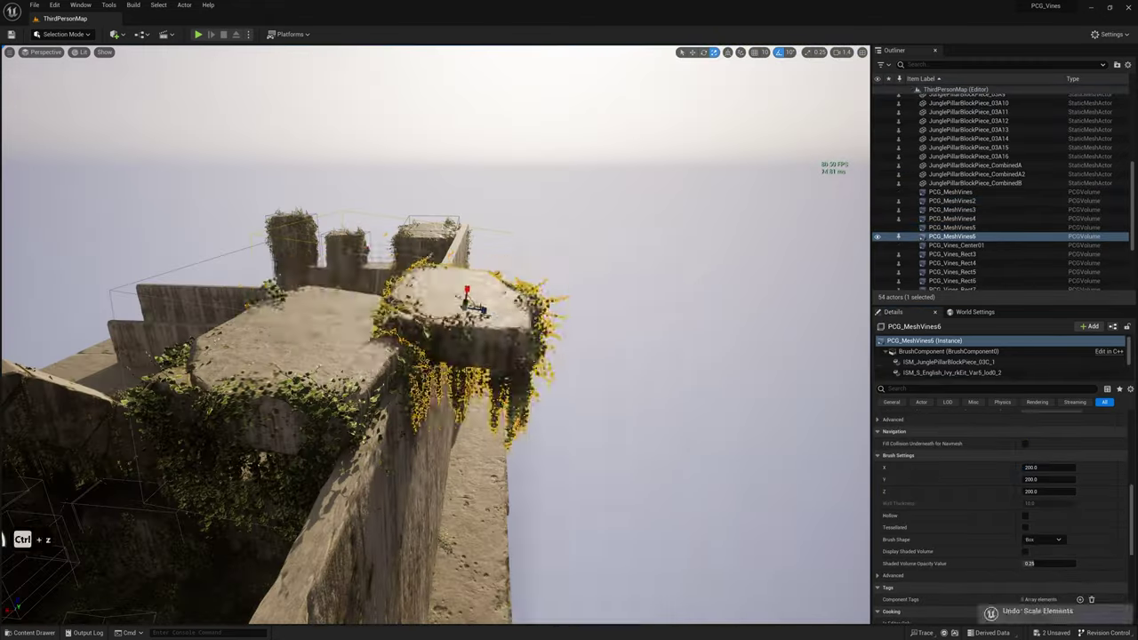
pyautogui.press('e')
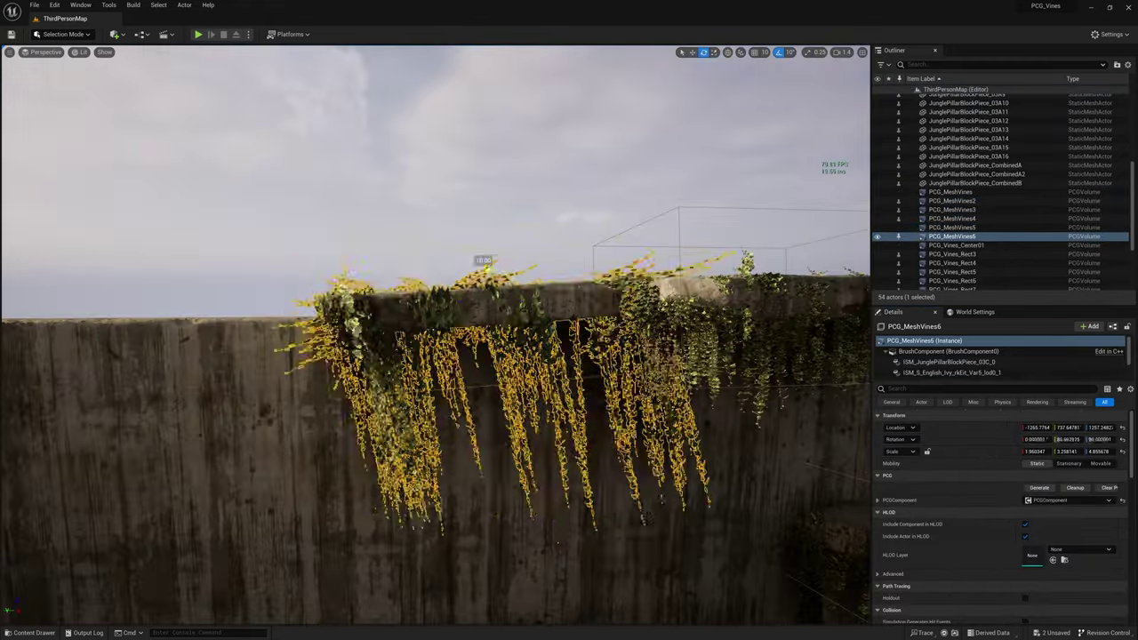
pyautogui.moveTo(484, 267); pyautogui.dragTo(491, 338)
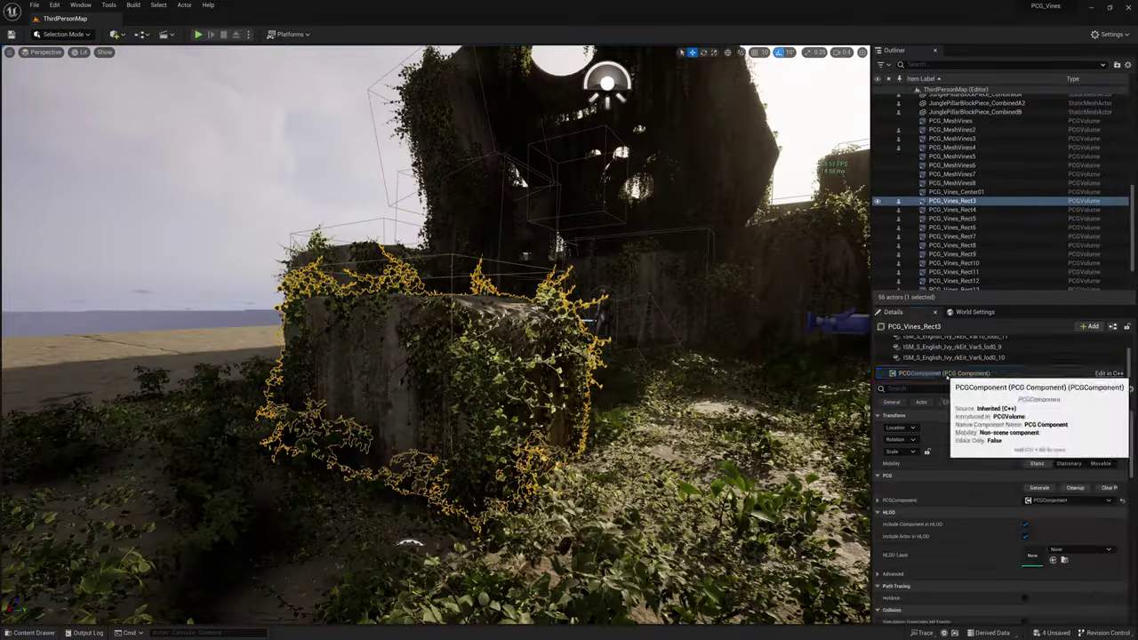
# Change the seed of the PCG component on PCG_Vines_Rect3
pyautogui.moveTo(1031, 477); pyautogui.dragTo(1044, 489)
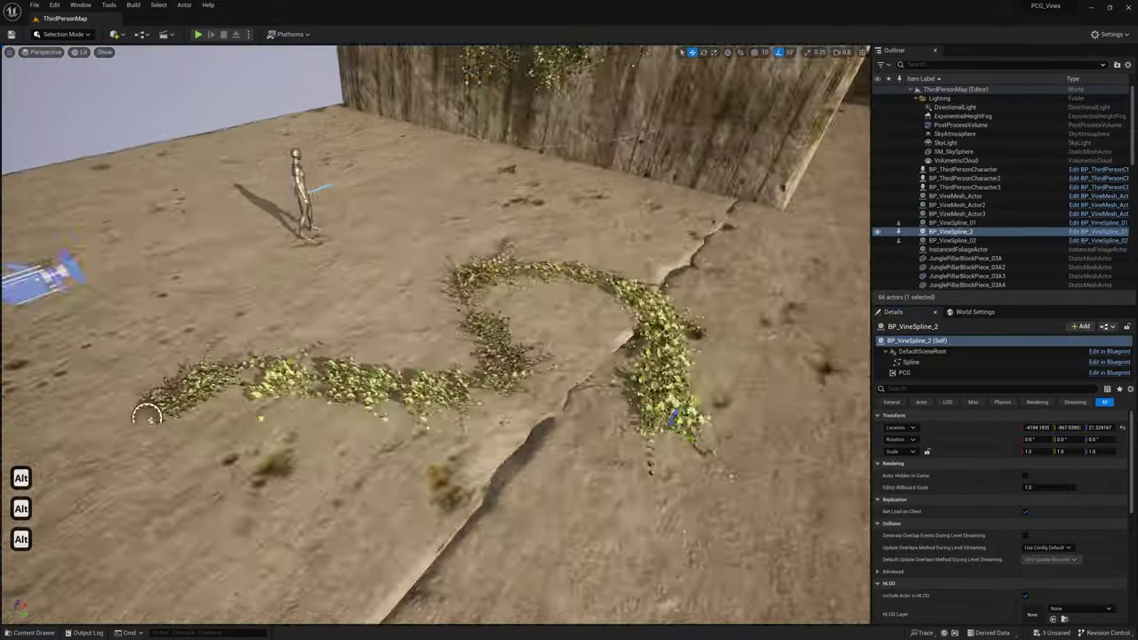
# Extend the BP_VineSpline curves across the ground with additional spline points
pyautogui.keyDown('alt'); pyautogui.moveTo(148, 477); pyautogui.dragTo(211, 466); pyautogui.keyUp('alt')
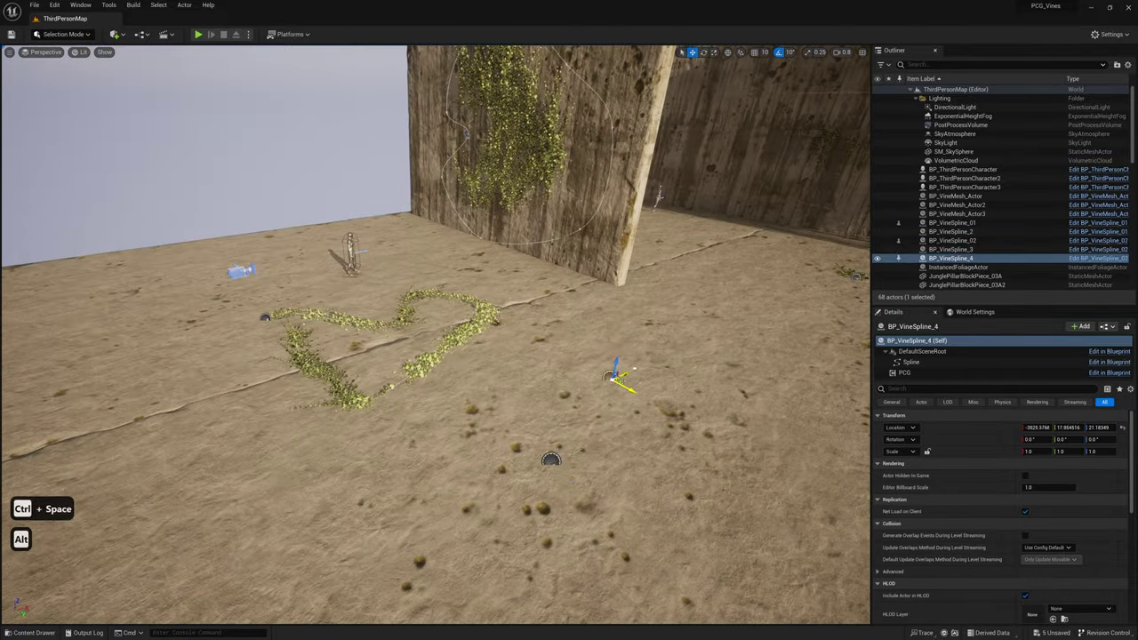
pyautogui.hotkey('ctrl', 'z')
pyautogui.keyDown('alt'); pyautogui.moveTo(599, 448); pyautogui.dragTo(495, 304); pyautogui.keyUp('alt')
pyautogui.keyDown('alt'); pyautogui.moveTo(596, 342); pyautogui.dragTo(472, 378); pyautogui.keyUp('alt')
pyautogui.keyDown('alt'); pyautogui.moveTo(601, 371); pyautogui.dragTo(556, 472); pyautogui.keyUp('alt')
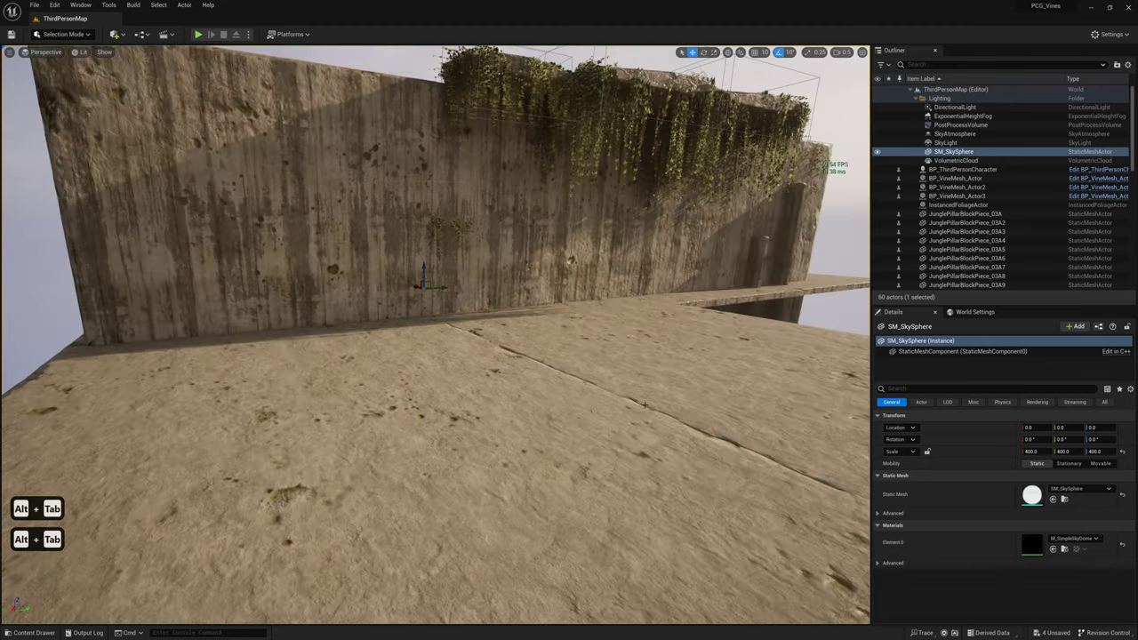
# Create an Actor Blueprint class named BP_VineSpline in the PCG folder and open it for editing
pyautogui.hotkey('ctrl', 'space')
pyautogui.rightClick(486, 549)
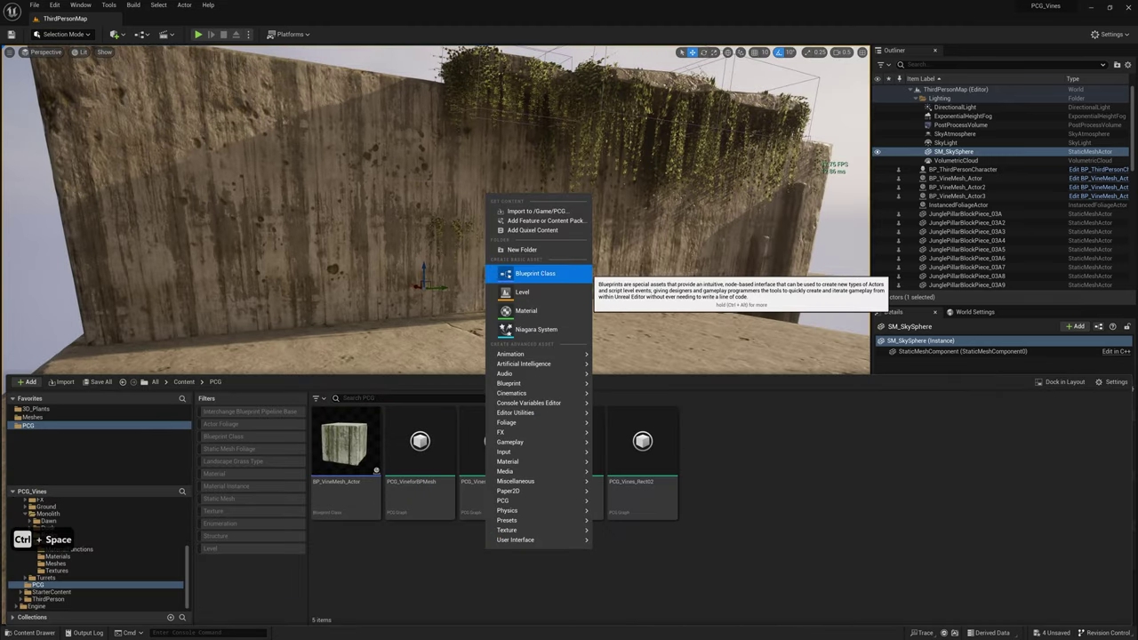
pyautogui.click(542, 274)
pyautogui.click(483, 257)
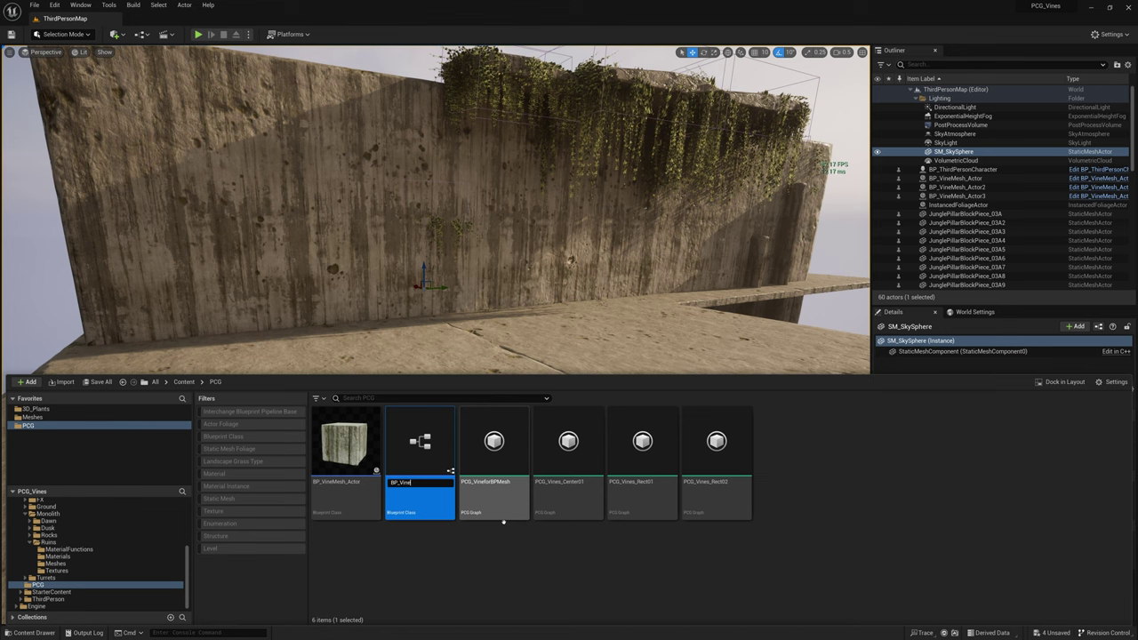
pyautogui.doubleClick(421, 449)
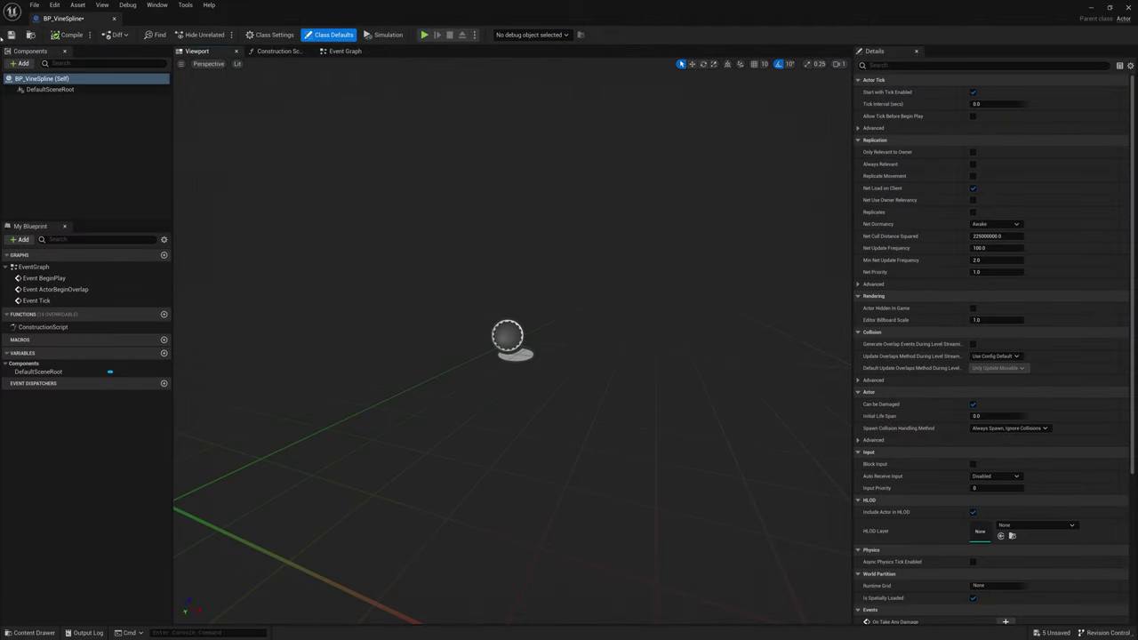
# Add a Spline component to BP_VineSpline, keeping the name Spline
pyautogui.click(18, 64)
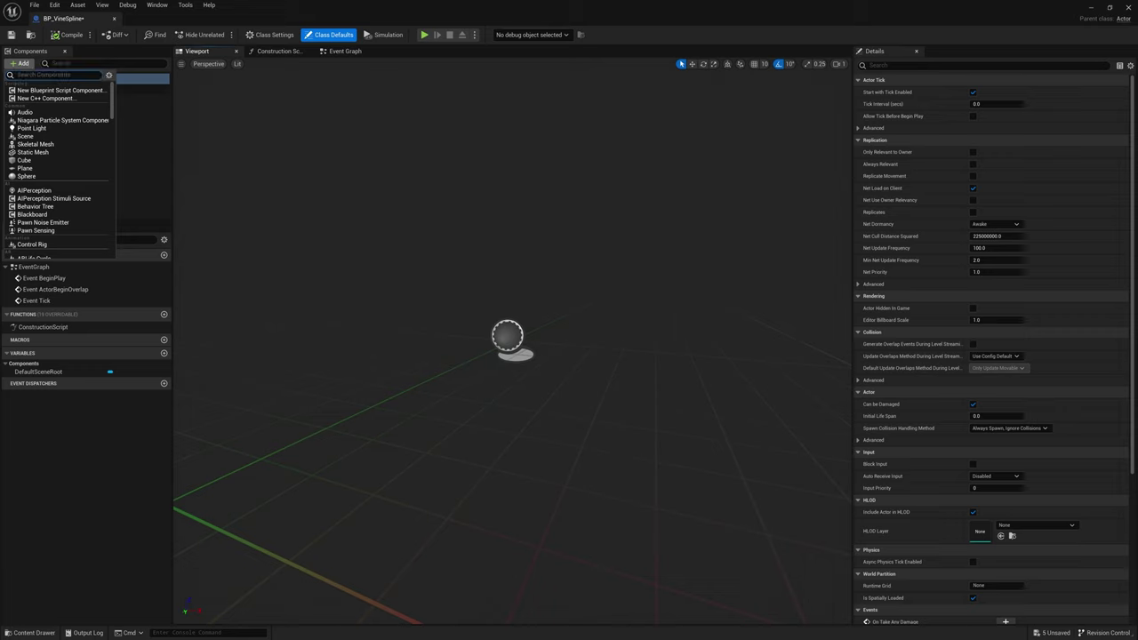
pyautogui.write('spline')
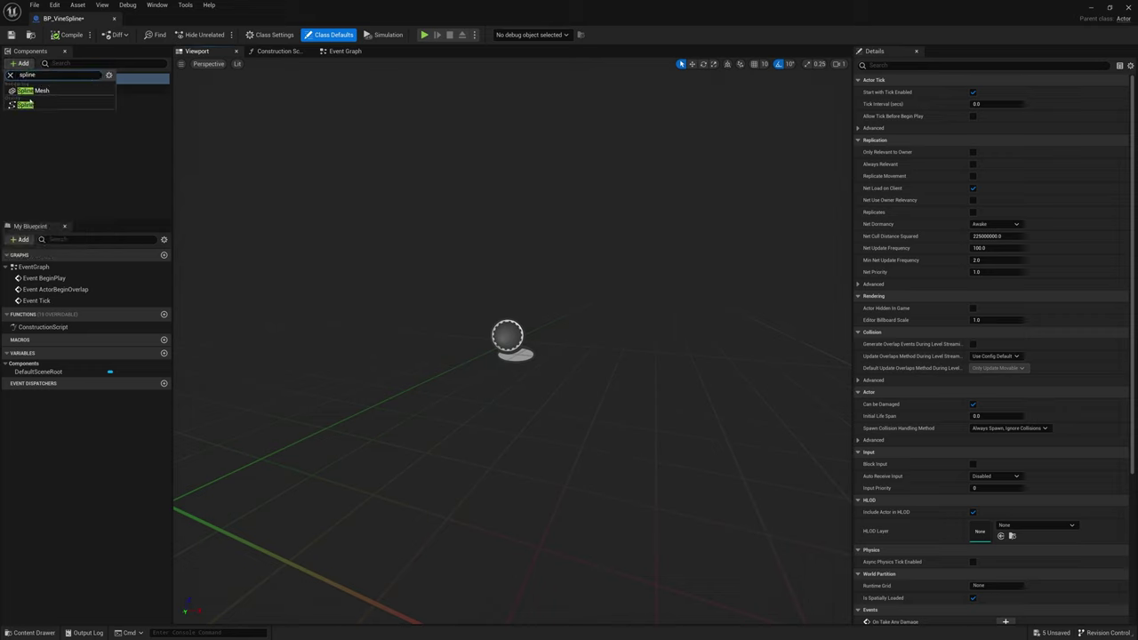
pyautogui.click(48, 105)
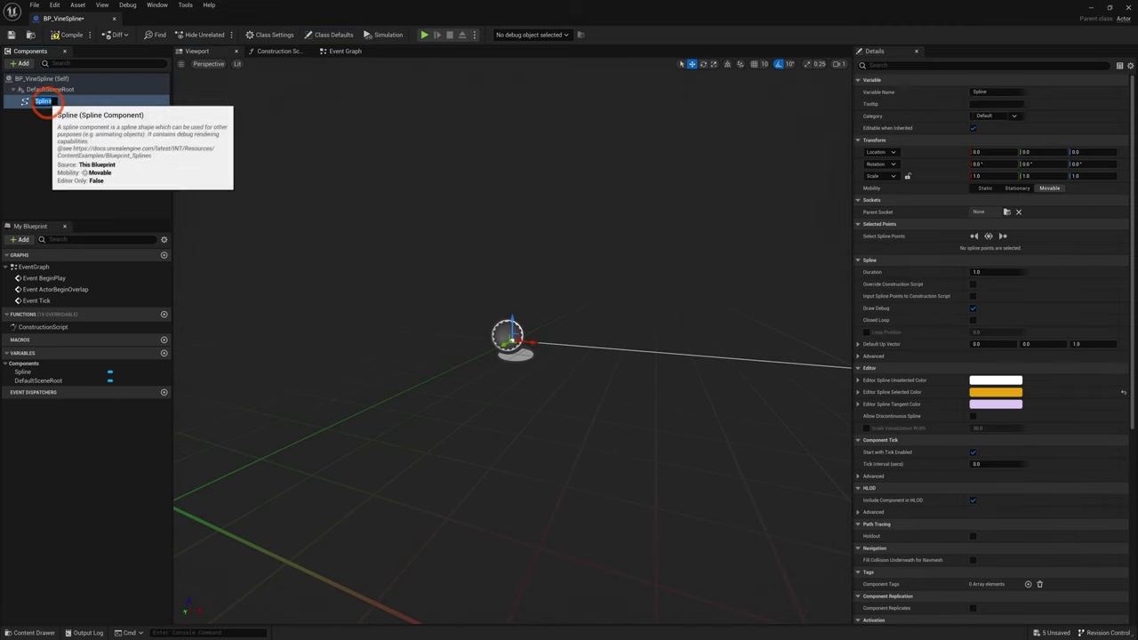
pyautogui.click(88, 118)
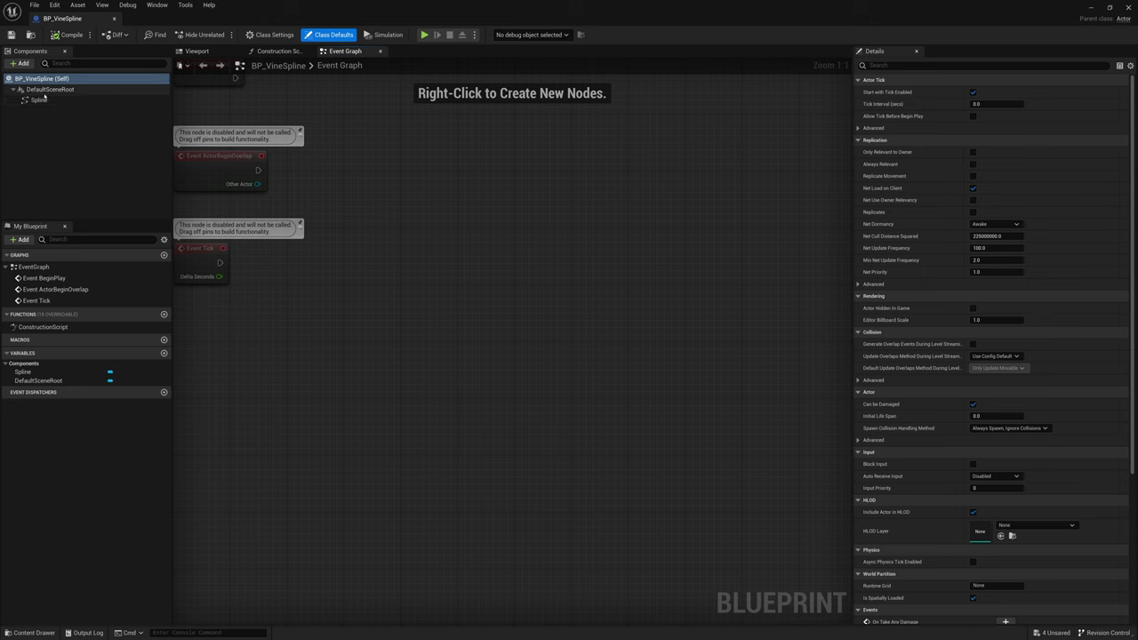
# Select the BP_VineSpline class root and filter its details for "tag" to find the actor's Tags setting
pyautogui.click(46, 89)
pyautogui.click(69, 78)
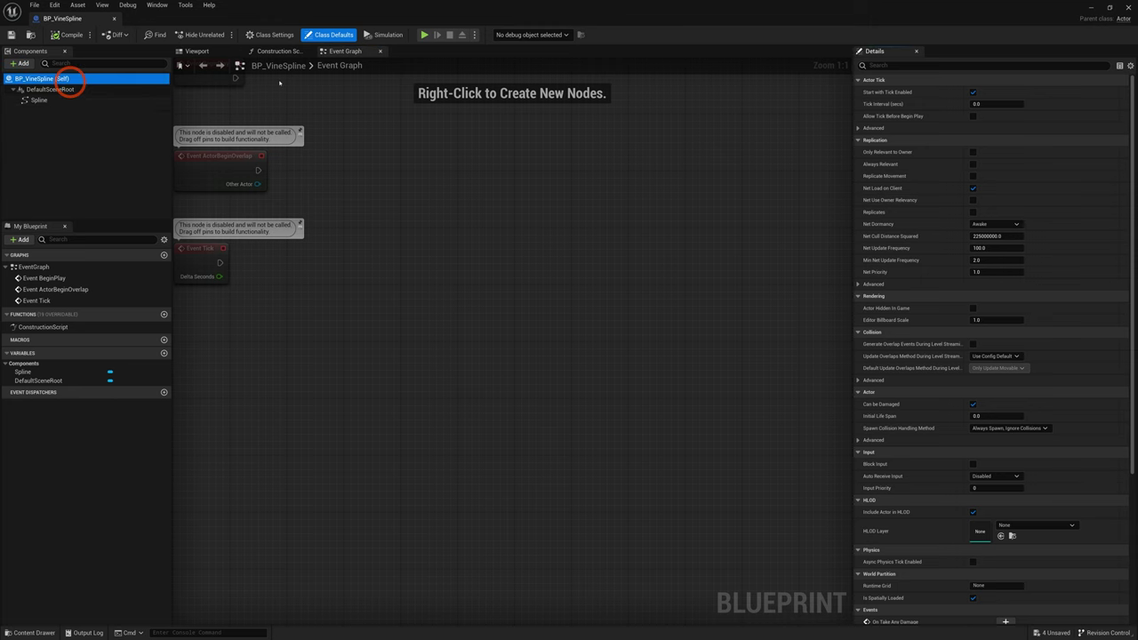
pyautogui.click(913, 64)
pyautogui.write('tag')
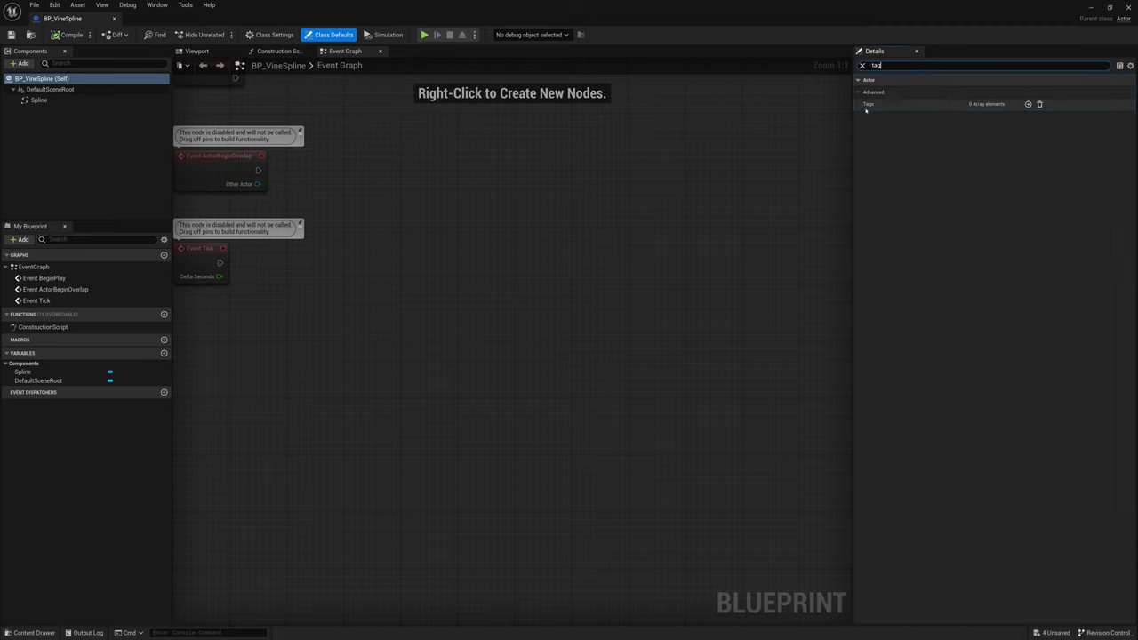
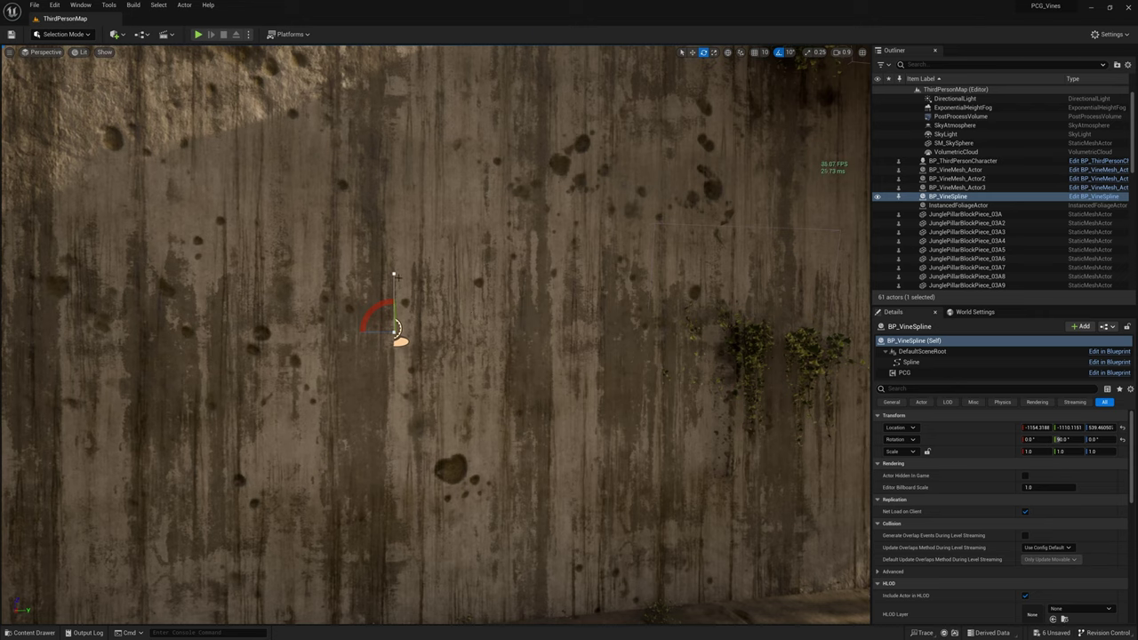
# Extend the BP_VineSpline curve up and across the concrete wall in an arch with additional spline points
pyautogui.press('f')
pyautogui.press('w')
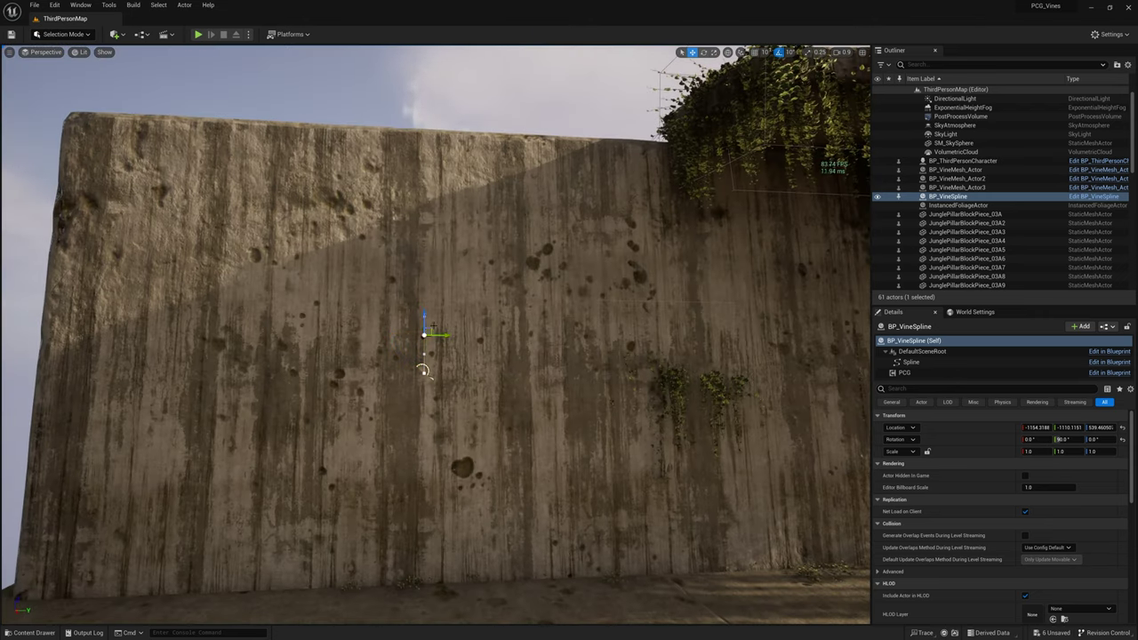
pyautogui.keyDown('alt'); pyautogui.moveTo(432, 327); pyautogui.dragTo(493, 282); pyautogui.keyUp('alt')
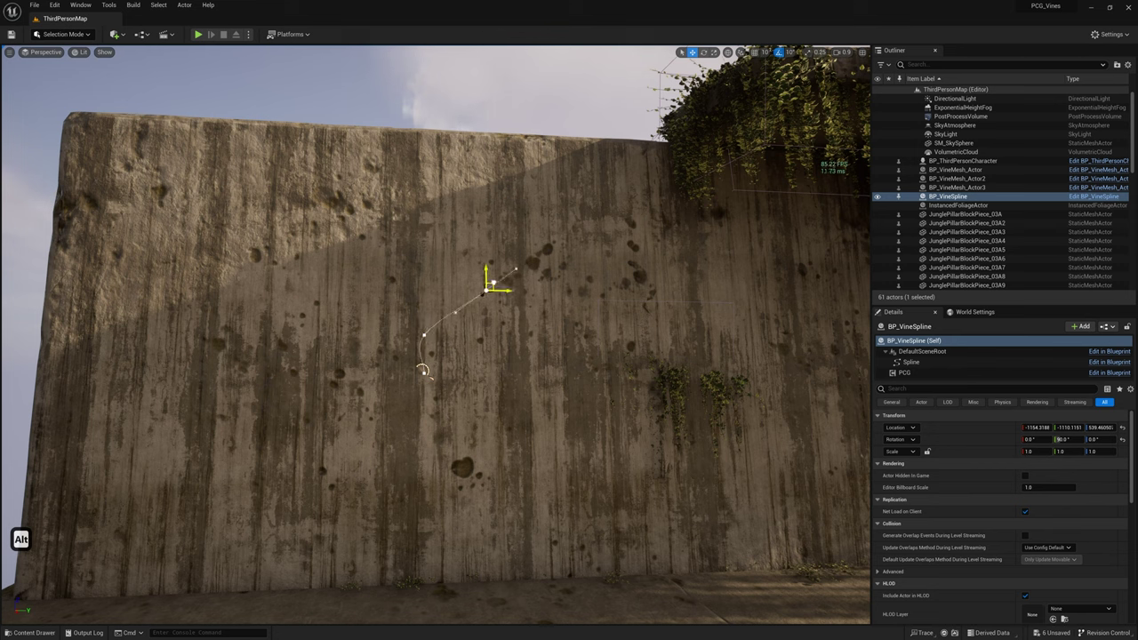
pyautogui.keyDown('alt'); pyautogui.moveTo(551, 247); pyautogui.dragTo(265, 233); pyautogui.keyUp('alt')
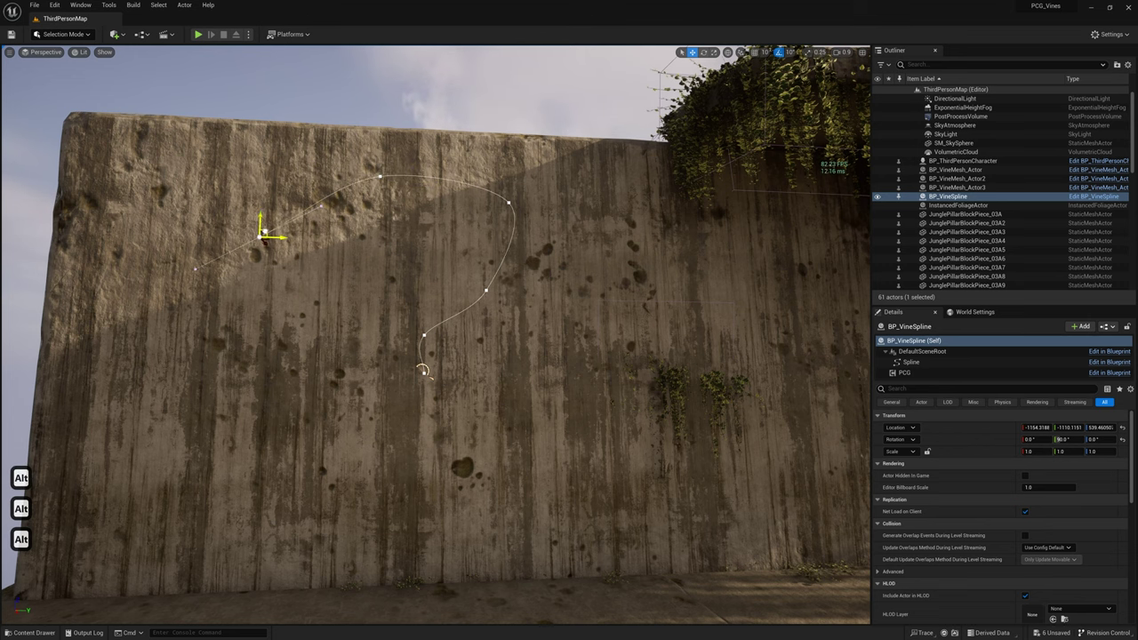
pyautogui.moveTo(523, 317); pyautogui.dragTo(619, 354, button='right')
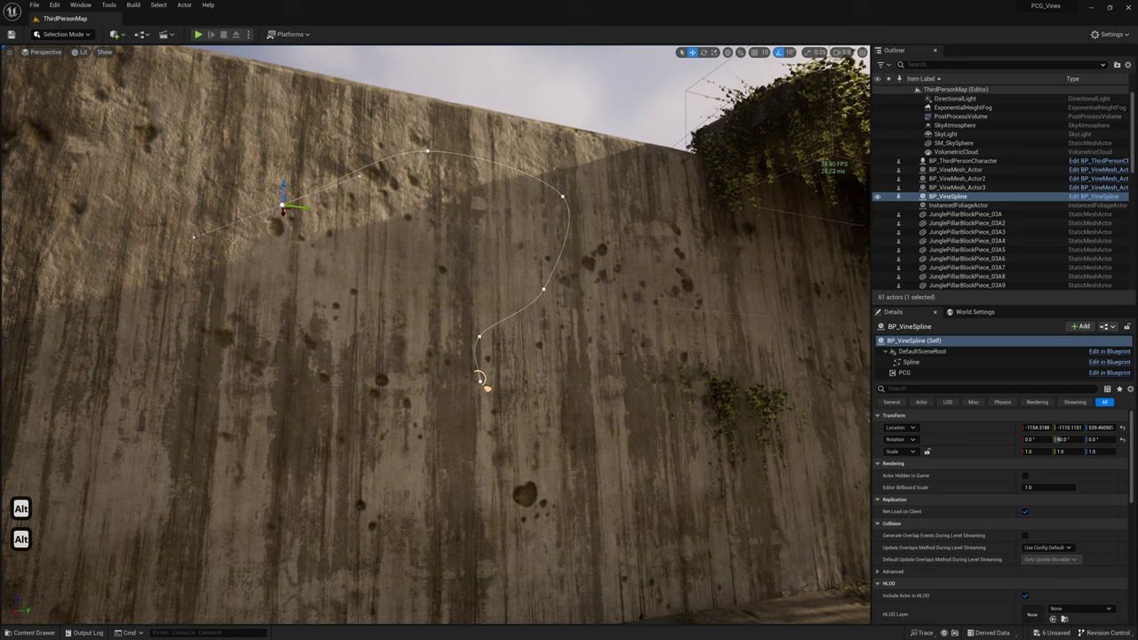
# Open the PCG_VineSpline graph from the actor's PCG component and arrange its editor window so the wall spline stays visible
pyautogui.click(904, 373)
pyautogui.doubleClick(1032, 508)
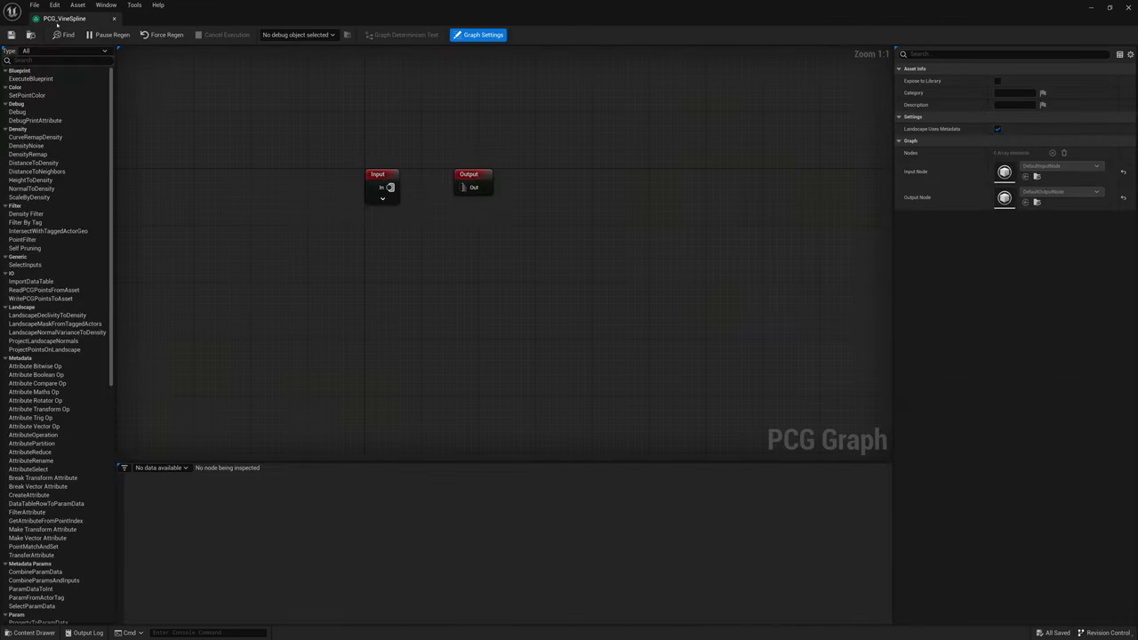
pyautogui.moveTo(356, 18); pyautogui.dragTo(313, 21)
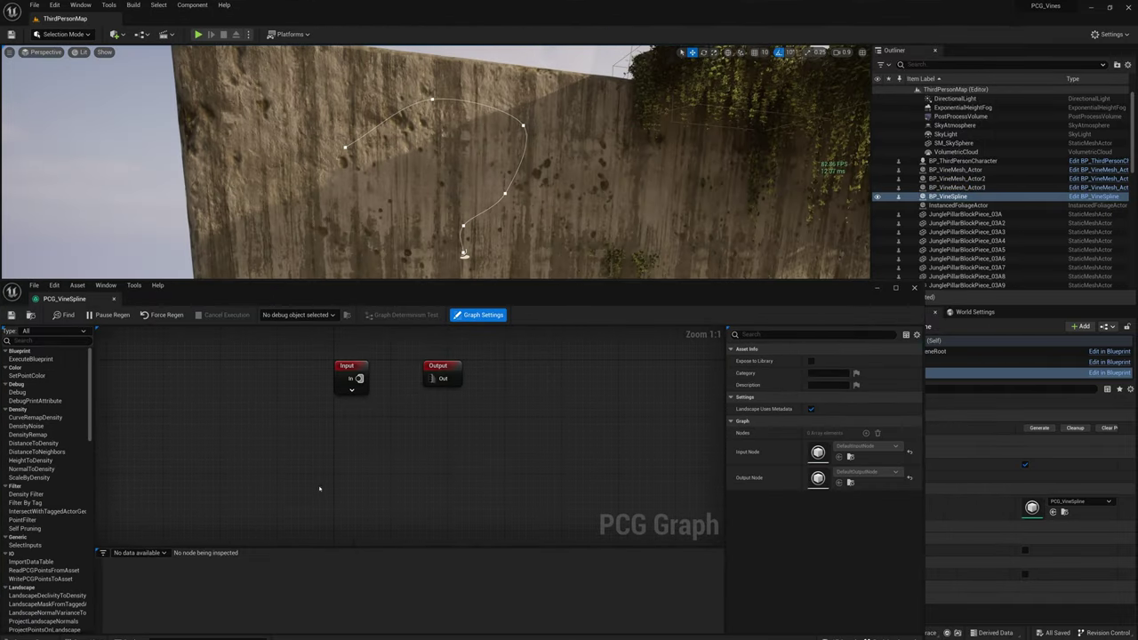
# Add a Get Spline Data node to the PCG_VineSpline graph below the Input node
pyautogui.rightClick(295, 446)
pyautogui.write('slpin')
pyautogui.press('BackSpace')
pyautogui.press('BackSpace')
pyautogui.press('BackSpace')
pyautogui.press('BackSpace')
pyautogui.press('BackSpace')
pyautogui.write('splin')
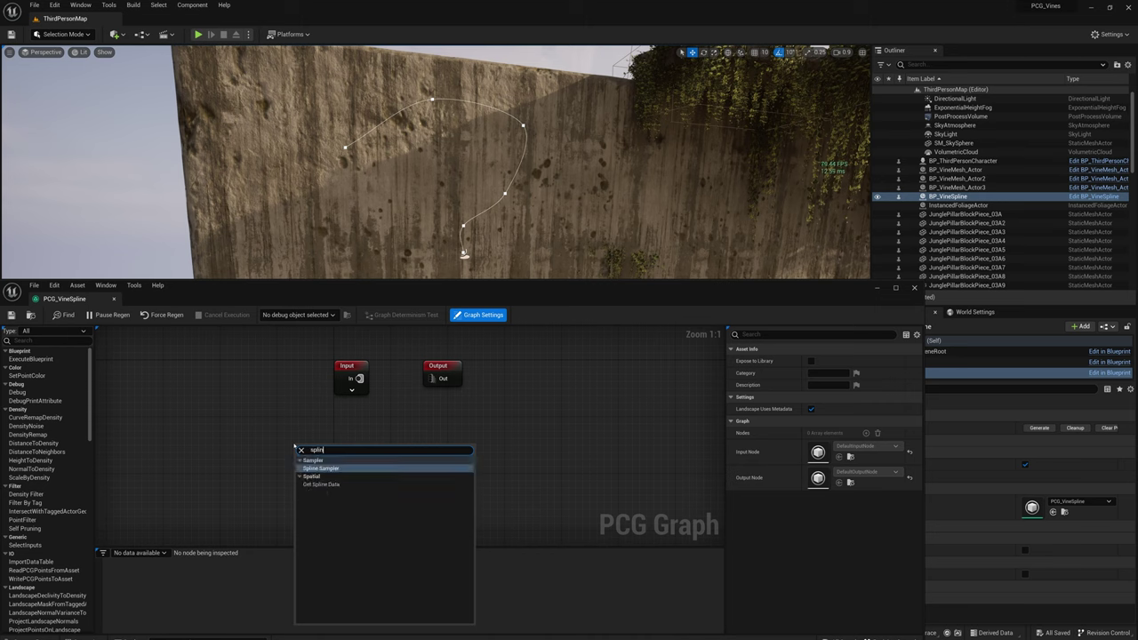
pyautogui.press('Down')
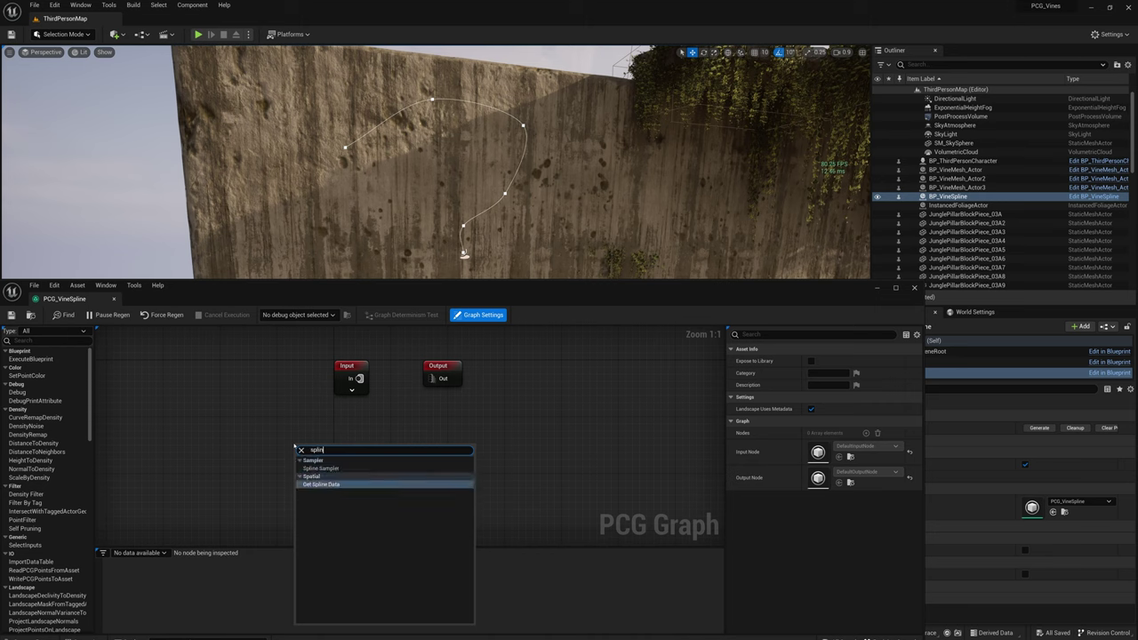
pyautogui.press('Return')
pyautogui.moveTo(339, 447)
pyautogui.mouseDown()
pyautogui.moveTo(349, 435)
pyautogui.moveTo(336, 442)
pyautogui.mouseUp()
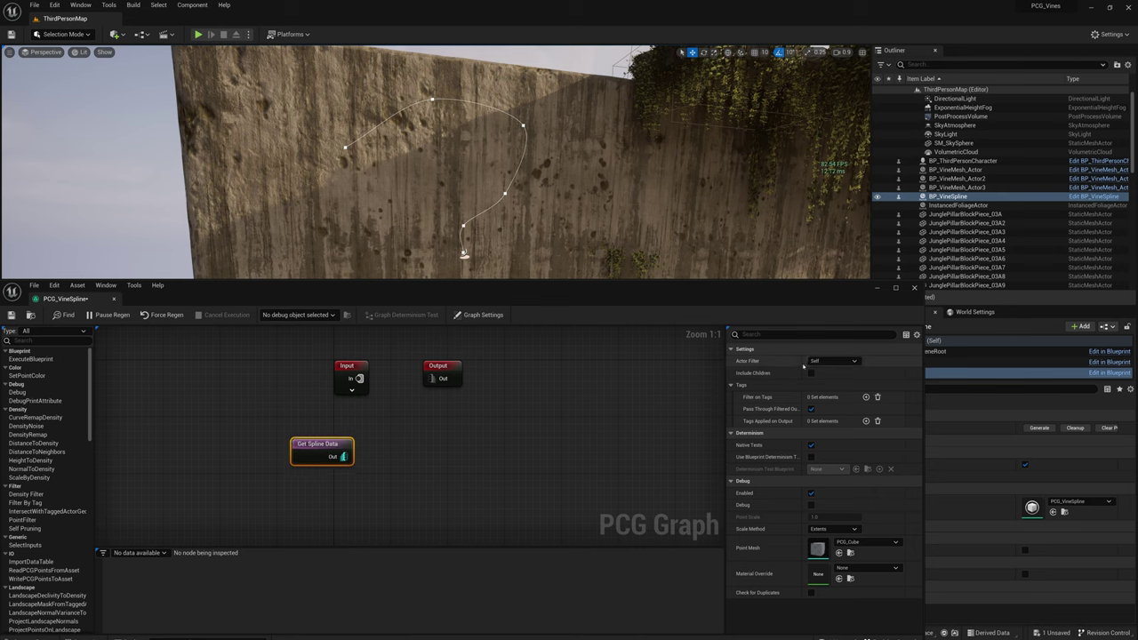
# Set Get Spline Data to select multiple All World Actors by the tag VineSpline, and save the graph
pyautogui.click(832, 360)
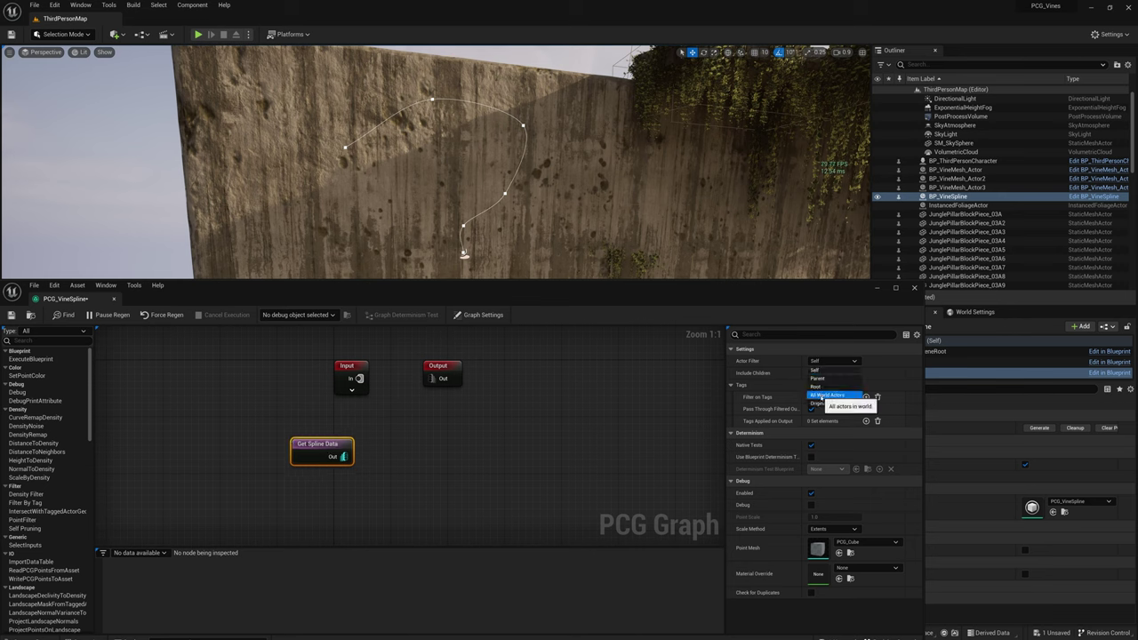
pyautogui.click(827, 394)
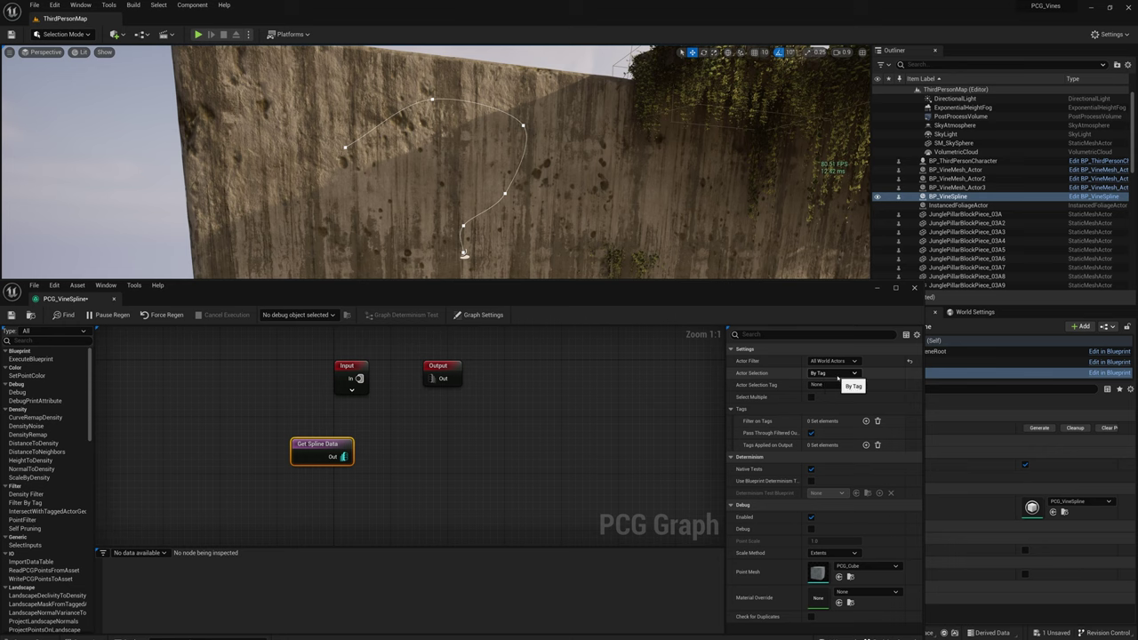
pyautogui.write('VineSpline')
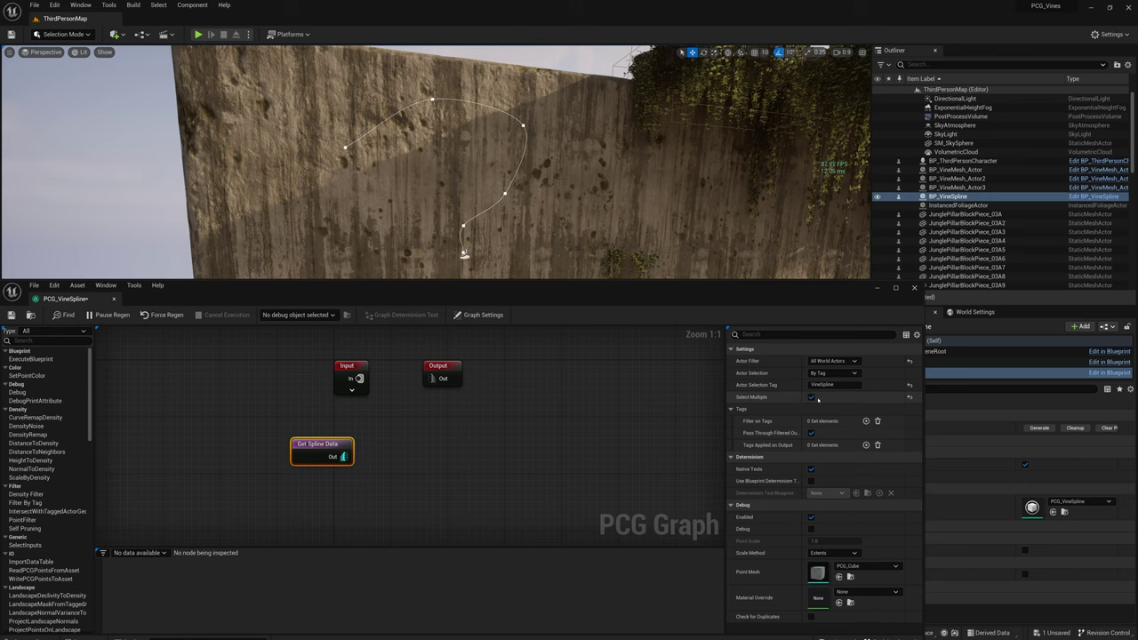
pyautogui.click(11, 314)
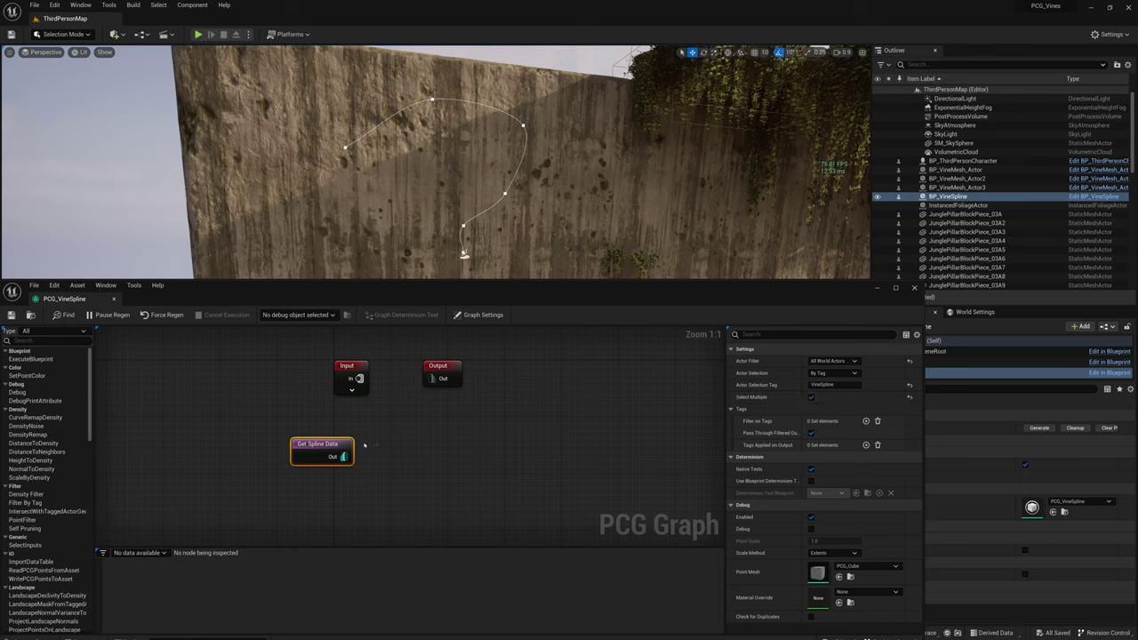
# Add a Spline Sampler node and connect the Get Spline Data output to its Spline input
pyautogui.rightClick(384, 449)
pyautogui.write('s')
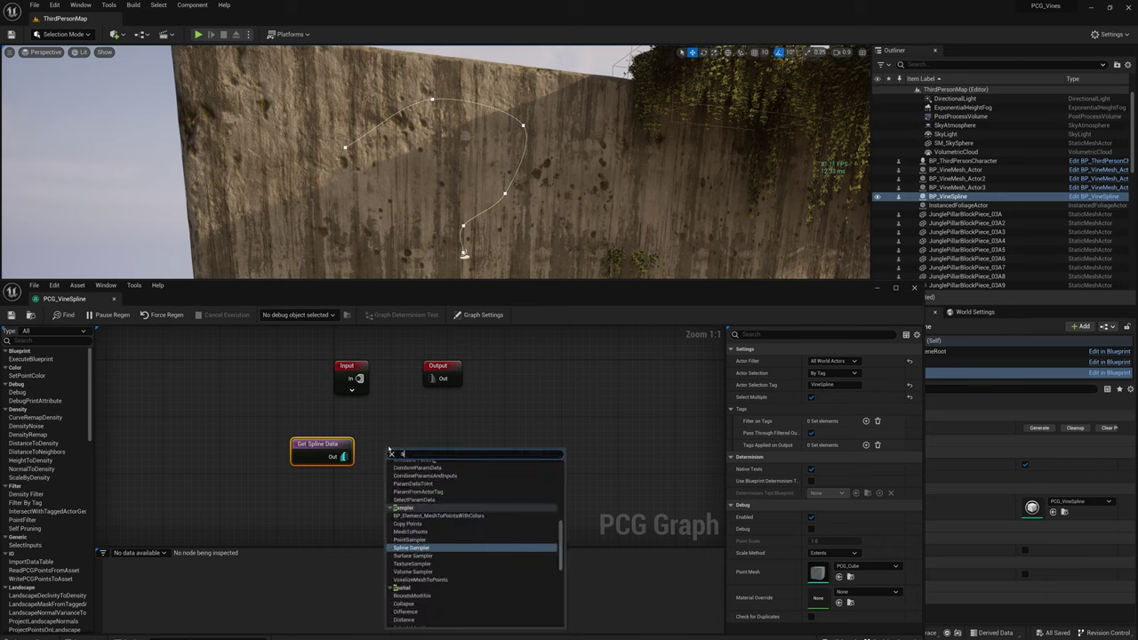
pyautogui.write('pline')
pyautogui.click(415, 469)
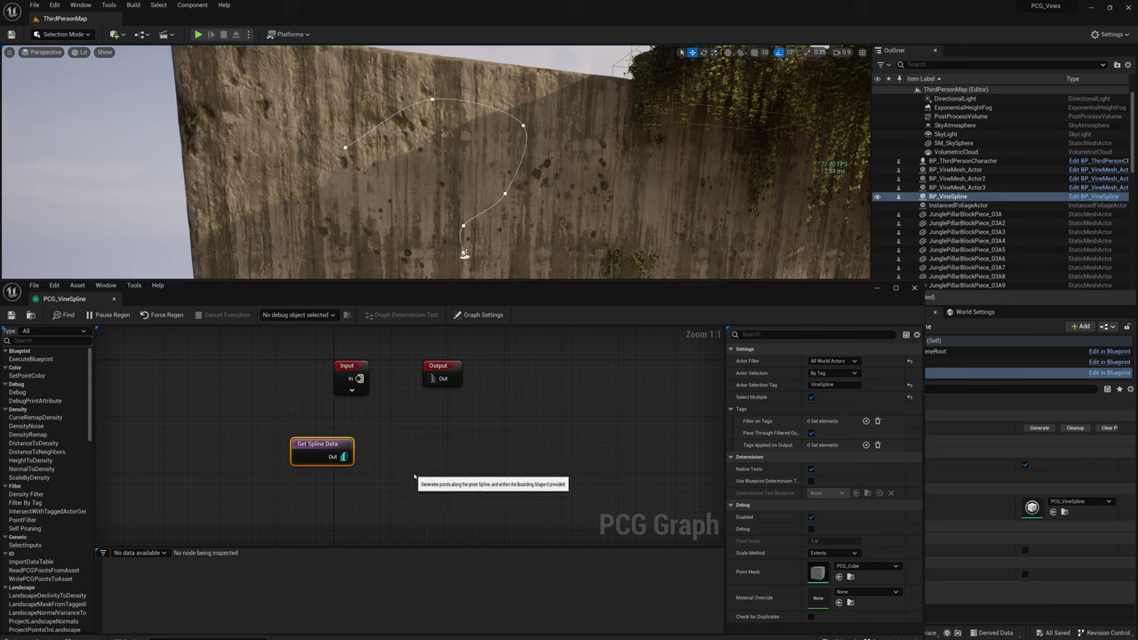
pyautogui.moveTo(415, 454); pyautogui.dragTo(415, 439)
pyautogui.moveTo(344, 456); pyautogui.dragTo(431, 436)
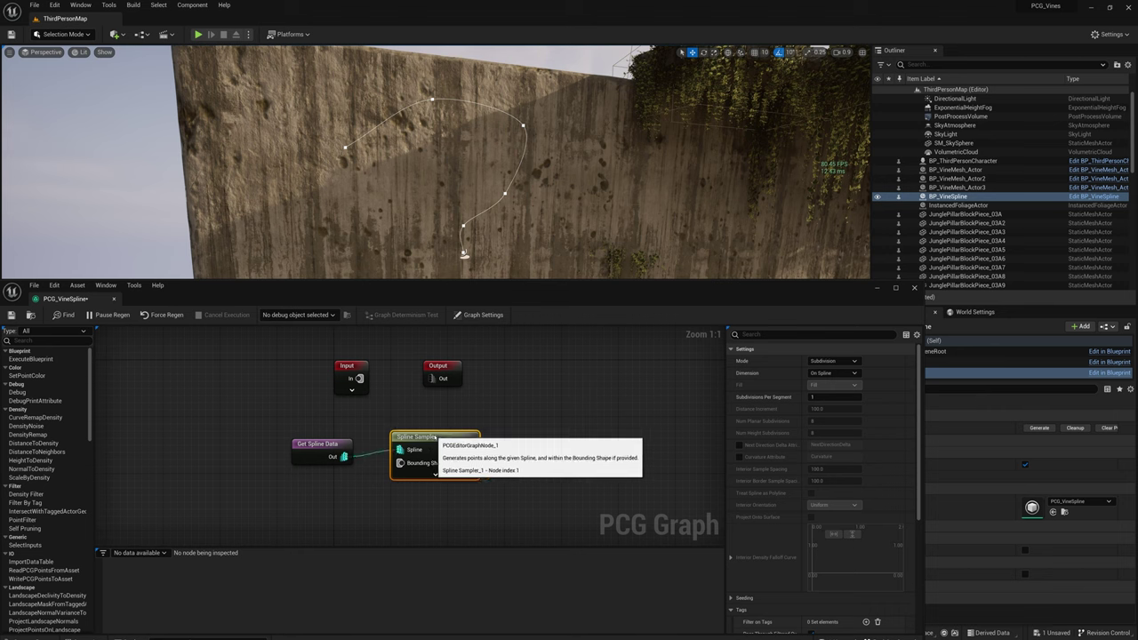
# Set the BP_VineSpline PCG component as debug object and inspect the Spline Sampler's points, giving the viewport more room
pyautogui.click(319, 316)
pyautogui.click(312, 336)
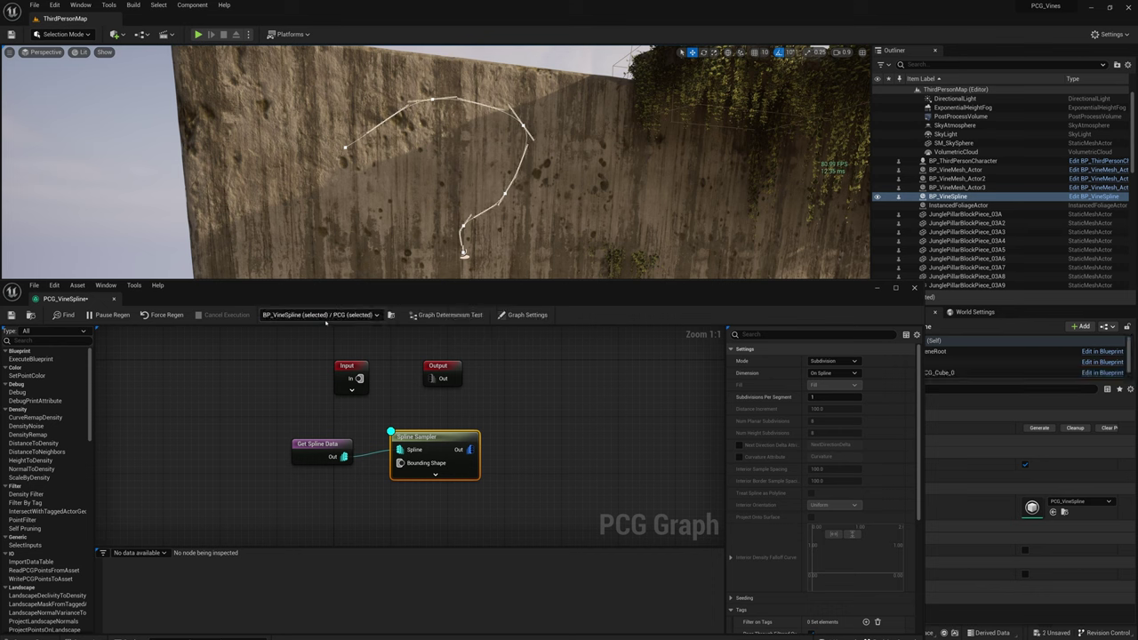
pyautogui.moveTo(430, 437); pyautogui.dragTo(437, 437)
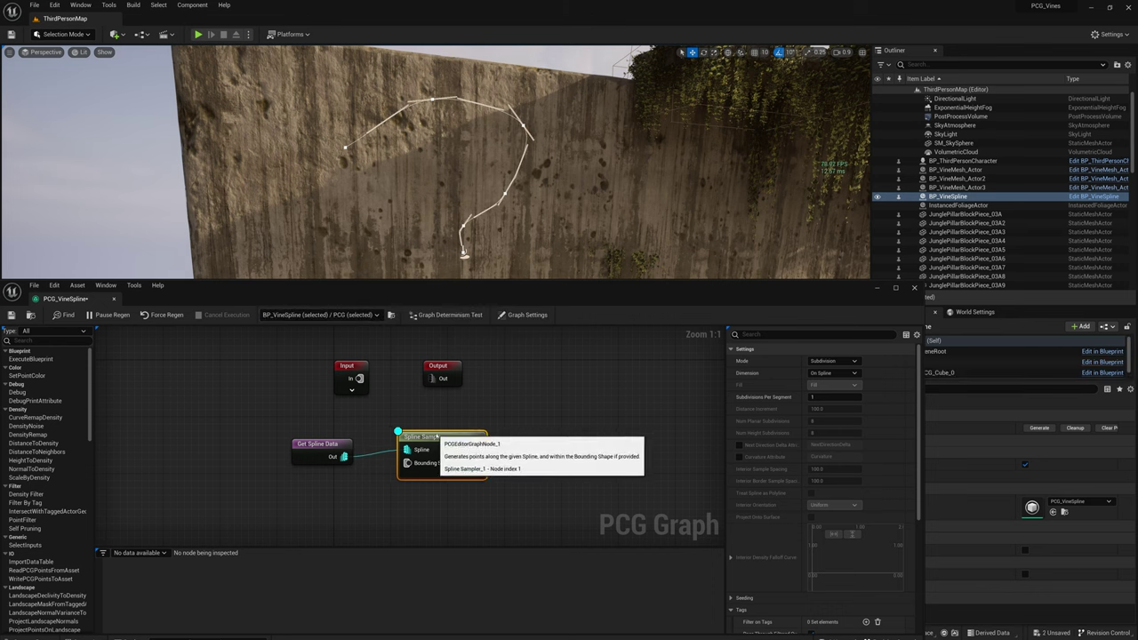
pyautogui.press('a')
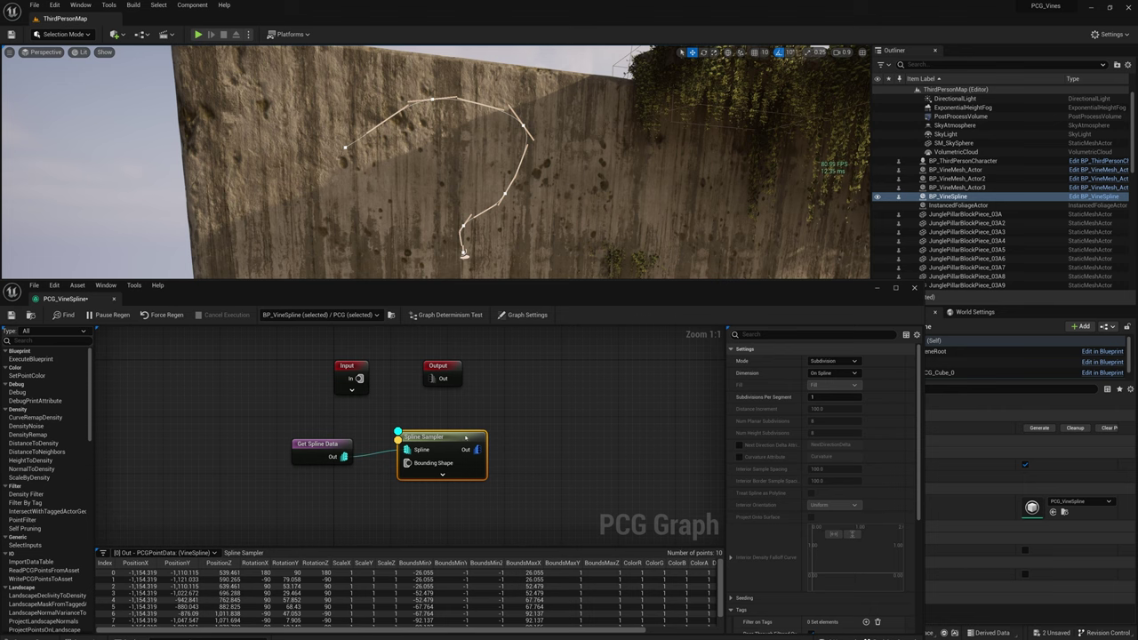
pyautogui.moveTo(498, 191)
pyautogui.mouseDown(button='right')
pyautogui.moveTo(487, 160)
pyautogui.moveTo(503, 206)
pyautogui.moveTo(489, 164)
pyautogui.moveTo(498, 191)
pyautogui.mouseUp(button='right')
pyautogui.moveTo(526, 255); pyautogui.dragTo(526, 255, button='right')
pyautogui.moveTo(522, 281); pyautogui.dragTo(519, 359)
pyautogui.moveTo(441, 511); pyautogui.dragTo(440, 497)
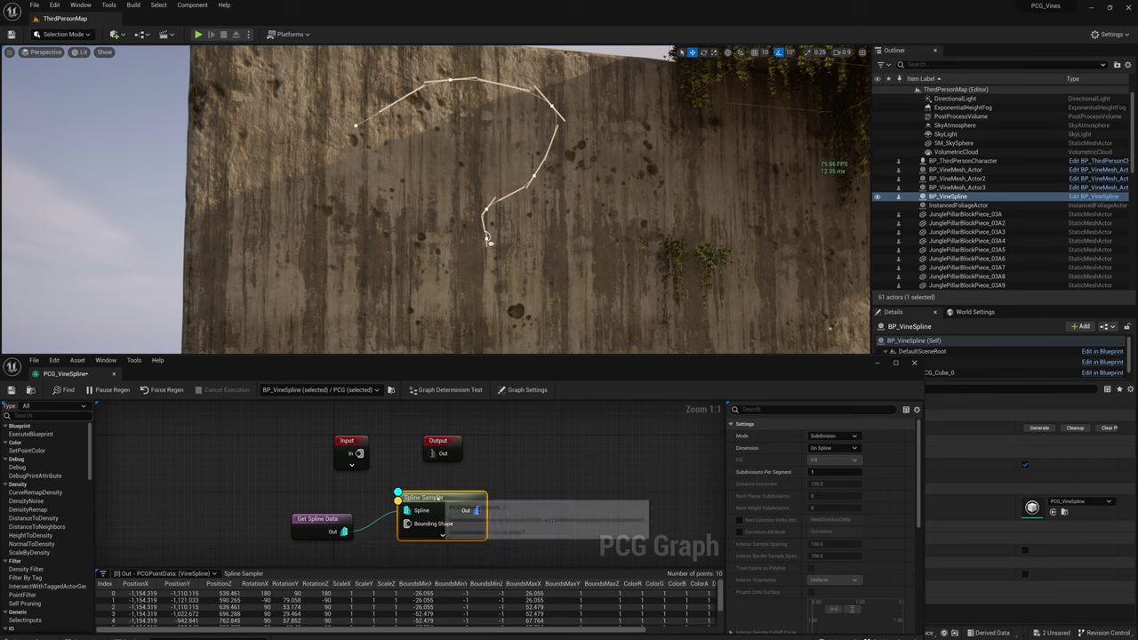
# Increase the Spline Sampler's Subdivisions Per Segment through 2 and 3 to 4, checking the sampled points on the wall
pyautogui.click(820, 473)
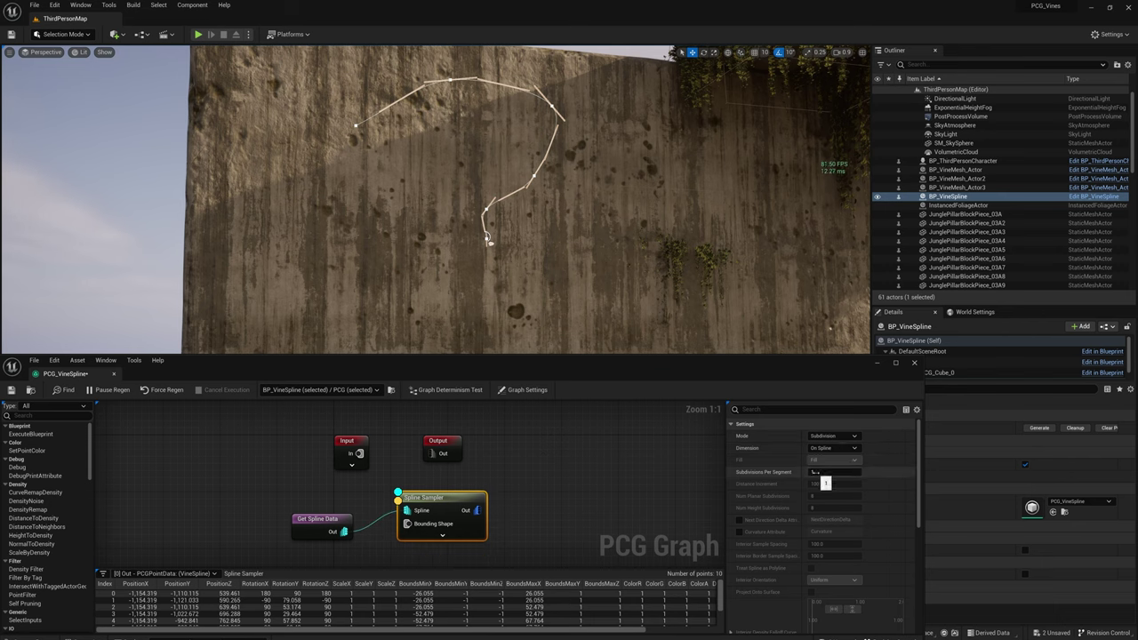
pyautogui.write('2')
pyautogui.press('Return')
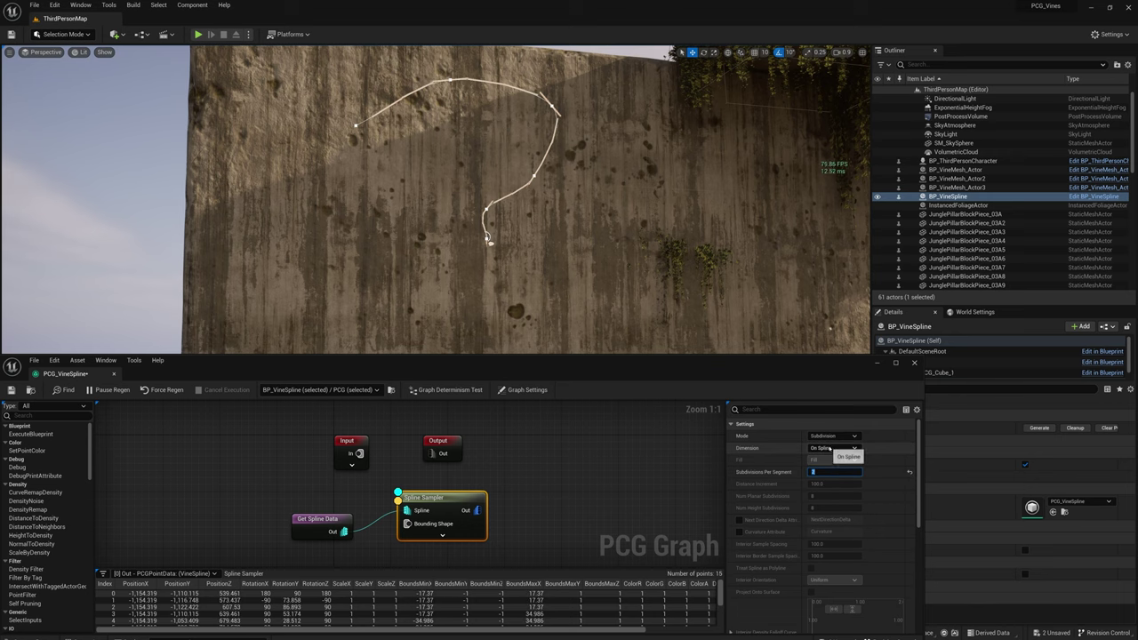
pyautogui.moveTo(640, 258); pyautogui.dragTo(647, 201, button='right')
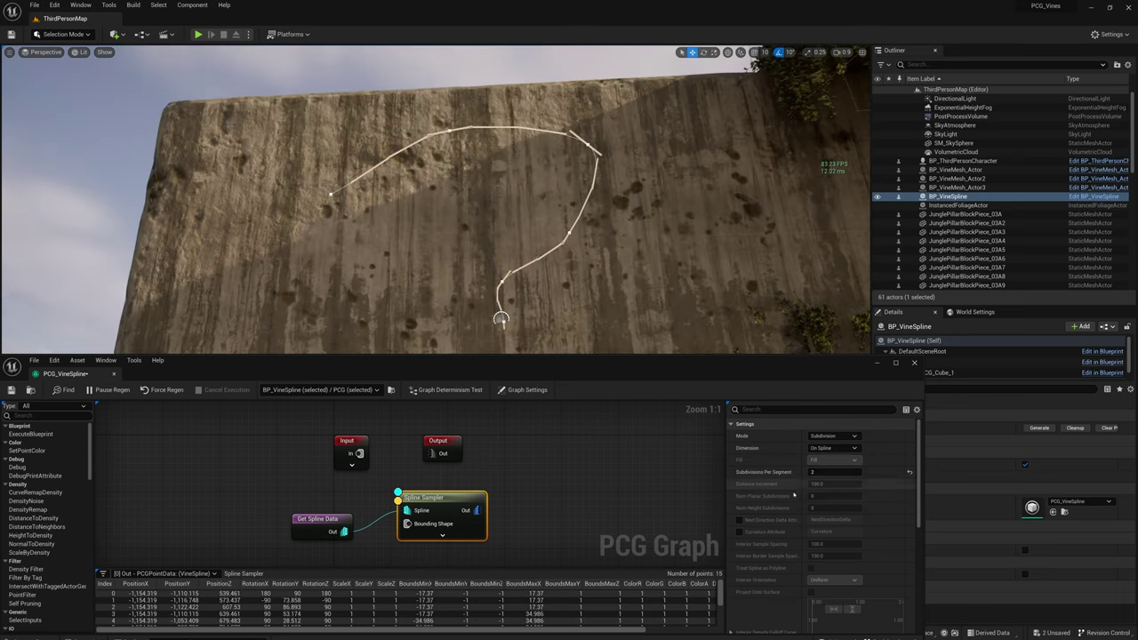
pyautogui.click(836, 473)
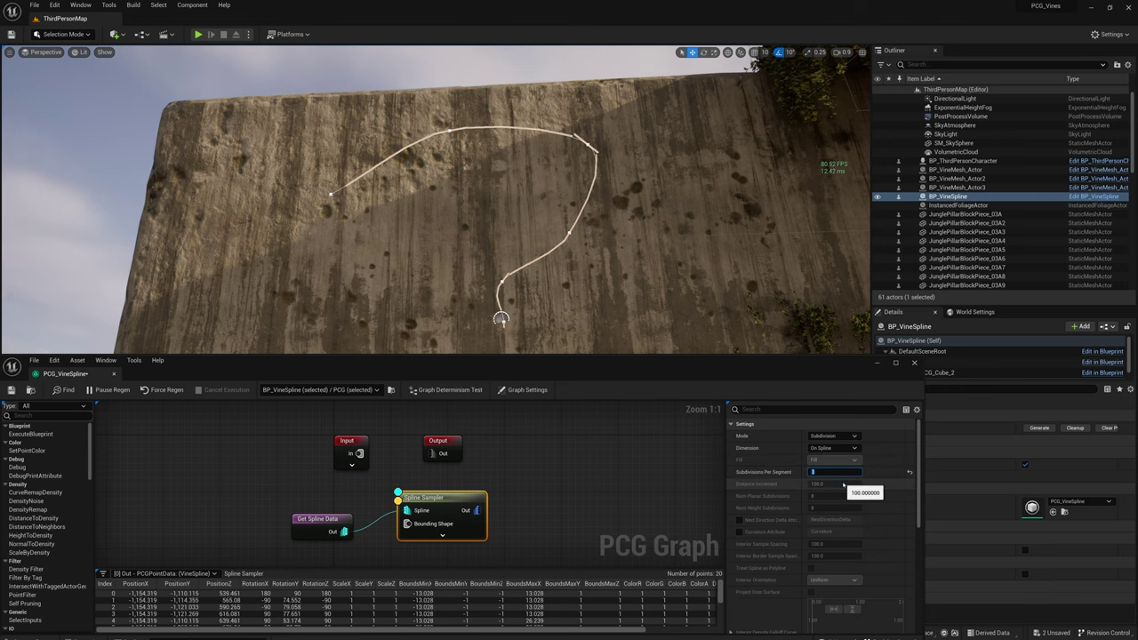
pyautogui.moveTo(658, 240); pyautogui.dragTo(667, 265, button='right')
pyautogui.scroll(-2, 663, 262)
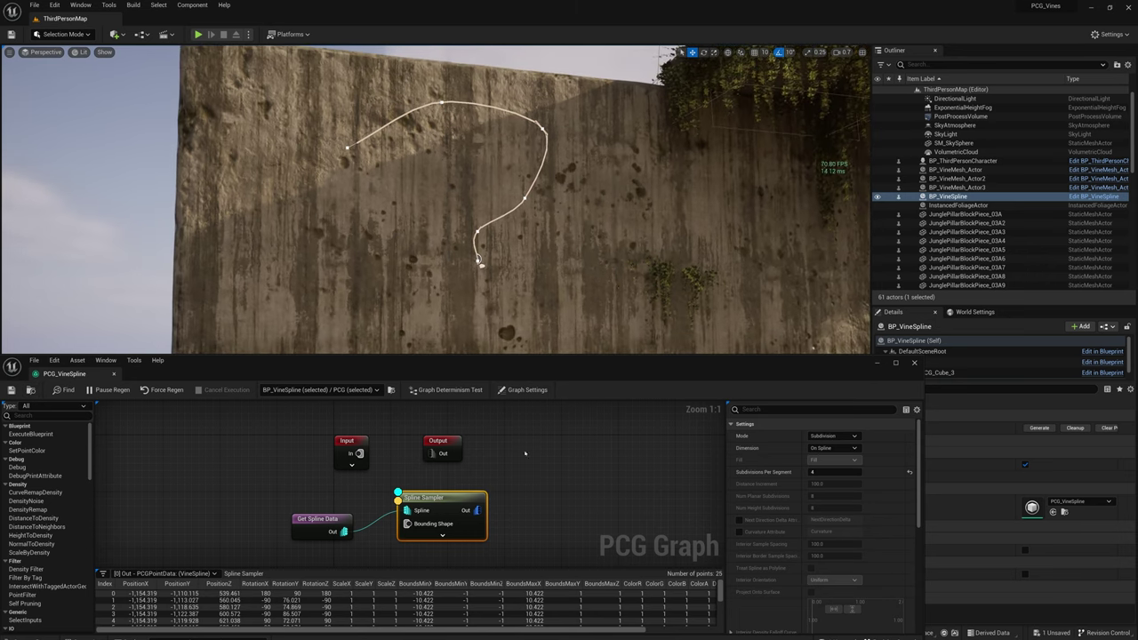
# Turn off debugging on the Spline Sampler and connect its output to a new DensityNoise node
pyautogui.hotkey('ctrl', 'd')
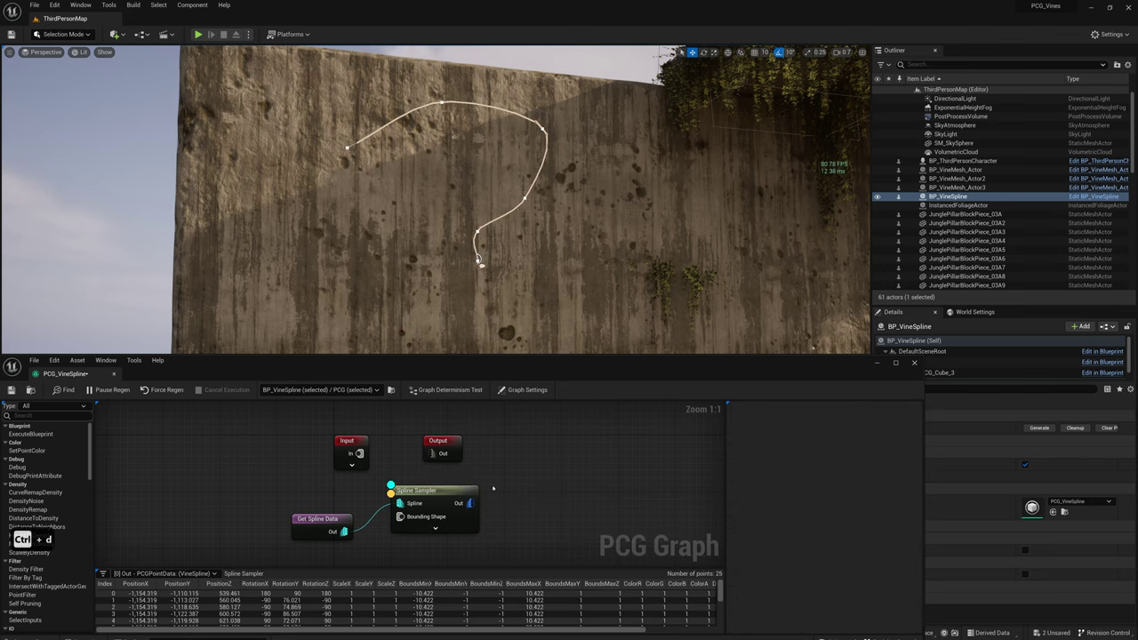
pyautogui.moveTo(518, 506); pyautogui.dragTo(421, 477, button='right')
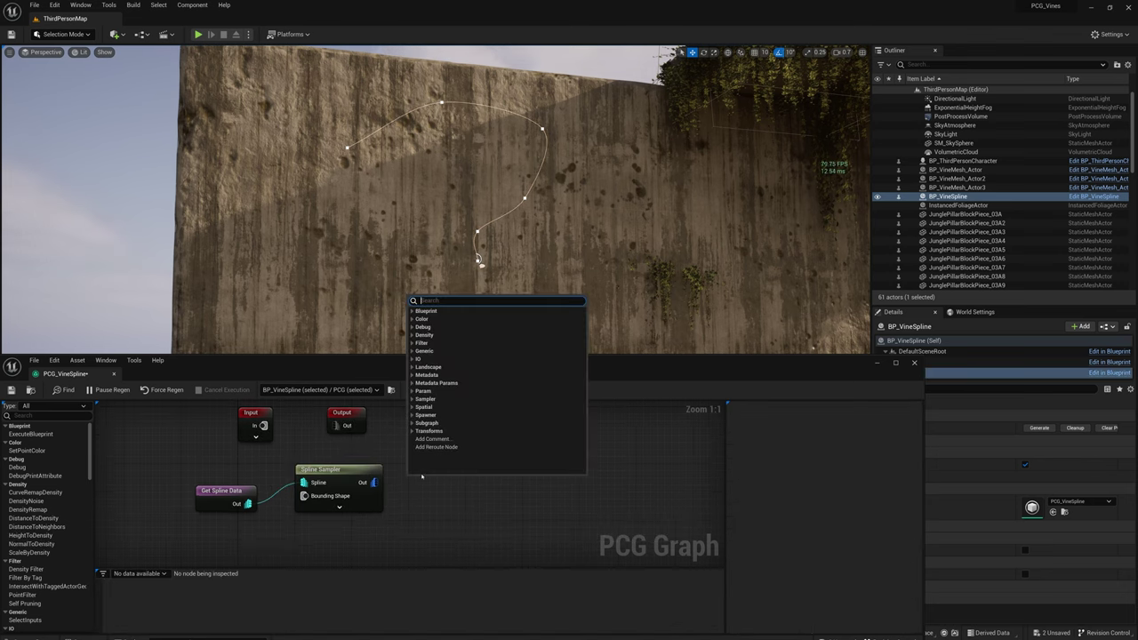
pyautogui.write('noise')
pyautogui.press('Return')
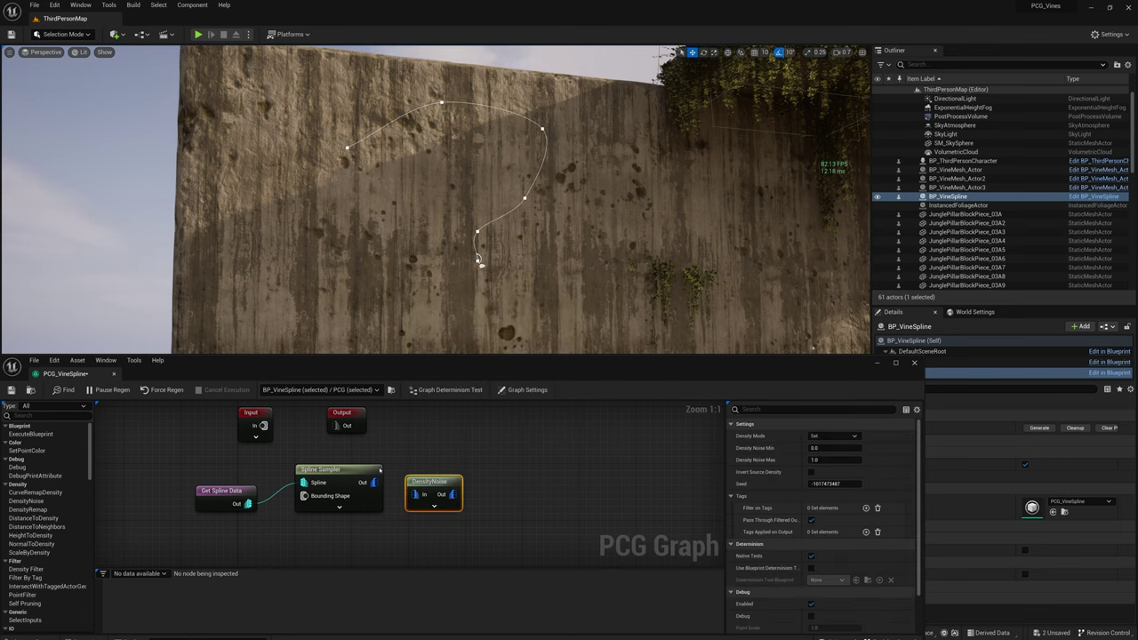
pyautogui.moveTo(430, 481); pyautogui.dragTo(433, 462)
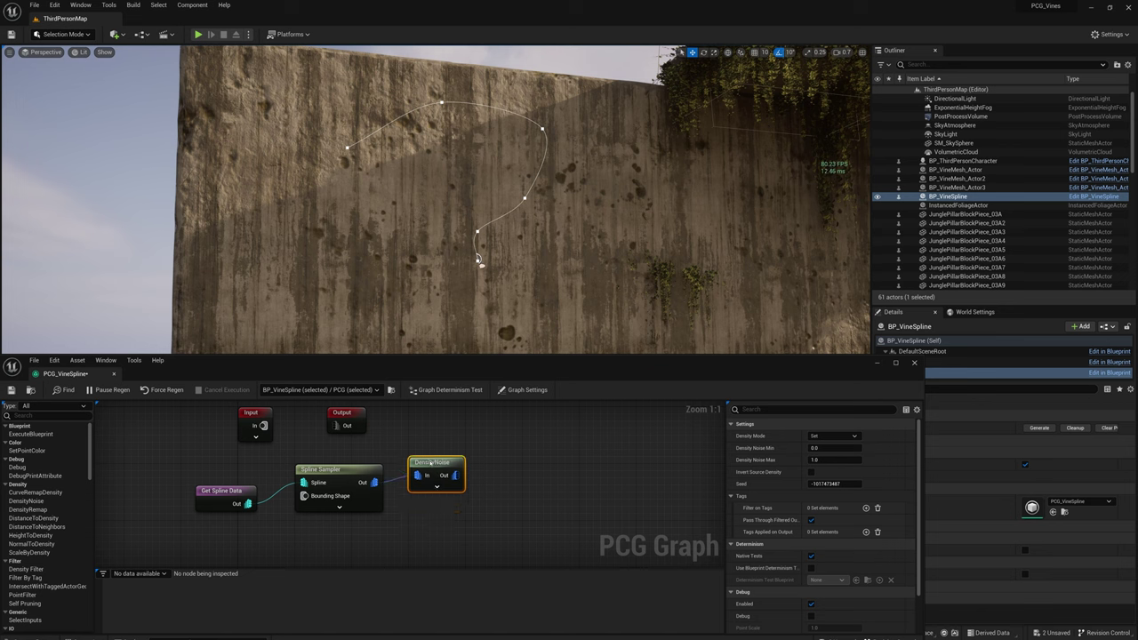
# Turn on debug display for the DensityNoise node and examine its points along the wall spline
pyautogui.press('d')
pyautogui.press('w')
pyautogui.moveTo(442, 276)
pyautogui.mouseDown(button='right')
pyautogui.moveTo(442, 253)
pyautogui.moveTo(454, 280)
pyautogui.moveTo(438, 262)
pyautogui.moveTo(438, 278)
pyautogui.mouseUp(button='right')
pyautogui.press('s')
pyautogui.press('w')
pyautogui.press('s')
pyautogui.press('s')
pyautogui.press('s')
pyautogui.press('w')
pyautogui.press('s')
# Add a Density Filter node fed by the DensityNoise output
pyautogui.moveTo(434, 463); pyautogui.dragTo(509, 483)
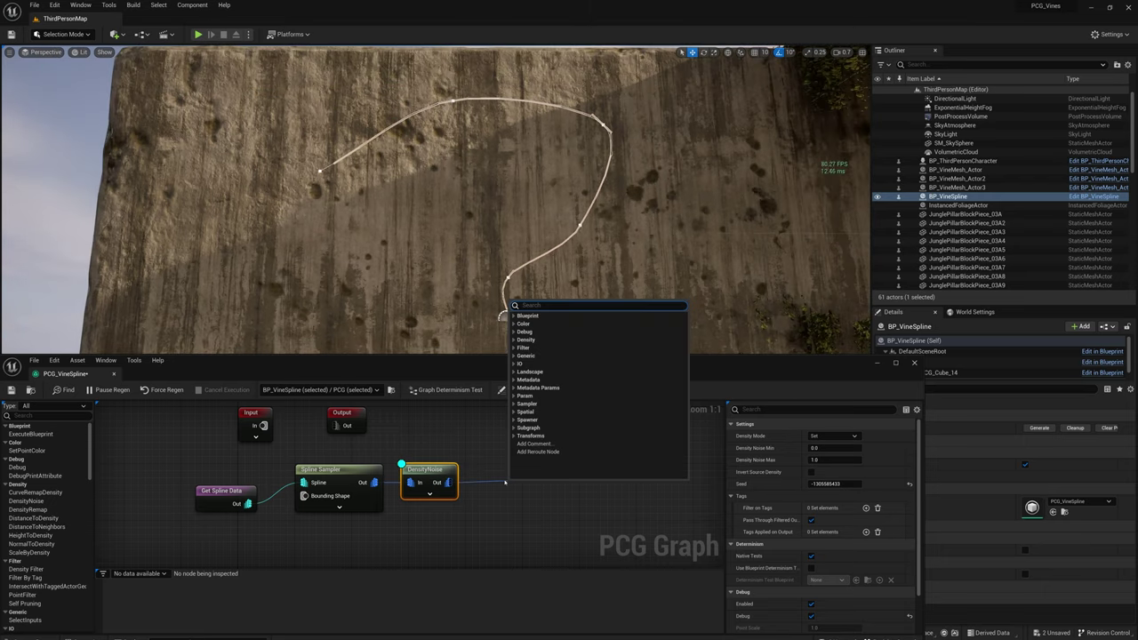
pyautogui.write('fil')
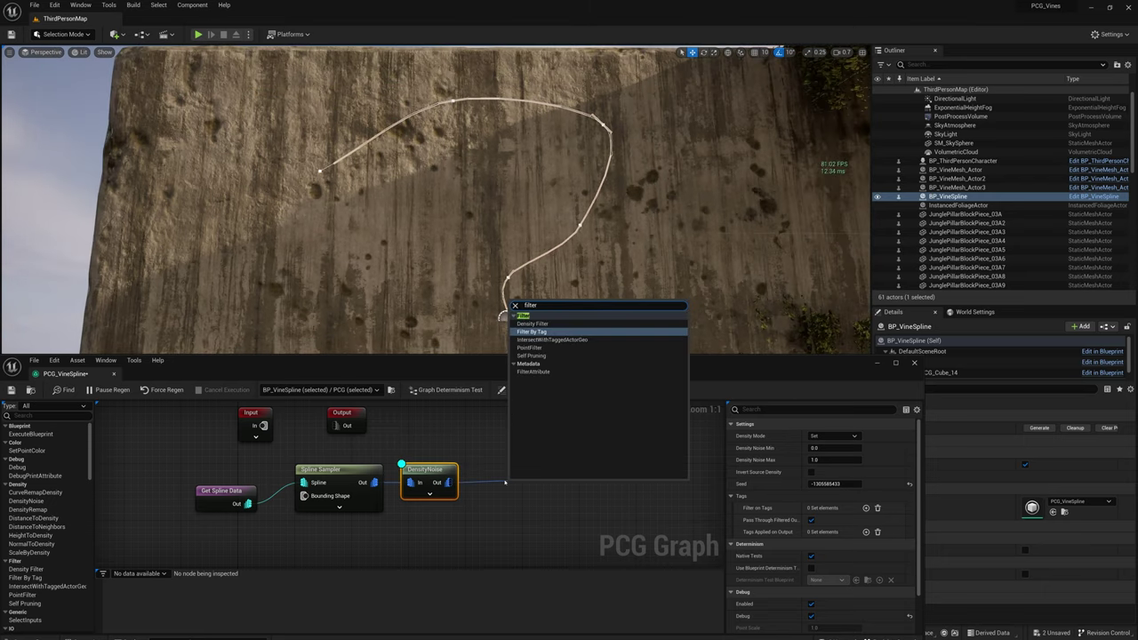
pyautogui.write('ter')
pyautogui.press('Up')
pyautogui.press('Return')
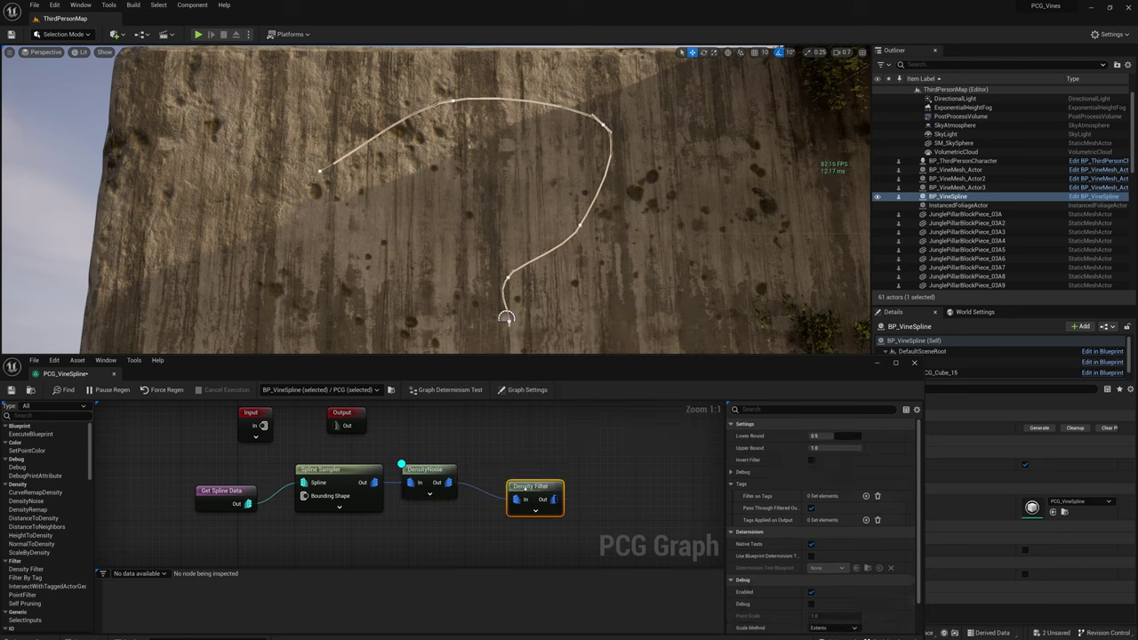
# Switch the debug display from DensityNoise to the aligned Density Filter node and reduce its Lower Bound to about 0.35
pyautogui.moveTo(522, 487); pyautogui.dragTo(510, 471)
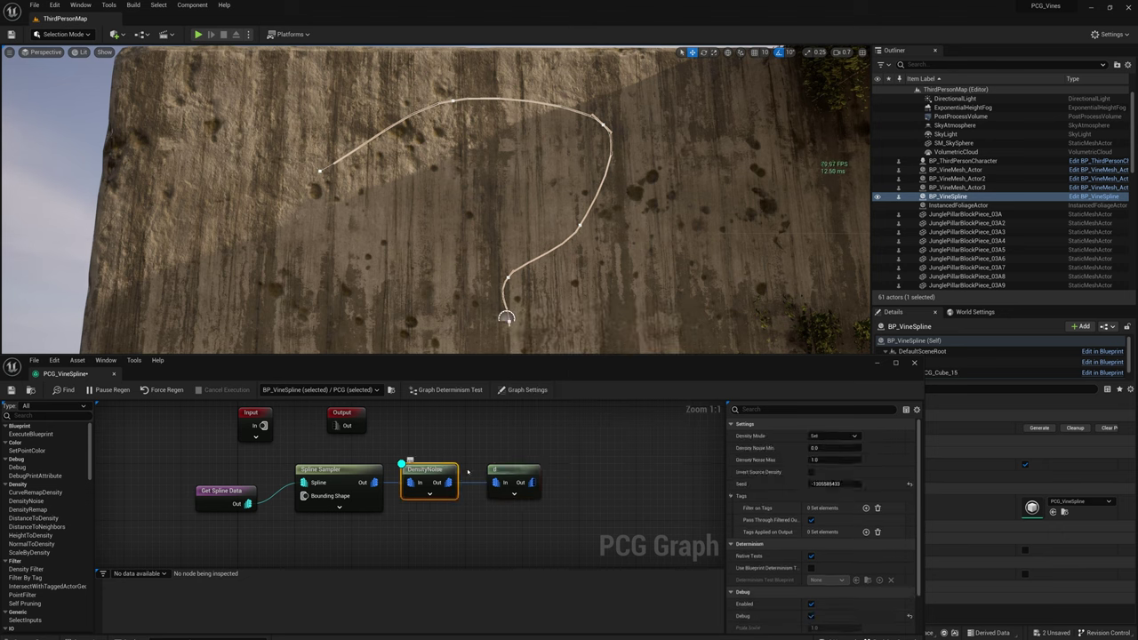
pyautogui.hotkey('ctrl', 'z')
pyautogui.press('d')
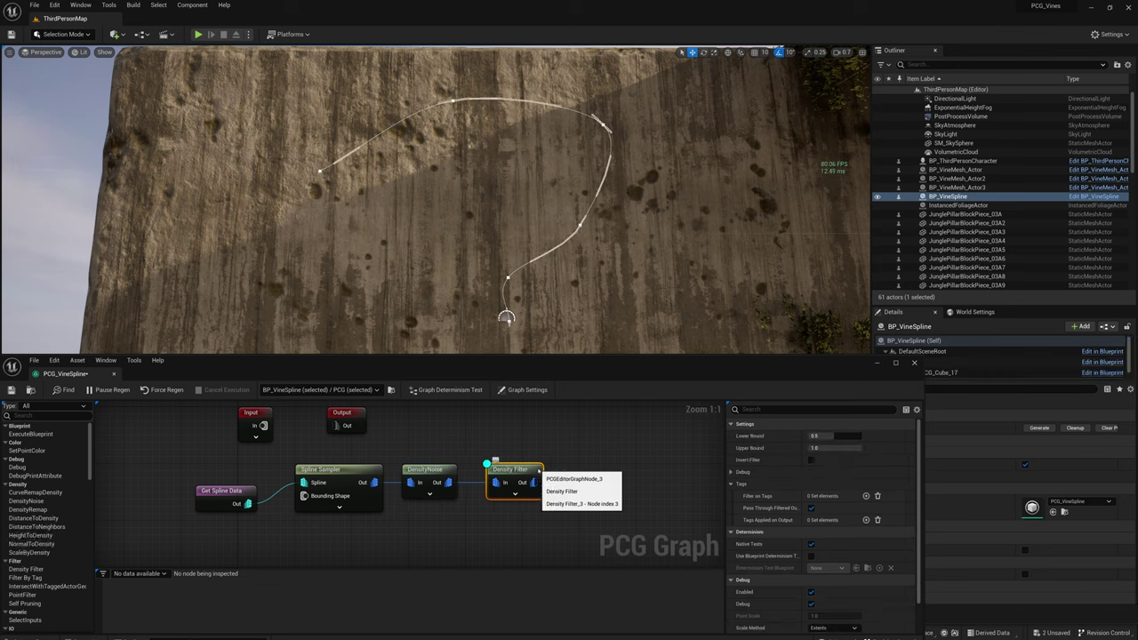
pyautogui.moveTo(834, 436); pyautogui.dragTo(822, 436)
pyautogui.click(834, 436)
pyautogui.press('Return')
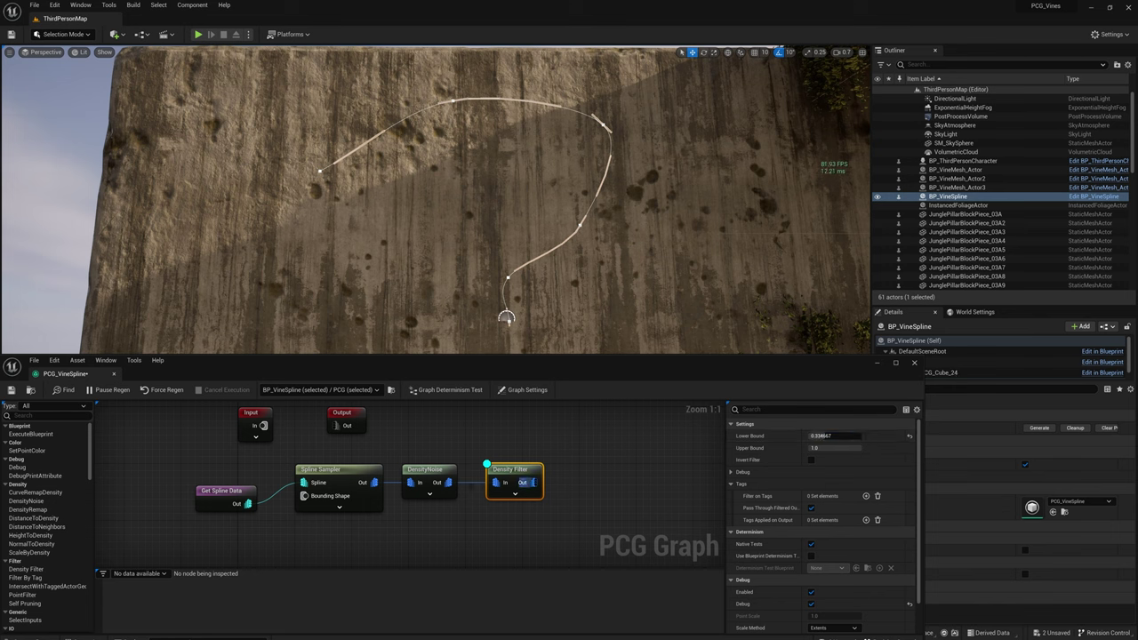
# Increase the Spline Sampler's Subdivisions Per Segment and save all modified assets
pyautogui.click(331, 470)
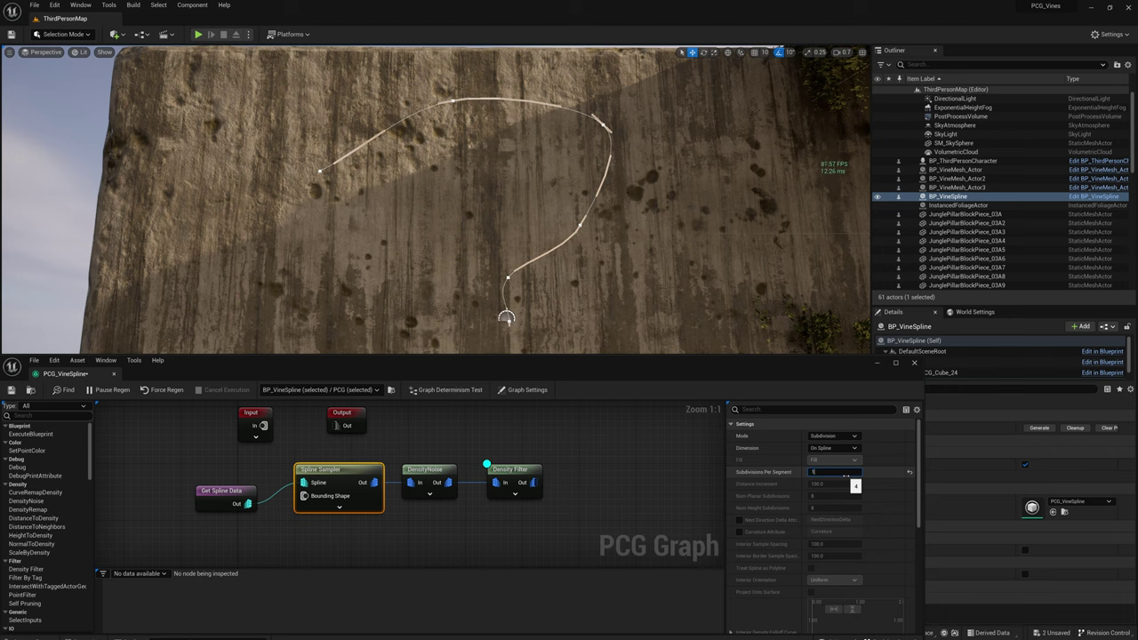
pyautogui.press('w')
pyautogui.moveTo(613, 231)
pyautogui.mouseDown(button='right')
pyautogui.moveTo(578, 191)
pyautogui.moveTo(618, 197)
pyautogui.moveTo(622, 233)
pyautogui.mouseUp(button='right')
pyautogui.hotkey('ctrl', 'shift', 's')
# Set the Density Filter's debug Scale Method to Absolute and its Point Scale to 0.1 for the points along the wall
pyautogui.click(489, 466)
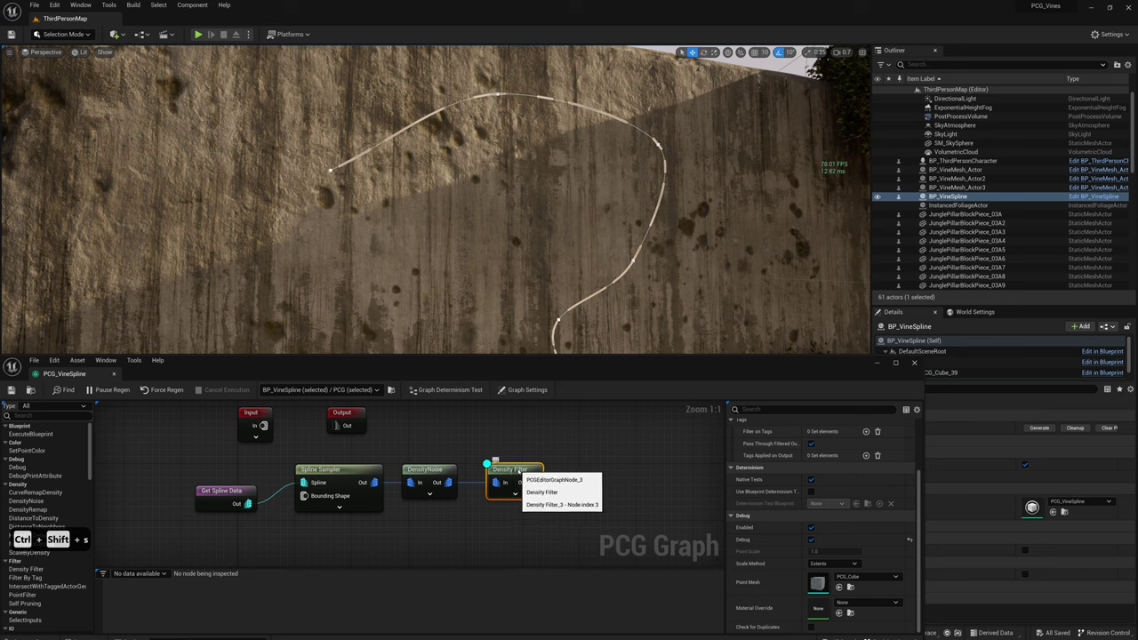
pyautogui.click(833, 563)
pyautogui.click(831, 582)
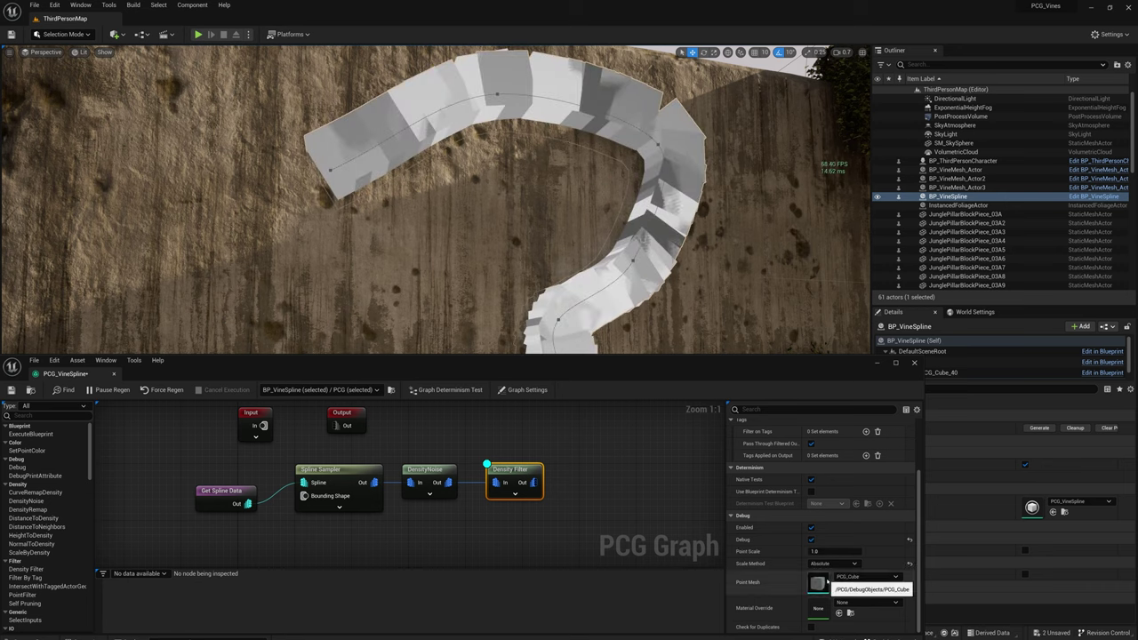
pyautogui.write('0.1')
pyautogui.press('Return')
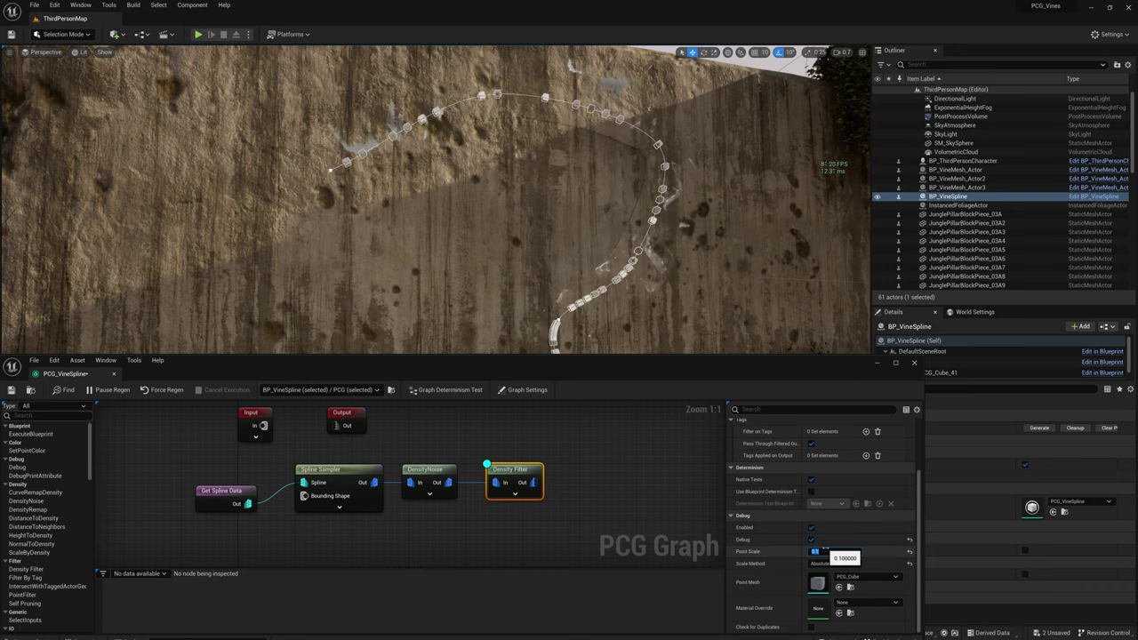
pyautogui.moveTo(676, 240); pyautogui.dragTo(627, 272, button='right')
# Add a second DensityNoise node and line it up after the Density Filter
pyautogui.hotkey('ctrl', 'd')
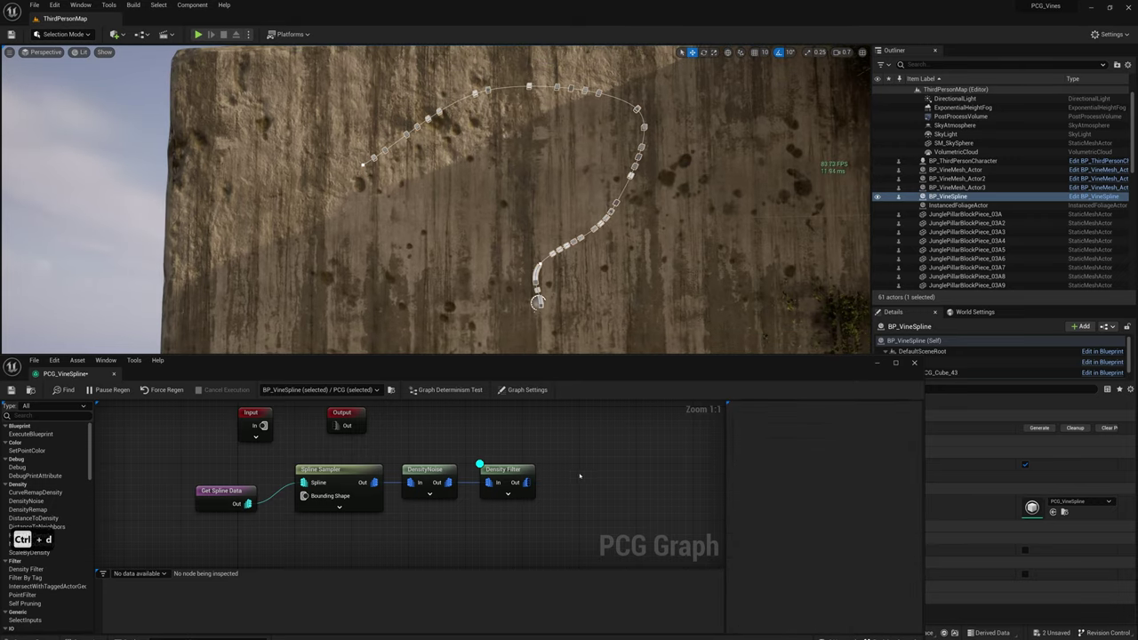
pyautogui.rightClick(573, 476)
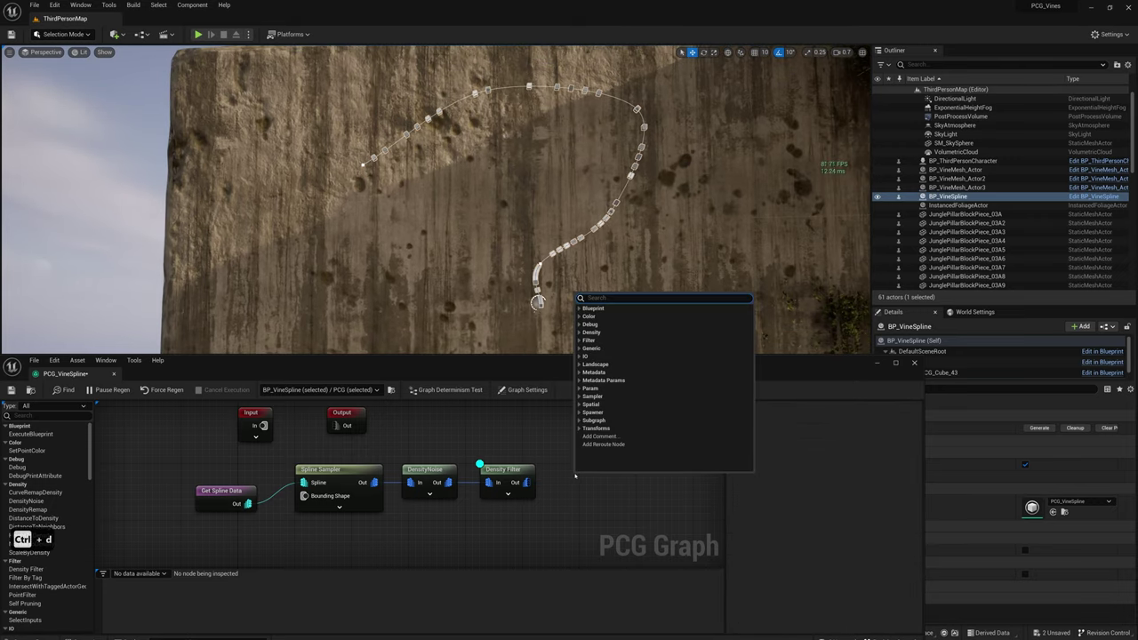
pyautogui.write('noise')
pyautogui.press('Return')
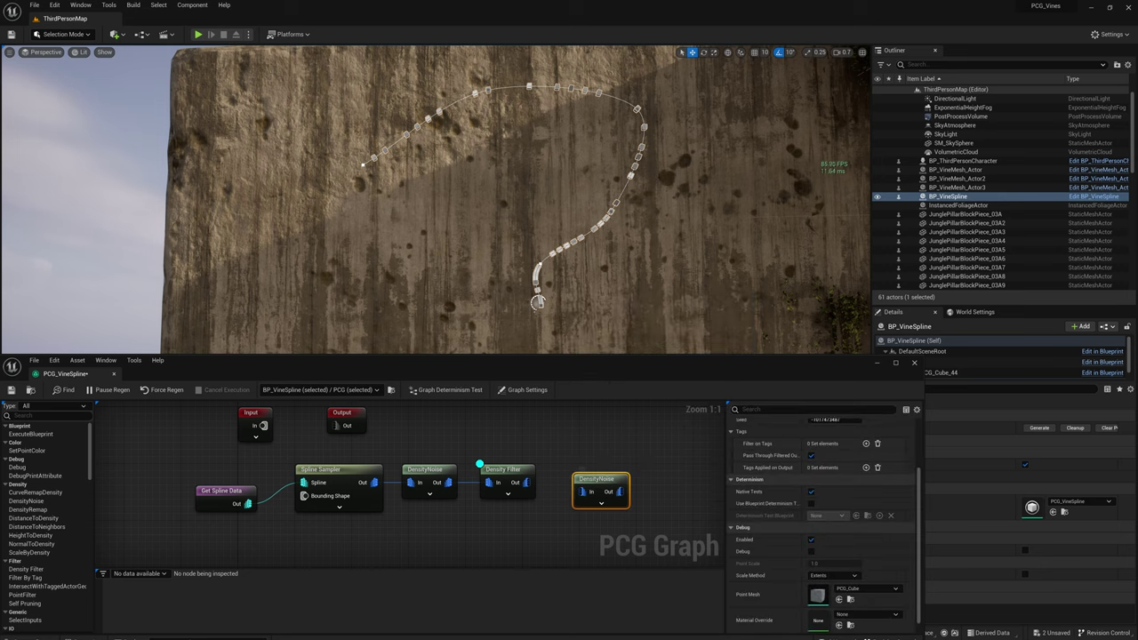
pyautogui.moveTo(600, 478); pyautogui.dragTo(584, 468)
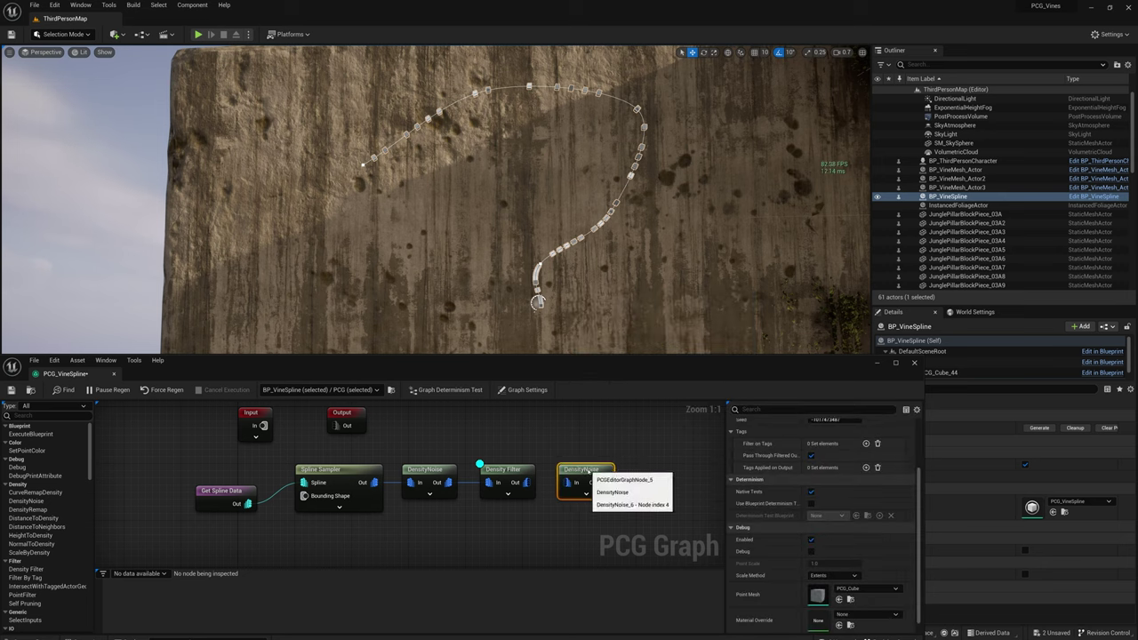
# Turn off the Density Filter's debug display and connect its output to the new DensityNoise node
pyautogui.click(508, 474)
pyautogui.press('d')
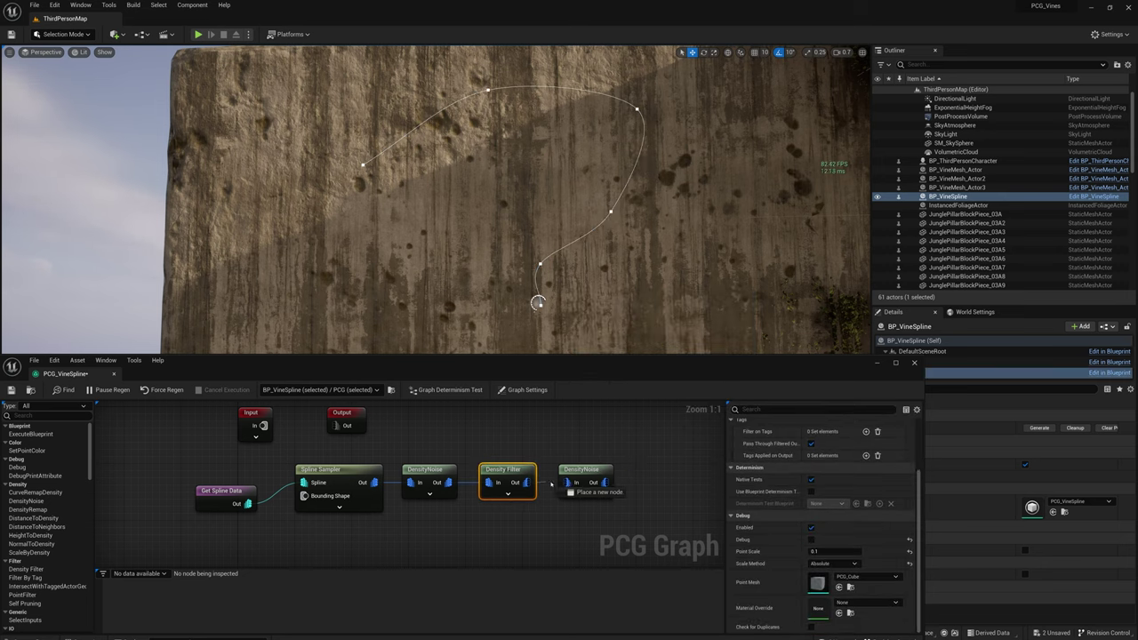
pyautogui.click(573, 471)
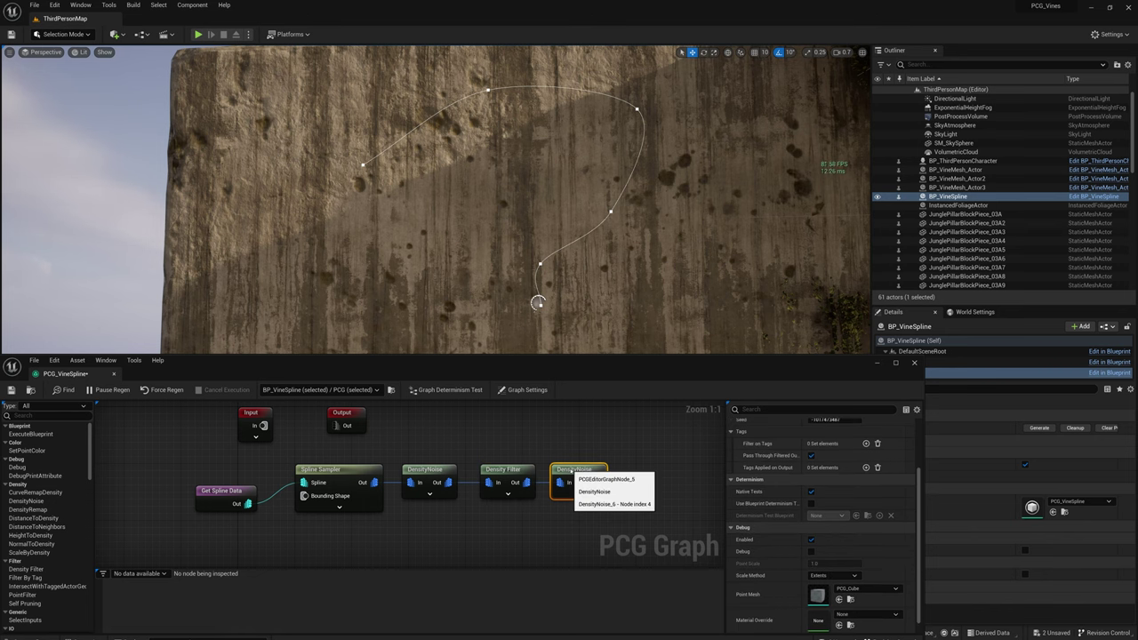
# Enable debug on the second DensityNoise with an Absolute Scale Method and a Point Scale of 0.1
pyautogui.press('d')
pyautogui.keyDown('alt'); pyautogui.moveTo(533, 213); pyautogui.dragTo(569, 226); pyautogui.keyUp('alt')
pyautogui.click(845, 575)
pyautogui.click(833, 592)
pyautogui.click(834, 562)
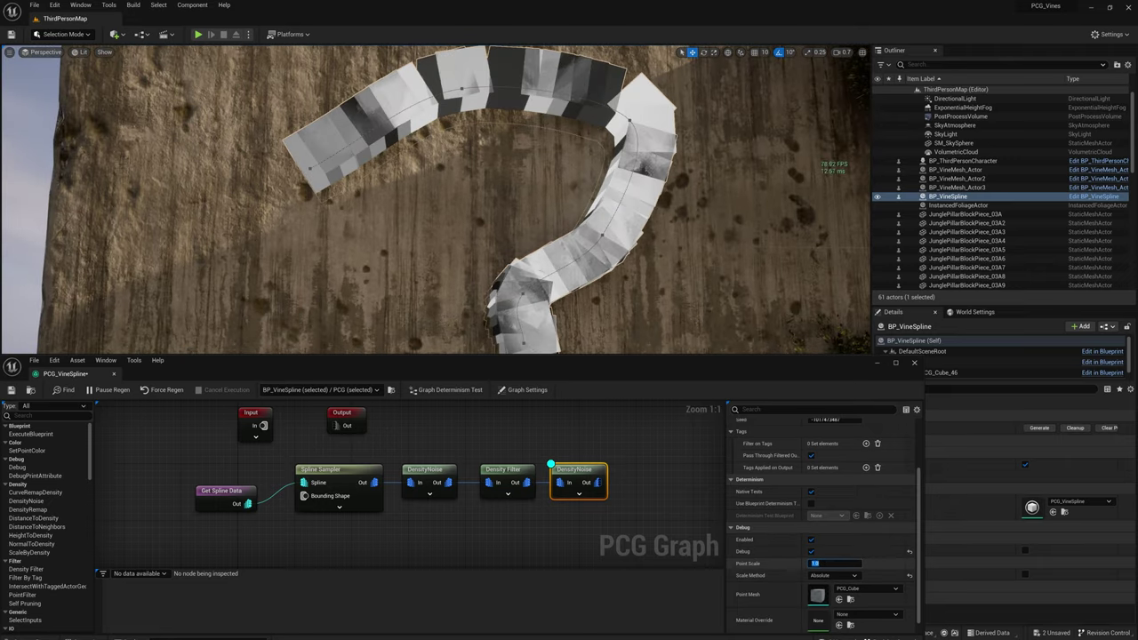
pyautogui.write('0.1')
pyautogui.press('Return')
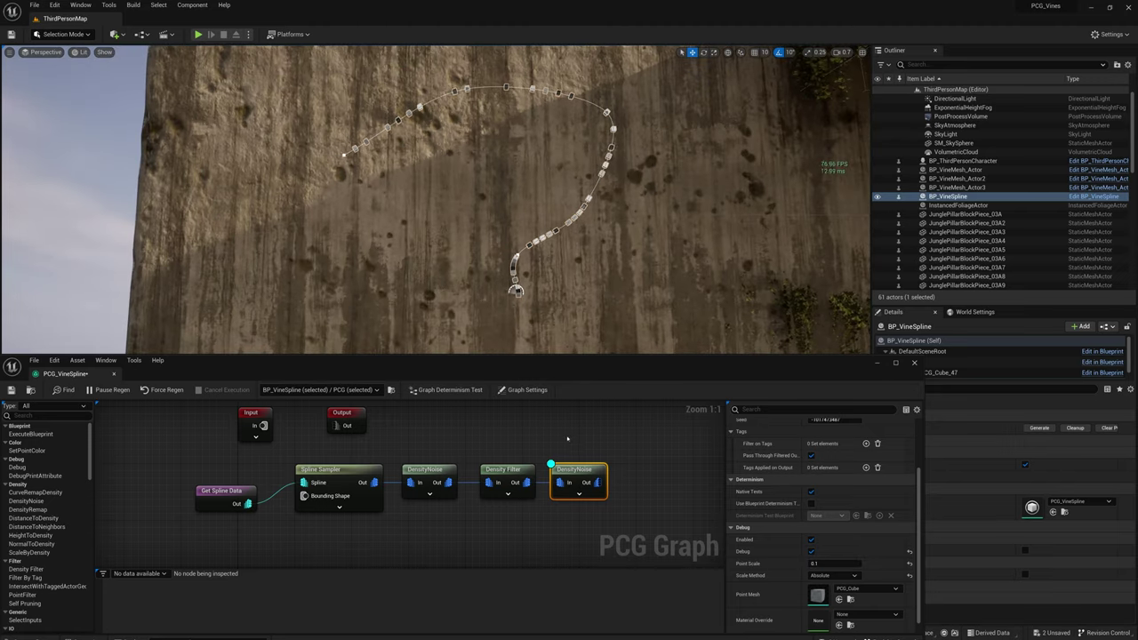
# Add a Transform Points node fed by the second DensityNoise and turn off that noise node's debug display
pyautogui.moveTo(626, 466); pyautogui.dragTo(556, 454, button='right')
pyautogui.rightClick(574, 466)
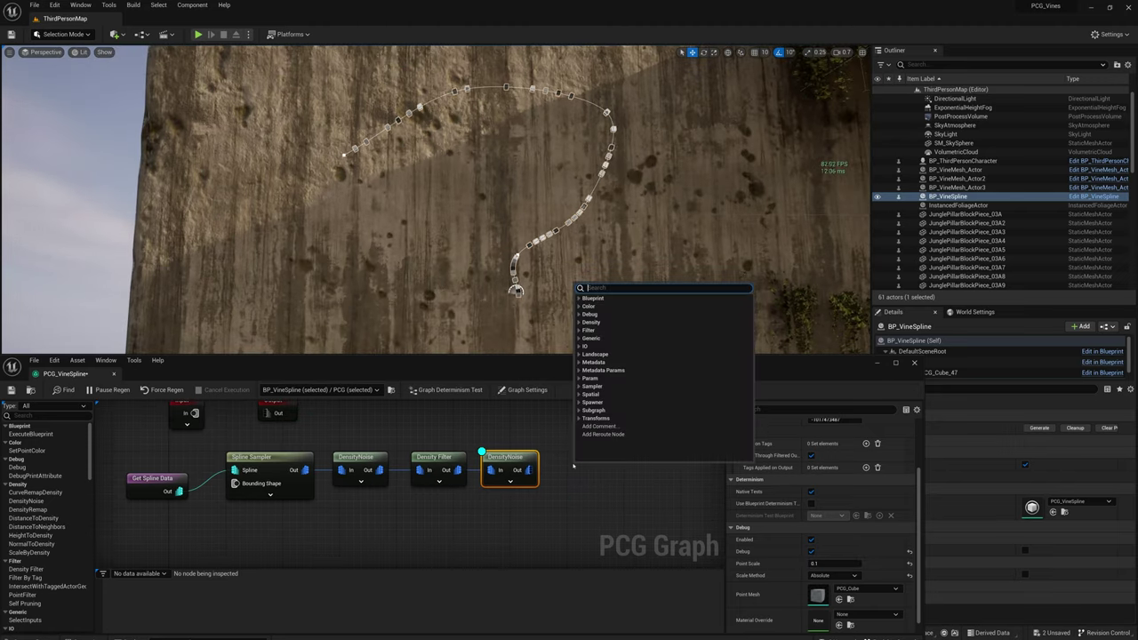
pyautogui.write('trans')
pyautogui.click(604, 347)
pyautogui.moveTo(581, 468); pyautogui.dragTo(567, 454)
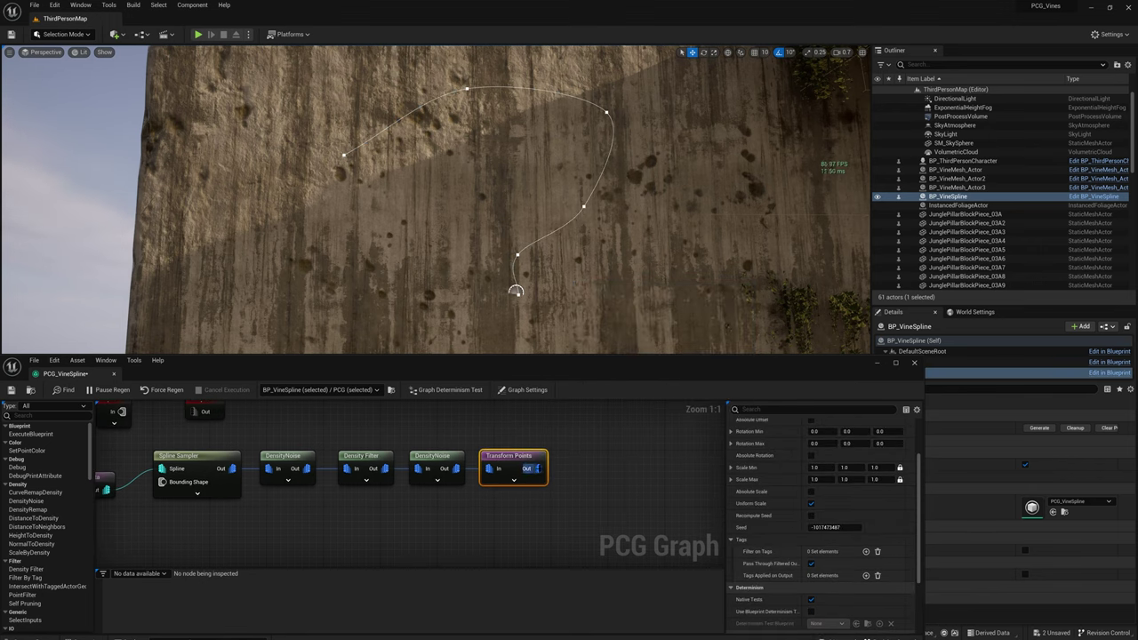
# Add a StaticMeshSpawner node connected to the Transform Points output
pyautogui.moveTo(534, 469); pyautogui.dragTo(584, 464)
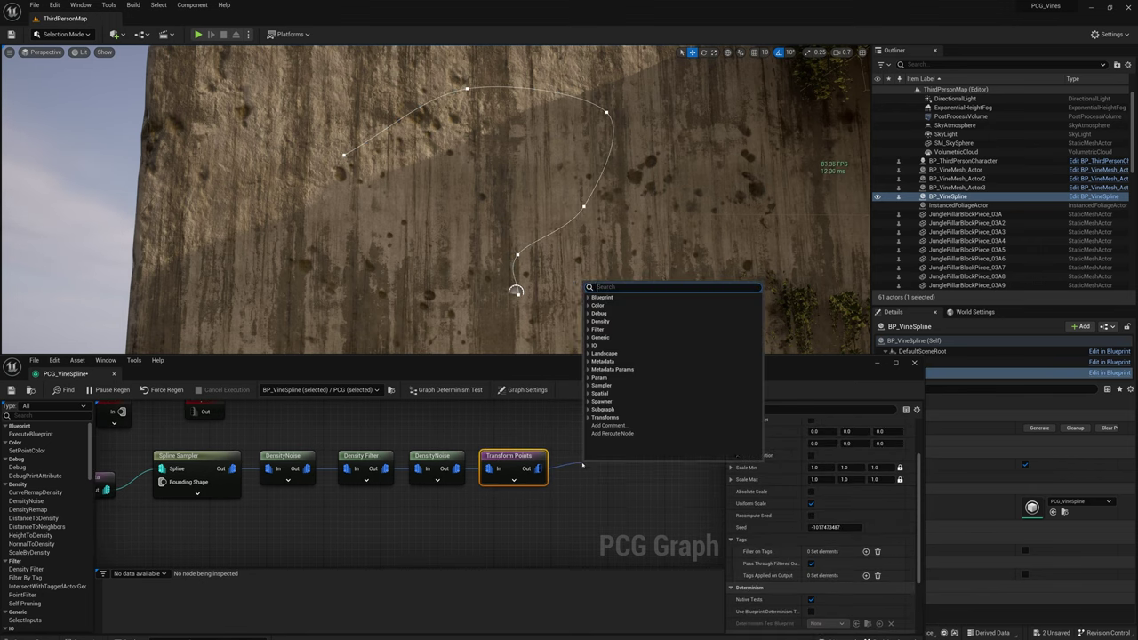
pyautogui.write('s')
pyautogui.write('tai')
pyautogui.press('BackSpace')
pyautogui.press('BackSpace')
pyautogui.press('BackSpace')
pyautogui.write('pawn')
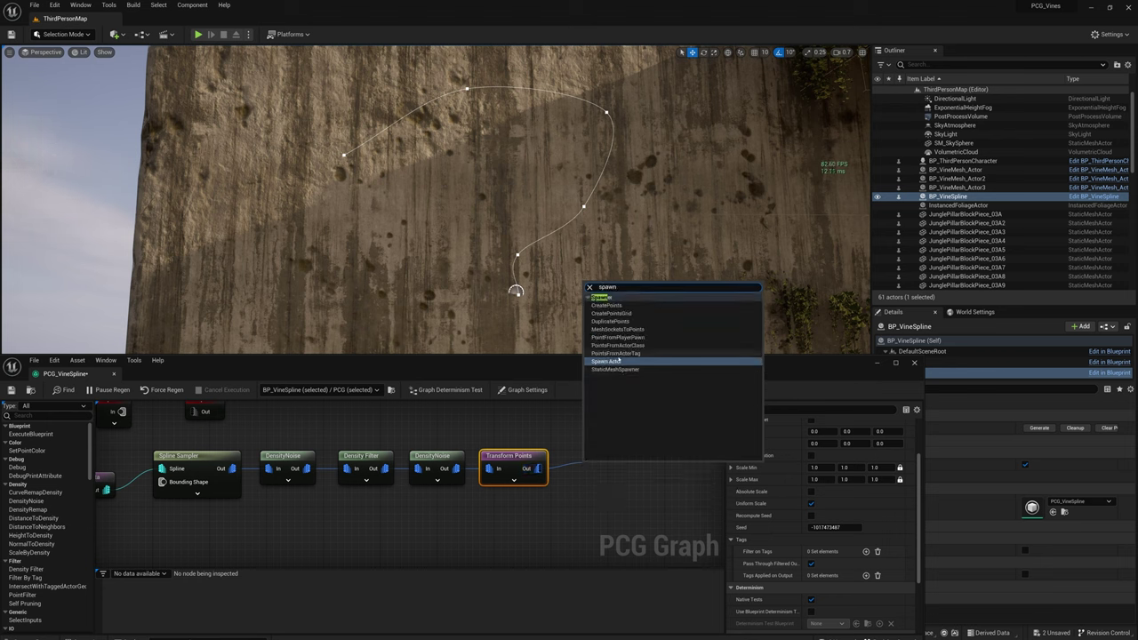
pyautogui.click(614, 369)
pyautogui.moveTo(613, 370); pyautogui.dragTo(634, 313)
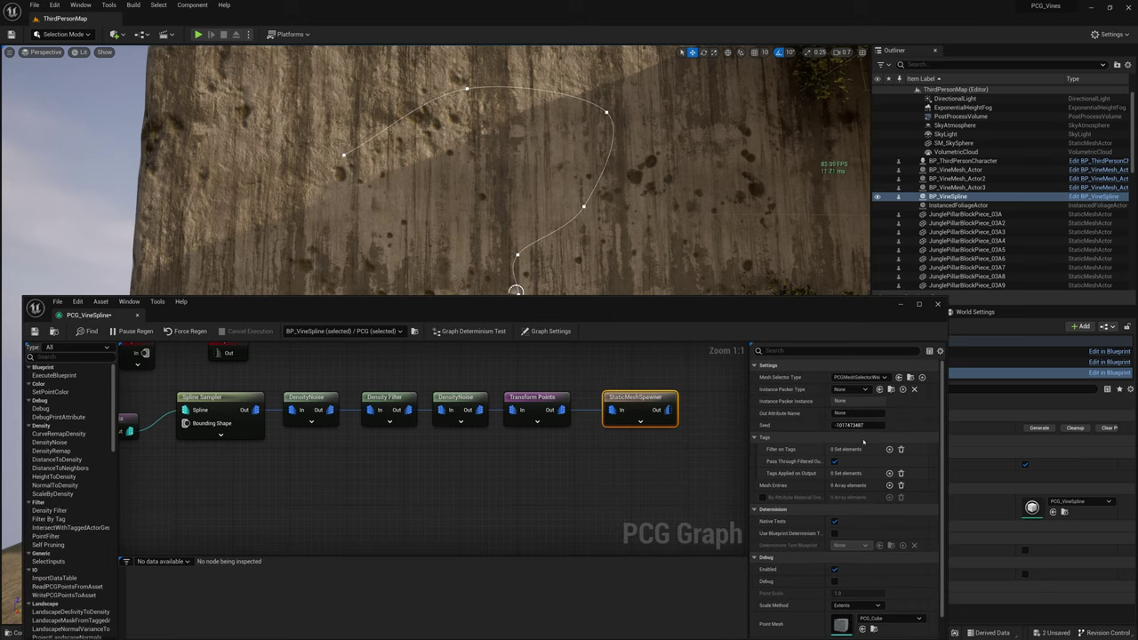
# Add one mesh entry to the StaticMeshSpawner, expand it and bring up the English_Ivy_rkEit assets
pyautogui.click(890, 485)
pyautogui.scroll(-3, 867, 481)
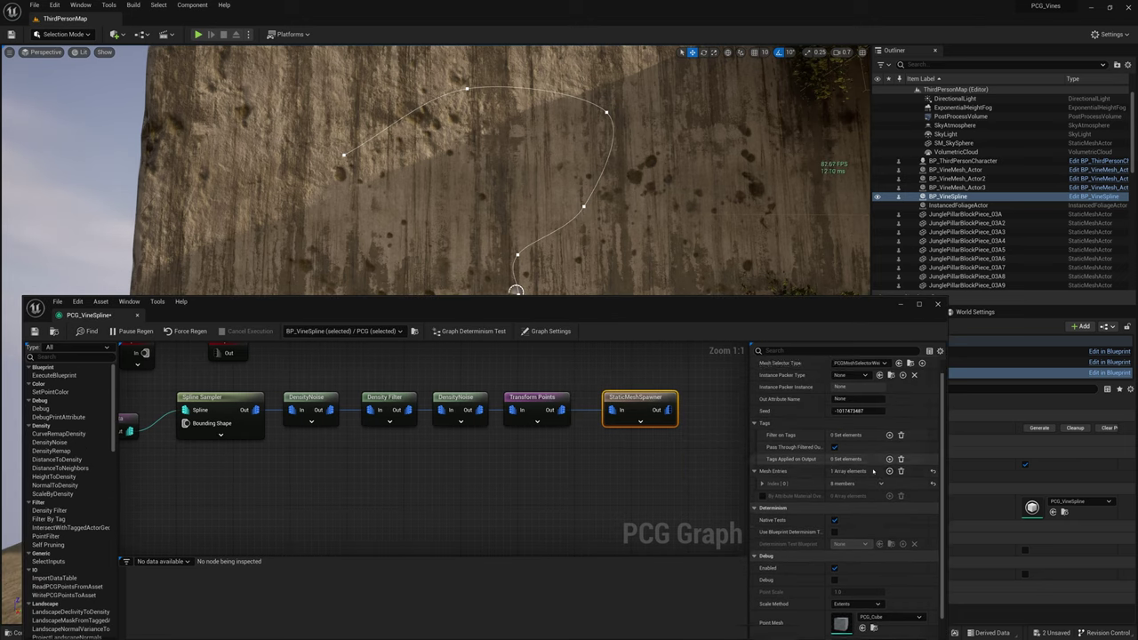
pyautogui.click(762, 451)
pyautogui.scroll(-4, 844, 455)
pyautogui.hotkey('ctrl', 'space')
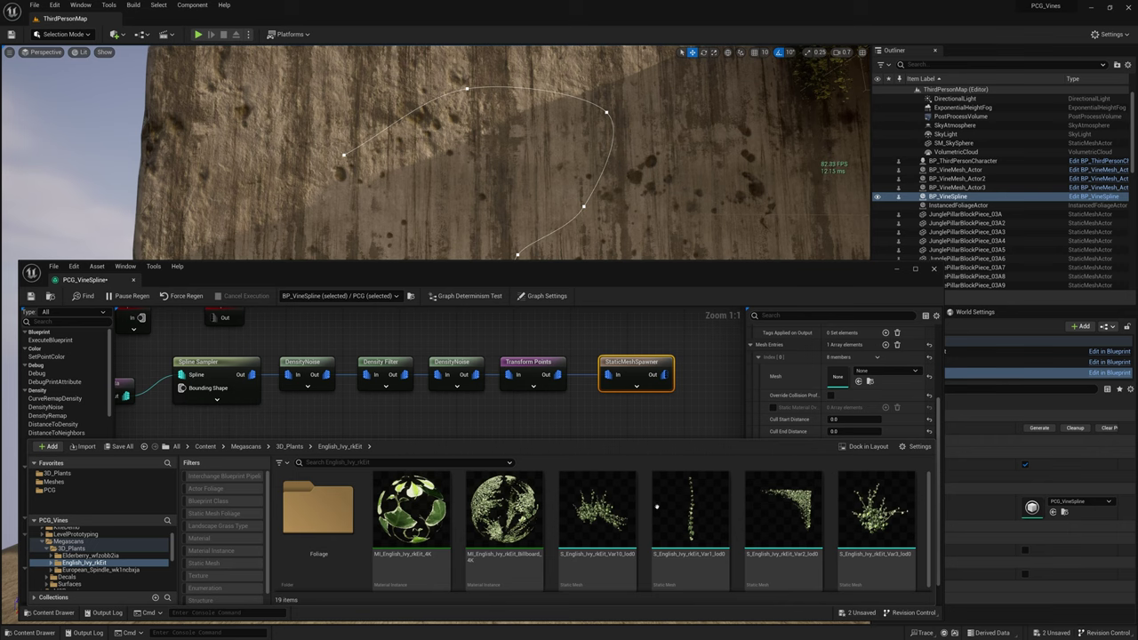
# Assign the S_English_Ivy_rkEit_Var3_lod0 static mesh to the spawner's mesh entry
pyautogui.scroll(-2, 779, 524)
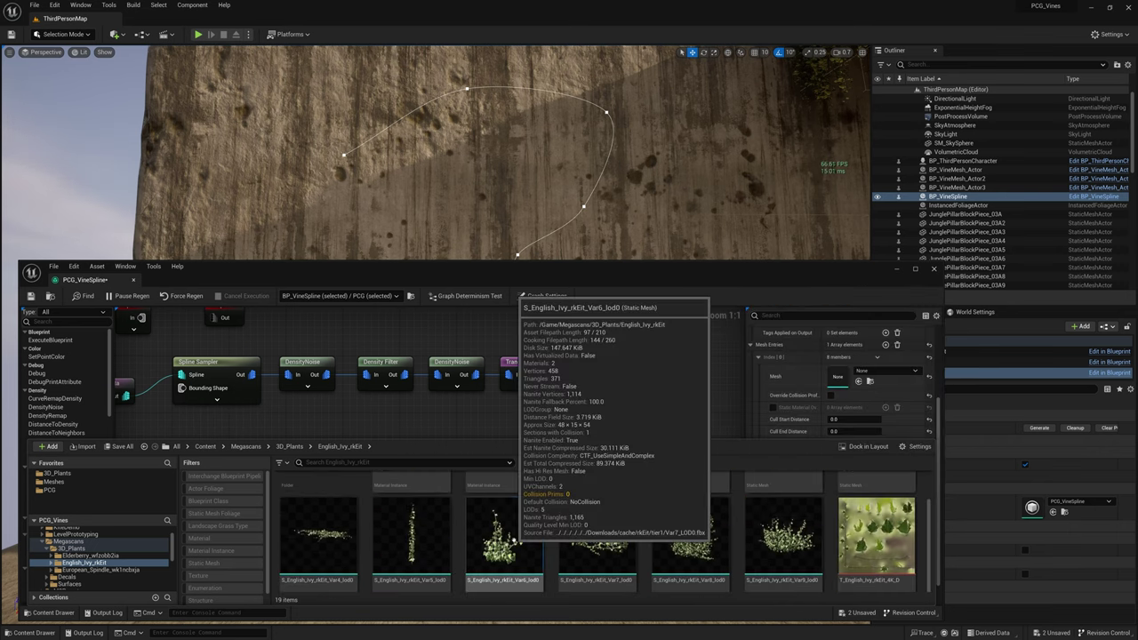
pyautogui.scroll(3, 614, 538)
pyautogui.click(720, 538)
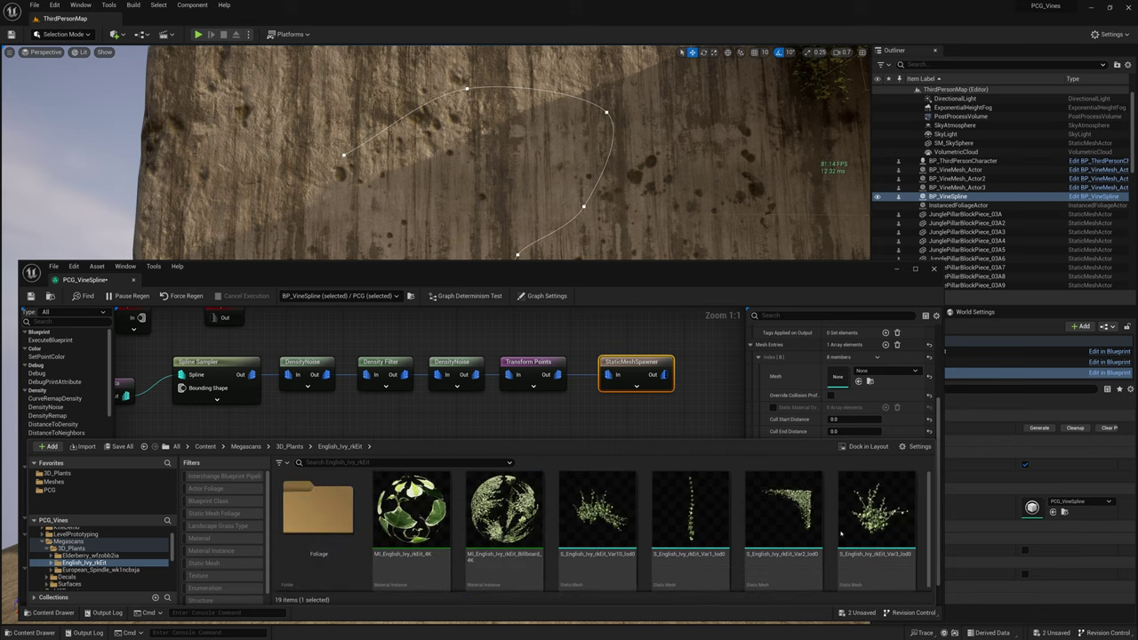
pyautogui.click(876, 529)
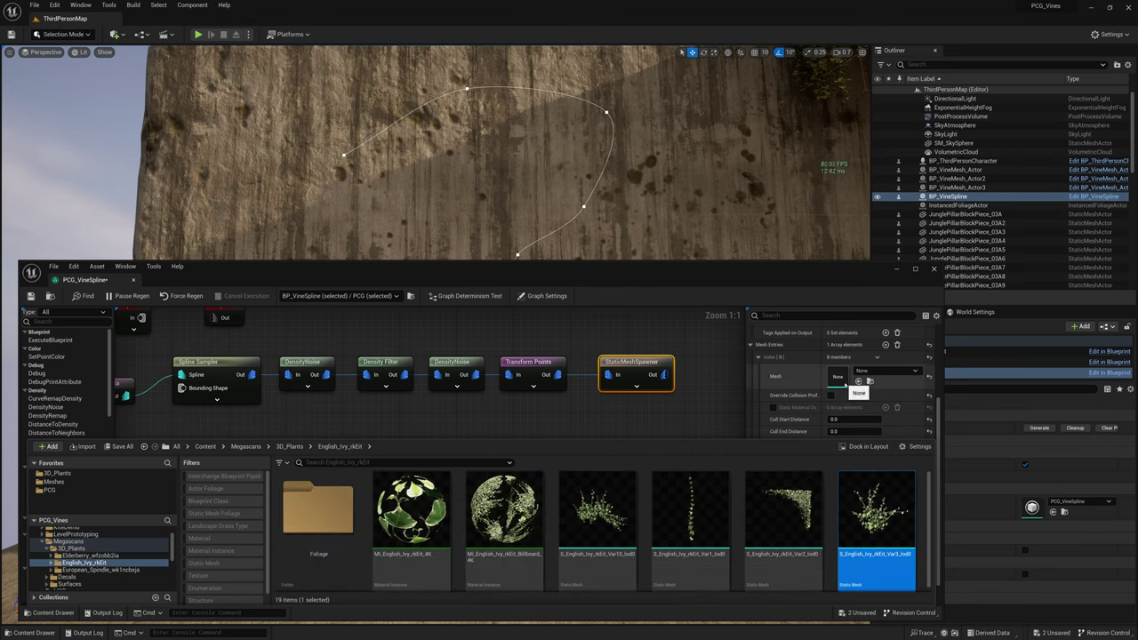
pyautogui.click(859, 380)
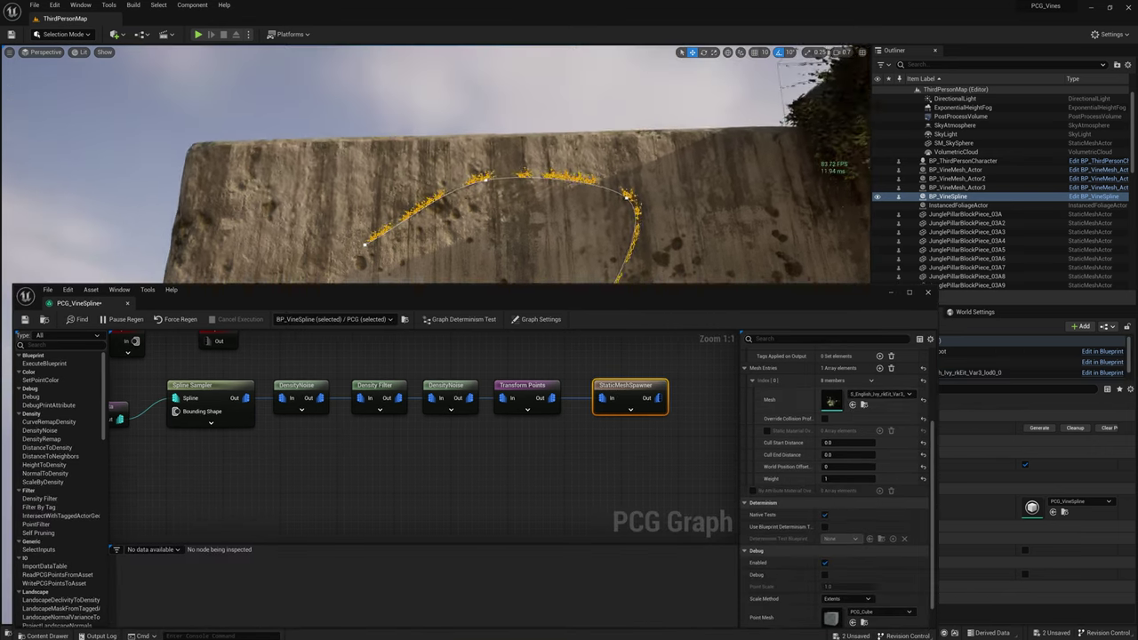
# Place a copy of BP_ThirdPersonCharacter at the foot of the vine wall as a scale reference and reselect BP_VineSpline
pyautogui.moveTo(436, 169)
pyautogui.mouseDown(button='right')
pyautogui.moveTo(498, 169)
pyautogui.moveTo(490, 183)
pyautogui.moveTo(435, 173)
pyautogui.moveTo(436, 187)
pyautogui.mouseUp(button='right')
pyautogui.moveTo(573, 222); pyautogui.dragTo(576, 264, button='right')
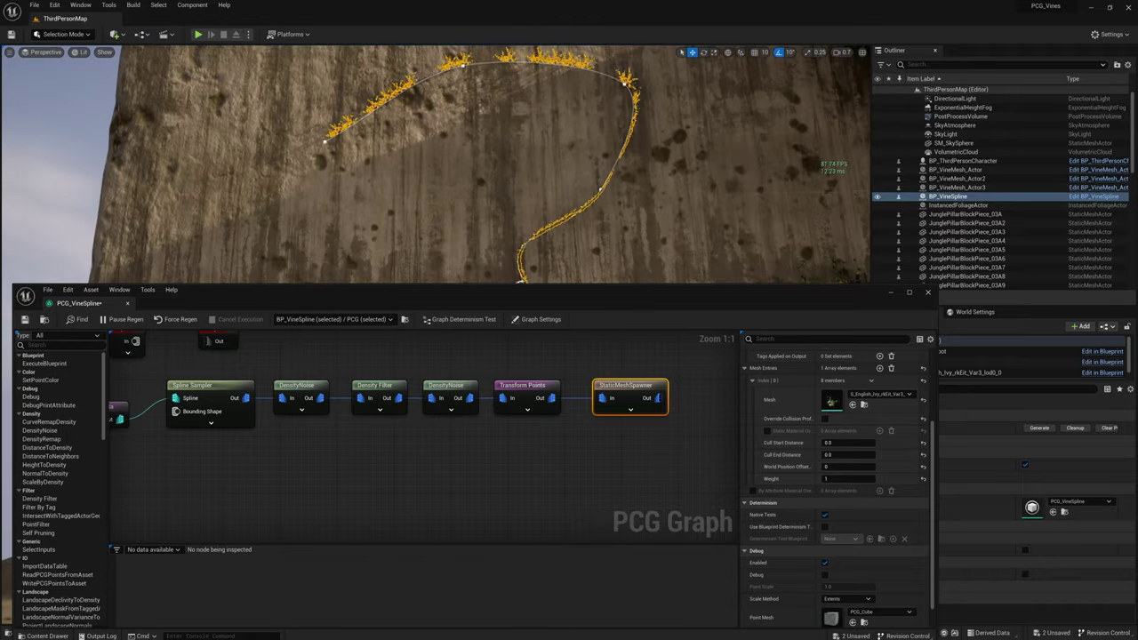
pyautogui.moveTo(572, 285); pyautogui.dragTo(562, 422)
pyautogui.moveTo(542, 311); pyautogui.dragTo(632, 254, button='right')
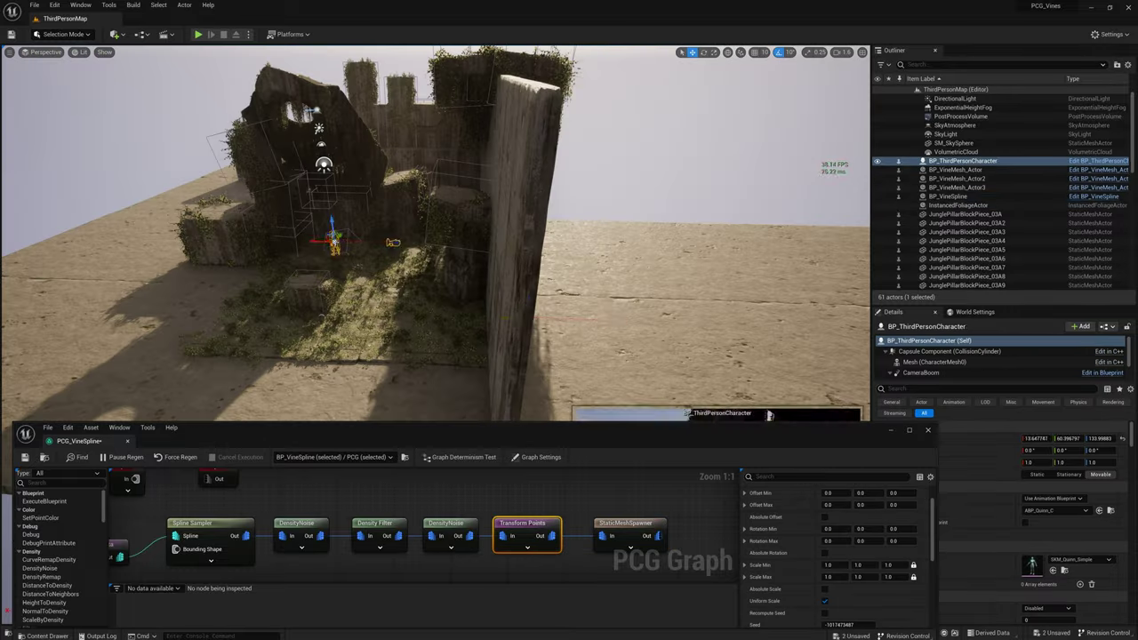
pyautogui.keyDown('alt'); pyautogui.moveTo(328, 241); pyautogui.dragTo(564, 331); pyautogui.keyUp('alt')
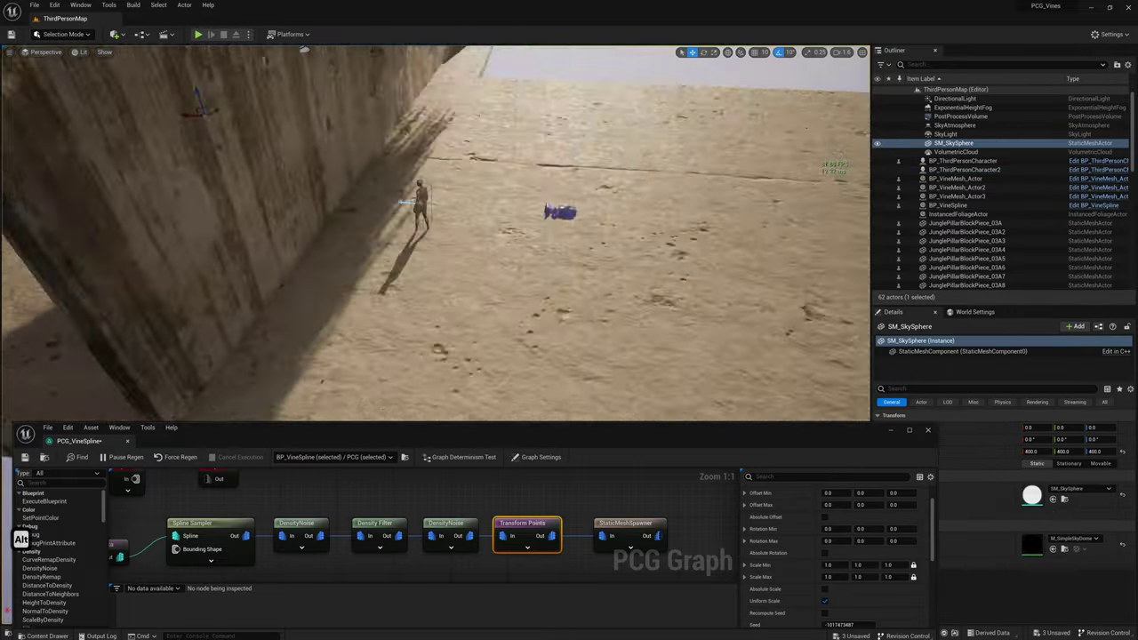
pyautogui.moveTo(569, 231); pyautogui.dragTo(444, 156, button='right')
pyautogui.click(541, 345)
pyautogui.moveTo(542, 345); pyautogui.dragTo(548, 386, button='right')
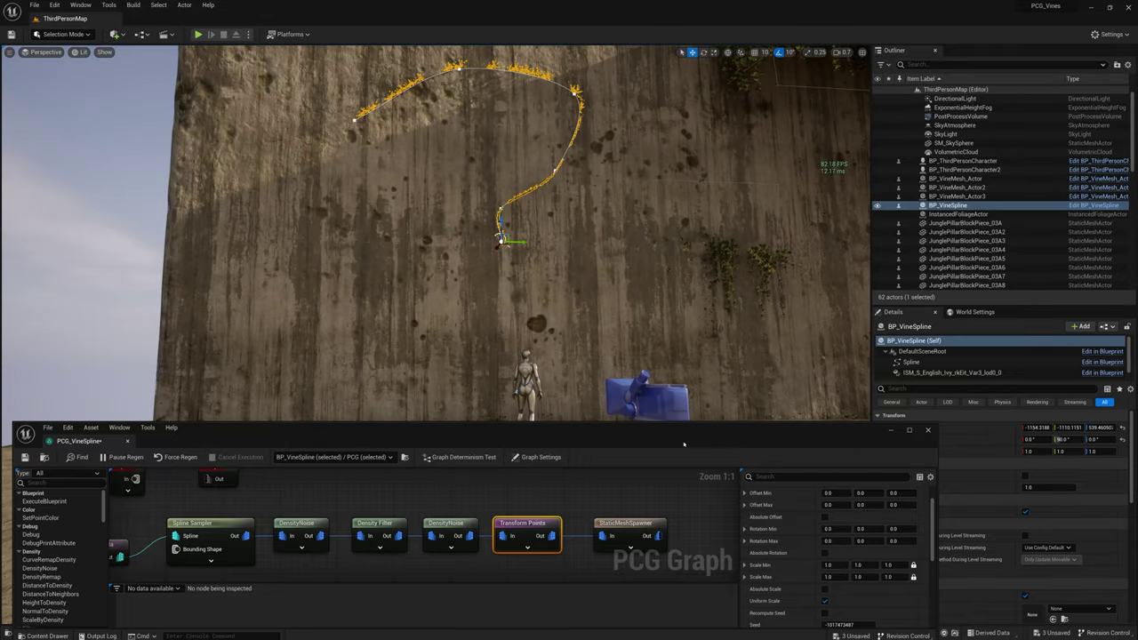
# Set Transform Points' Scale Min to 1.5, try a Scale Max of 3, and settle on 2.2 while checking the ivy's size
pyautogui.moveTo(684, 442); pyautogui.dragTo(681, 418)
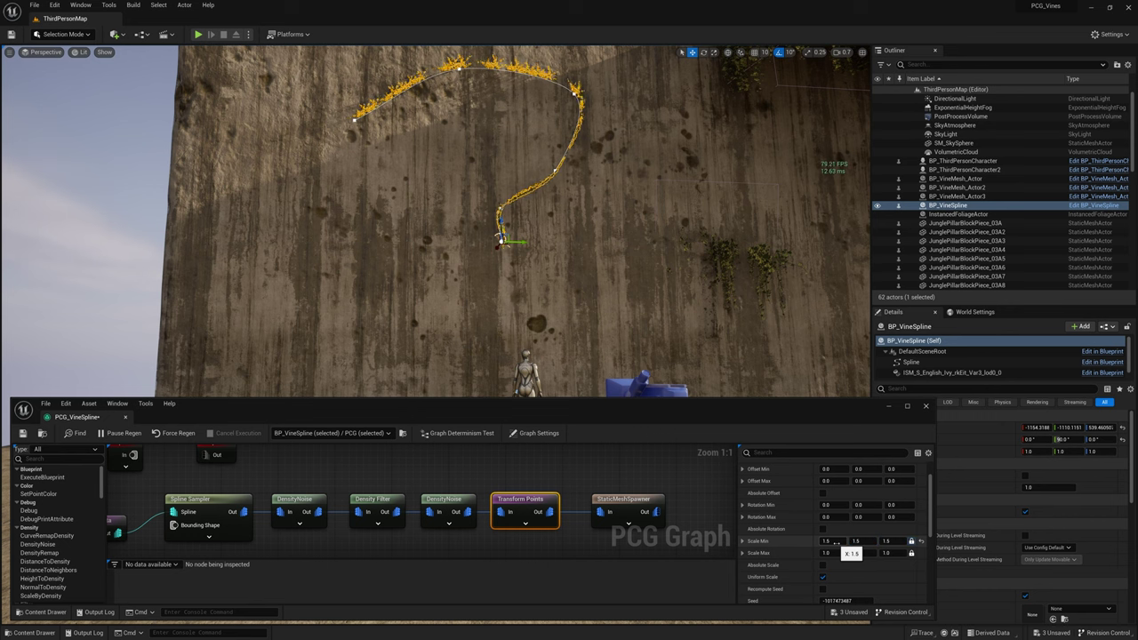
pyautogui.press('Return')
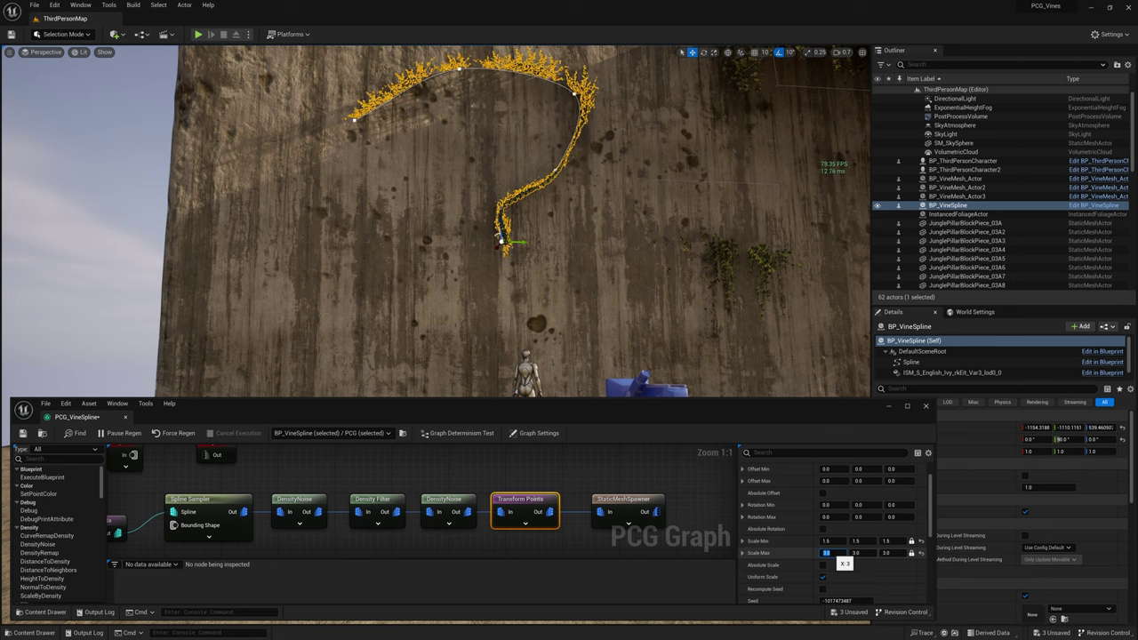
pyautogui.press('w')
pyautogui.moveTo(569, 267); pyautogui.dragTo(605, 169, button='right')
pyautogui.scroll(-2, 614, 244)
pyautogui.press('s')
pyautogui.press('s')
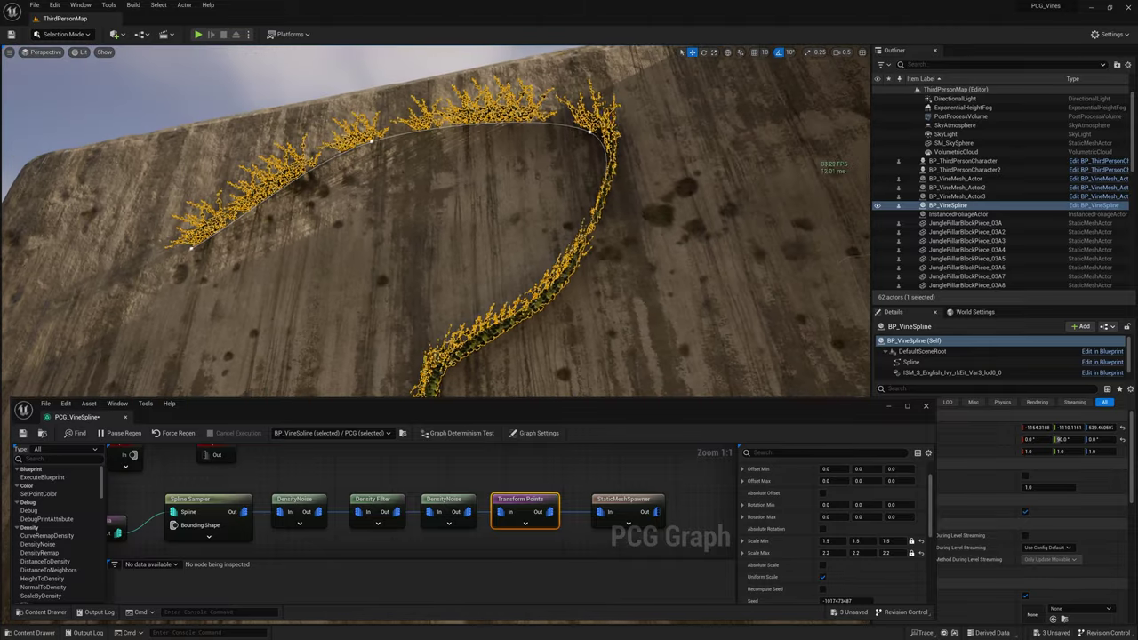
pyautogui.click(386, 77)
pyautogui.moveTo(386, 76)
pyautogui.mouseDown(button='right')
pyautogui.moveTo(401, 63)
pyautogui.moveTo(383, 70)
pyautogui.moveTo(382, 91)
pyautogui.mouseUp(button='right')
pyautogui.press('s')
# Duplicate the Density Filter and insert the copy between the second DensityNoise and Transform Points, making room by shifting the following nodes
pyautogui.click(442, 500)
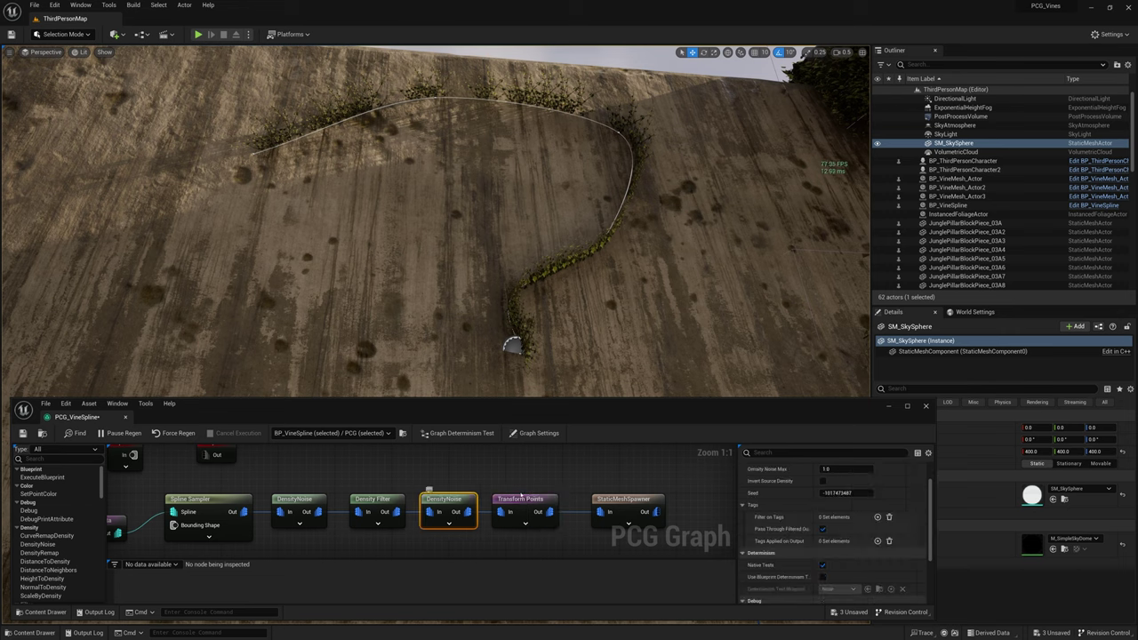
pyautogui.moveTo(535, 485); pyautogui.dragTo(624, 498)
pyautogui.click(401, 491)
pyautogui.click(384, 498)
pyautogui.hotkey('ctrl', 'd')
pyautogui.moveTo(402, 503); pyautogui.dragTo(541, 483)
pyautogui.click(485, 516)
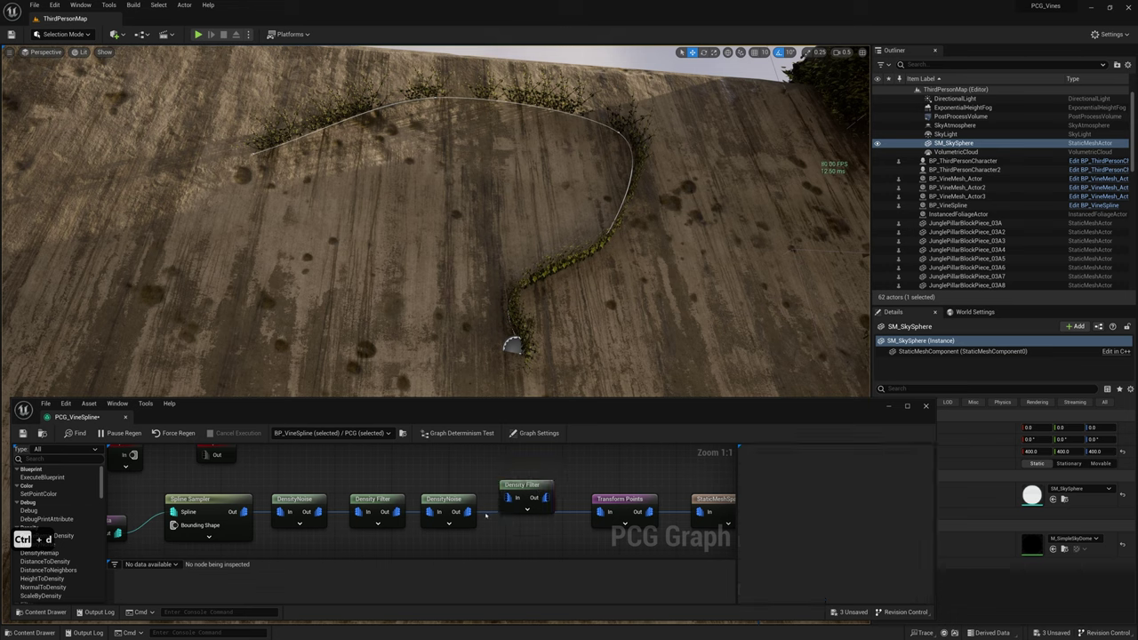
pyautogui.keyDown('alt'); pyautogui.click(469, 512); pyautogui.keyUp('alt')
pyautogui.moveTo(469, 512); pyautogui.dragTo(605, 513)
pyautogui.moveTo(538, 488); pyautogui.dragTo(538, 509)
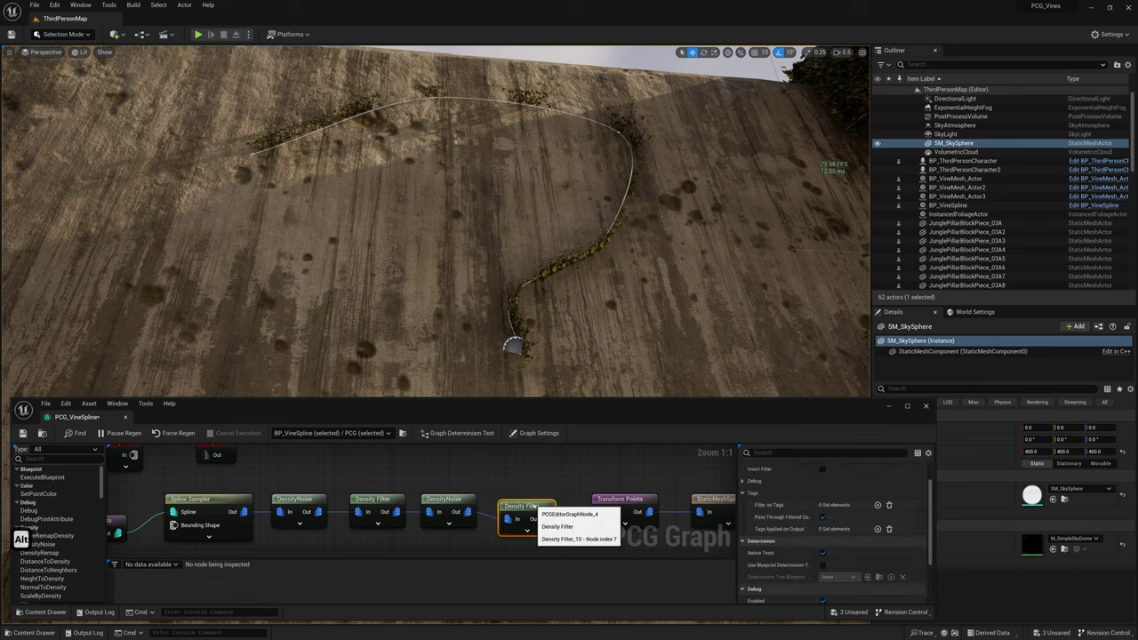
# Adjust the Lower Bound of the inserted Density Filter to control how much ivy spawns along the spline
pyautogui.scroll(1, 843, 495)
pyautogui.scroll(1, 843, 495)
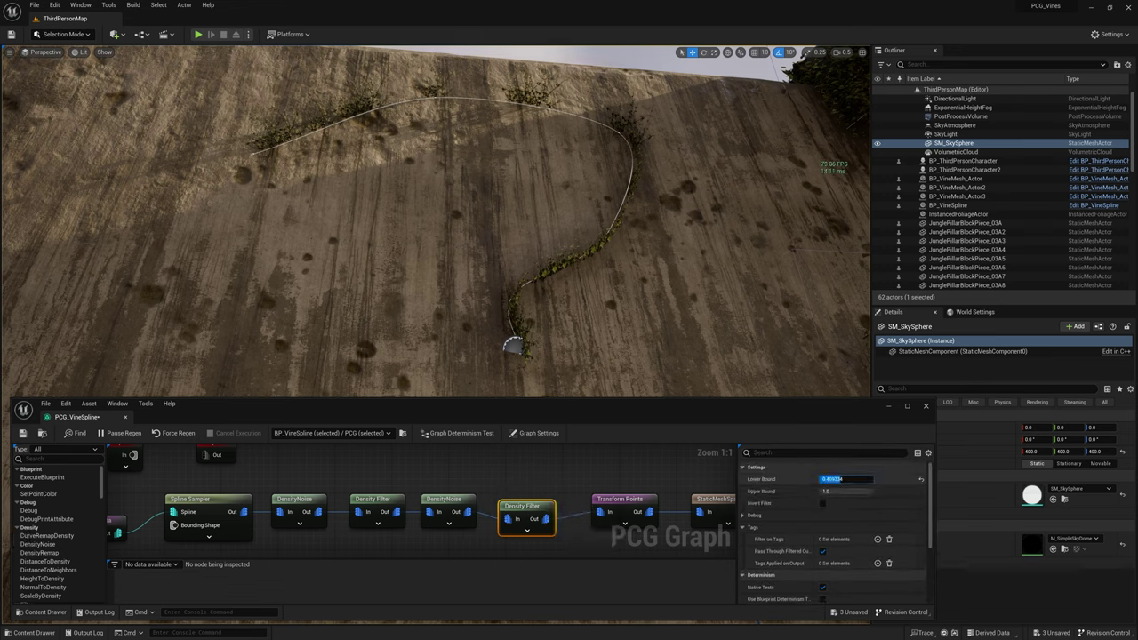
pyautogui.moveTo(843, 479); pyautogui.dragTo(851, 480)
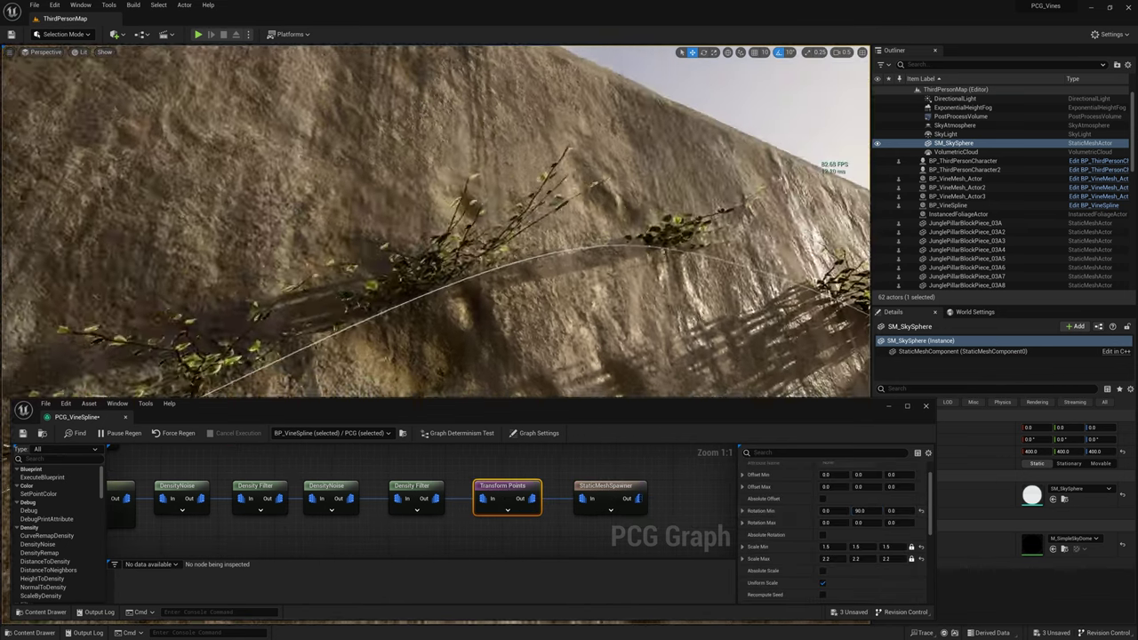
# Set Transform Points' Rotation Min and Rotation Max to 90 on X and 180 on Y, checking the ivy's orientation on the wall
pyautogui.moveTo(435, 222); pyautogui.dragTo(533, 177, button='right')
pyautogui.write('90')
pyautogui.press('Return')
pyautogui.moveTo(569, 267)
pyautogui.mouseDown(button='right')
pyautogui.moveTo(507, 258)
pyautogui.moveTo(480, 240)
pyautogui.moveTo(463, 177)
pyautogui.moveTo(534, 249)
pyautogui.moveTo(578, 267)
pyautogui.mouseUp(button='right')
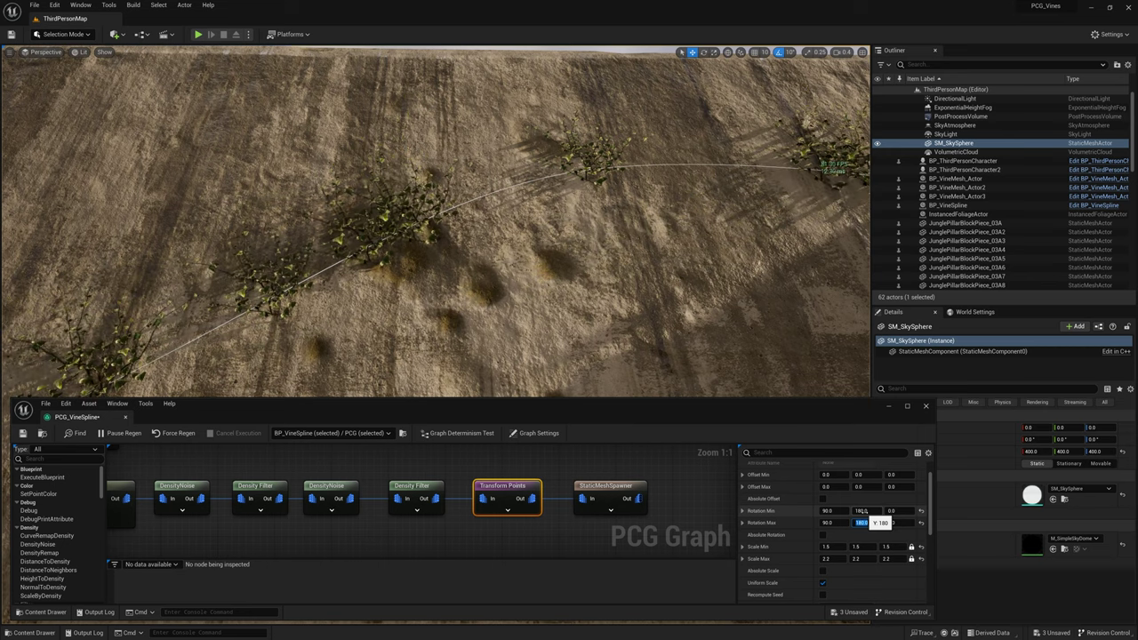
pyautogui.moveTo(523, 263)
pyautogui.mouseDown(button='right')
pyautogui.moveTo(534, 329)
pyautogui.moveTo(516, 284)
pyautogui.moveTo(523, 263)
pyautogui.mouseUp(button='right')
pyautogui.scroll(1, 533, 329)
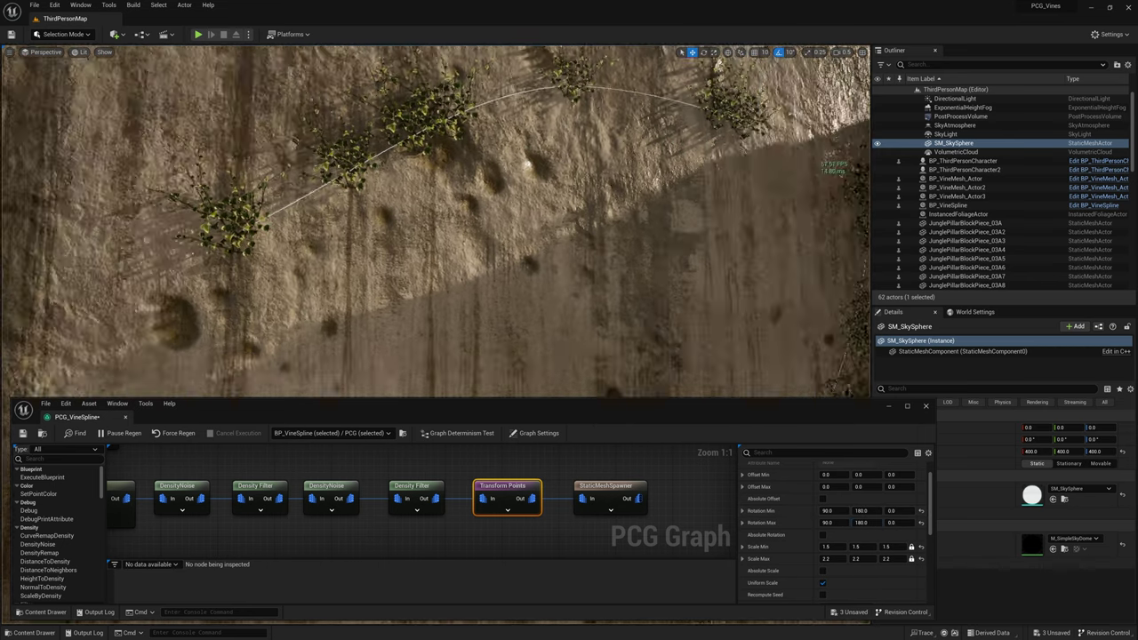
pyautogui.moveTo(436, 267); pyautogui.dragTo(414, 200, button='right')
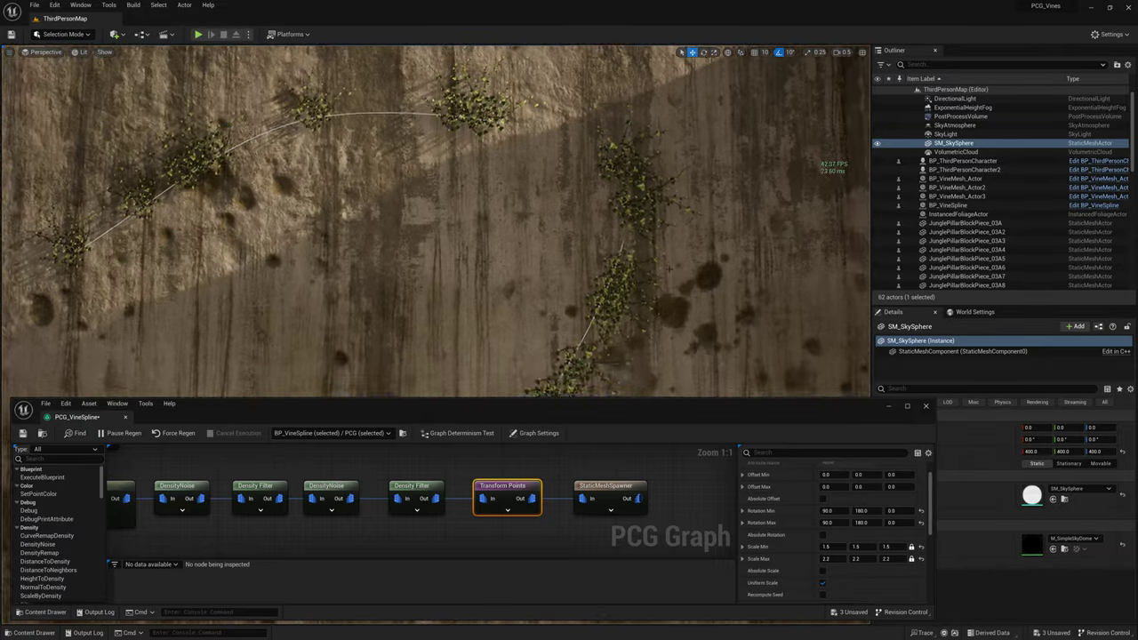
# Set the Z value of both Rotation Min and Rotation Max to -90 in Transform Points
pyautogui.click(893, 511)
pyautogui.press('Tab')
pyautogui.press('Tab')
pyautogui.write('-90')
pyautogui.press('Return')
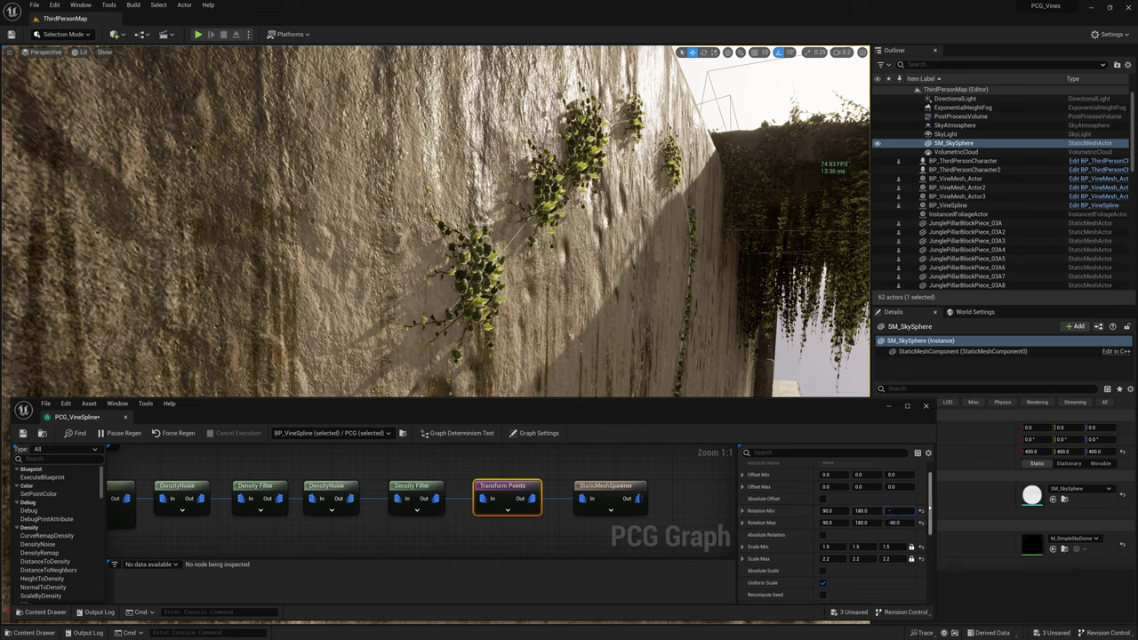
# Vary the ivy's Z rotation with a Rotation Min of -110 and a Rotation Max of -75, inspecting the clumps up close
pyautogui.write('0')
pyautogui.press('Tab')
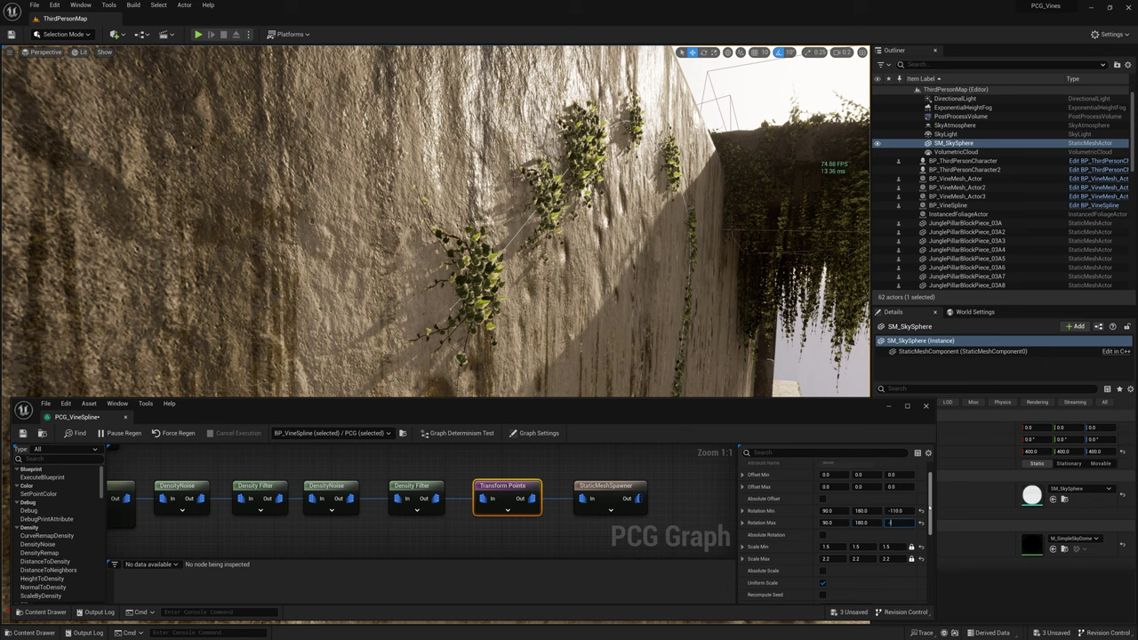
pyautogui.press('Return')
pyautogui.press('w')
pyautogui.scroll(3, 614, 267)
pyautogui.moveTo(622, 240); pyautogui.dragTo(601, 302, button='right')
pyautogui.press('s')
pyautogui.scroll(2, 595, 284)
pyautogui.press('w')
pyautogui.press('w')
pyautogui.moveTo(392, 249); pyautogui.dragTo(391, 240, button='right')
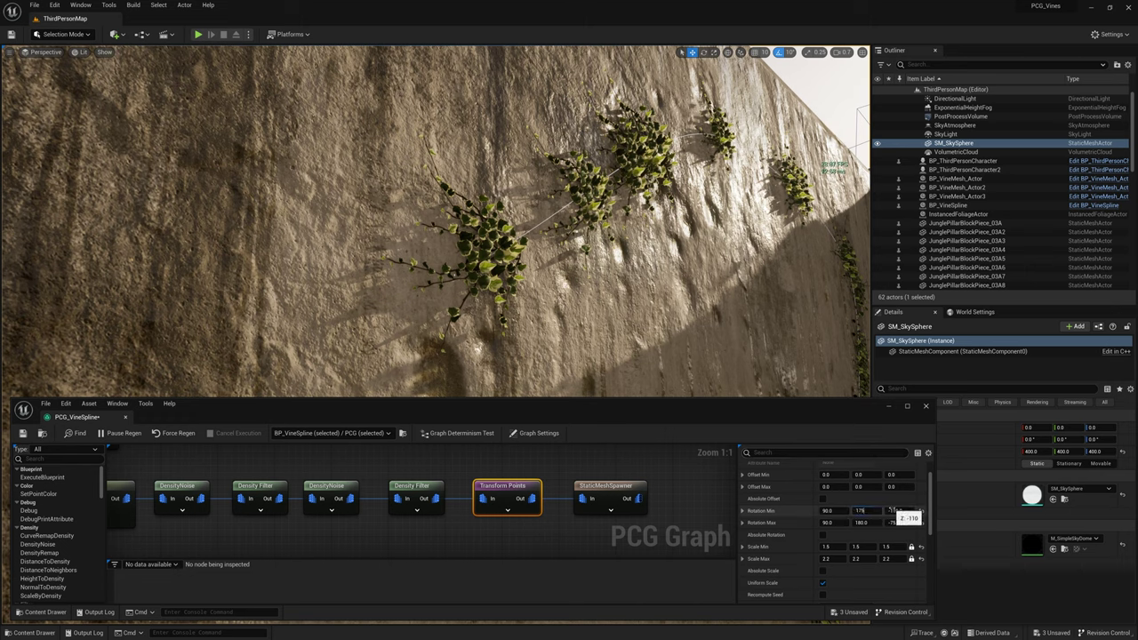
# Randomize the ivy's rotation between 175 and 185 on Y and between 85 and 95 on X
pyautogui.write('0')
pyautogui.press('Return')
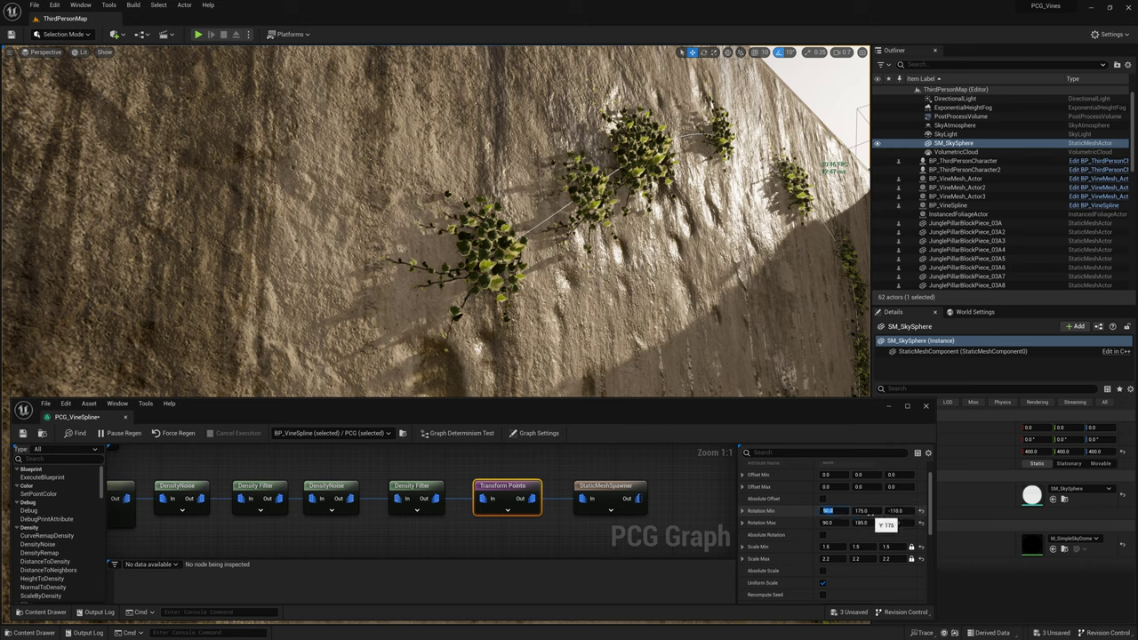
pyautogui.write('85')
pyautogui.press('Tab')
pyautogui.press('Tab')
pyautogui.press('Tab')
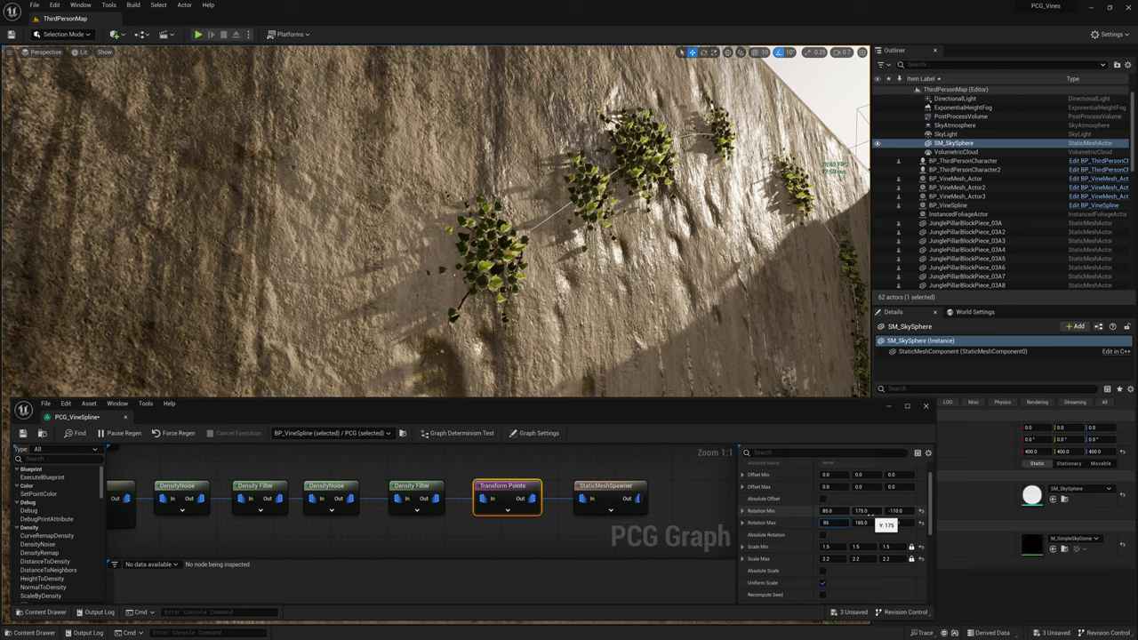
pyautogui.write('95')
pyautogui.press('Return')
# Check the ivy along the whole spline from farther away and save the PCG_VineSpline graph
pyautogui.press('d')
pyautogui.moveTo(414, 288); pyautogui.dragTo(463, 266, button='right')
pyautogui.scroll(-3, 413, 287)
pyautogui.moveTo(432, 374); pyautogui.dragTo(538, 358, button='right')
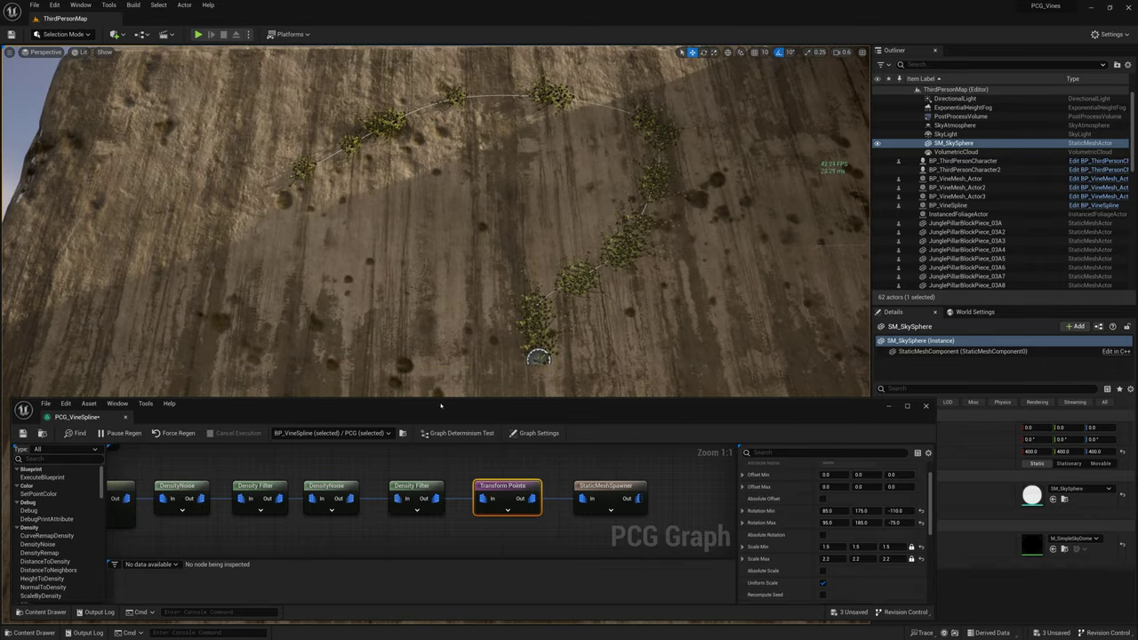
pyautogui.click(24, 433)
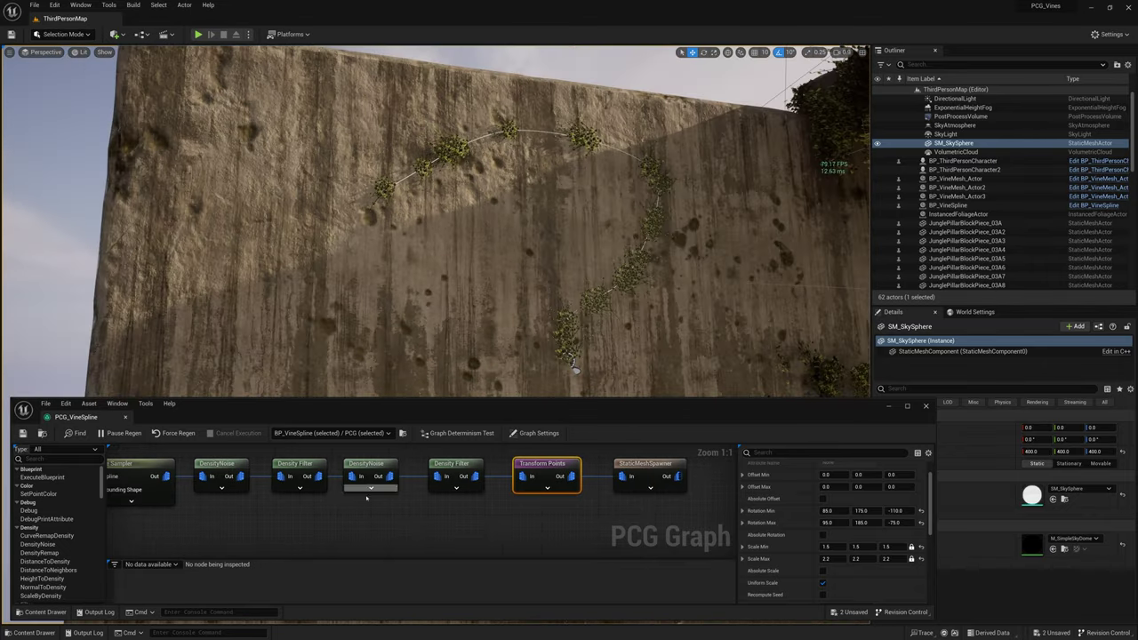
# Duplicate the node chain from the first DensityNoise through StaticMeshSpawner and place the copy below the original
pyautogui.moveTo(222, 509); pyautogui.dragTo(633, 468)
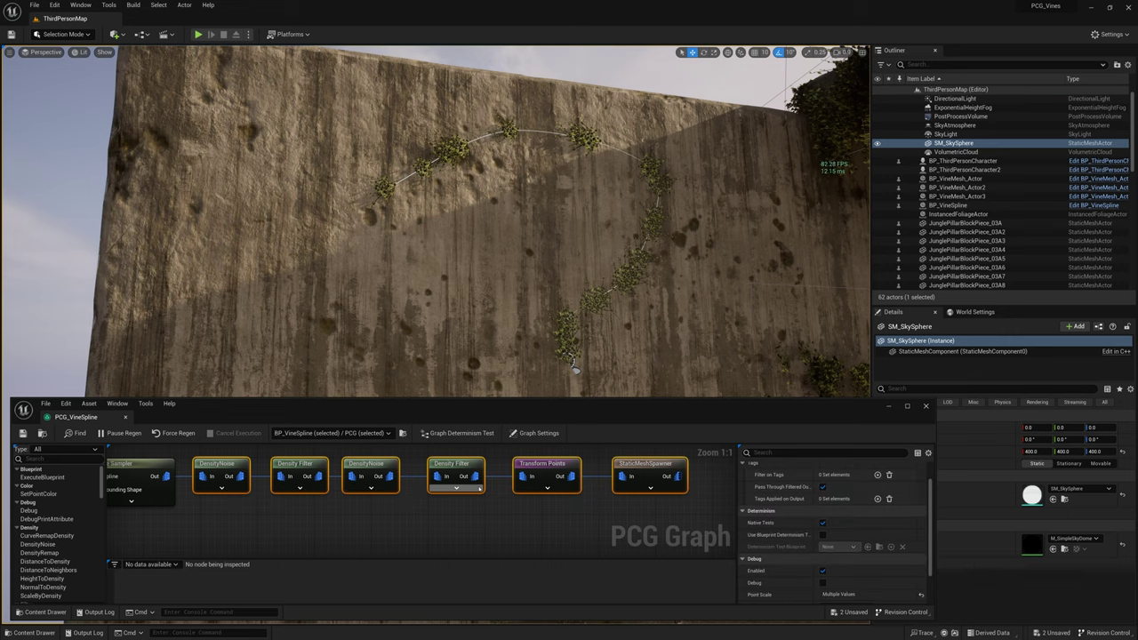
pyautogui.hotkey('ctrl', 'd')
pyautogui.moveTo(480, 489); pyautogui.dragTo(405, 512)
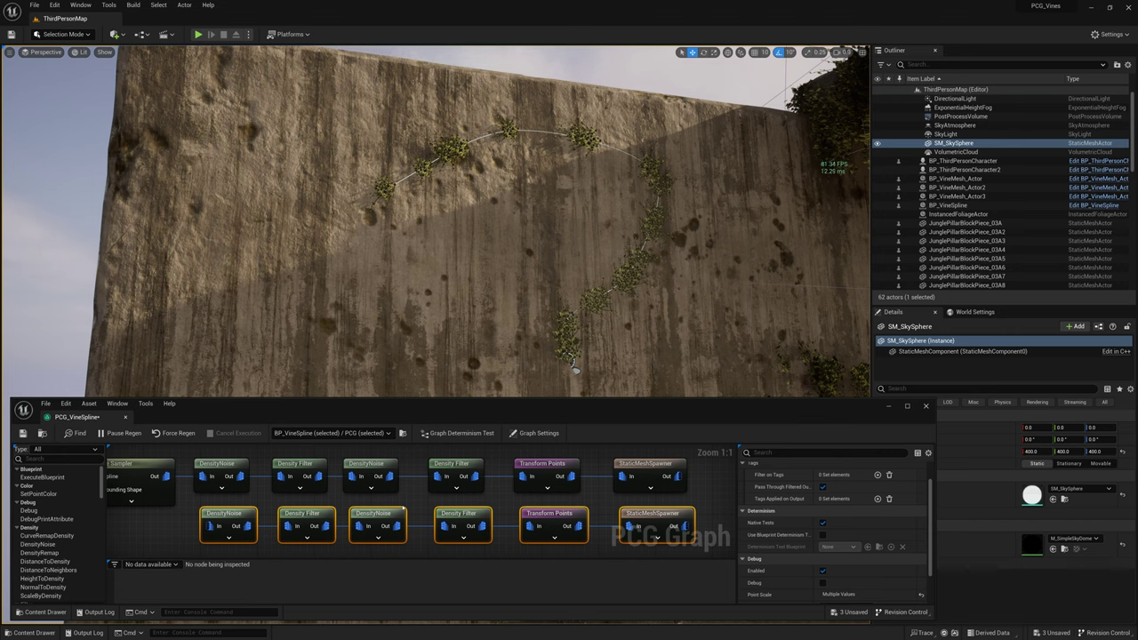
# Feed the copied chain from Spline Sampler with its StaticMeshSpawner disconnected, and enable debug points on the copied Transform Points
pyautogui.moveTo(445, 302); pyautogui.dragTo(489, 311, button='right')
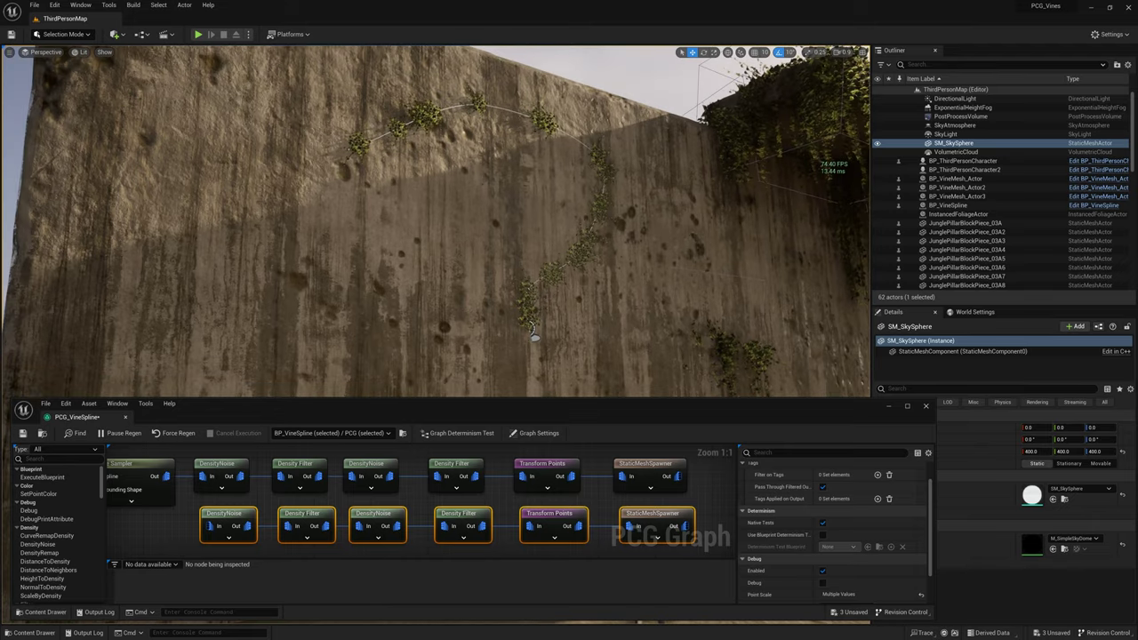
pyautogui.moveTo(405, 381); pyautogui.dragTo(398, 378, button='right')
pyautogui.keyDown('alt'); pyautogui.click(608, 526); pyautogui.keyUp('alt')
pyautogui.moveTo(167, 477); pyautogui.dragTo(208, 525)
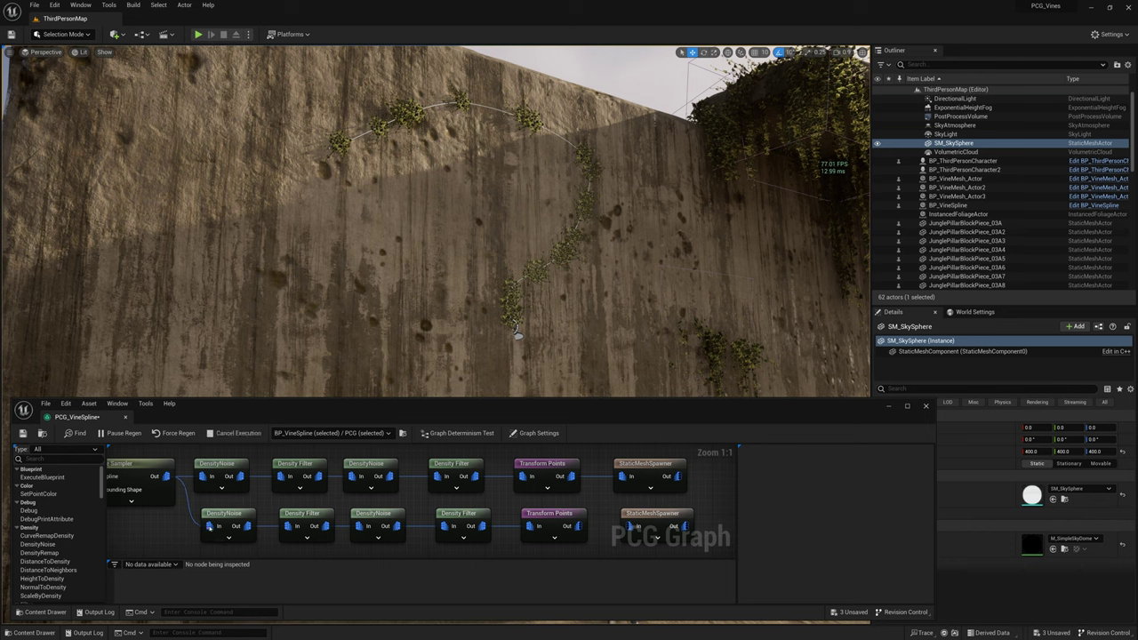
pyautogui.click(529, 510)
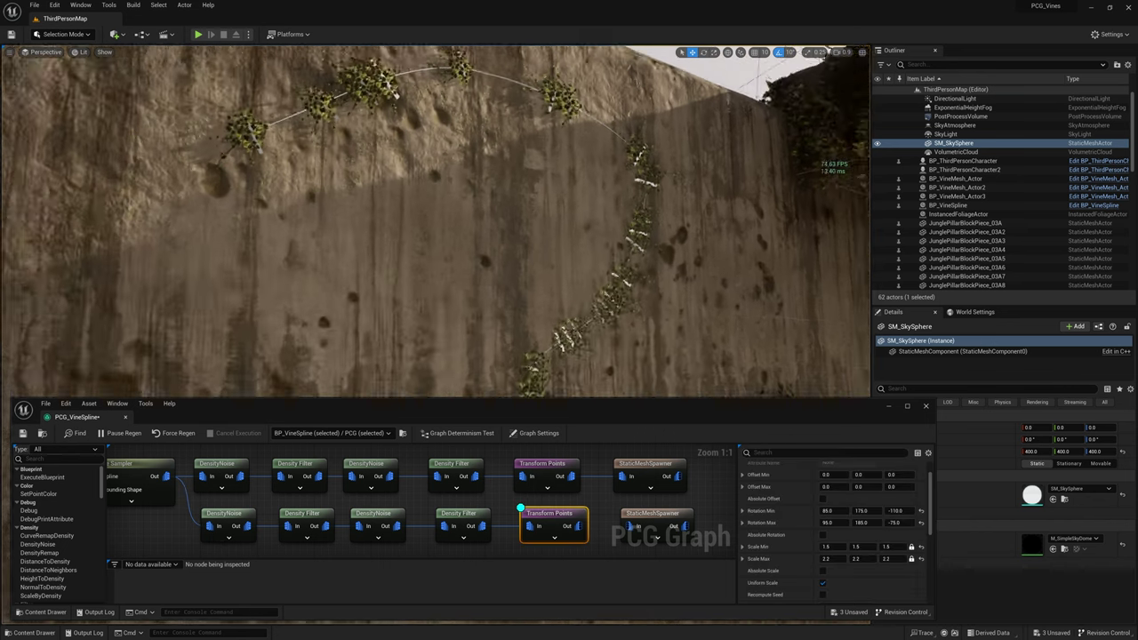
pyautogui.moveTo(544, 294)
pyautogui.mouseDown(button='right')
pyautogui.moveTo(515, 266)
pyautogui.moveTo(541, 298)
pyautogui.mouseUp(button='right')
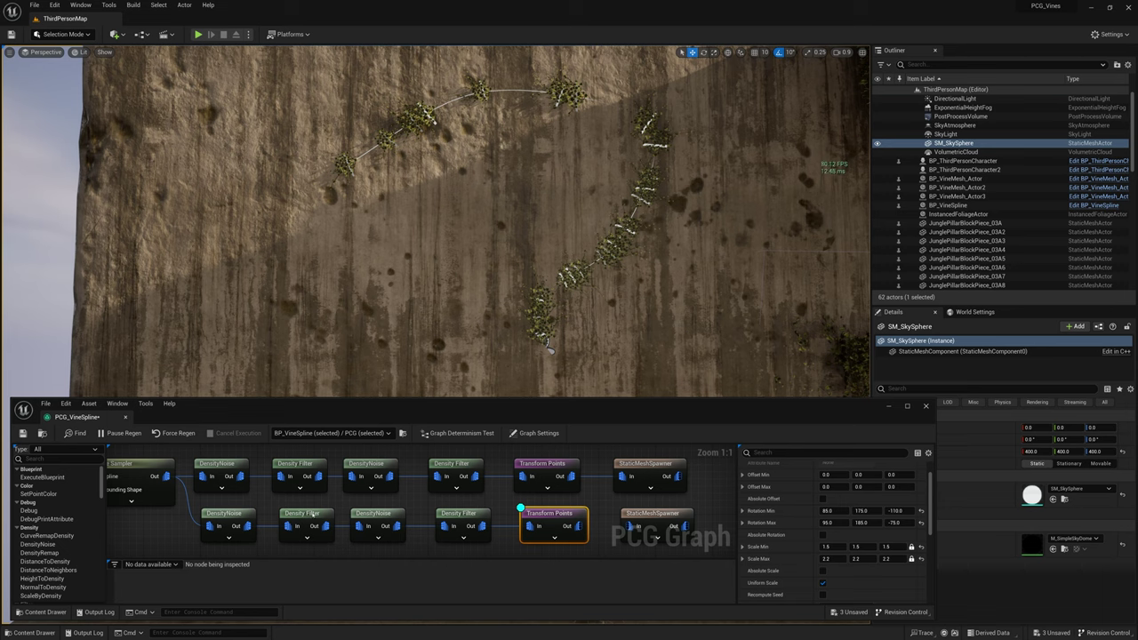
# Change the seed of the copied chain's first DensityNoise and adjust the Lower and Upper Bounds of the Density Filter after it
pyautogui.click(243, 513)
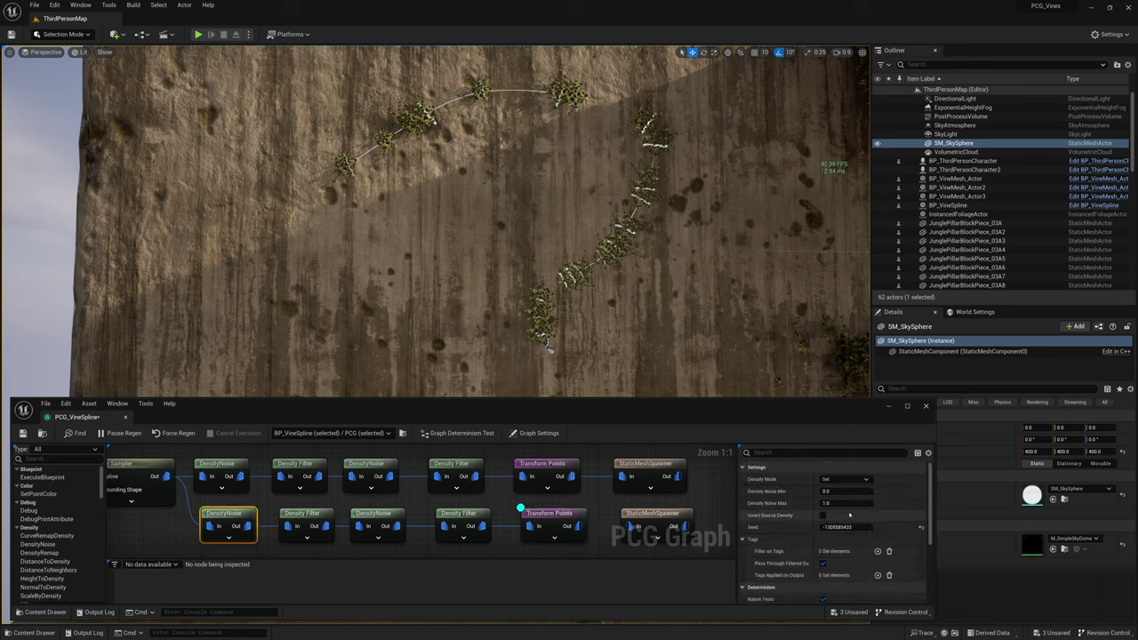
pyautogui.moveTo(849, 527); pyautogui.dragTo(842, 528)
pyautogui.click(305, 519)
pyautogui.moveTo(845, 479); pyautogui.dragTo(832, 491)
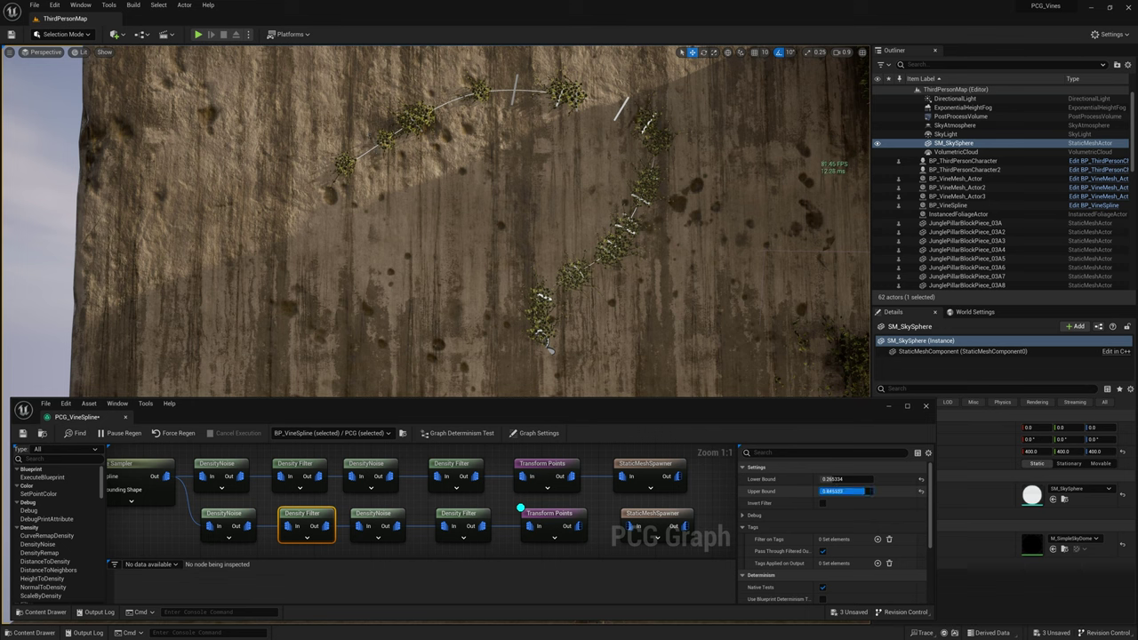
# Enlarge the PCG graph editor window so both node chains fit with space below them
pyautogui.moveTo(180, 494); pyautogui.dragTo(215, 488, button='right')
pyautogui.click(230, 504)
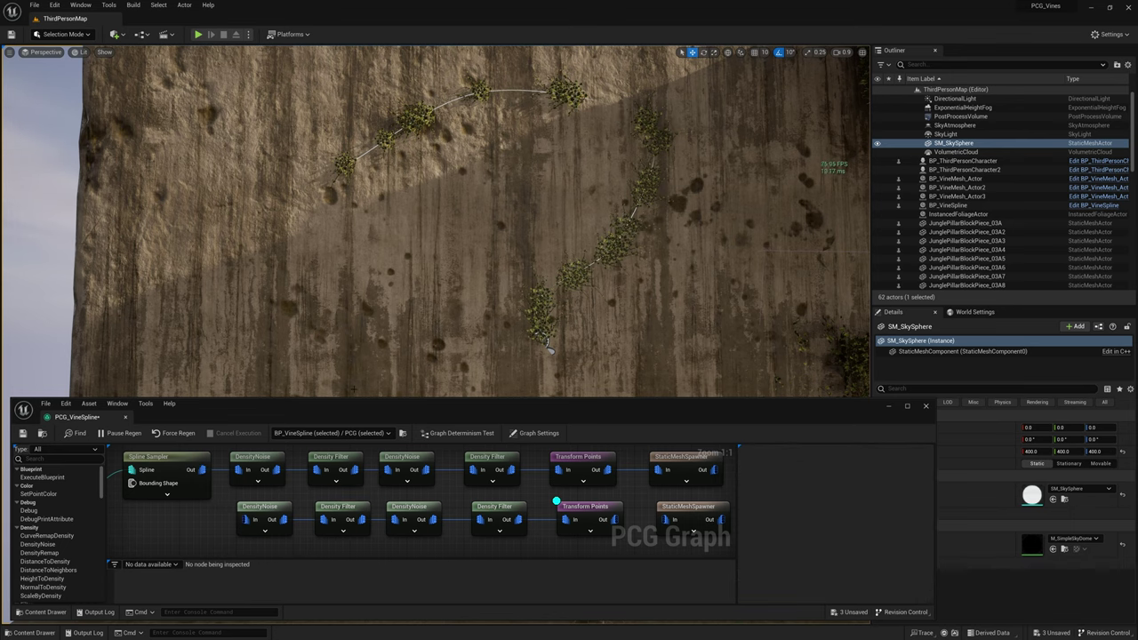
pyautogui.moveTo(354, 398); pyautogui.dragTo(363, 346)
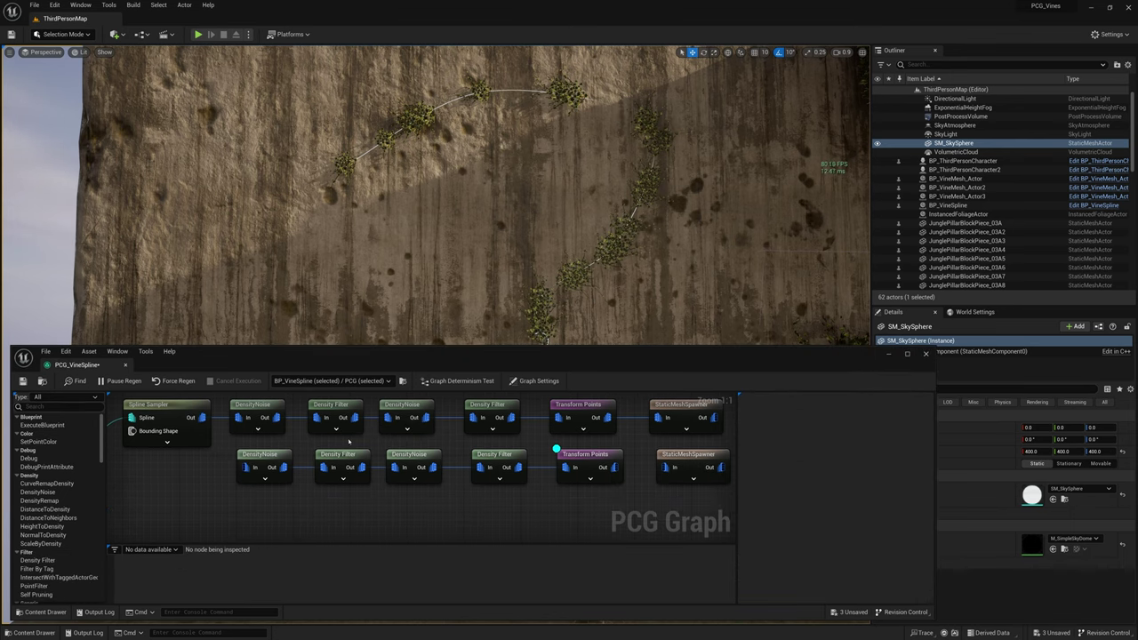
pyautogui.scroll(-1, 348, 441)
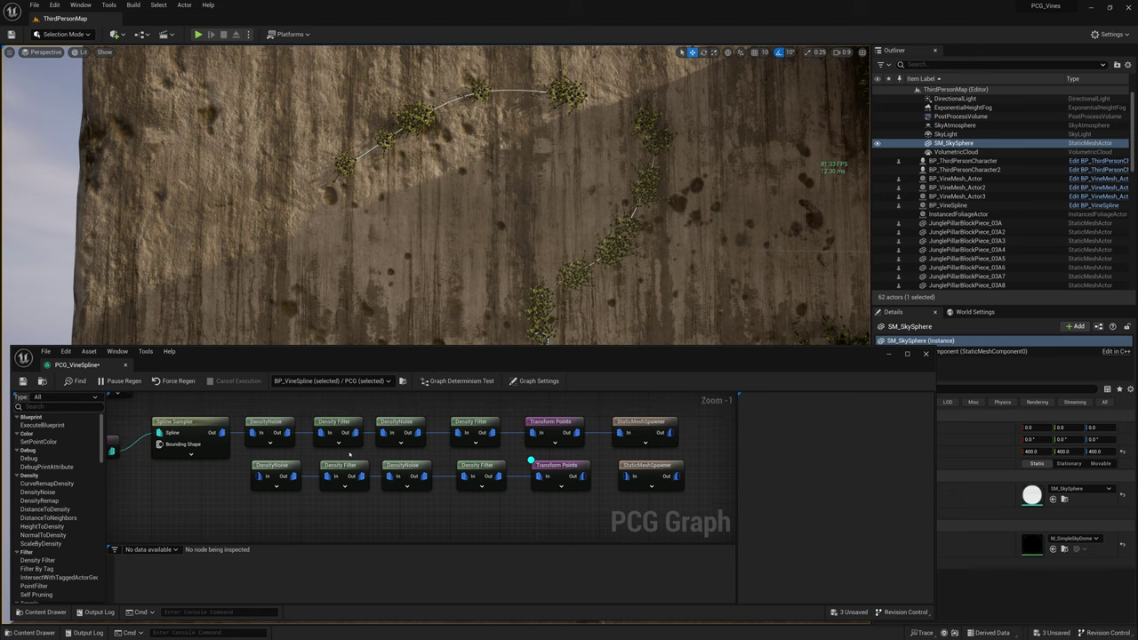
# Duplicate the Spline Sampler below the original and wire it from Get Spline Data into the second row's first DensityNoise
pyautogui.scroll(1, 350, 455)
pyautogui.scroll(-1, 349, 455)
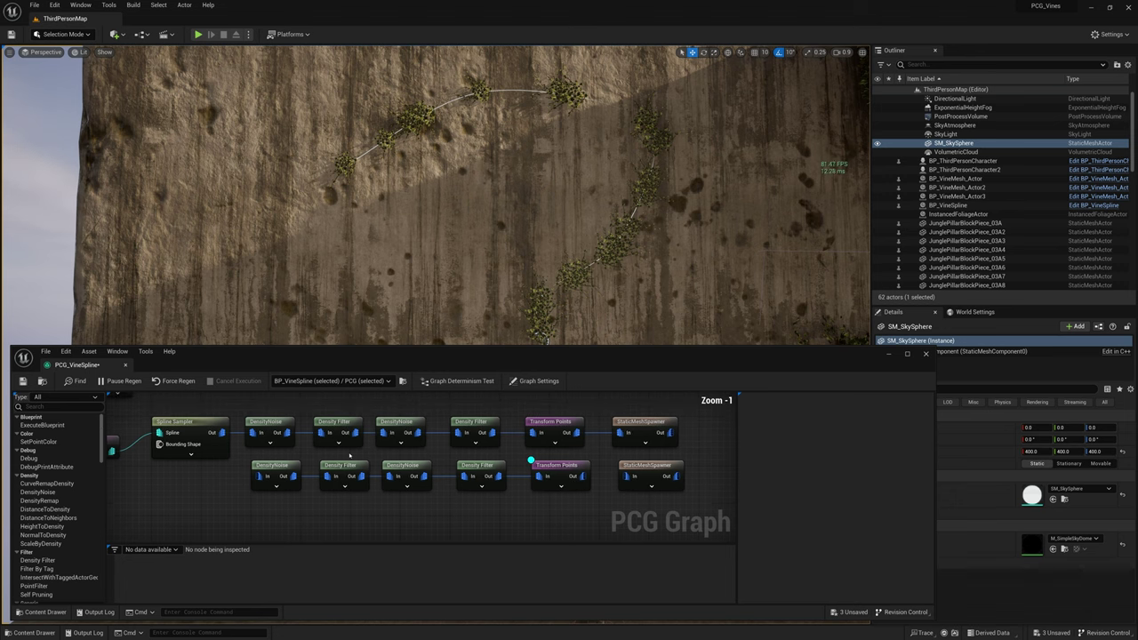
pyautogui.click(184, 422)
pyautogui.hotkey('ctrl', 'd')
pyautogui.moveTo(224, 439); pyautogui.dragTo(167, 475)
pyautogui.moveTo(112, 451); pyautogui.dragTo(267, 477)
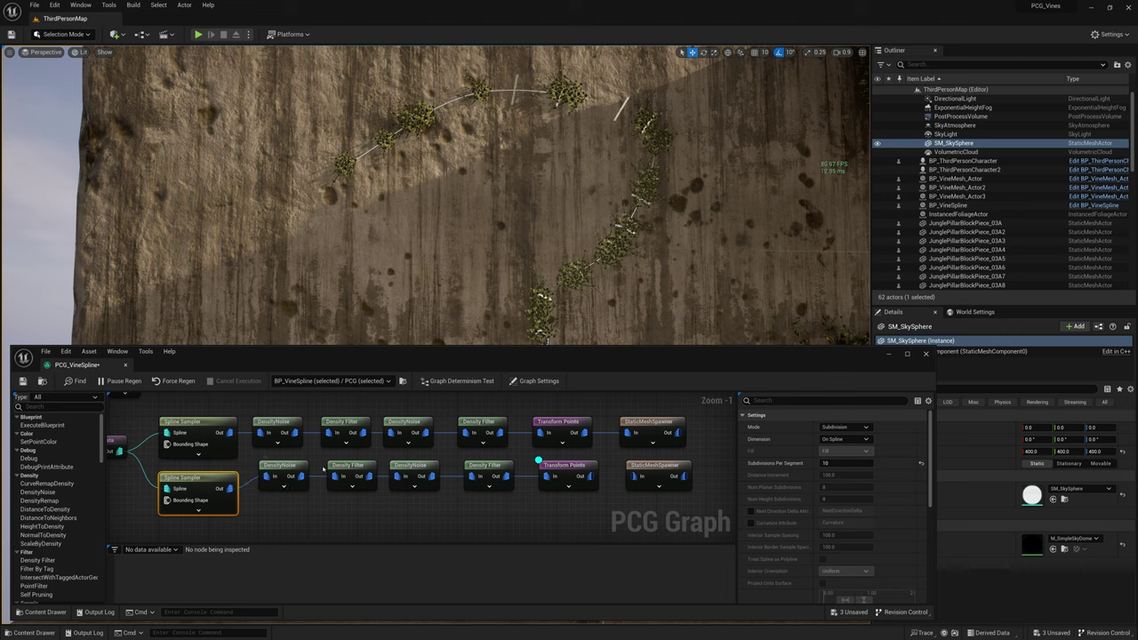
# Set Subdivisions Per Segment of the second row's Spline Sampler to 20
pyautogui.doubleClick(186, 479)
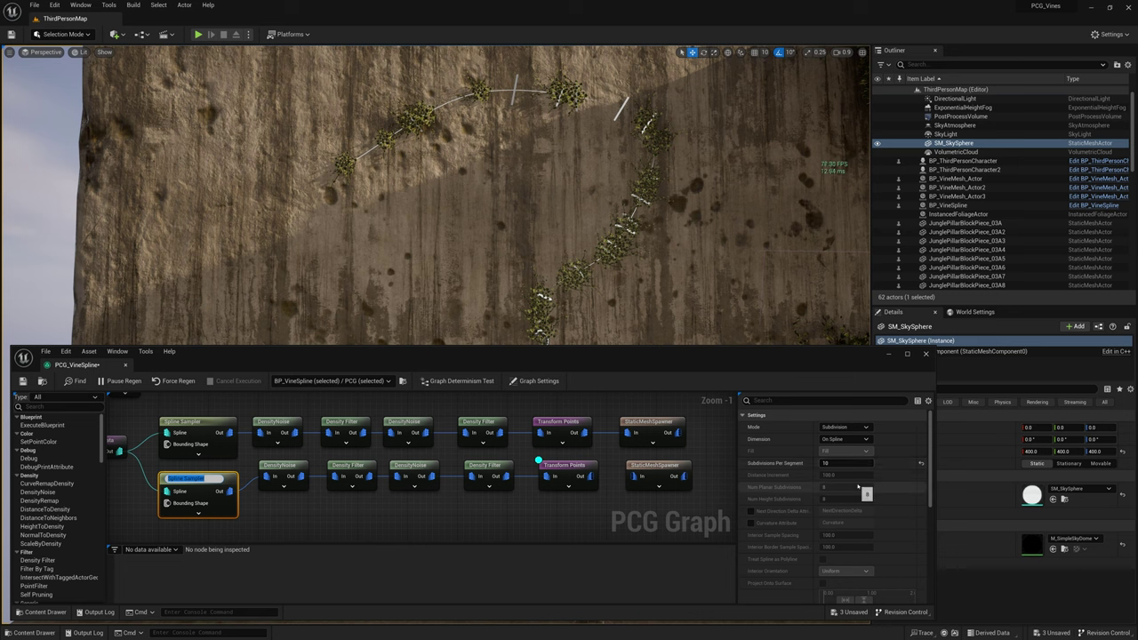
pyautogui.click(836, 464)
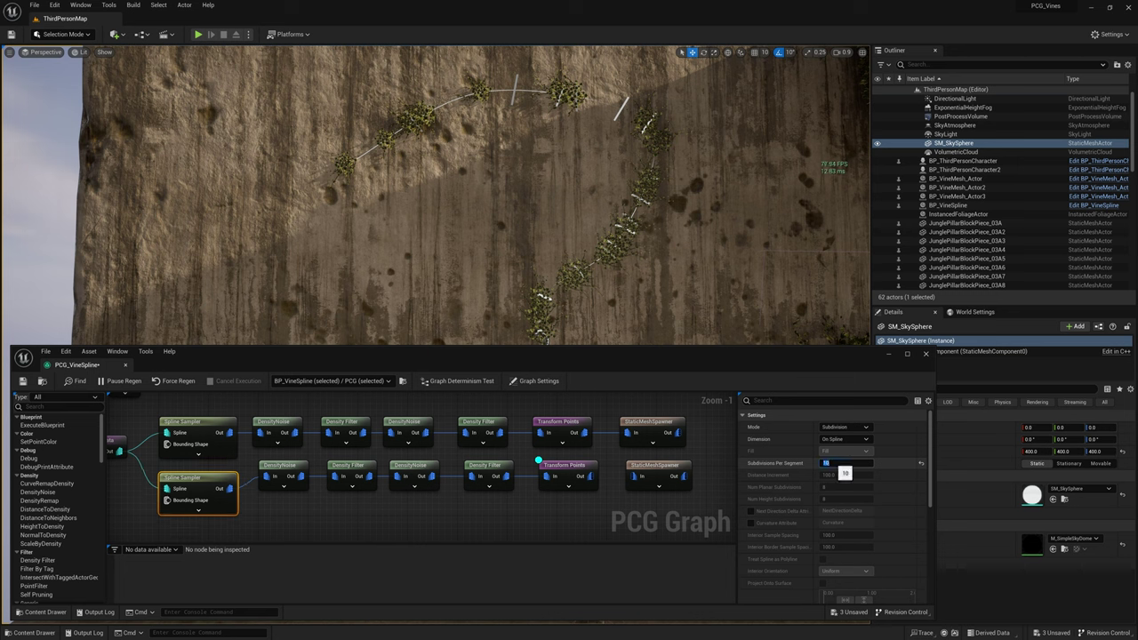
pyautogui.write('20')
pyautogui.press('Return')
# Change the seeds of the second row's DensityNoise nodes and the Lower Bounds of its Density Filters, setting the second filter's to 0.425334
pyautogui.moveTo(283, 471); pyautogui.dragTo(282, 476)
pyautogui.moveTo(837, 476); pyautogui.dragTo(856, 475)
pyautogui.click(351, 468)
pyautogui.moveTo(833, 428); pyautogui.dragTo(826, 428)
pyautogui.click(408, 464)
pyautogui.moveTo(848, 476); pyautogui.dragTo(834, 476)
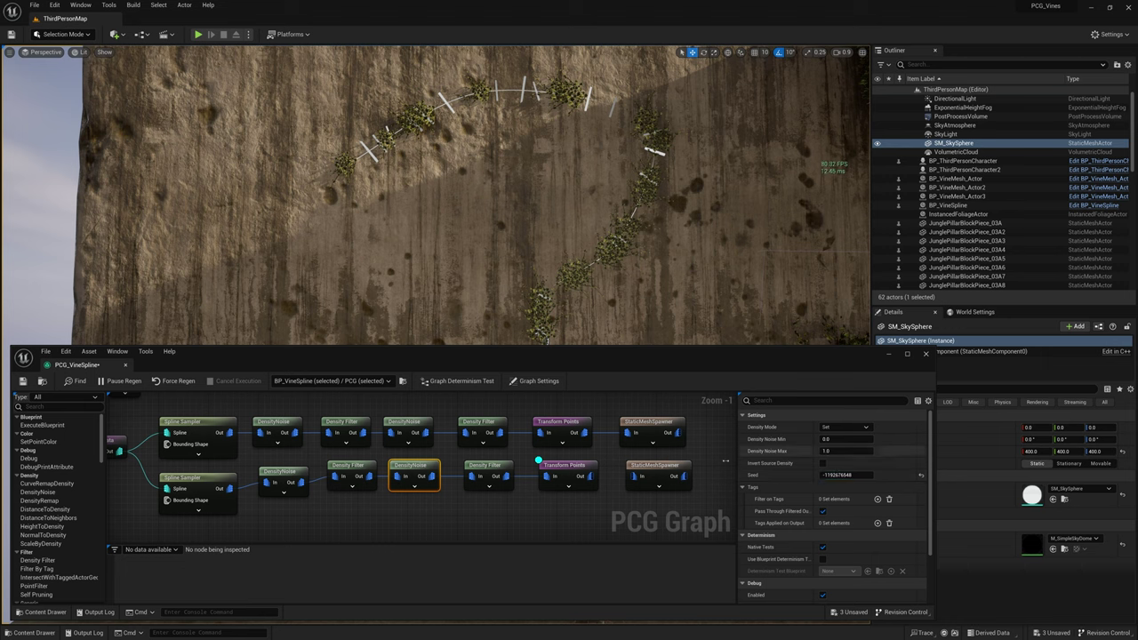
pyautogui.click(501, 467)
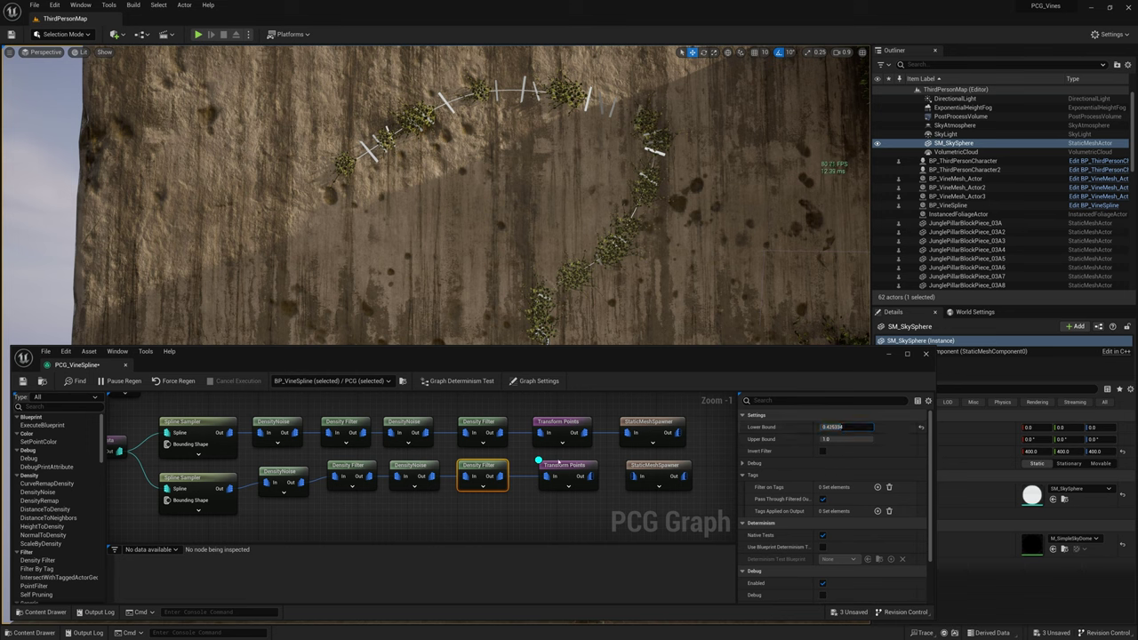
# Set the mesh entry of the second row's StaticMeshSpawner to the S_English_Ivy_rkEit_Var8 ivy mesh
pyautogui.click(658, 466)
pyautogui.scroll(-3, 836, 485)
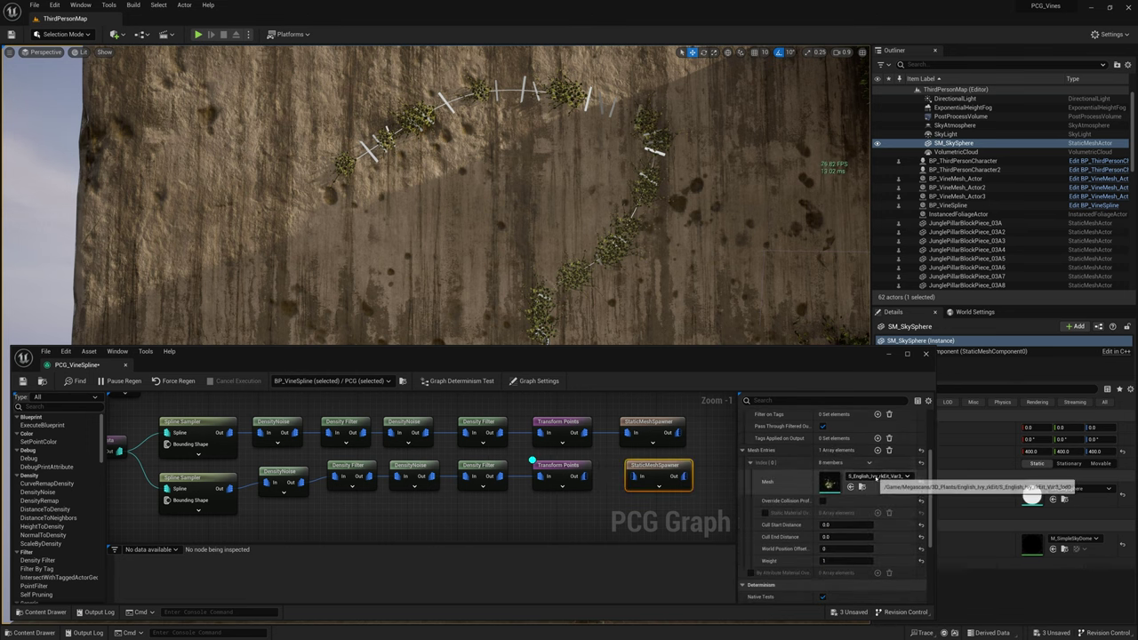
pyautogui.click(878, 476)
pyautogui.scroll(-3, 921, 411)
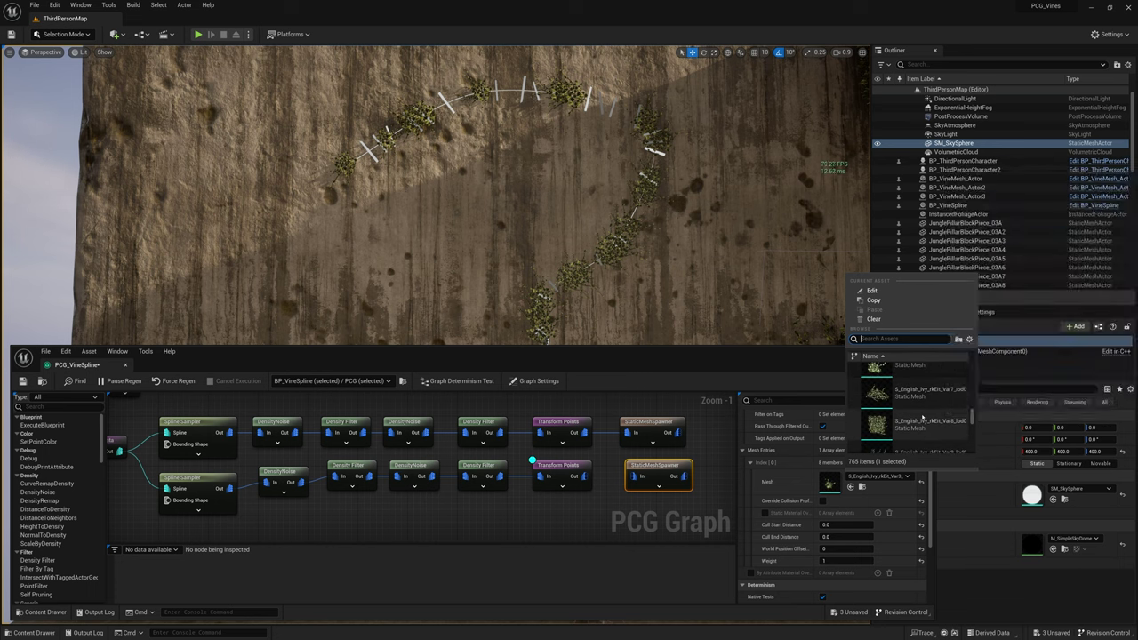
pyautogui.click(915, 423)
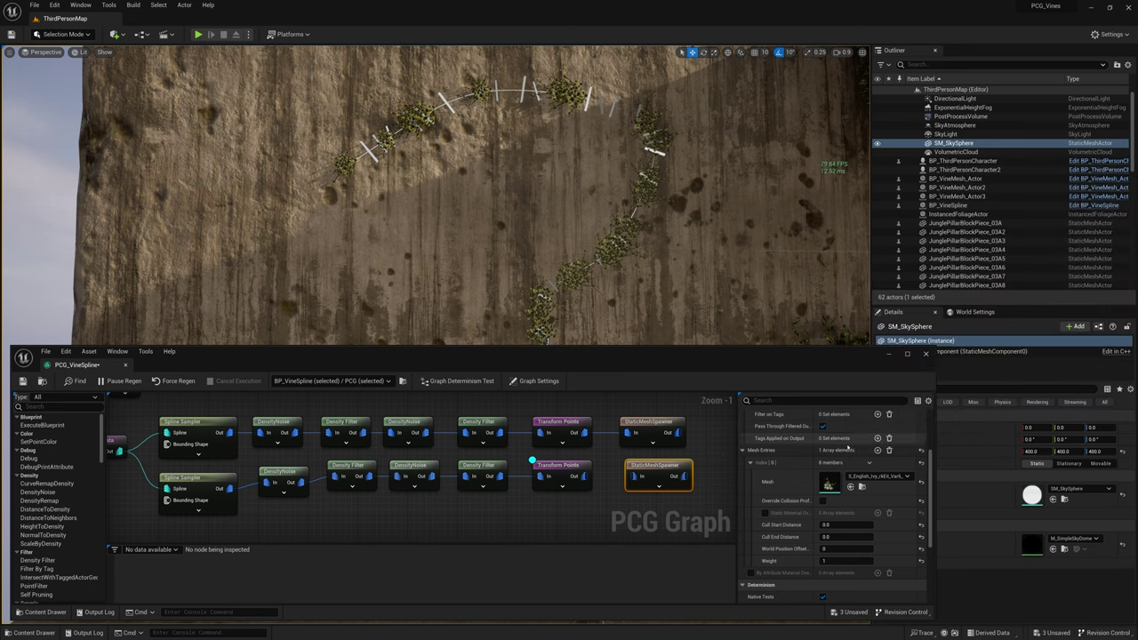
# Connect the second row's Transform Points to its StaticMeshSpawner with debug off, and disconnect the first row's spawner
pyautogui.click(569, 471)
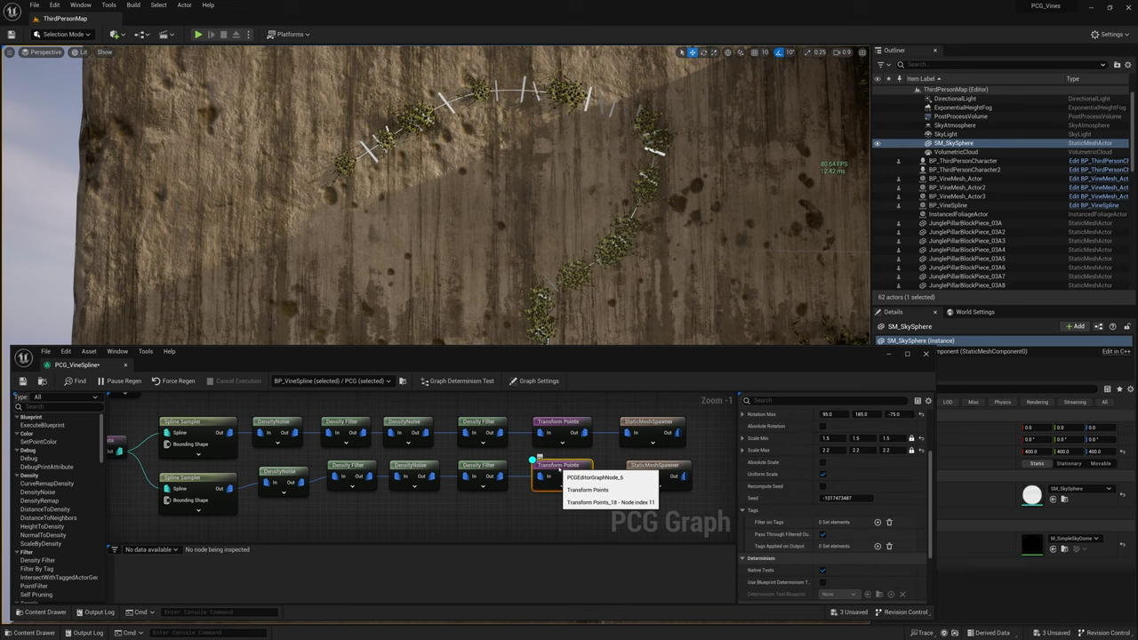
pyautogui.moveTo(638, 480); pyautogui.dragTo(637, 479)
pyautogui.moveTo(605, 284); pyautogui.dragTo(658, 143, button='right')
pyautogui.scroll(-3, 613, 205)
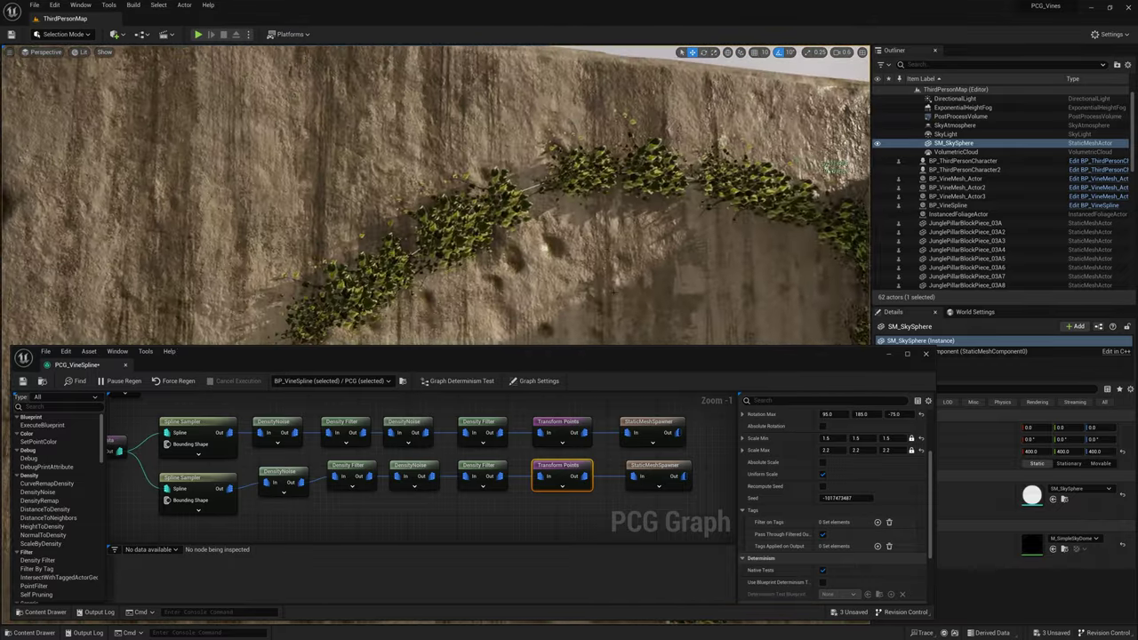
pyautogui.click(608, 435)
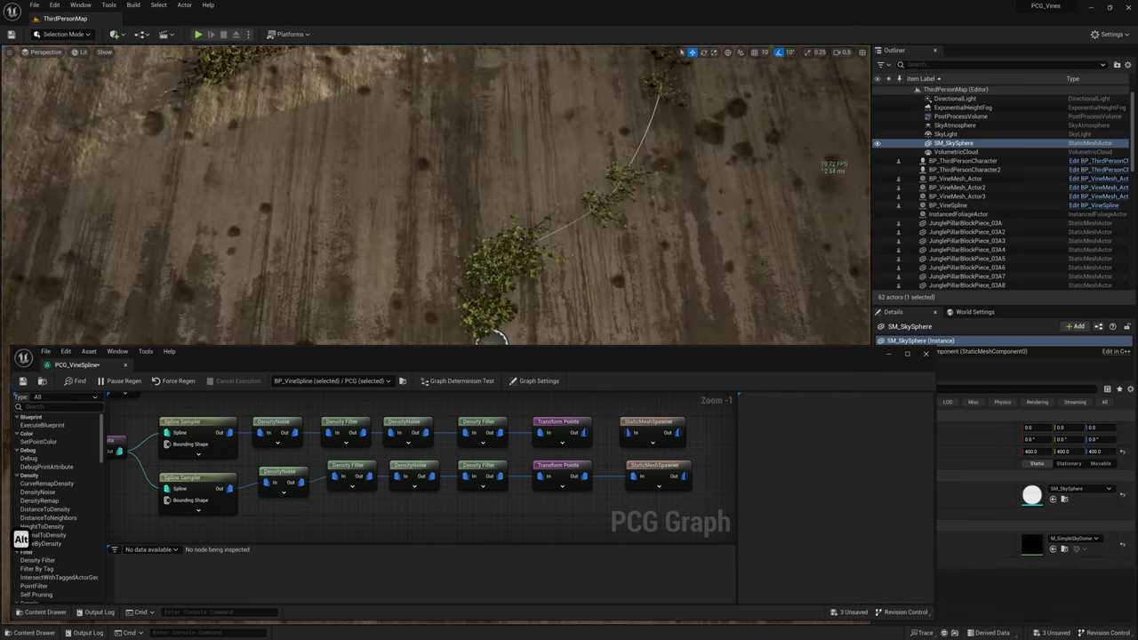
# Set the second row's Transform Points to a uniform Scale Min of 1.7 and Scale Max of 2.5
pyautogui.click(561, 471)
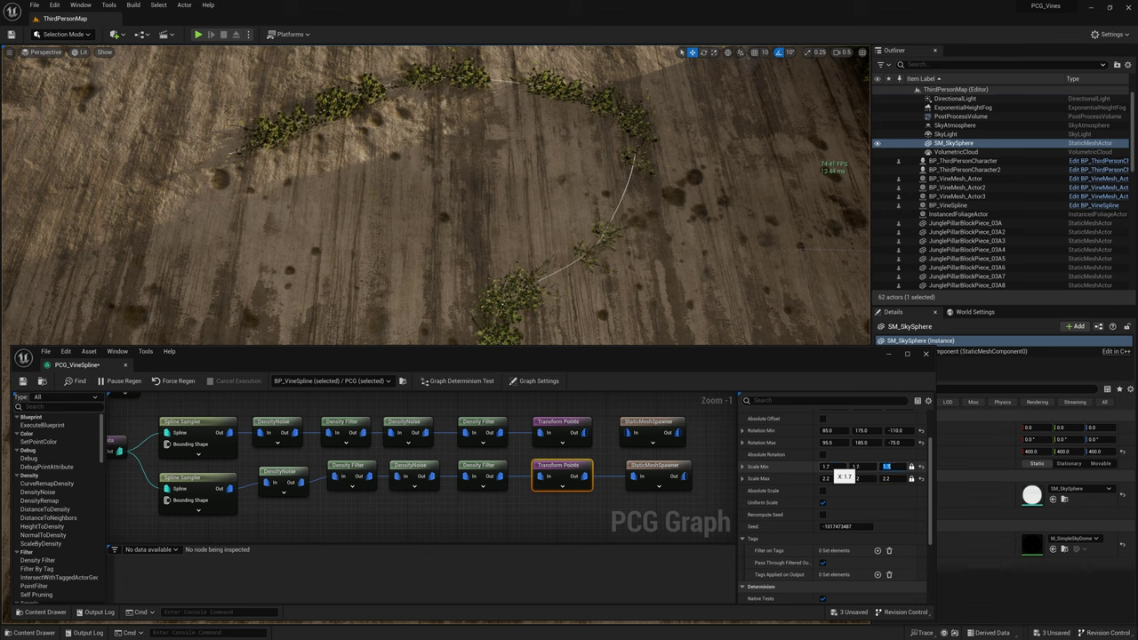
pyautogui.press('Return')
pyautogui.moveTo(622, 240); pyautogui.dragTo(604, 258, button='right')
pyautogui.press('s')
pyautogui.scroll(2, 614, 257)
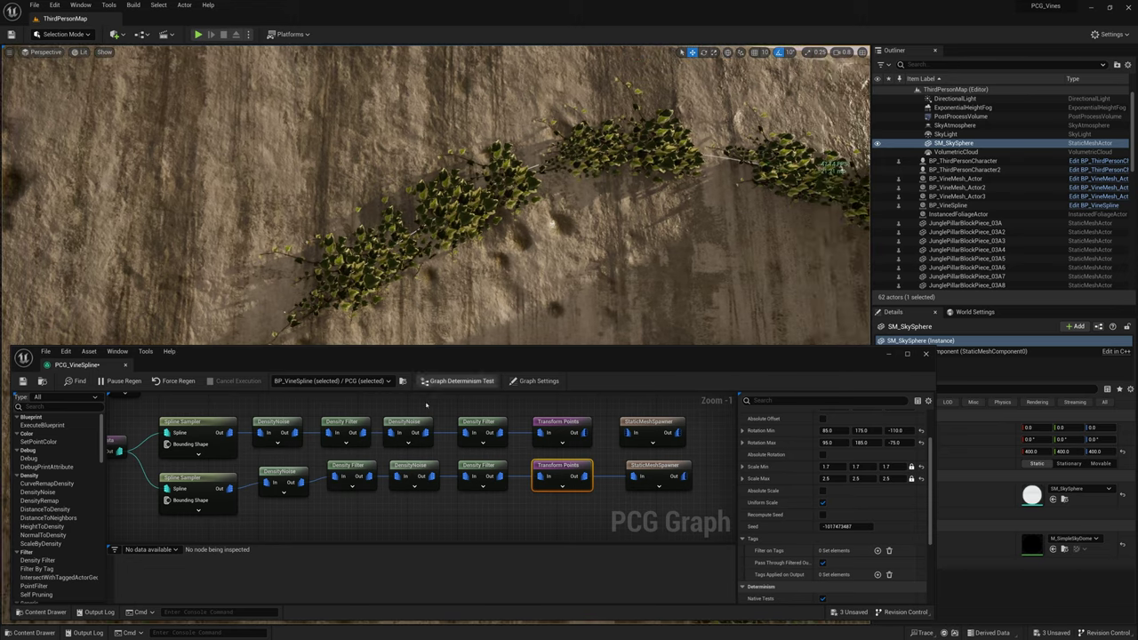
# Lower the Upper Bound of the second row's last Density Filter to about 0.845
pyautogui.click(477, 467)
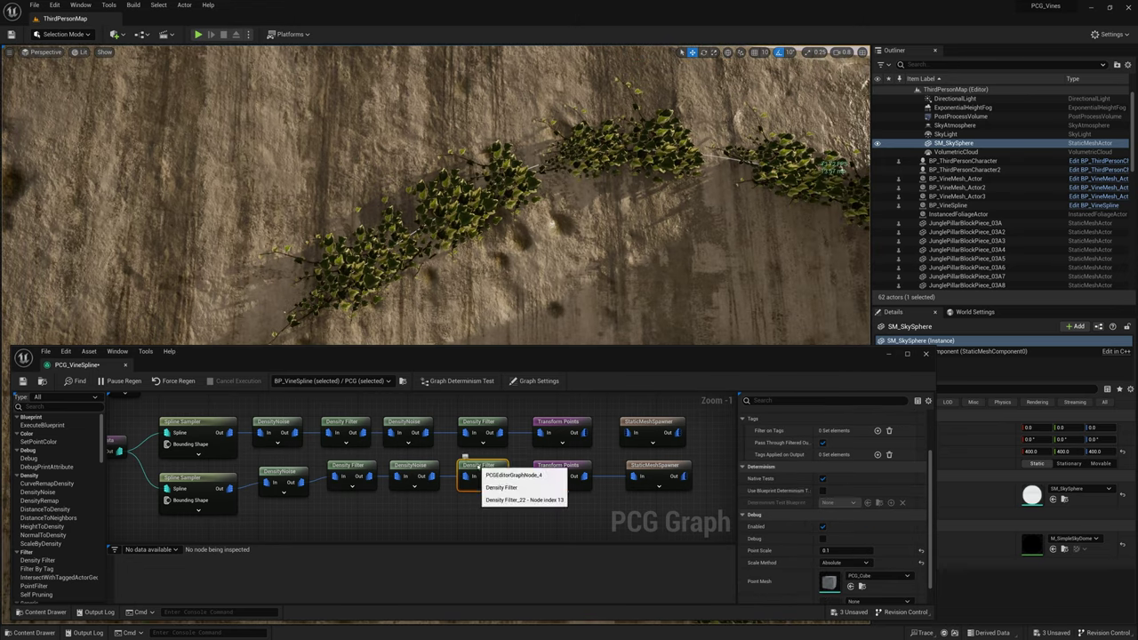
pyautogui.scroll(3, 827, 455)
pyautogui.moveTo(849, 439); pyautogui.dragTo(840, 440)
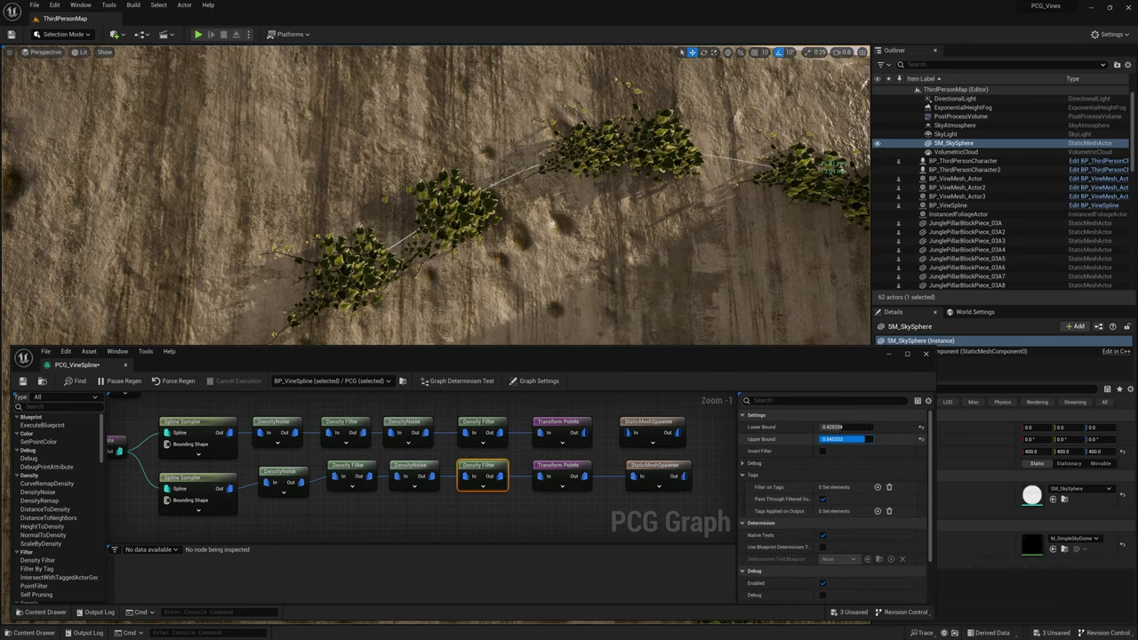
pyautogui.moveTo(676, 258); pyautogui.dragTo(643, 246, button='right')
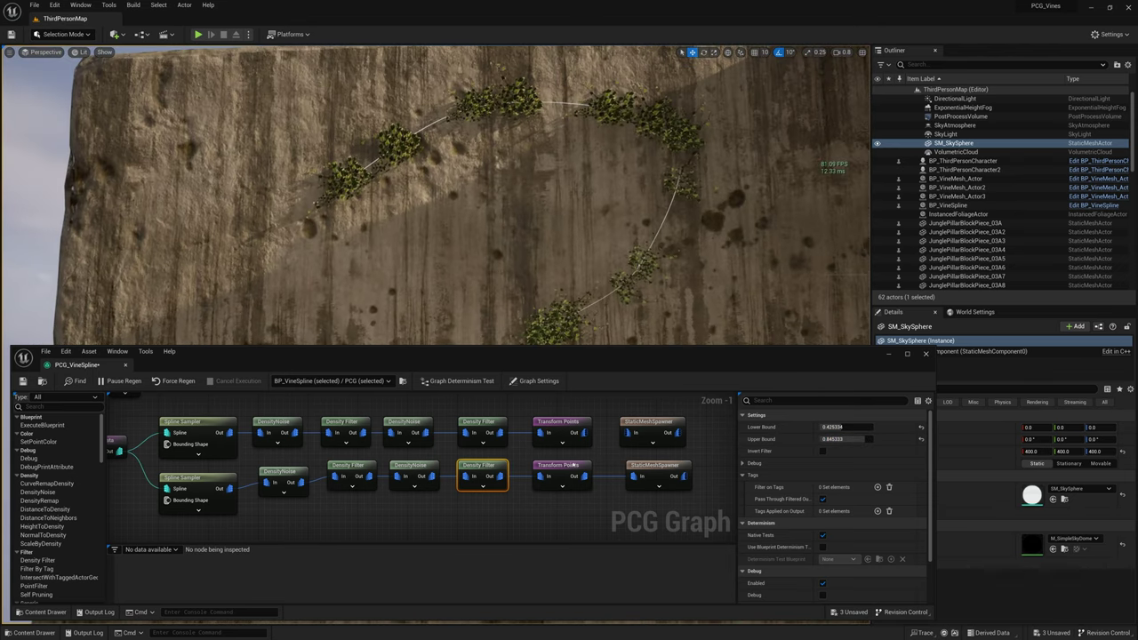
# Widen the second row's Transform Points Z rotation to a minimum of -120 and a maximum of -60
pyautogui.click(559, 466)
pyautogui.click(657, 470)
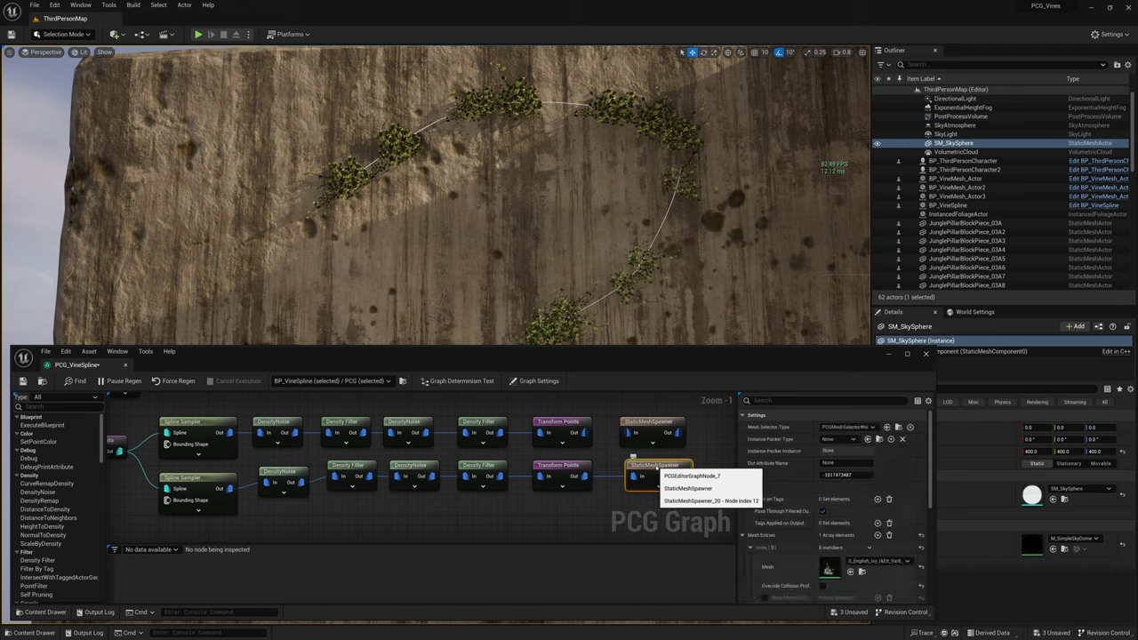
pyautogui.click(558, 472)
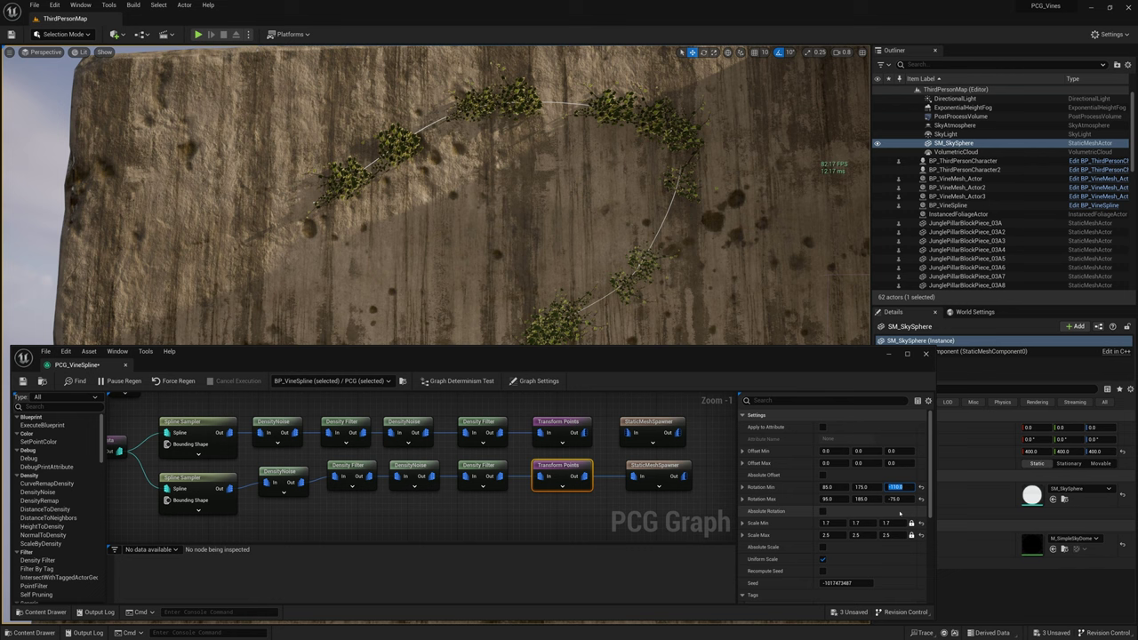
pyautogui.press('Tab')
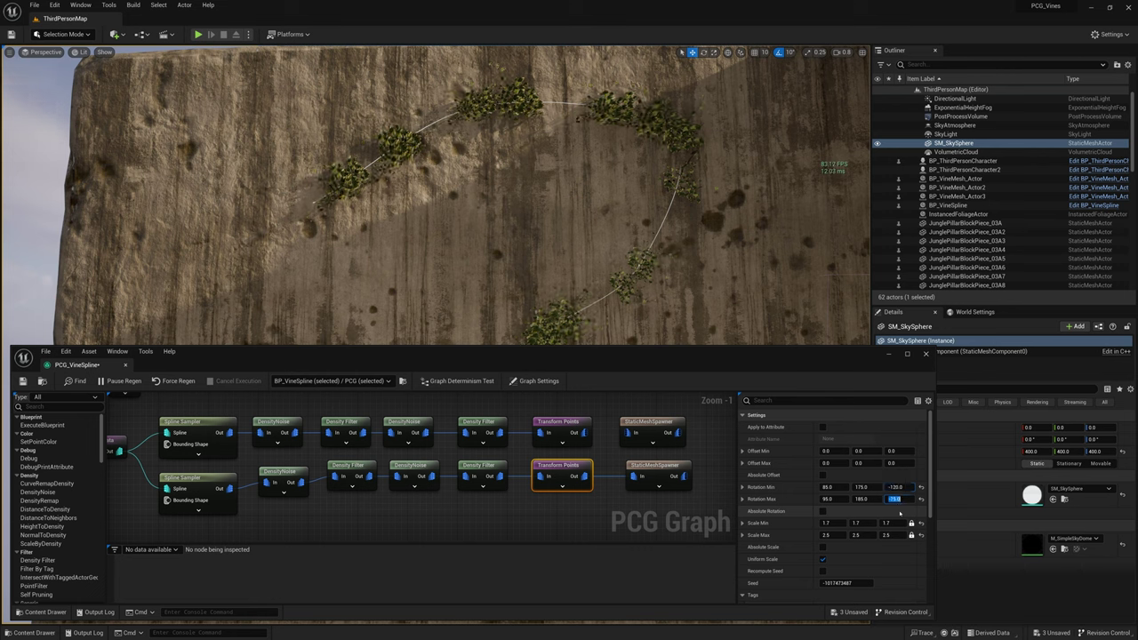
pyautogui.press('Return')
# Reconnect the first row's Transform Points to its StaticMeshSpawner and inspect the combined ivy along the spline
pyautogui.moveTo(623, 231); pyautogui.dragTo(845, 223, button='right')
pyautogui.scroll(-3, 782, 228)
pyautogui.moveTo(132, 325); pyautogui.dragTo(605, 336, button='right')
pyautogui.moveTo(612, 436); pyautogui.dragTo(628, 433)
pyautogui.moveTo(613, 266)
pyautogui.mouseDown(button='right')
pyautogui.moveTo(649, 311)
pyautogui.moveTo(622, 276)
pyautogui.mouseUp(button='right')
# Duplicate the whole second row of nodes and place the copy below it as a third row
pyautogui.moveTo(620, 503); pyautogui.dragTo(226, 485)
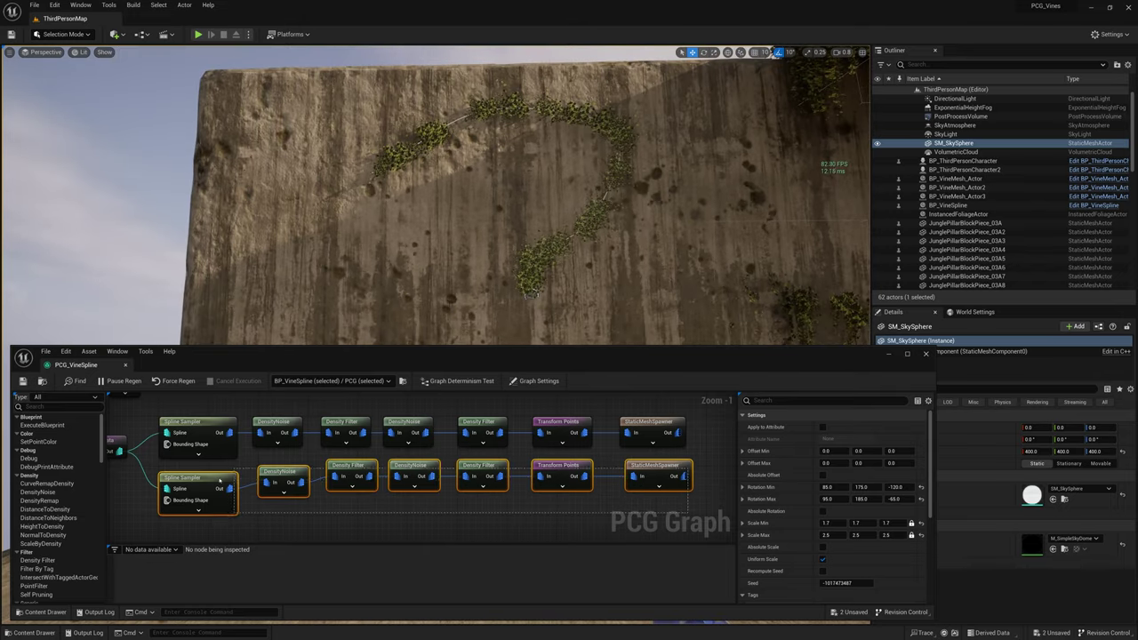
pyautogui.moveTo(410, 347); pyautogui.dragTo(410, 277)
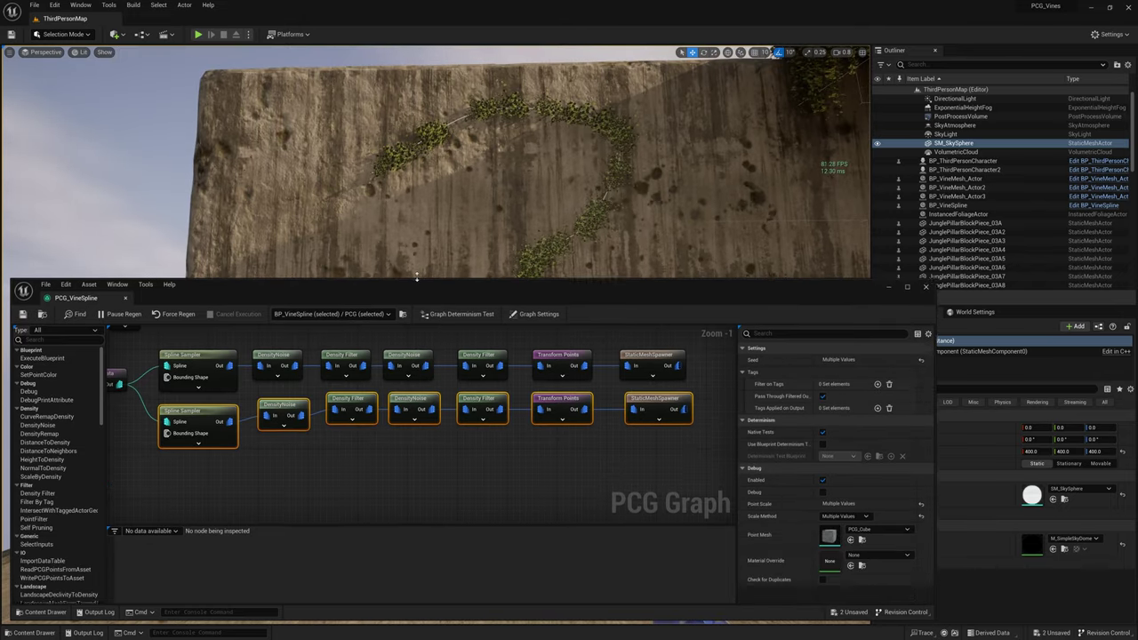
pyautogui.hotkey('ctrl', 'd')
pyautogui.moveTo(274, 417); pyautogui.dragTo(272, 471)
# Disconnect the third row's StaticMeshSpawner from Transform Points and feed the row's Spline Sampler from Get Spline Data
pyautogui.moveTo(176, 403); pyautogui.dragTo(265, 391, button='right')
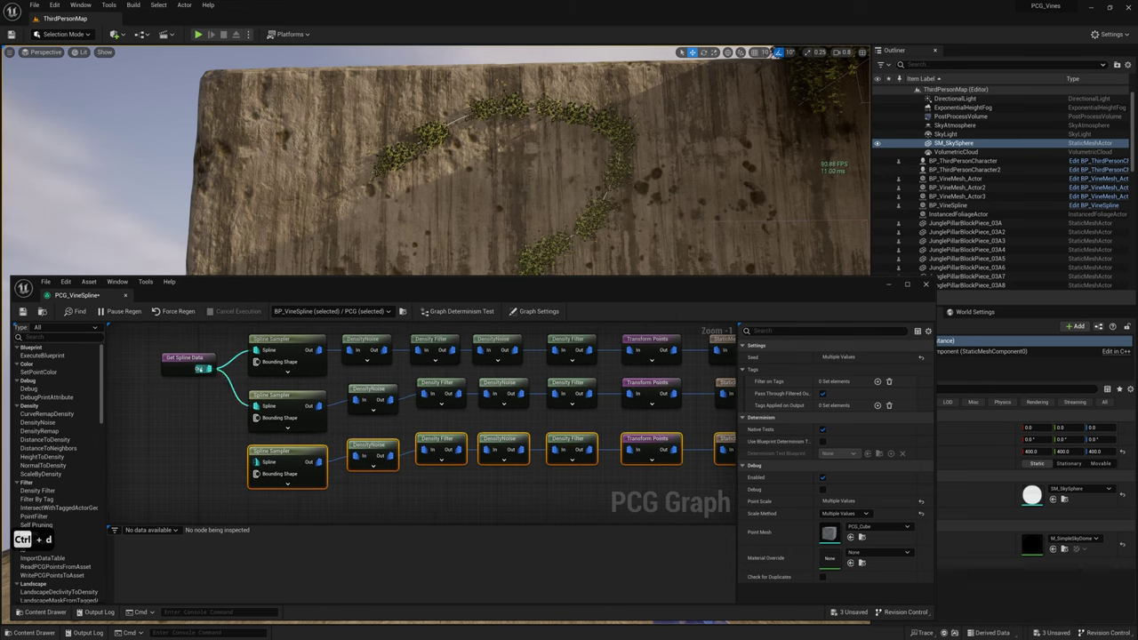
pyautogui.moveTo(539, 466); pyautogui.dragTo(481, 463, button='right')
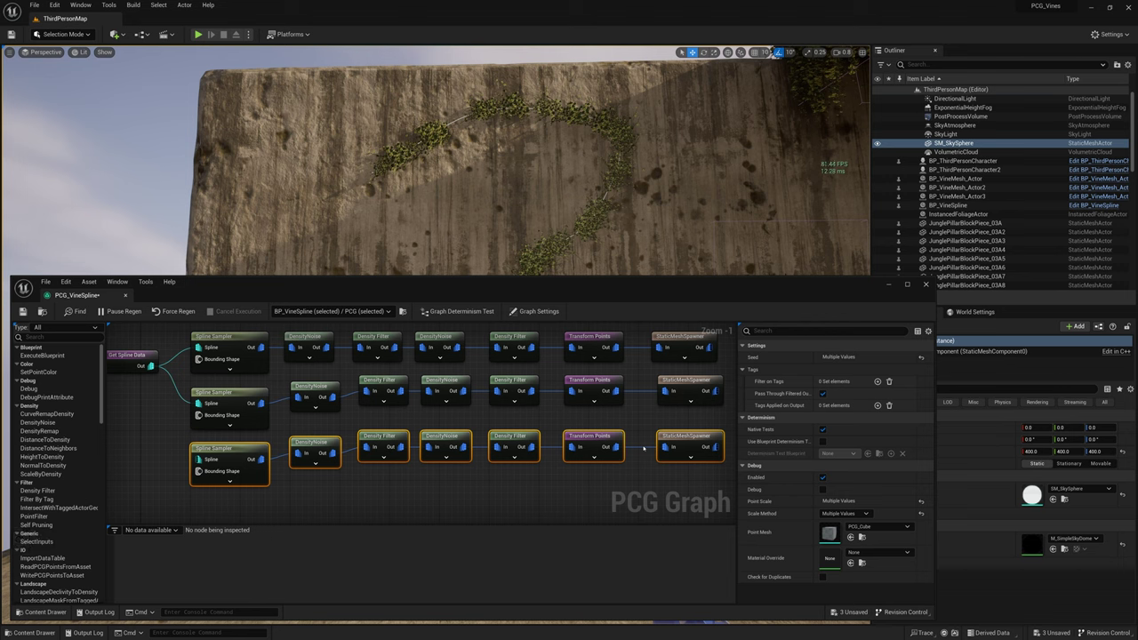
pyautogui.click(624, 453)
pyautogui.moveTo(152, 365); pyautogui.dragTo(203, 461)
# Turn on debug display for the third row's Transform Points and frame the spline on the wall
pyautogui.click(606, 436)
pyautogui.press('d')
pyautogui.moveTo(521, 227); pyautogui.dragTo(520, 262, button='right')
pyautogui.keyDown('alt'); pyautogui.moveTo(520, 236); pyautogui.dragTo(592, 231); pyautogui.keyUp('alt')
pyautogui.moveTo(524, 275); pyautogui.dragTo(524, 339)
# Adjust the Lower Bound of the third row's last Density Filter and the Subdivisions Per Segment of its Spline Sampler
pyautogui.click(515, 502)
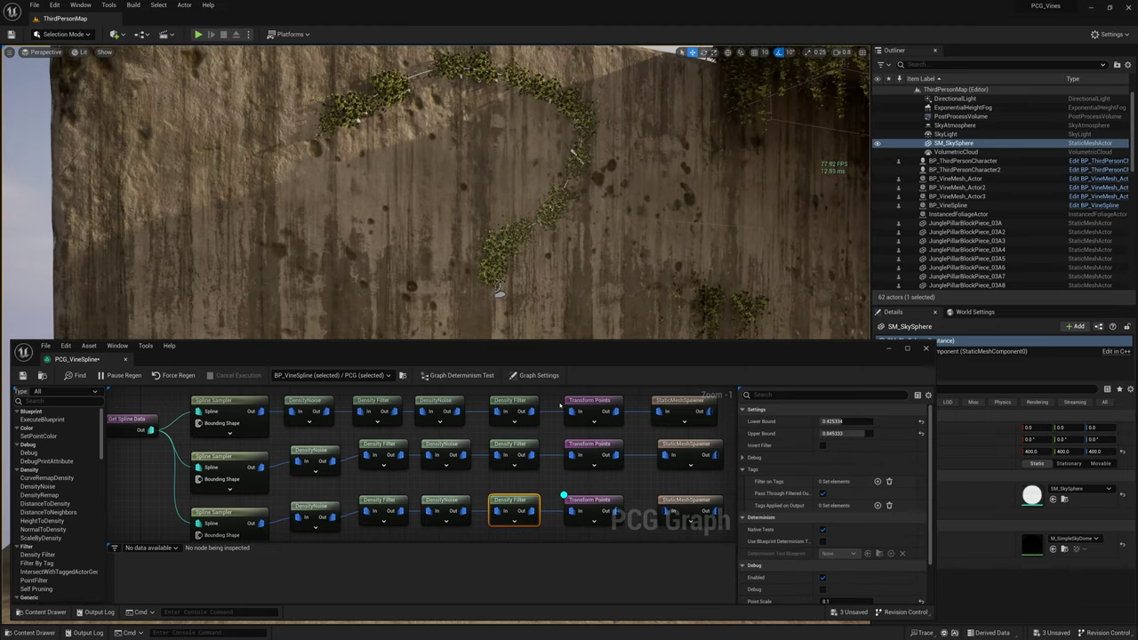
pyautogui.moveTo(844, 422); pyautogui.dragTo(838, 421)
pyautogui.click(227, 513)
pyautogui.click(846, 458)
pyautogui.keyDown('alt'); pyautogui.moveTo(512, 235); pyautogui.dragTo(489, 205); pyautogui.keyUp('alt')
pyautogui.click(444, 502)
pyautogui.moveTo(845, 469); pyautogui.dragTo(841, 470)
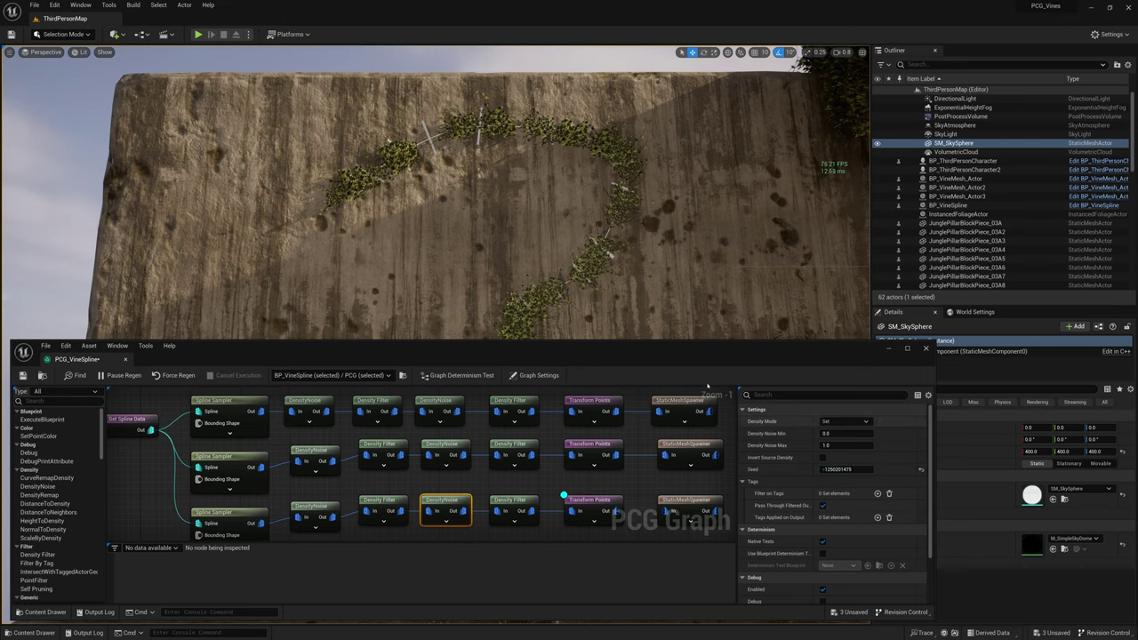
pyautogui.moveTo(662, 280); pyautogui.dragTo(656, 312, button='right')
# Set the mesh entry of the third row's StaticMeshSpawner to the S_English_Ivy_rkEit_Var1 ivy mesh
pyautogui.click(676, 507)
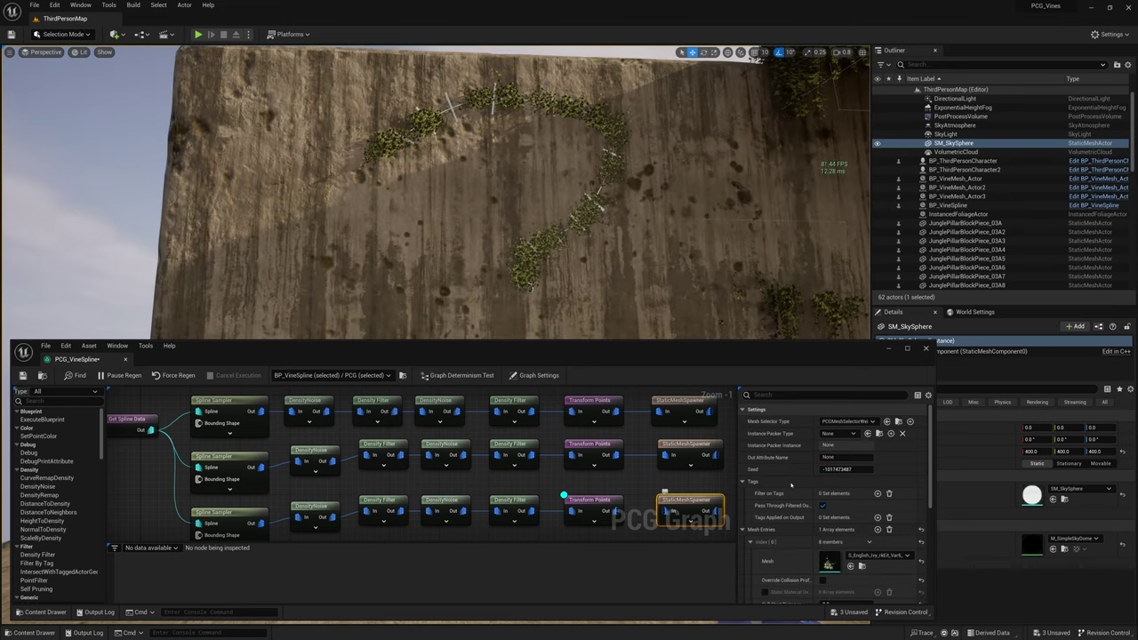
pyautogui.click(890, 555)
pyautogui.scroll(4, 908, 514)
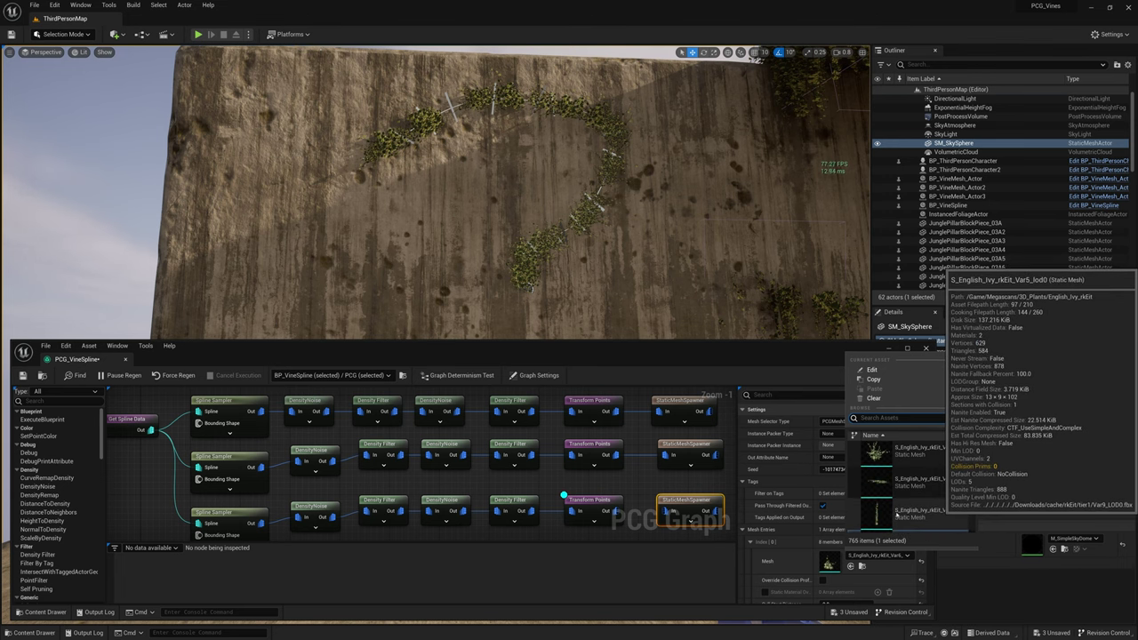
pyautogui.click(896, 513)
pyautogui.click(880, 556)
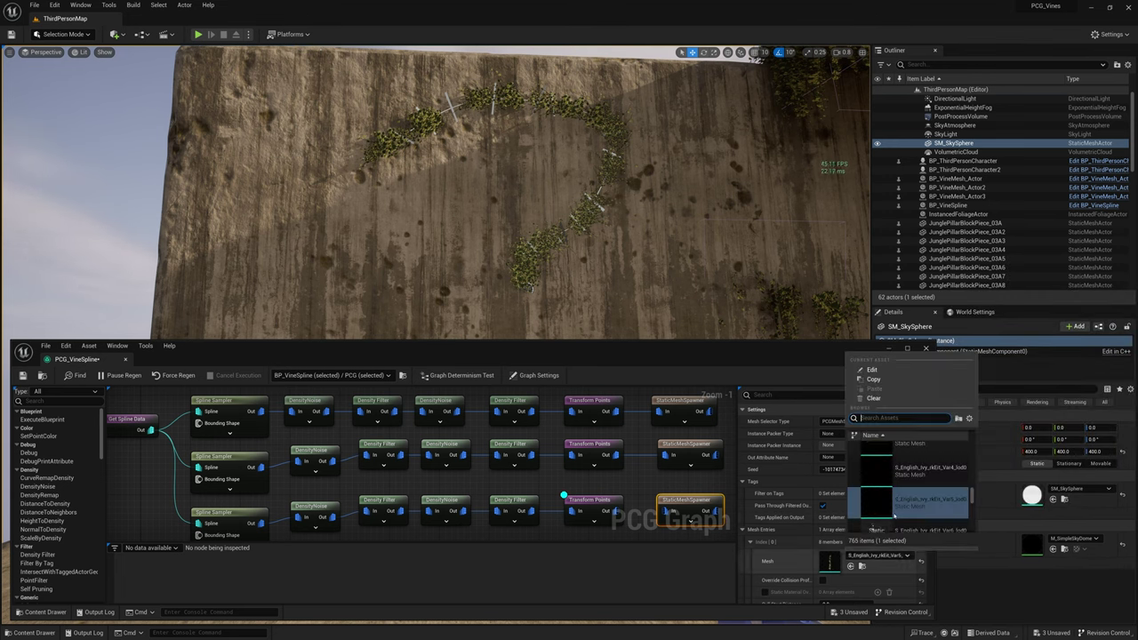
pyautogui.click(903, 449)
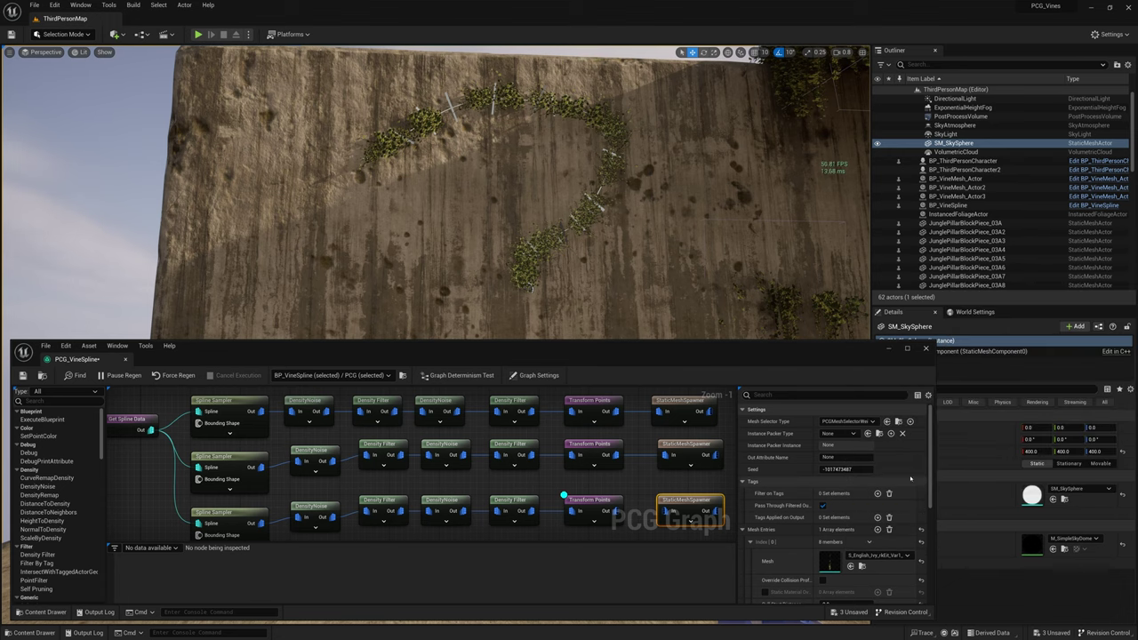
# Connect the third row's Transform Points to its spawner with debug off, and disconnect the other rows' spawners to isolate its ivy
pyautogui.click(574, 500)
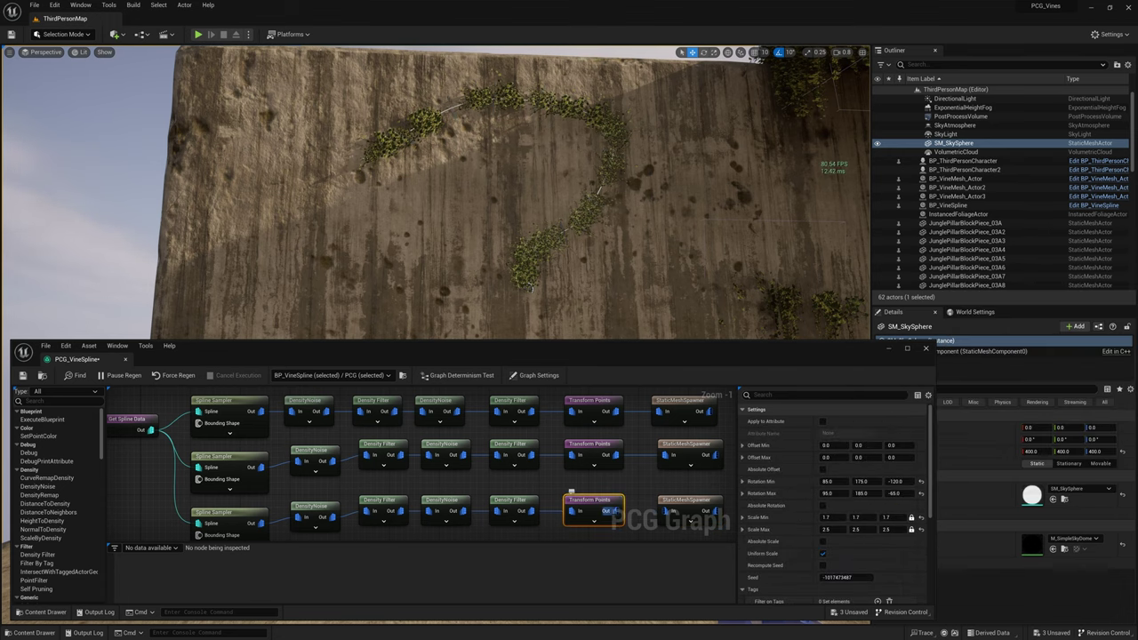
pyautogui.moveTo(569, 231); pyautogui.dragTo(565, 178, button='right')
pyautogui.keyDown('alt'); pyautogui.click(642, 456); pyautogui.keyUp('alt')
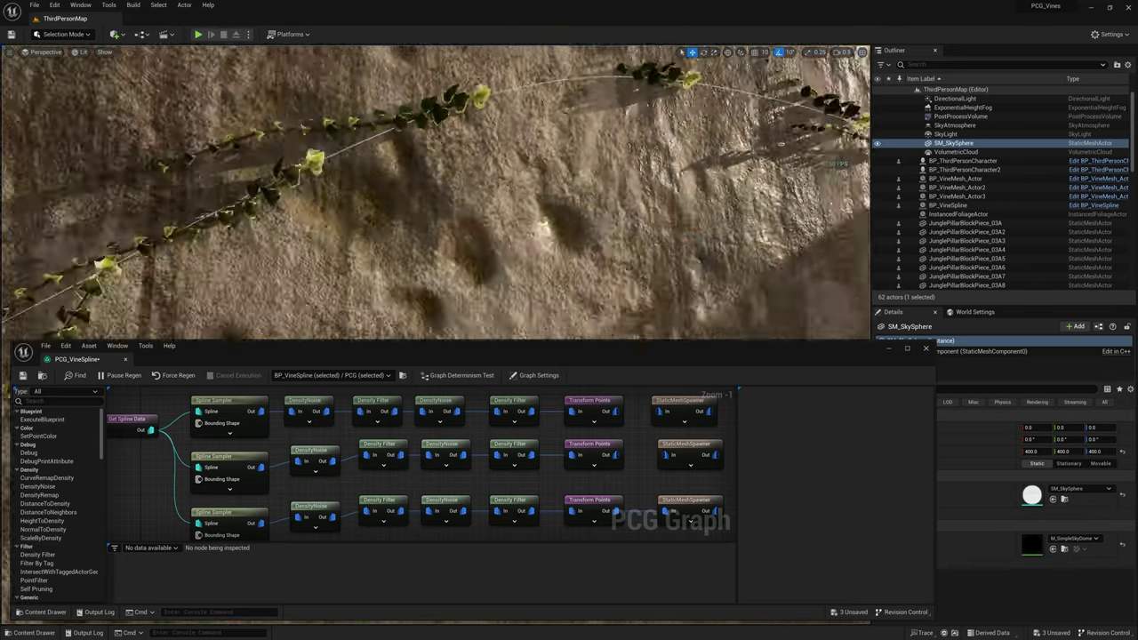
# Set the third row's Transform Points to a uniform Scale Min of 2.0 and Scale Max of 3.3
pyautogui.click(586, 504)
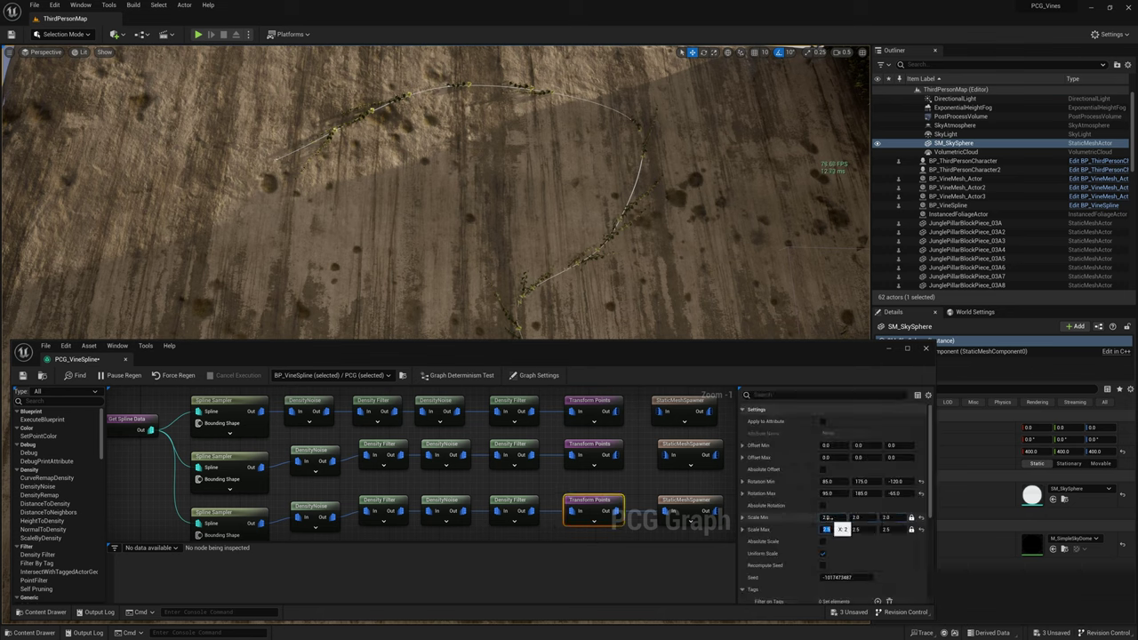
pyautogui.write('4')
pyautogui.press('Return')
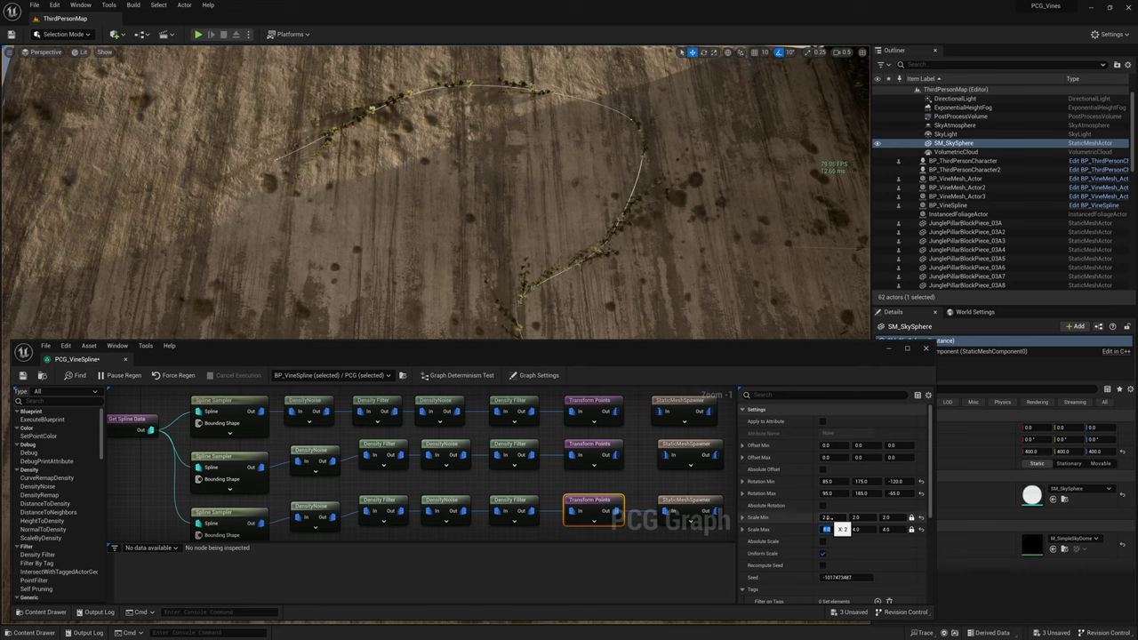
pyautogui.write('3.3')
pyautogui.press('Return')
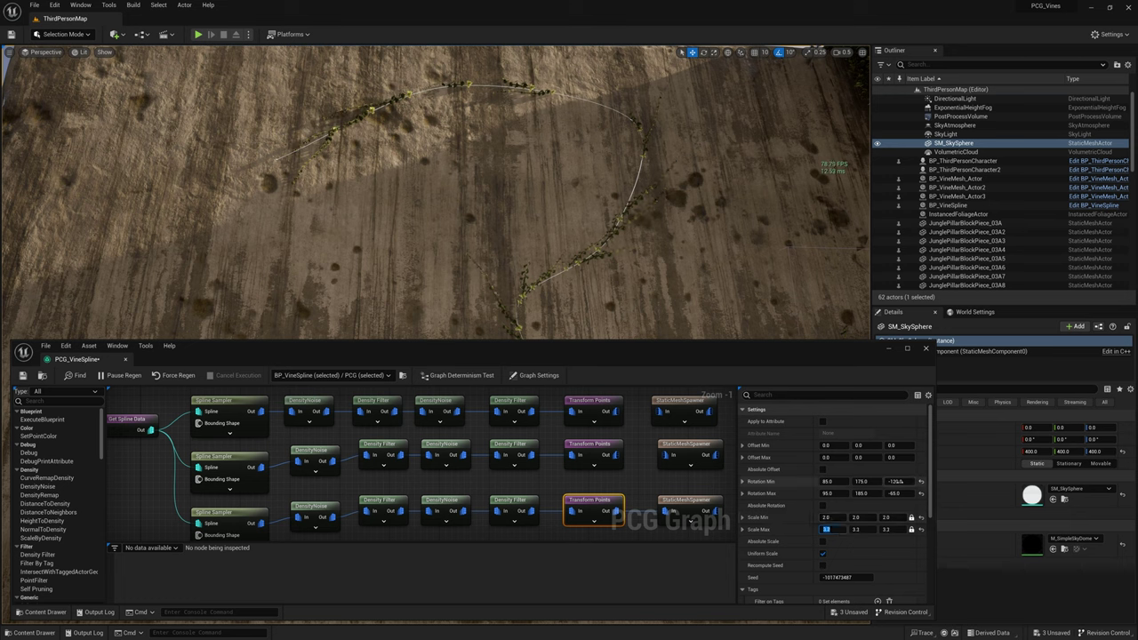
# Set the third row's Transform Points Z rotation to a minimum of -100 and a maximum of -80, and save the graph
pyautogui.click(895, 481)
pyautogui.write('-100')
pyautogui.press('Tab')
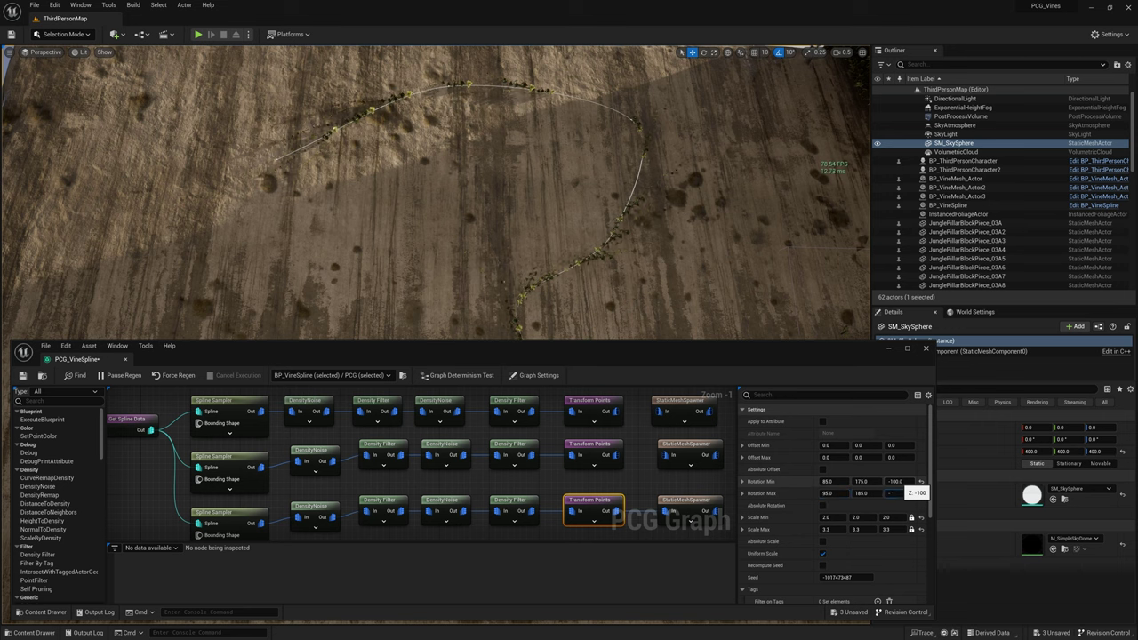
pyautogui.press('Return')
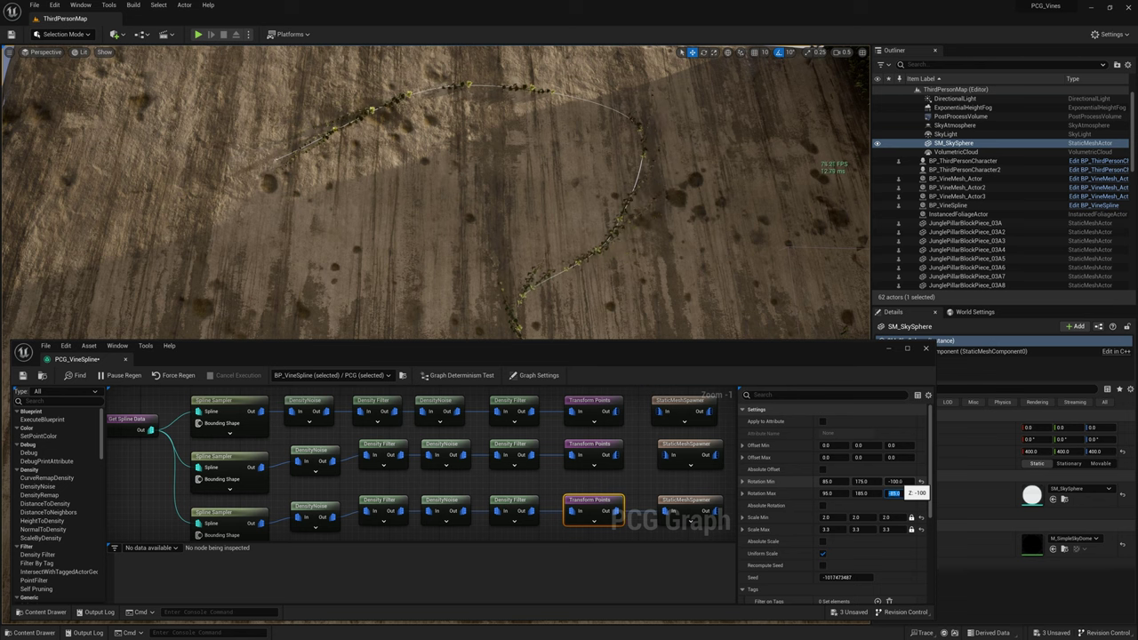
pyautogui.moveTo(658, 249); pyautogui.dragTo(605, 222, button='right')
pyautogui.press('w')
pyautogui.scroll(2, 623, 231)
pyautogui.press('s')
pyautogui.click(894, 493)
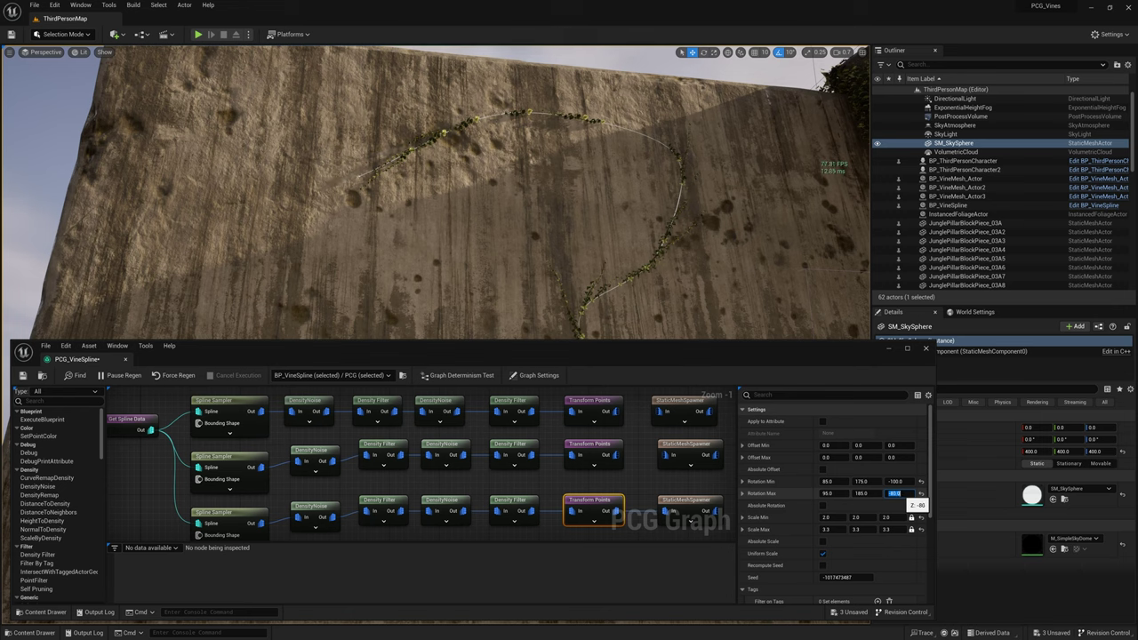
pyautogui.press('Return')
pyautogui.hotkey('ctrl', 's')
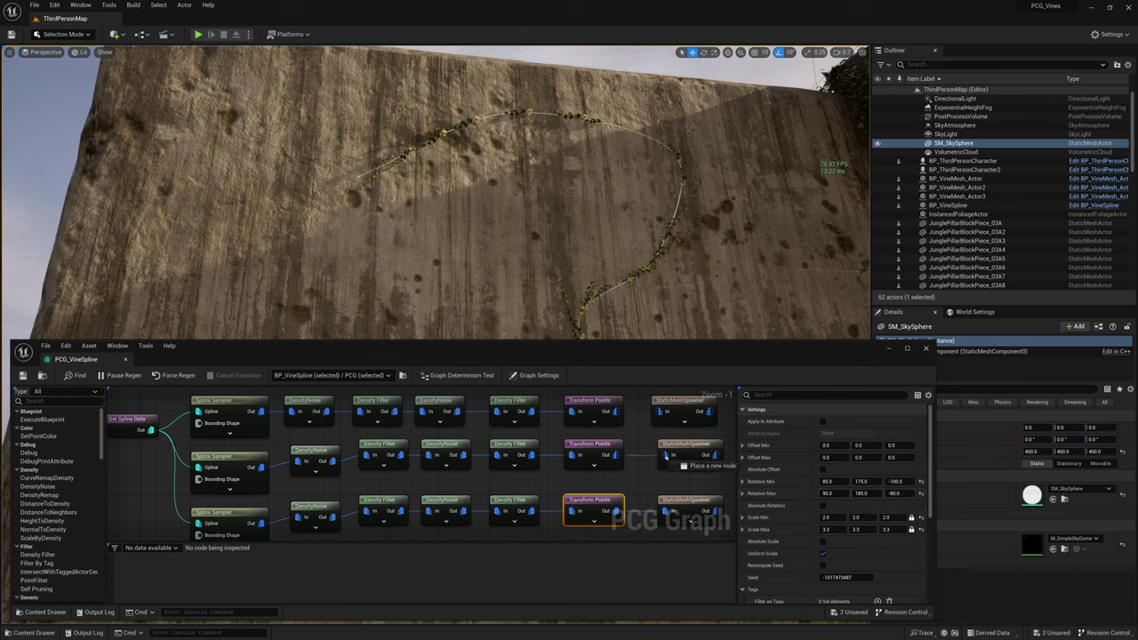
# Reconnect the second and first rows' Transform Points nodes to their StaticMeshSpawners
pyautogui.moveTo(667, 455); pyautogui.dragTo(663, 455)
pyautogui.moveTo(616, 412); pyautogui.dragTo(659, 412)
# Extend BP_VineSpline with additional points looping across the wall, and save and close the PCG_VineSpline graph
pyautogui.moveTo(614, 267); pyautogui.dragTo(618, 200, button='right')
pyautogui.click(613, 185)
pyautogui.click(377, 151)
pyautogui.keyDown('alt'); pyautogui.moveTo(383, 145); pyautogui.dragTo(467, 326); pyautogui.keyUp('alt')
pyautogui.moveTo(467, 325)
pyautogui.mouseDown(button='right')
pyautogui.moveTo(476, 342)
pyautogui.moveTo(467, 337)
pyautogui.mouseUp(button='right')
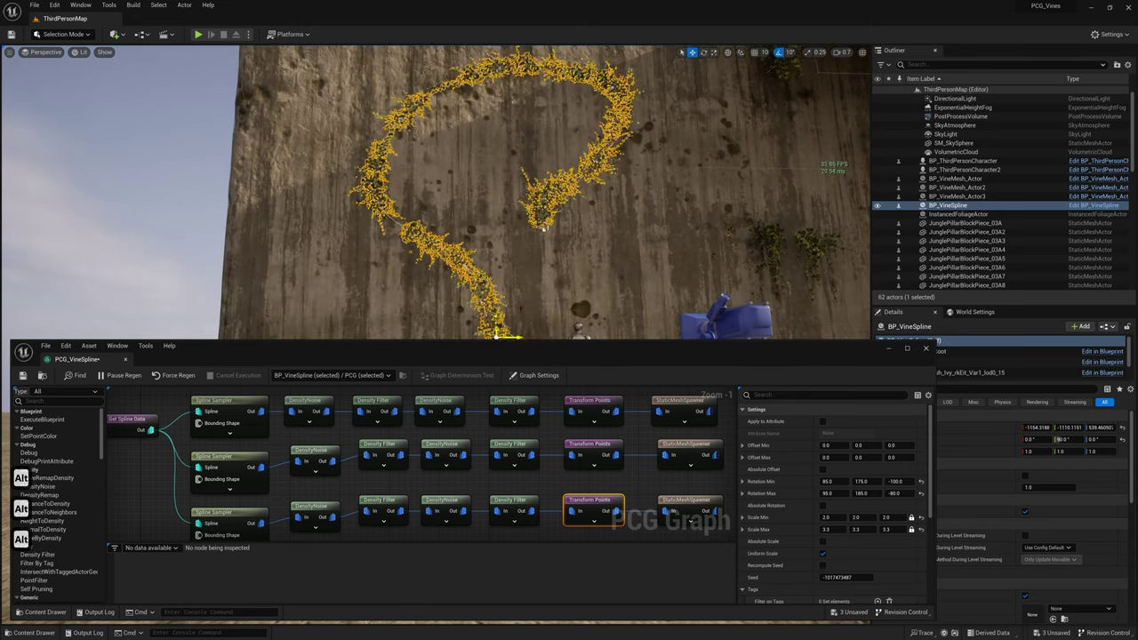
pyautogui.moveTo(521, 309); pyautogui.dragTo(511, 320, button='right')
pyautogui.keyDown('alt'); pyautogui.moveTo(534, 299); pyautogui.dragTo(629, 279); pyautogui.keyUp('alt')
pyautogui.moveTo(629, 278); pyautogui.dragTo(627, 265, button='right')
pyautogui.click(24, 376)
pyautogui.click(926, 348)
# Duplicate the JunglePillarBlockPiece_03A16 wall and offset the copy along X to about -2896
pyautogui.moveTo(498, 267); pyautogui.dragTo(552, 316, button='right')
pyautogui.click(498, 111)
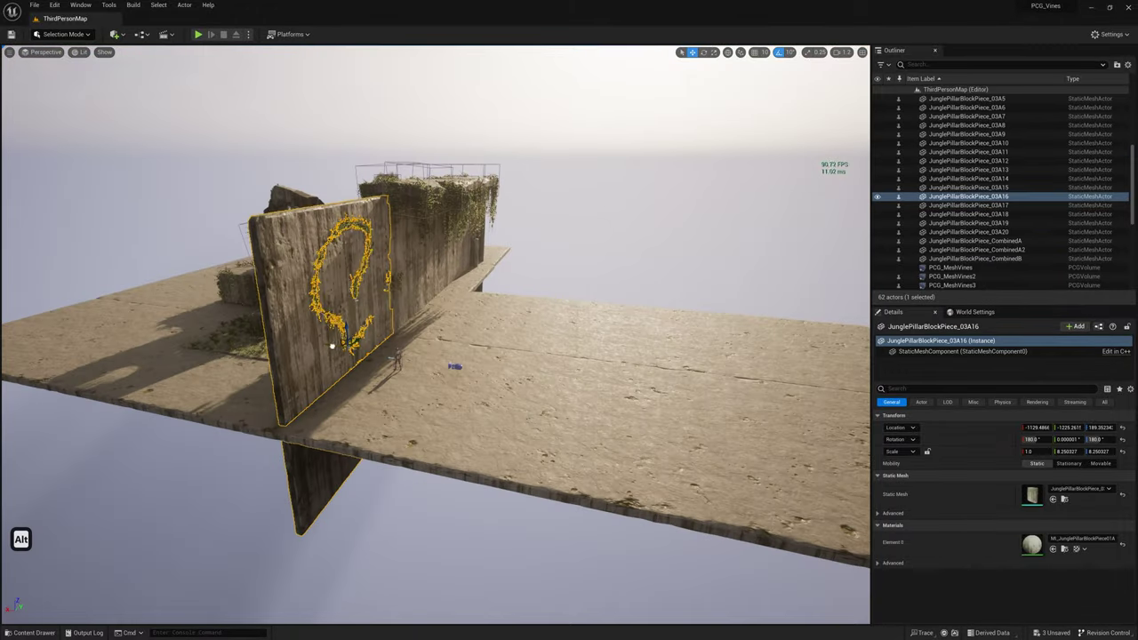
pyautogui.keyDown('alt'); pyautogui.moveTo(316, 302); pyautogui.dragTo(582, 378); pyautogui.keyUp('alt')
pyautogui.moveTo(583, 378)
pyautogui.mouseDown(button='right')
pyautogui.moveTo(471, 365)
pyautogui.moveTo(569, 377)
pyautogui.mouseUp(button='right')
pyautogui.scroll(2, 534, 374)
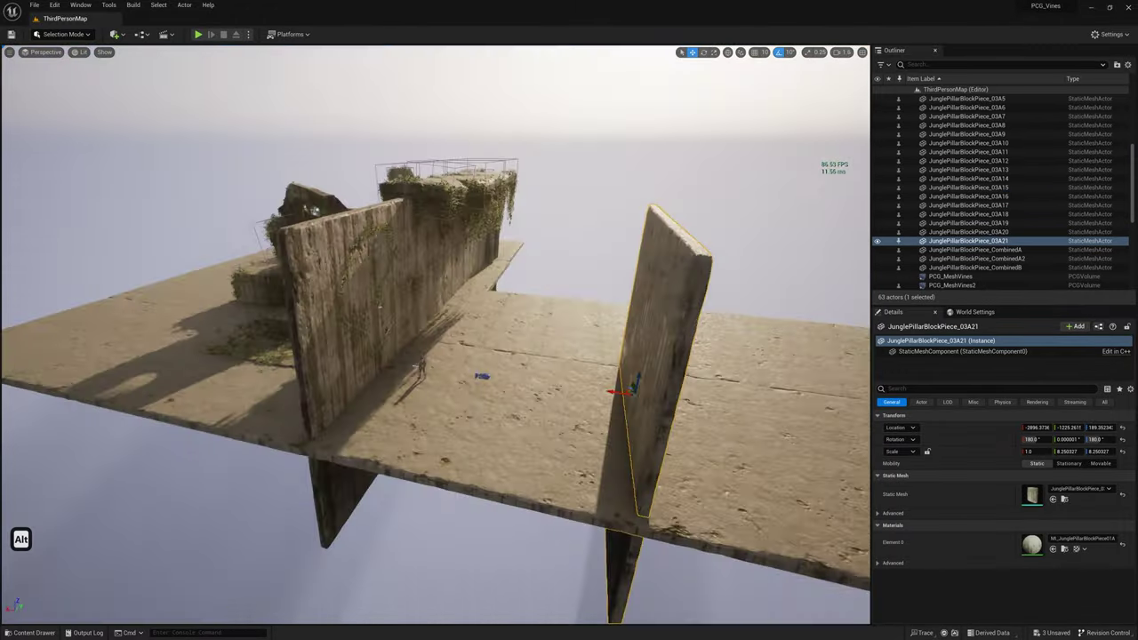
# Duplicate the third-person character and place the copy in front of the new wall
pyautogui.moveTo(454, 365); pyautogui.dragTo(442, 362, button='right')
pyautogui.click(426, 363)
pyautogui.click(429, 364)
pyautogui.keyDown('alt'); pyautogui.moveTo(412, 362); pyautogui.dragTo(770, 408); pyautogui.keyUp('alt')
pyautogui.moveTo(671, 285); pyautogui.dragTo(614, 275, button='right')
pyautogui.click(671, 285)
pyautogui.moveTo(555, 381); pyautogui.dragTo(445, 383, button='right')
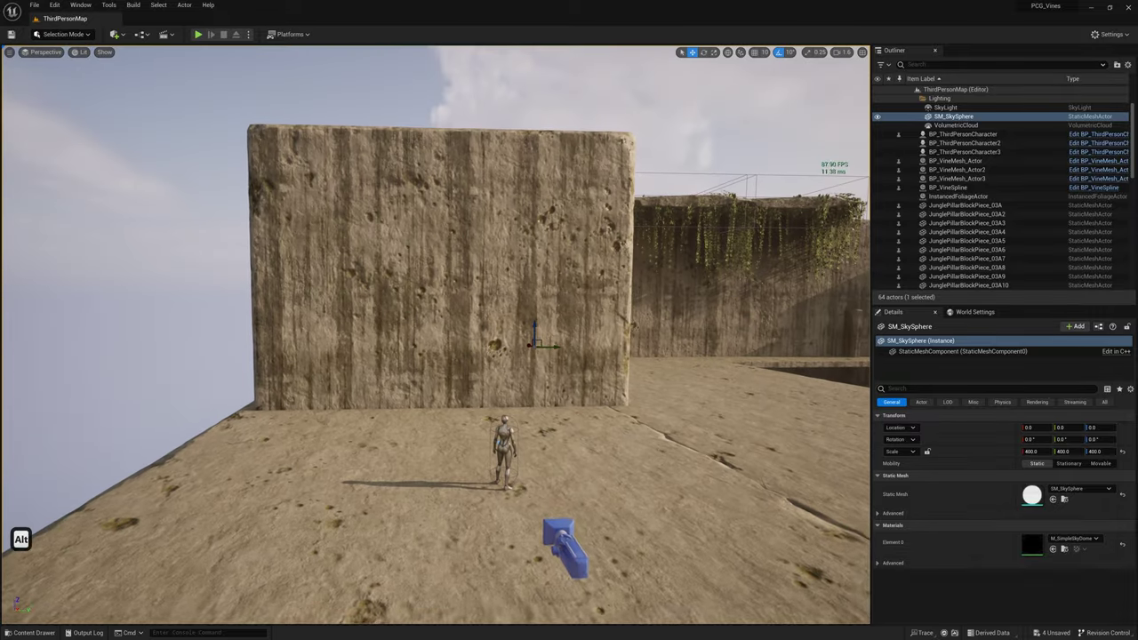
# Duplicate the BP_VineSpline blueprint in the PCG folder as BP_VineSpline_02 and rename the original to BP_VineSpline_01
pyautogui.hotkey('ctrl', 'space')
pyautogui.click(87, 427)
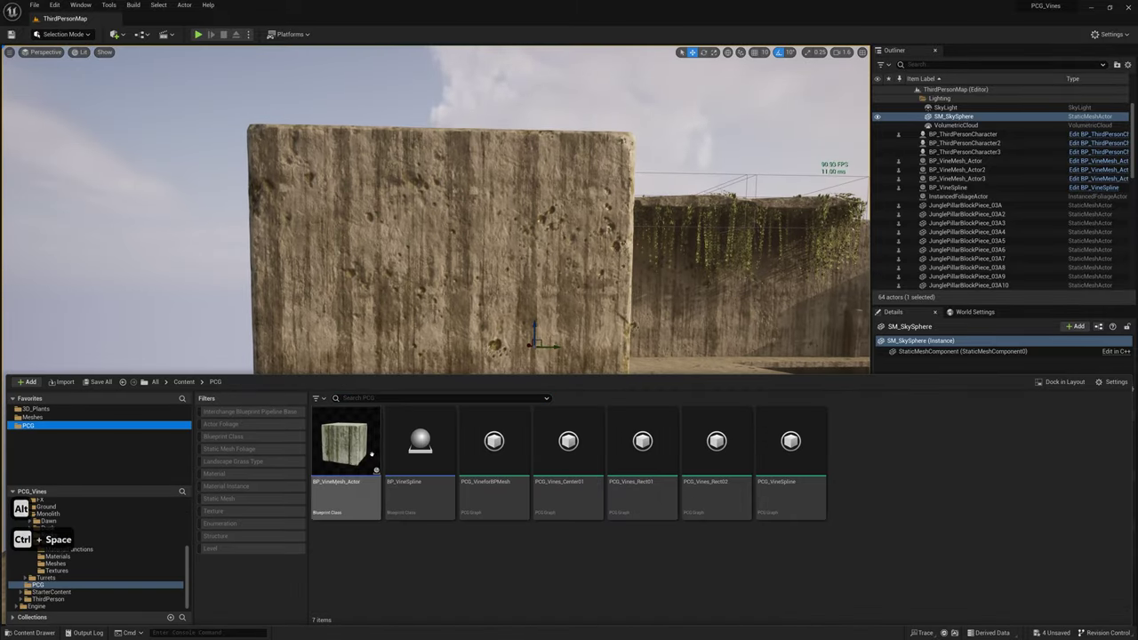
pyautogui.click(419, 444)
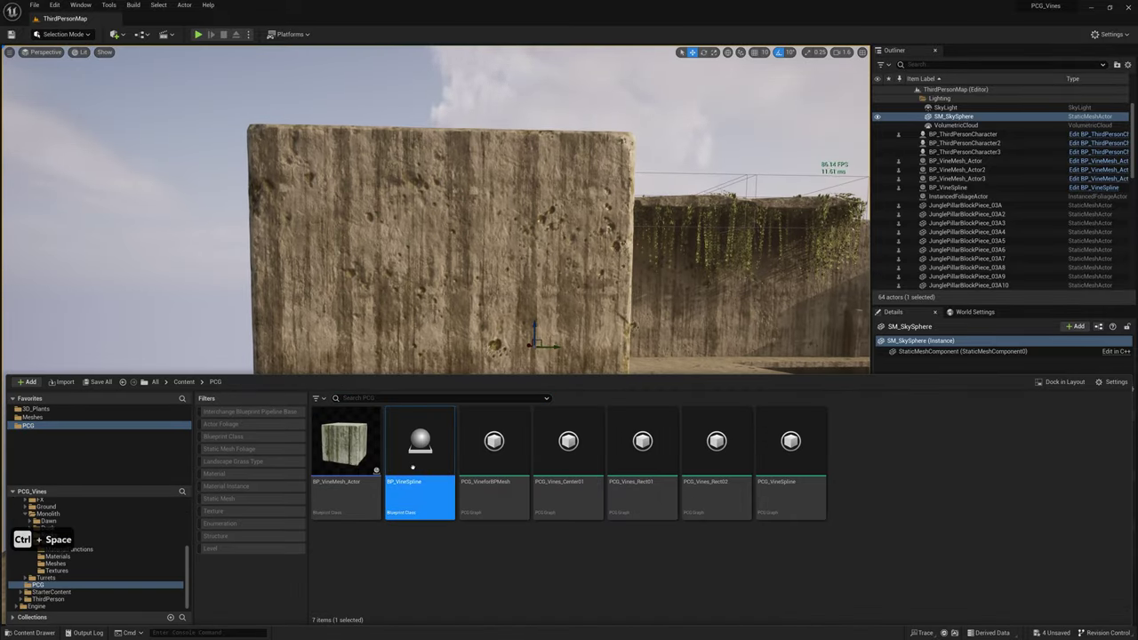
pyautogui.hotkey('ctrl', 'd')
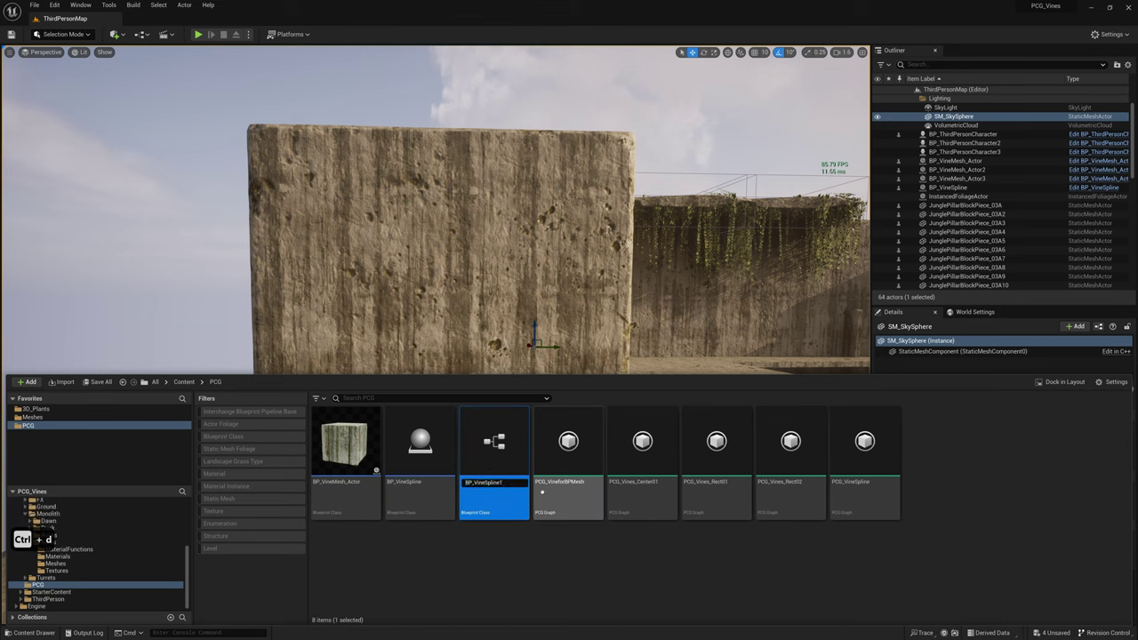
pyautogui.press('BackSpace')
pyautogui.write('_')
pyautogui.write('02')
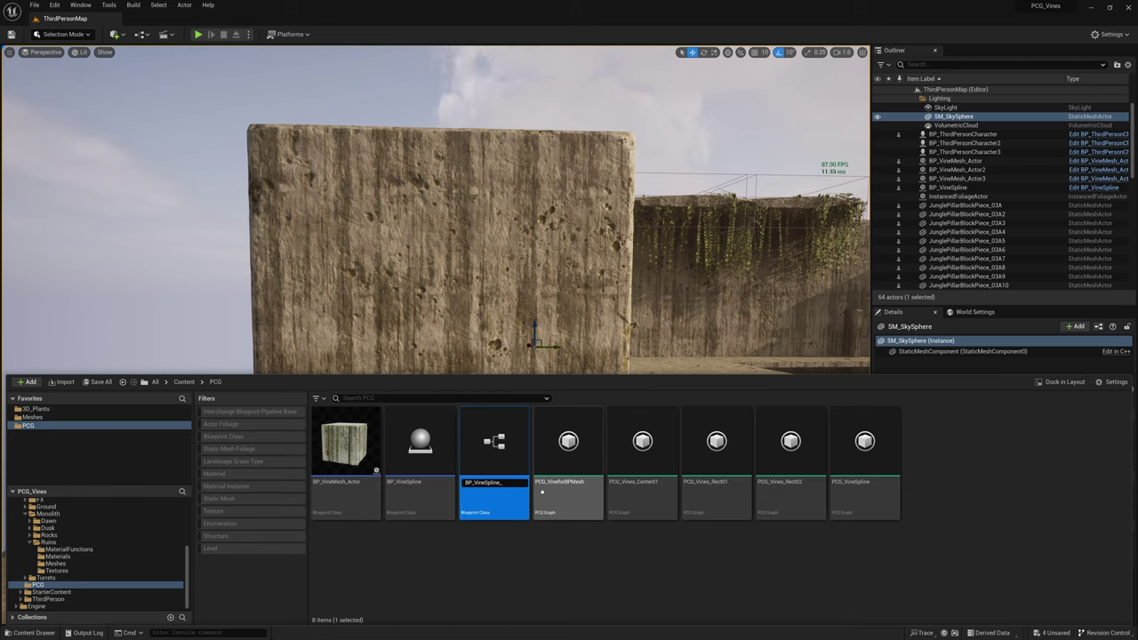
pyautogui.write('02')
pyautogui.press('Return')
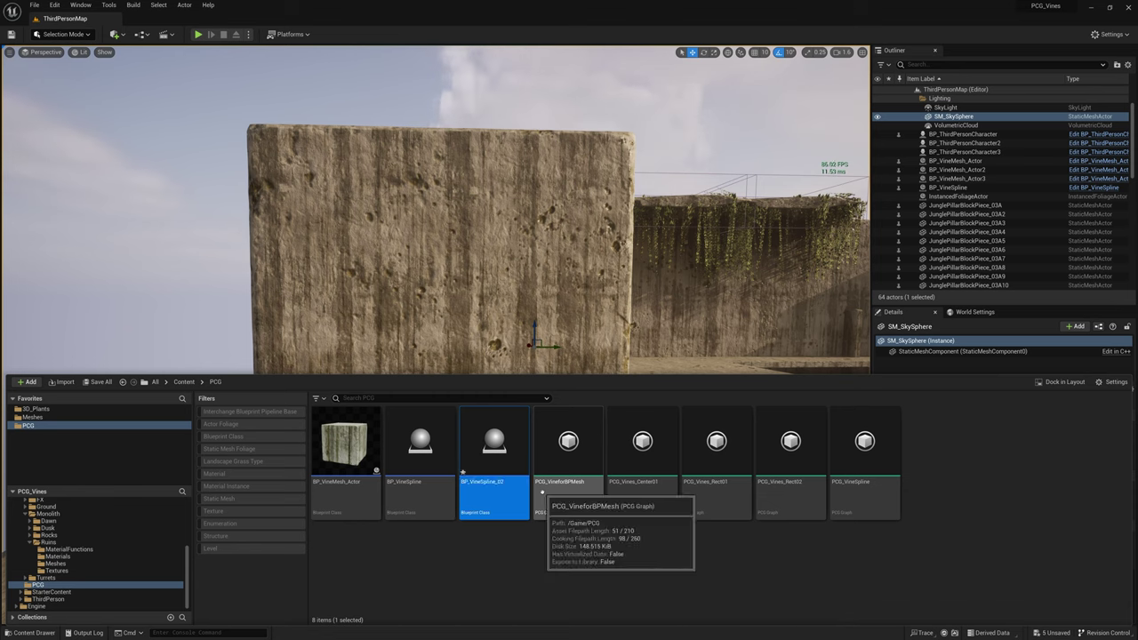
pyautogui.click(406, 470)
pyautogui.press('F2')
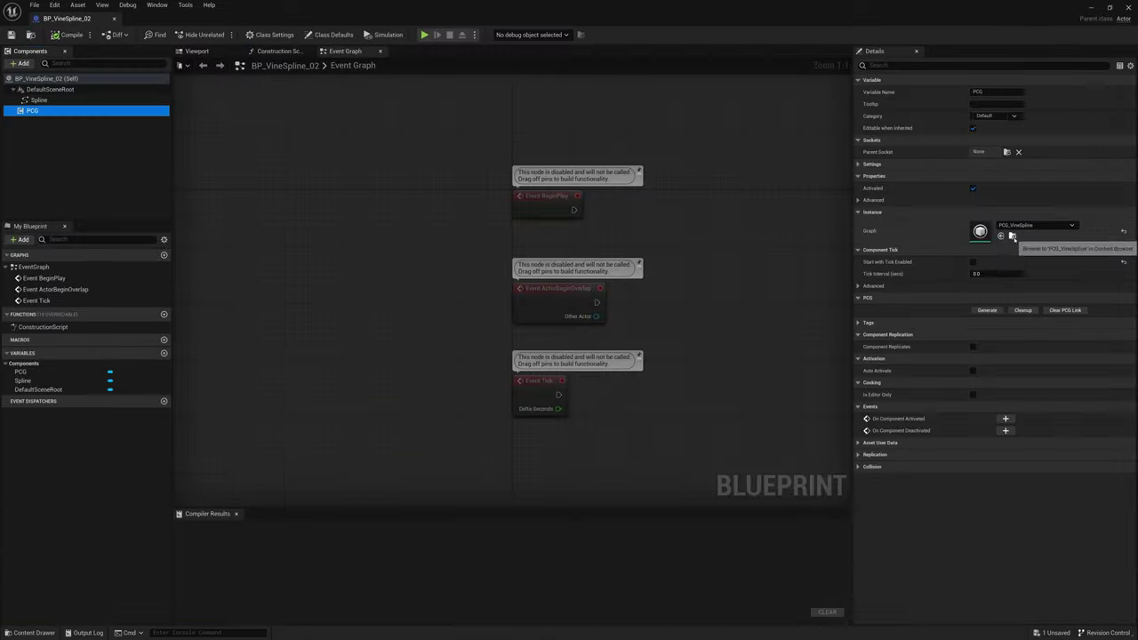
# Duplicate the PCG_VineSpline graph as PCG_VineSpline02, rename the original to PCG_VineSpline01, and save all assets
pyautogui.hotkey('ctrl', 'space')
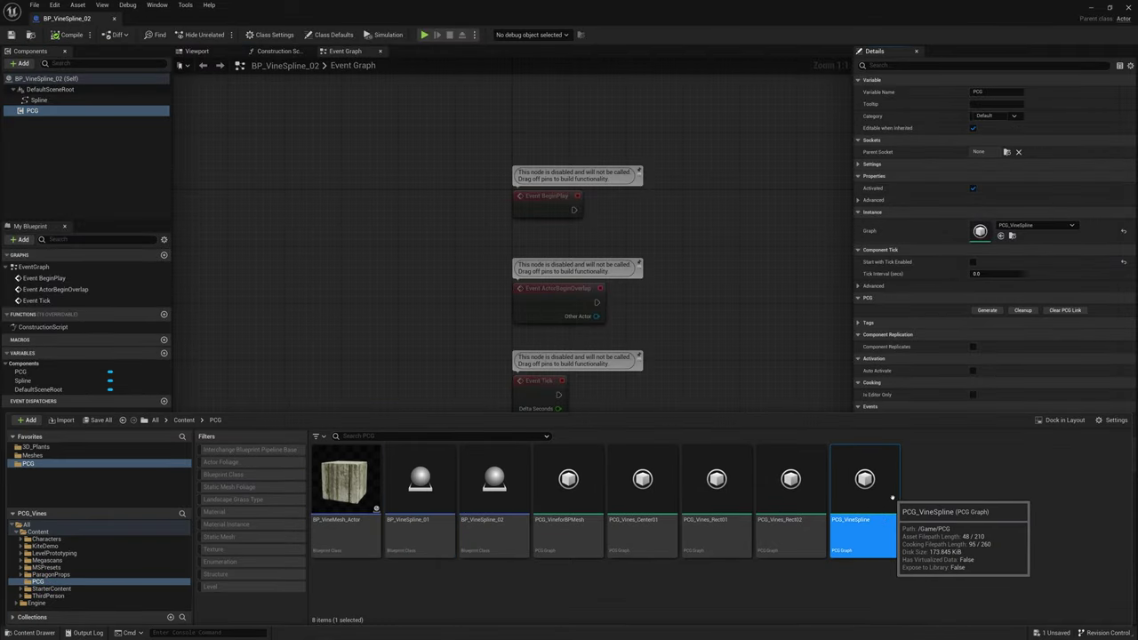
pyautogui.hotkey('ctrl', 'd')
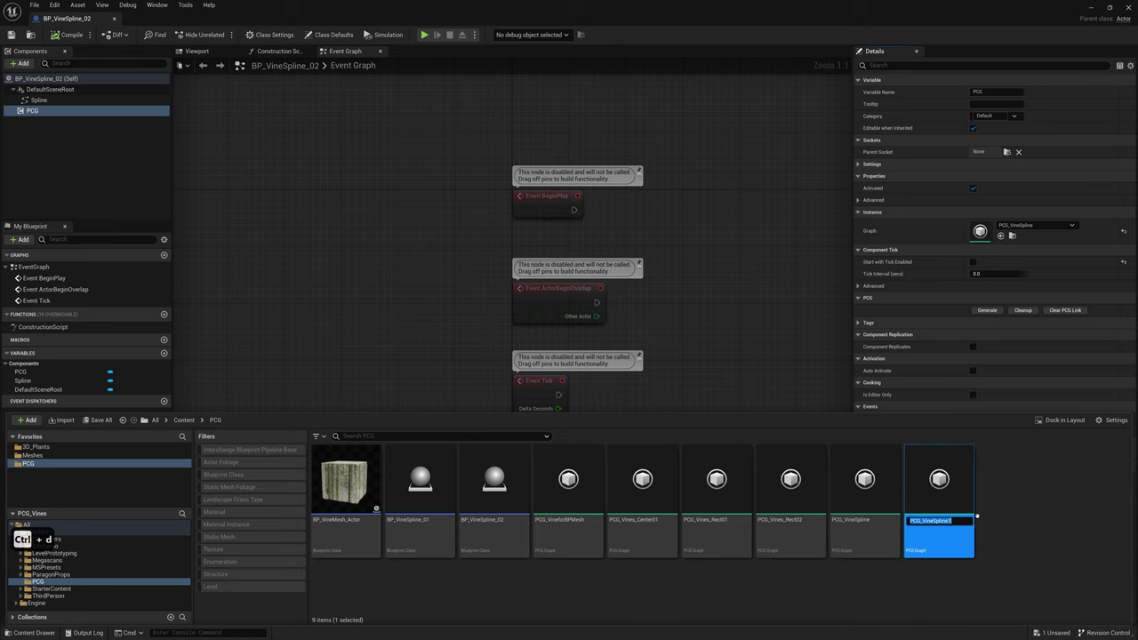
pyautogui.press('BackSpace')
pyautogui.write('02')
pyautogui.press('Return')
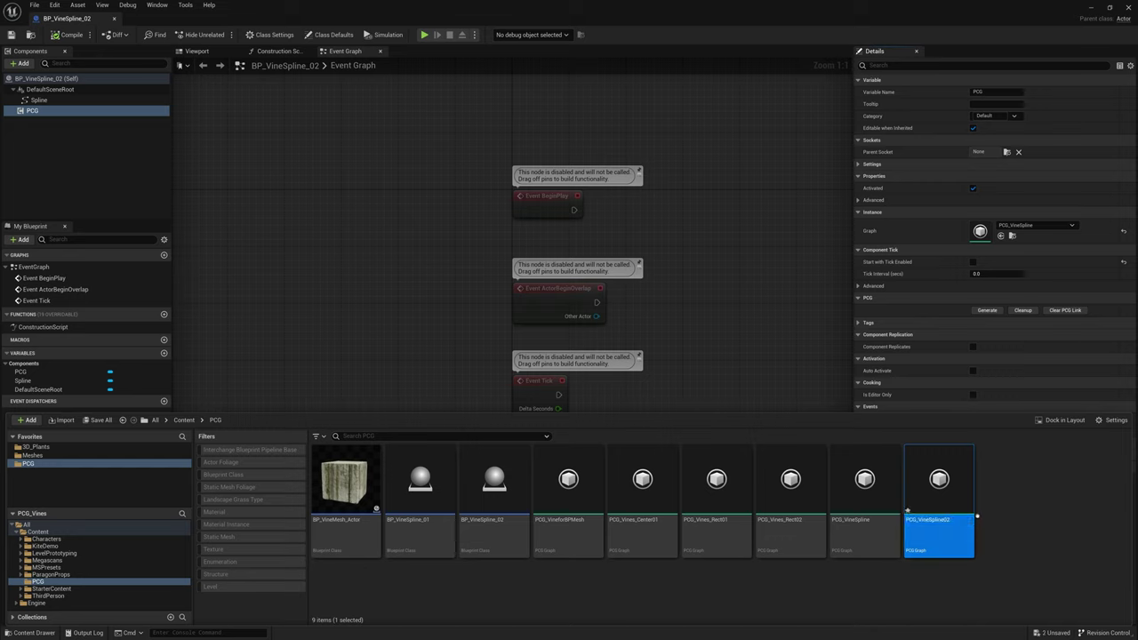
pyautogui.click(875, 517)
pyautogui.press('F2')
pyautogui.write('01')
pyautogui.press('Return')
pyautogui.hotkey('ctrl', 'shift', 's')
# Assign PCG_VineSpline02 as the graph of BP_VineSpline_02's PCG component and open that graph
pyautogui.click(939, 484)
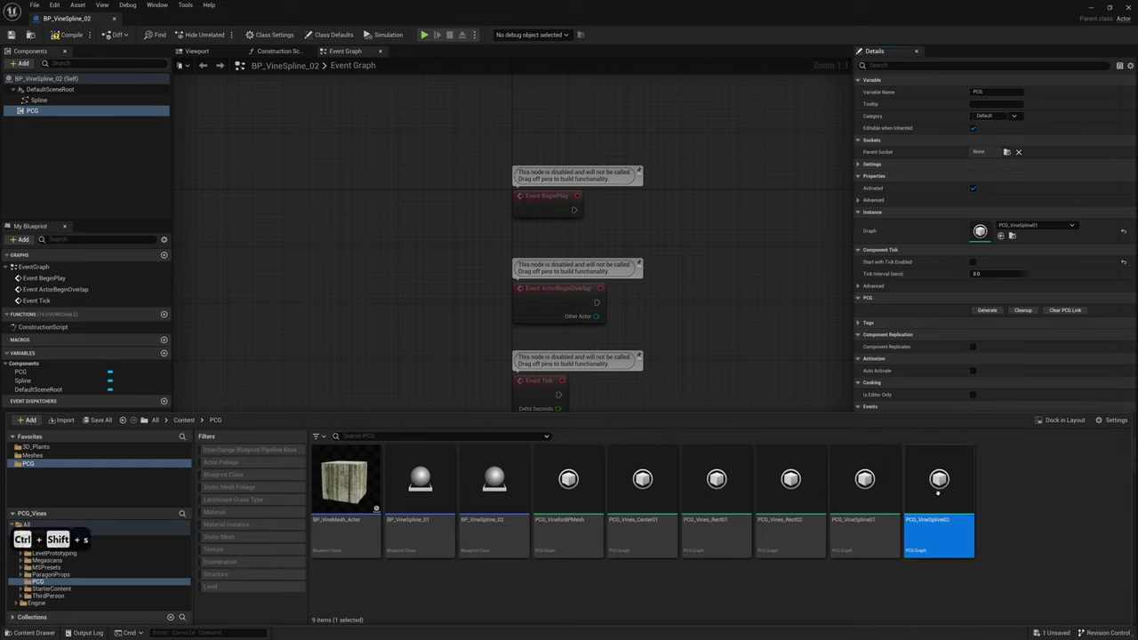
pyautogui.moveTo(939, 483); pyautogui.dragTo(1000, 229)
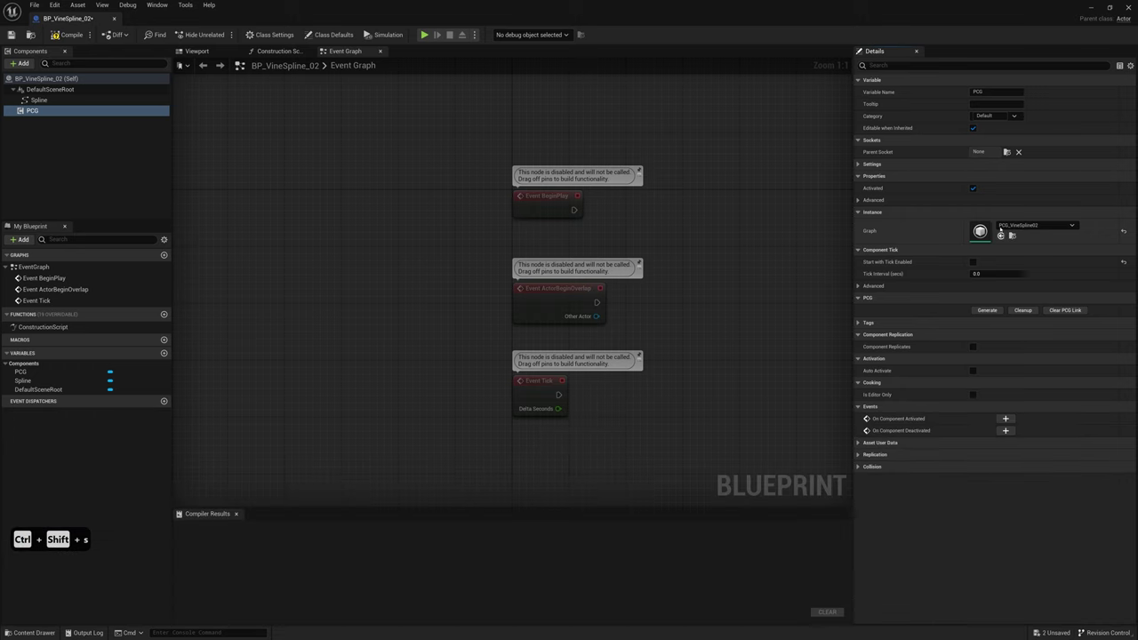
pyautogui.doubleClick(979, 231)
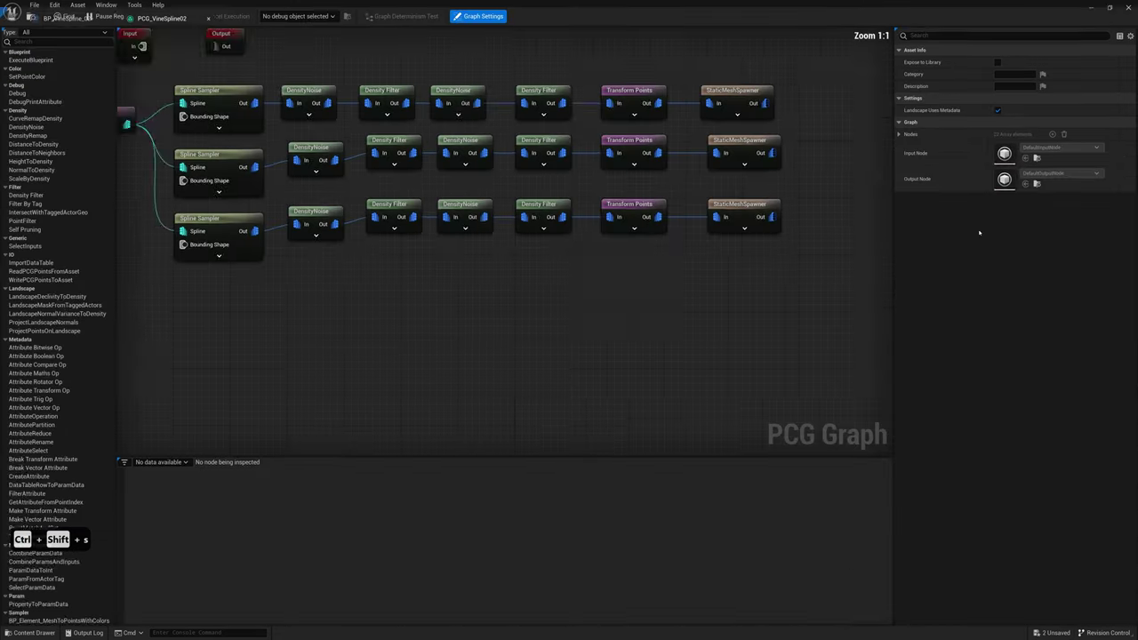
# Disconnect the spawners in all three rows of PCG_VineSpline02 and enable debug on the first row's Transform Points
pyautogui.moveTo(500, 153); pyautogui.dragTo(543, 208, button='right')
pyautogui.scroll(-2, 540, 163)
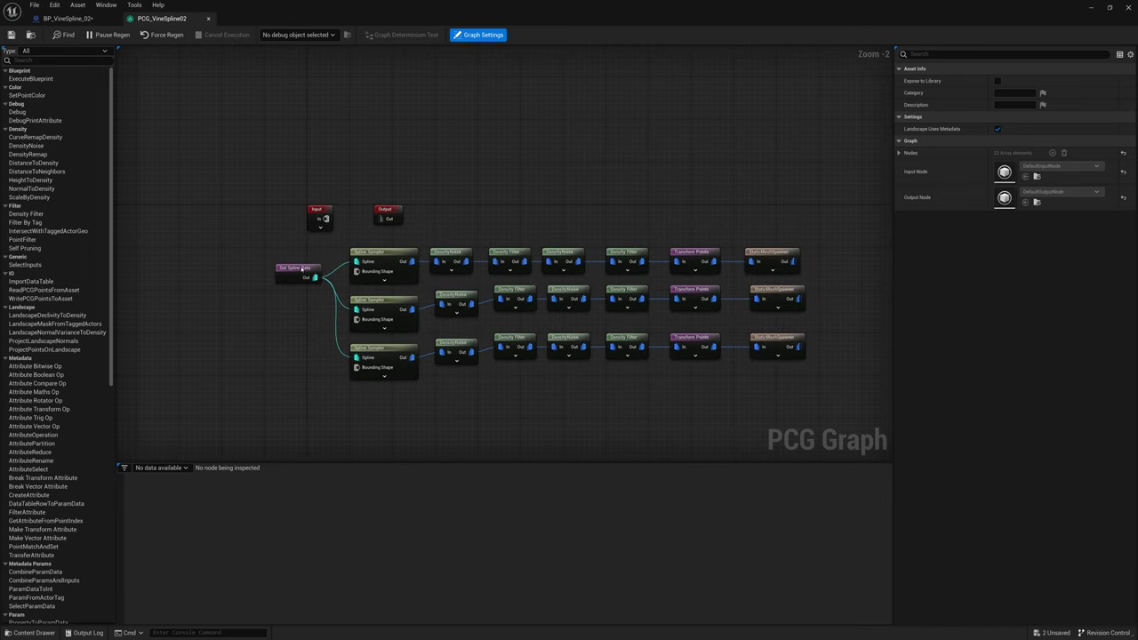
pyautogui.click(378, 253)
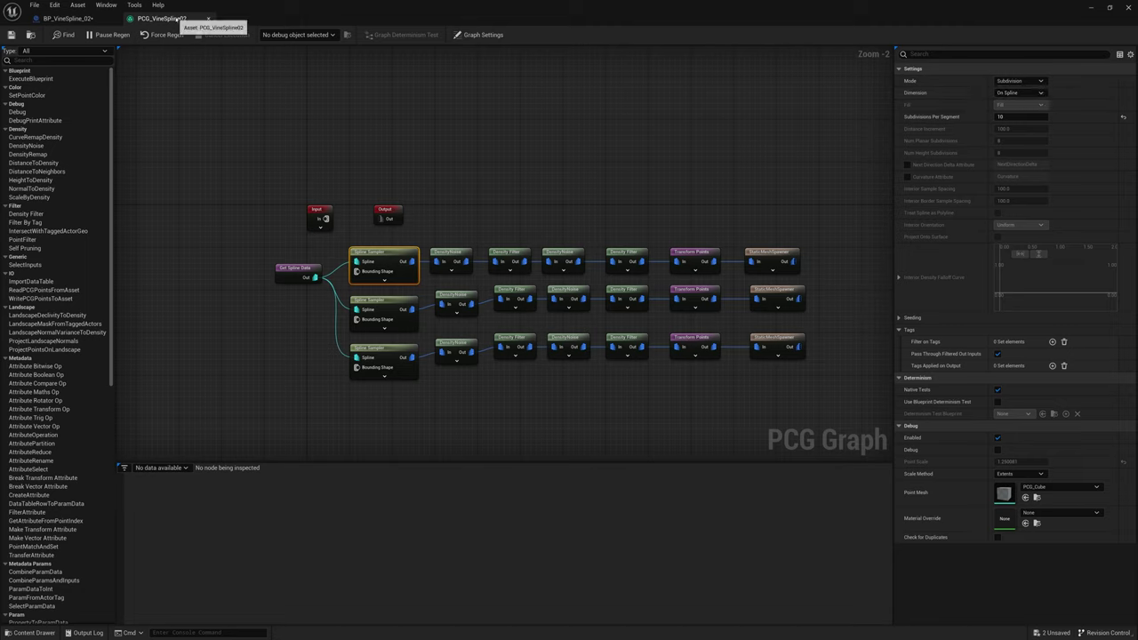
pyautogui.keyDown('alt'); pyautogui.click(730, 260); pyautogui.keyUp('alt')
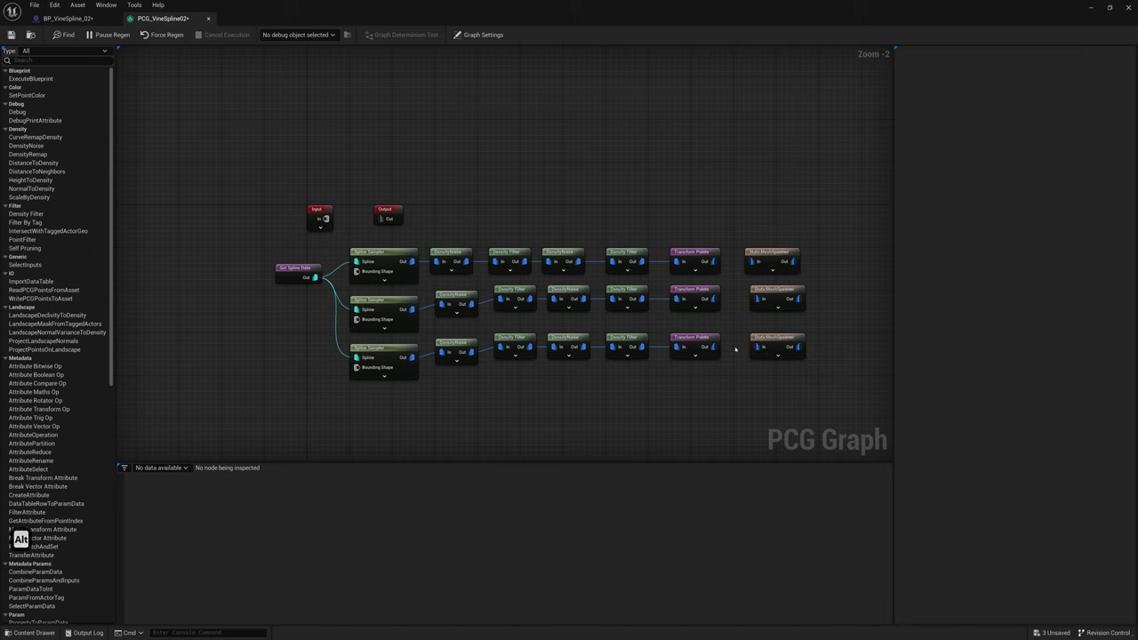
pyautogui.click(693, 252)
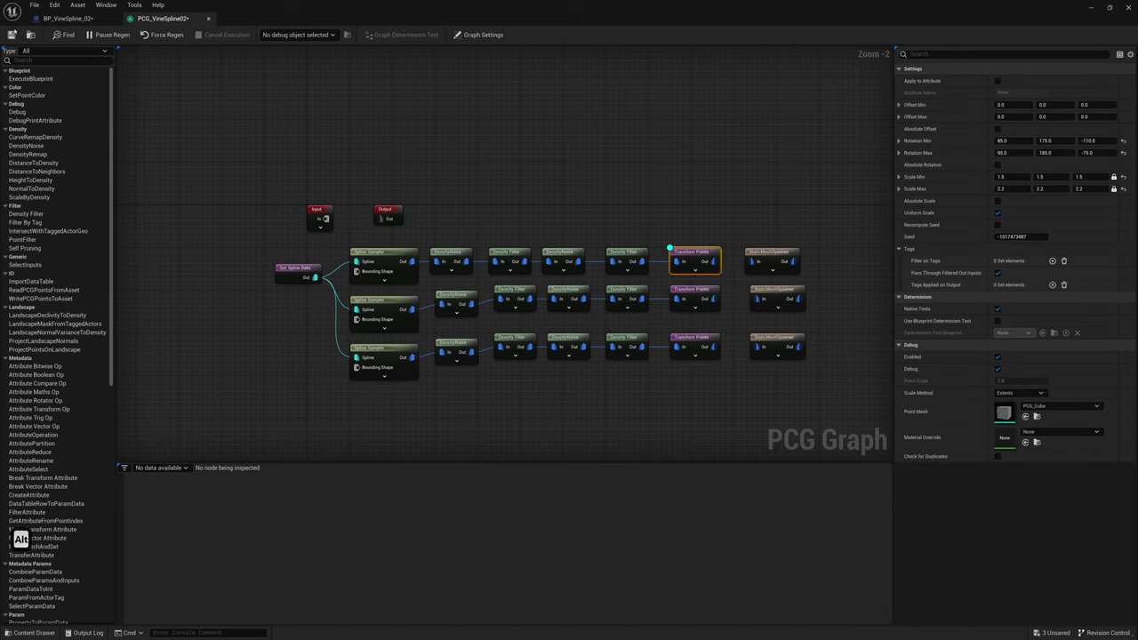
# Compile and save BP_VineSpline_02, and close both the blueprint and graph editors
pyautogui.click(71, 18)
pyautogui.click(68, 35)
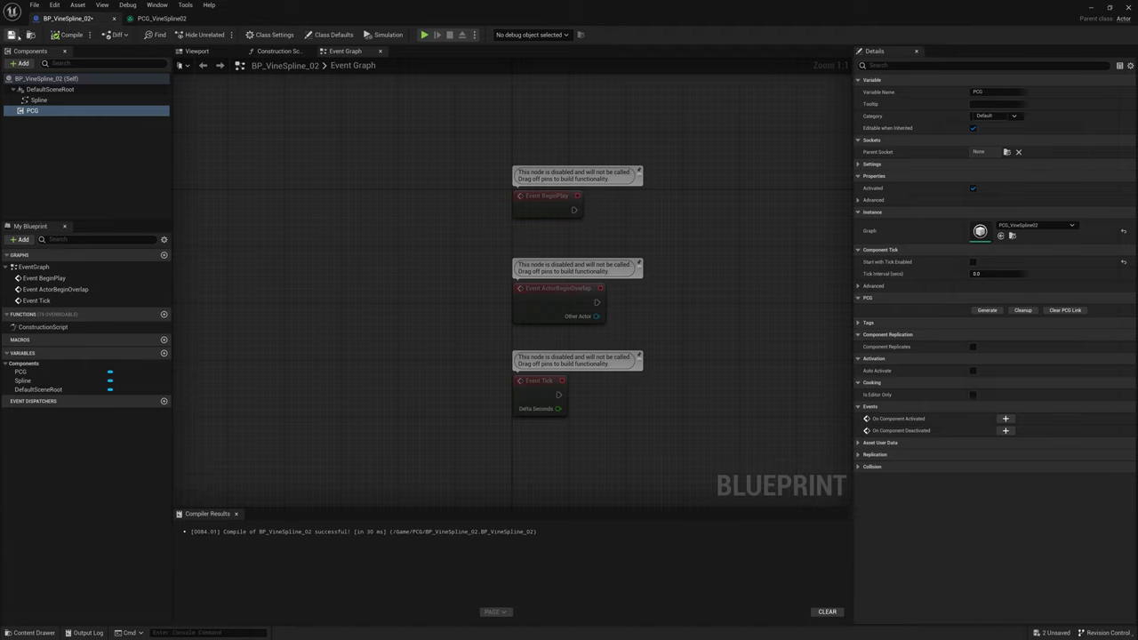
pyautogui.click(114, 19)
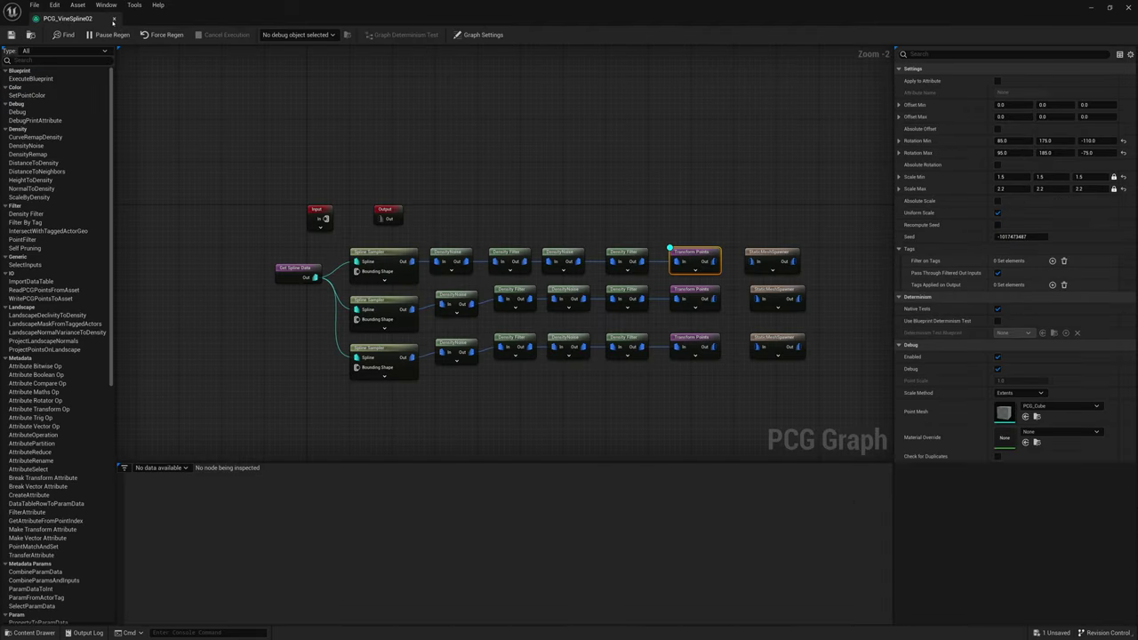
pyautogui.click(114, 19)
# Place a BP_VineSpline_02 actor on the duplicated wall and rotate it 90° about Y to lie along the surface
pyautogui.hotkey('ctrl', 'space')
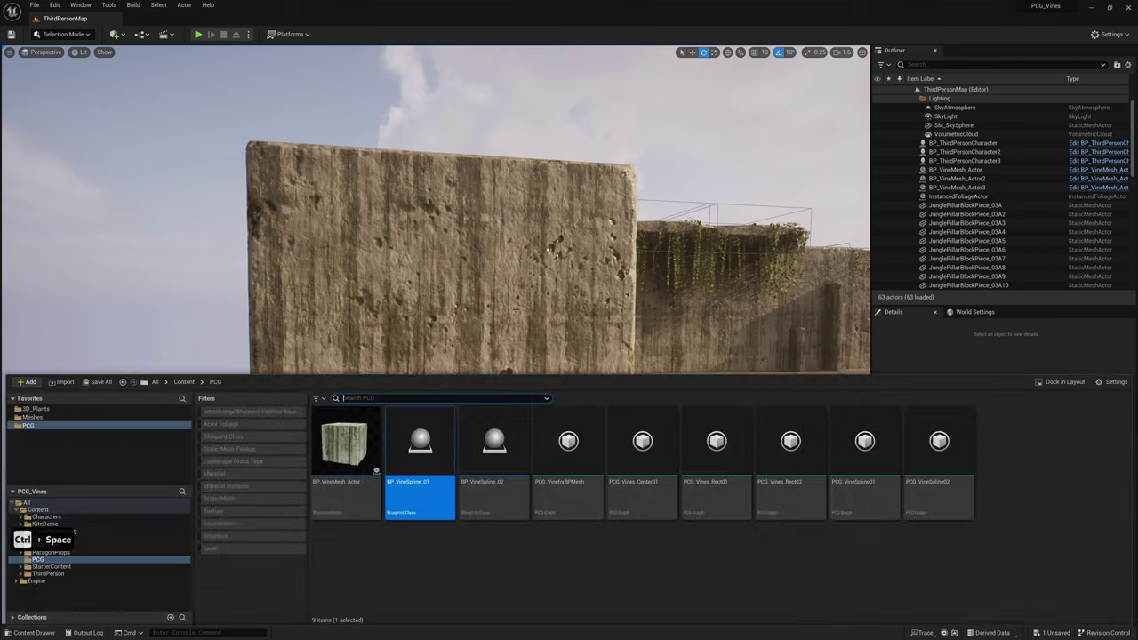
pyautogui.click(487, 464)
pyautogui.moveTo(488, 463); pyautogui.dragTo(410, 318)
pyautogui.moveTo(410, 318); pyautogui.dragTo(494, 369, button='right')
pyautogui.scroll(-3, 498, 364)
pyautogui.moveTo(490, 409); pyautogui.dragTo(496, 417)
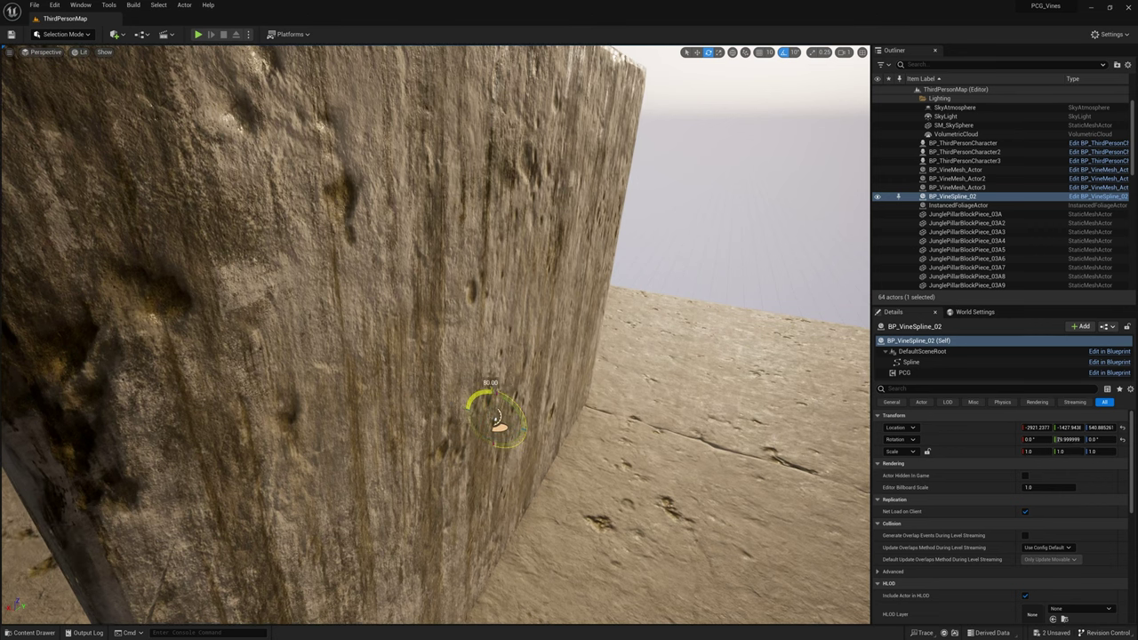
# Extend the BP_VineSpline_02 spline with several points to outline a curved shape across the new wall
pyautogui.moveTo(564, 380); pyautogui.dragTo(489, 356, button='right')
pyautogui.press('w')
pyautogui.keyDown('alt'); pyautogui.moveTo(423, 276); pyautogui.dragTo(553, 222); pyautogui.keyUp('alt')
pyautogui.moveTo(553, 222); pyautogui.dragTo(640, 231, button='right')
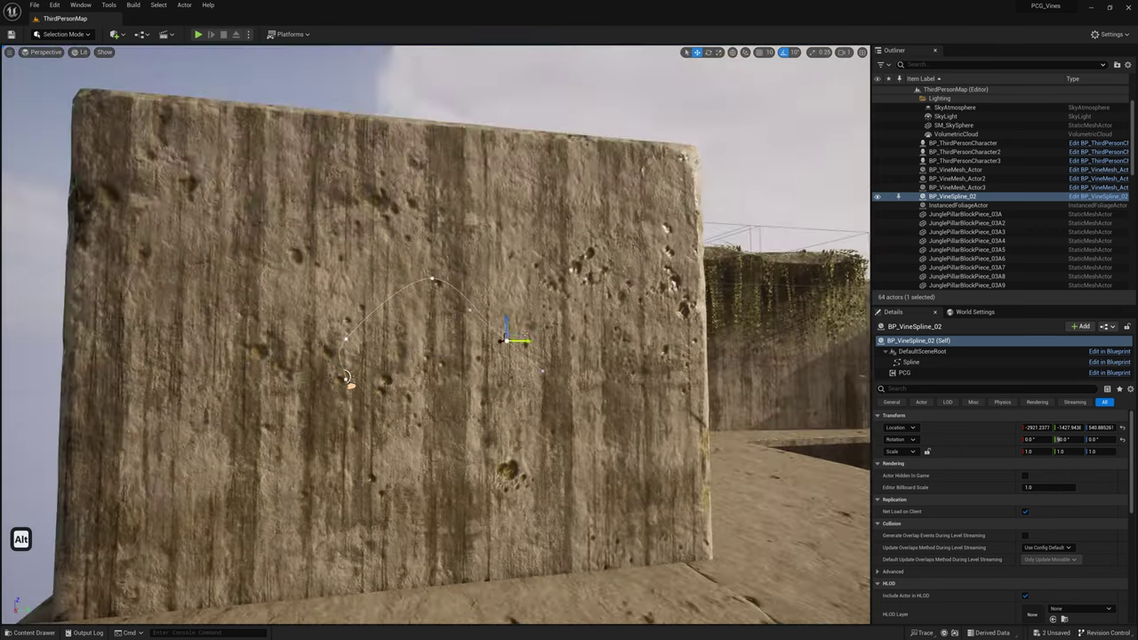
pyautogui.keyDown('alt'); pyautogui.moveTo(508, 324); pyautogui.dragTo(325, 446); pyautogui.keyUp('alt')
pyautogui.moveTo(326, 447); pyautogui.dragTo(304, 501, button='right')
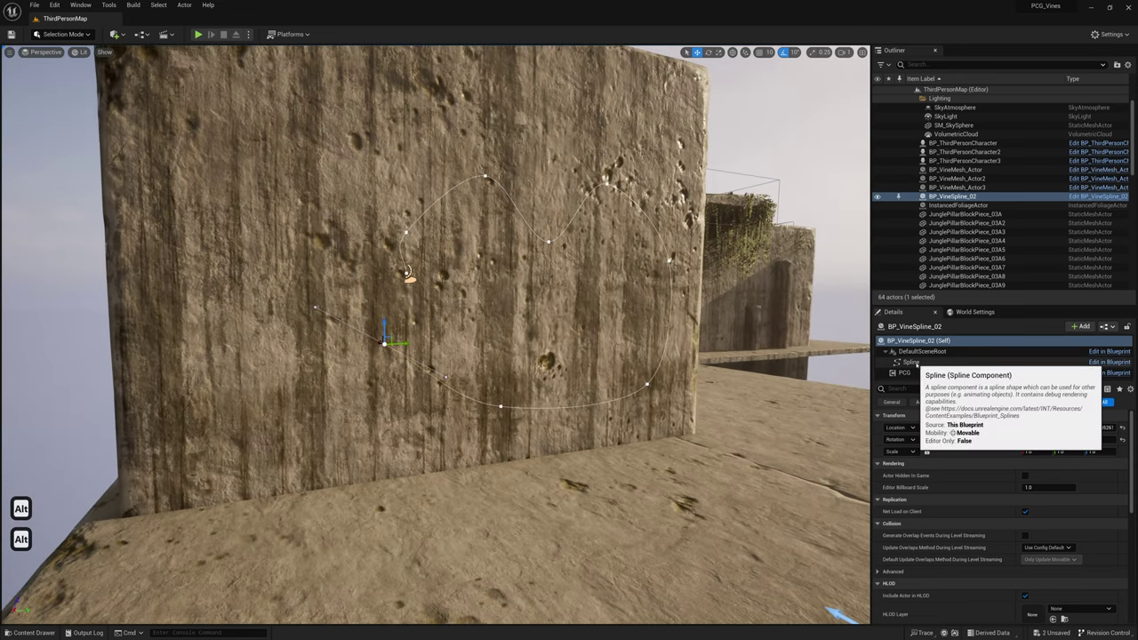
# Enable Closed Loop on the Spline component of BP_VineSpline_02
pyautogui.click(911, 362)
pyautogui.scroll(-3, 945, 452)
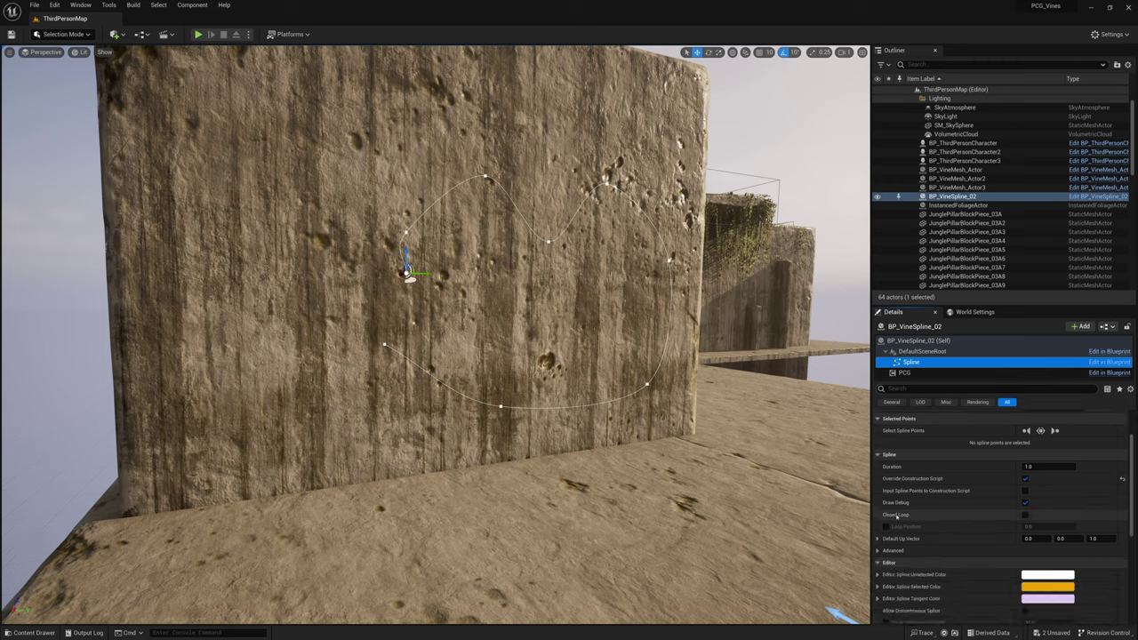
pyautogui.click(1026, 517)
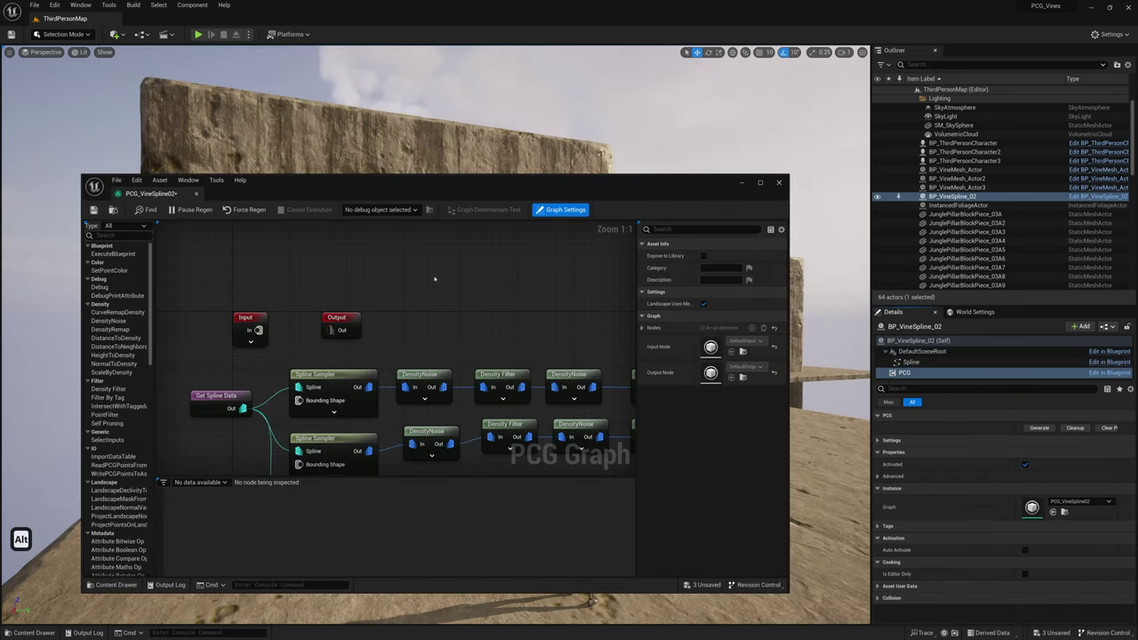
# Copy the Get Spline Data node's Actor Selection Tag VineSpline2 in PCG_VineSpline02 and save the graph
pyautogui.moveTo(440, 190); pyautogui.dragTo(518, 283)
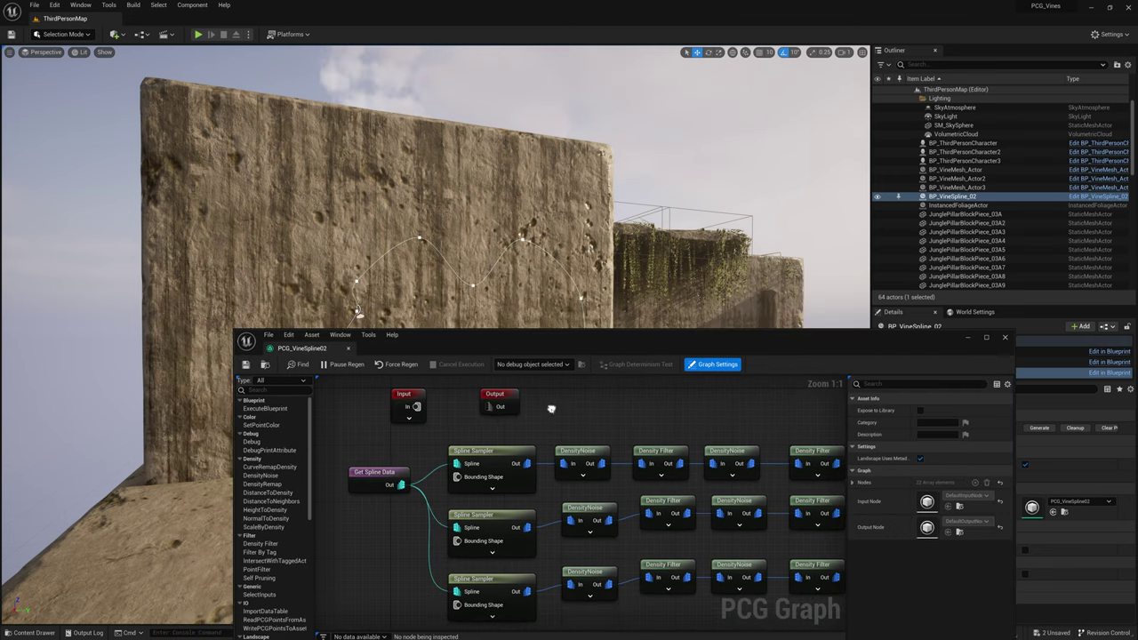
pyautogui.click(357, 463)
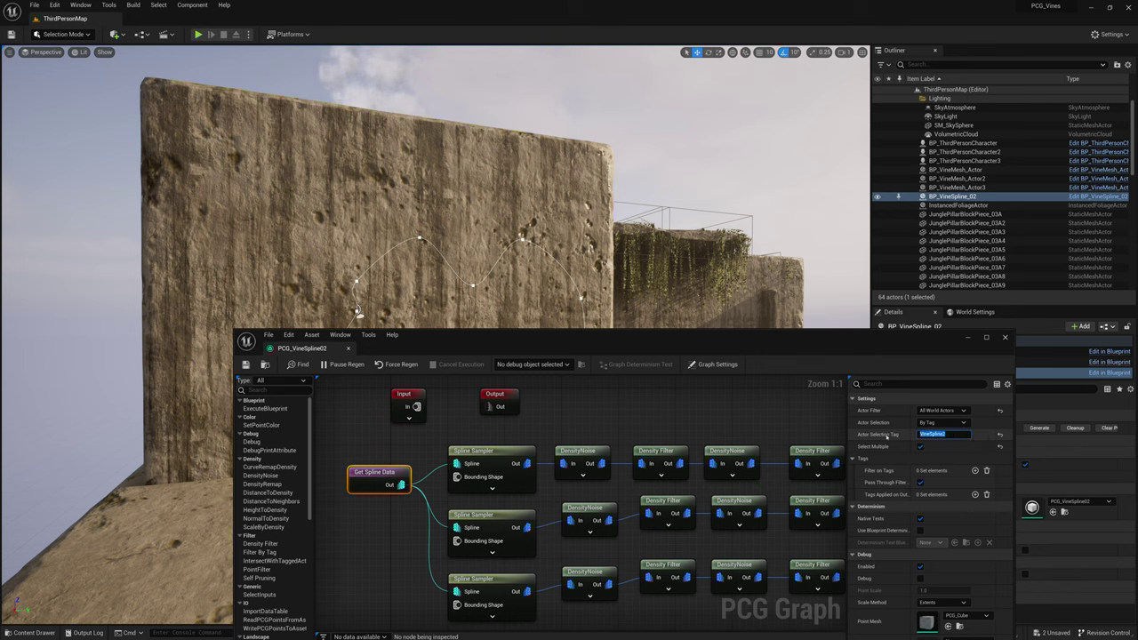
pyautogui.hotkey('ctrl', 'c')
pyautogui.hotkey('ctrl', 'c')
pyautogui.hotkey('ctrl', 'c')
pyautogui.click(246, 365)
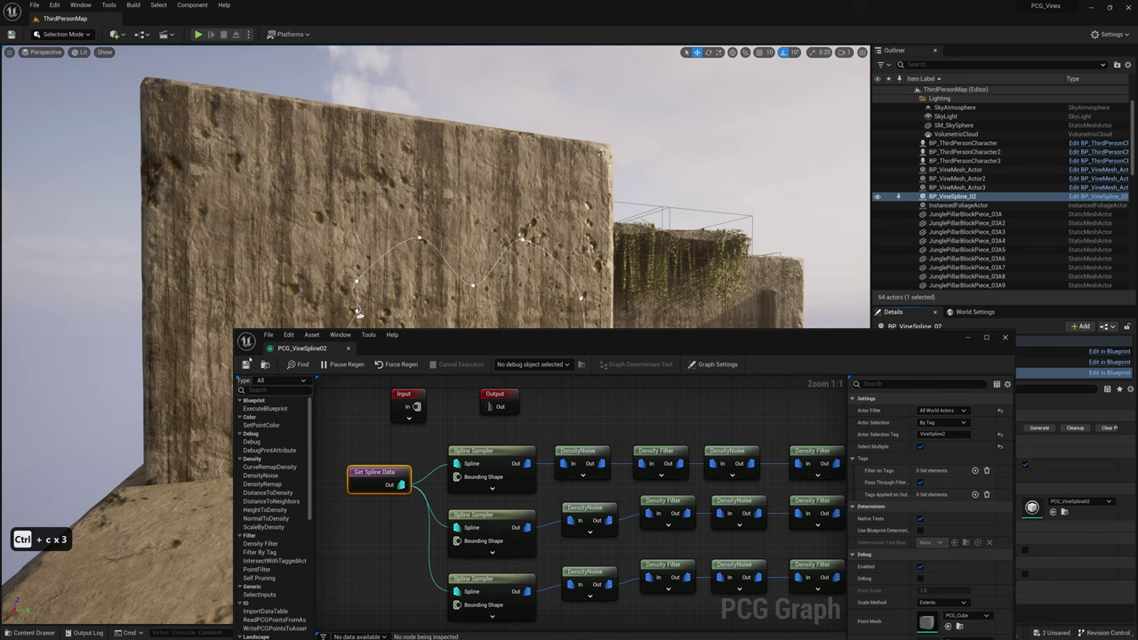
# Set the actor tag in the BP_VineSpline_02 blueprint to VineSpline2, then compile, save and close the blueprint
pyautogui.moveTo(513, 345); pyautogui.dragTo(496, 415)
pyautogui.moveTo(358, 311); pyautogui.dragTo(368, 355, button='right')
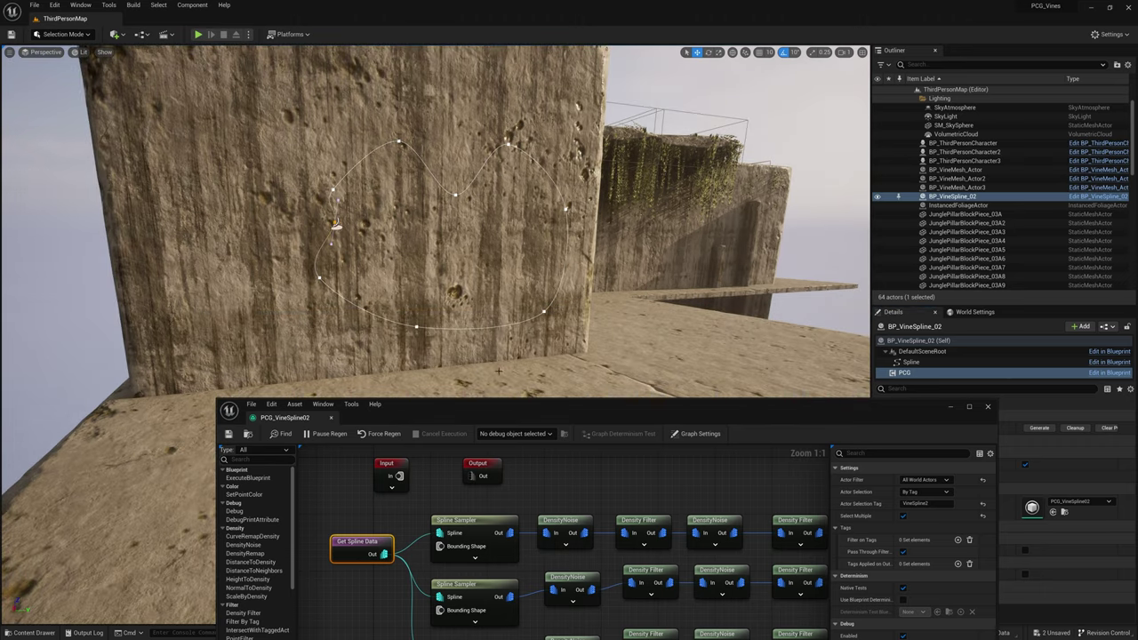
pyautogui.moveTo(500, 411); pyautogui.dragTo(513, 235)
pyautogui.doubleClick(514, 235)
pyautogui.hotkey('ctrl', 'space')
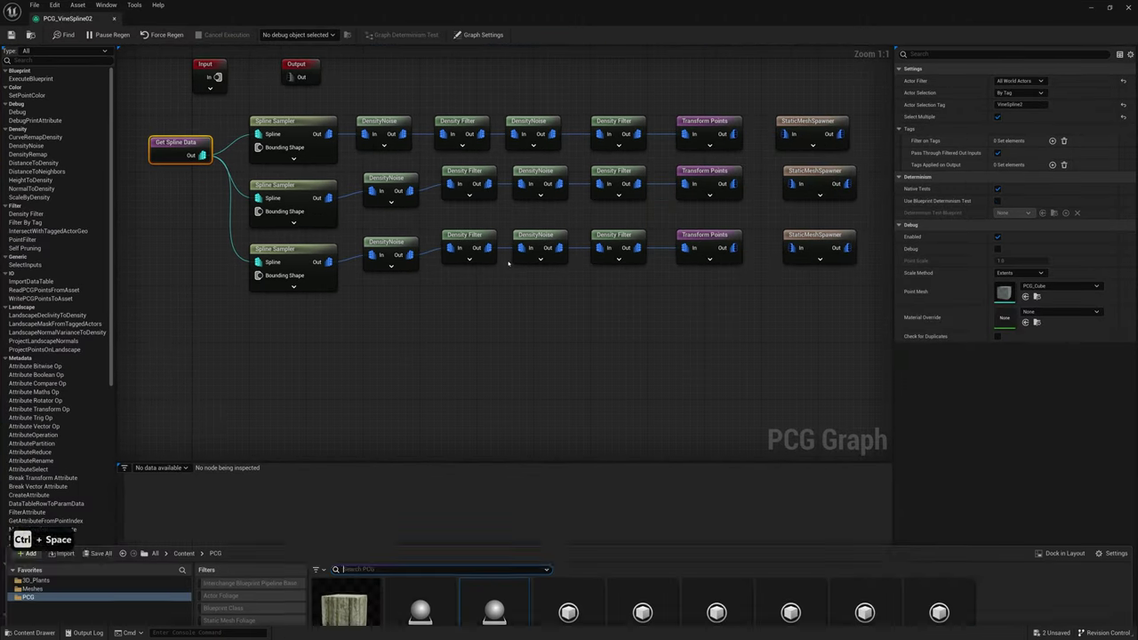
pyautogui.doubleClick(500, 485)
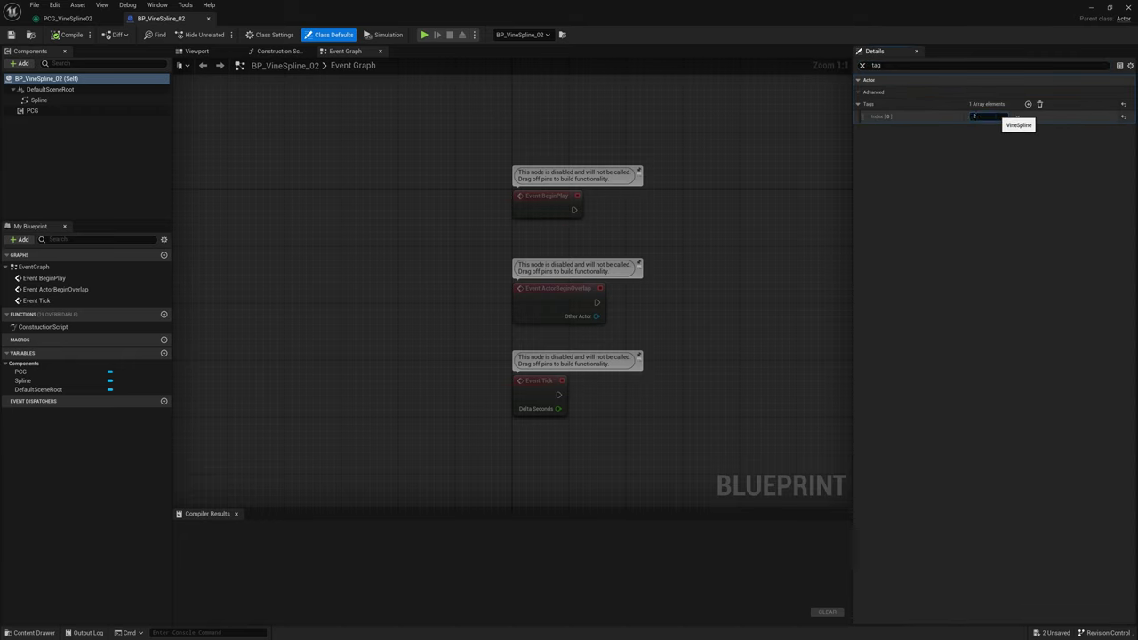
pyautogui.hotkey('ctrl', 'z')
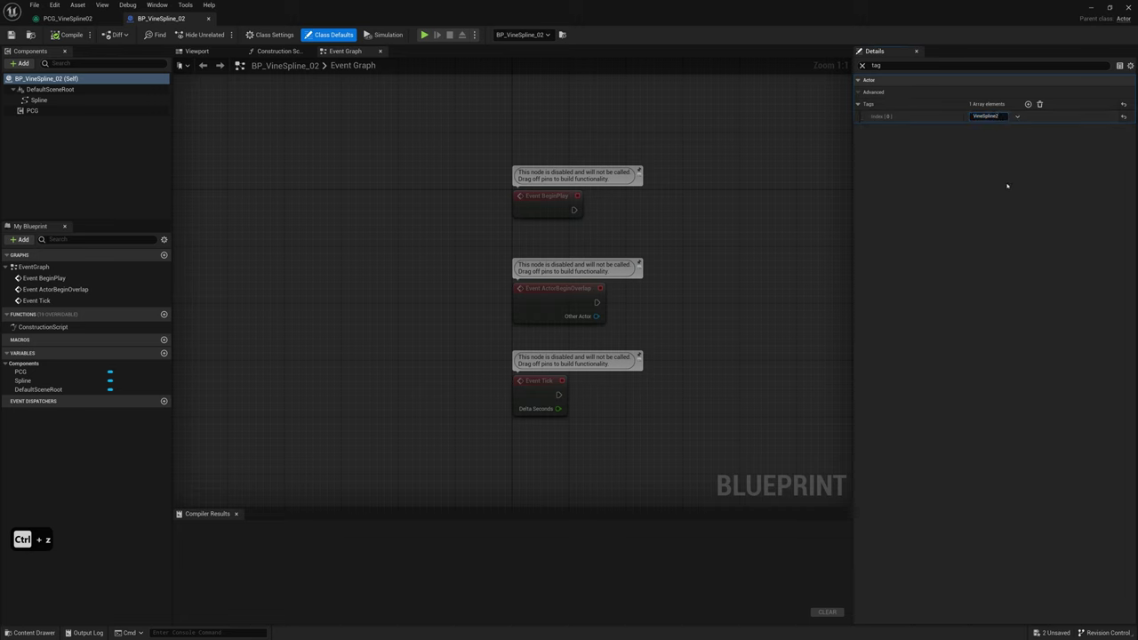
pyautogui.click(68, 34)
pyautogui.click(11, 35)
pyautogui.click(209, 19)
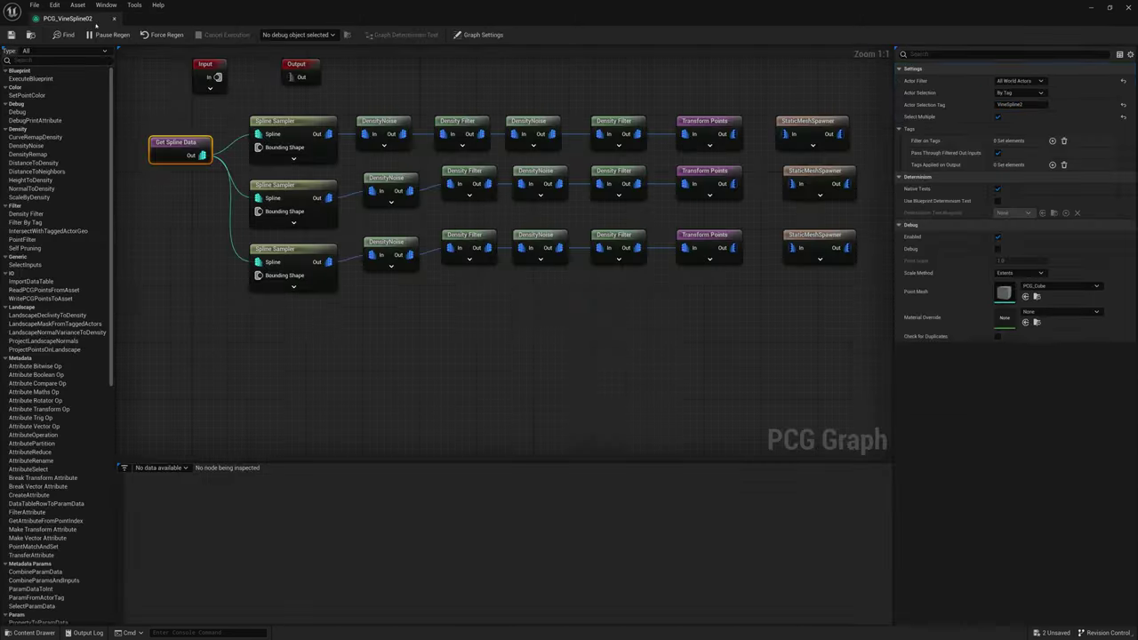
# Shrink the PCG_VineSpline02 graph window, move it clear of the Details settings and minimize it to uncover the level
pyautogui.moveTo(249, 301); pyautogui.dragTo(250, 305)
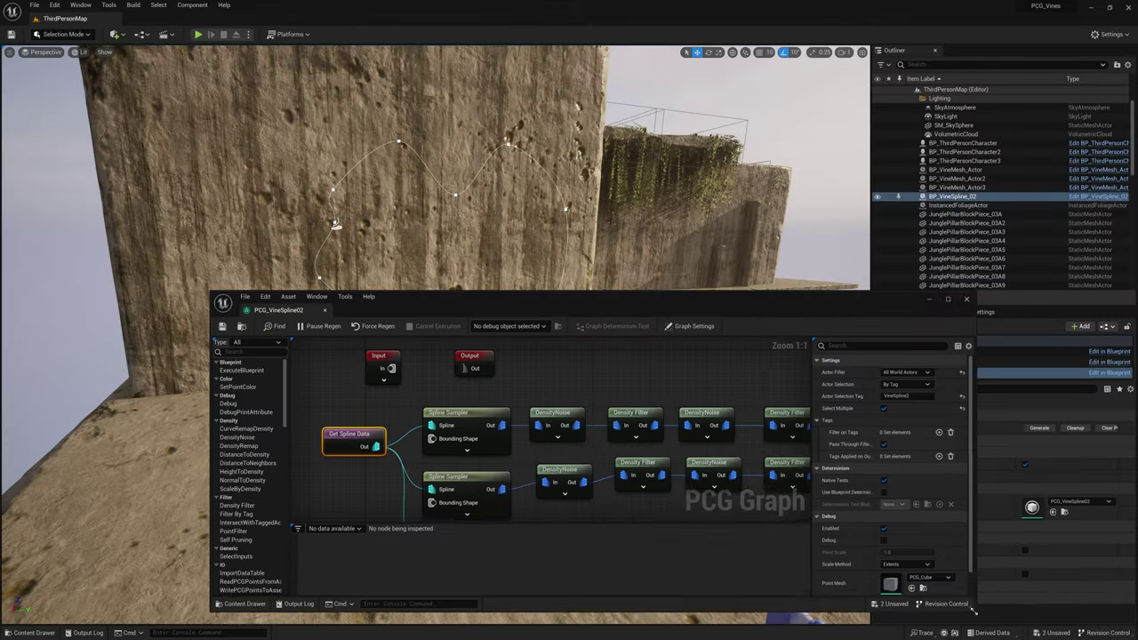
pyautogui.moveTo(975, 613); pyautogui.dragTo(964, 613)
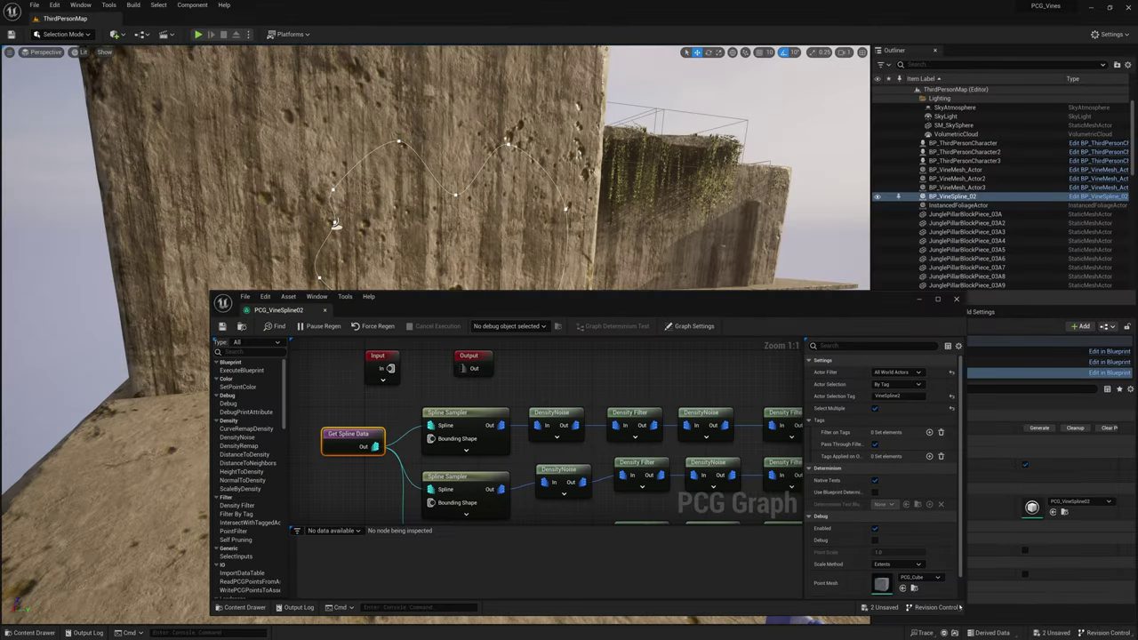
pyautogui.moveTo(642, 315); pyautogui.dragTo(483, 320)
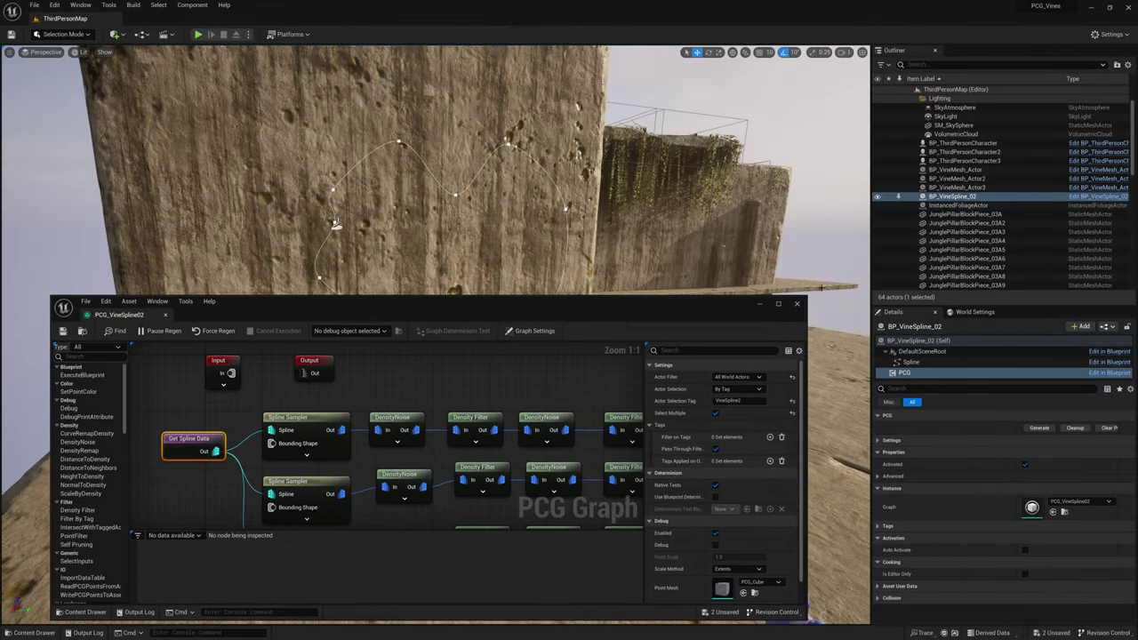
pyautogui.click(758, 304)
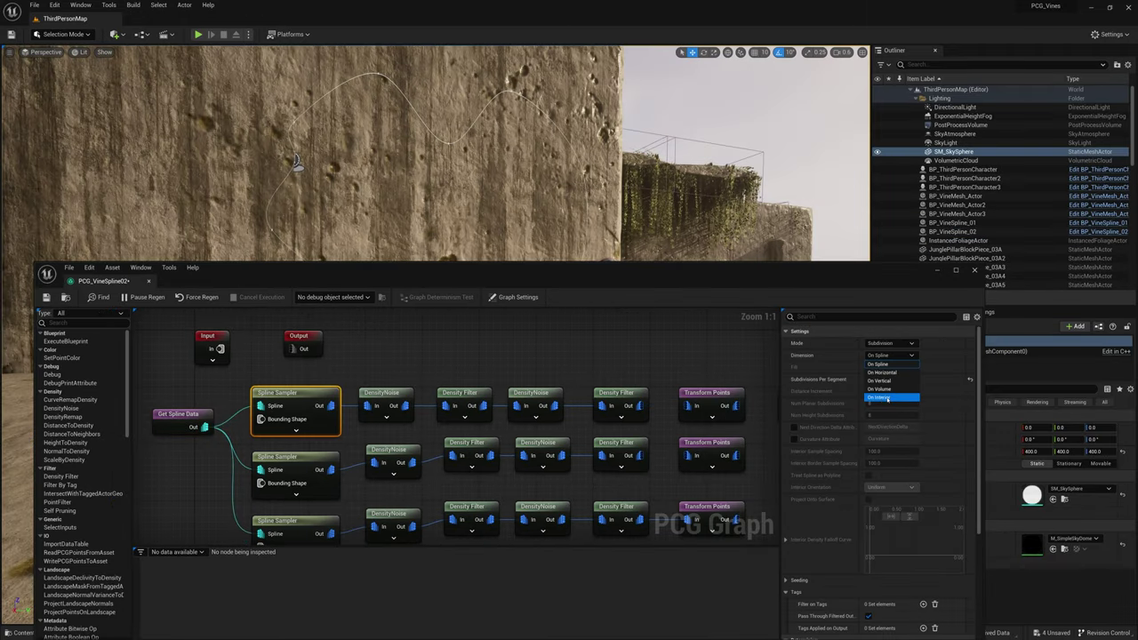
# Delete the three existing Spline Sampler nodes from the PCG_VineSpline02 graph
pyautogui.press('Escape')
pyautogui.click(334, 457)
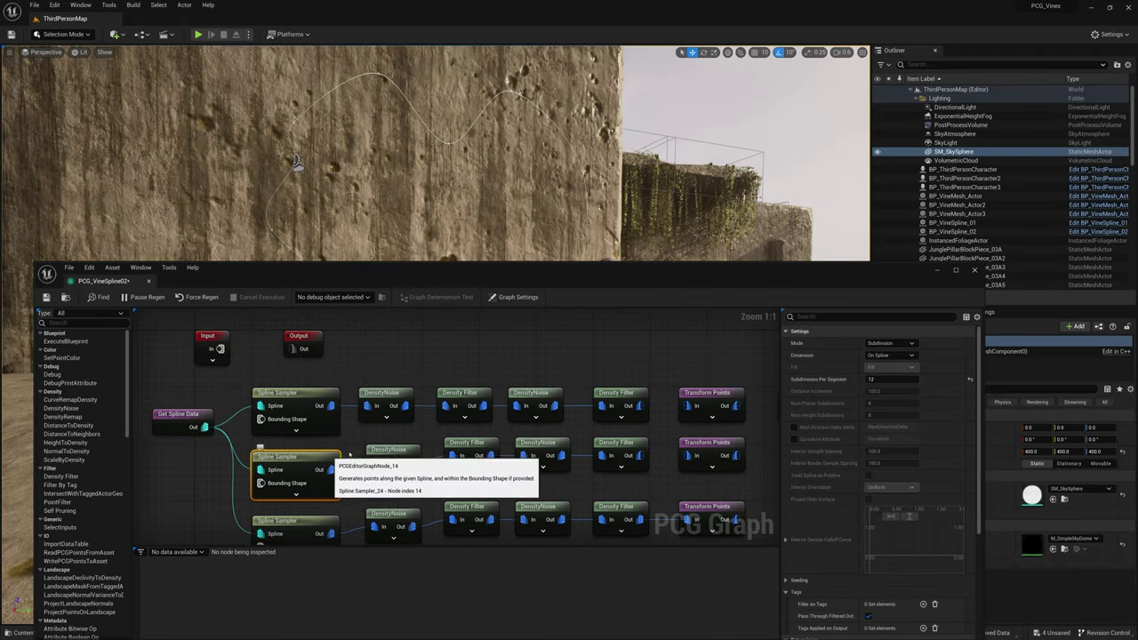
pyautogui.moveTo(383, 389); pyautogui.dragTo(405, 337, button='right')
pyautogui.moveTo(325, 329); pyautogui.dragTo(317, 504)
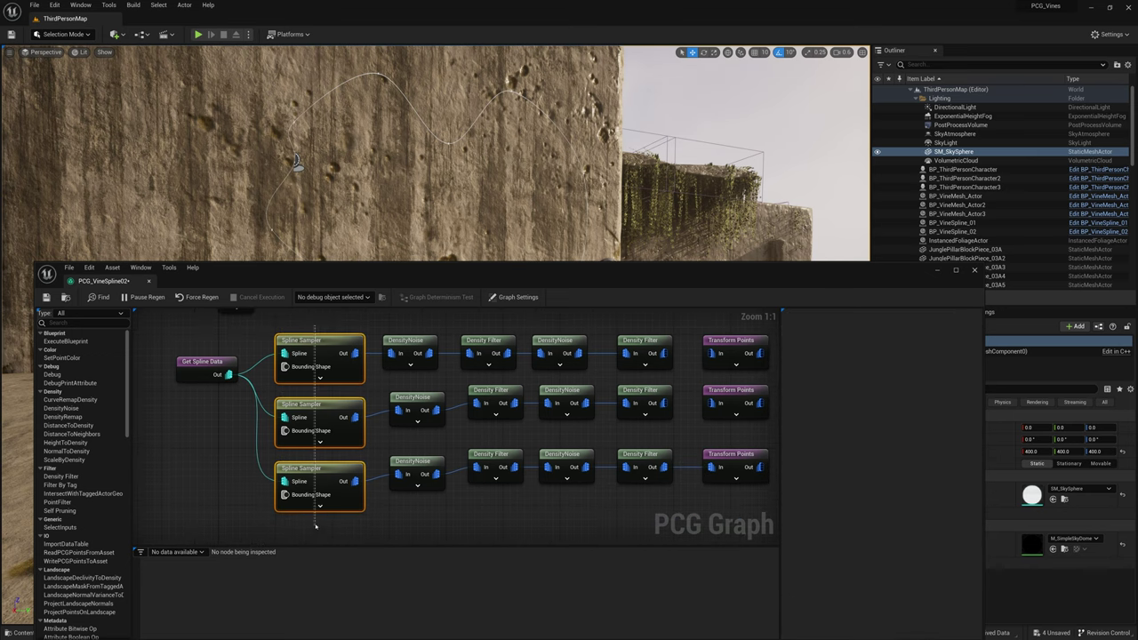
pyautogui.press('Delete')
# Add a new Spline Sampler node and place it between Get Spline Data and the upper DensityNoise node
pyautogui.rightClick(294, 376)
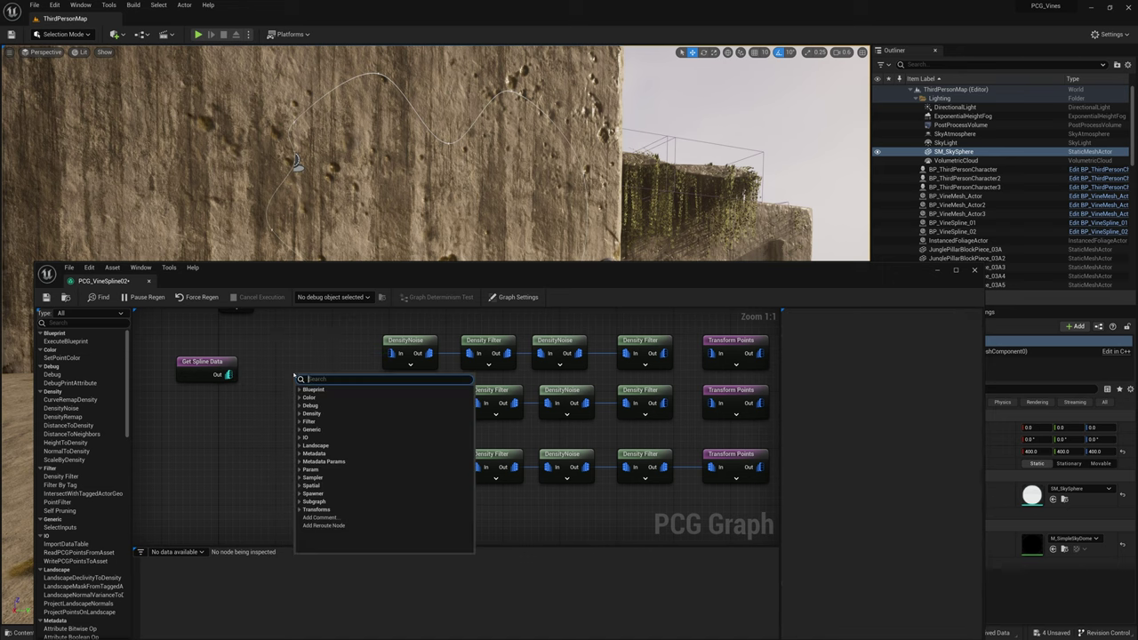
pyautogui.write('spli')
pyautogui.press('Return')
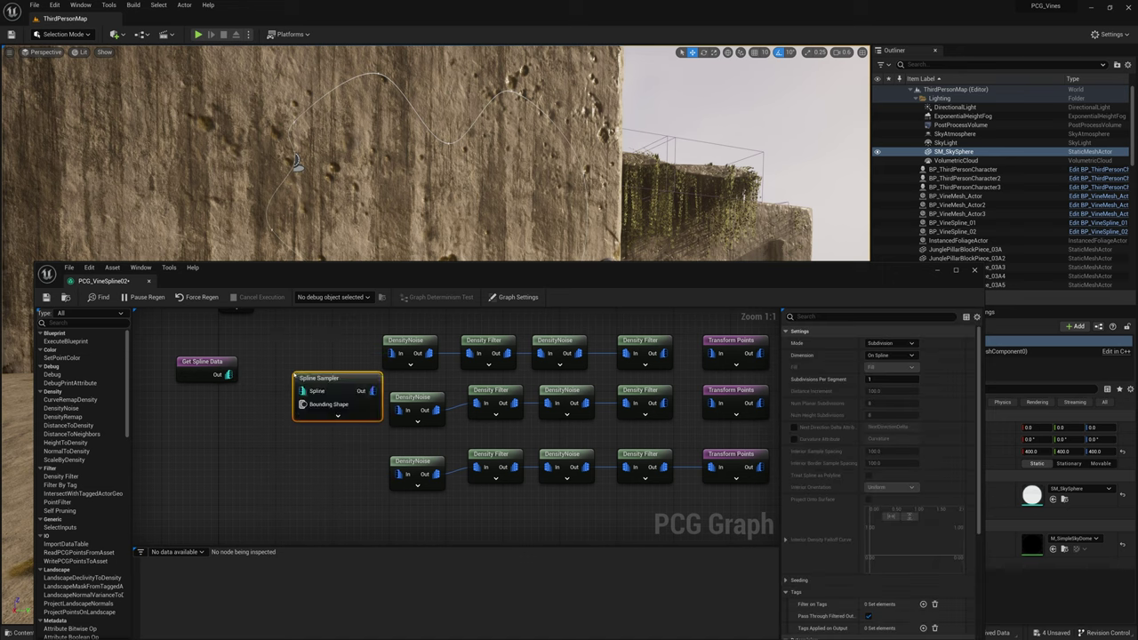
pyautogui.moveTo(302, 368); pyautogui.dragTo(284, 324)
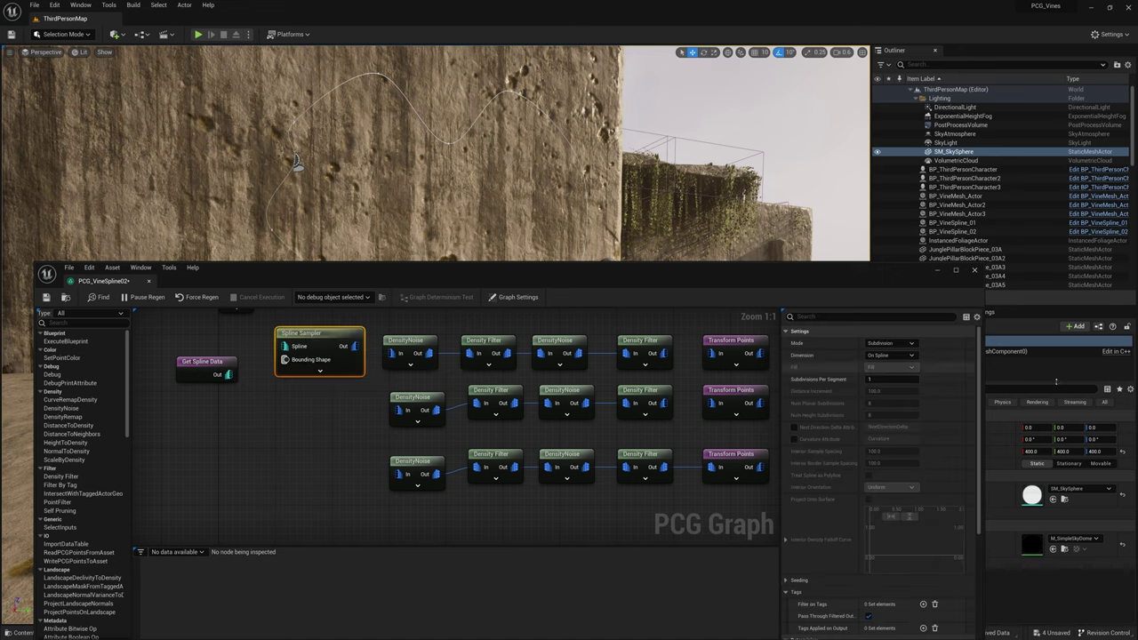
# Set the new Spline Sampler's Dimension to On Interior and connect it between Get Spline Data and the upper DensityNoise
pyautogui.click(894, 356)
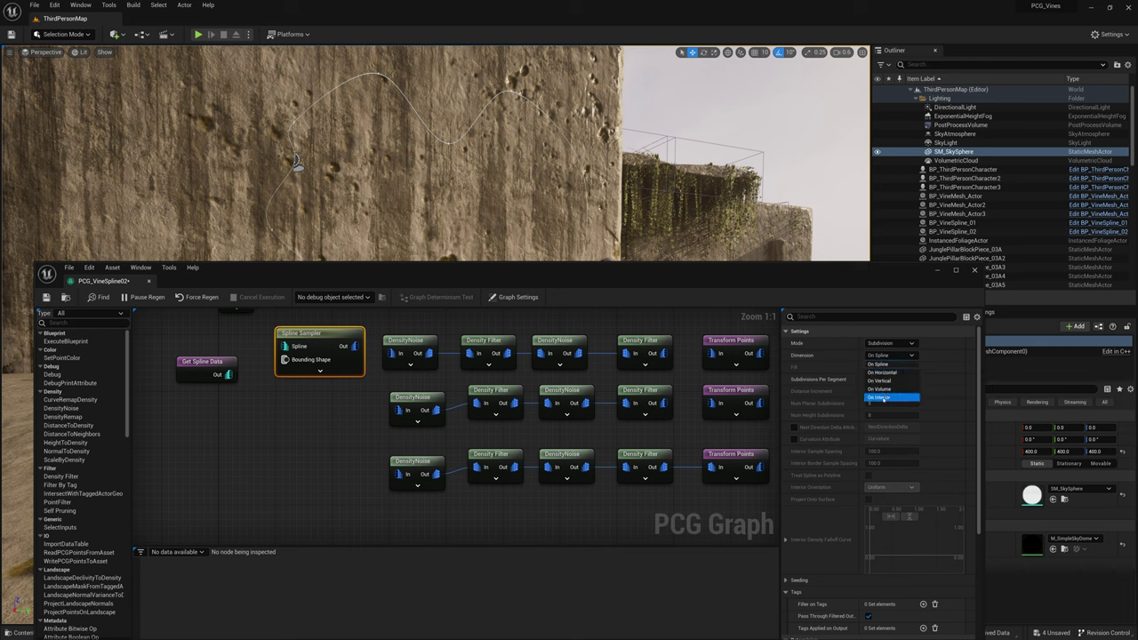
pyautogui.click(884, 399)
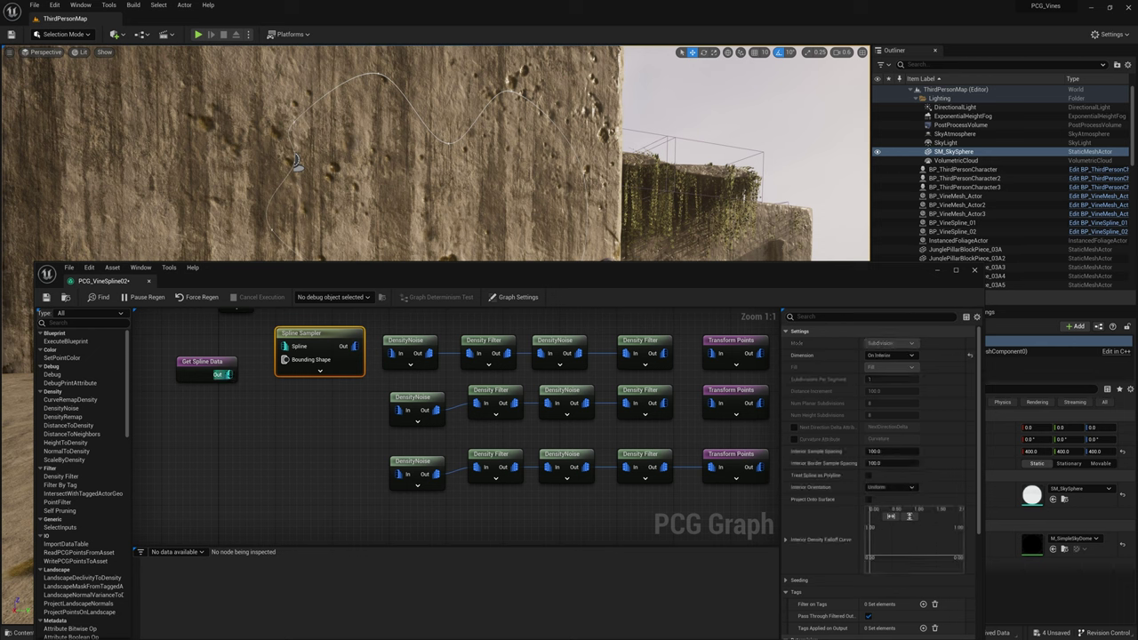
pyautogui.moveTo(343, 337); pyautogui.dragTo(329, 336)
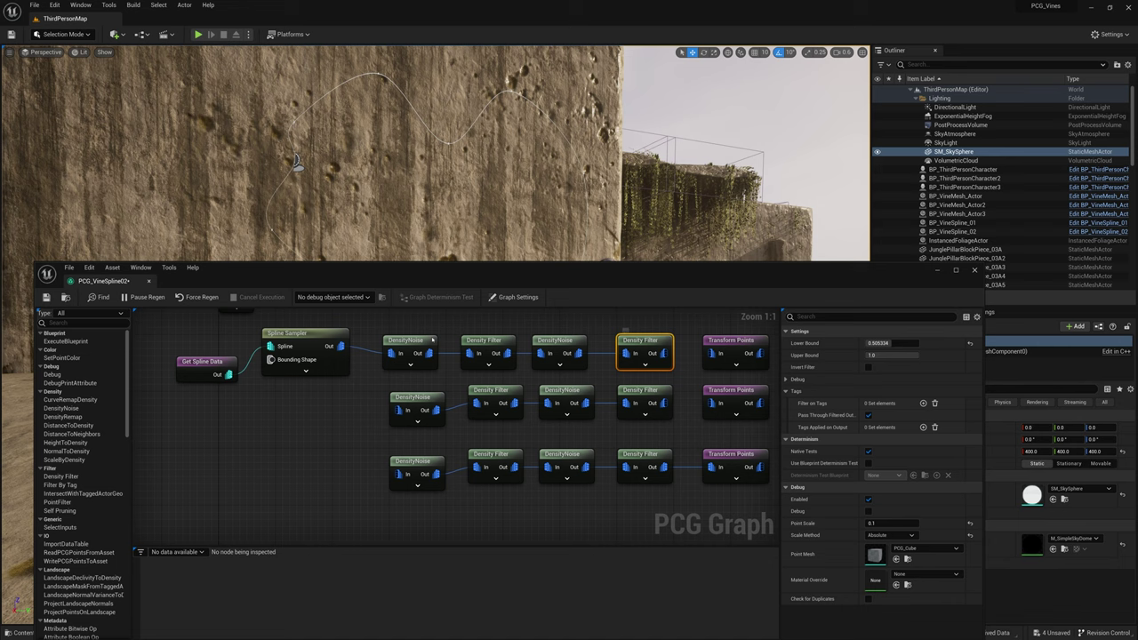
# Choose BP_VineSpline_02 / PCG as the debug object and turn on debug display for the Spline Sampler
pyautogui.click(346, 297)
pyautogui.click(347, 317)
pyautogui.moveTo(634, 183); pyautogui.dragTo(624, 197, button='right')
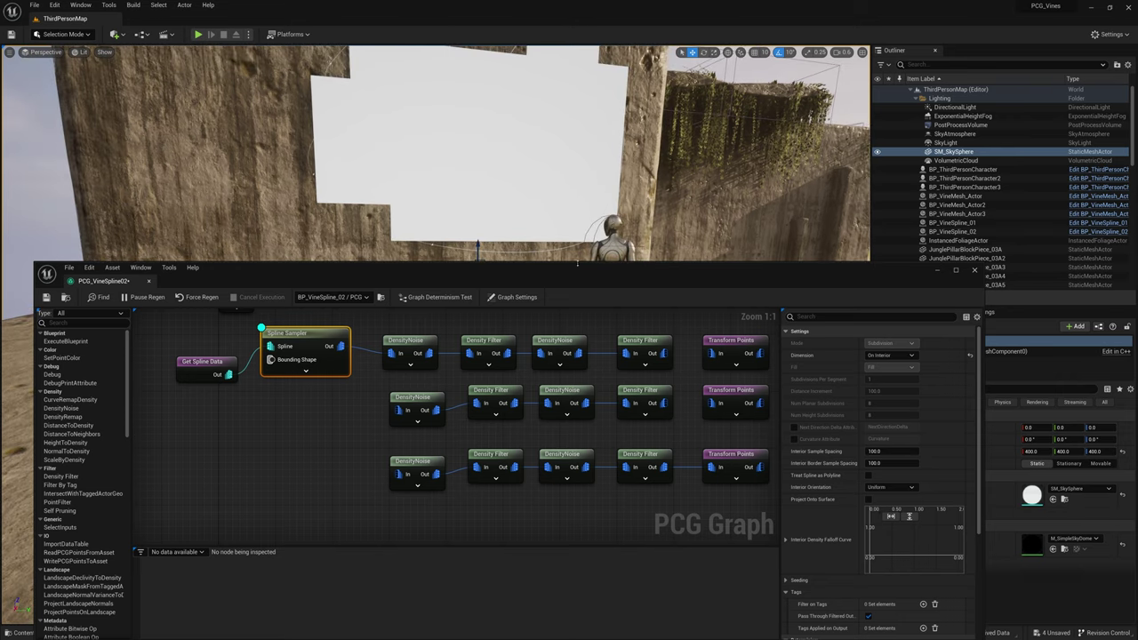
# Set the Spline Sampler's debug Scale Method to Absolute and its Point Scale to 0.1
pyautogui.moveTo(580, 263); pyautogui.dragTo(542, 378)
pyautogui.scroll(-3, 856, 539)
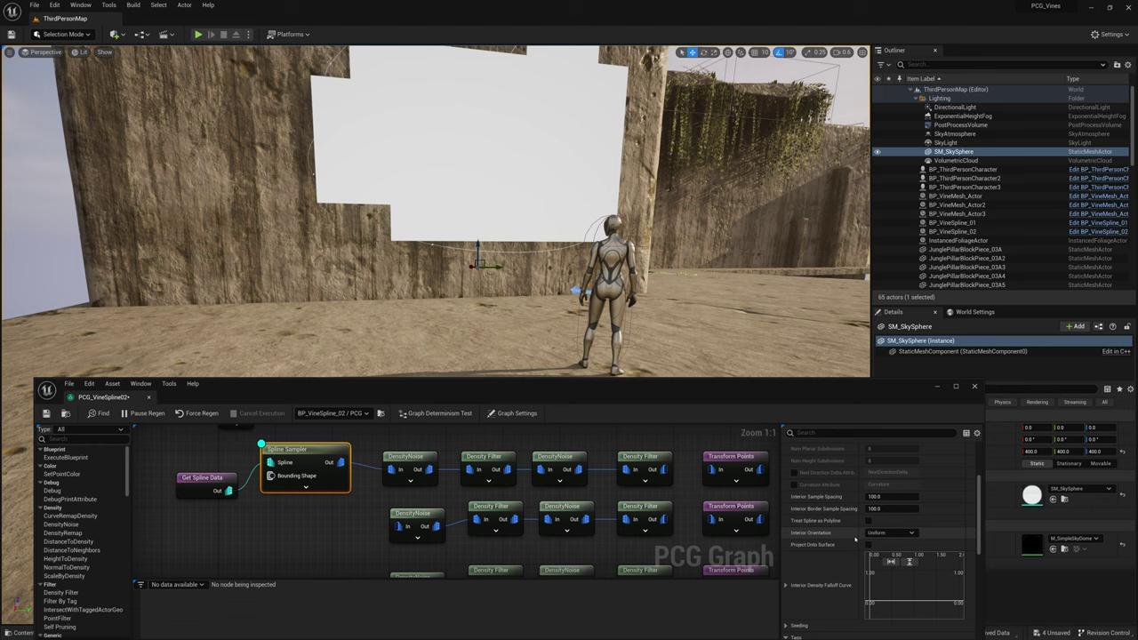
pyautogui.scroll(-5, 849, 538)
pyautogui.click(890, 569)
pyautogui.click(880, 586)
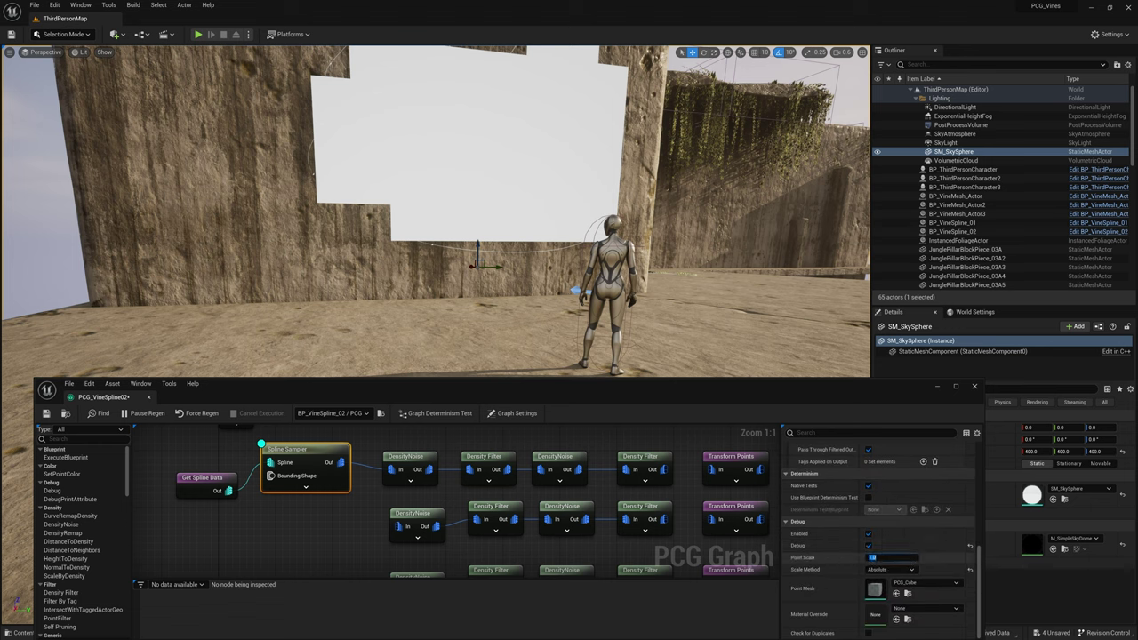
pyautogui.press('Return')
pyautogui.moveTo(693, 306); pyautogui.dragTo(711, 271, button='right')
pyautogui.scroll(2, 307, 184)
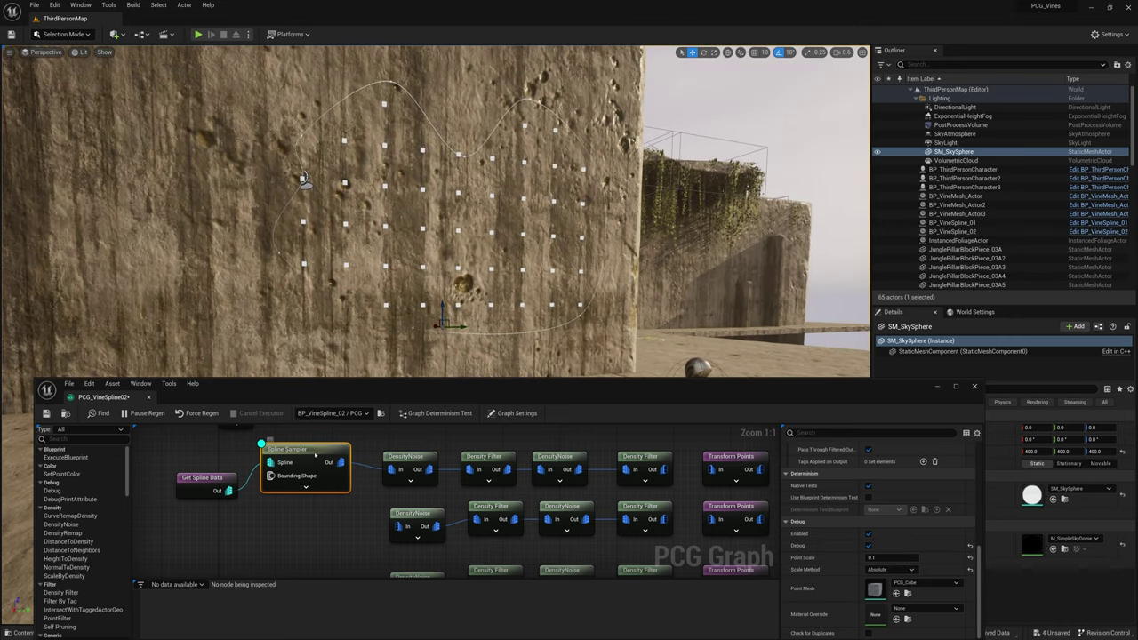
# Set the Spline Sampler's Interior Sample Spacing and Interior Border Sample Spacing to 50
pyautogui.scroll(5, 889, 570)
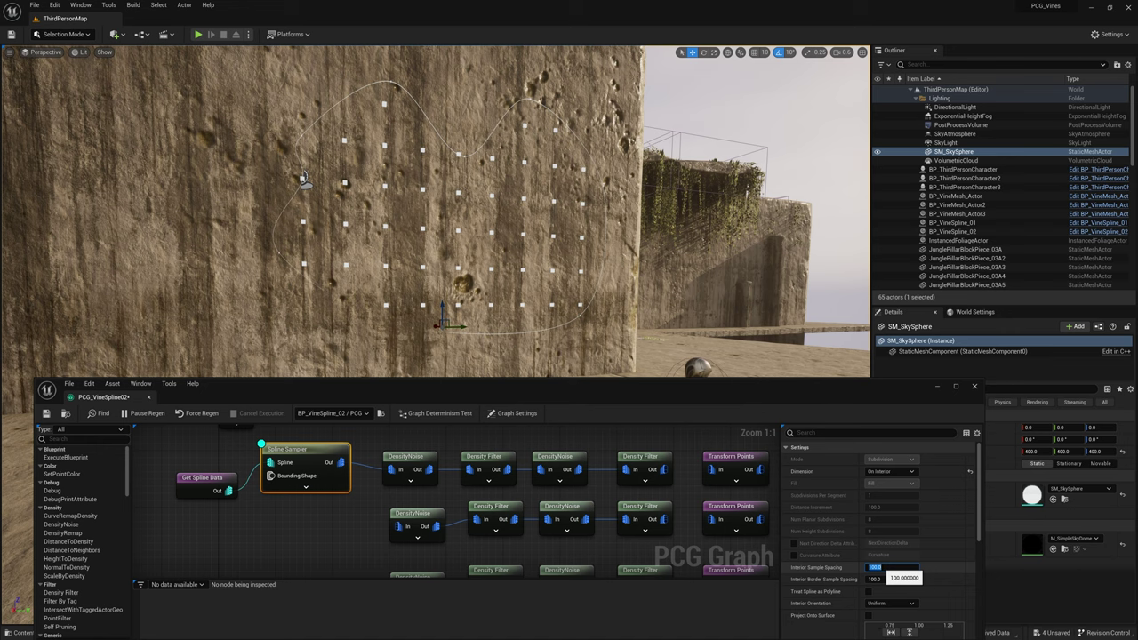
pyautogui.click(872, 579)
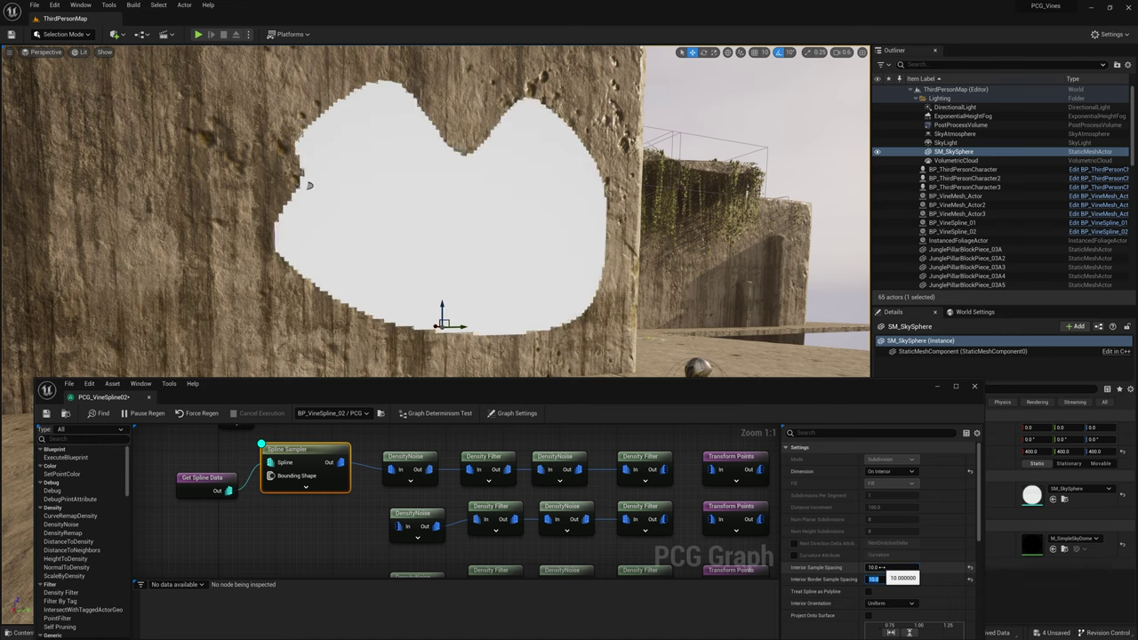
pyautogui.write('50')
pyautogui.press('Tab')
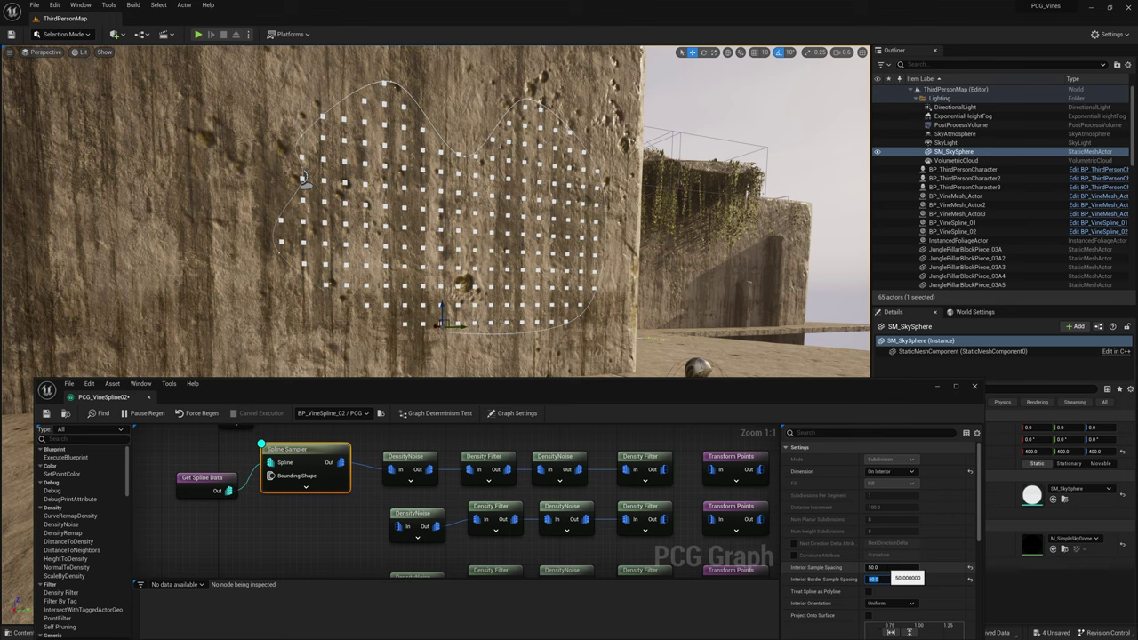
pyautogui.moveTo(534, 267); pyautogui.dragTo(489, 272, button='right')
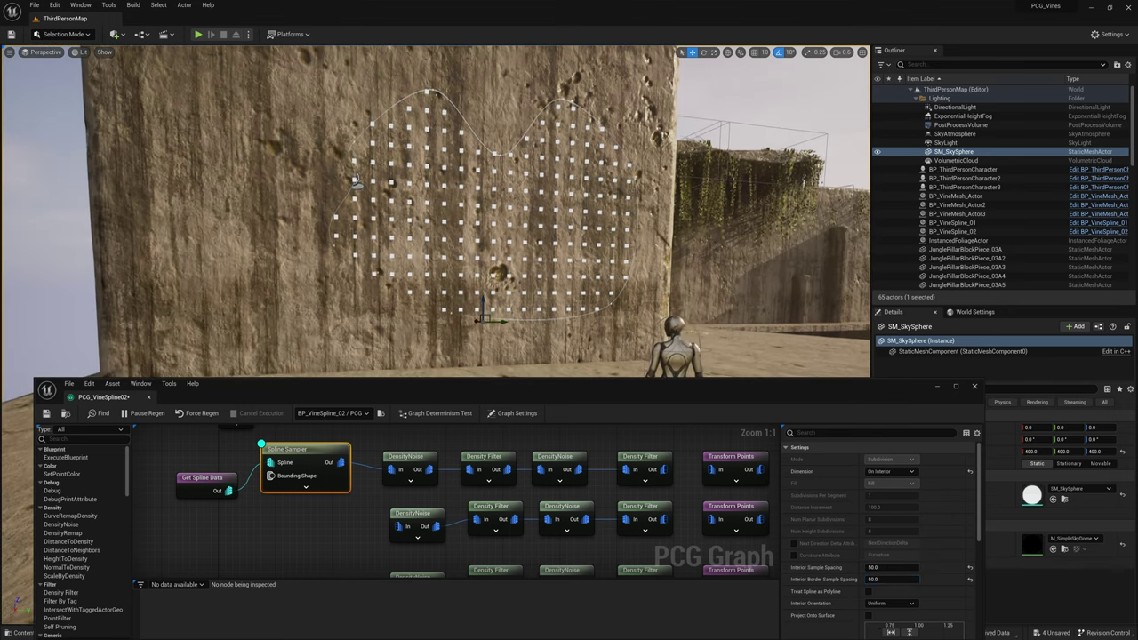
pyautogui.moveTo(436, 214); pyautogui.dragTo(436, 213, button='right')
# Compare the debug points of the last Density Filter in the upper row with those of the Spline Sampler
pyautogui.click(633, 461)
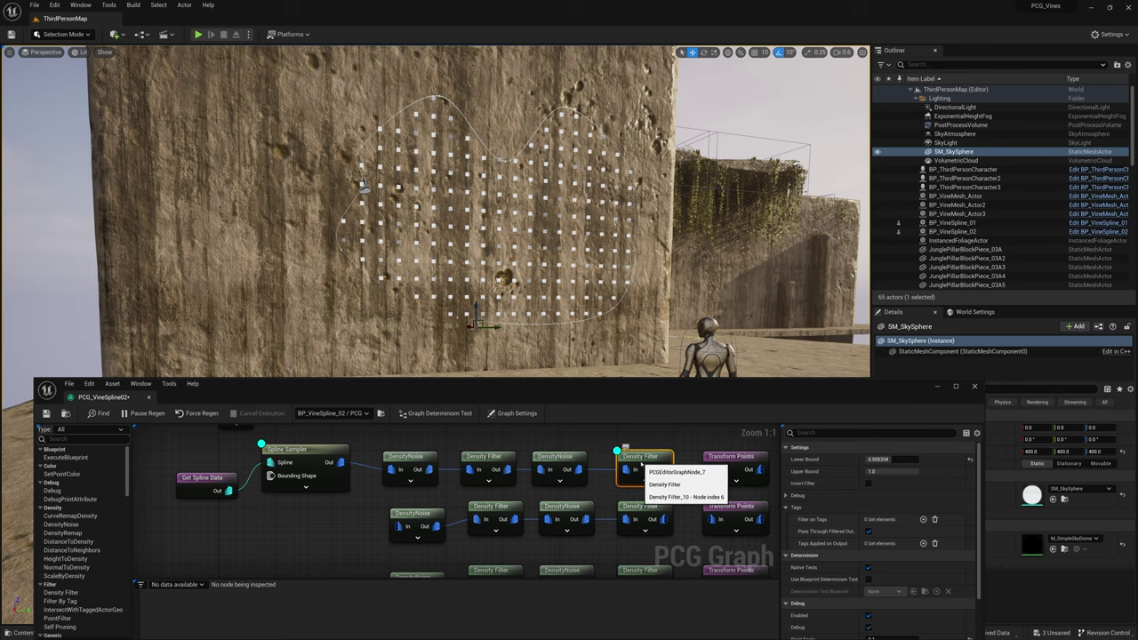
pyautogui.click(276, 448)
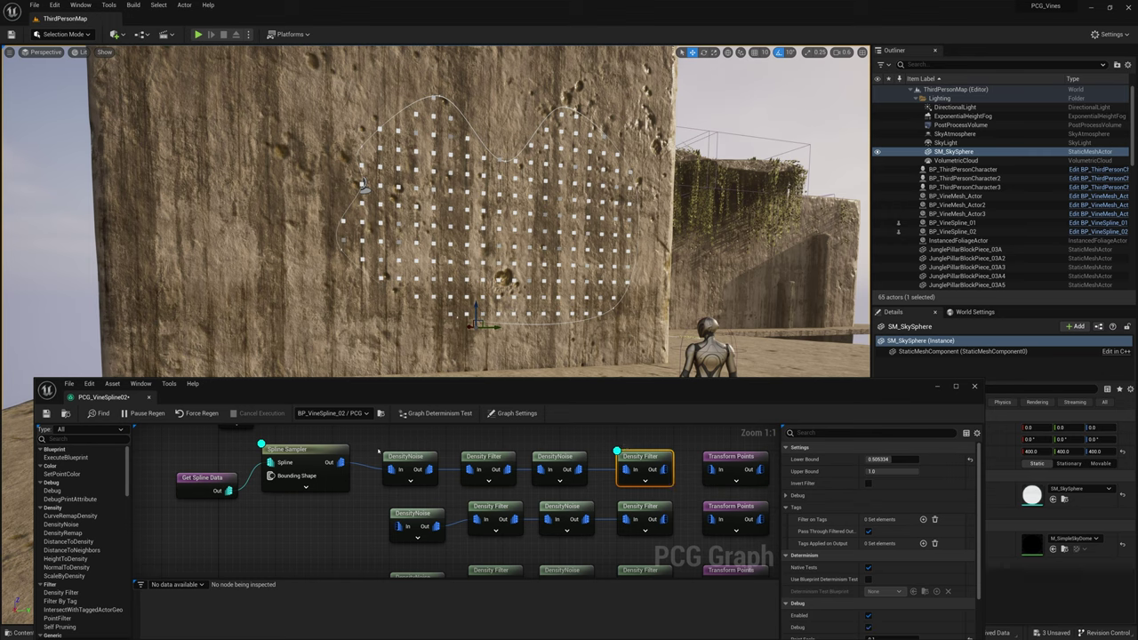
pyautogui.click(625, 449)
pyautogui.click(310, 452)
pyautogui.press('d')
pyautogui.moveTo(436, 231)
pyautogui.mouseDown(button='right')
pyautogui.moveTo(418, 254)
pyautogui.moveTo(435, 232)
pyautogui.moveTo(423, 226)
pyautogui.mouseUp(button='right')
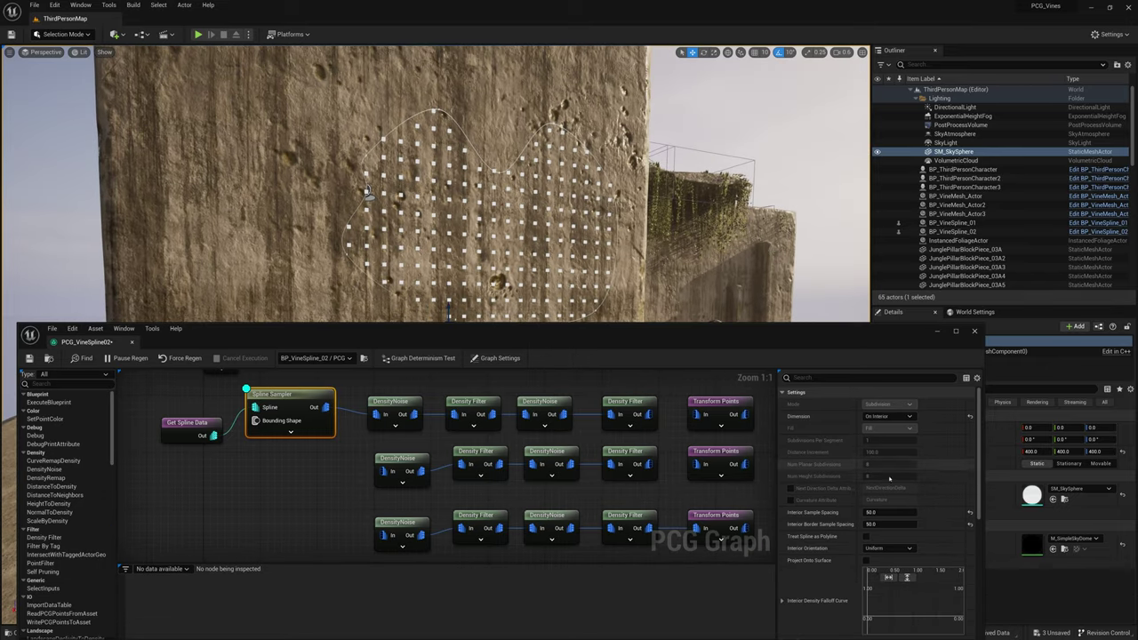
# Open the Spline Sampler's Interior Density Falloff Curve for editing, add a first key and raise it toward a value of 1
pyautogui.scroll(-1, 894, 483)
pyautogui.scroll(-2, 895, 482)
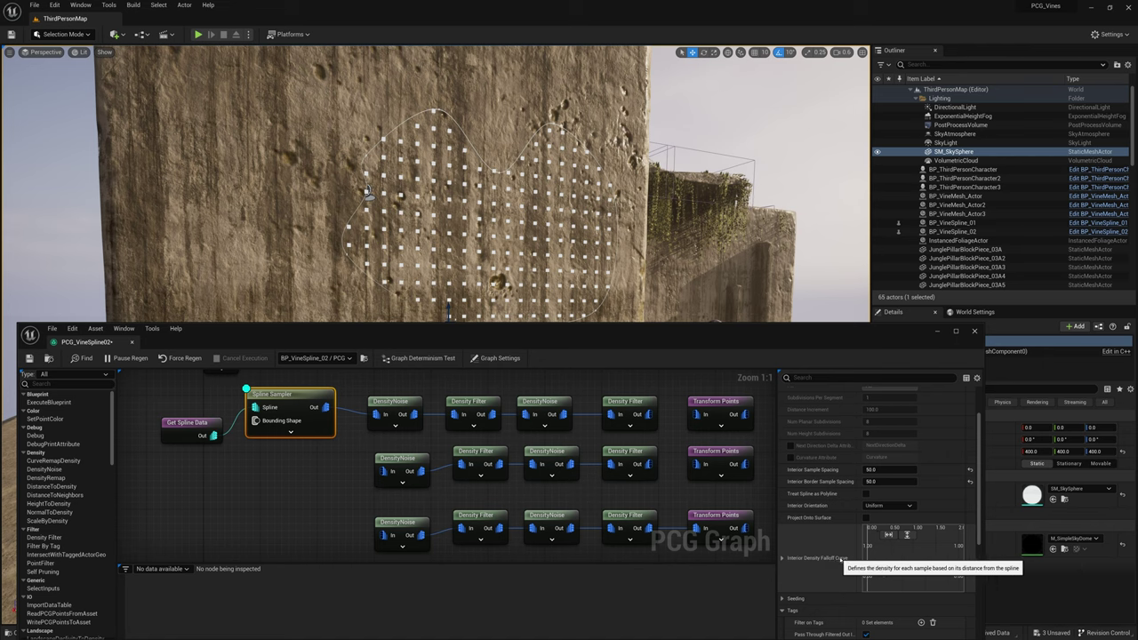
pyautogui.doubleClick(917, 561)
pyautogui.moveTo(682, 430); pyautogui.dragTo(557, 318)
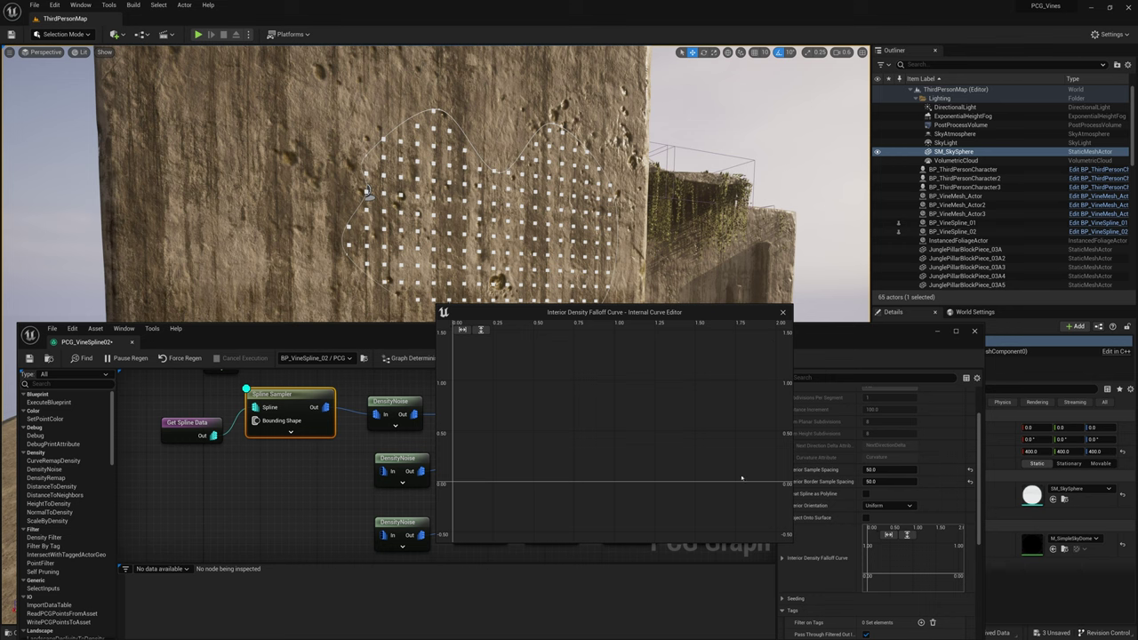
pyautogui.rightClick(503, 484)
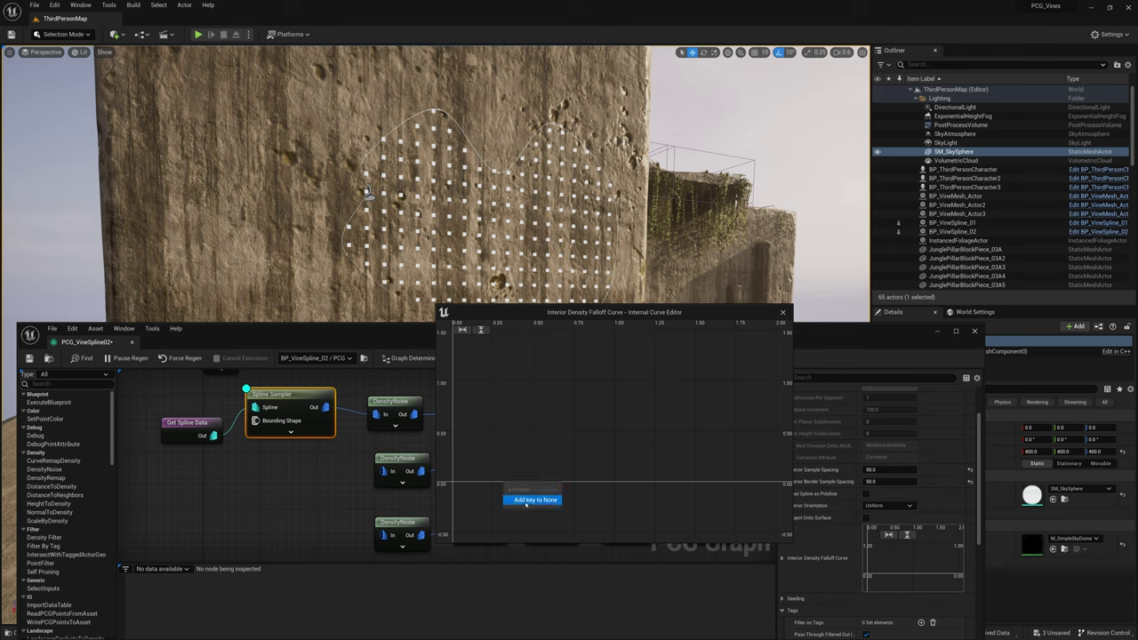
pyautogui.click(535, 500)
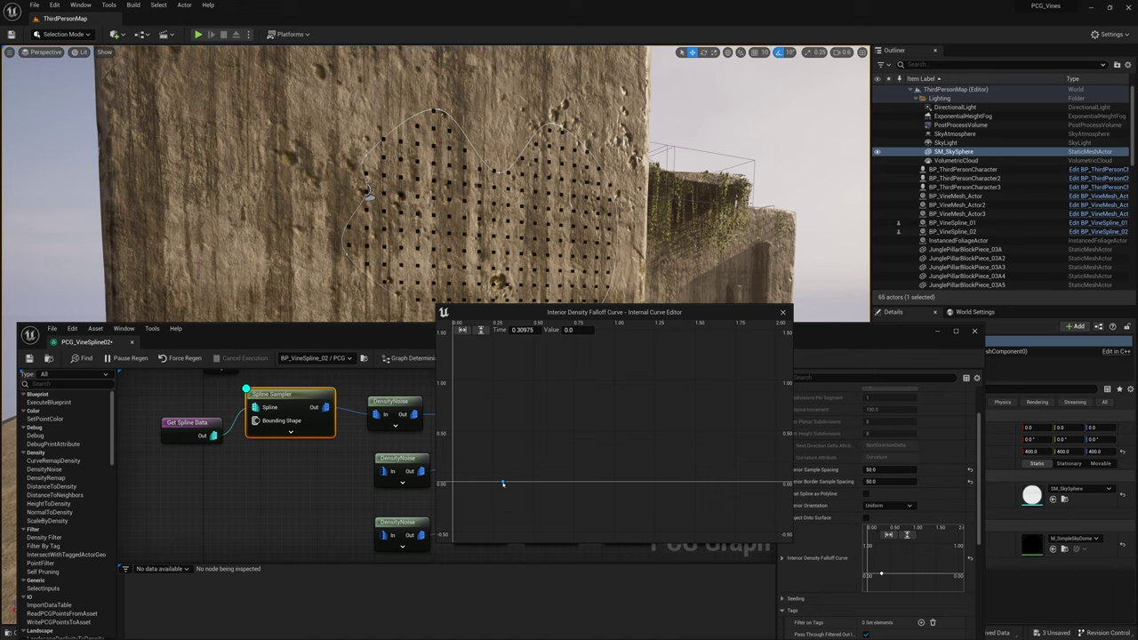
pyautogui.moveTo(503, 483); pyautogui.dragTo(505, 457)
pyautogui.moveTo(515, 360); pyautogui.dragTo(514, 383)
# Add a second falloff key and shape the curve from about value 1 at time 0 to value 0 near time 1
pyautogui.keyDown('shift'); pyautogui.click(703, 382); pyautogui.keyUp('shift')
pyautogui.moveTo(703, 382); pyautogui.dragTo(709, 481)
pyautogui.scroll(-7, 665, 409)
pyautogui.scroll(-2, 665, 409)
pyautogui.moveTo(665, 409); pyautogui.dragTo(645, 432, button='right')
pyautogui.moveTo(594, 481); pyautogui.dragTo(552, 482)
pyautogui.scroll(4, 597, 376)
pyautogui.moveTo(598, 376); pyautogui.dragTo(709, 386, button='right')
pyautogui.moveTo(567, 449); pyautogui.dragTo(528, 451)
pyautogui.scroll(1, 570, 468)
pyautogui.moveTo(569, 468); pyautogui.dragTo(578, 387, button='right')
# Move the upper-left spline point of BP_VineSpline_02 outward on the wall to widen the closed loop
pyautogui.moveTo(383, 213); pyautogui.dragTo(380, 147, button='right')
pyautogui.click(382, 152)
pyautogui.click(389, 138)
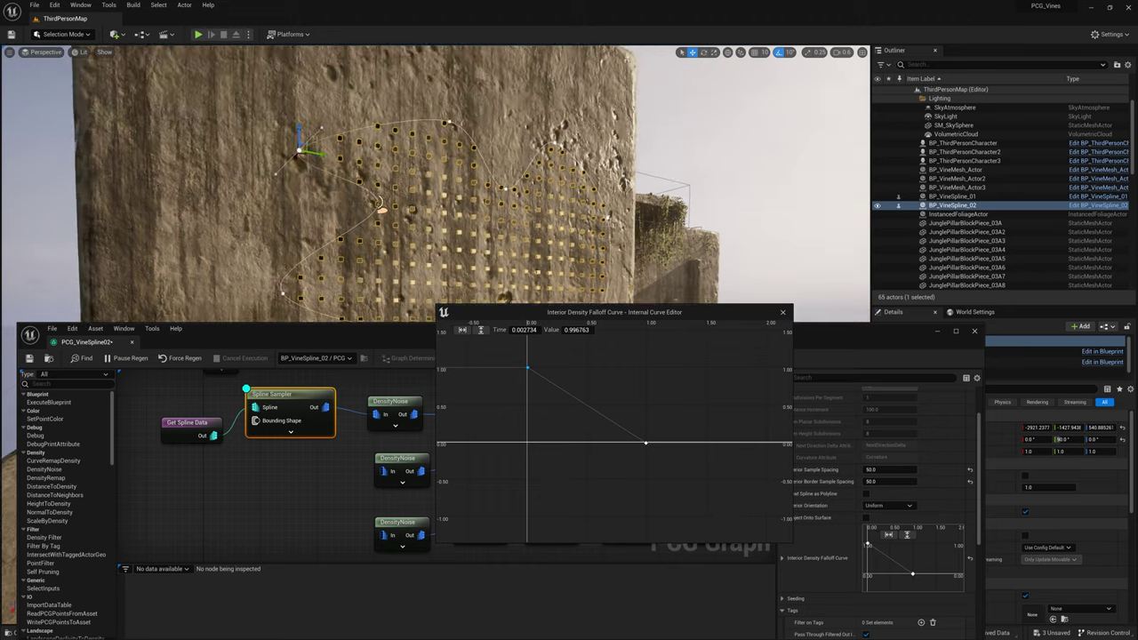
# Add a middle key to the density falloff curve and bend it down to about time 0.4 and value 0.4
pyautogui.rightClick(580, 405)
pyautogui.click(588, 415)
pyautogui.moveTo(580, 401)
pyautogui.mouseDown()
pyautogui.moveTo(600, 385)
pyautogui.moveTo(573, 414)
pyautogui.mouseUp()
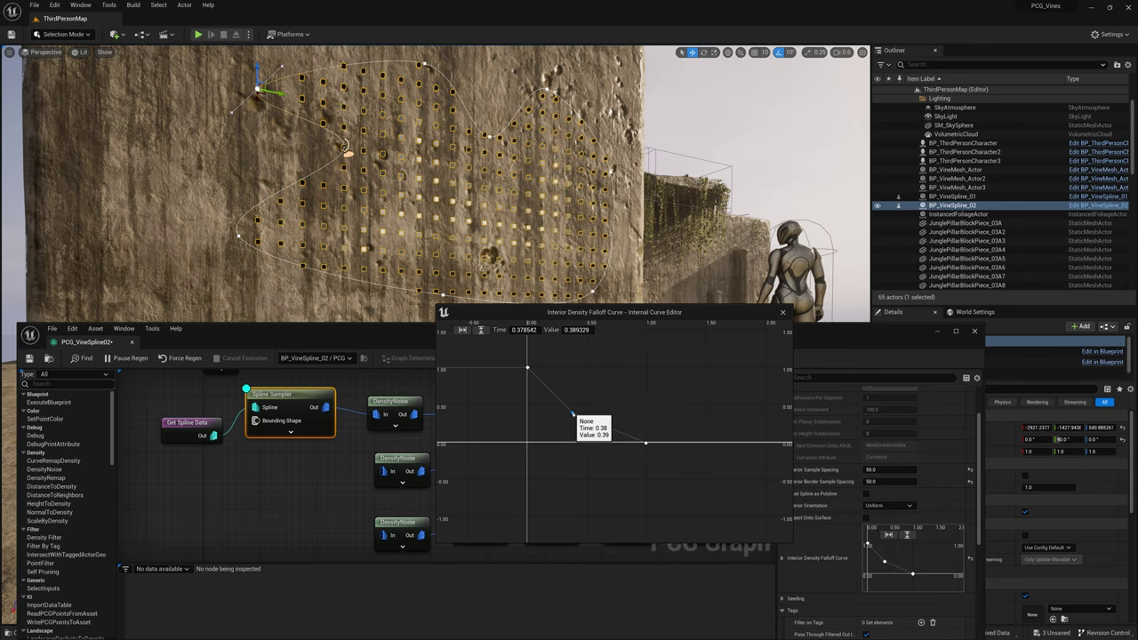
pyautogui.moveTo(573, 415); pyautogui.dragTo(576, 410)
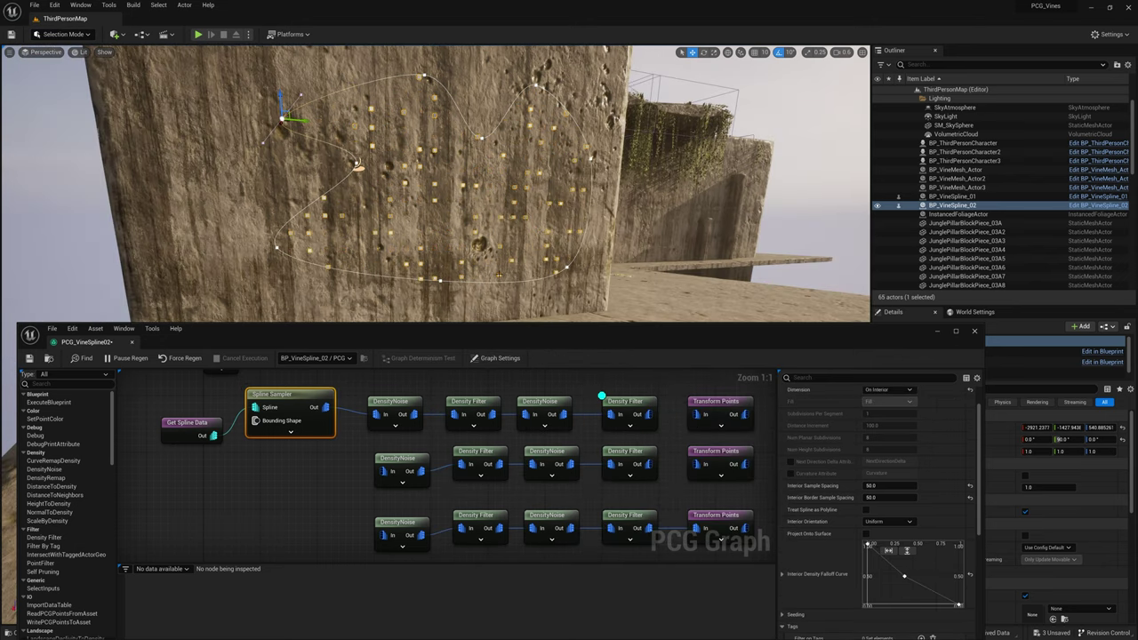
# Delete all the old DensityNoise and Density Filter nodes between the Spline Sampler and the three Transform Points nodes
pyautogui.moveTo(499, 275); pyautogui.dragTo(490, 266, button='right')
pyautogui.click(614, 399)
pyautogui.moveTo(610, 388); pyautogui.dragTo(397, 426)
pyautogui.press('Delete')
pyautogui.moveTo(599, 436); pyautogui.dragTo(628, 521)
pyautogui.press('Delete')
# Add a Density Filter node fed by the Spline Sampler's output
pyautogui.moveTo(325, 408); pyautogui.dragTo(363, 405)
pyautogui.write('den')
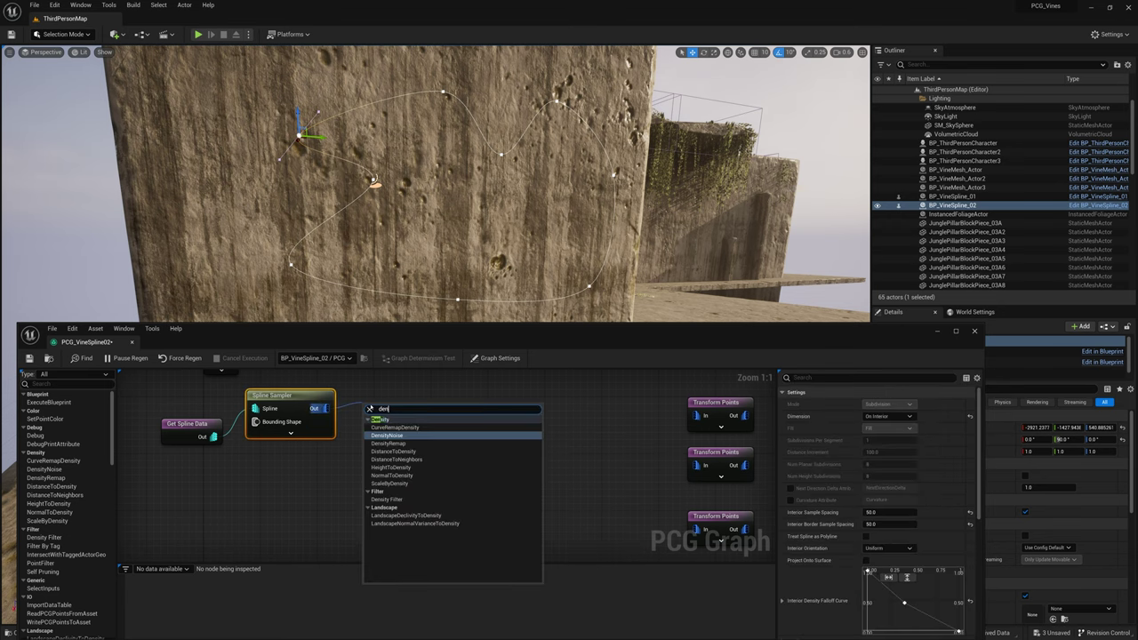
pyautogui.write('sit')
pyautogui.press('BackSpace')
pyautogui.press('BackSpace')
pyautogui.press('BackSpace')
pyautogui.press('BackSpace')
pyautogui.press('BackSpace')
pyautogui.press('BackSpace')
pyautogui.write('fil')
pyautogui.press('Up')
pyautogui.press('Return')
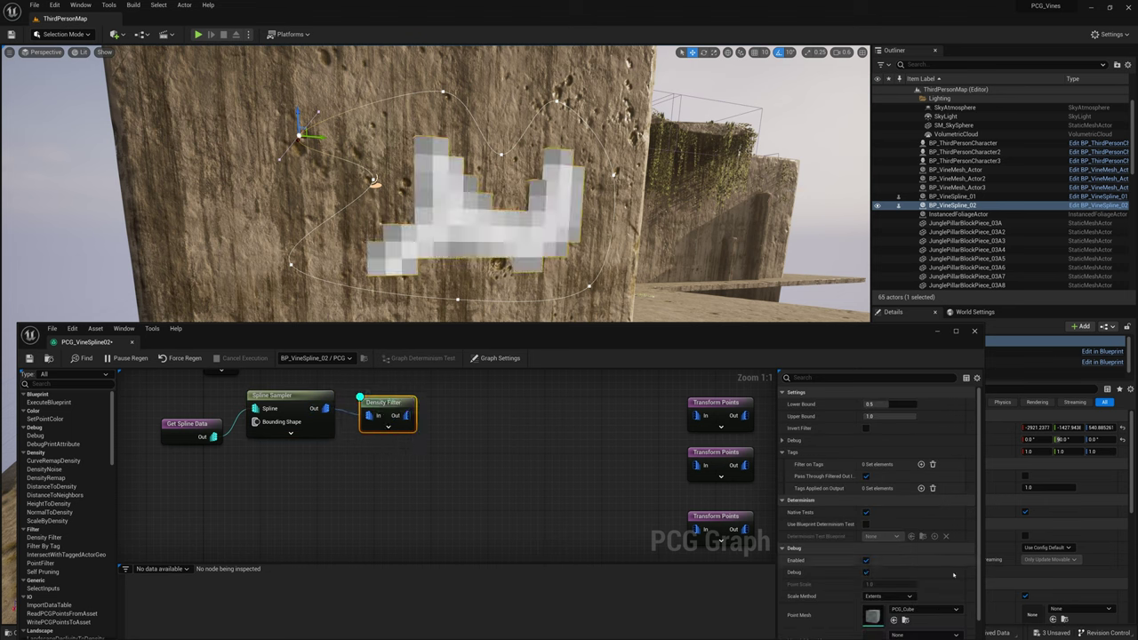
# Set the Density Filter's debug scale method to Absolute with a point scale of 0.1
pyautogui.click(889, 596)
pyautogui.click(875, 614)
pyautogui.click(876, 585)
pyautogui.write('0.1')
pyautogui.press('Return')
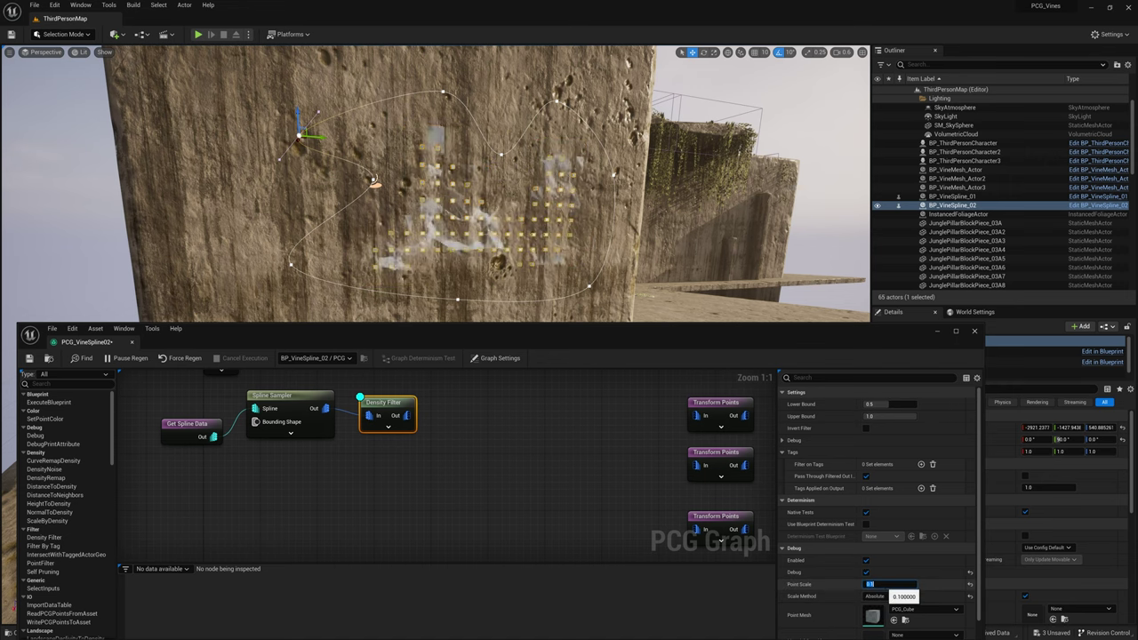
pyautogui.moveTo(604, 342); pyautogui.dragTo(605, 323)
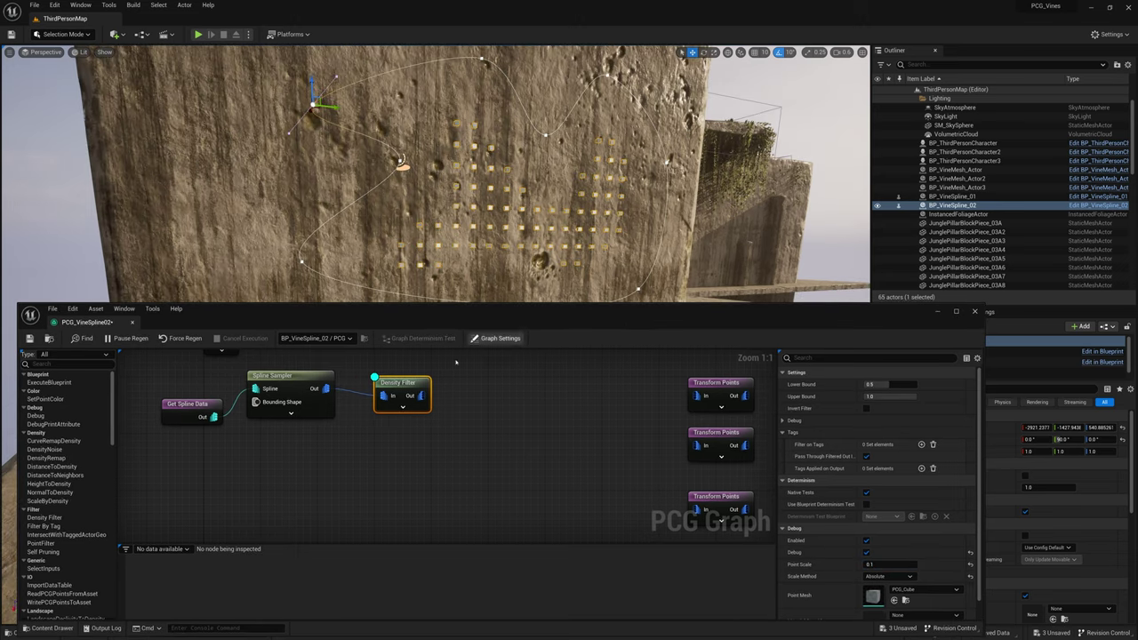
# Add a DensityNoise node fed by the Density Filter and align it in the same row
pyautogui.moveTo(421, 396); pyautogui.dragTo(467, 395)
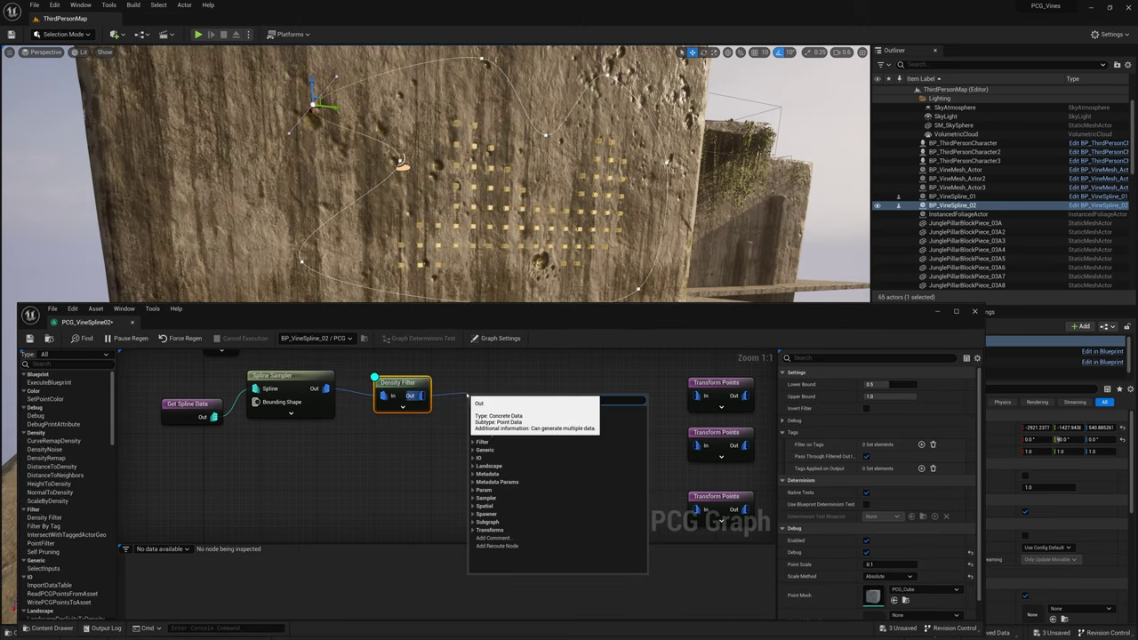
pyautogui.write('noise')
pyautogui.press('Return')
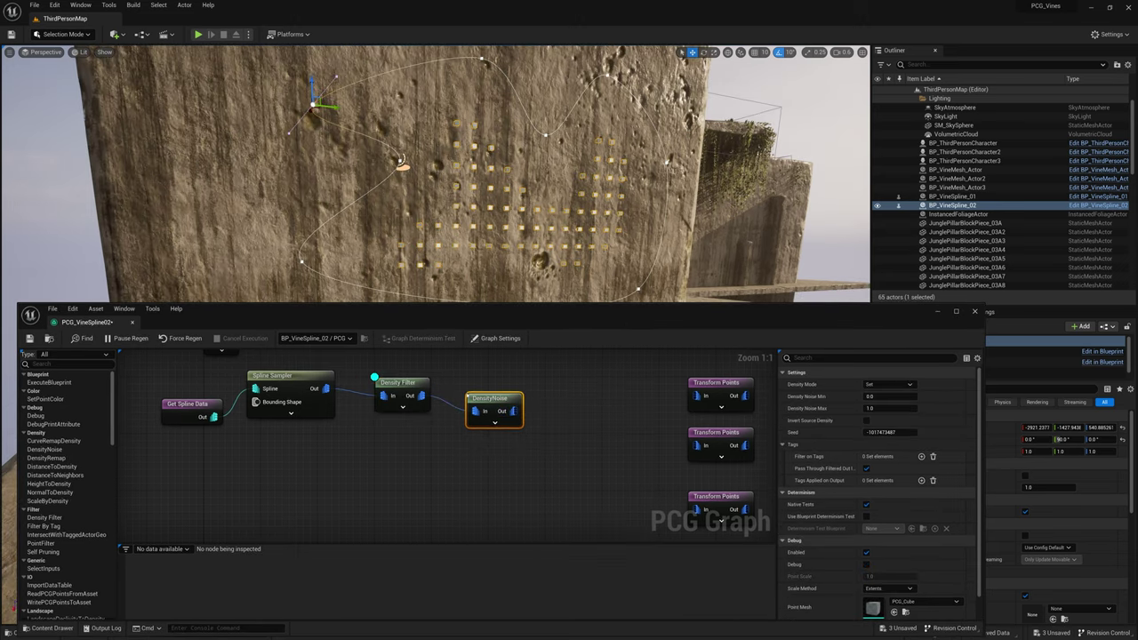
pyautogui.moveTo(494, 397); pyautogui.dragTo(482, 382)
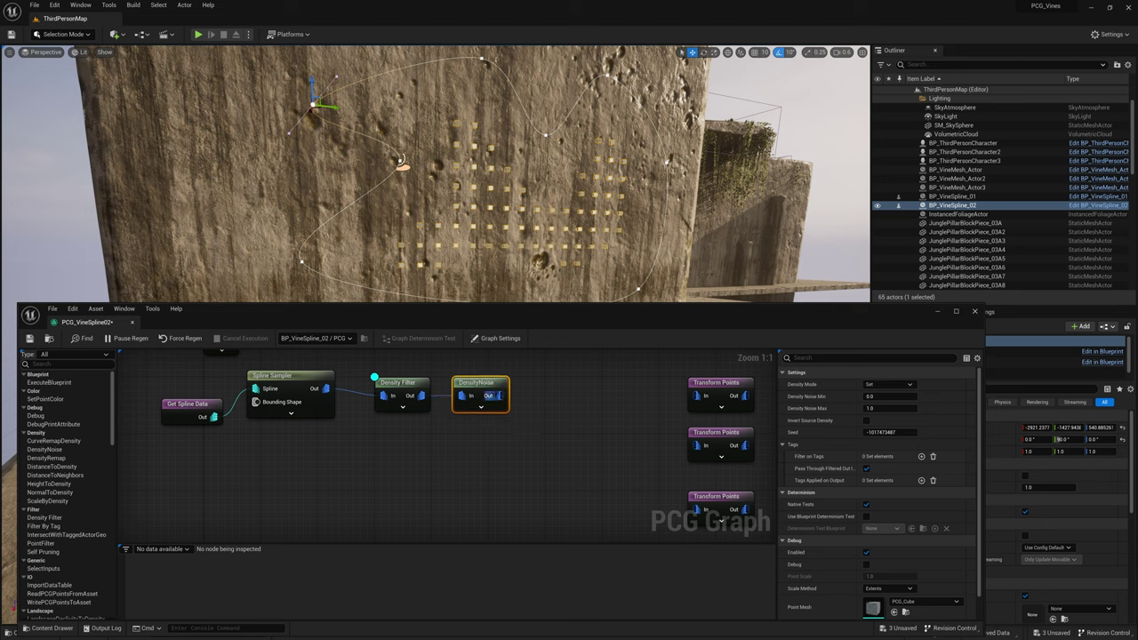
# Switch the debug display from the Density Filter to the DensityNoise node, using Absolute scale and a point scale of 0.1
pyautogui.click(486, 381)
pyautogui.press('d')
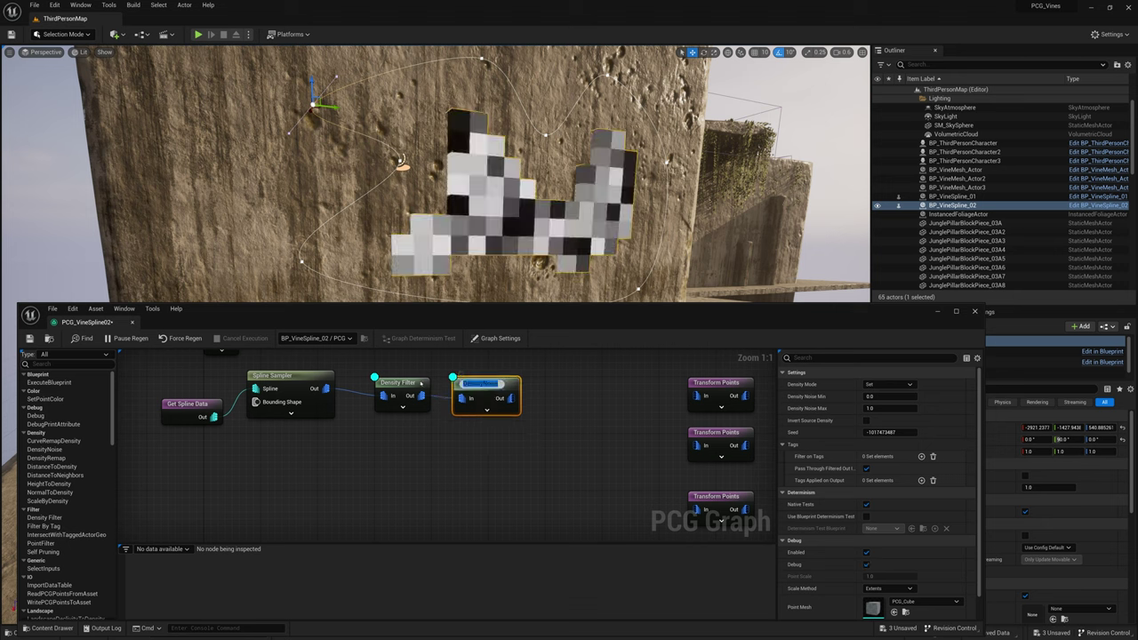
pyautogui.click(406, 383)
pyautogui.press('d')
pyautogui.click(483, 383)
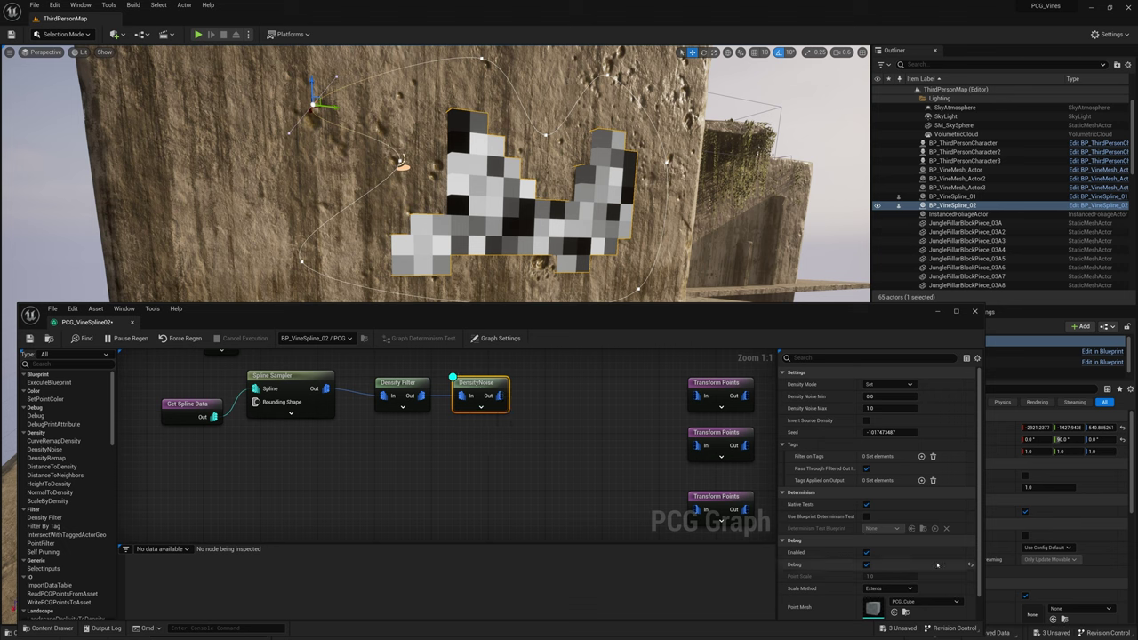
pyautogui.click(895, 588)
pyautogui.click(882, 607)
pyautogui.click(889, 576)
pyautogui.write('0.1')
pyautogui.press('Return')
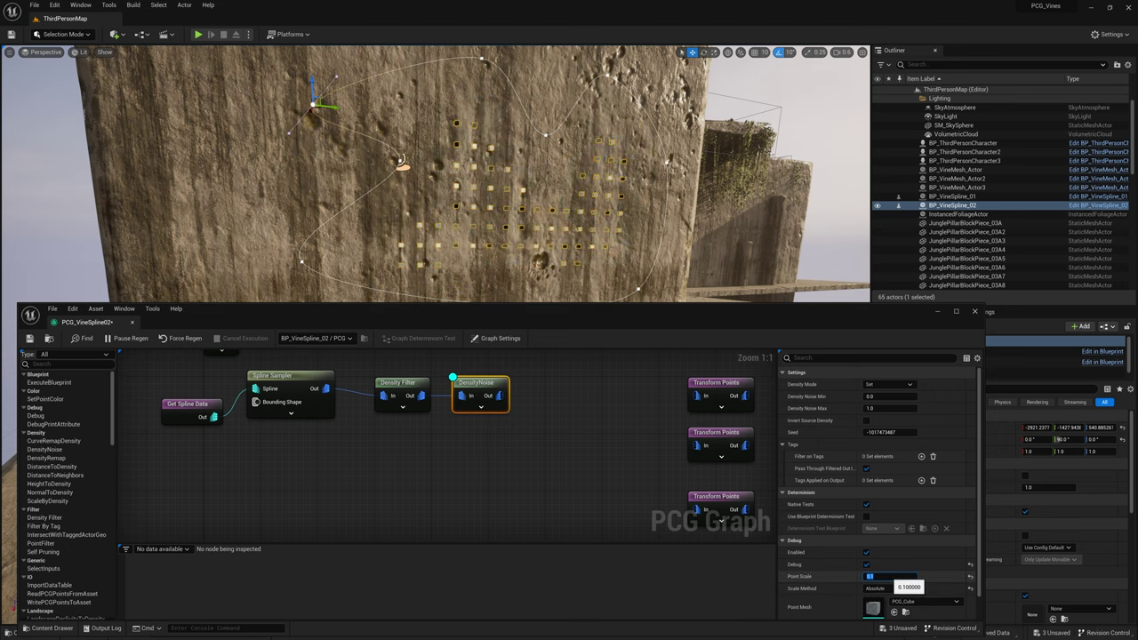
# Select BP_VineSpline_02's PCG as the debug object and inspect the DensityNoise node's point data
pyautogui.moveTo(635, 421); pyautogui.dragTo(596, 422, button='right')
pyautogui.press('d')
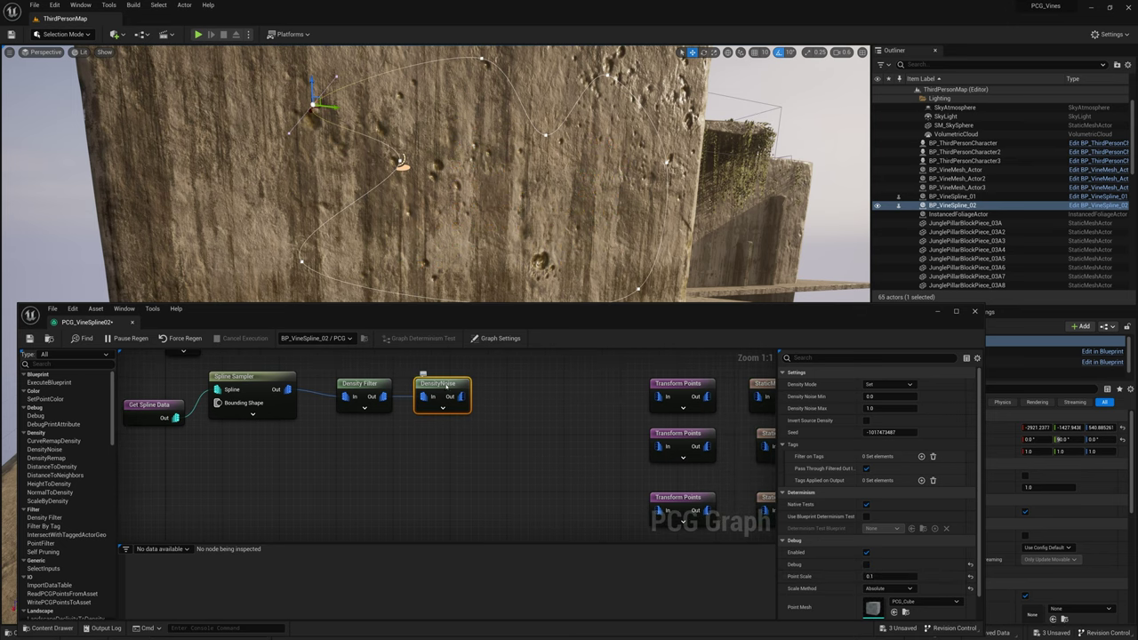
pyautogui.press('d')
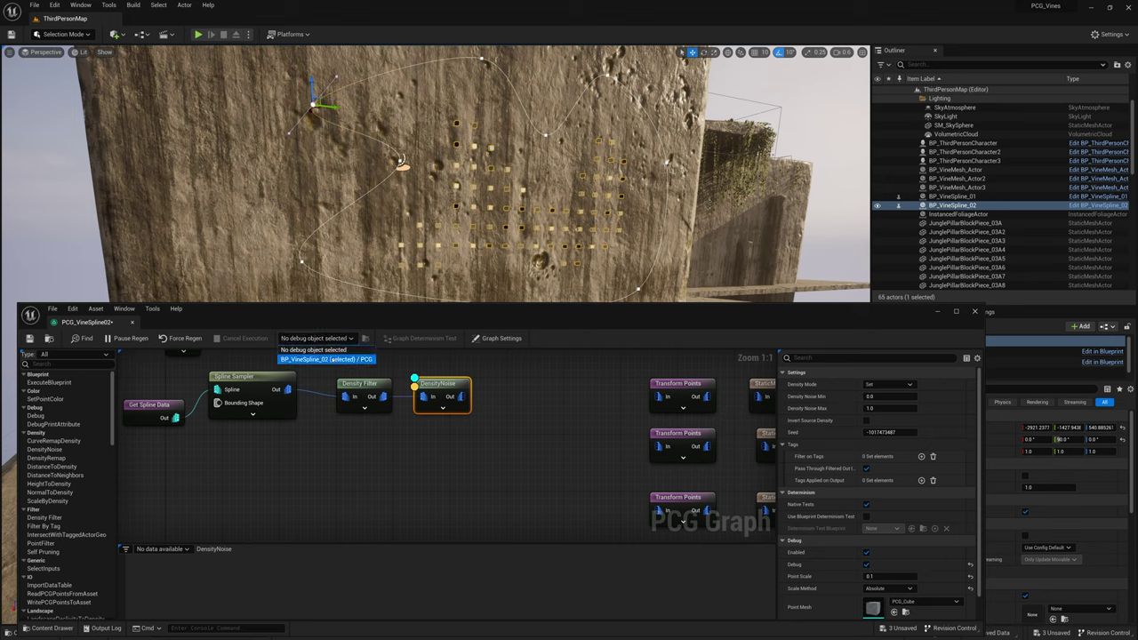
pyautogui.press('a')
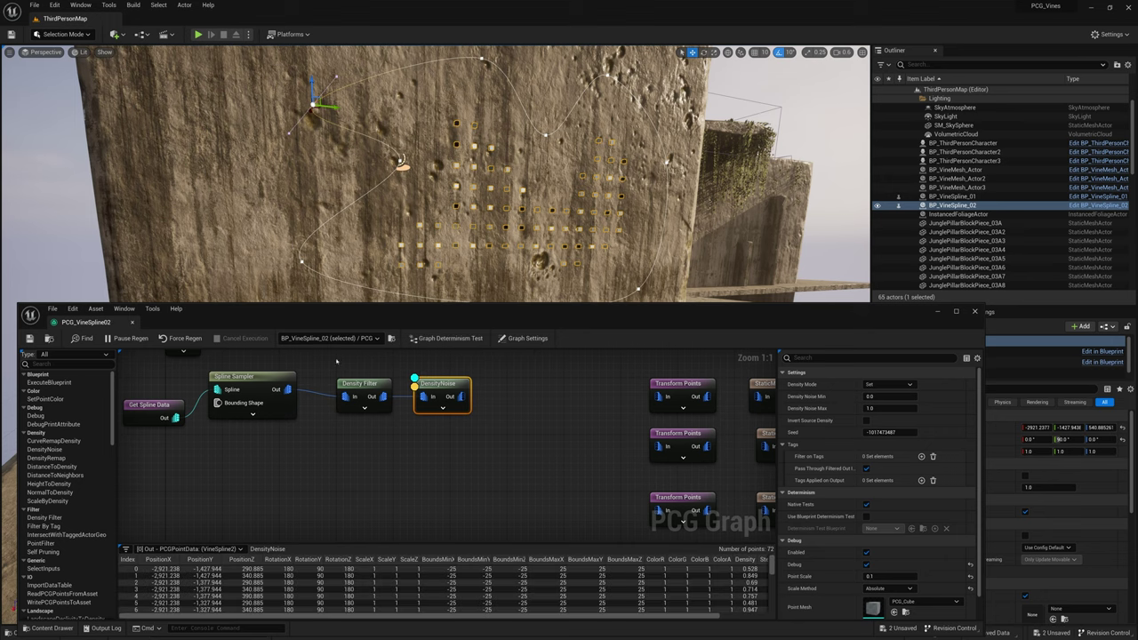
# Add a second Density Filter node fed by the DensityNoise output and align it in the row
pyautogui.moveTo(468, 397); pyautogui.dragTo(491, 396)
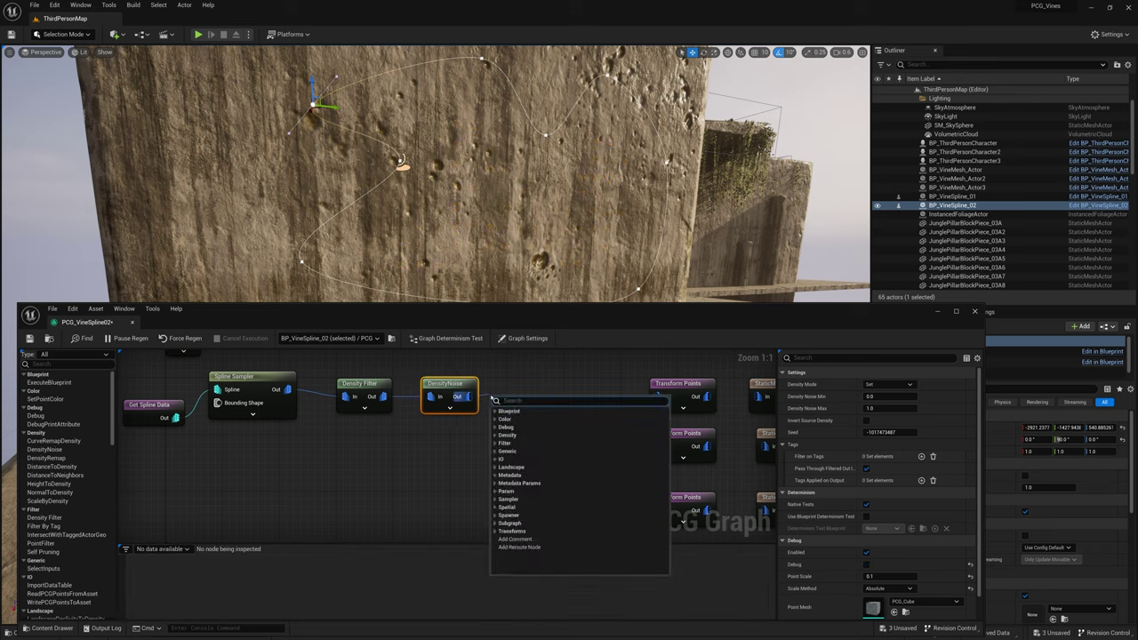
pyautogui.write('fil')
pyautogui.moveTo(528, 401); pyautogui.dragTo(532, 385)
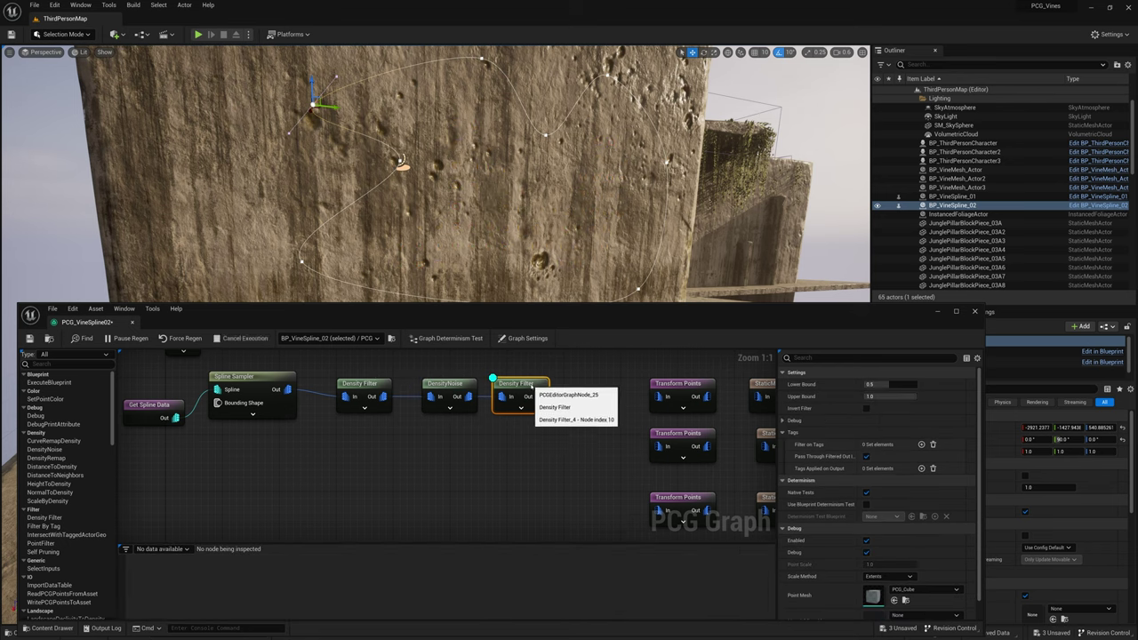
# Set the second Density Filter's debug display to Absolute scale with a point scale of 0.1
pyautogui.click(880, 579)
pyautogui.click(879, 595)
pyautogui.click(877, 565)
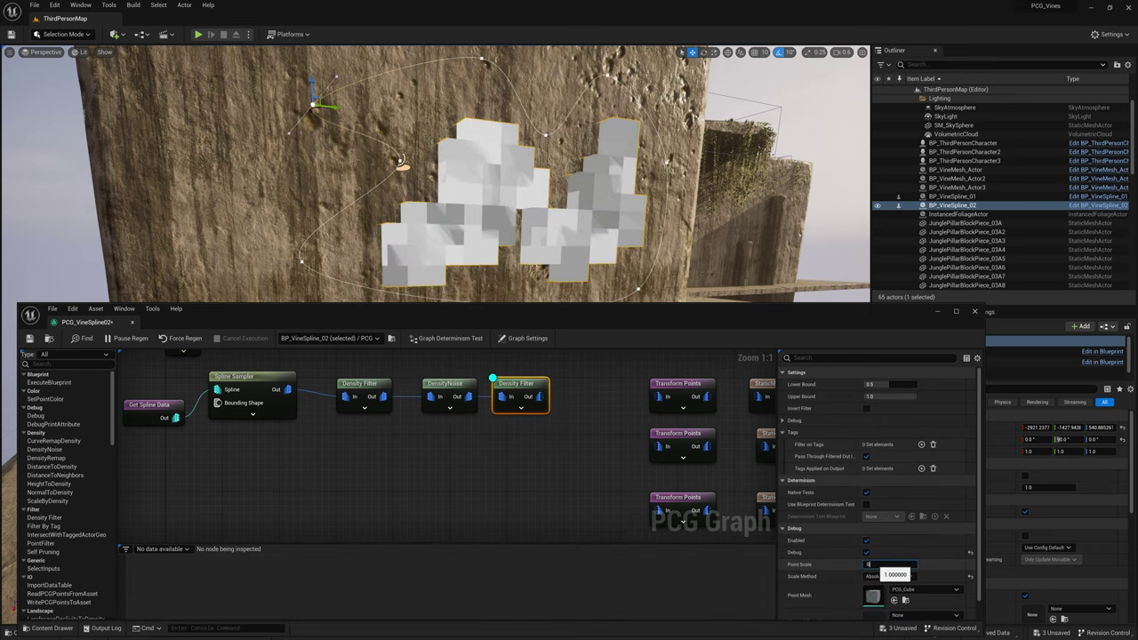
pyautogui.write('0.1')
pyautogui.press('Return')
pyautogui.moveTo(526, 385); pyautogui.dragTo(555, 386)
pyautogui.moveTo(555, 386); pyautogui.dragTo(461, 394, button='right')
pyautogui.moveTo(462, 395); pyautogui.dragTo(434, 394)
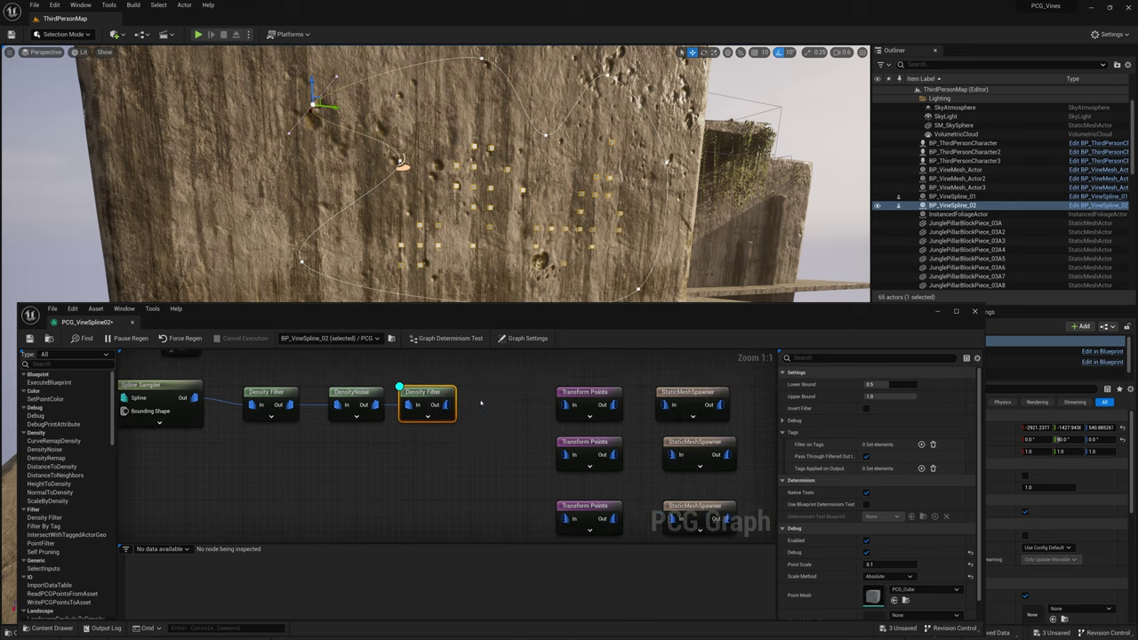
# Add another DensityNoise node after the second Density Filter and connect it to the top Transform Points node
pyautogui.rightClick(482, 403)
pyautogui.write('noi')
pyautogui.press('Return')
pyautogui.moveTo(504, 404); pyautogui.dragTo(561, 407)
# Switch the debug display from the second Density Filter to the top Transform Points, using Absolute scale and a point scale of 0.1
pyautogui.click(425, 393)
pyautogui.click(577, 392)
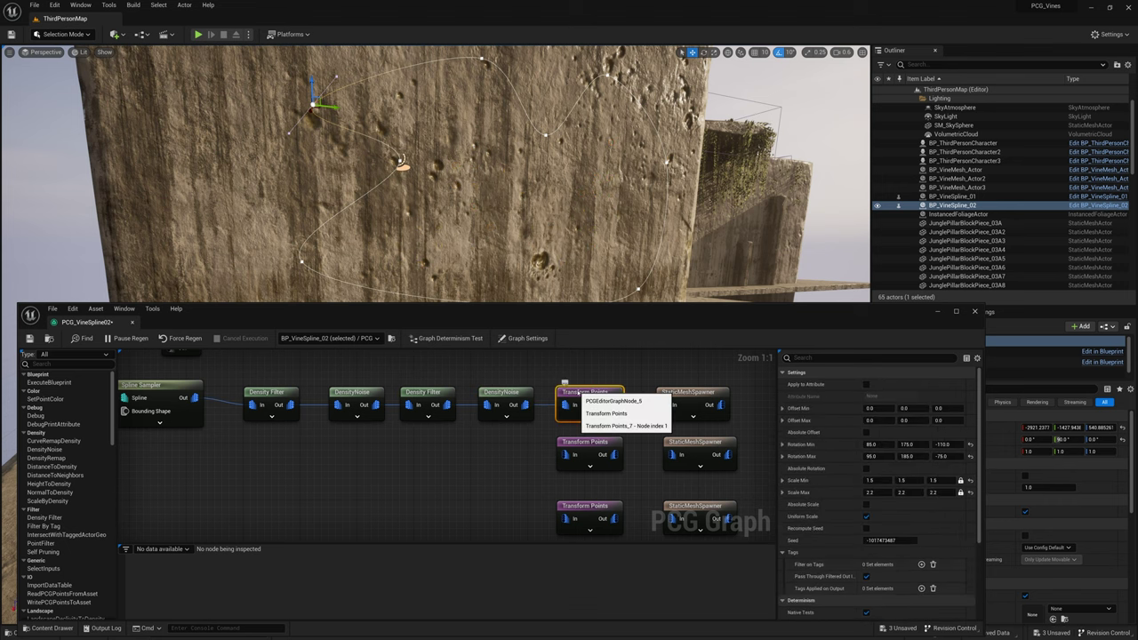
pyautogui.moveTo(660, 486); pyautogui.dragTo(637, 487, button='right')
pyautogui.scroll(-8, 909, 561)
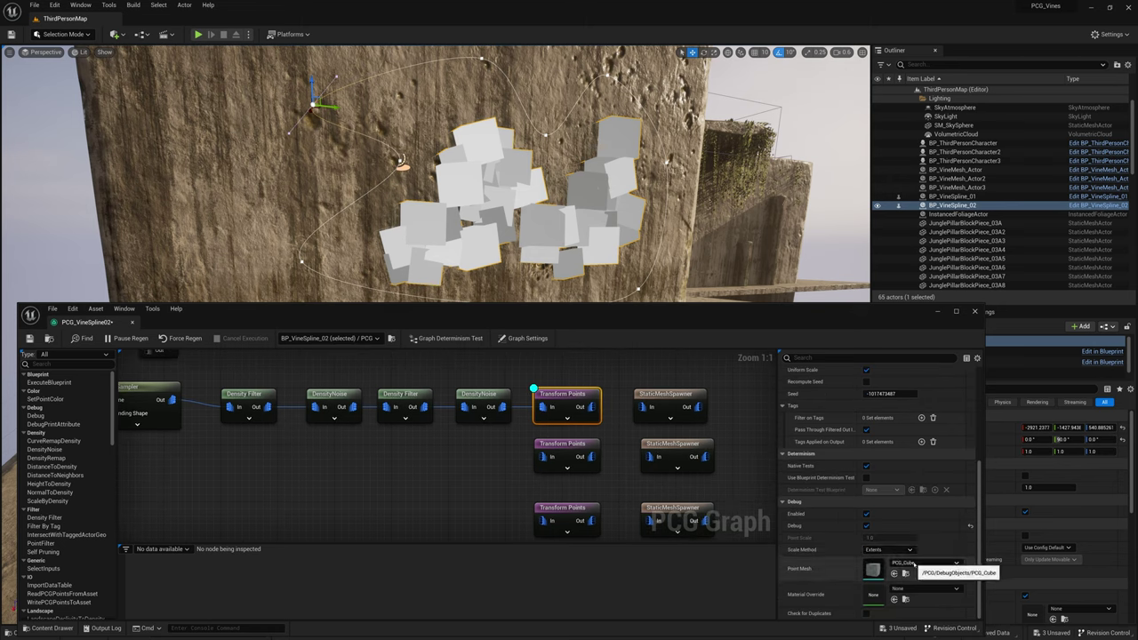
pyautogui.click(890, 549)
pyautogui.click(882, 572)
pyautogui.click(889, 538)
pyautogui.write('0.1')
pyautogui.moveTo(498, 213); pyautogui.dragTo(445, 214, button='right')
pyautogui.moveTo(328, 449)
pyautogui.mouseDown(button='right')
pyautogui.moveTo(425, 449)
pyautogui.moveTo(343, 449)
pyautogui.mouseUp(button='right')
# Connect the top Transform Points to its StaticMeshSpawner and set the Z rotation range from 0 to 360
pyautogui.click(684, 397)
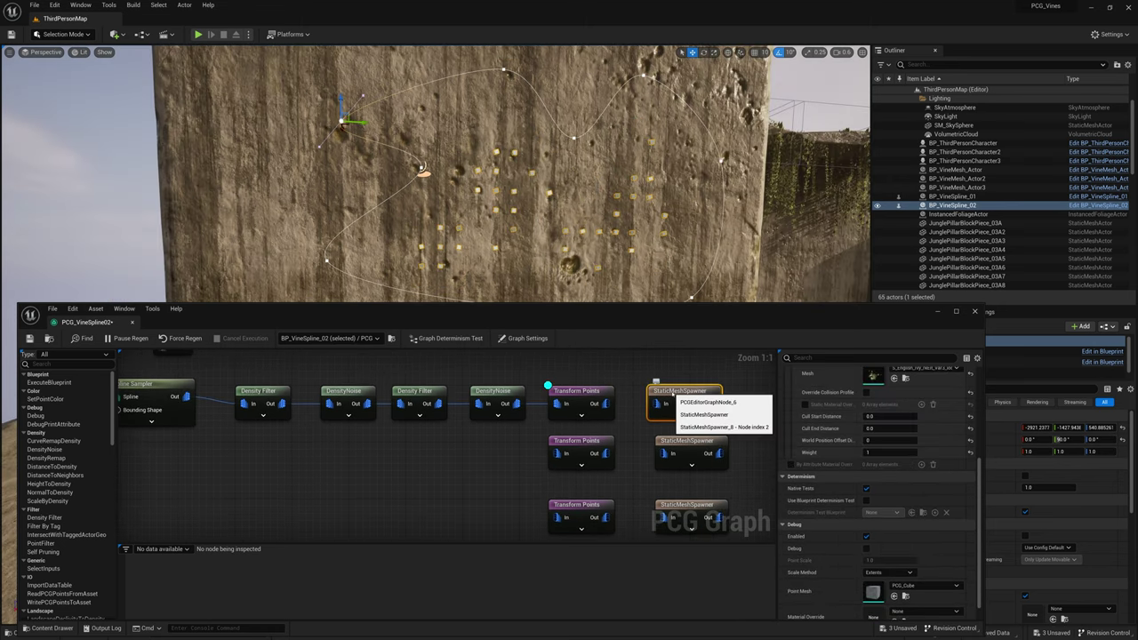
pyautogui.scroll(2, 860, 420)
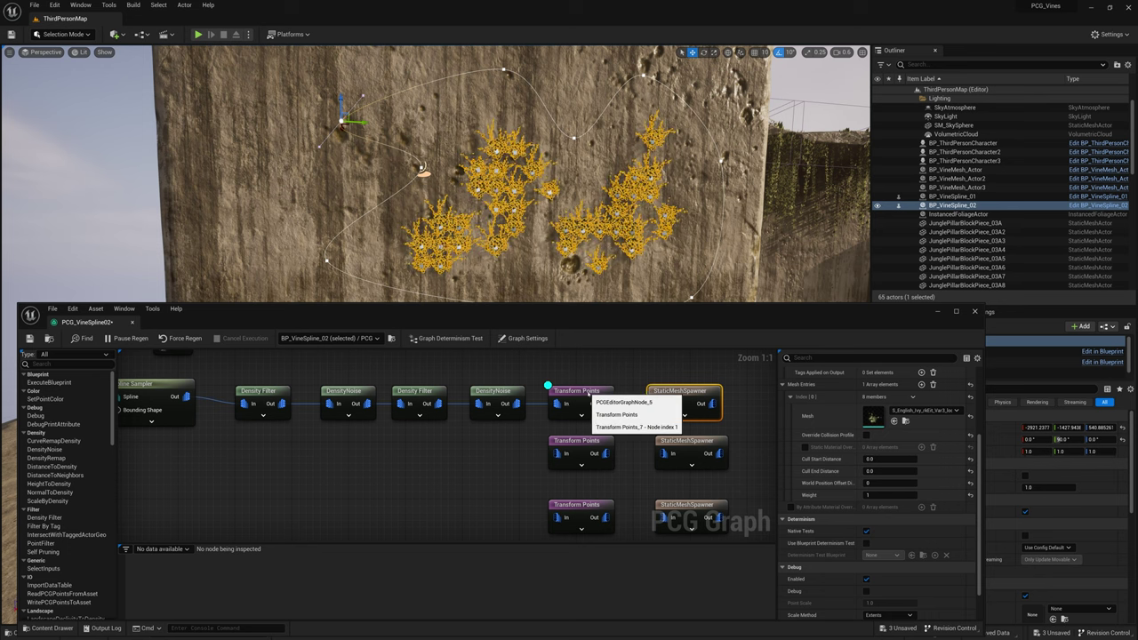
pyautogui.click(549, 388)
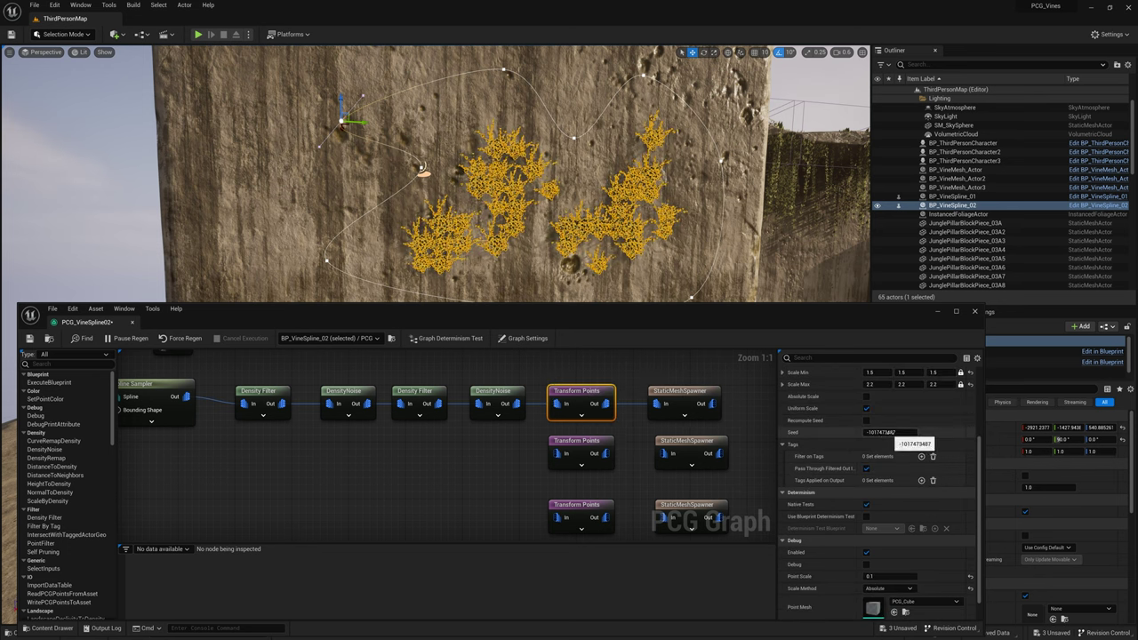
pyautogui.scroll(5, 872, 431)
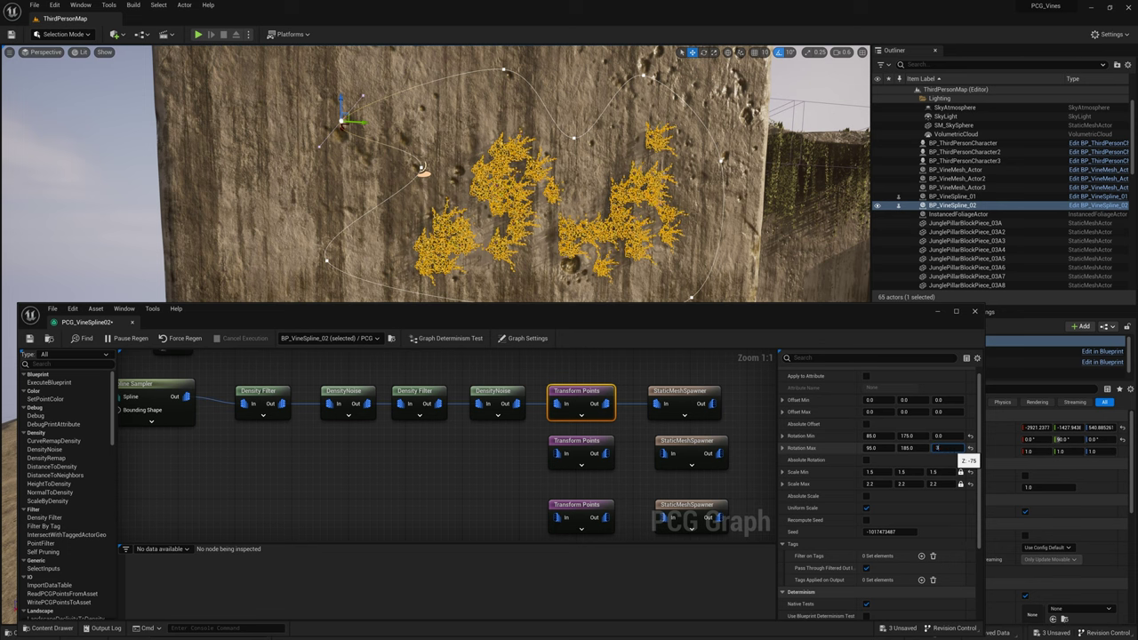
# Move several spline points of BP_VineSpline_02 on the wall to reshape the closed loop and extend it upward
pyautogui.click(133, 148)
pyautogui.moveTo(133, 148); pyautogui.dragTo(177, 151, button='right')
pyautogui.scroll(1, 303, 147)
pyautogui.click(434, 152)
pyautogui.click(440, 148)
pyautogui.click(441, 146)
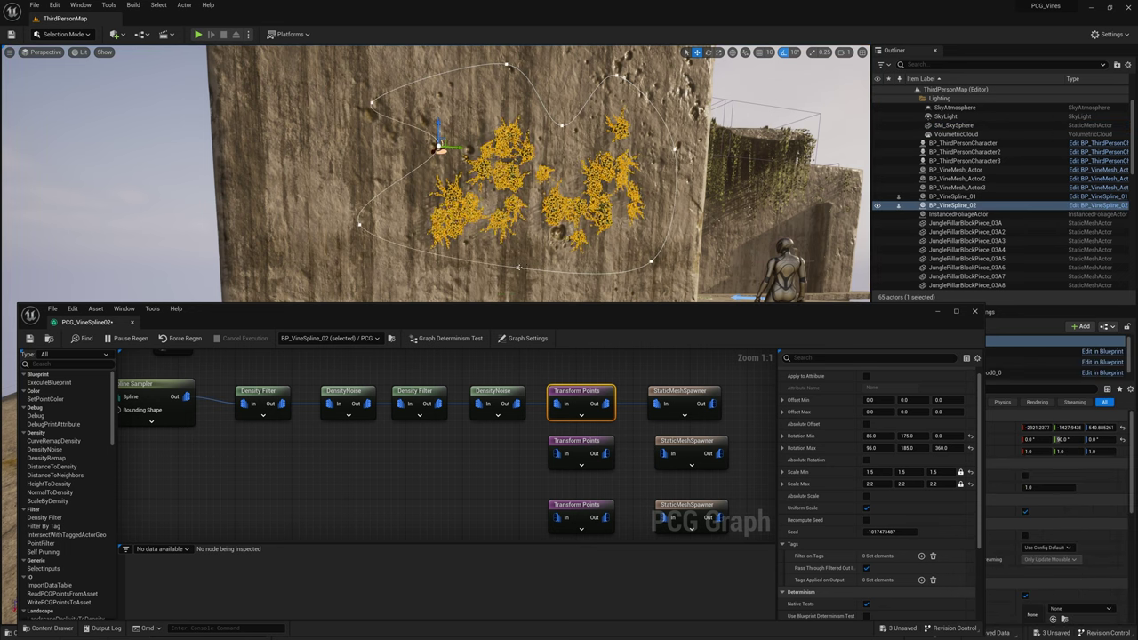
pyautogui.moveTo(523, 200)
pyautogui.mouseDown(button='right')
pyautogui.moveTo(538, 249)
pyautogui.moveTo(523, 199)
pyautogui.mouseUp(button='right')
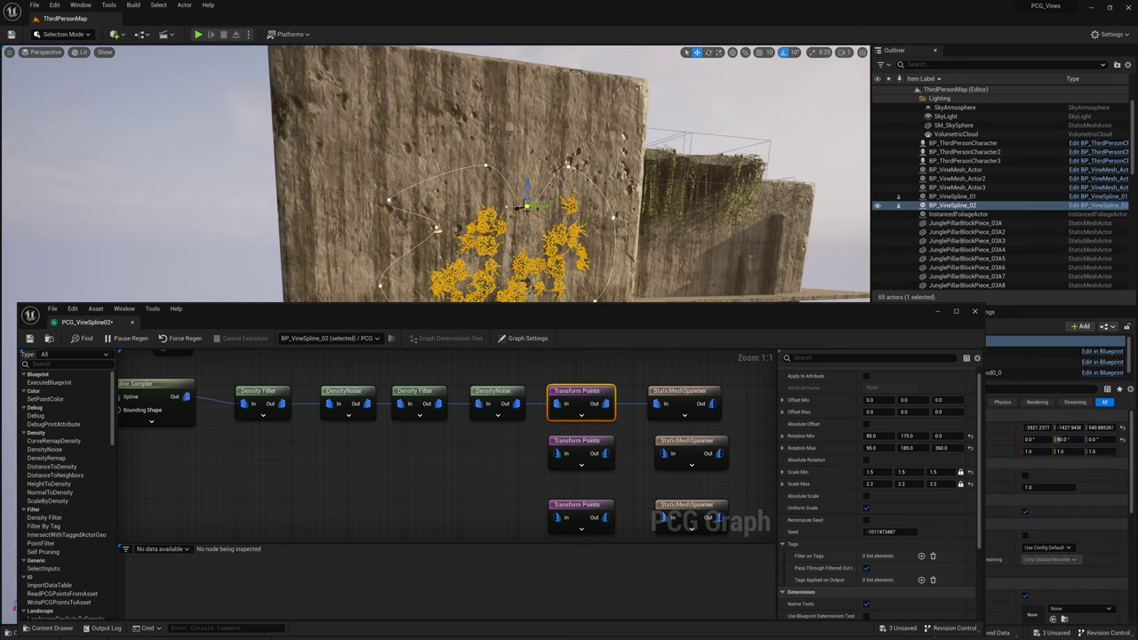
pyautogui.moveTo(523, 200); pyautogui.dragTo(523, 228, button='right')
# Duplicate the Spline Sampler and its four density nodes as a second row and feed it from Get Spline Data
pyautogui.click(223, 364)
pyautogui.moveTo(223, 364); pyautogui.dragTo(502, 436)
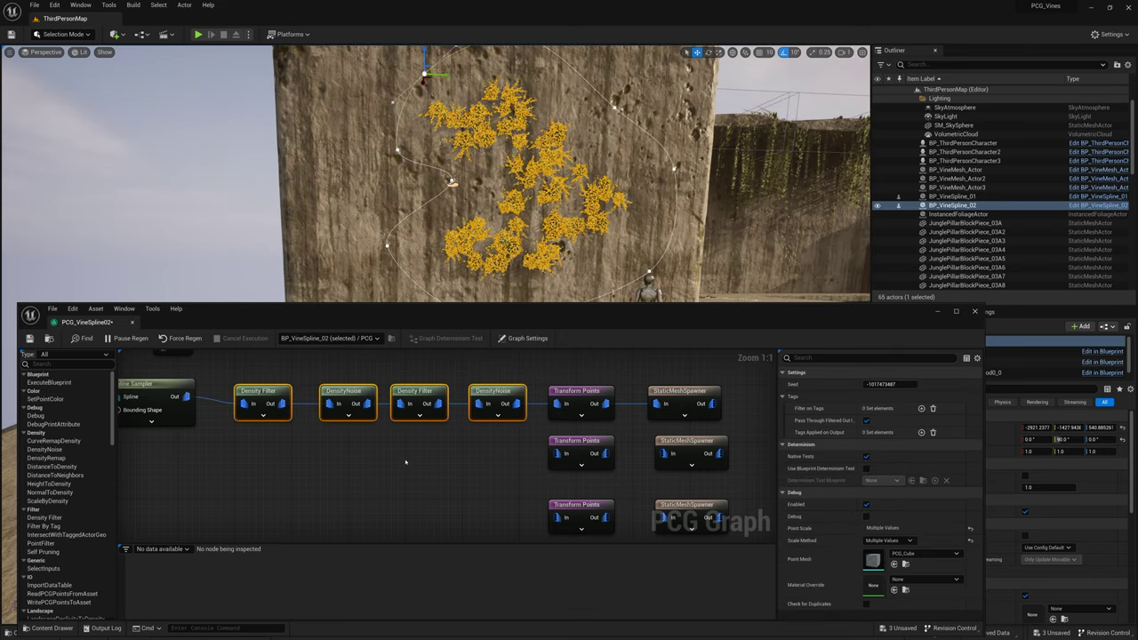
pyautogui.scroll(-3, 405, 462)
pyautogui.moveTo(584, 426); pyautogui.dragTo(630, 431)
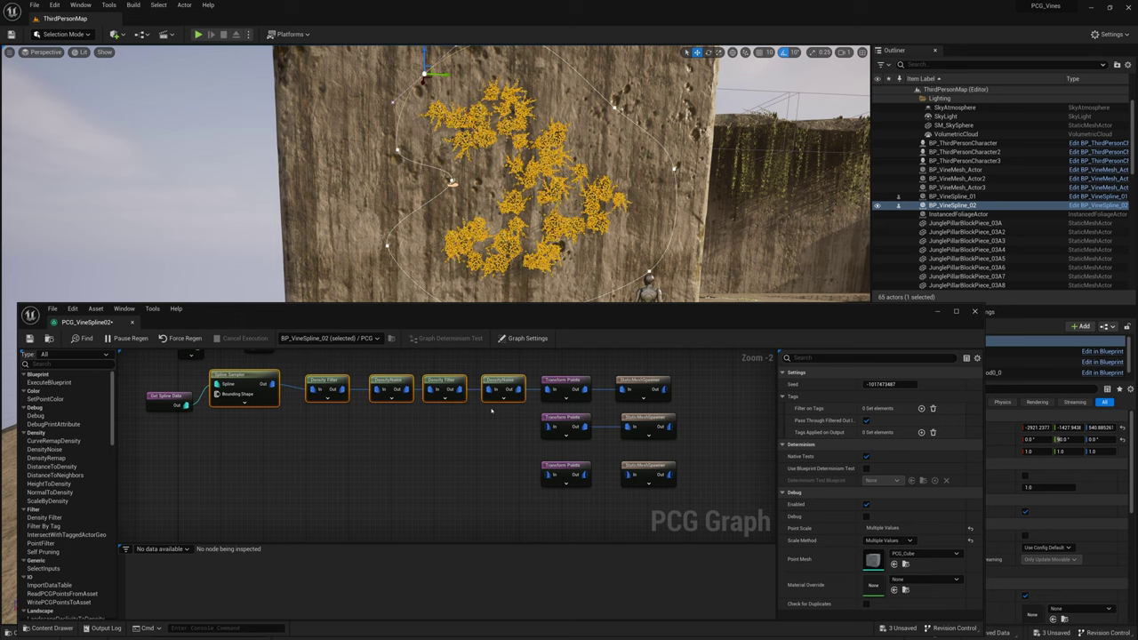
pyautogui.hotkey('ctrl', 'd')
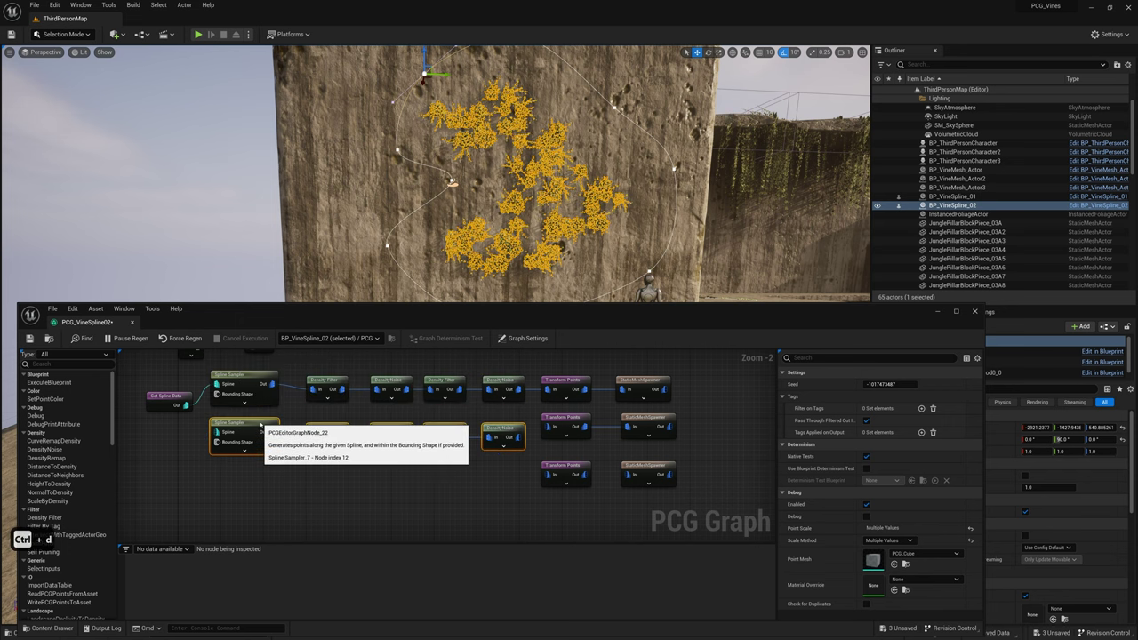
pyautogui.click(181, 411)
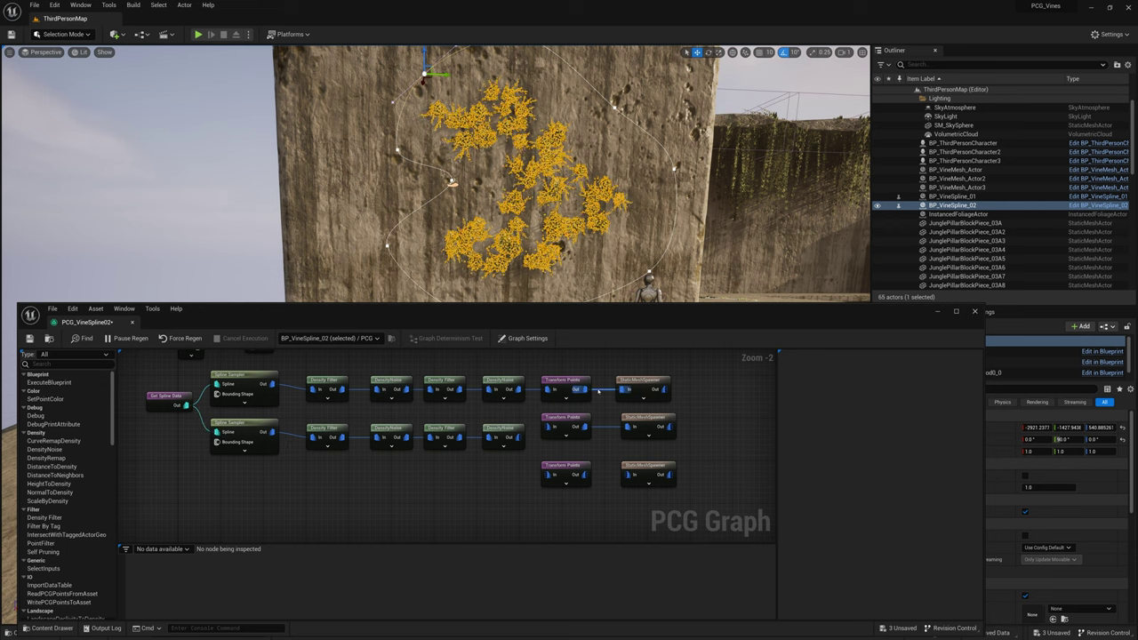
# Disconnect the top StaticMeshSpawner and enable debug on the second row's last DensityNoise with Absolute scale and point scale 0.1
pyautogui.keyDown('alt'); pyautogui.click(598, 392); pyautogui.keyUp('alt')
pyautogui.click(516, 427)
pyautogui.press('d')
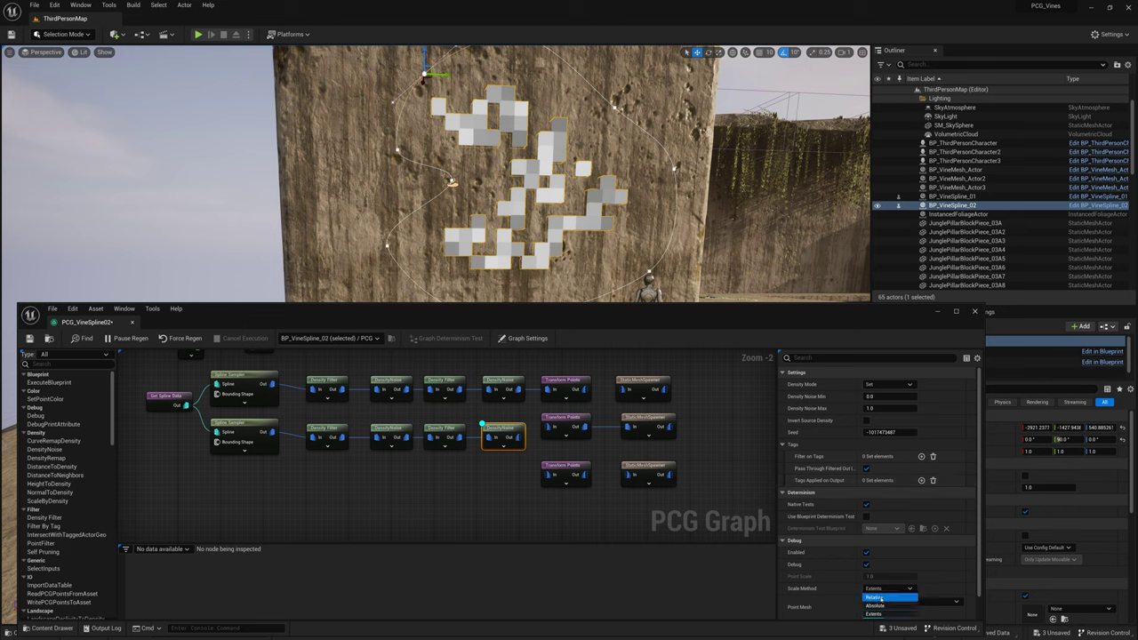
pyautogui.click(879, 605)
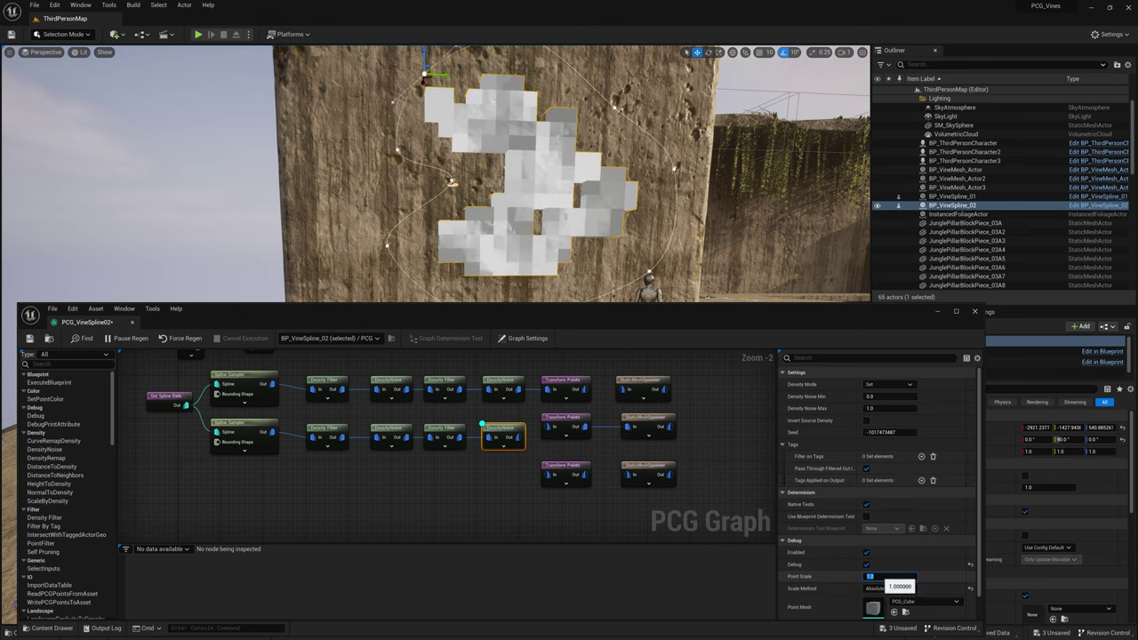
pyautogui.write('0.1')
pyautogui.press('Return')
# Change the seed of the second row's first DensityNoise node to -938910362
pyautogui.click(249, 434)
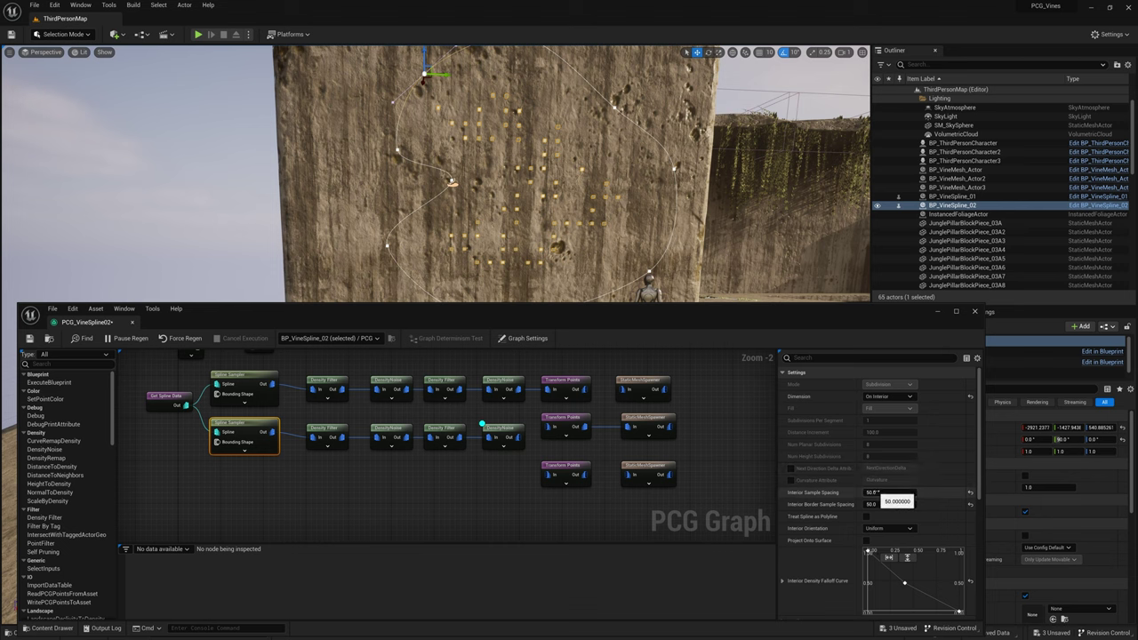
pyautogui.click(325, 432)
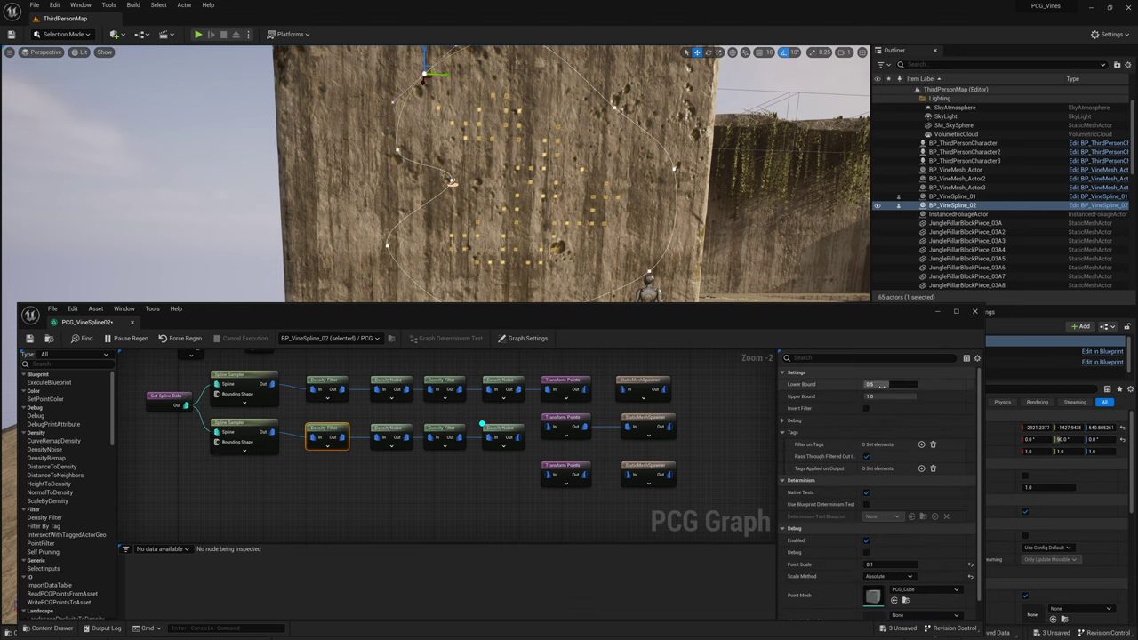
pyautogui.click(391, 433)
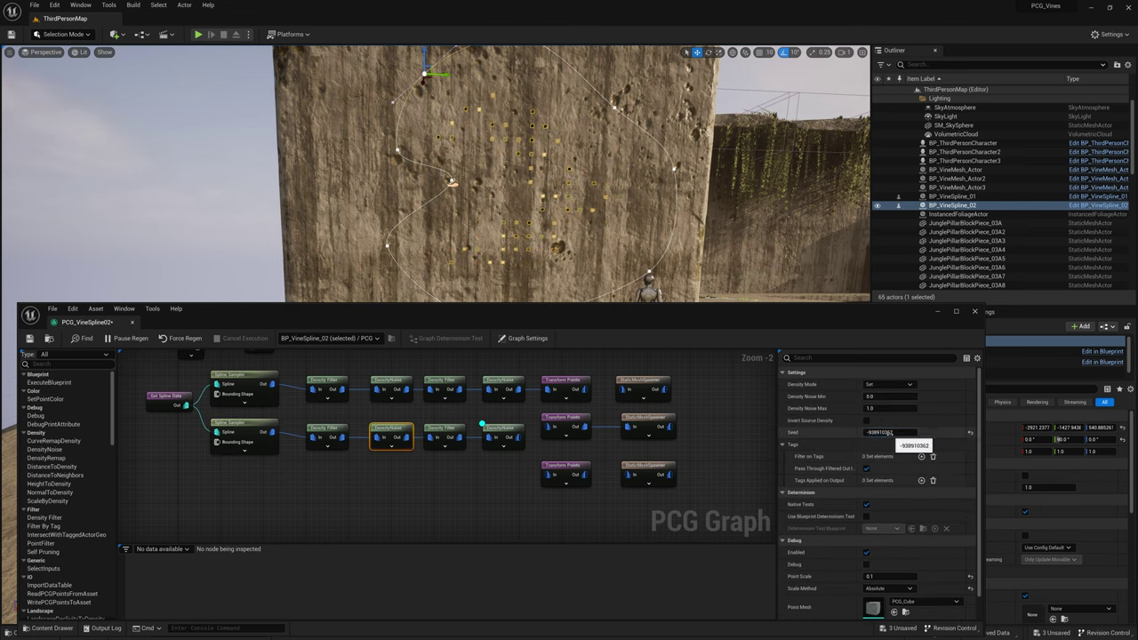
pyautogui.click(506, 426)
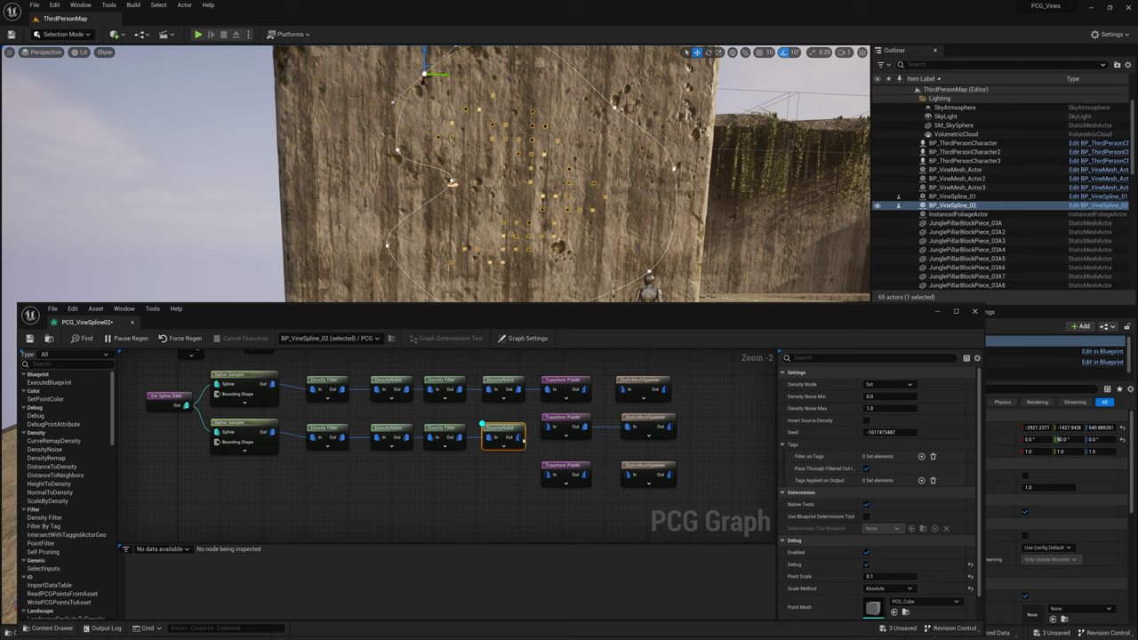
# Connect the second row's last DensityNoise to its Transform Points node and set Rotation Min Z to 0 and Rotation Max Z to 360
pyautogui.moveTo(520, 437); pyautogui.dragTo(553, 428)
pyautogui.click(573, 430)
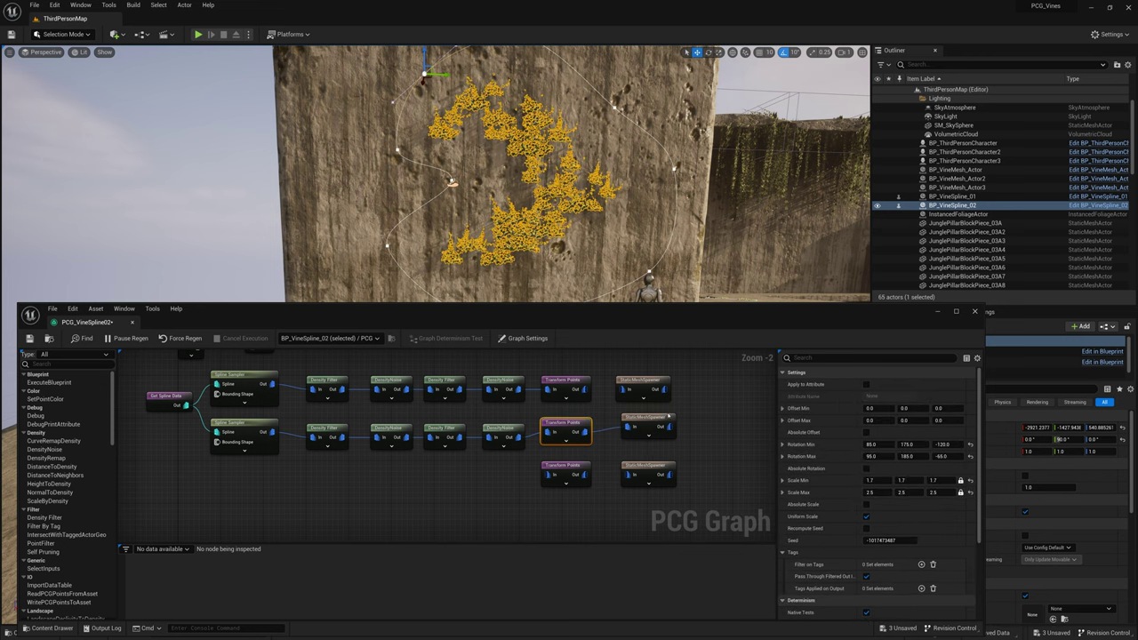
pyautogui.click(950, 444)
pyautogui.write('0')
pyautogui.press('Tab')
pyautogui.write('360')
pyautogui.press('Return')
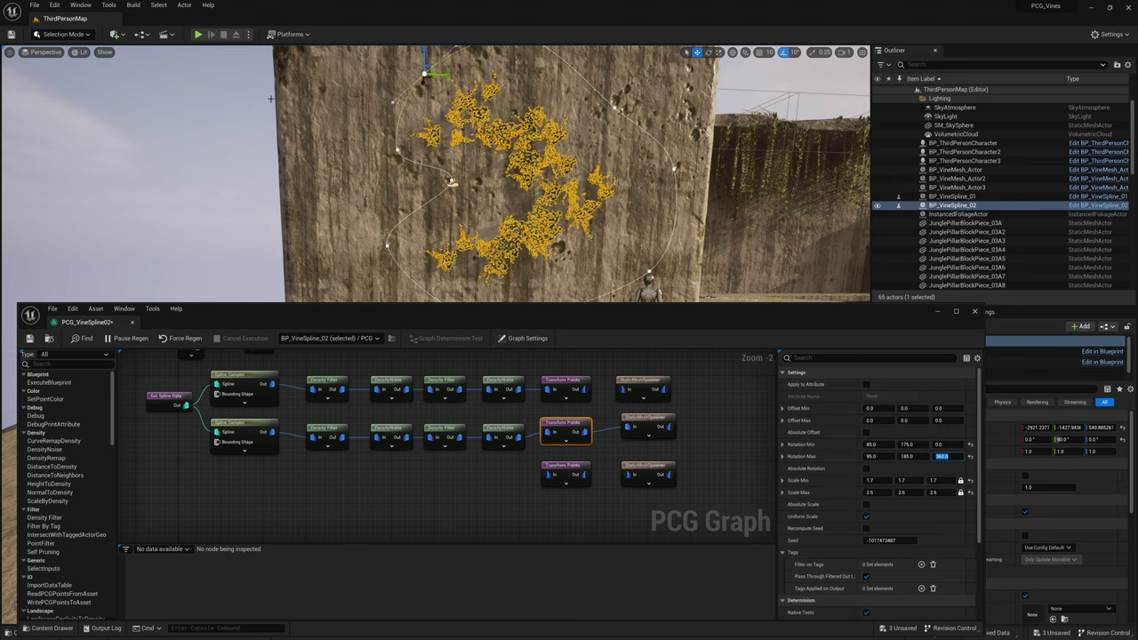
pyautogui.click(781, 78)
pyautogui.press('w')
pyautogui.scroll(-1, 569, 218)
pyautogui.moveTo(587, 222); pyautogui.dragTo(534, 218, button='right')
pyautogui.press('s')
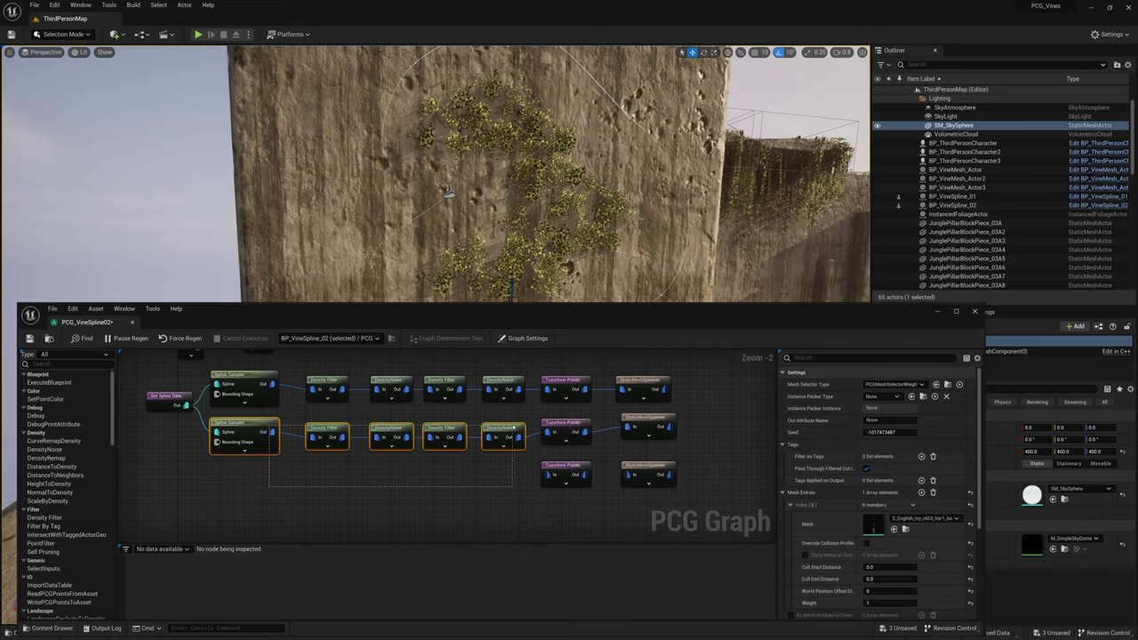
# Duplicate the second row's Spline Sampler and four density nodes and place the copies as a third row beneath it
pyautogui.moveTo(513, 427); pyautogui.dragTo(513, 428)
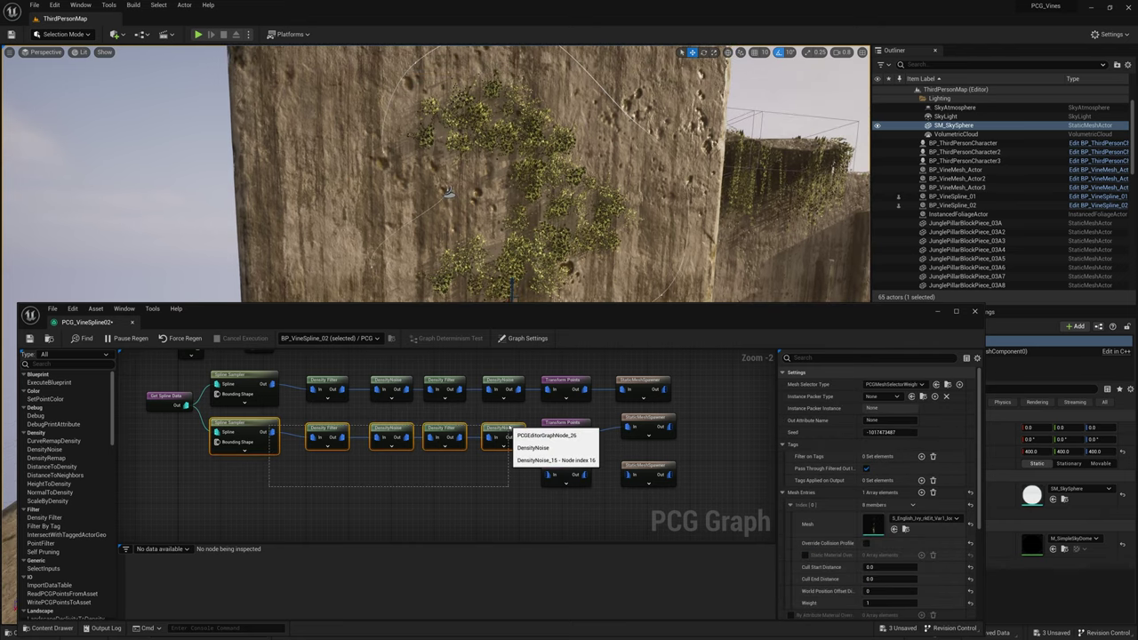
pyautogui.hotkey('ctrl', 'd')
pyautogui.moveTo(389, 438); pyautogui.dragTo(338, 467)
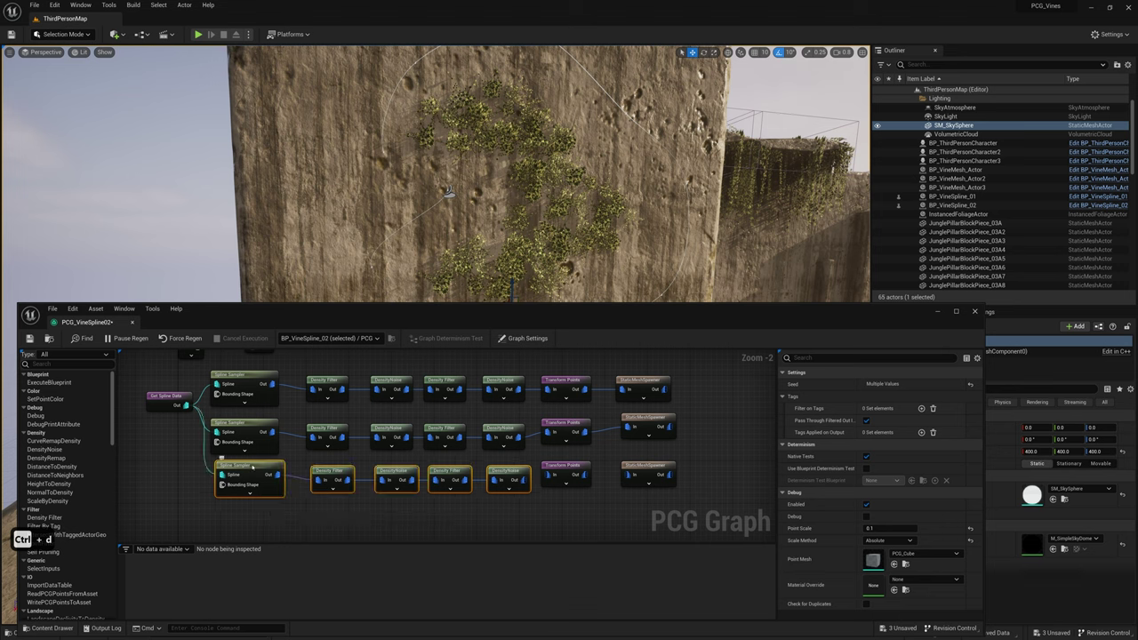
pyautogui.moveTo(252, 466); pyautogui.dragTo(243, 471)
# Set the third row's first DensityNoise seed to -938273258 and connect its last DensityNoise to the bottom Transform Points node
pyautogui.click(386, 477)
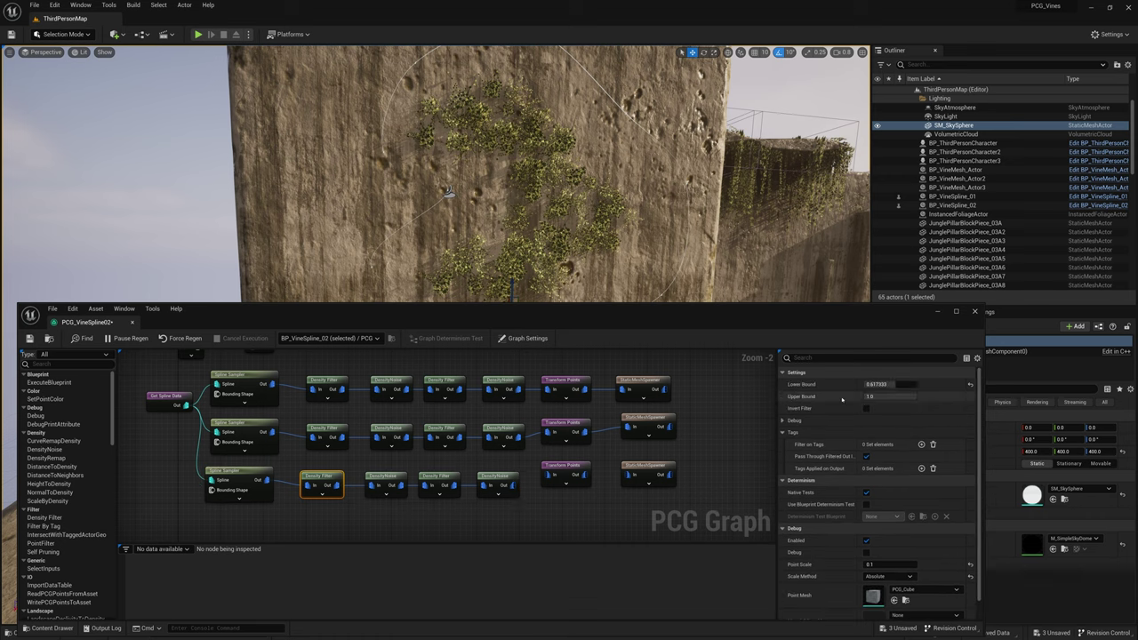
pyautogui.click(889, 432)
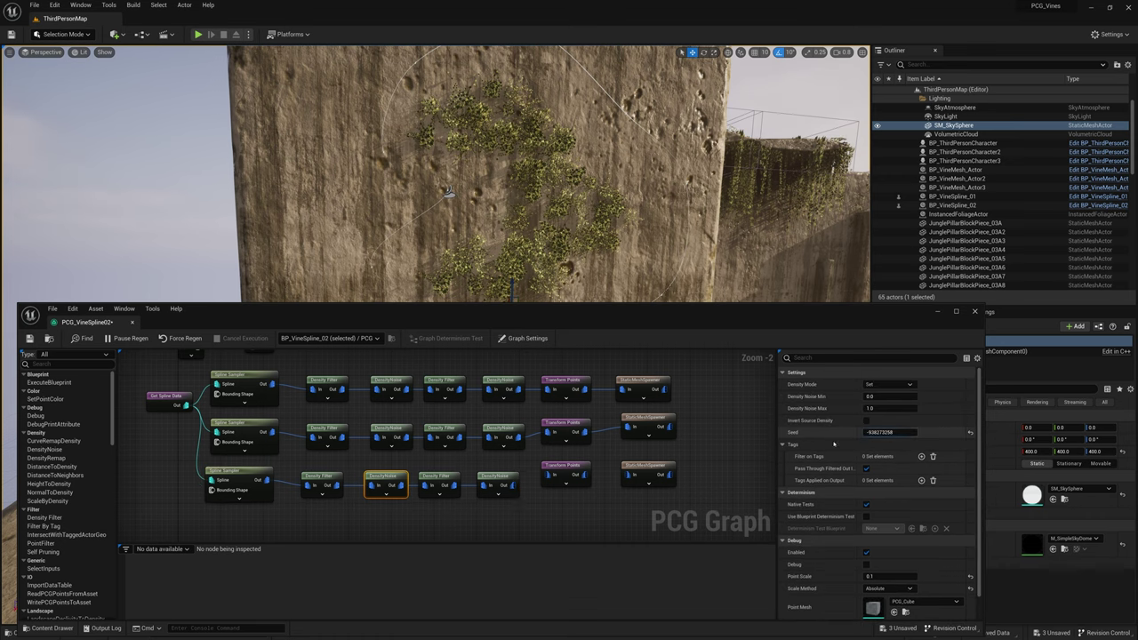
pyautogui.moveTo(499, 478); pyautogui.dragTo(506, 470)
pyautogui.moveTo(579, 467); pyautogui.dragTo(581, 472)
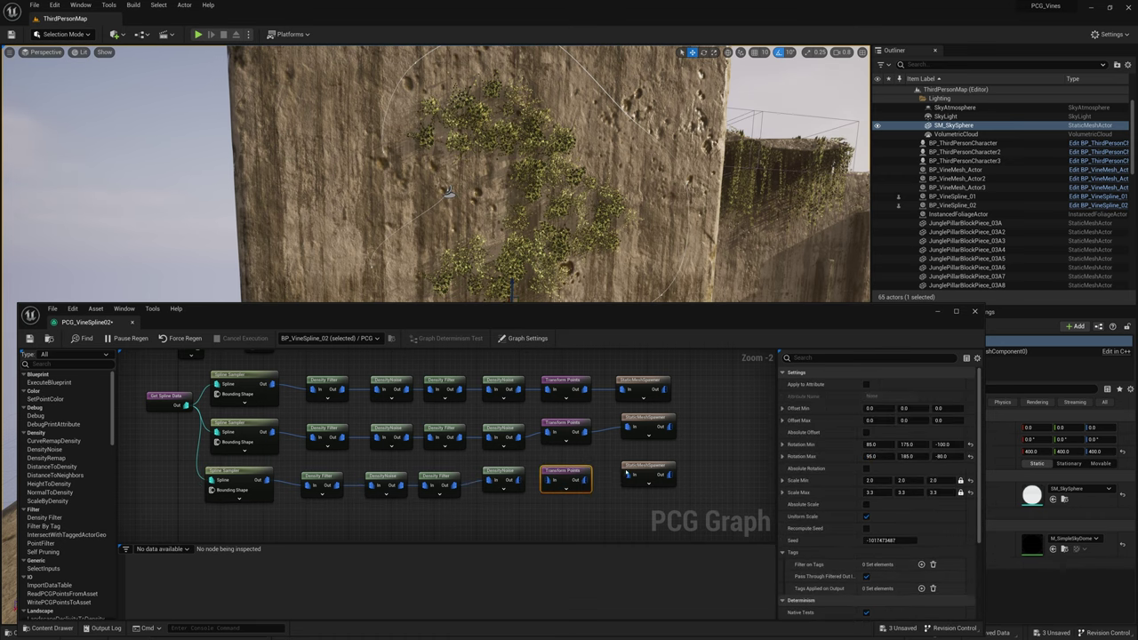
# Set the bottom StaticMeshSpawner's mesh to S_English_Ivy_rkEit_Var4_lod0 and feed it from the bottom Transform Points node
pyautogui.click(647, 476)
pyautogui.scroll(-2, 827, 489)
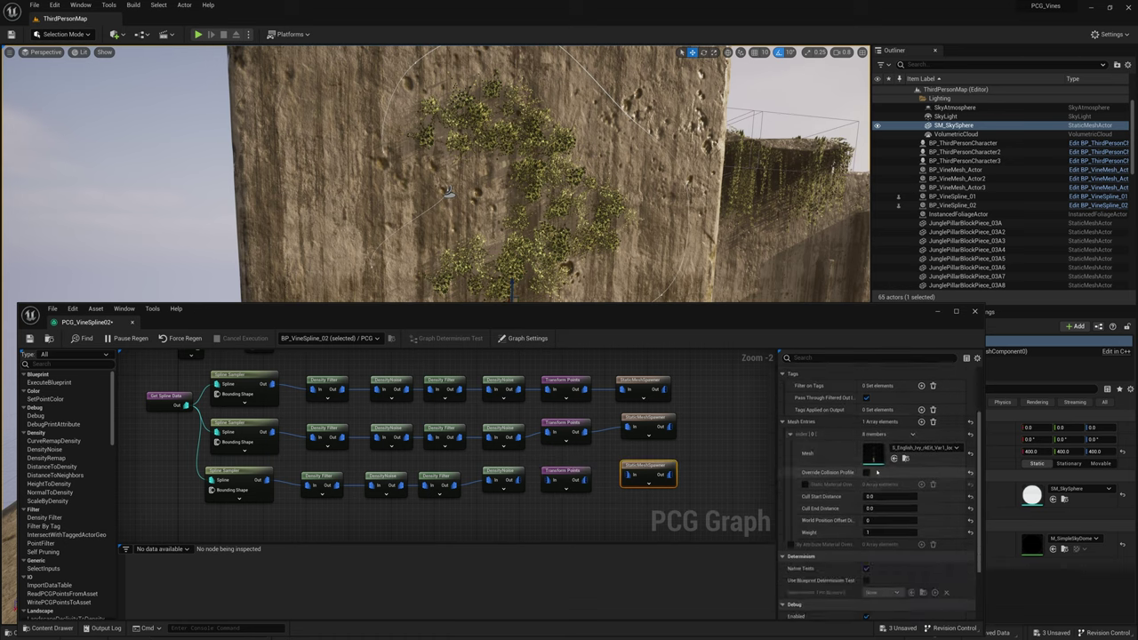
pyautogui.click(918, 448)
pyautogui.scroll(-3, 964, 389)
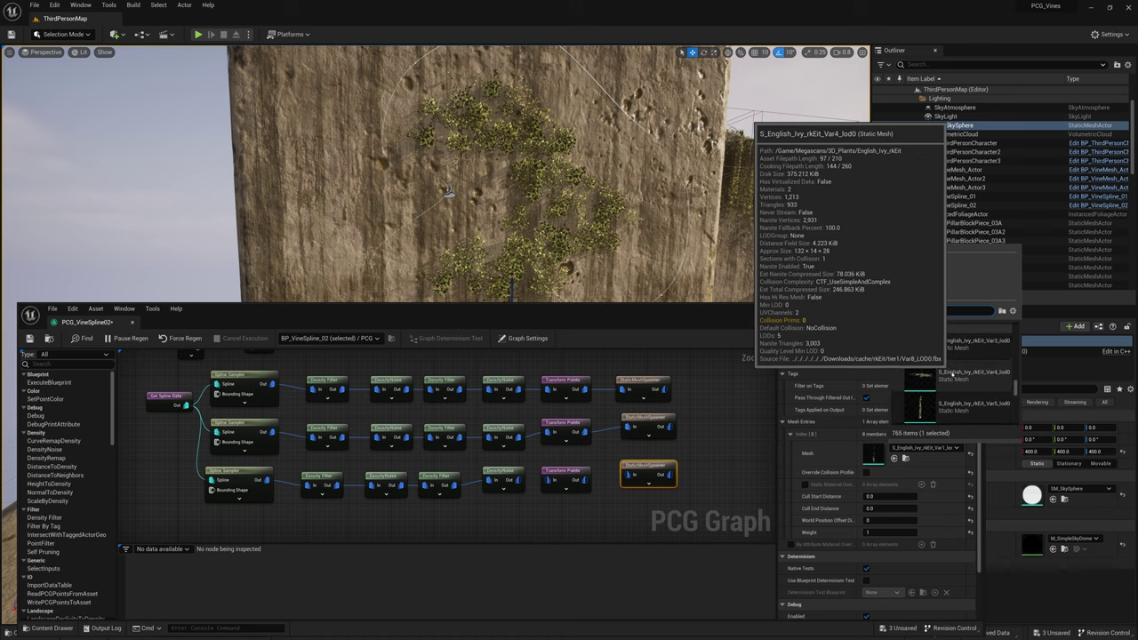
pyautogui.press('Escape')
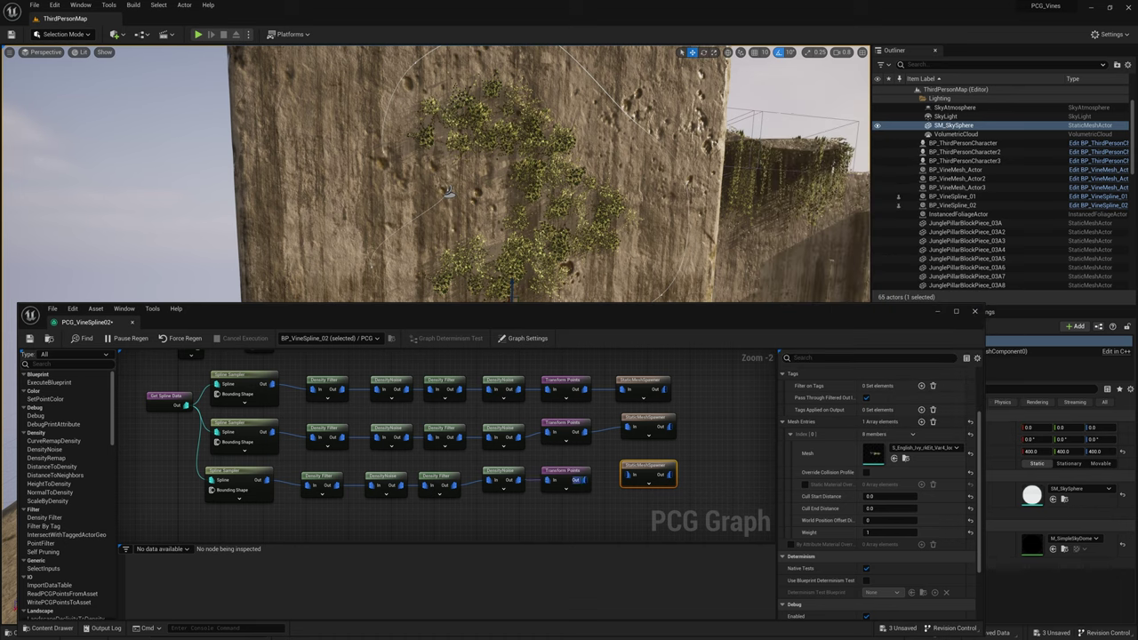
pyautogui.moveTo(631, 478); pyautogui.dragTo(630, 477)
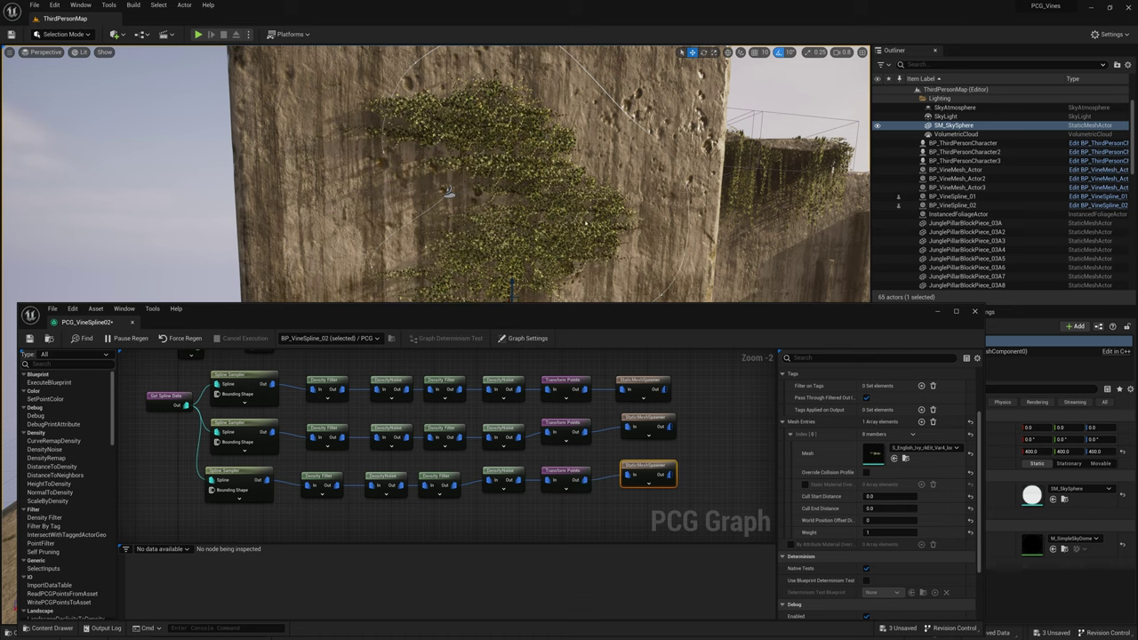
# Try a Z rotation range of 0 to 360 on the third row's Transform Points node
pyautogui.moveTo(586, 223); pyautogui.dragTo(594, 267, button='right')
pyautogui.click(566, 480)
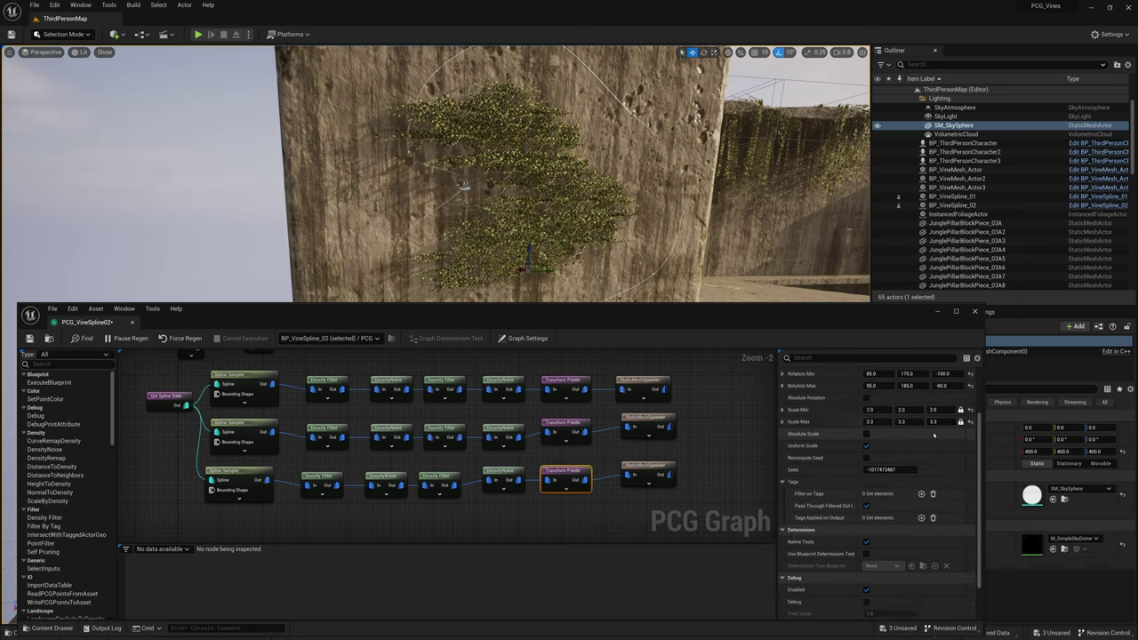
pyautogui.scroll(2, 934, 435)
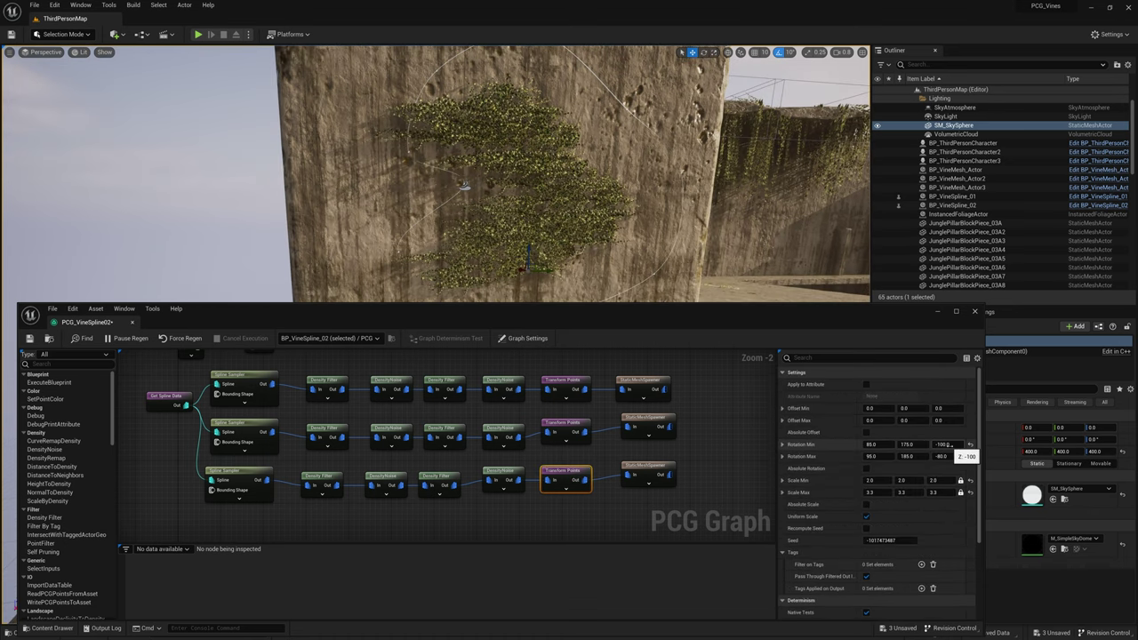
pyautogui.press('Tab')
pyautogui.press('Tab')
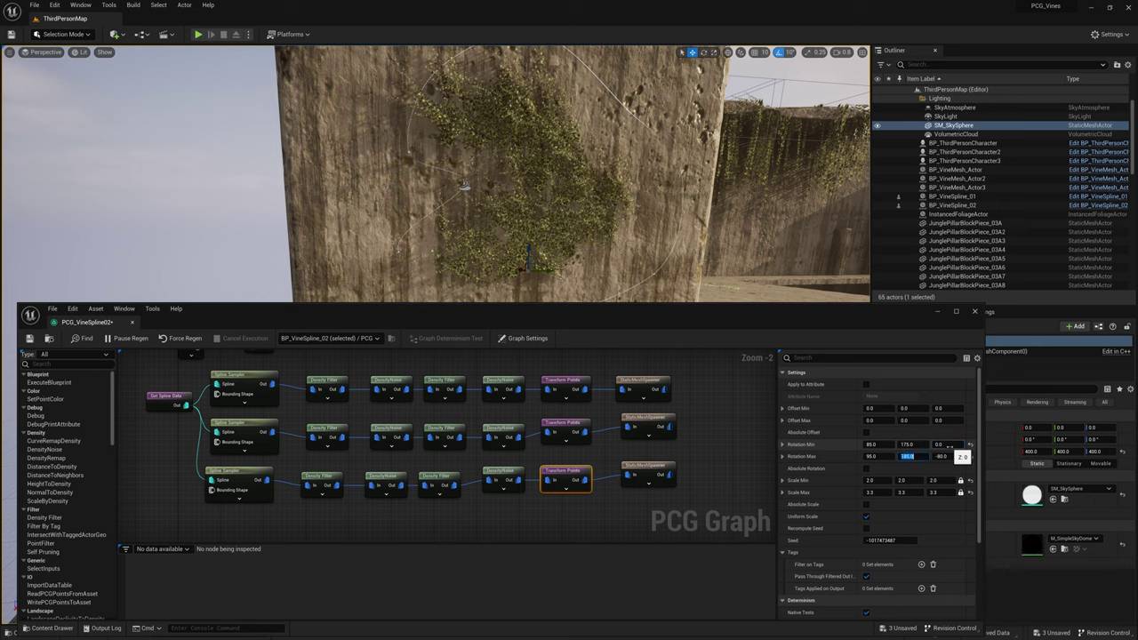
pyautogui.write('360')
pyautogui.press('Return')
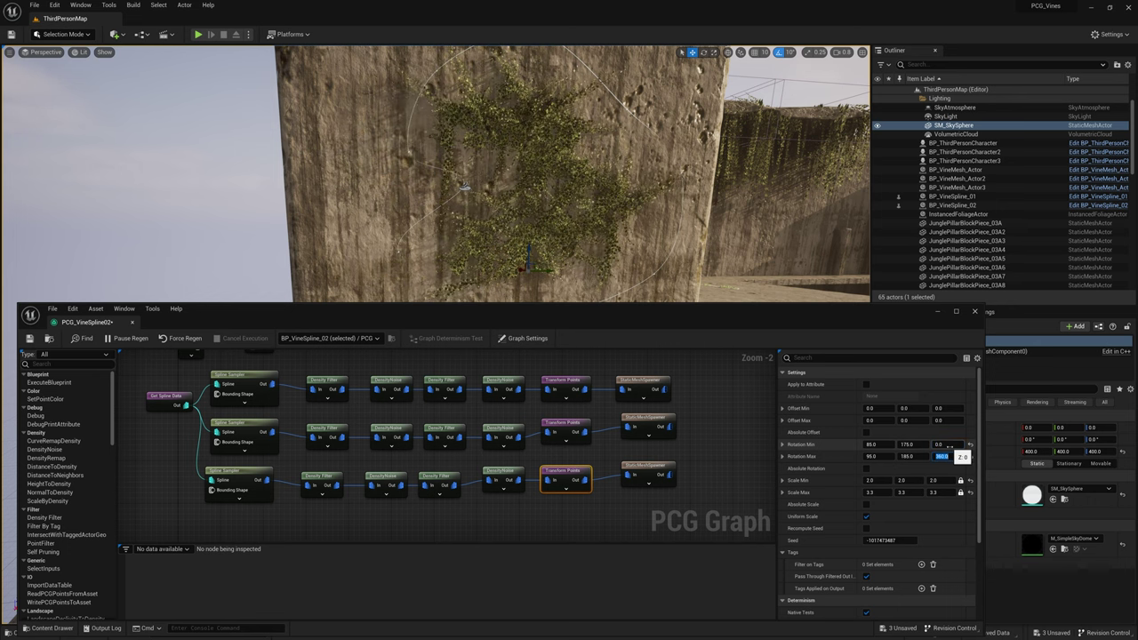
pyautogui.moveTo(533, 177)
pyautogui.mouseDown(button='right')
pyautogui.moveTo(520, 182)
pyautogui.moveTo(552, 174)
pyautogui.moveTo(538, 177)
pyautogui.mouseUp(button='right')
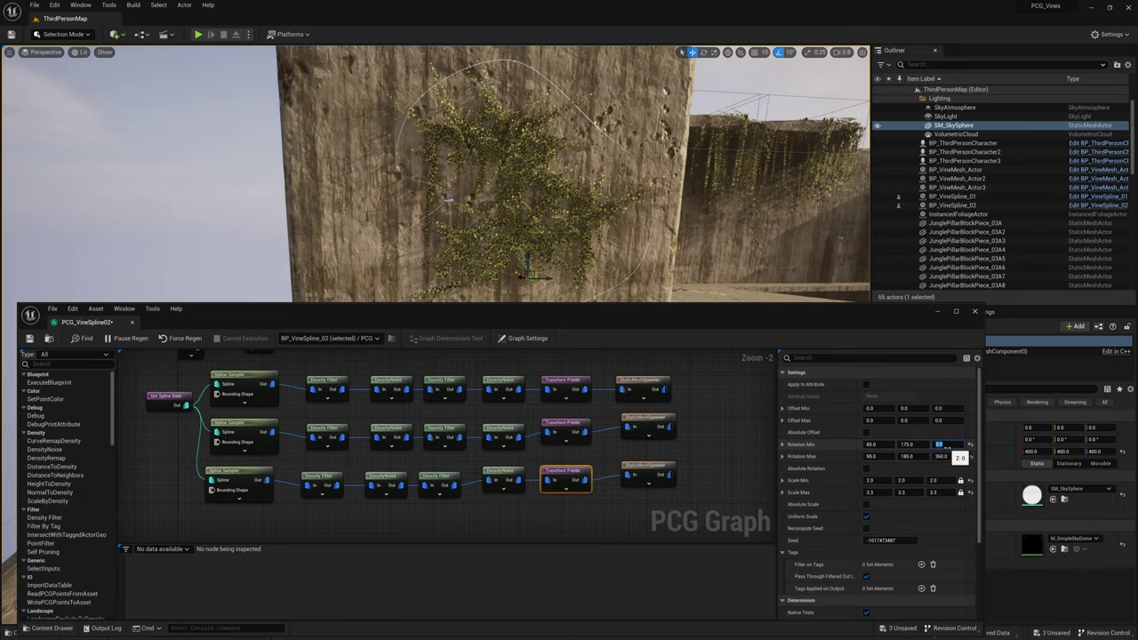
# Try narrowing the third row's Transform Points Z rotation range to -20 to 20
pyautogui.press('Tab')
pyautogui.write('20')
pyautogui.press('Return')
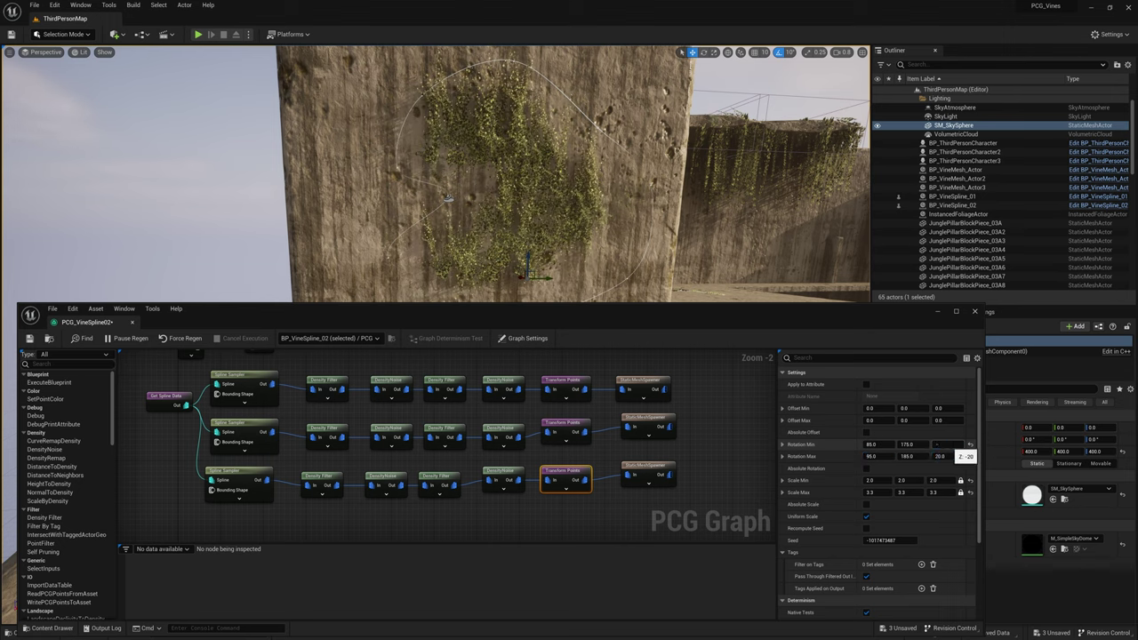
# Widen the third row's Transform Points Z rotation range, setting Rotation Max Z to 30
pyautogui.press('Tab')
pyautogui.press('Tab')
pyautogui.write('30')
pyautogui.press('Return')
pyautogui.moveTo(498, 178); pyautogui.dragTo(409, 178, button='right')
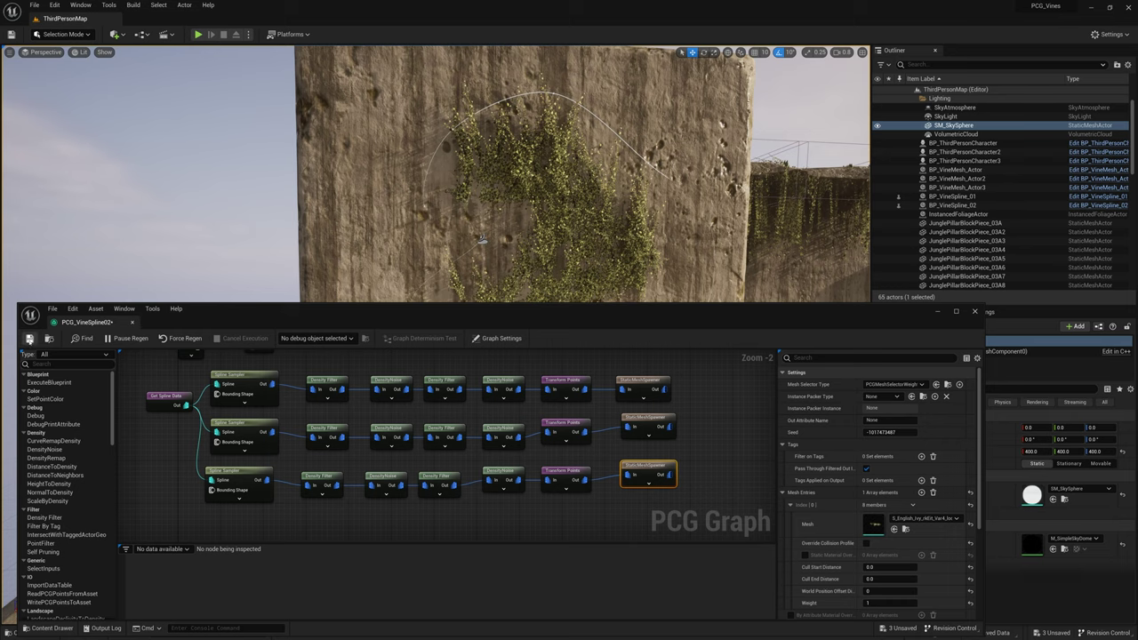
# Place a BP_VineSpline_01 blueprint from the PCG folder on the ground in front of the wall
pyautogui.hotkey('ctrl', 'space')
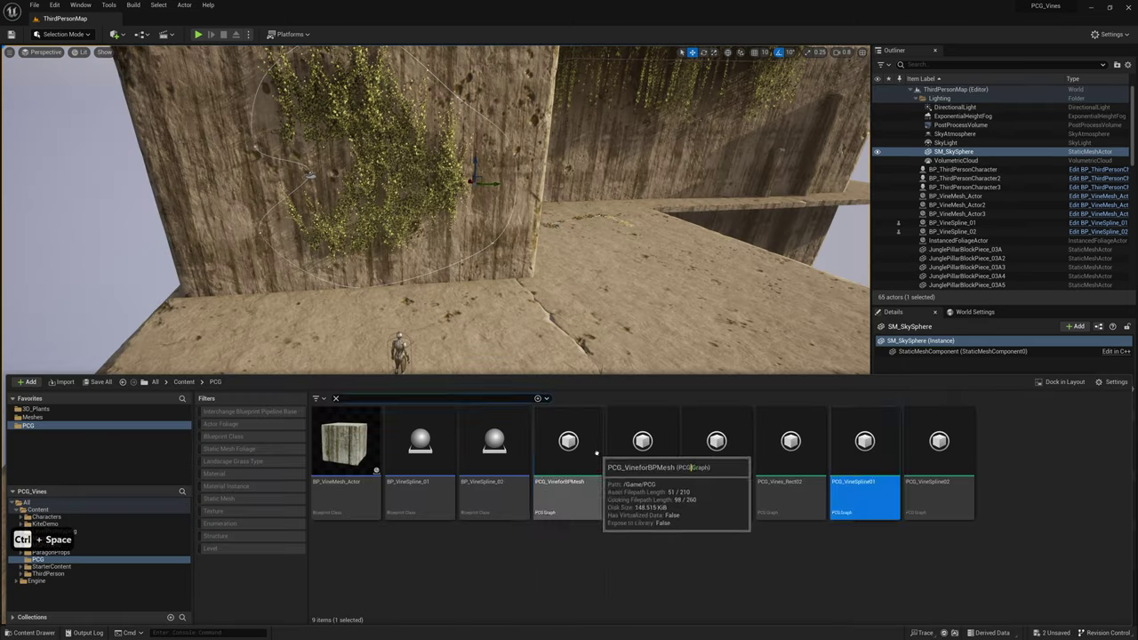
pyautogui.click(495, 462)
pyautogui.click(419, 462)
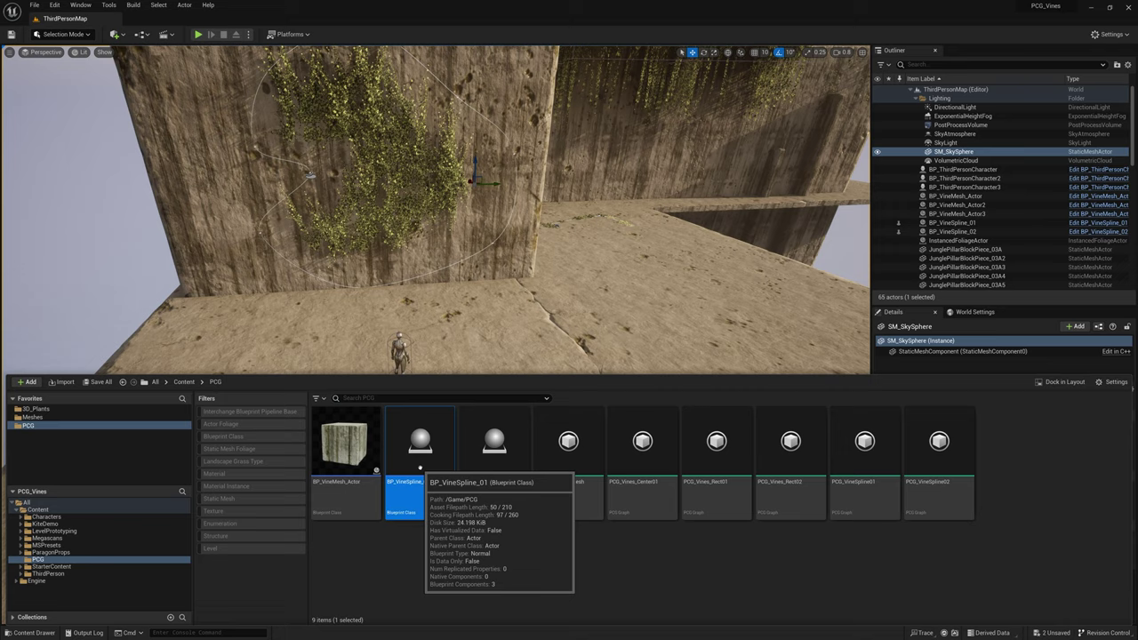
pyautogui.moveTo(419, 449); pyautogui.dragTo(407, 461)
pyautogui.scroll(3, 408, 460)
# Extend the new BP_VineSpline_01 across the ground by repeatedly duplicating its end point into a winding curve
pyautogui.moveTo(440, 401); pyautogui.dragTo(472, 436, button='right')
pyautogui.keyDown('alt'); pyautogui.moveTo(439, 415); pyautogui.dragTo(487, 281); pyautogui.keyUp('alt')
pyautogui.moveTo(487, 281); pyautogui.dragTo(391, 218, button='right')
pyautogui.hotkey('ctrl', 'z')
pyautogui.keyDown('alt'); pyautogui.moveTo(411, 402); pyautogui.dragTo(698, 394); pyautogui.keyUp('alt')
pyautogui.moveTo(698, 394); pyautogui.dragTo(752, 404, button='right')
pyautogui.moveTo(668, 285); pyautogui.dragTo(640, 306, button='right')
pyautogui.keyDown('alt'); pyautogui.moveTo(561, 383); pyautogui.dragTo(581, 451); pyautogui.keyUp('alt')
pyautogui.moveTo(581, 463)
pyautogui.mouseDown(button='right')
pyautogui.moveTo(543, 476)
pyautogui.moveTo(580, 480)
pyautogui.mouseUp(button='right')
pyautogui.keyDown('alt'); pyautogui.moveTo(645, 424); pyautogui.dragTo(347, 447); pyautogui.keyUp('alt')
pyautogui.moveTo(347, 447); pyautogui.dragTo(285, 463, button='right')
# Place a BP_VineSpline_02 blueprint on the ground and duplicate its end point repeatedly to outline a rounded loop
pyautogui.hotkey('ctrl', 'space')
pyautogui.moveTo(514, 472); pyautogui.dragTo(616, 394)
pyautogui.hotkey('ctrl', 'z')
pyautogui.click(586, 446)
pyautogui.keyDown('alt'); pyautogui.moveTo(597, 446); pyautogui.dragTo(668, 388); pyautogui.keyUp('alt')
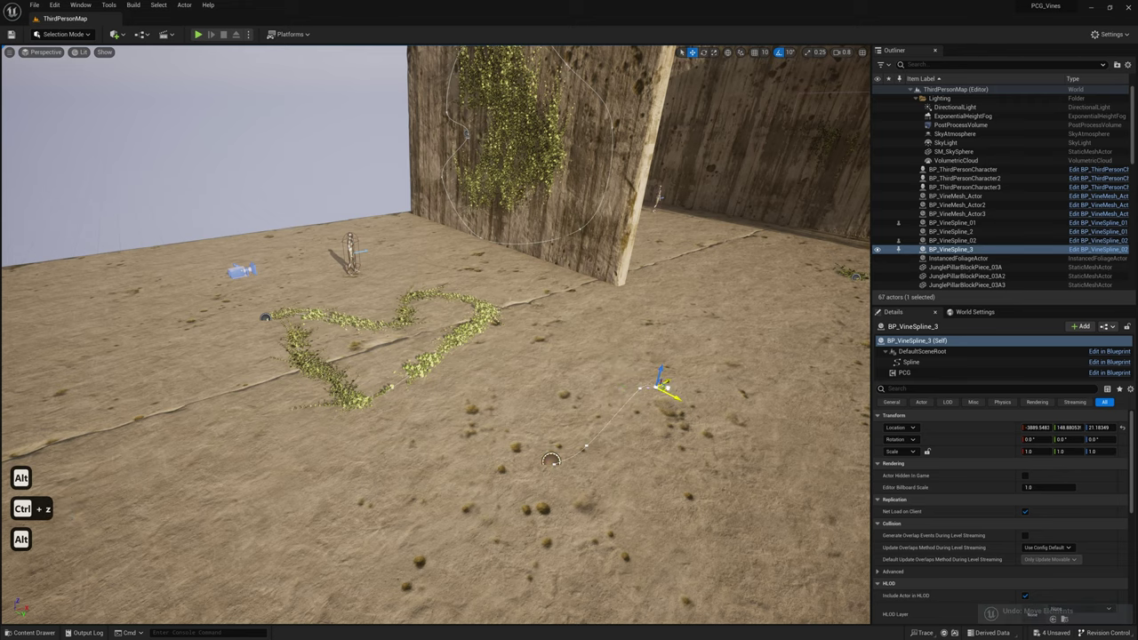
pyautogui.moveTo(666, 388); pyautogui.dragTo(792, 435, button='right')
pyautogui.keyDown('alt'); pyautogui.moveTo(410, 304); pyautogui.dragTo(495, 304); pyautogui.keyUp('alt')
pyautogui.moveTo(598, 343); pyautogui.dragTo(607, 370, button='right')
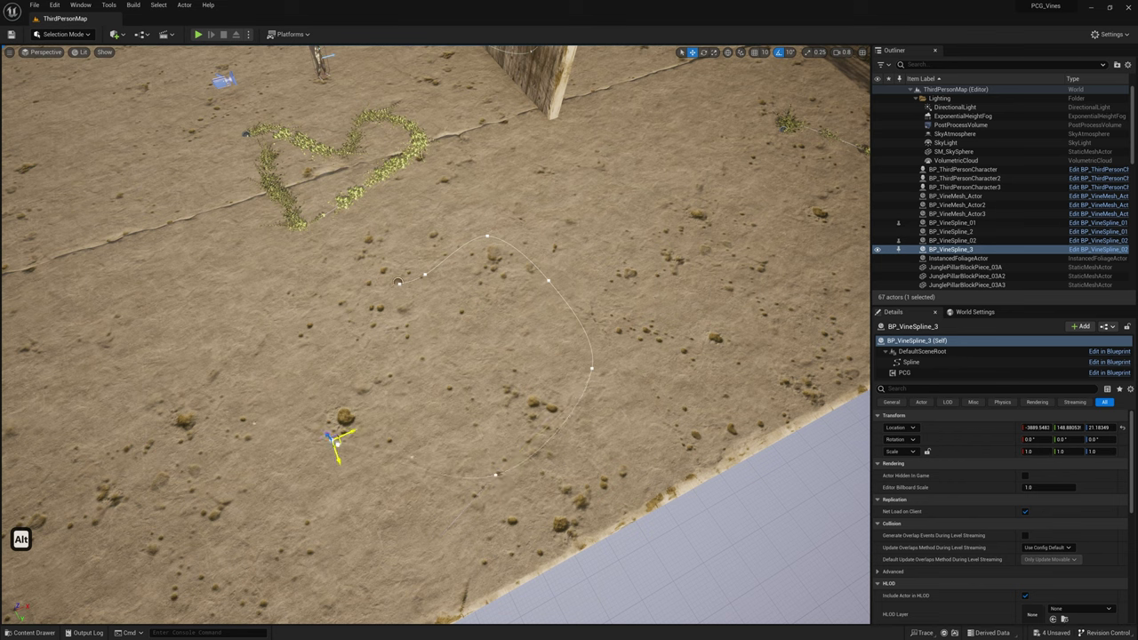
# Close the new BP_VineSpline_02 actor's spline into a loop
pyautogui.click(920, 361)
pyautogui.click(582, 275)
pyautogui.moveTo(582, 275); pyautogui.dragTo(731, 201, button='right')
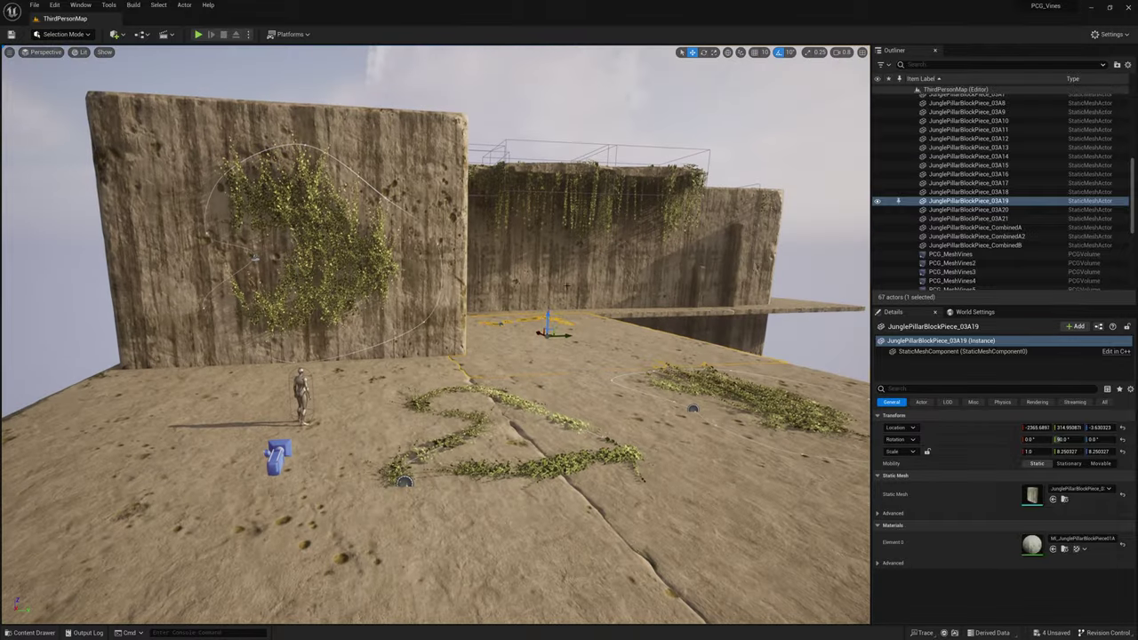
# Save all unsaved changes in the project
pyautogui.click(589, 114)
pyautogui.hotkey('ctrl', 'shift', 's')
pyautogui.moveTo(588, 114); pyautogui.dragTo(756, 141, button='right')
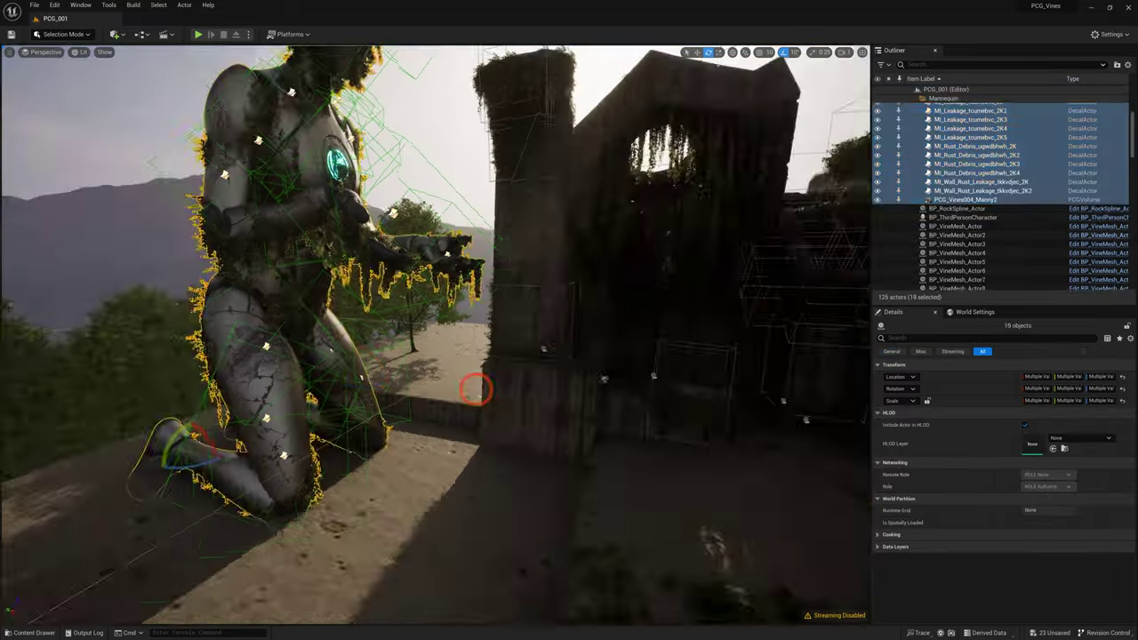
pyautogui.hotkey('ctrl', 'space')
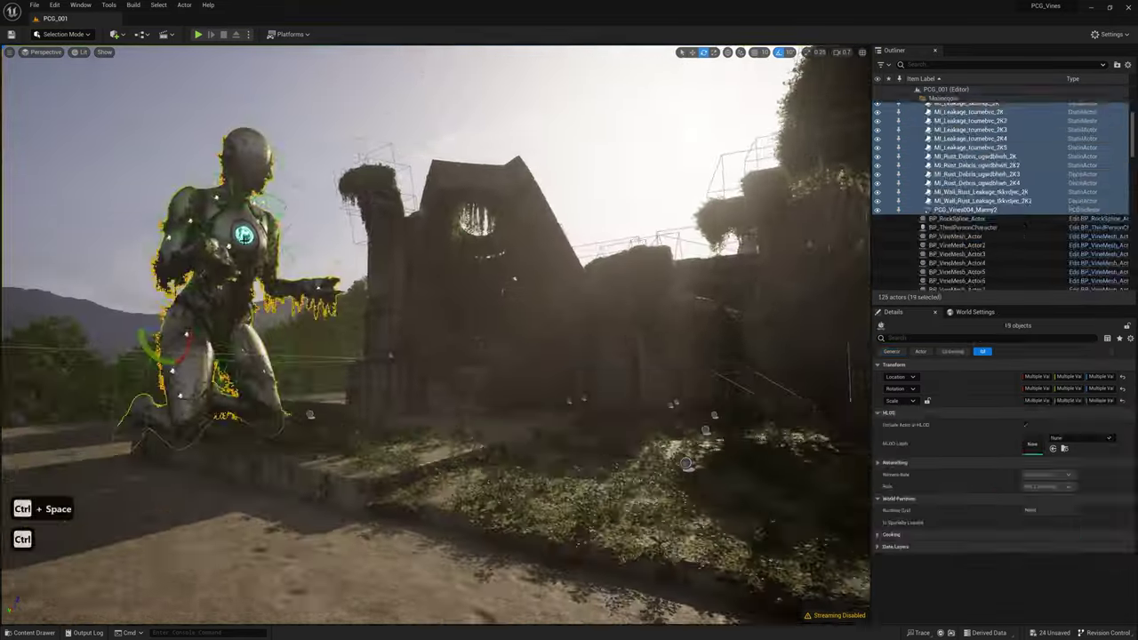
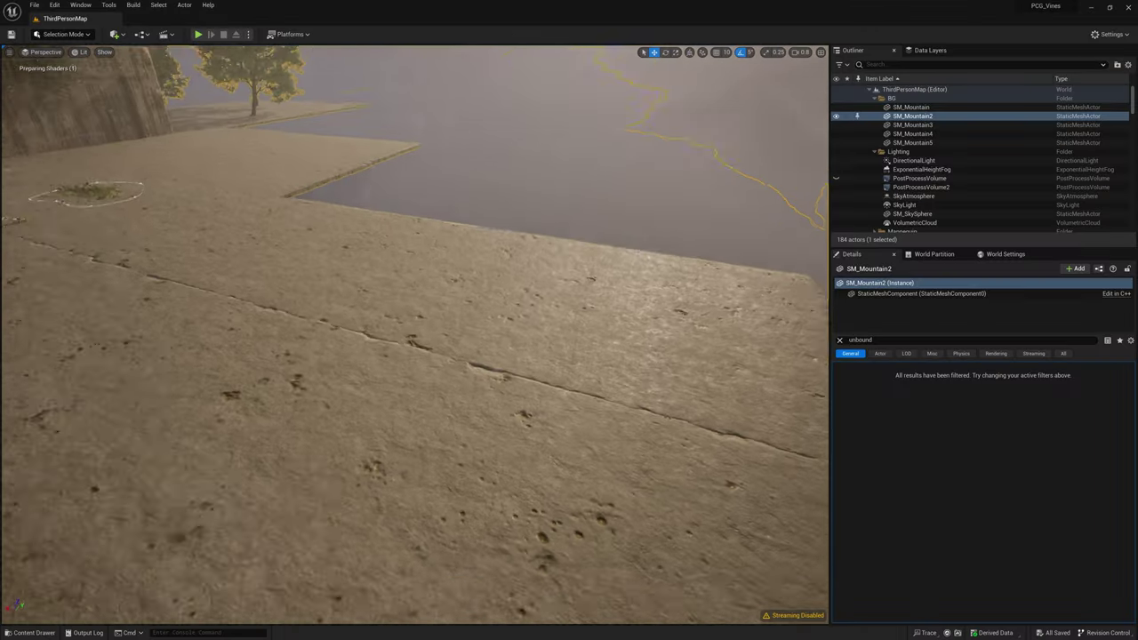
# Try a copy of the edge floor block rotated about 85 degrees as an upright wall and delete it
pyautogui.press('s')
pyautogui.scroll(4, 555, 413)
pyautogui.moveTo(555, 413); pyautogui.dragTo(554, 412, button='right')
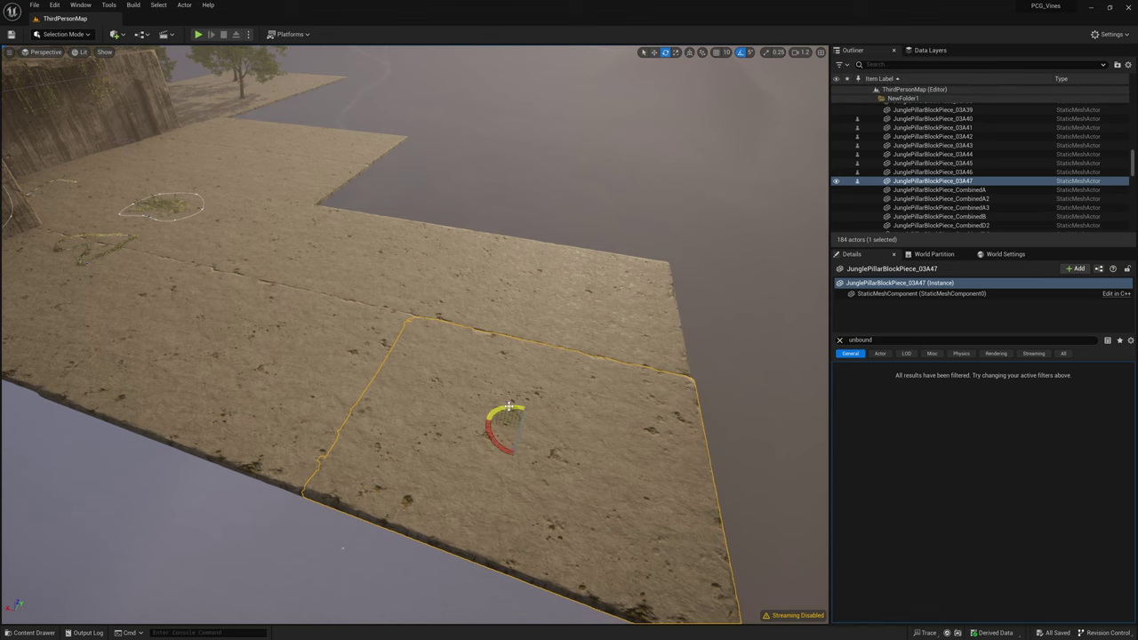
pyautogui.moveTo(489, 421); pyautogui.dragTo(489, 425)
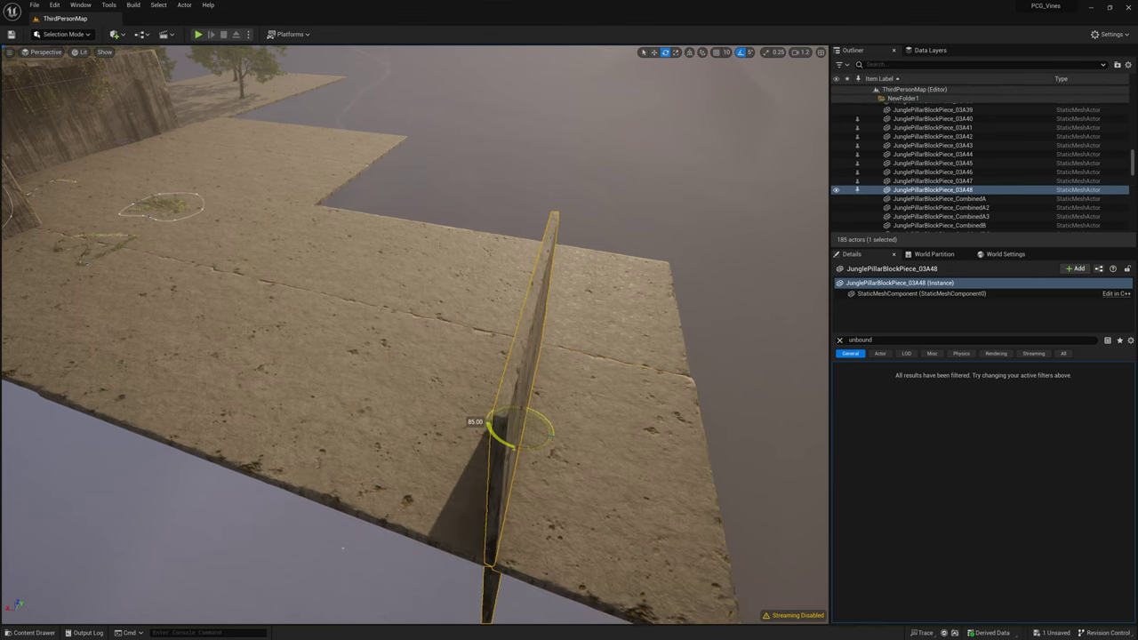
pyautogui.press('Delete')
# Place a JunglePillarBlockPiece_02B mesh on the floor, scale it to about 4.52 and turn it 90 degrees around Z
pyautogui.hotkey('ctrl', 'space')
pyautogui.scroll(-5, 481, 448)
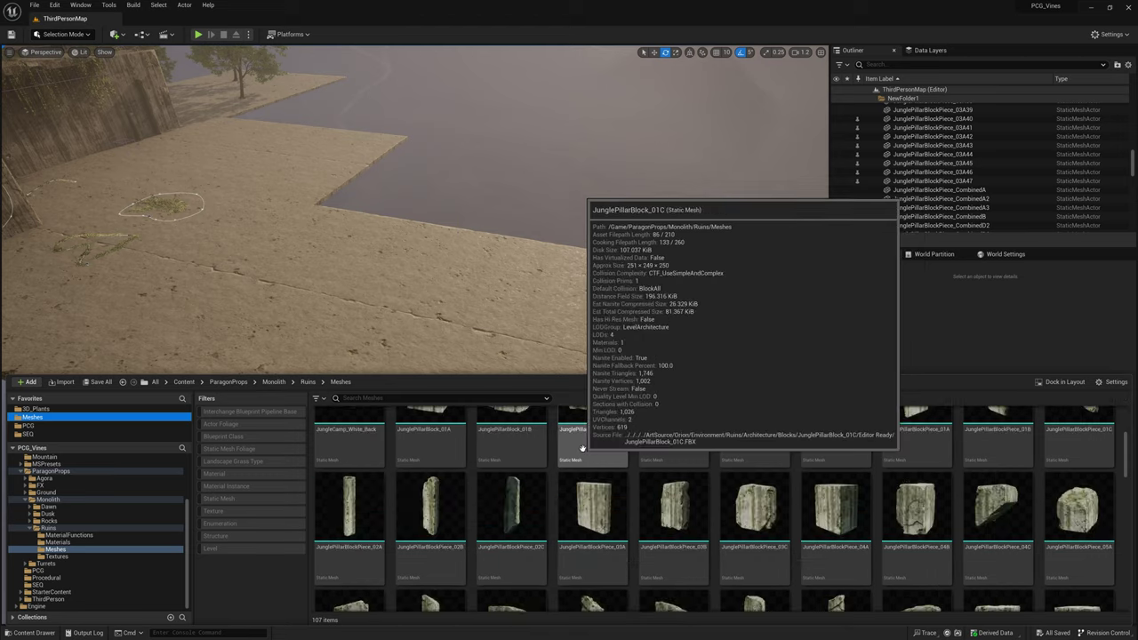
pyautogui.moveTo(430, 440); pyautogui.dragTo(422, 383)
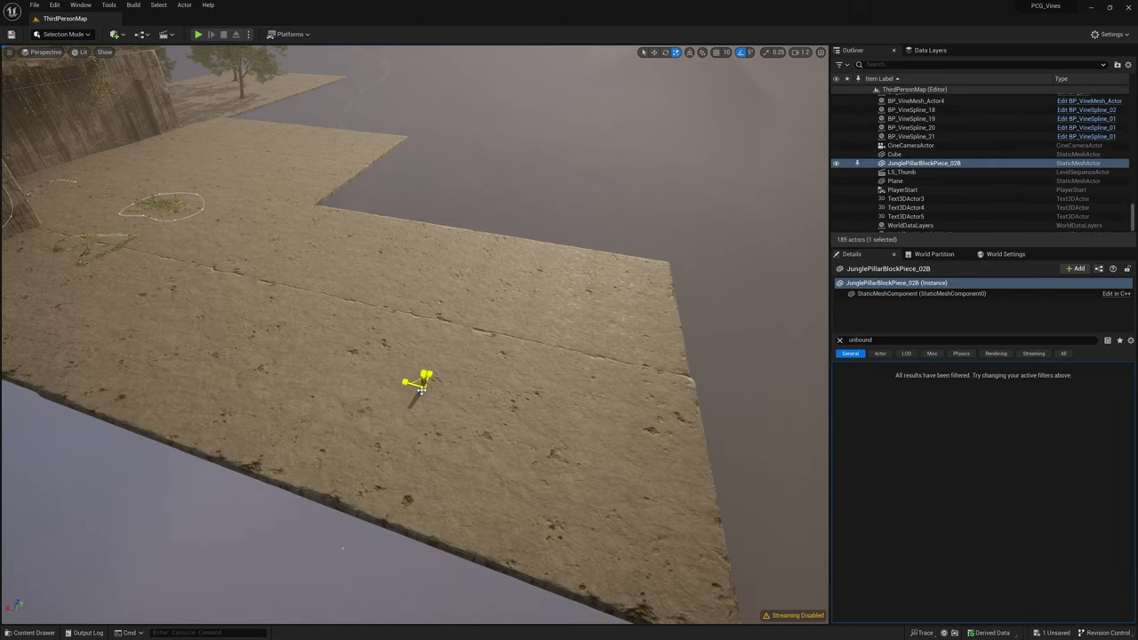
pyautogui.click(839, 340)
pyautogui.press('f')
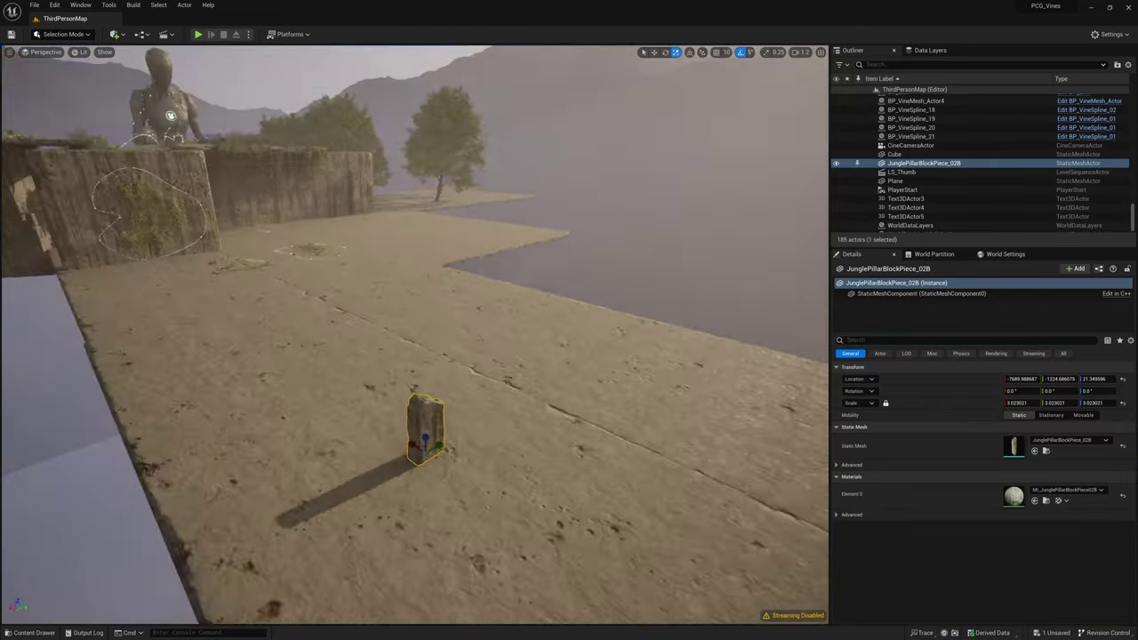
pyautogui.moveTo(385, 363); pyautogui.dragTo(394, 226)
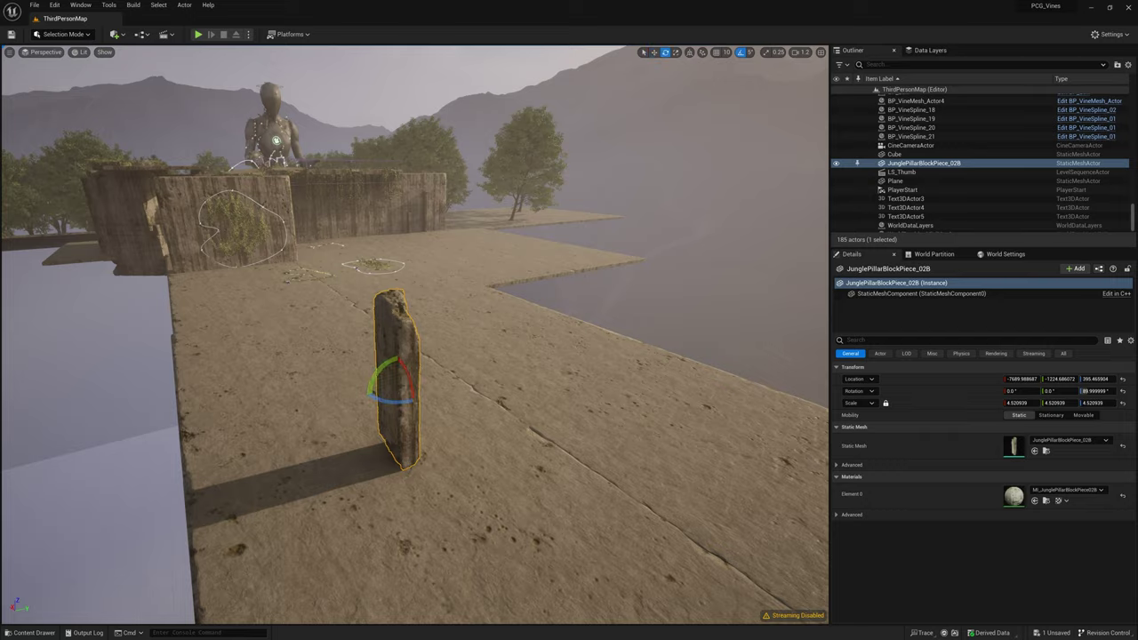
# Duplicate the pillar piece three times and arrange the copies into a gate with a crossbeam on top
pyautogui.moveTo(396, 373); pyautogui.dragTo(356, 396, button='right')
pyautogui.keyDown('alt'); pyautogui.moveTo(411, 352); pyautogui.dragTo(572, 376); pyautogui.keyUp('alt')
pyautogui.press('w')
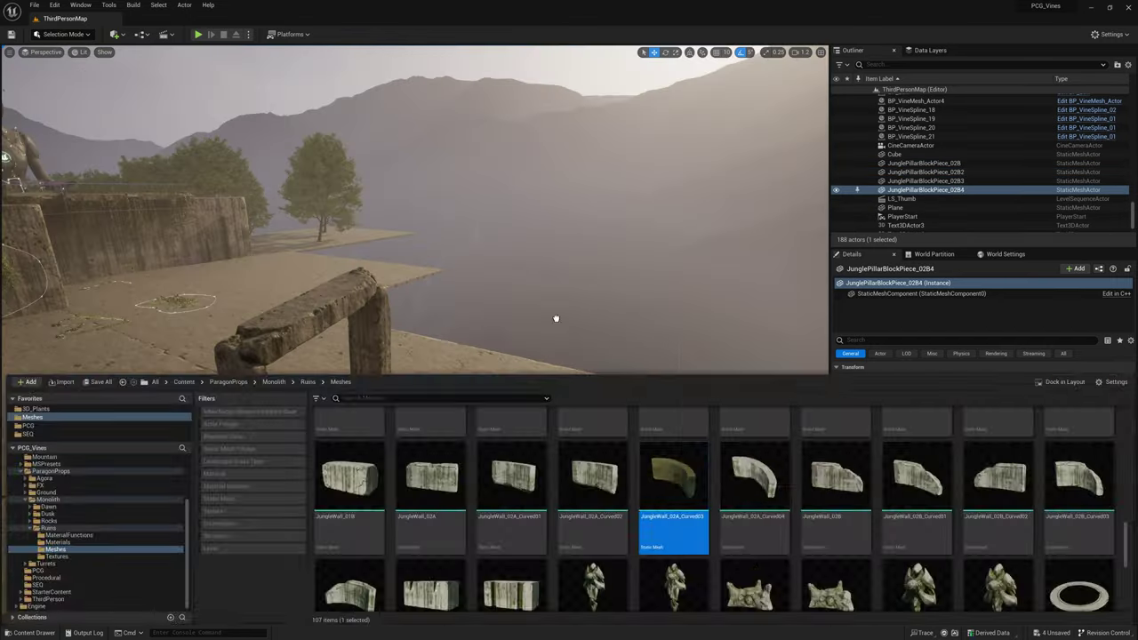
# Place a JungleWall_02A_Curved03 mesh near the stone gate, enlarge it to a scale of about 2.4 and rotate it into an upright arch
pyautogui.moveTo(556, 318); pyautogui.dragTo(569, 342)
pyautogui.press('r')
pyautogui.press('e')
pyautogui.moveTo(529, 380); pyautogui.dragTo(569, 374)
pyautogui.press('w')
pyautogui.moveTo(570, 374); pyautogui.dragTo(543, 358, button='right')
# Duplicate the curved wall arch, rotate the copy into a standing curve and raise it above the floor beside the original
pyautogui.keyDown('alt'); pyautogui.moveTo(470, 427); pyautogui.dragTo(468, 405); pyautogui.keyUp('alt')
pyautogui.moveTo(469, 391); pyautogui.dragTo(521, 337, button='right')
pyautogui.press('e')
pyautogui.moveTo(521, 334); pyautogui.dragTo(489, 302)
pyautogui.press('w')
pyautogui.moveTo(521, 338); pyautogui.dragTo(366, 200)
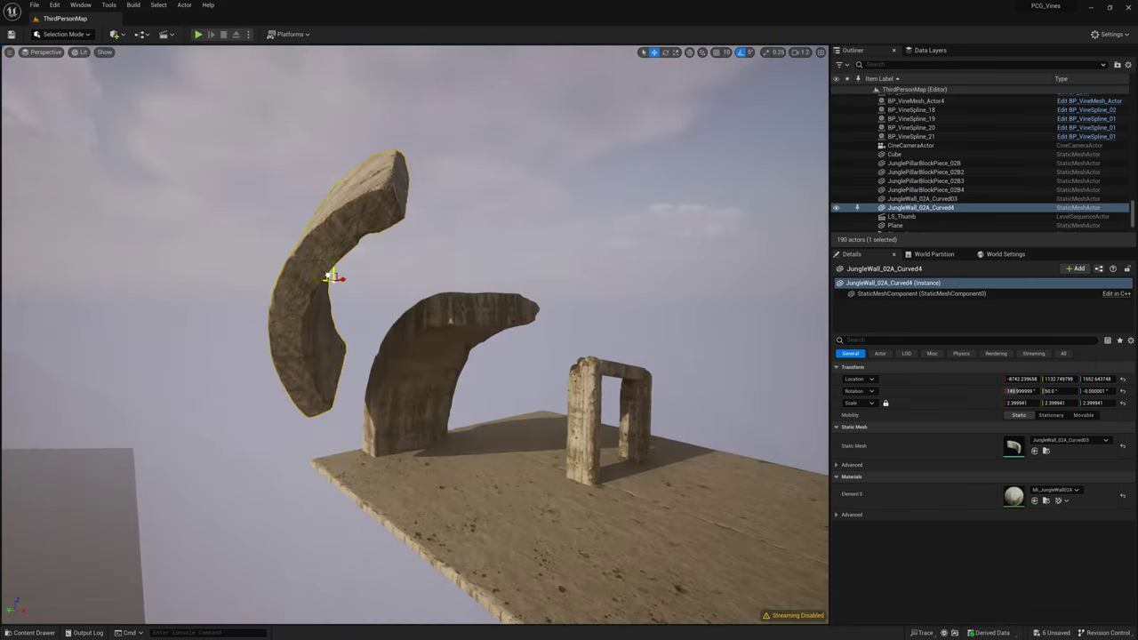
# Duplicate the raised curved wall and rotate this copy into a low wall on the floor next to the arch
pyautogui.keyDown('alt'); pyautogui.moveTo(330, 274); pyautogui.dragTo(374, 418); pyautogui.keyUp('alt')
pyautogui.press('e')
pyautogui.moveTo(373, 417); pyautogui.dragTo(378, 436)
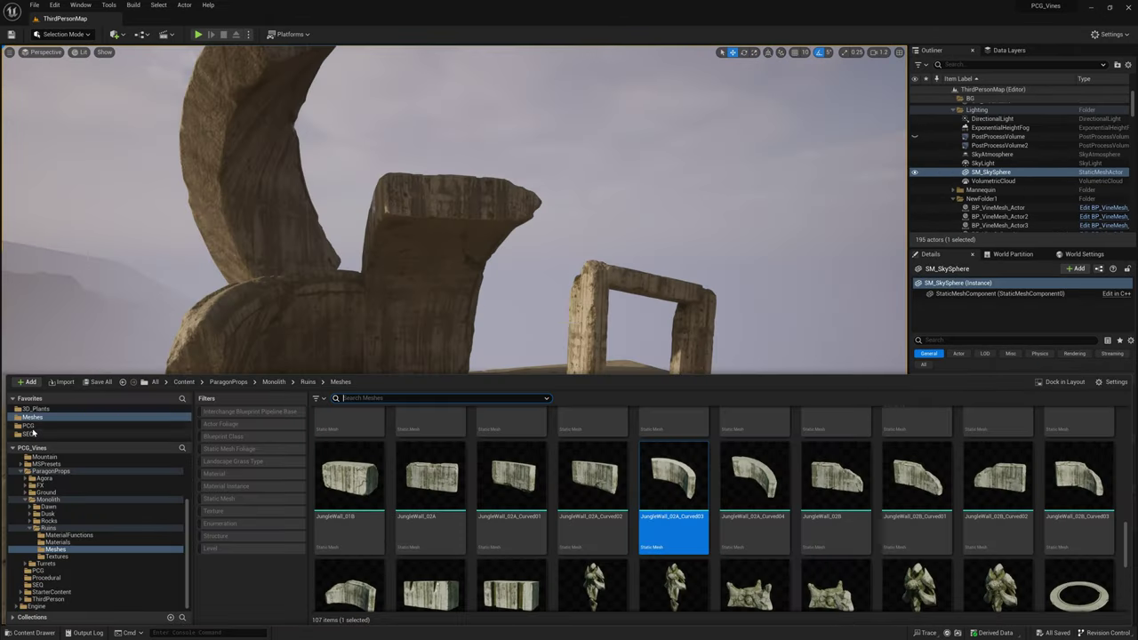
# Create a PCG Graph named PCG_VinesHang01 in the PCG folder, open it and close its editor again
pyautogui.click(32, 428)
pyautogui.rightClick(520, 578)
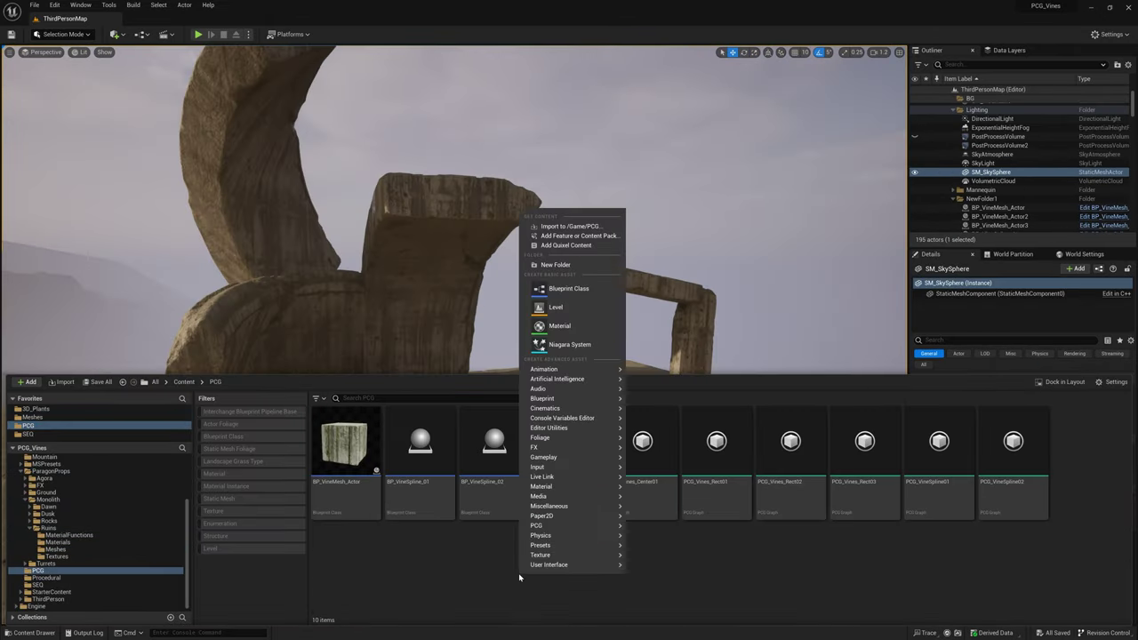
pyautogui.moveTo(583, 527)
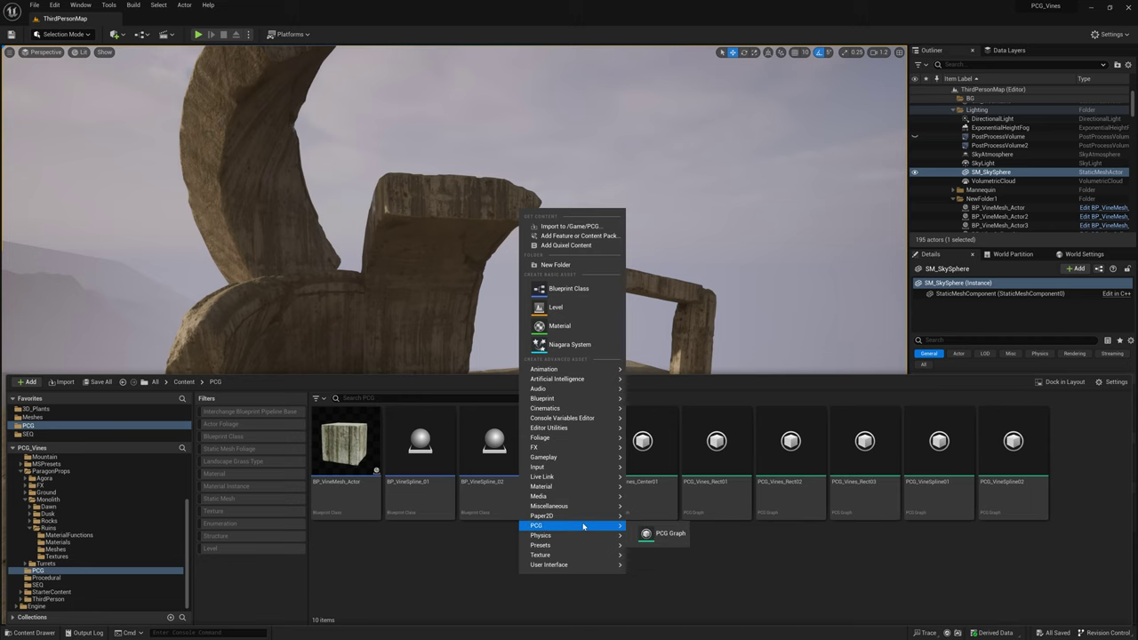
pyautogui.click(669, 533)
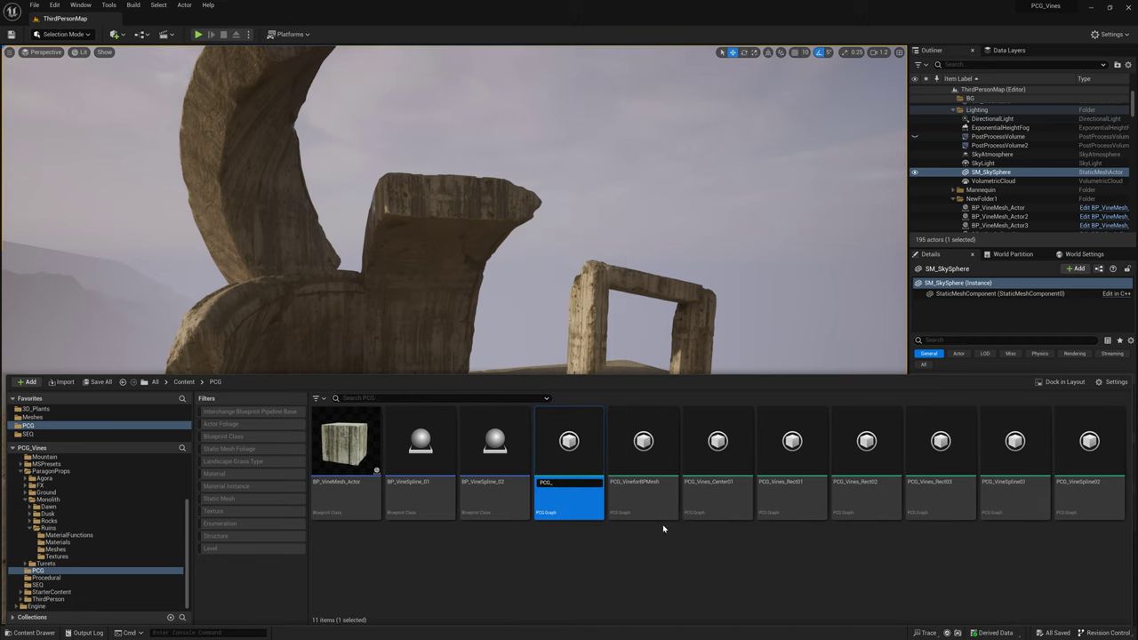
pyautogui.write('PCG_VinesHang01')
pyautogui.press('Return')
pyautogui.press('Return')
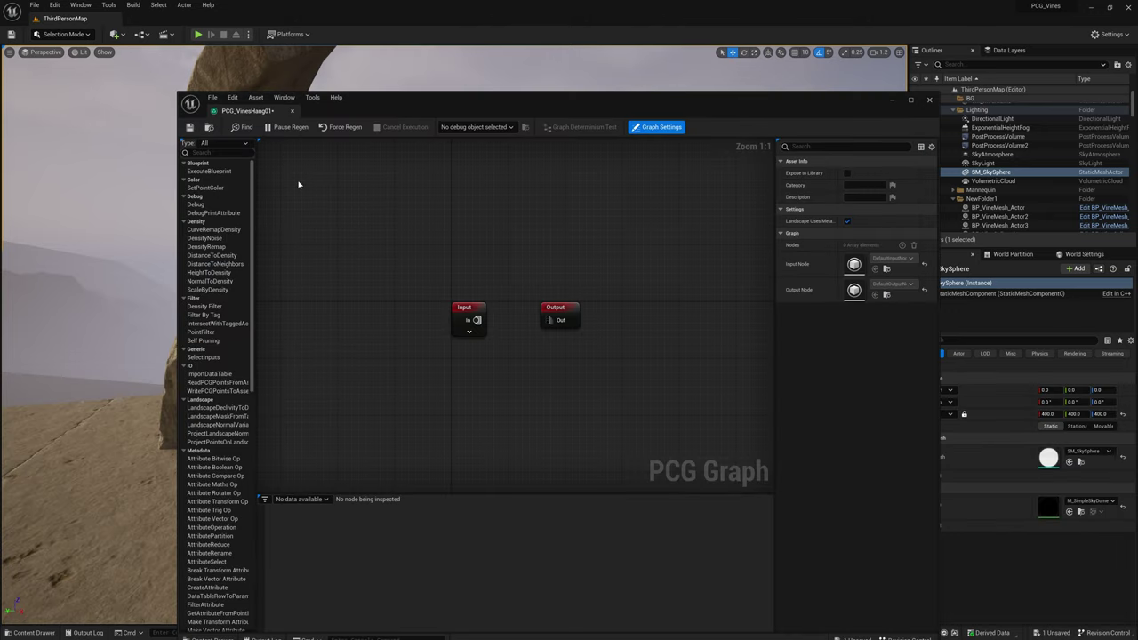
pyautogui.click(293, 112)
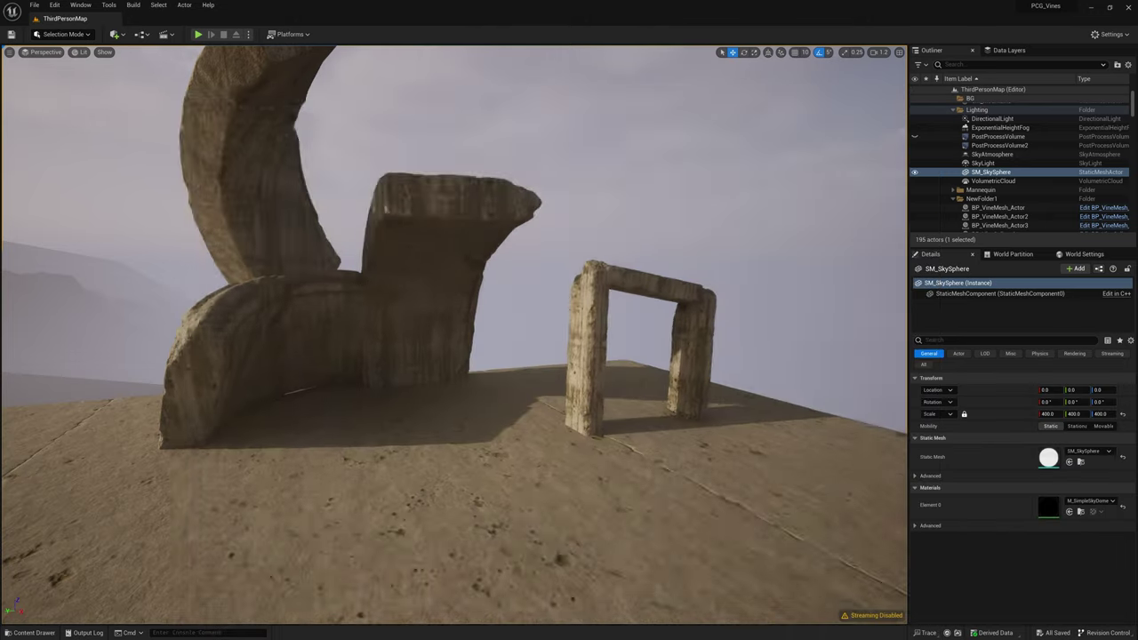
# Place PCG_VinesHang01 in the level as a volume at the stone gate and scale it to about 2.16
pyautogui.moveTo(937, 476); pyautogui.dragTo(525, 286)
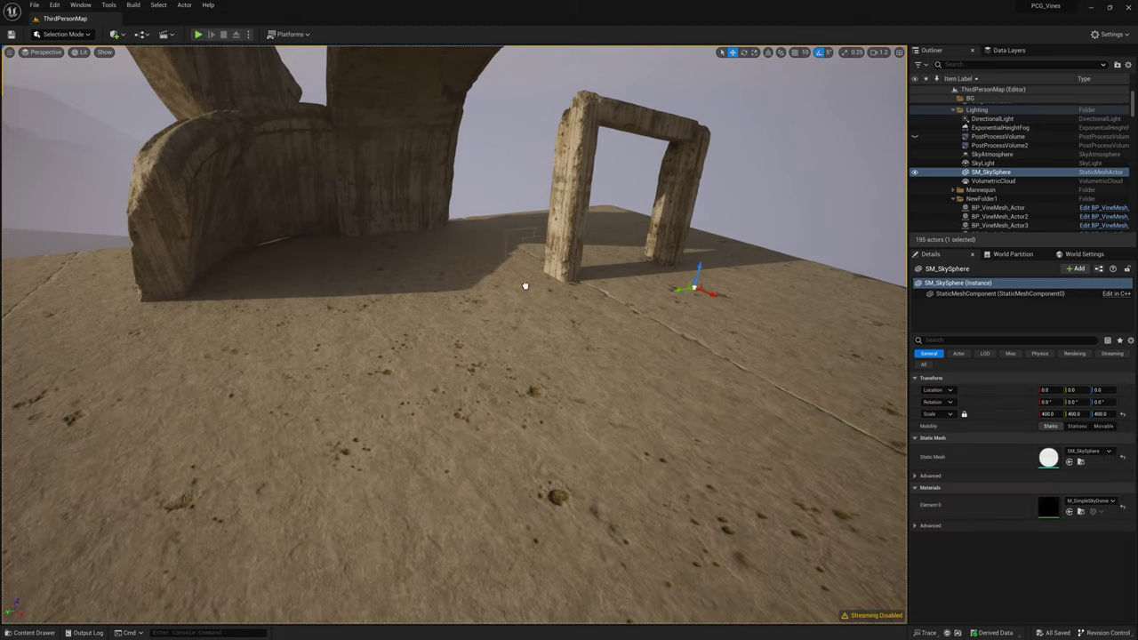
pyautogui.moveTo(535, 334); pyautogui.dragTo(538, 335)
pyautogui.moveTo(564, 358)
pyautogui.mouseDown(button='right')
pyautogui.moveTo(565, 320)
pyautogui.moveTo(565, 359)
pyautogui.mouseUp(button='right')
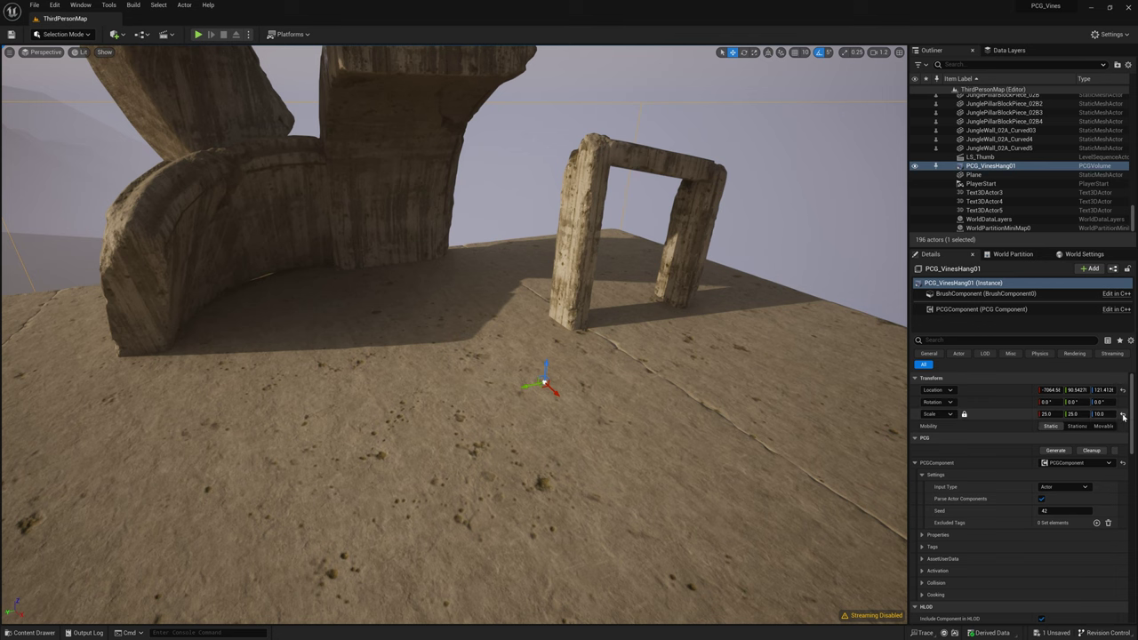
pyautogui.moveTo(651, 400); pyautogui.dragTo(614, 393, button='right')
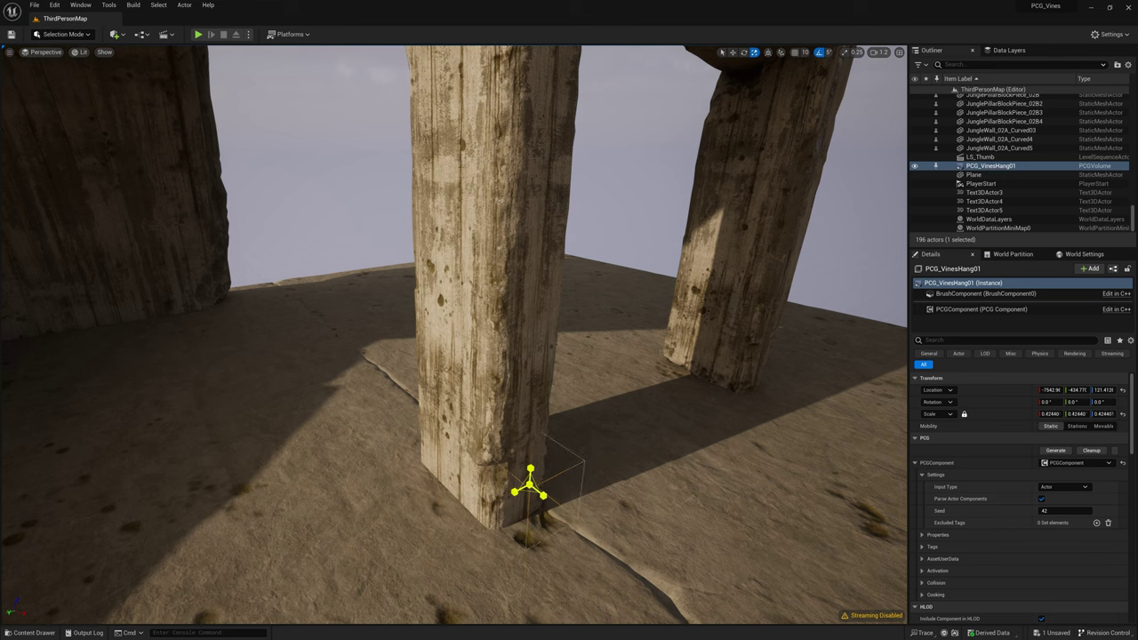
pyautogui.moveTo(530, 485); pyautogui.dragTo(596, 417)
pyautogui.moveTo(596, 417)
pyautogui.mouseDown(button='right')
pyautogui.moveTo(622, 423)
pyautogui.moveTo(596, 417)
pyautogui.mouseUp(button='right')
pyautogui.press('w')
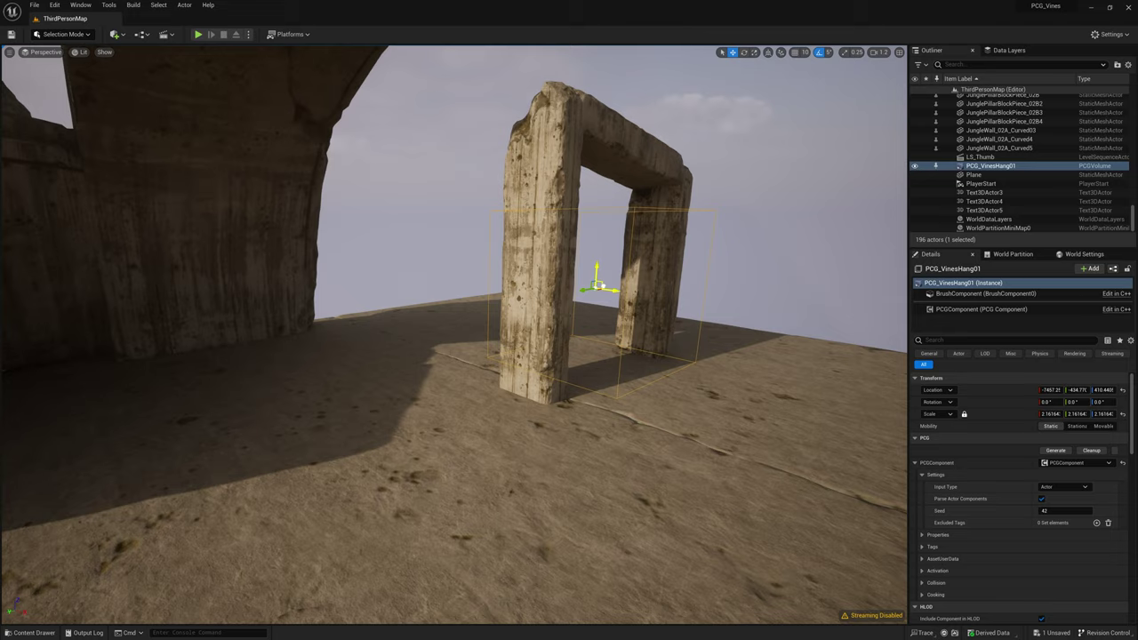
pyautogui.moveTo(722, 338)
pyautogui.mouseDown(button='right')
pyautogui.moveTo(752, 348)
pyautogui.moveTo(722, 337)
pyautogui.mouseUp(button='right')
# Open the PCG_VinesHang01 graph and add a Get Actor Data node
pyautogui.hotkey('ctrl', 'space')
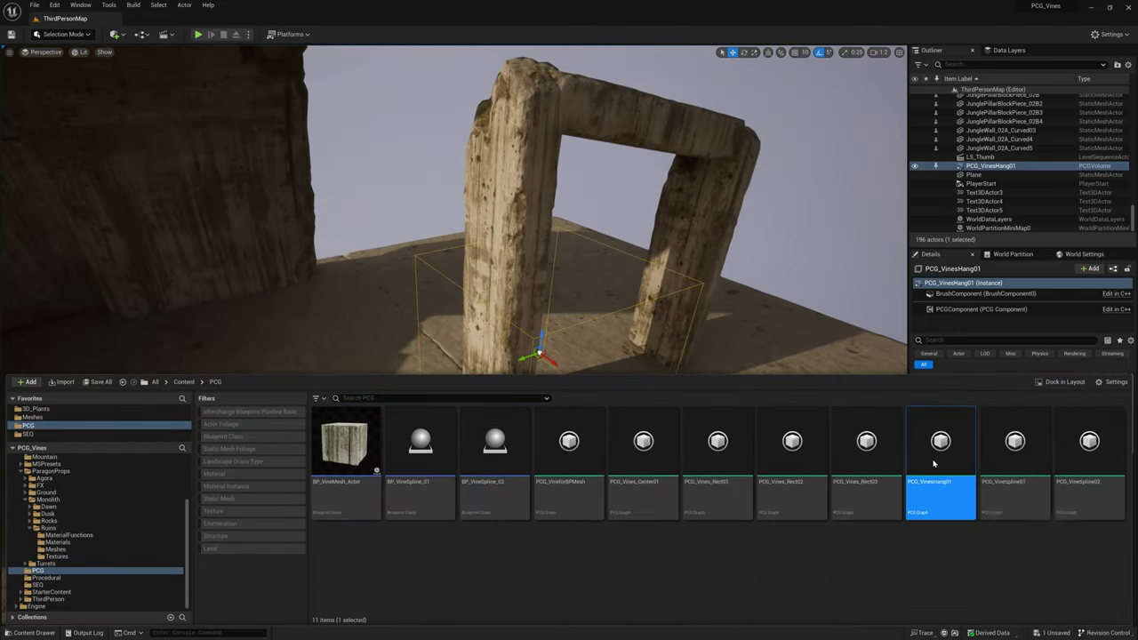
pyautogui.doubleClick(935, 463)
pyautogui.moveTo(499, 367); pyautogui.dragTo(490, 305, button='right')
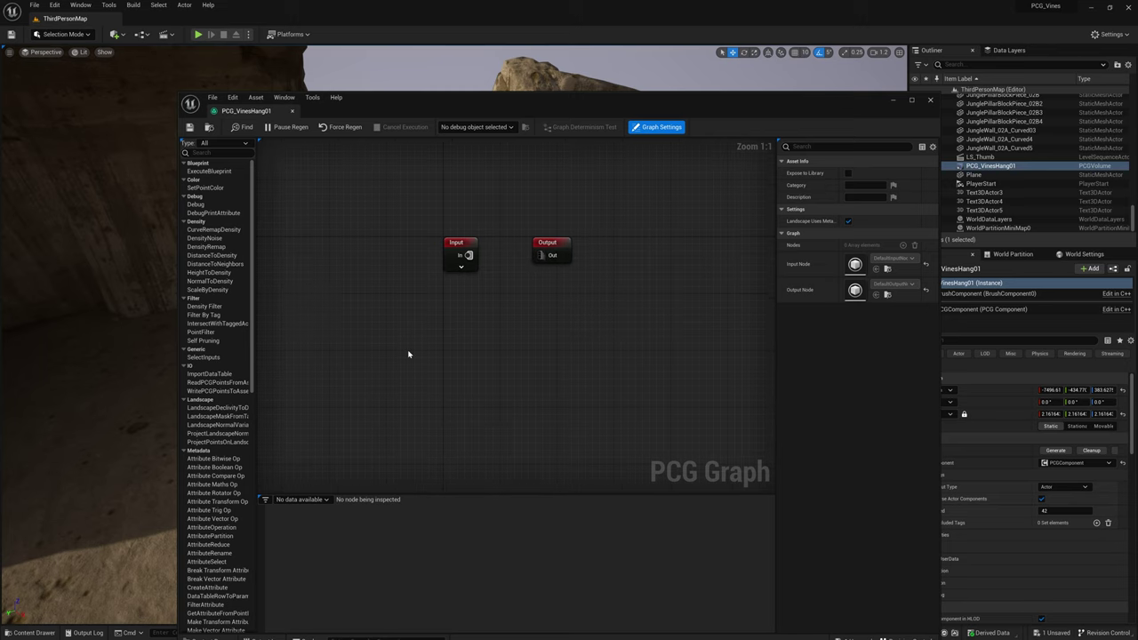
pyautogui.rightClick(409, 353)
pyautogui.rightClick(354, 317)
pyautogui.write('get')
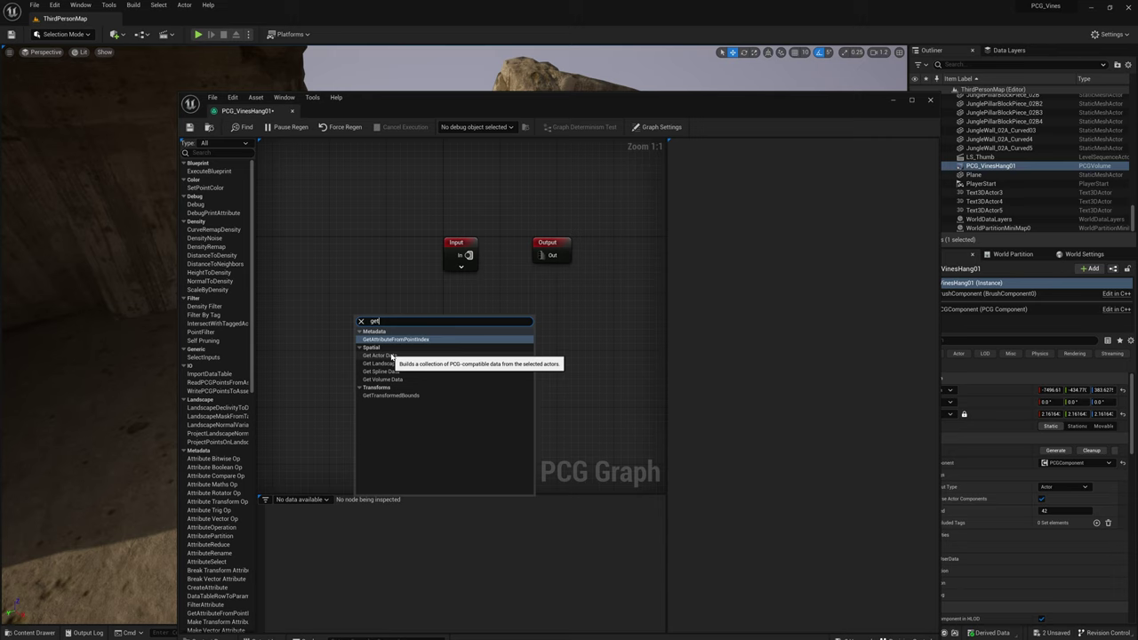
pyautogui.click(392, 355)
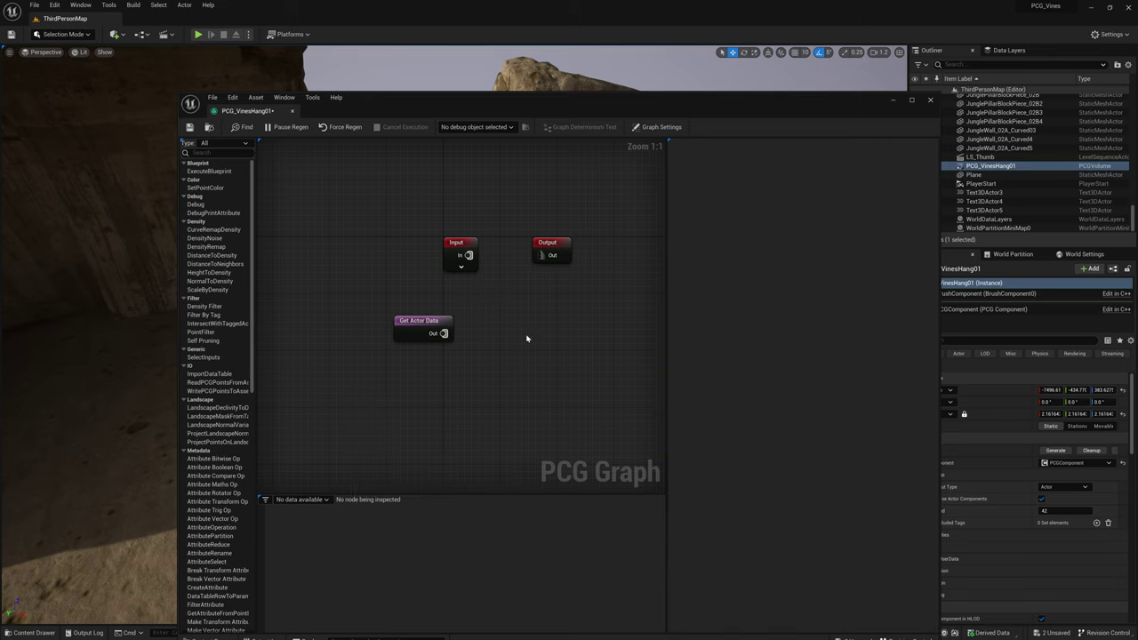
# Add an IntersectWithTaggedActorGeo node and feed it from Get Actor Data
pyautogui.rightClick(527, 340)
pyautogui.write('inter')
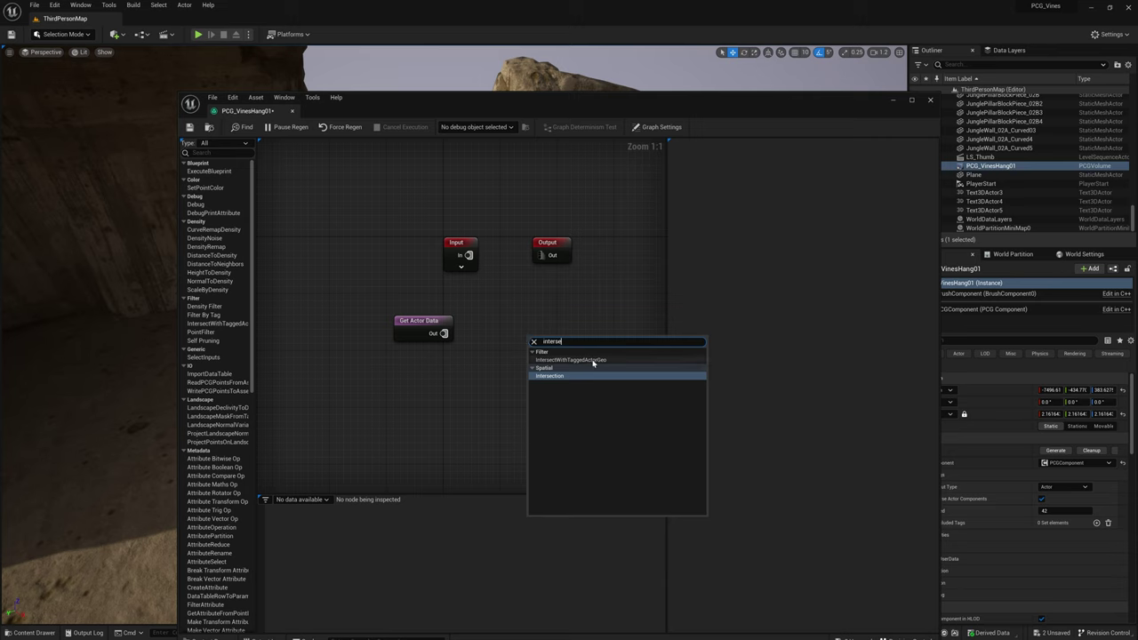
pyautogui.write('se')
pyautogui.click(593, 360)
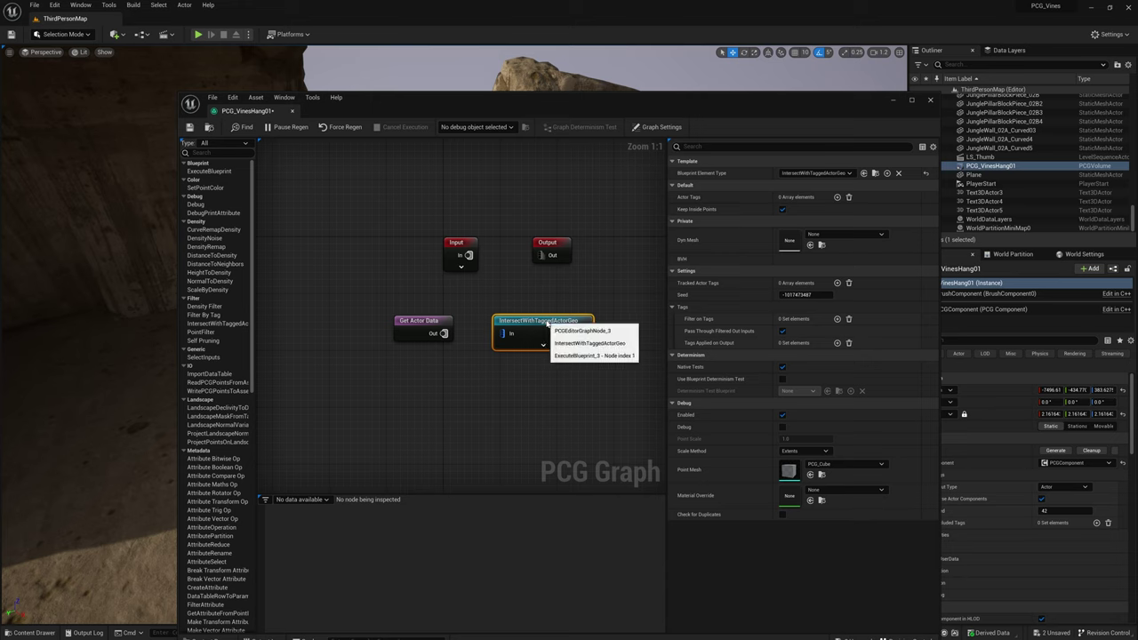
pyautogui.click(561, 307)
pyautogui.moveTo(557, 313); pyautogui.dragTo(558, 321)
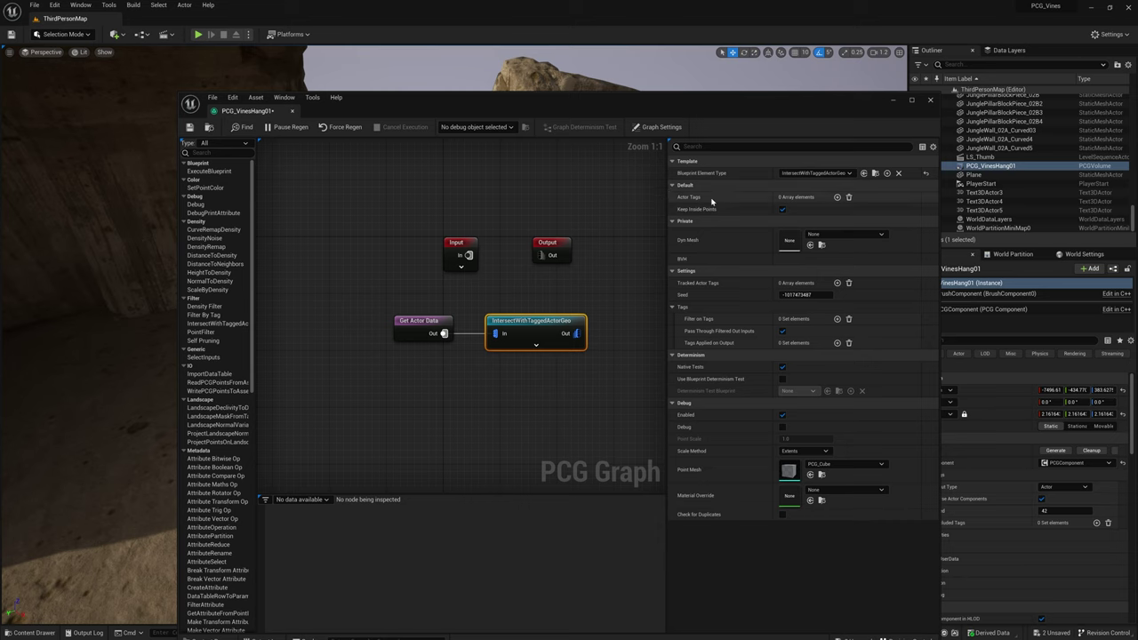
# Add the actor tag VineHang to the IntersectWithTaggedActorGeo node and turn on its debug display
pyautogui.click(837, 196)
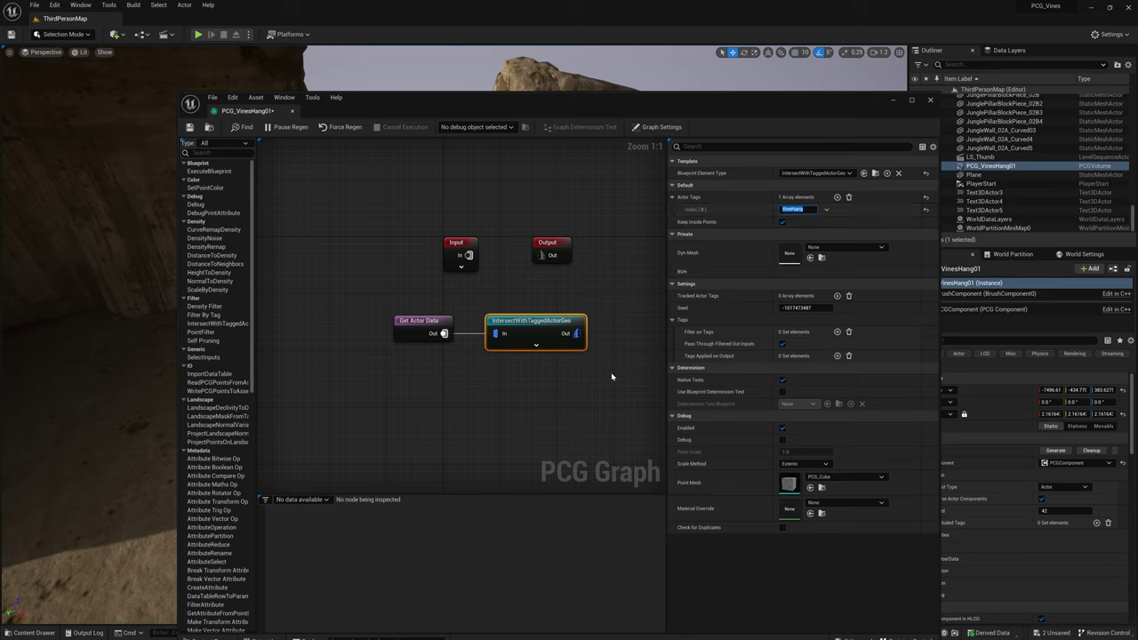
pyautogui.click(580, 352)
pyautogui.moveTo(553, 328); pyautogui.dragTo(550, 321)
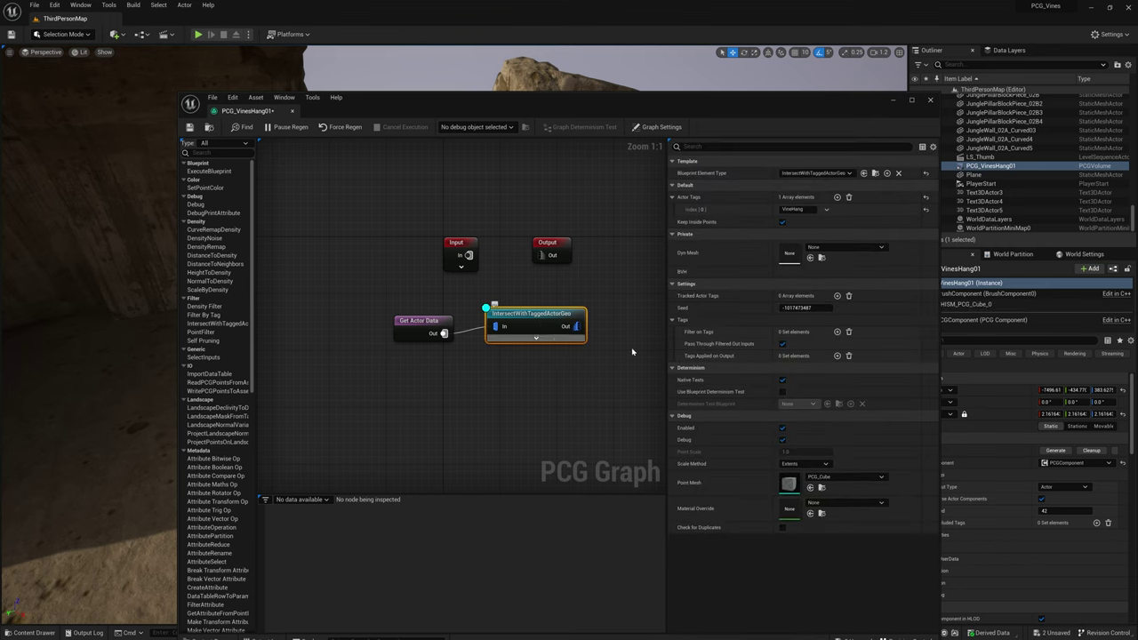
# Position the graph window below the level view and set the intersect node's debug points to Absolute scale at 0.1
pyautogui.moveTo(180, 94); pyautogui.dragTo(29, 354)
pyautogui.moveTo(420, 365); pyautogui.dragTo(395, 349)
pyautogui.scroll(-4, 391, 447)
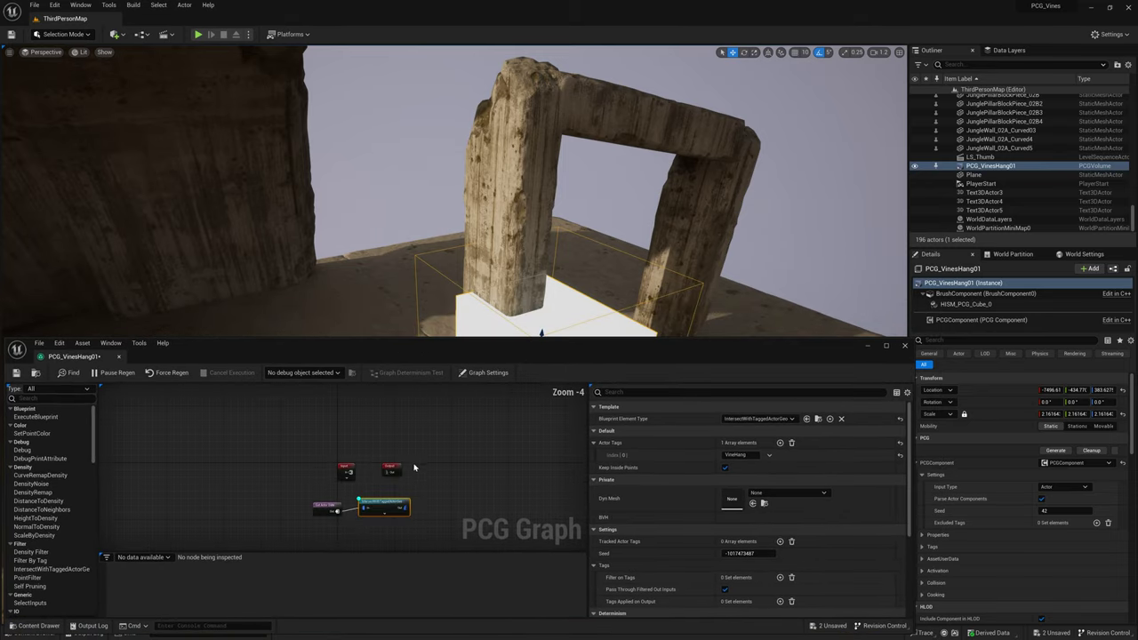
pyautogui.scroll(5, 413, 468)
pyautogui.moveTo(600, 350); pyautogui.dragTo(601, 354)
pyautogui.scroll(-3, 669, 488)
pyautogui.scroll(-3, 669, 488)
pyautogui.click(747, 552)
pyautogui.click(738, 568)
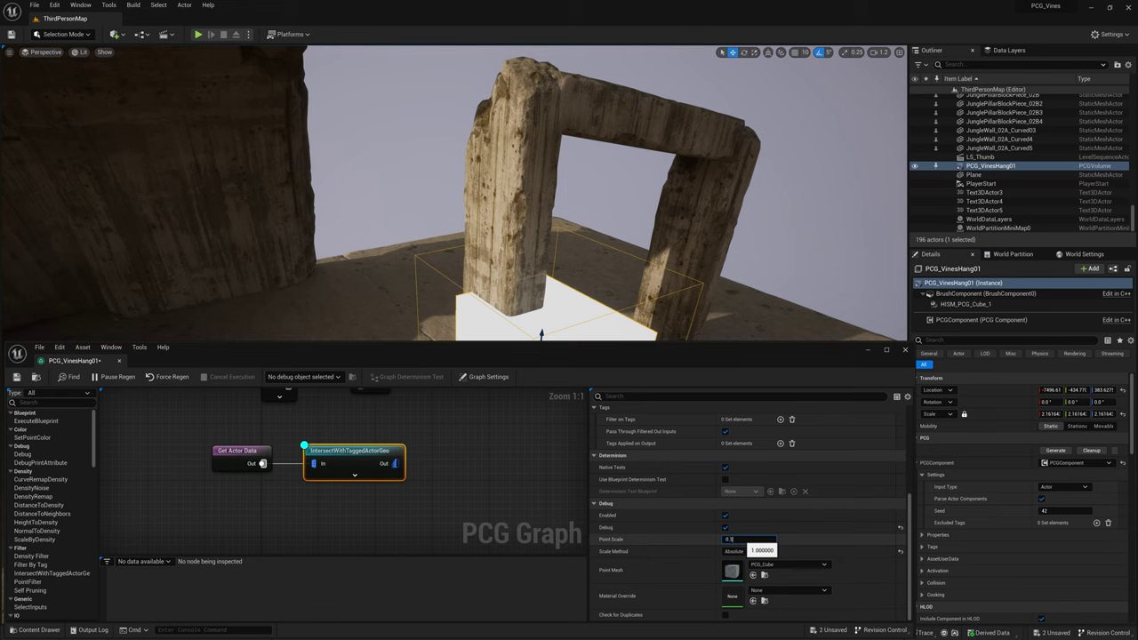
pyautogui.press('Return')
pyautogui.moveTo(632, 246); pyautogui.dragTo(654, 311, button='right')
pyautogui.moveTo(463, 200); pyautogui.dragTo(463, 125, button='right')
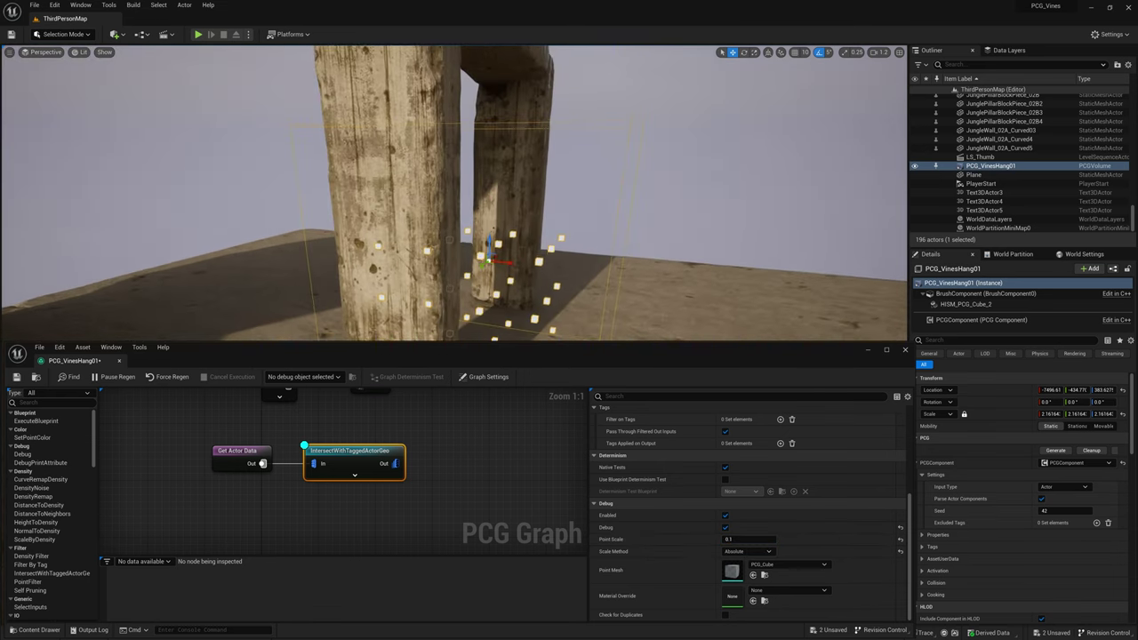
# Add the actor tag VineHang to all seven ruin pieces, the four gate blocks and the three curved walls
pyautogui.click(418, 200)
pyautogui.moveTo(418, 201); pyautogui.dragTo(360, 191, button='right')
pyautogui.moveTo(506, 294); pyautogui.dragTo(403, 300, button='right')
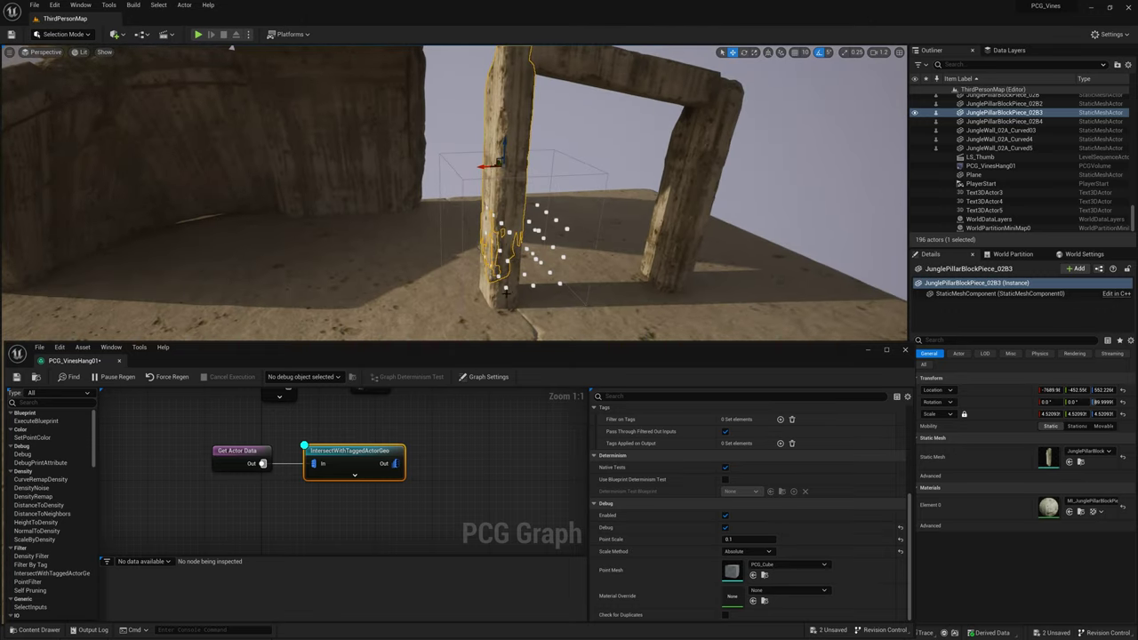
pyautogui.keyDown('shift'); pyautogui.click(504, 295); pyautogui.keyUp('shift')
pyautogui.moveTo(610, 271); pyautogui.dragTo(609, 199, button='right')
pyautogui.keyDown('shift'); pyautogui.click(602, 213); pyautogui.keyUp('shift')
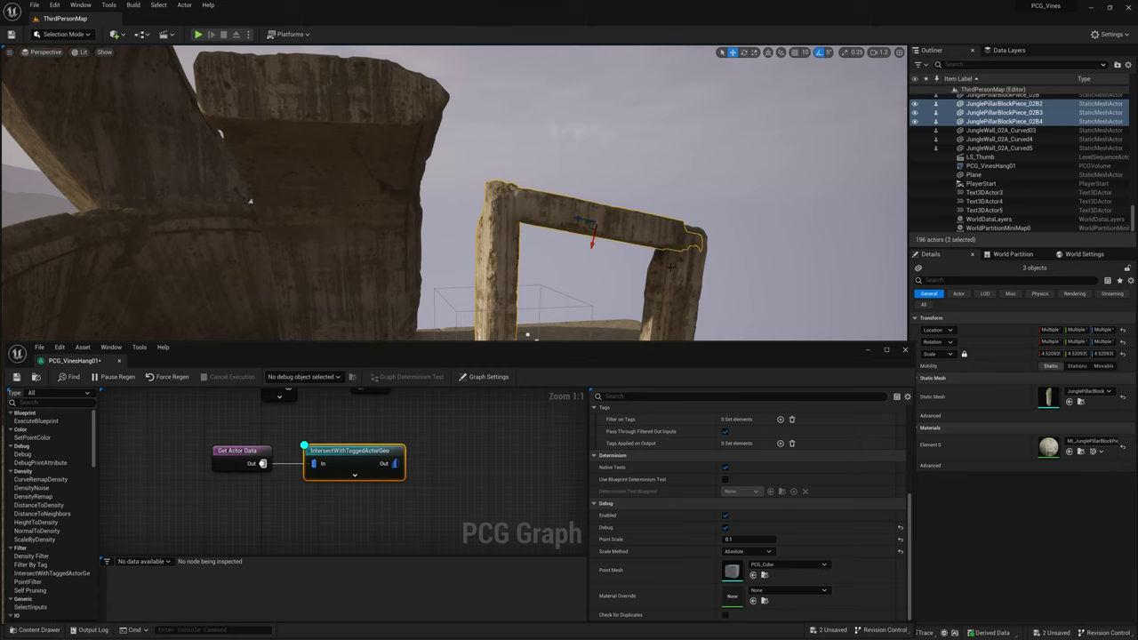
pyautogui.keyDown('shift'); pyautogui.click(672, 270); pyautogui.keyUp('shift')
pyautogui.moveTo(672, 269); pyautogui.dragTo(660, 318, button='right')
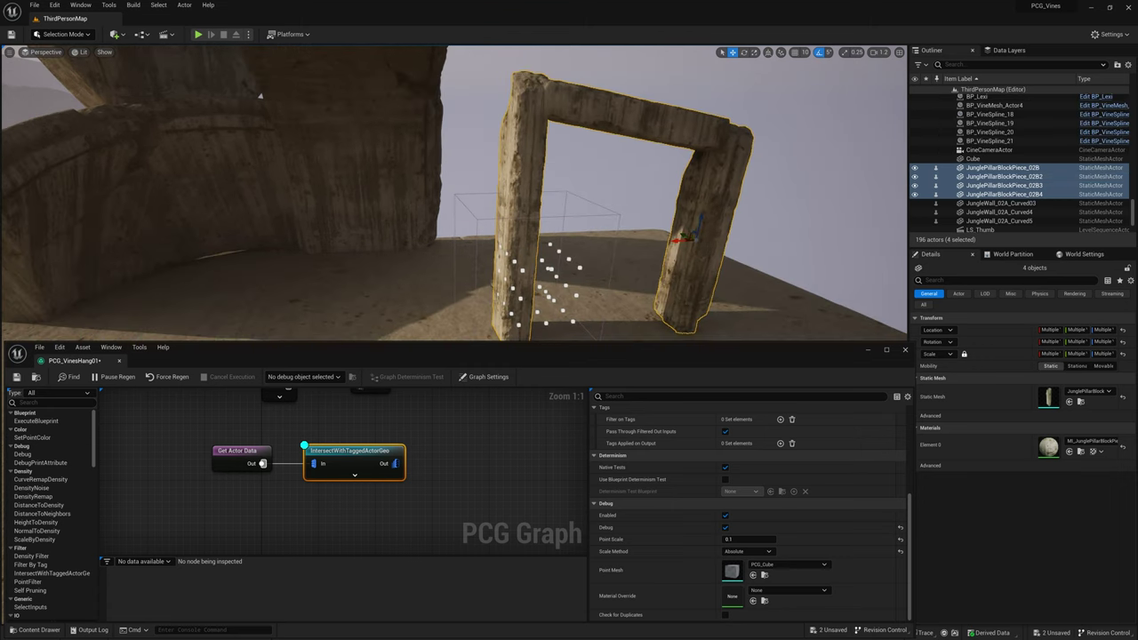
pyautogui.moveTo(597, 343); pyautogui.dragTo(578, 419)
pyautogui.moveTo(577, 356); pyautogui.dragTo(479, 312, button='right')
pyautogui.keyDown('shift'); pyautogui.click(587, 312); pyautogui.keyUp('shift')
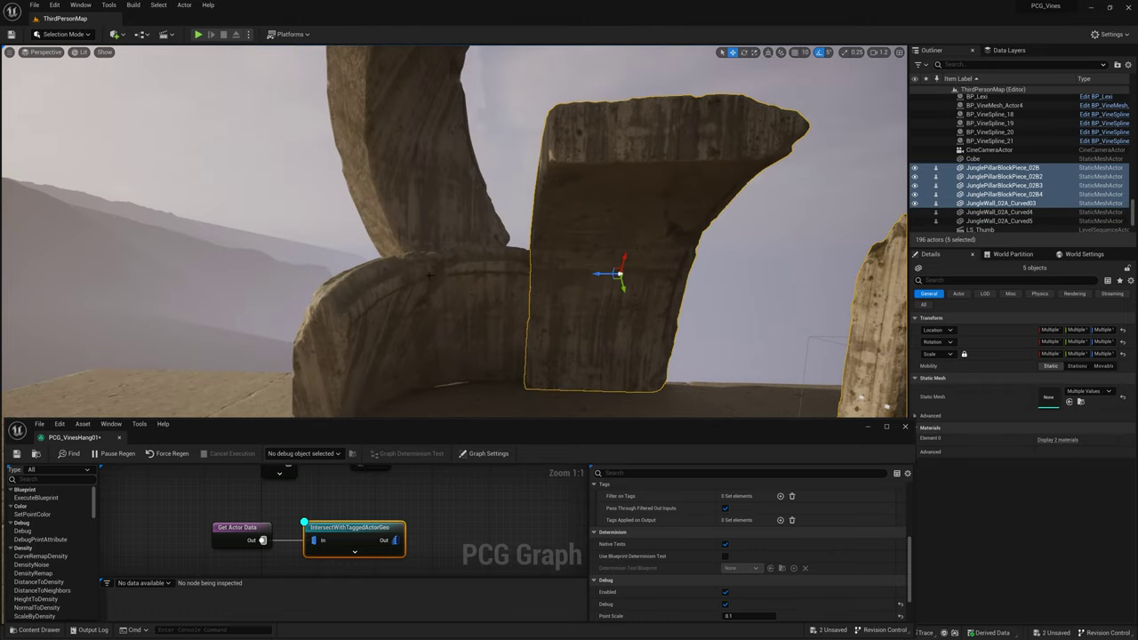
pyautogui.keyDown('shift'); pyautogui.click(440, 311); pyautogui.keyUp('shift')
pyautogui.keyDown('shift'); pyautogui.click(423, 190); pyautogui.keyUp('shift')
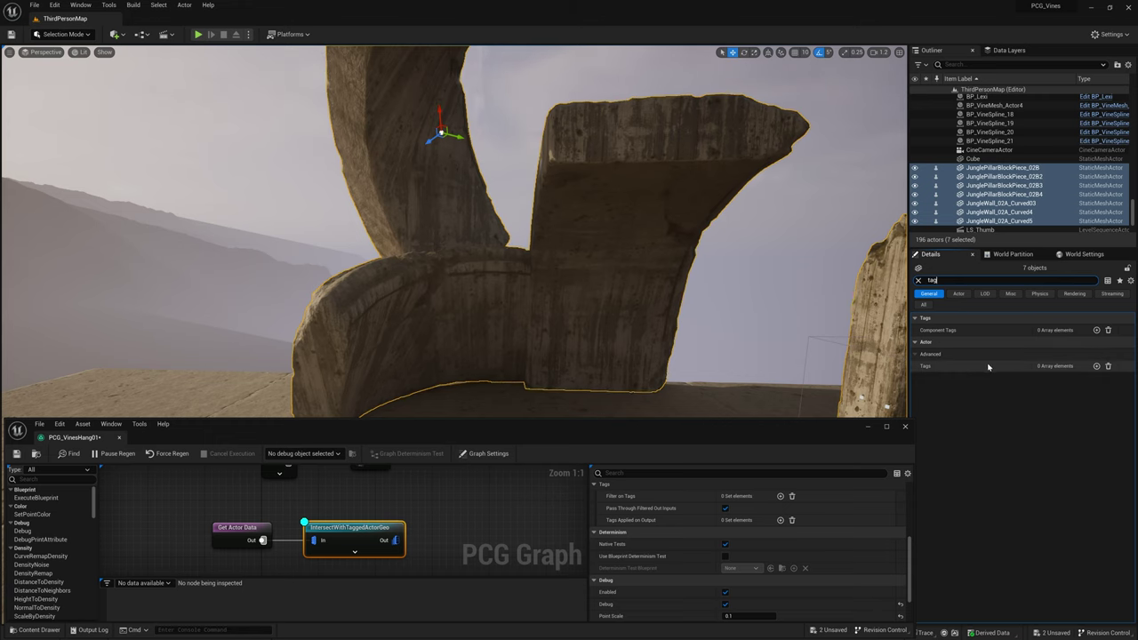
pyautogui.click(1097, 365)
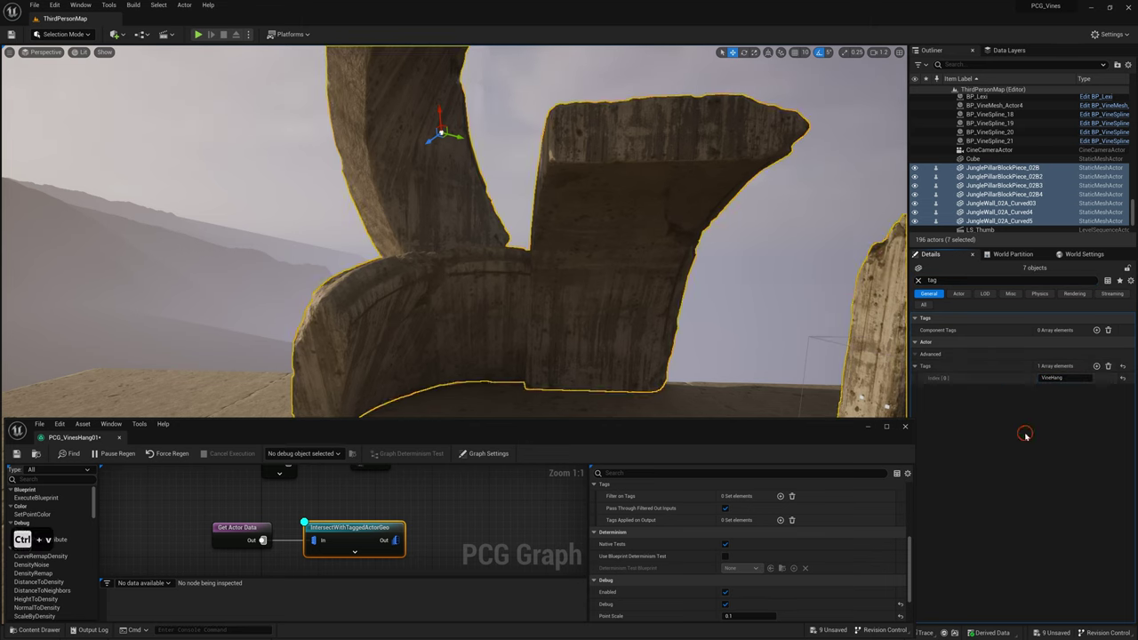
# Clean up the PCG component of the PCG_VinesHang01 volume and generate its points again
pyautogui.moveTo(824, 311); pyautogui.dragTo(987, 363, button='right')
pyautogui.press('w')
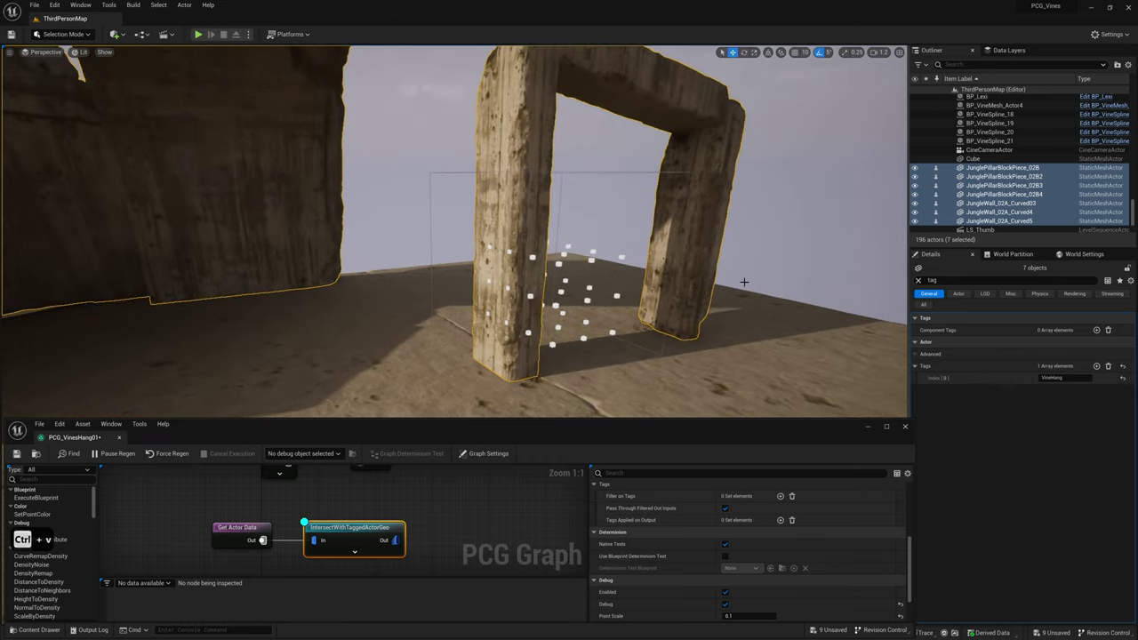
pyautogui.click(530, 256)
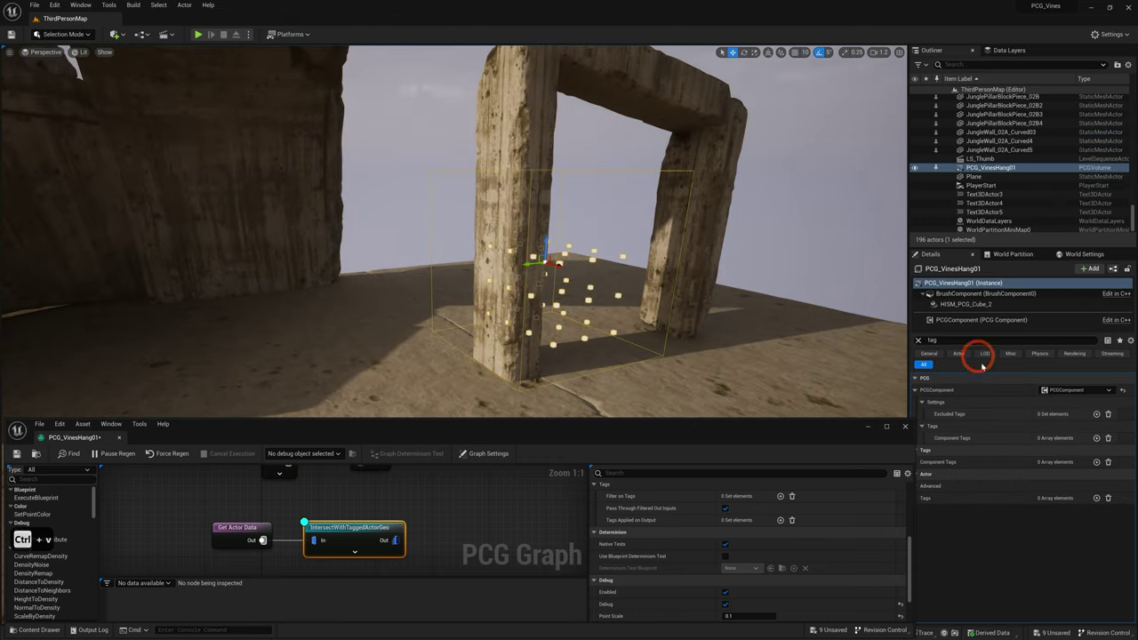
pyautogui.click(918, 340)
pyautogui.click(948, 320)
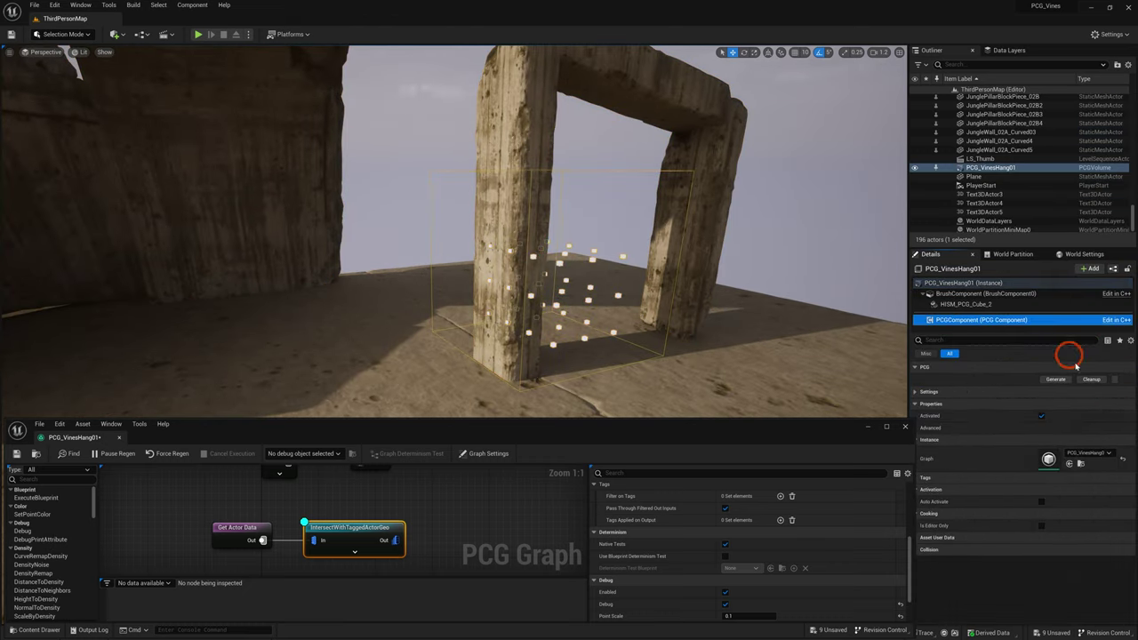
pyautogui.click(1092, 380)
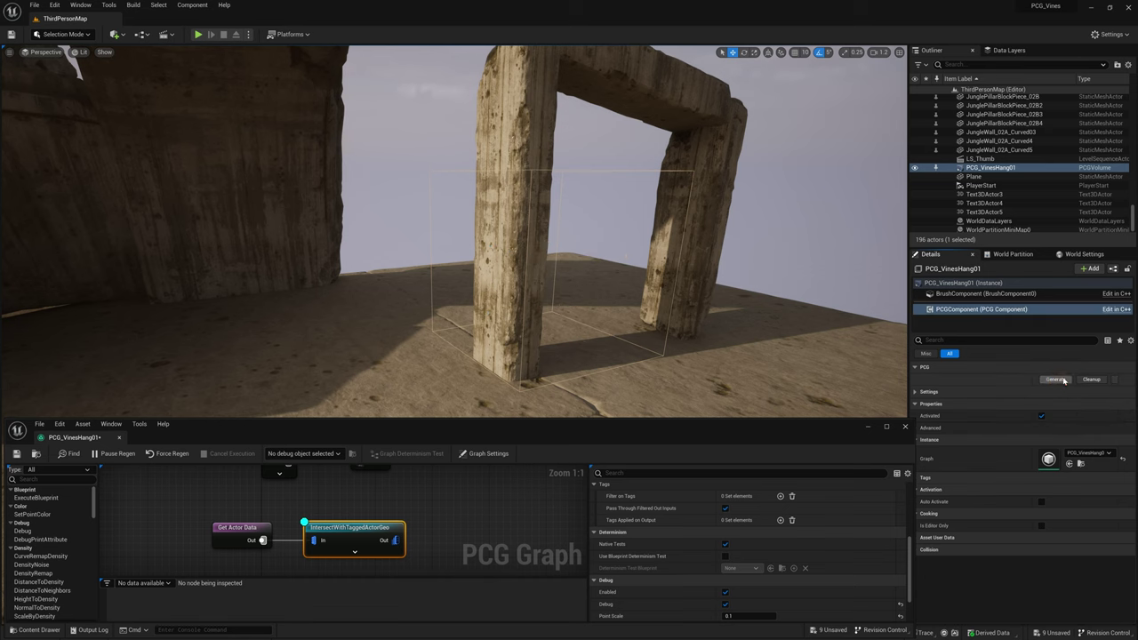
pyautogui.click(1056, 379)
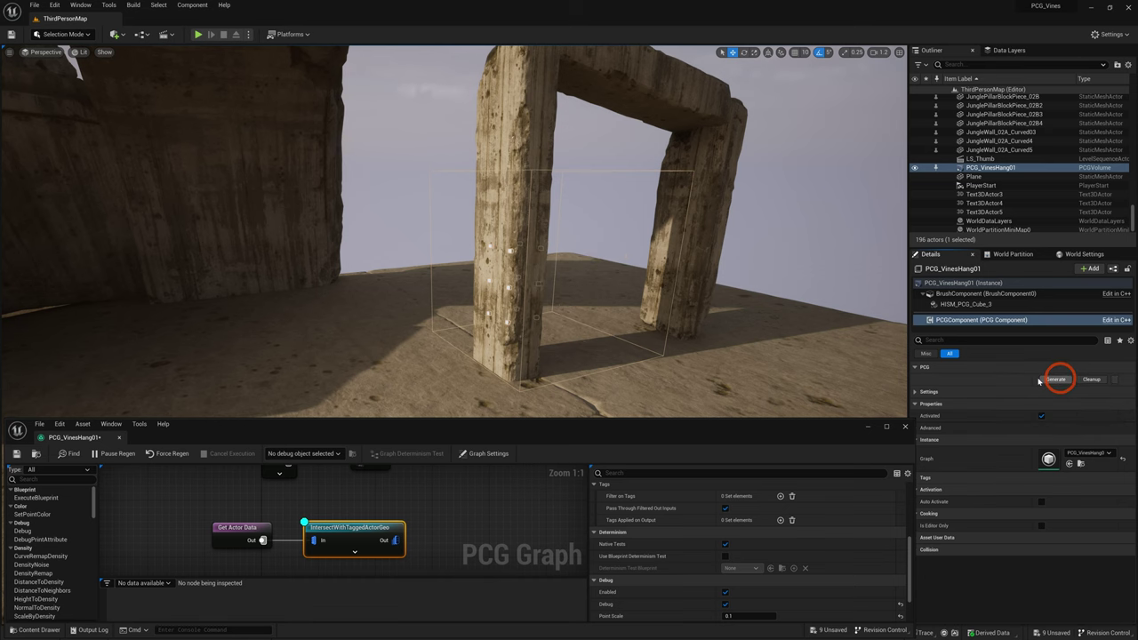
# Raise the PCG_VinesHang01 volume so that it encloses the gate's crossbeam
pyautogui.moveTo(676, 287); pyautogui.dragTo(681, 352, button='right')
pyautogui.moveTo(662, 311); pyautogui.dragTo(756, 342, button='right')
pyautogui.scroll(2, 746, 338)
pyautogui.moveTo(582, 311); pyautogui.dragTo(505, 258, button='right')
pyautogui.click(506, 261)
pyautogui.moveTo(612, 237); pyautogui.dragTo(509, 321, button='right')
pyautogui.moveTo(503, 327); pyautogui.dragTo(558, 163)
pyautogui.moveTo(536, 141); pyautogui.dragTo(509, 132, button='right')
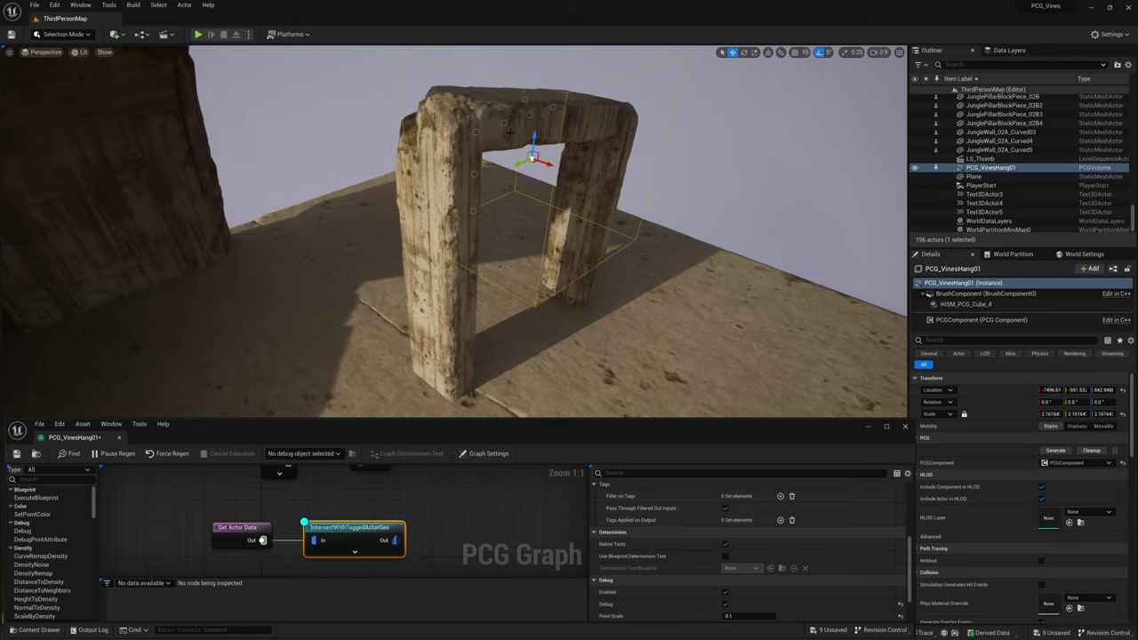
# Enlarge the graph window and add a DensityNoise node connected to the IntersectWithTaggedActorGeo output
pyautogui.moveTo(611, 175); pyautogui.dragTo(512, 129, button='right')
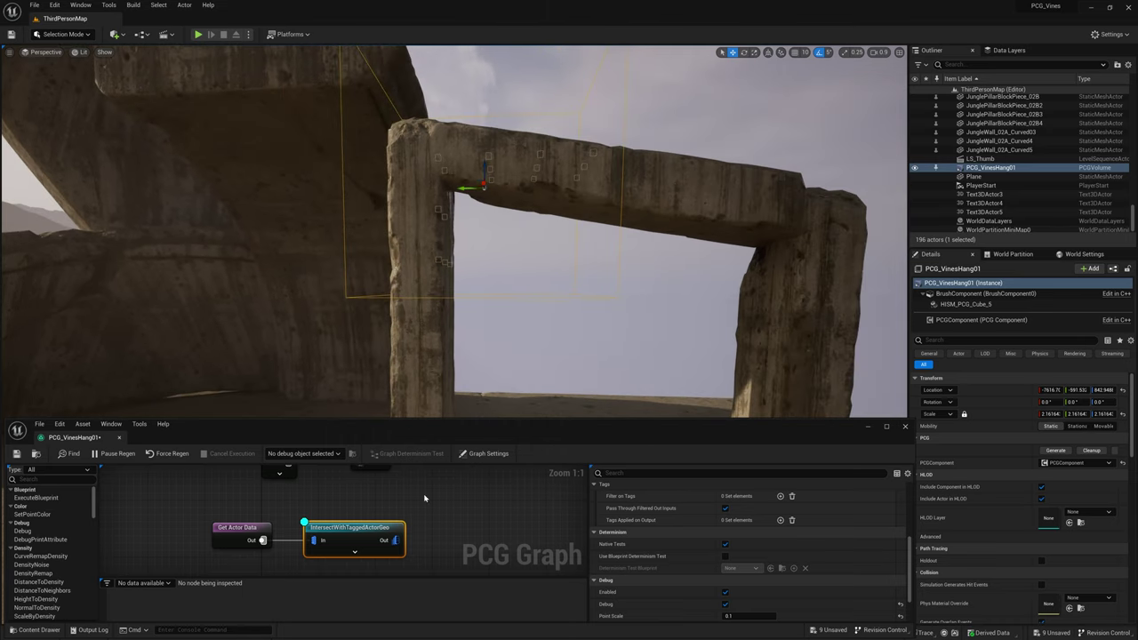
pyautogui.moveTo(452, 419); pyautogui.dragTo(470, 322)
pyautogui.keyDown('ctrl'); pyautogui.click(242, 431); pyautogui.keyUp('ctrl')
pyautogui.moveTo(362, 429); pyautogui.dragTo(389, 424)
pyautogui.write('noi')
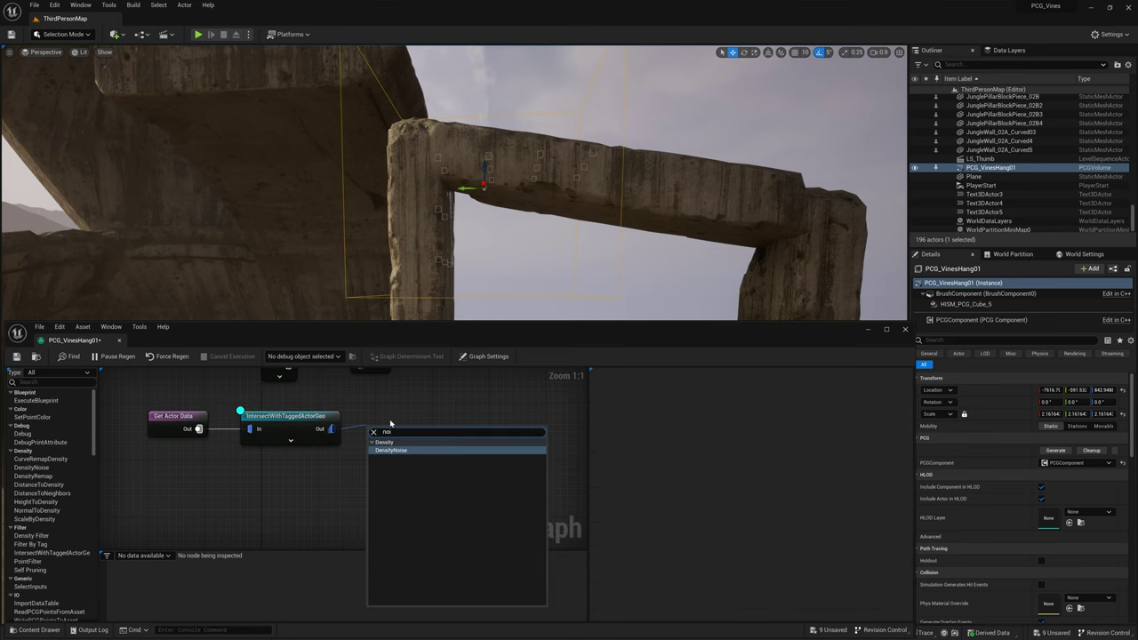
pyautogui.press('Return')
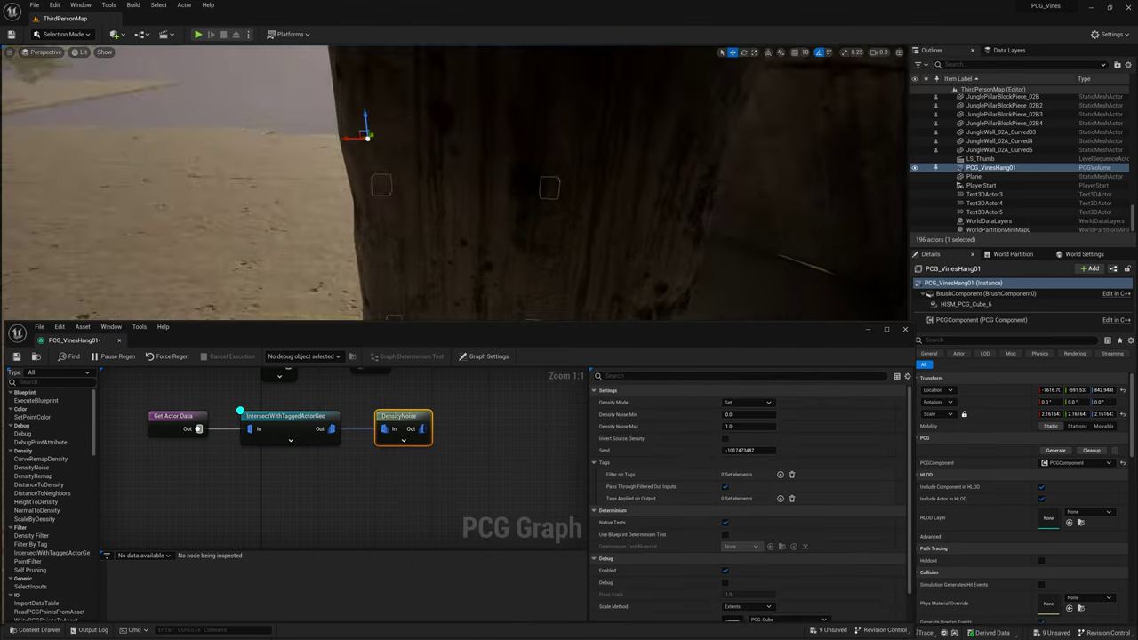
# Move the PCG_VinesHang01 volume to the overhanging curved wall and enlarge it to about 4.48 in X and Y and 2.68 in Z
pyautogui.scroll(5, 456, 183)
pyautogui.press('s')
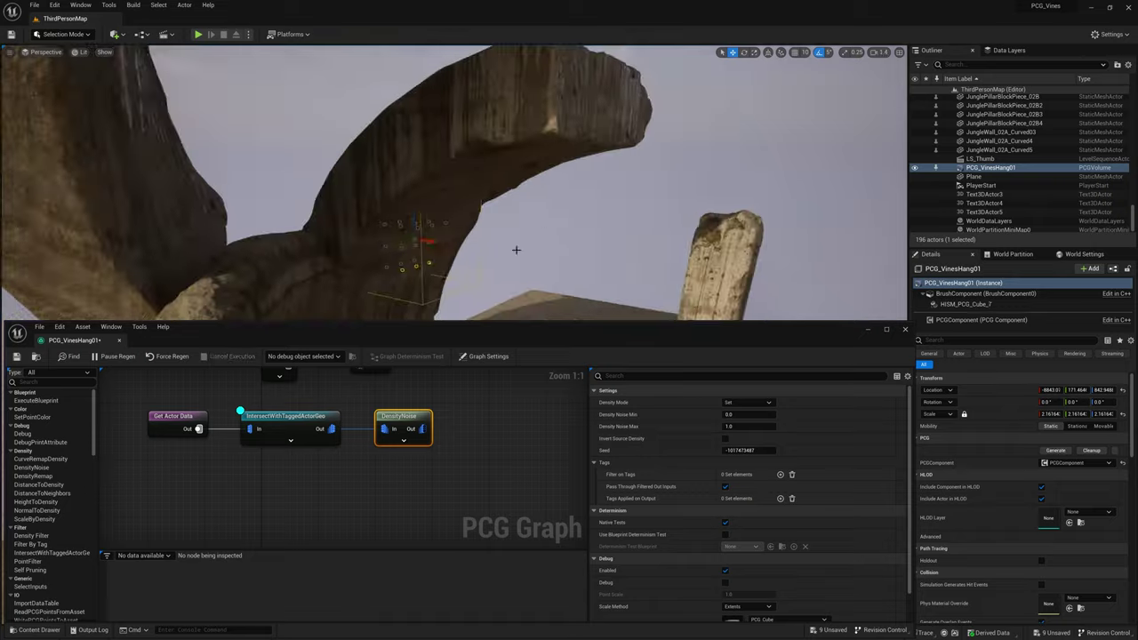
pyautogui.moveTo(516, 249); pyautogui.dragTo(544, 245, button='right')
pyautogui.press('e')
pyautogui.moveTo(516, 141); pyautogui.dragTo(487, 155)
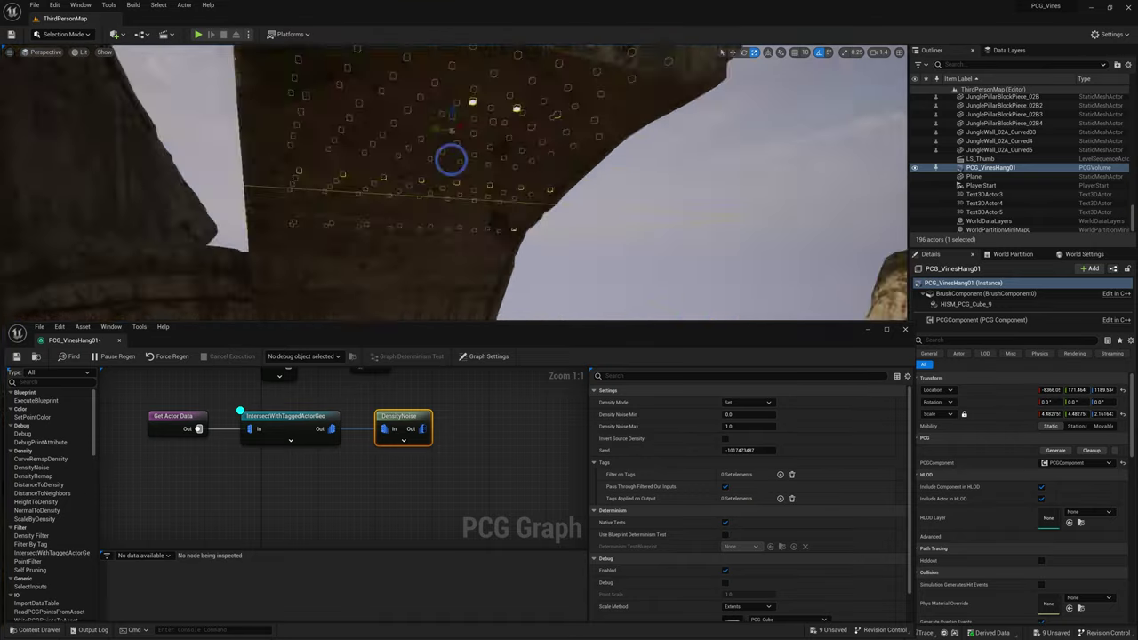
pyautogui.moveTo(450, 157); pyautogui.dragTo(459, 186, button='right')
pyautogui.press('s')
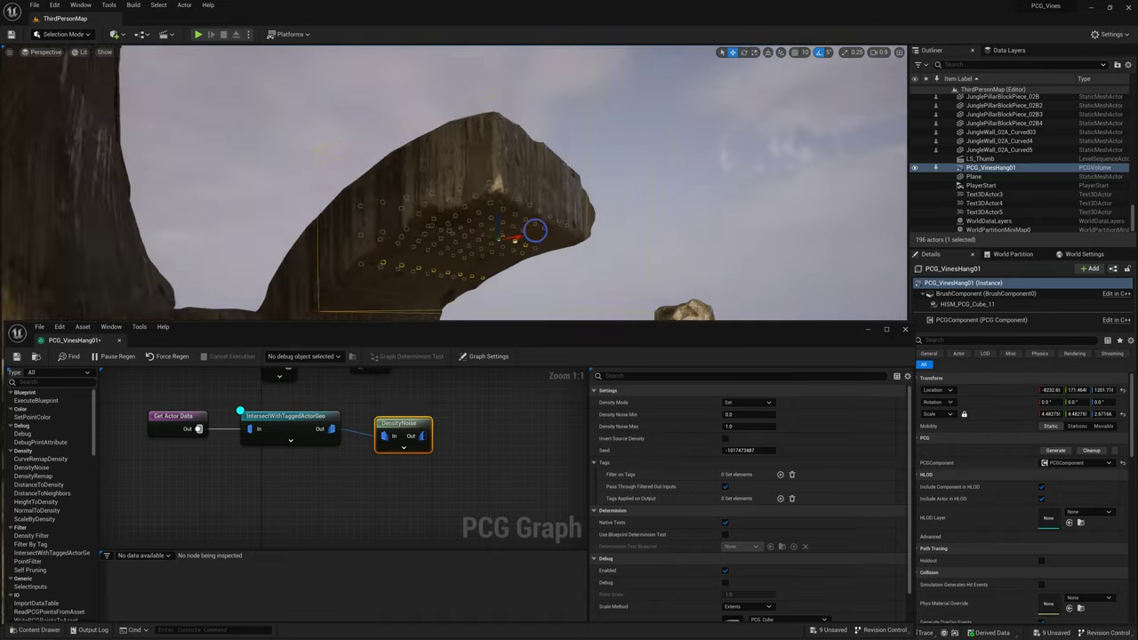
pyautogui.press('w')
pyautogui.moveTo(534, 231); pyautogui.dragTo(514, 322, button='right')
# Switch debugging from the intersect node to DensityNoise and set its debug points to Absolute scale at 0.1
pyautogui.moveTo(514, 322); pyautogui.dragTo(513, 402)
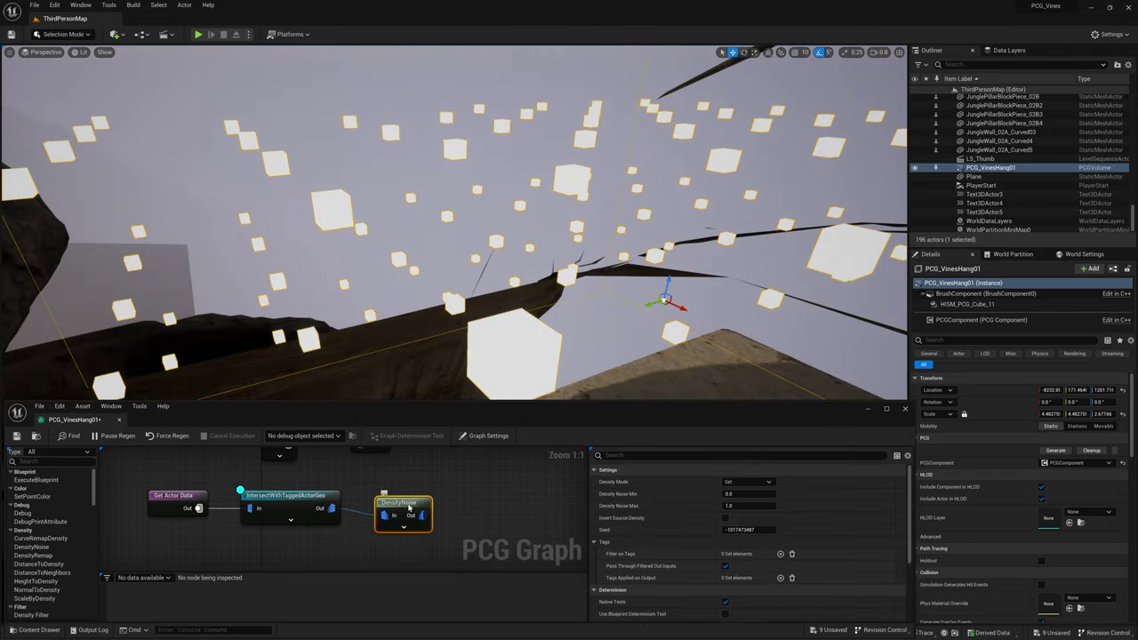
pyautogui.click(301, 515)
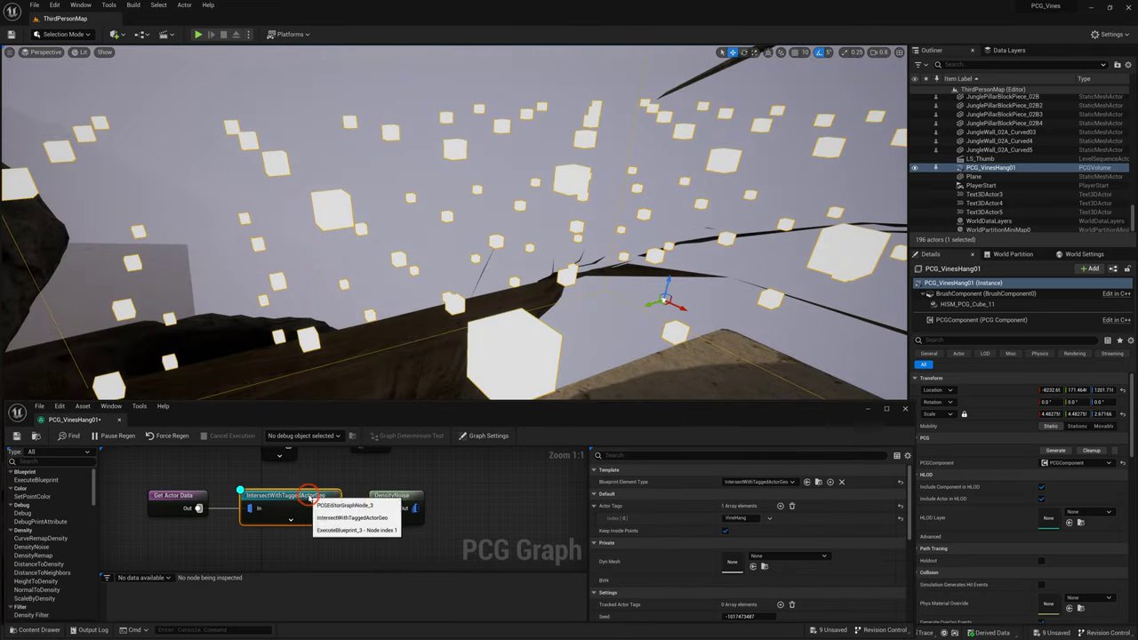
pyautogui.click(400, 505)
pyautogui.moveTo(519, 336); pyautogui.dragTo(512, 339, button='right')
pyautogui.press('s')
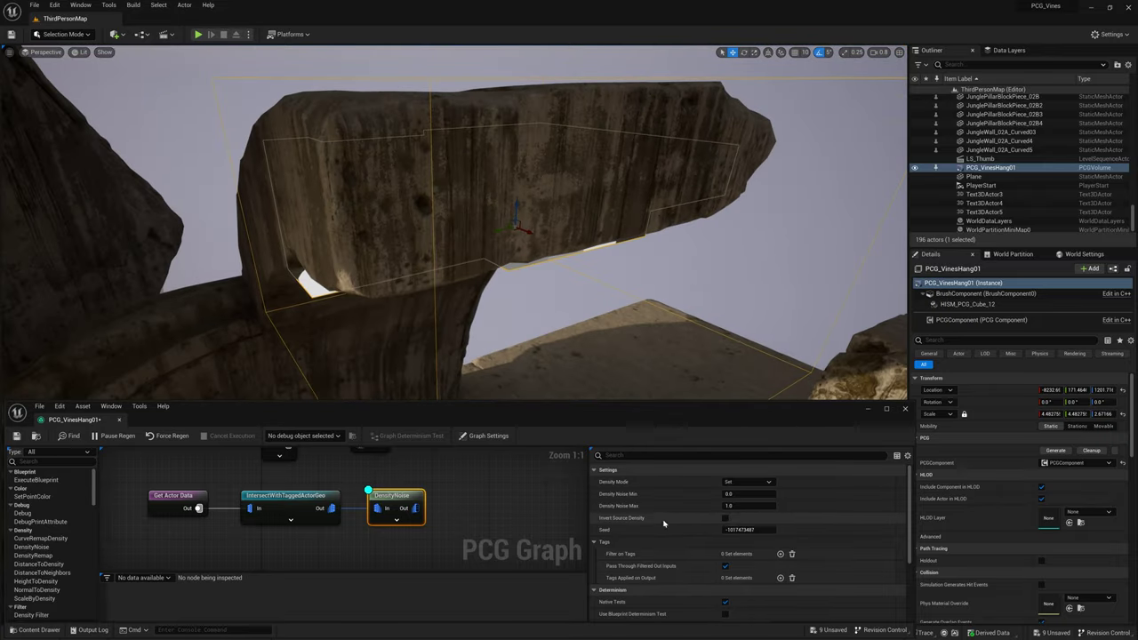
pyautogui.scroll(-4, 663, 521)
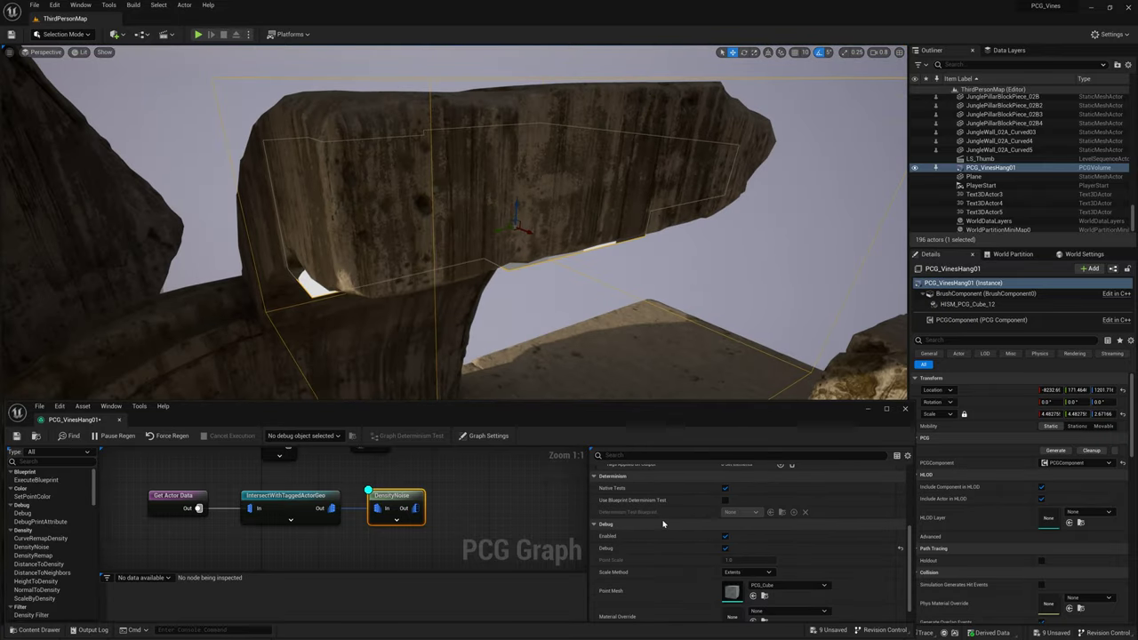
pyautogui.scroll(-1, 732, 573)
pyautogui.click(737, 553)
pyautogui.click(738, 570)
pyautogui.click(738, 541)
pyautogui.write('0.1')
pyautogui.press('Return')
# Add a Density Filter node connected to the DensityNoise output and line it up with the other nodes
pyautogui.moveTo(577, 279); pyautogui.dragTo(577, 263, button='right')
pyautogui.press('w')
pyautogui.press('s')
pyautogui.moveTo(441, 506); pyautogui.dragTo(441, 505)
pyautogui.write('fil')
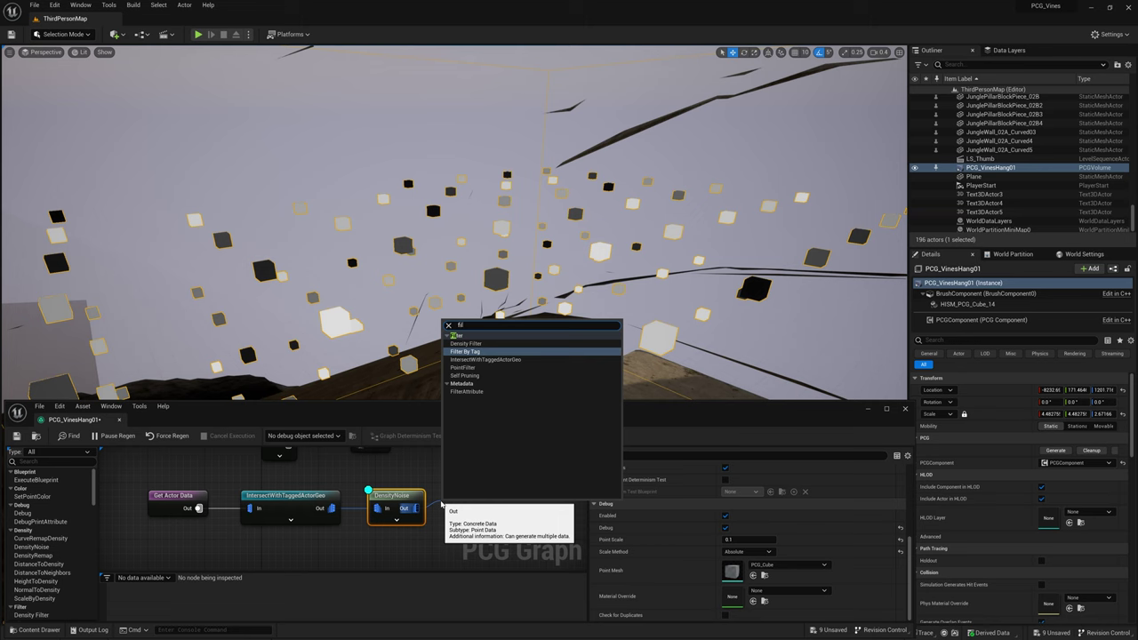
pyautogui.press('Up')
pyautogui.press('Return')
pyautogui.moveTo(462, 511); pyautogui.dragTo(475, 500)
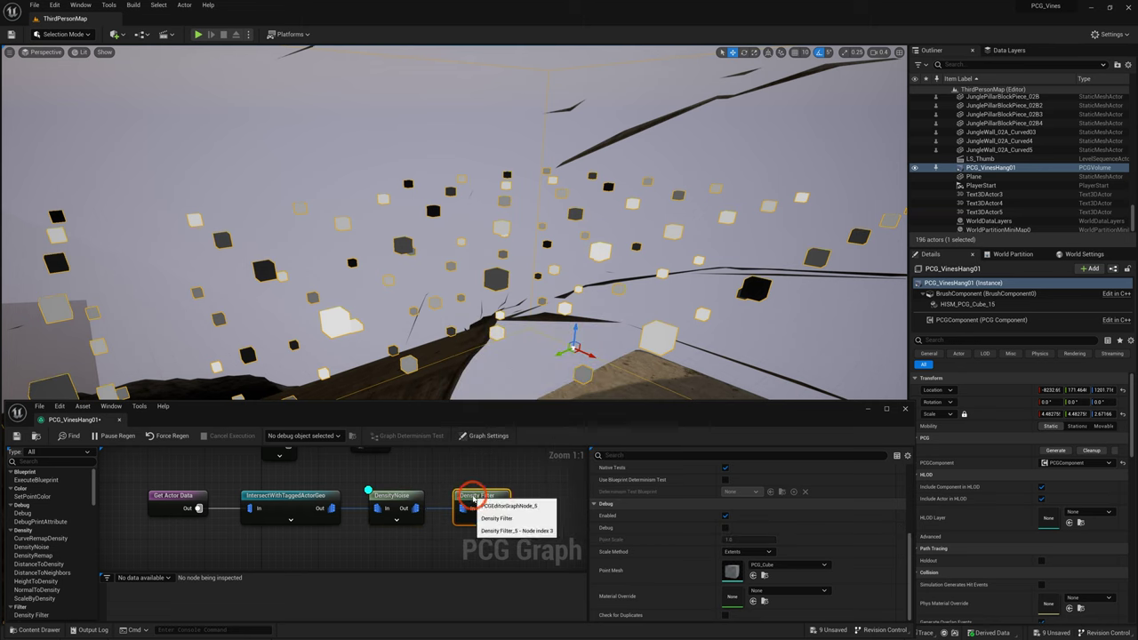
# Switch debugging to the Density Filter, inspect it with the PCG_VinesHang01 component as debug object, and set its debug scale method to Absolute
pyautogui.click(404, 495)
pyautogui.press('d')
pyautogui.click(483, 497)
pyautogui.press('d')
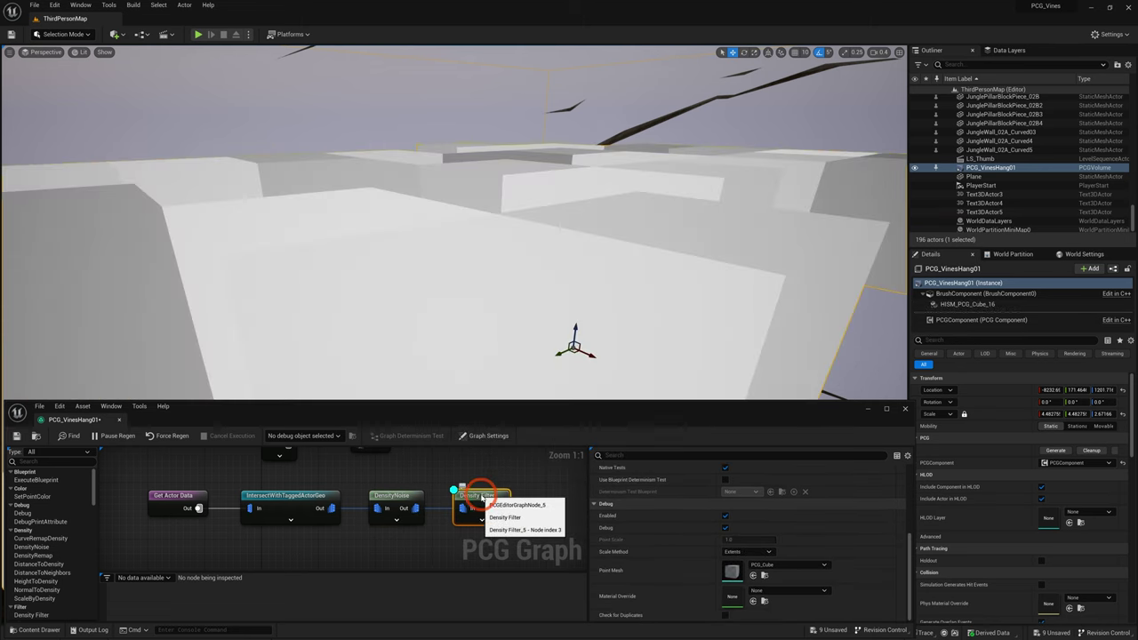
pyautogui.click(320, 437)
pyautogui.click(313, 450)
pyautogui.click(751, 551)
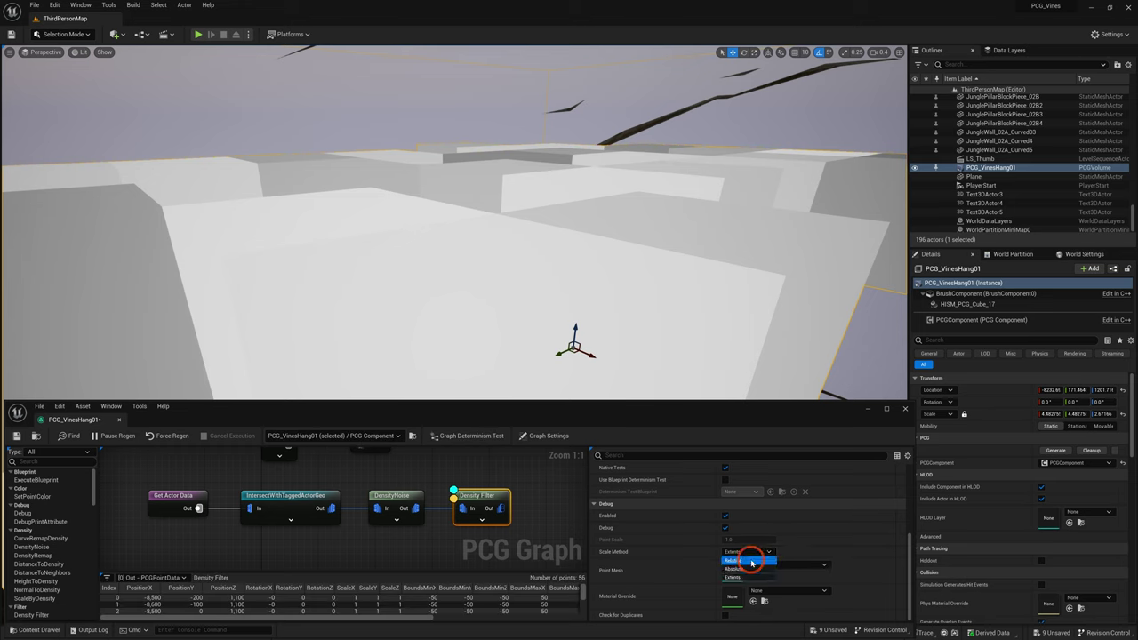
pyautogui.click(749, 569)
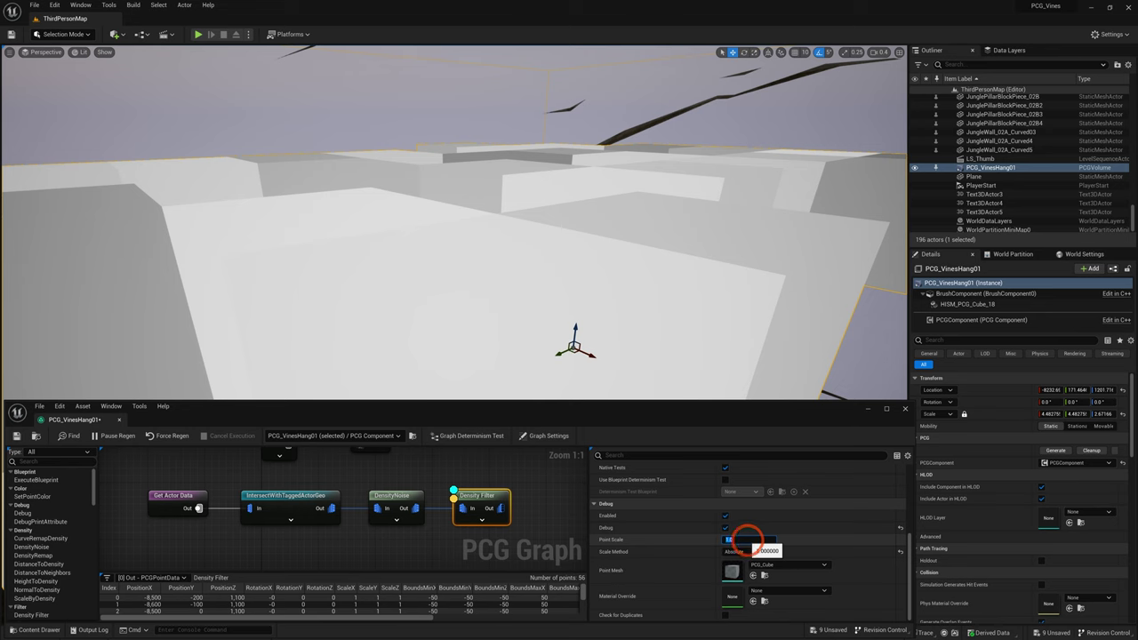
# Set the Density Filter's Lower Bound to about 0.457 and turn off its debug display
pyautogui.moveTo(658, 304); pyautogui.dragTo(633, 324, button='right')
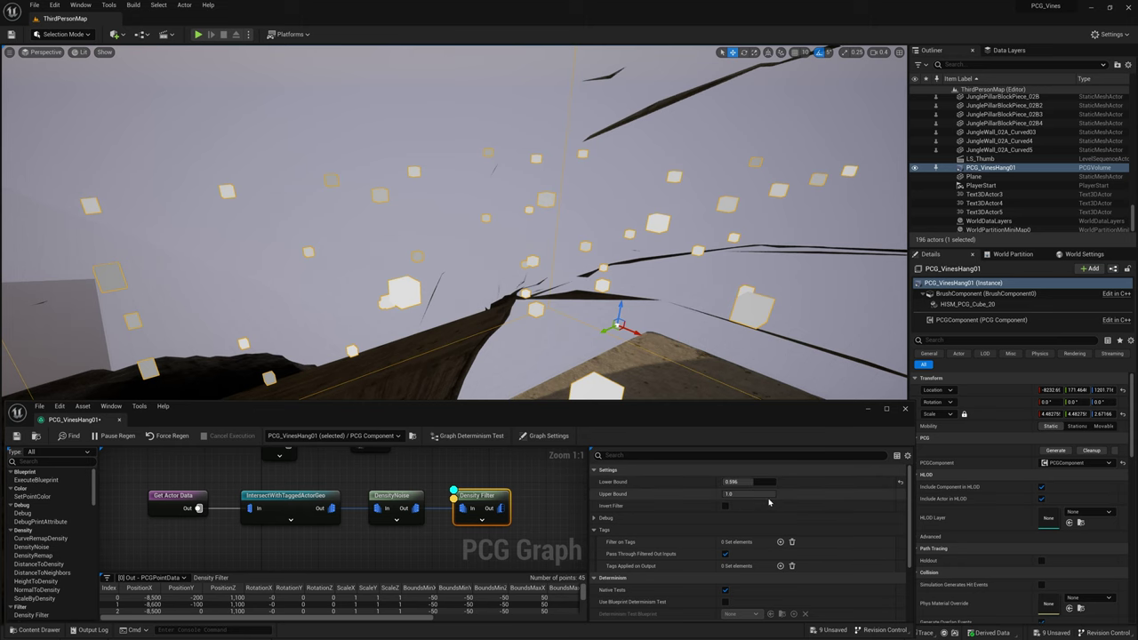
pyautogui.moveTo(760, 496)
pyautogui.mouseDown()
pyautogui.moveTo(786, 499)
pyautogui.moveTo(760, 482)
pyautogui.mouseUp()
pyautogui.moveTo(658, 347)
pyautogui.mouseDown(button='right')
pyautogui.moveTo(711, 343)
pyautogui.moveTo(667, 342)
pyautogui.mouseUp(button='right')
pyautogui.moveTo(758, 482); pyautogui.dragTo(751, 482)
pyautogui.moveTo(569, 321)
pyautogui.mouseDown(button='right')
pyautogui.moveTo(534, 303)
pyautogui.moveTo(542, 307)
pyautogui.mouseUp(button='right')
pyautogui.scroll(3, 552, 312)
pyautogui.click(482, 509)
pyautogui.press('d')
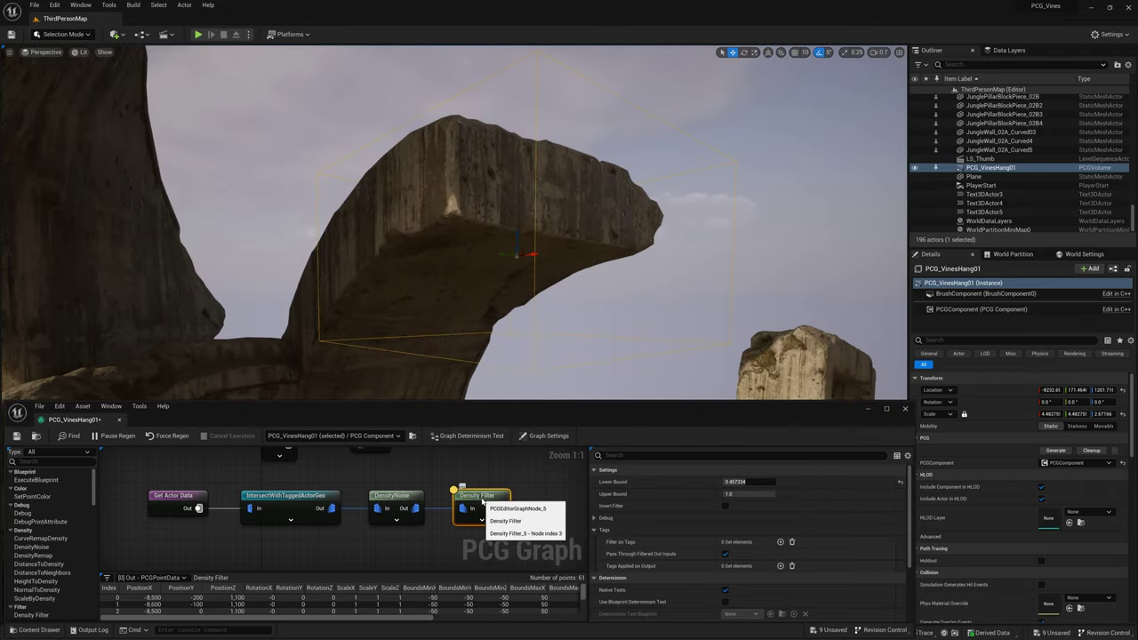
# Make room in the graph and add a Transform Points node after the Density Filter
pyautogui.scroll(-4, 483, 502)
pyautogui.moveTo(566, 402); pyautogui.dragTo(567, 281)
pyautogui.click(426, 387)
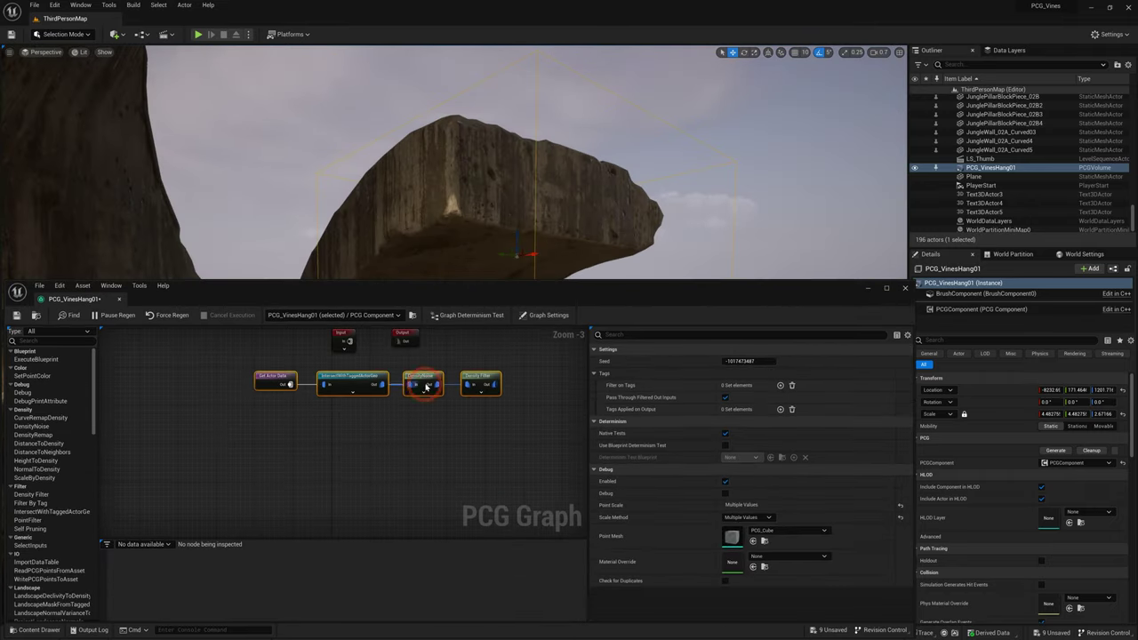
pyautogui.moveTo(426, 386); pyautogui.dragTo(378, 376, button='right')
pyautogui.rightClick(444, 387)
pyautogui.write('tra')
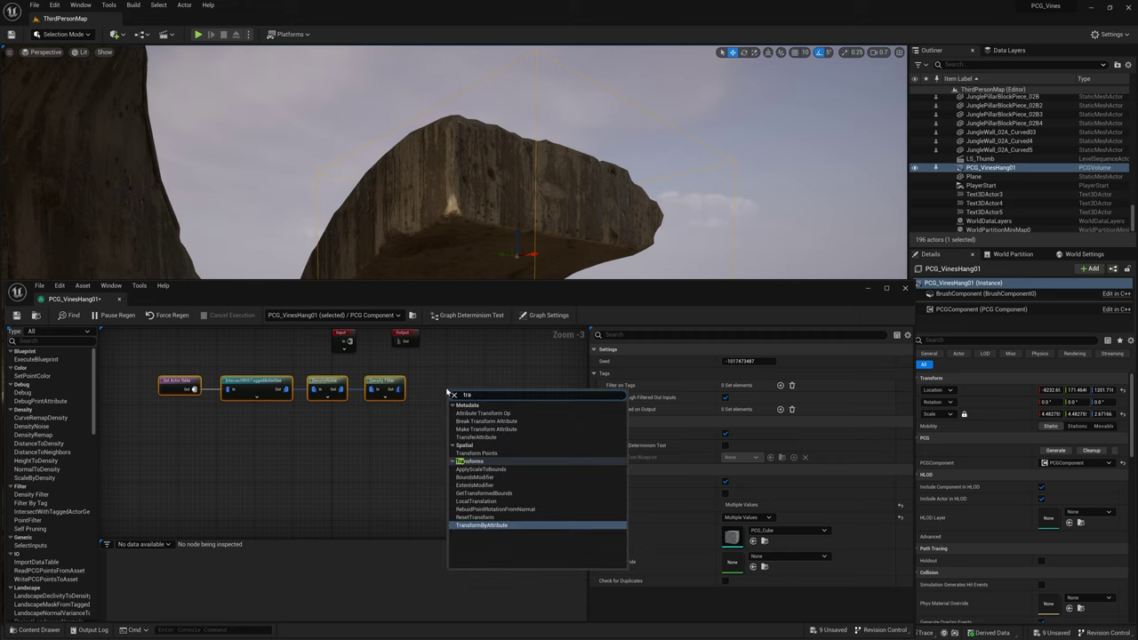
pyautogui.click(478, 454)
pyautogui.moveTo(403, 390); pyautogui.dragTo(448, 385)
pyautogui.click(442, 371)
# Add a Static Mesh Spawner node beside the Transform Points node
pyautogui.rightClick(546, 398)
pyautogui.rightClick(510, 384)
pyautogui.write('spawn')
pyautogui.click(543, 472)
pyautogui.moveTo(523, 381); pyautogui.dragTo(509, 374)
# Connect the Density Filter to Transform Points and debug that node's points with Absolute scale at 0.1
pyautogui.moveTo(397, 388); pyautogui.dragTo(439, 374)
pyautogui.press('d')
pyautogui.moveTo(610, 233); pyautogui.dragTo(610, 267, button='right')
pyautogui.scroll(-5, 749, 534)
pyautogui.click(752, 552)
pyautogui.click(745, 571)
pyautogui.click(737, 541)
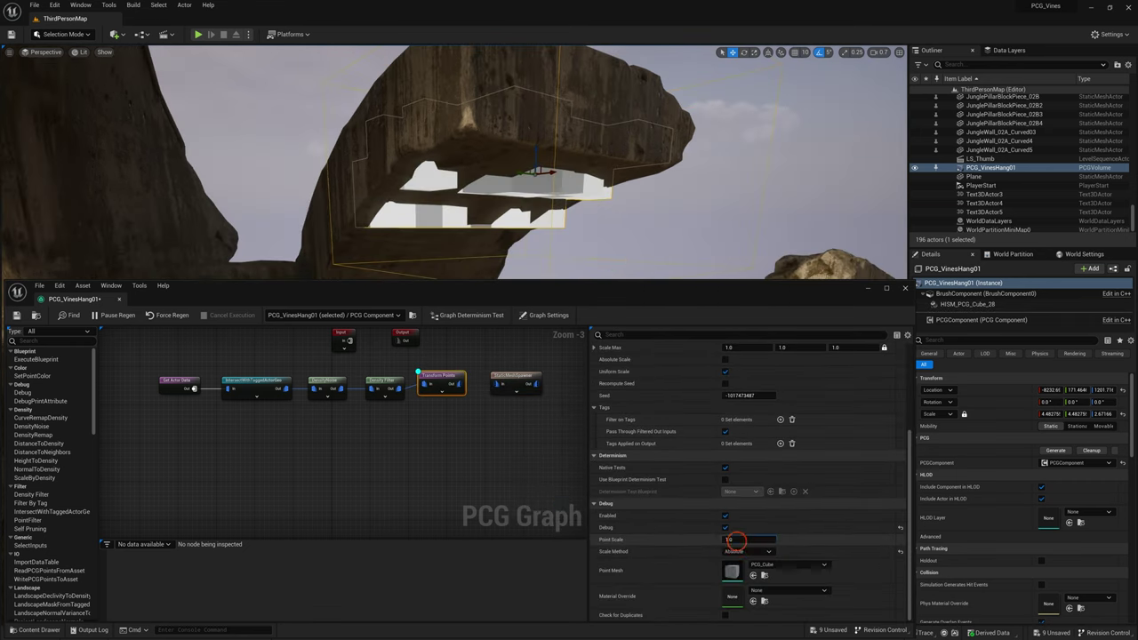
pyautogui.write('0.1')
pyautogui.press('Return')
# Connect Transform Points to the Static Mesh Spawner and add one mesh entry to the spawner
pyautogui.moveTo(514, 375); pyautogui.dragTo(492, 382)
pyautogui.scroll(-3, 747, 445)
pyautogui.click(780, 432)
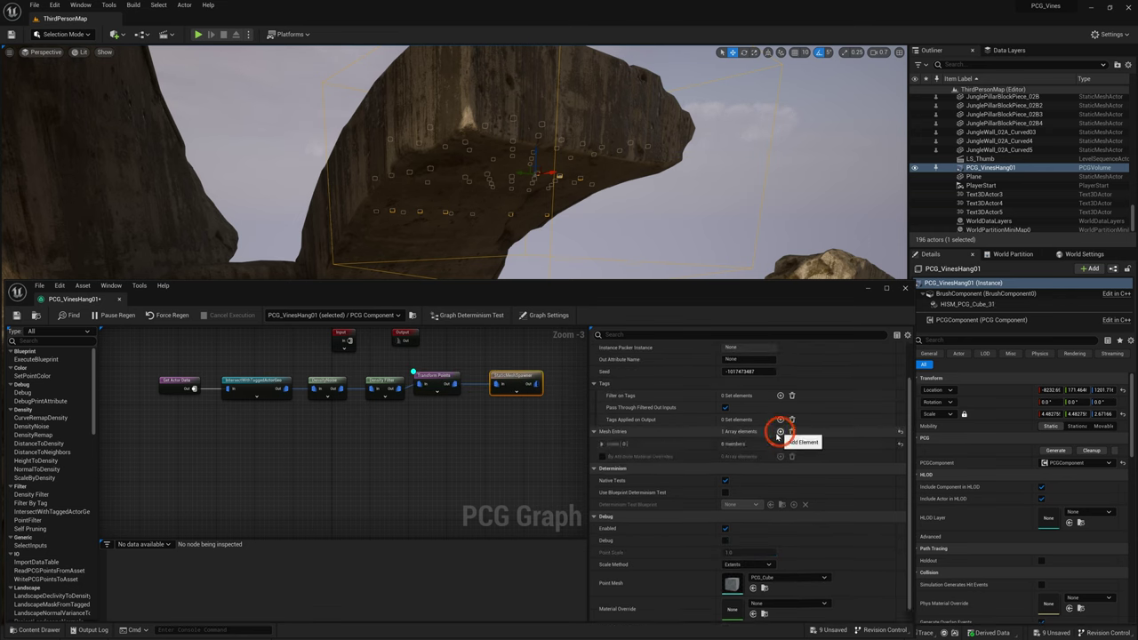
pyautogui.click(602, 444)
pyautogui.scroll(-2, 755, 413)
# Assign the S_English_Ivy_rkEit_Var5_lod0 mesh from the English_Ivy_rkEit folder to the spawner's mesh entry
pyautogui.hotkey('ctrl', 'space')
pyautogui.moveTo(638, 300); pyautogui.dragTo(679, 263)
pyautogui.doubleClick(680, 263)
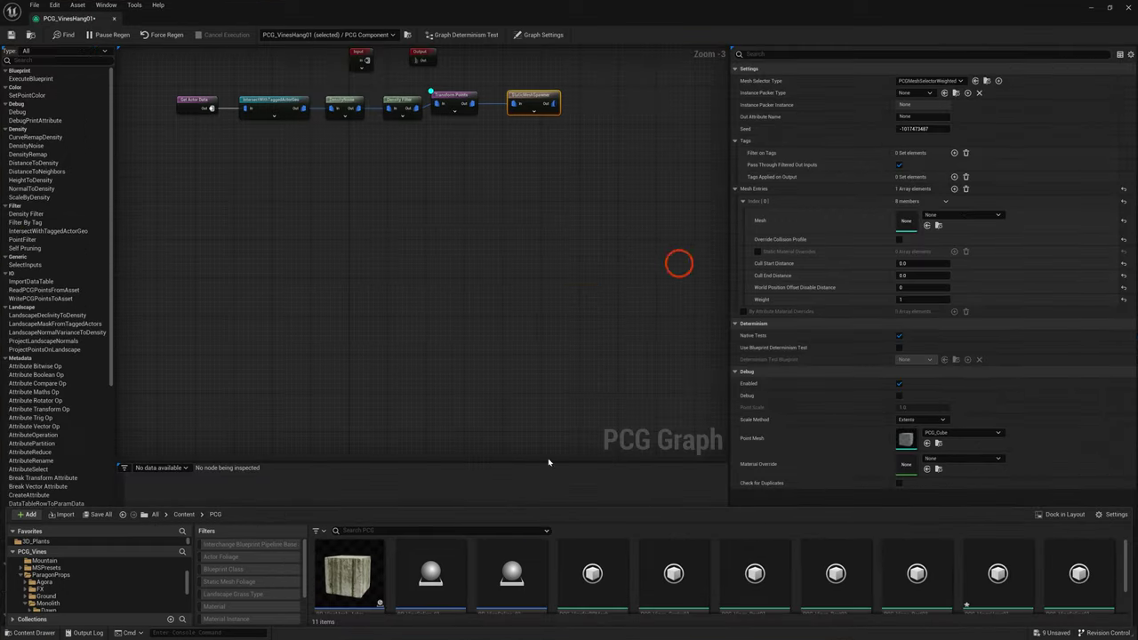
pyautogui.moveTo(529, 509); pyautogui.dragTo(535, 338)
pyautogui.click(36, 366)
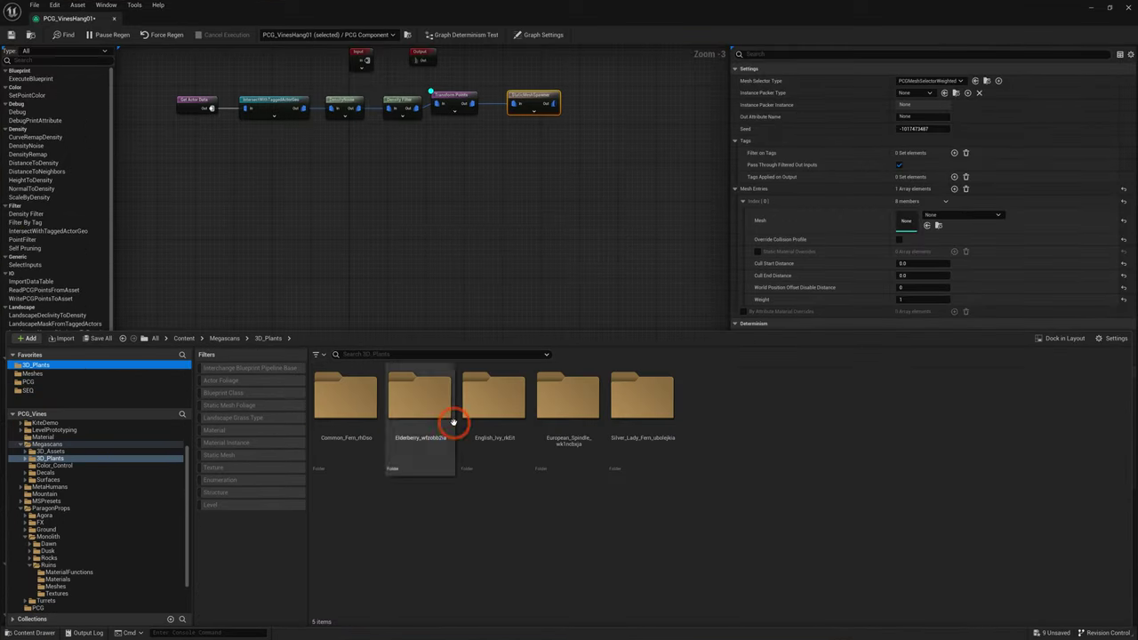
pyautogui.doubleClick(495, 414)
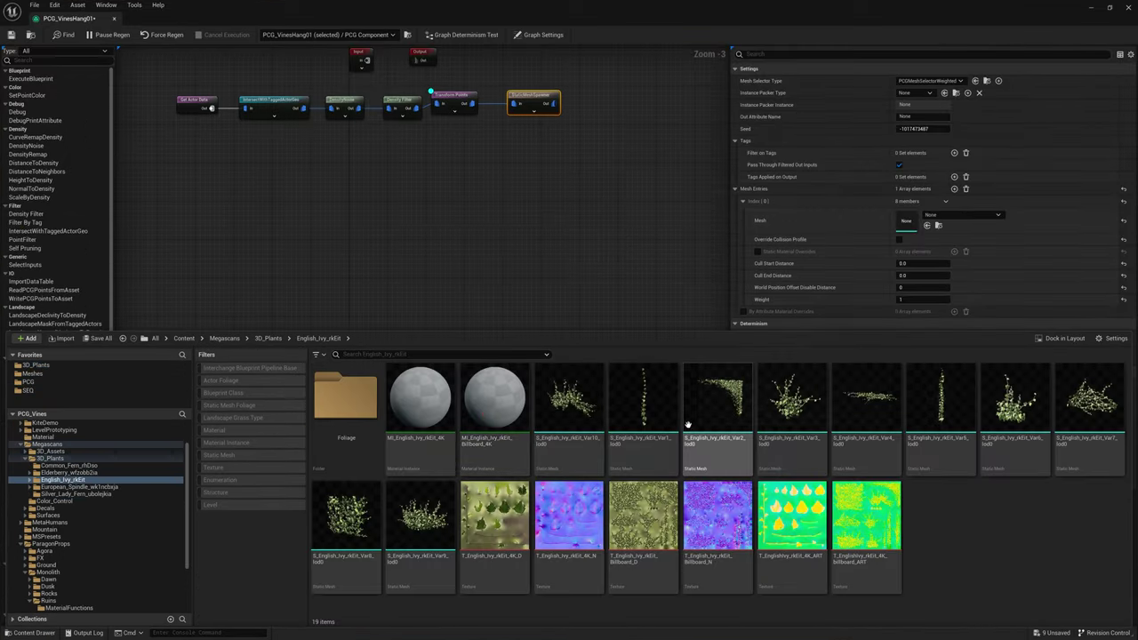
pyautogui.moveTo(941, 405); pyautogui.dragTo(791, 289)
pyautogui.click(927, 225)
# Place the graph window over the lower part of the level view and examine the ivy spawned at the overhang
pyautogui.moveTo(534, 7); pyautogui.dragTo(611, 323)
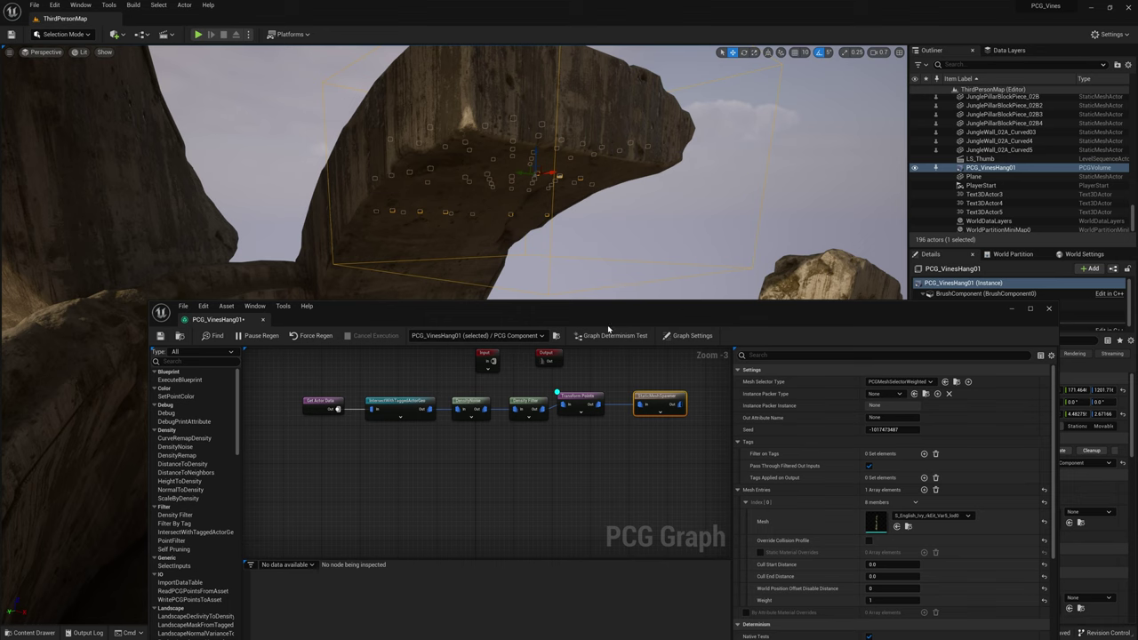
pyautogui.moveTo(582, 396); pyautogui.dragTo(595, 399)
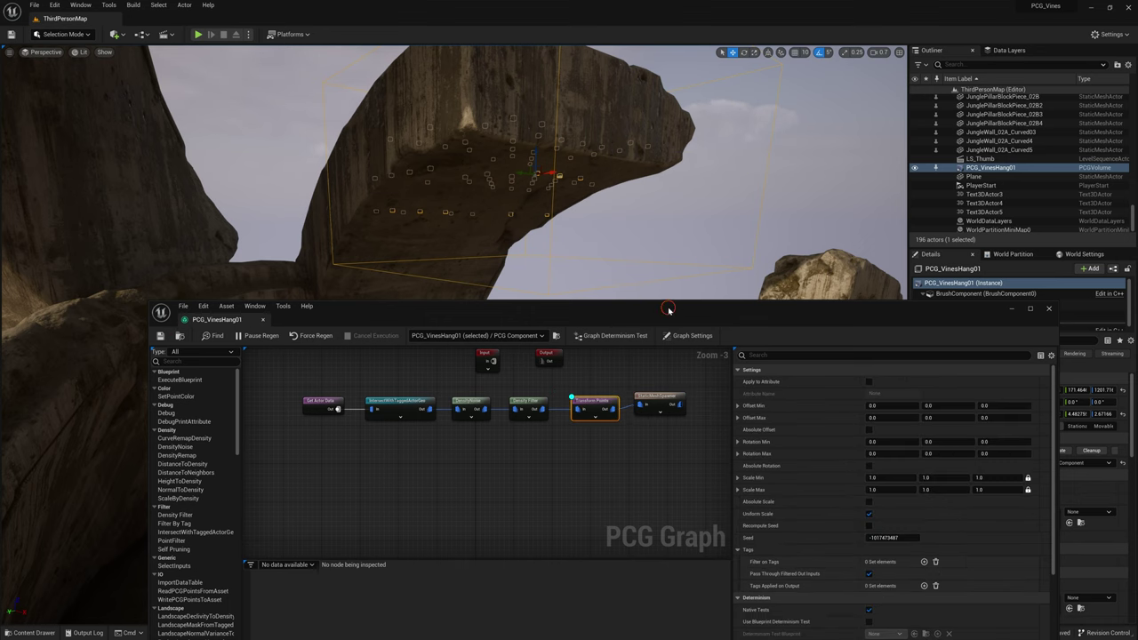
pyautogui.moveTo(669, 308); pyautogui.dragTo(586, 280)
pyautogui.press('w')
pyautogui.moveTo(687, 166); pyautogui.dragTo(685, 145, button='right')
pyautogui.press('s')
pyautogui.press('w')
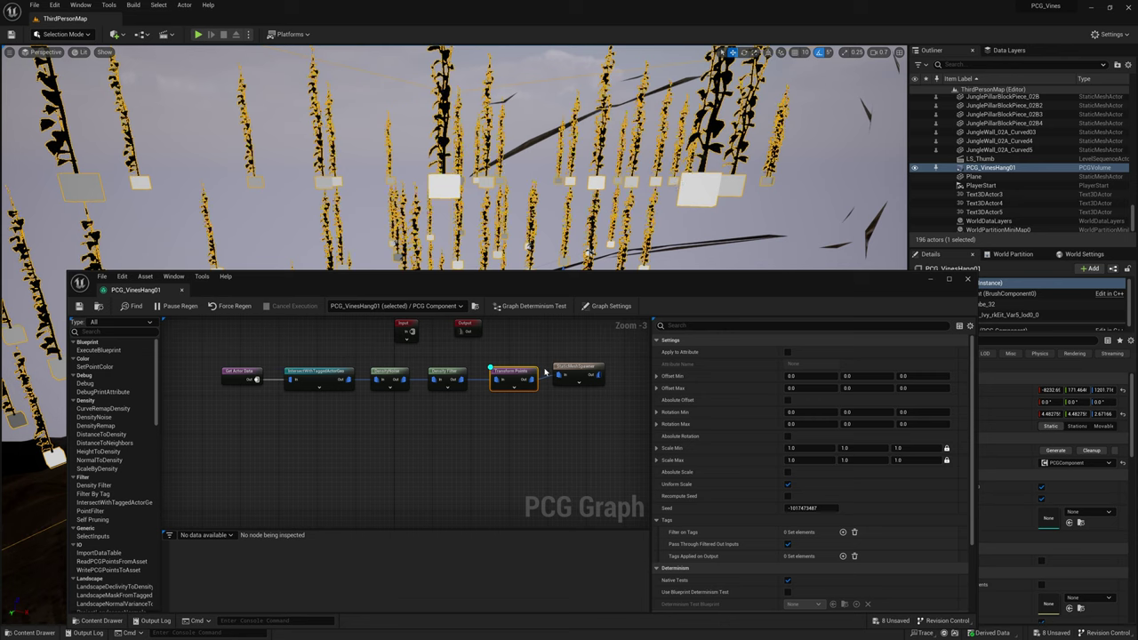
# Set the Transform Points Scale Min to 2 and Scale Max to 3, and check the vines on the overhang
pyautogui.click(583, 373)
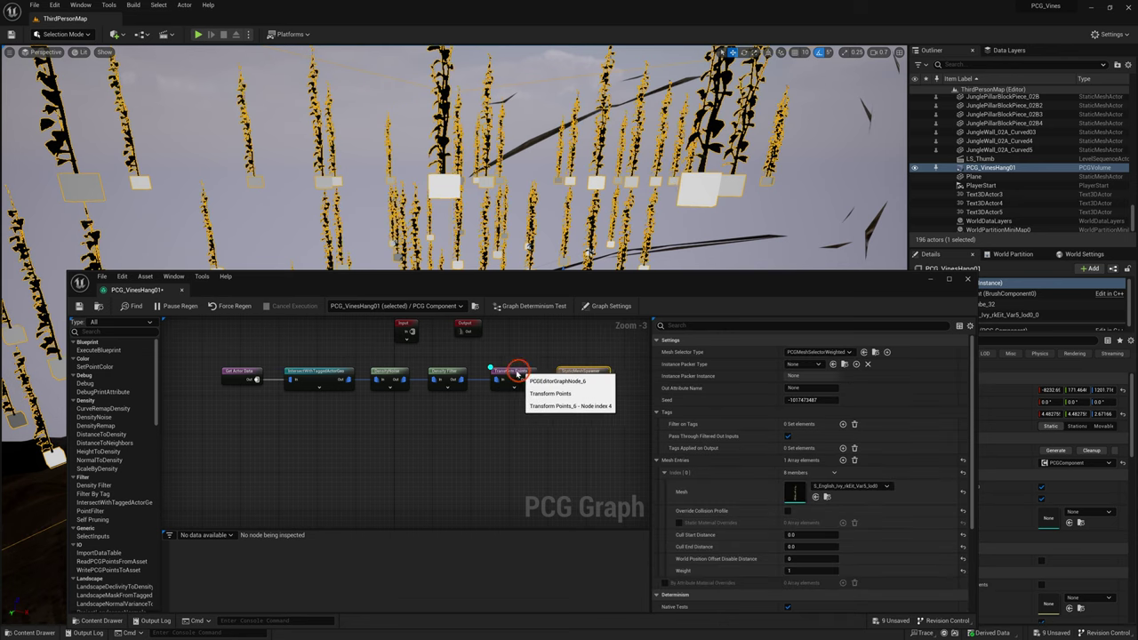
pyautogui.click(514, 373)
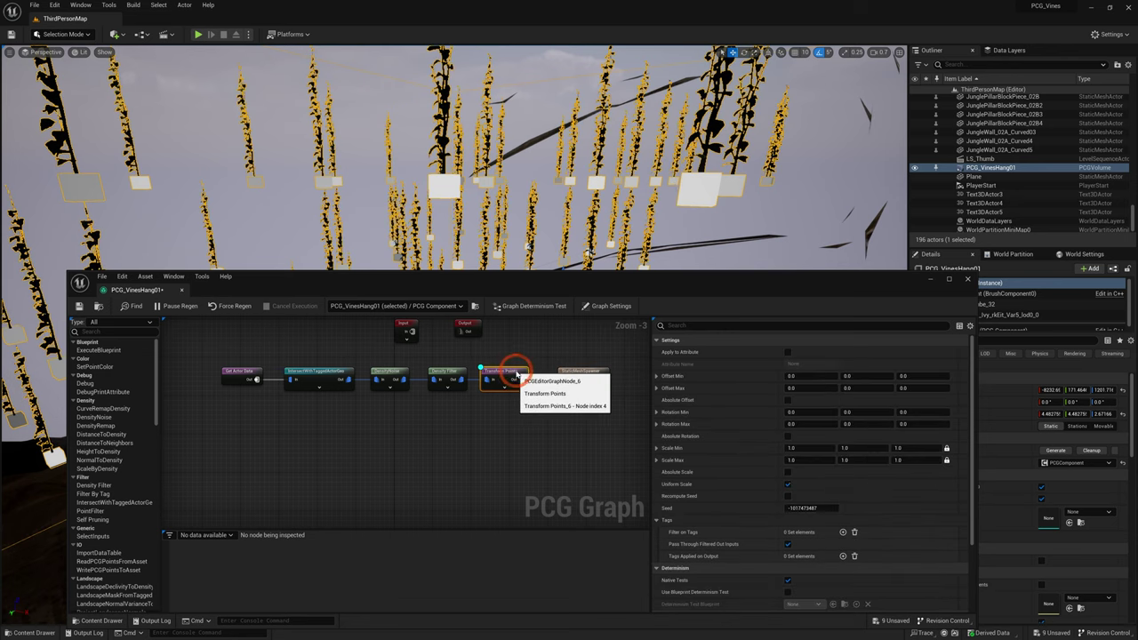
pyautogui.click(805, 448)
pyautogui.write('2')
pyautogui.press('Tab')
pyautogui.press('Tab')
pyautogui.press('Tab')
pyautogui.press('Tab')
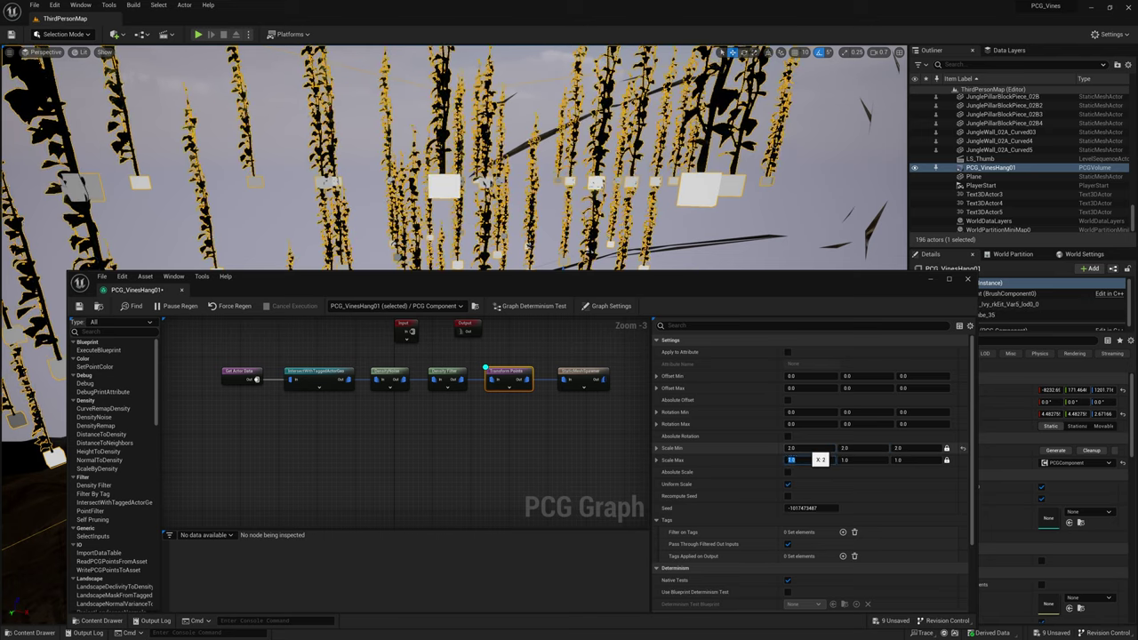
pyautogui.write('3')
pyautogui.press('Return')
pyautogui.moveTo(604, 200)
pyautogui.mouseDown(button='right')
pyautogui.moveTo(605, 124)
pyautogui.moveTo(605, 203)
pyautogui.mouseUp(button='right')
pyautogui.scroll(2, 595, 200)
pyautogui.moveTo(570, 253); pyautogui.dragTo(558, 252, button='right')
pyautogui.click(796, 460)
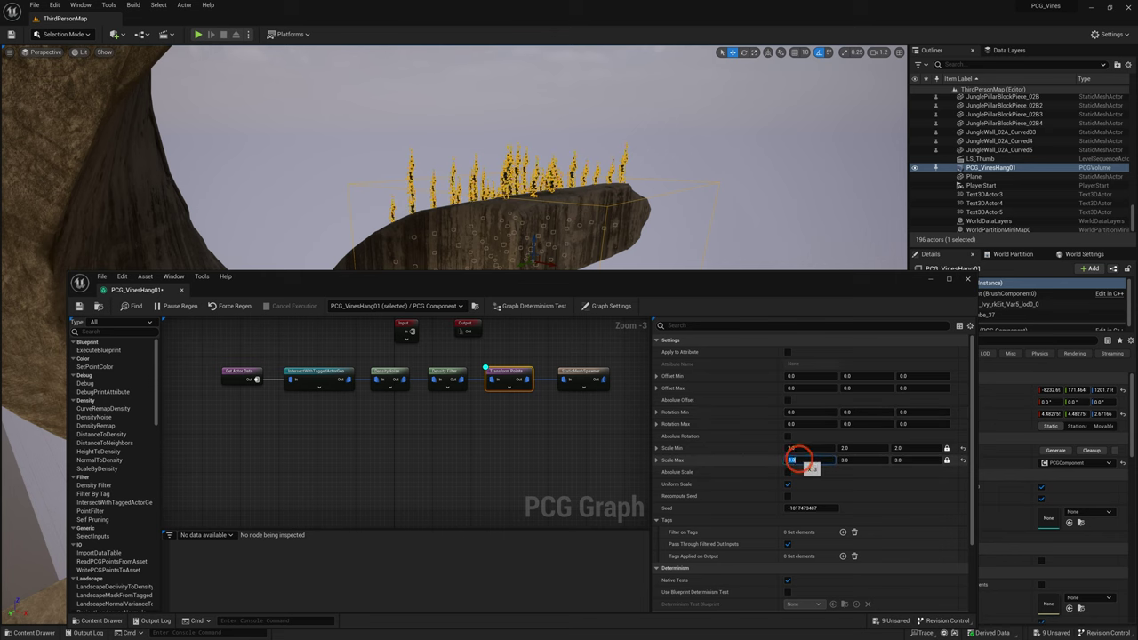
pyautogui.click(797, 449)
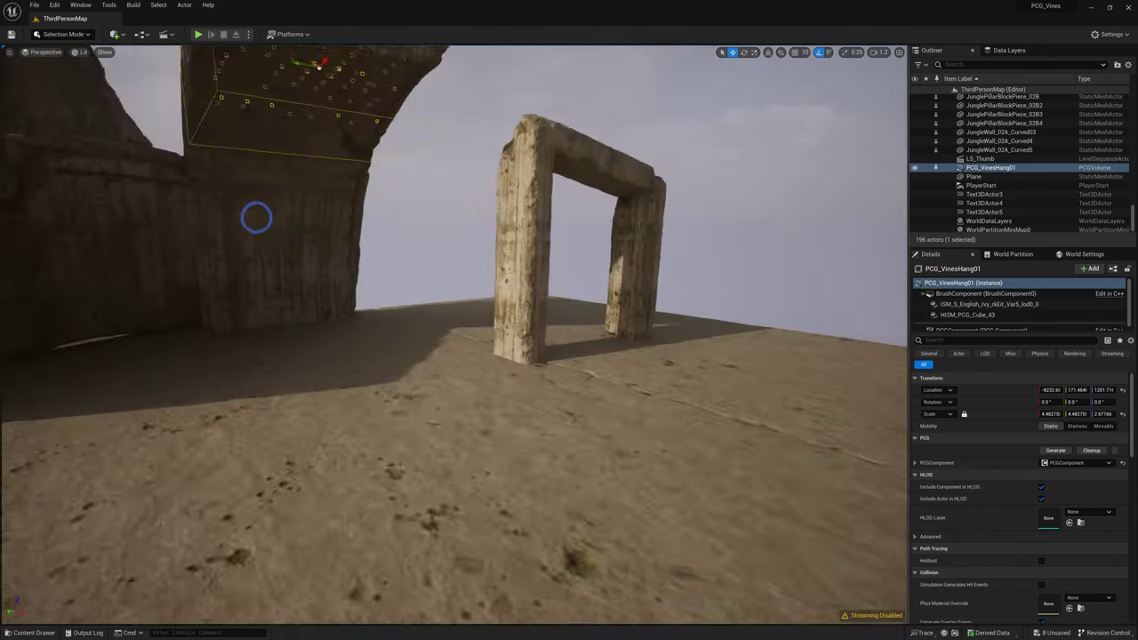
# Search the project content for "third" and place the matching asset in the level
pyautogui.hotkey('ctrl', 'space')
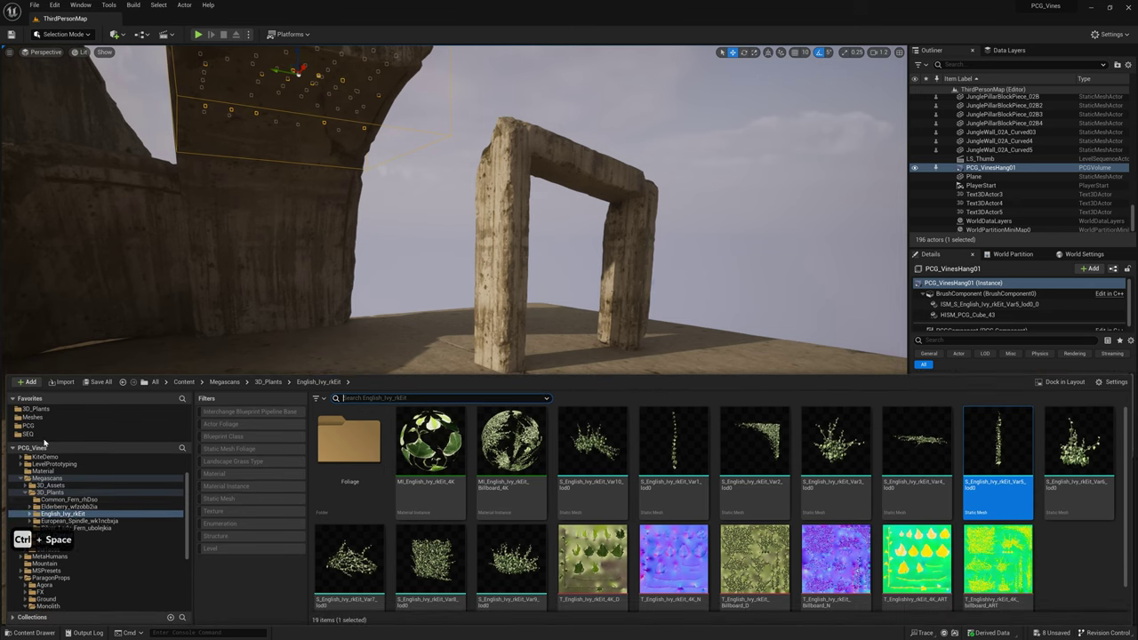
pyautogui.scroll(2, 42, 501)
pyautogui.click(37, 466)
pyautogui.click(403, 399)
pyautogui.write('third')
pyautogui.moveTo(349, 444); pyautogui.dragTo(409, 453)
pyautogui.moveTo(515, 389); pyautogui.dragTo(489, 328, button='right')
# Examine the vines on the overhang, reselect the PCG_VinesHang01 volume and return to its graph window
pyautogui.click(707, 276)
pyautogui.moveTo(578, 297); pyautogui.dragTo(435, 290, button='right')
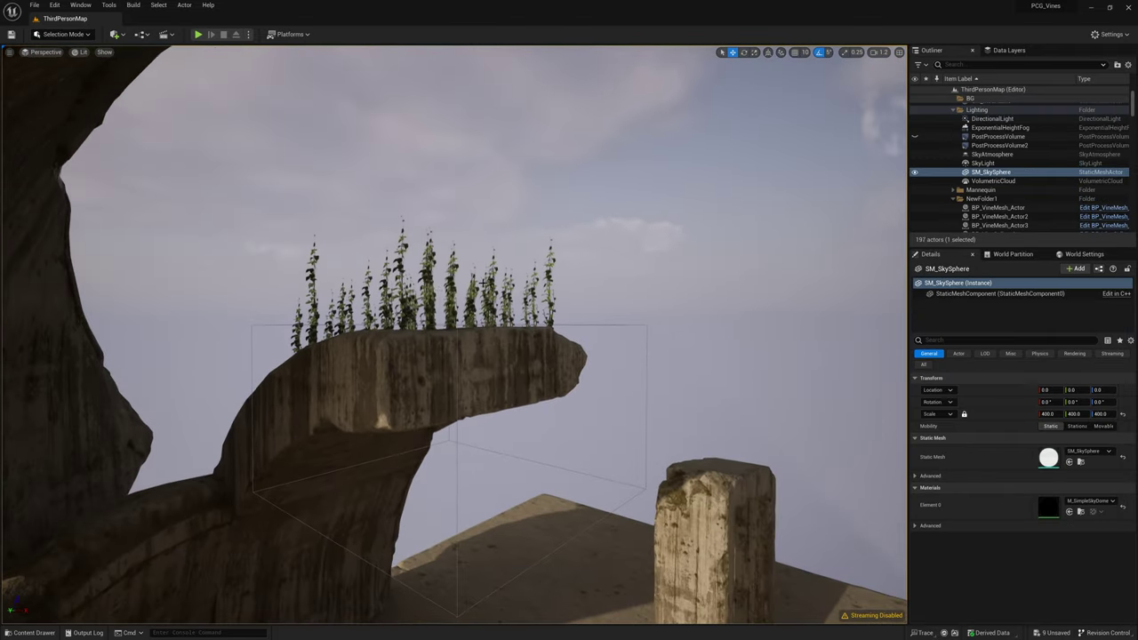
pyautogui.click(429, 293)
pyautogui.moveTo(521, 298); pyautogui.dragTo(571, 322, button='right')
pyautogui.hotkey('ctrl', 'space')
pyautogui.hotkey('ctrl', 'space')
pyautogui.hotkey('alt', 'Tab')
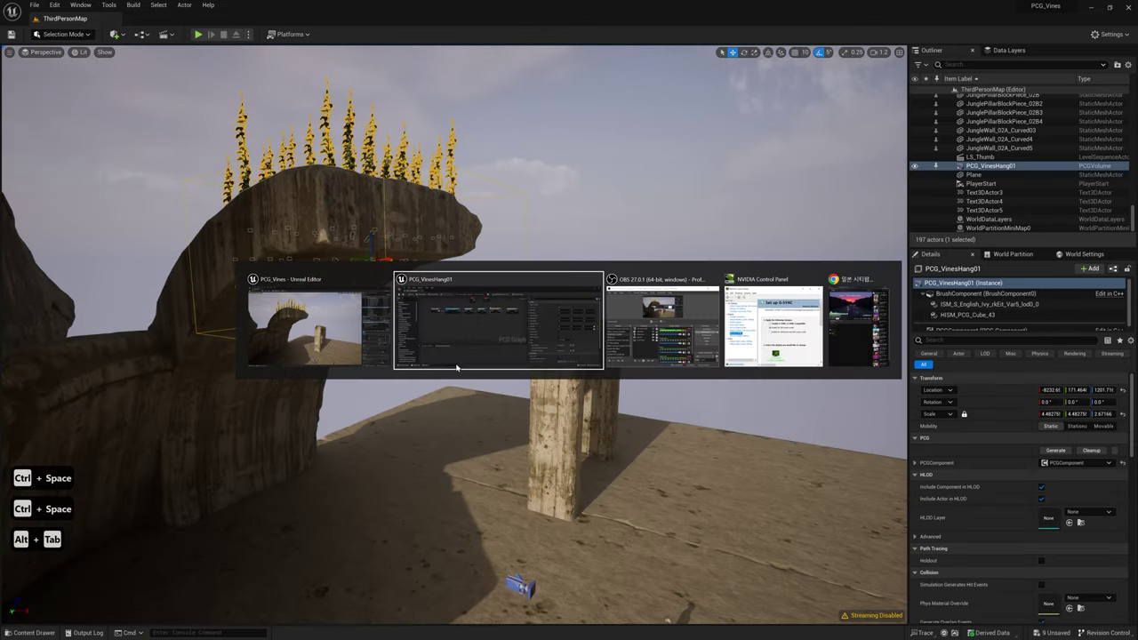
# Set the Transform Points Rotation Min to -2, 178, 0 and Rotation Max to -2, 182, 360, and check the hanging vines
pyautogui.scroll(4, 522, 431)
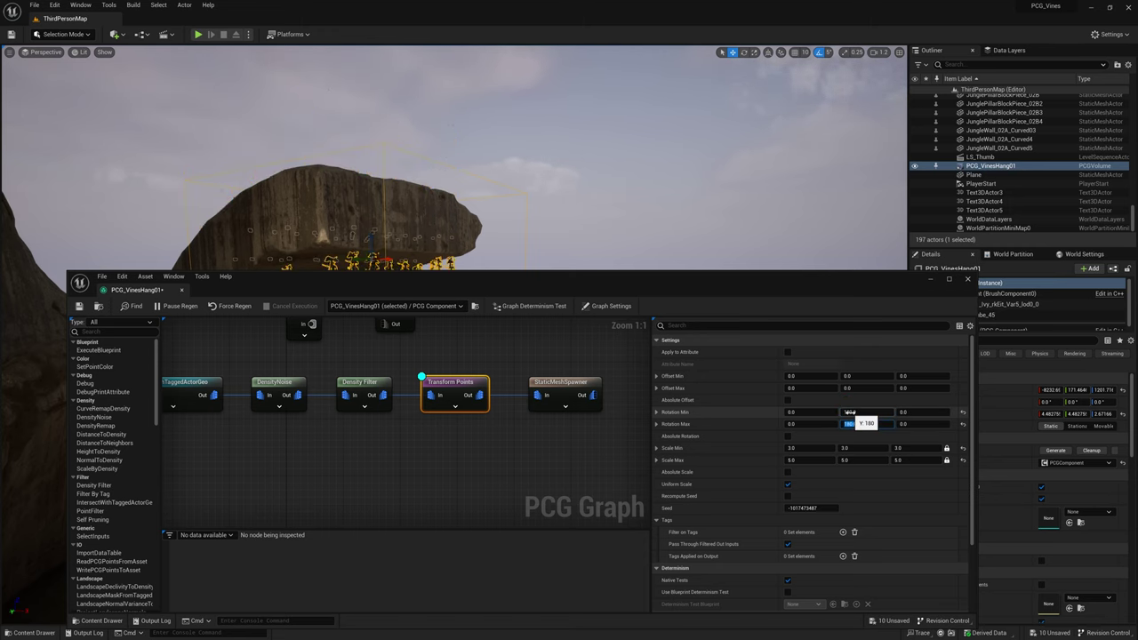
pyautogui.moveTo(573, 183)
pyautogui.mouseDown(button='right')
pyautogui.moveTo(536, 258)
pyautogui.moveTo(525, 209)
pyautogui.moveTo(573, 183)
pyautogui.mouseUp(button='right')
pyautogui.moveTo(604, 281); pyautogui.dragTo(557, 338)
pyautogui.click(805, 469)
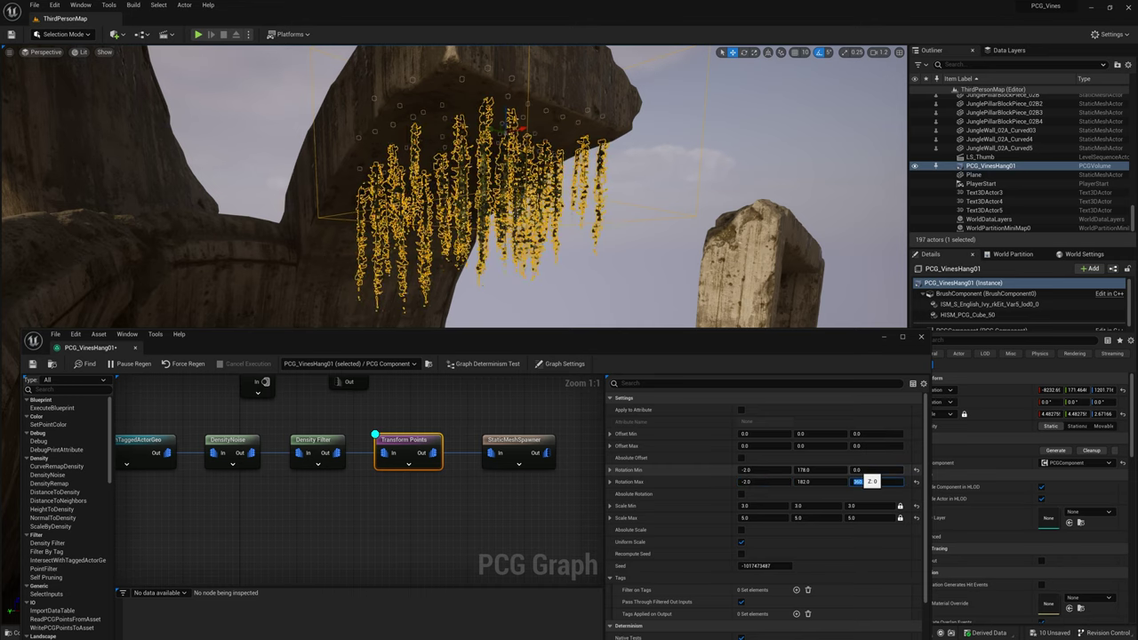
pyautogui.click(662, 174)
pyautogui.moveTo(646, 231); pyautogui.dragTo(613, 173, button='right')
pyautogui.moveTo(630, 259); pyautogui.dragTo(599, 202, button='right')
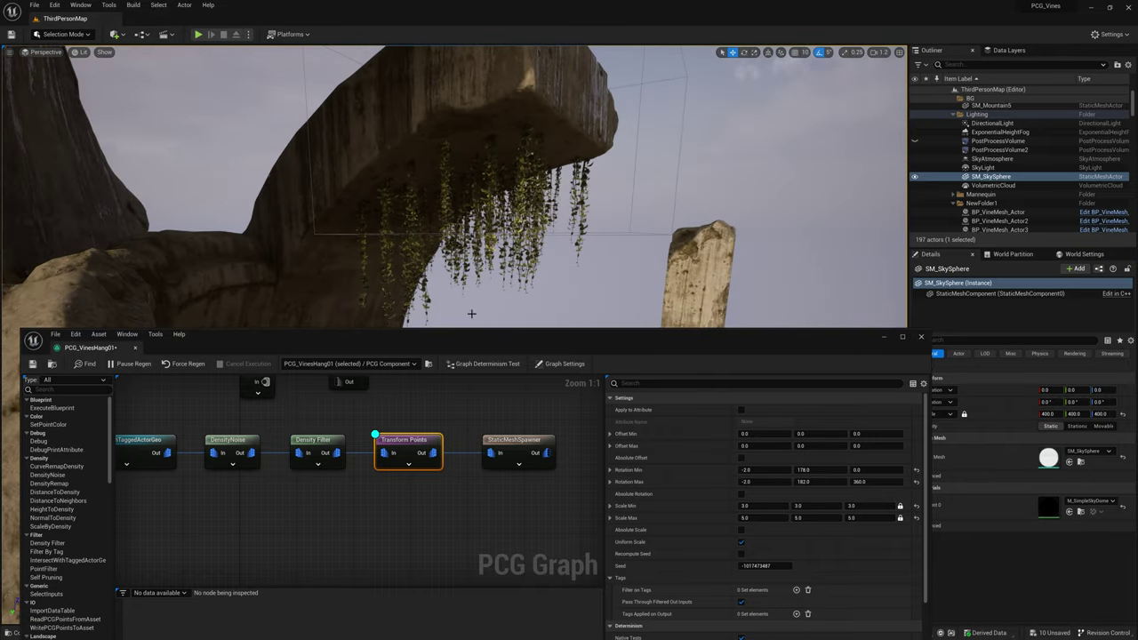
pyautogui.hotkey('ctrl', 'd')
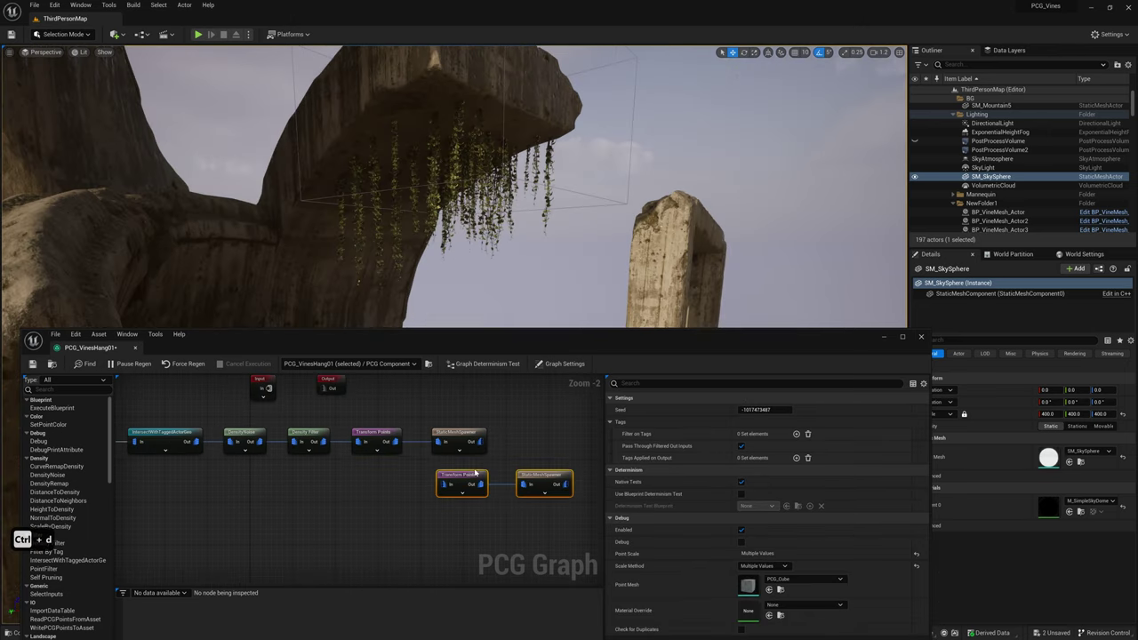
pyautogui.moveTo(472, 473); pyautogui.dragTo(383, 476)
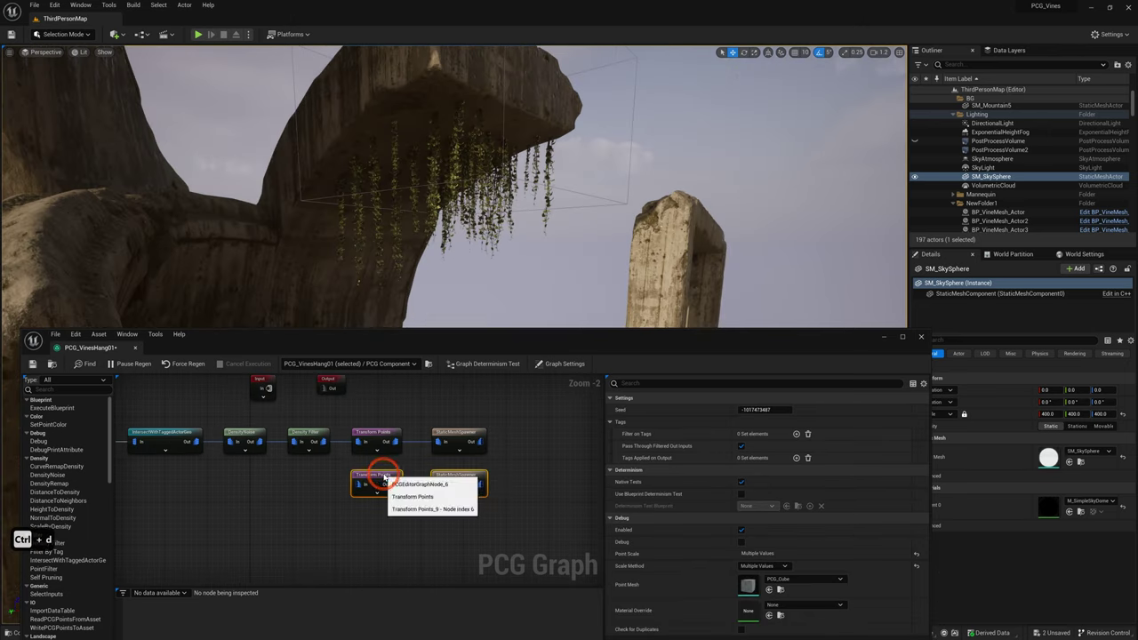
pyautogui.moveTo(299, 482); pyautogui.dragTo(367, 475, button='right')
pyautogui.hotkey('ctrl', 'z')
# Duplicate the chain from DensityNoise to StaticMeshSpawner as a second row and assign S_English_Ivy_rkEit_Var6_lod0 to the copied spawner
pyautogui.moveTo(311, 419); pyautogui.dragTo(399, 465)
pyautogui.hotkey('ctrl', 'd')
pyautogui.click(522, 481)
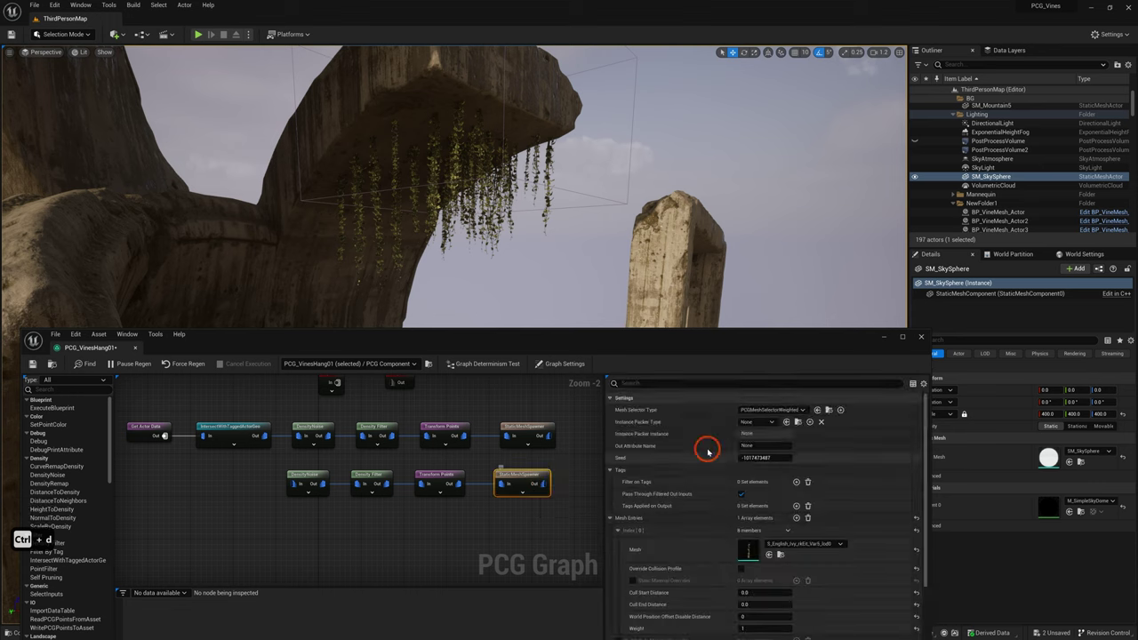
pyautogui.click(783, 513)
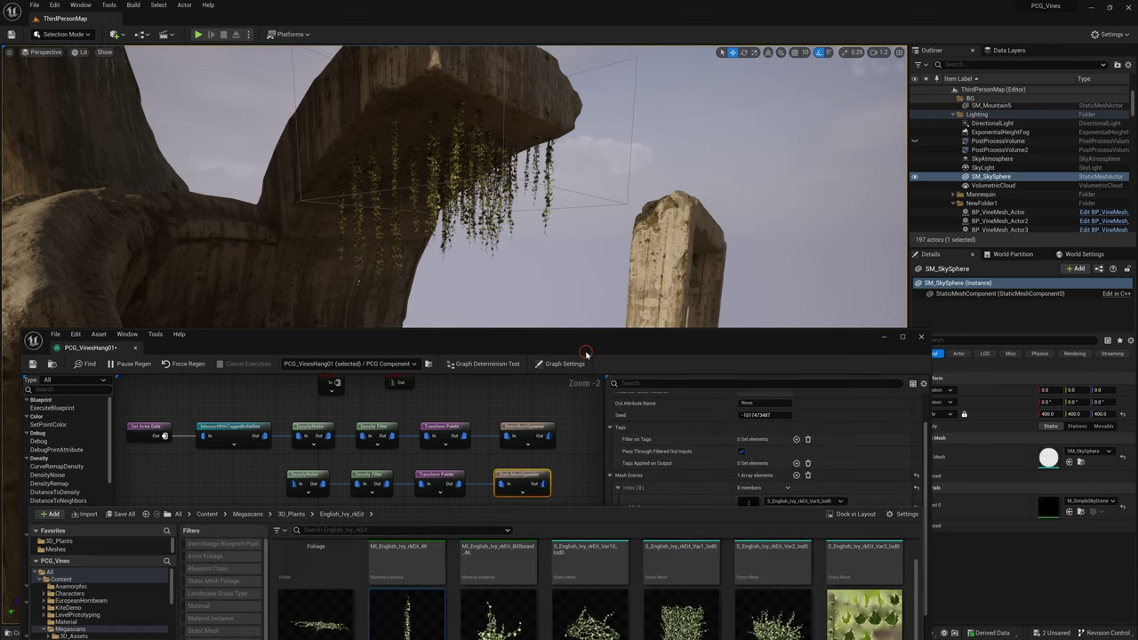
pyautogui.moveTo(586, 354); pyautogui.dragTo(593, 253)
pyautogui.scroll(-2, 551, 497)
pyautogui.click(505, 494)
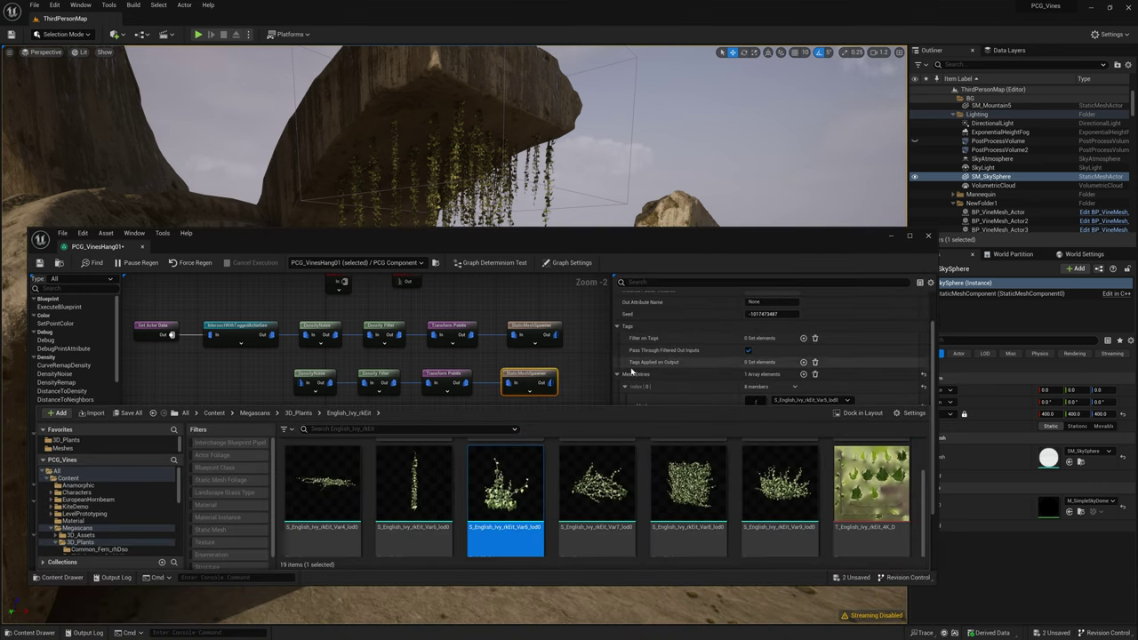
pyautogui.hotkey('ctrl', 'space')
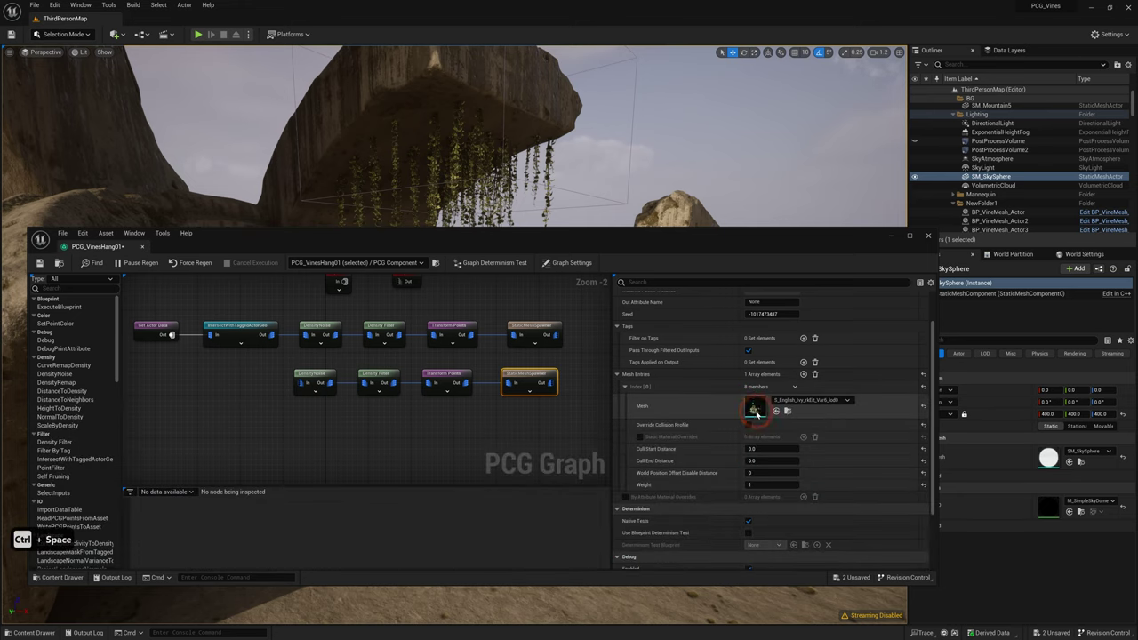
# Disconnect the first row, feed the second row from IntersectWithTaggedActorGeo instead, and inspect its ivy under the overhang
pyautogui.keyDown('alt'); pyautogui.click(292, 338); pyautogui.keyUp('alt')
pyautogui.keyDown('alt'); pyautogui.click(292, 335); pyautogui.keyUp('alt')
pyautogui.keyDown('alt'); pyautogui.click(293, 336); pyautogui.keyUp('alt')
pyautogui.moveTo(508, 174); pyautogui.dragTo(539, 209, button='right')
pyautogui.moveTo(551, 228); pyautogui.dragTo(555, 245)
pyautogui.moveTo(562, 195); pyautogui.dragTo(569, 171, button='right')
pyautogui.moveTo(550, 258); pyautogui.dragTo(547, 315)
pyautogui.moveTo(545, 214); pyautogui.dragTo(578, 214, button='right')
# Change the second-row DensityNoise seed and set the second-row Transform Points Scale Max to 6
pyautogui.click(328, 455)
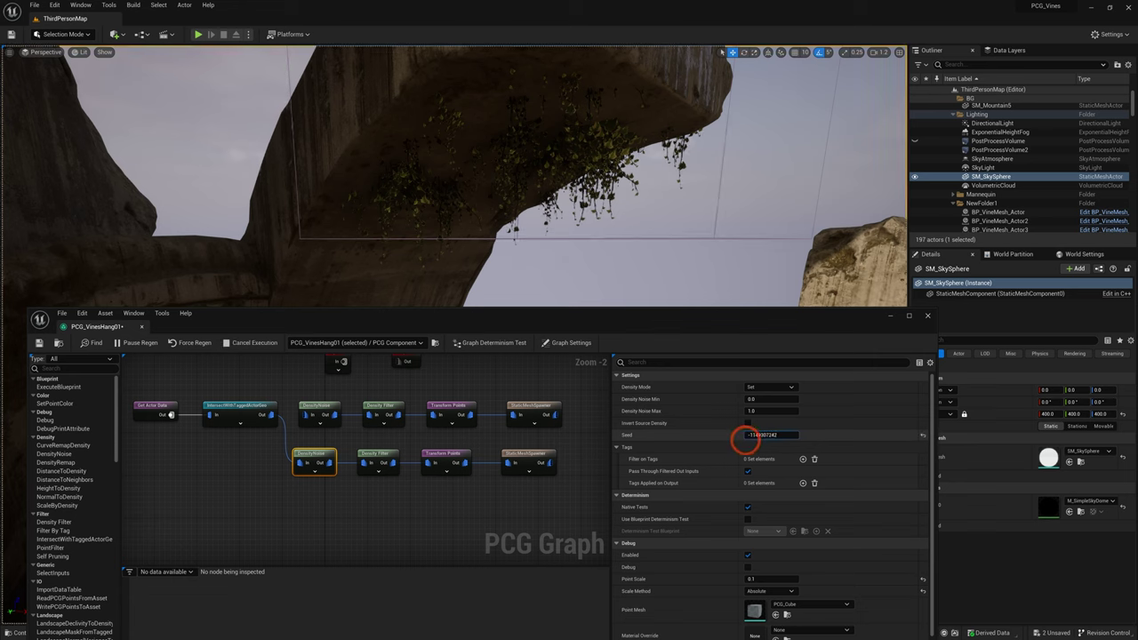
pyautogui.moveTo(758, 435); pyautogui.dragTo(763, 437)
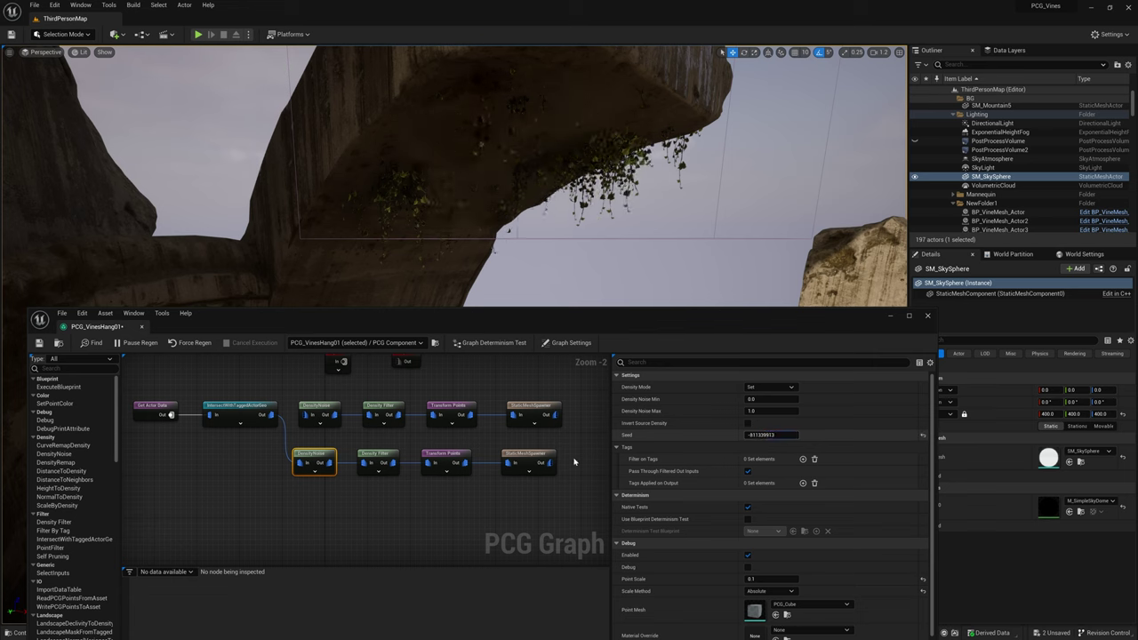
pyautogui.click(449, 459)
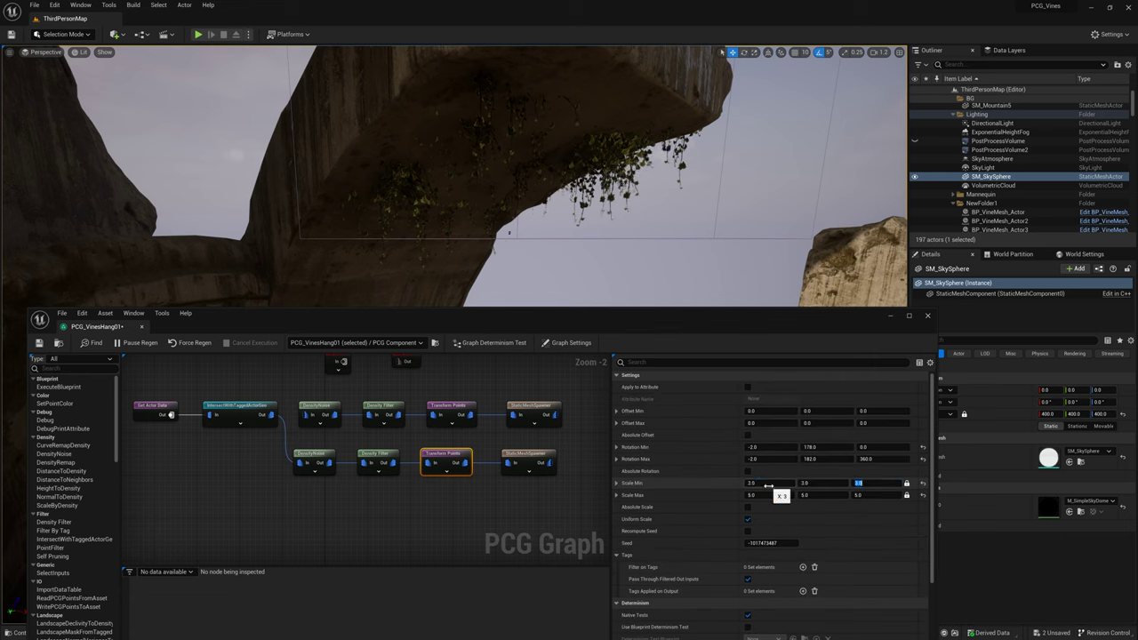
pyautogui.press('Return')
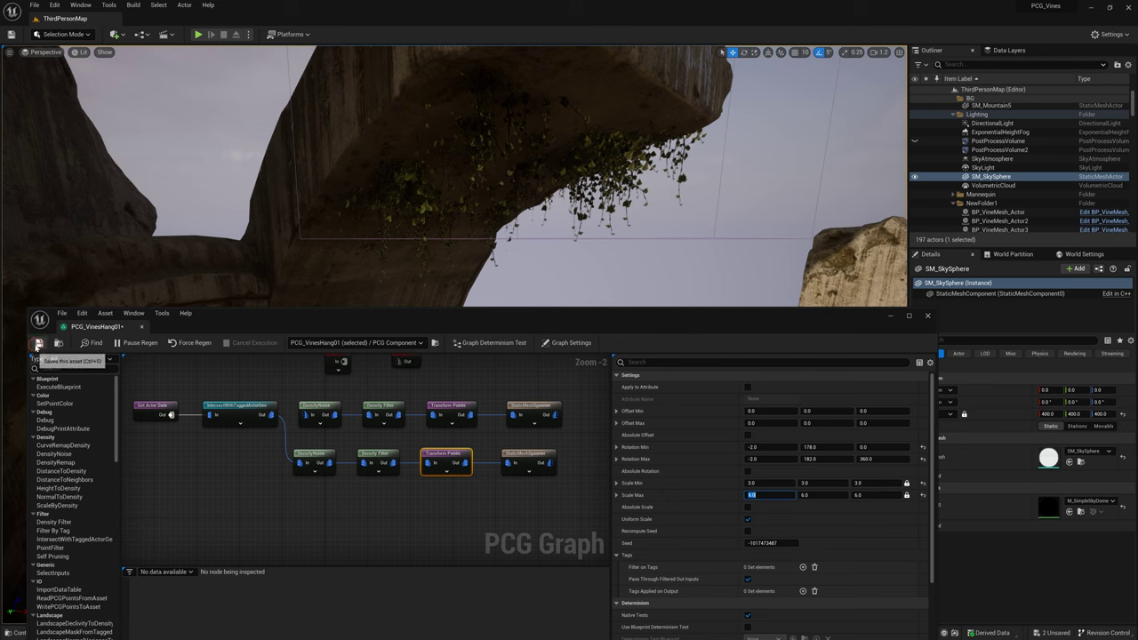
# Duplicate the second row of nodes as a third row and assign S_English_Ivy_rkEit_Var1_lod0 to its StaticMeshSpawner
pyautogui.moveTo(286, 452); pyautogui.dragTo(534, 483)
pyautogui.hotkey('ctrl', 'c')
pyautogui.hotkey('ctrl', 'v')
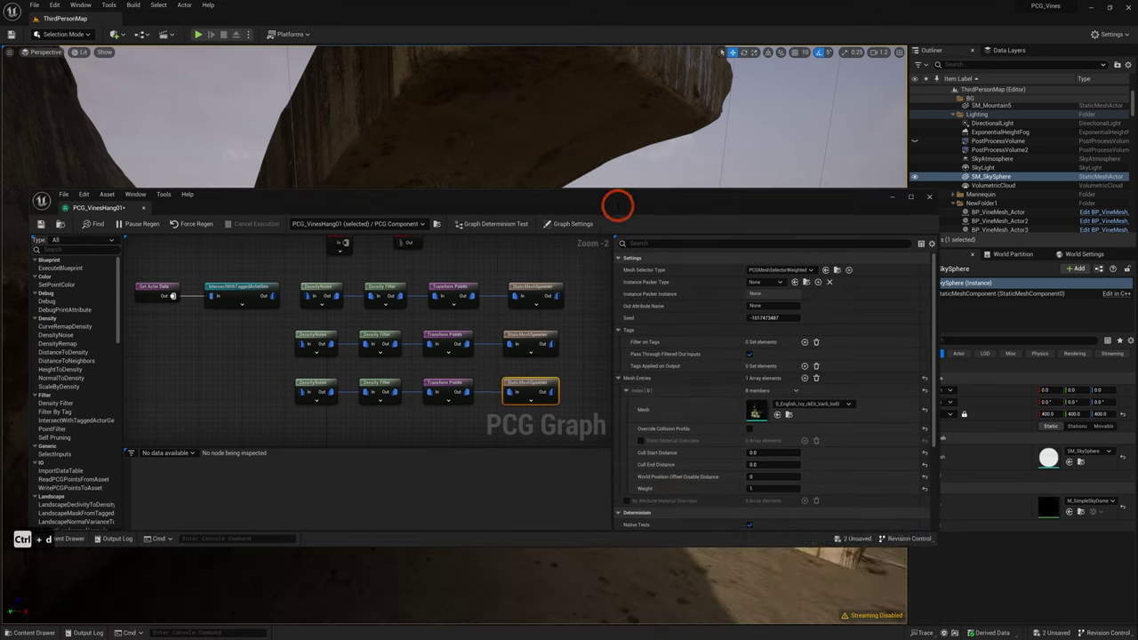
pyautogui.click(811, 403)
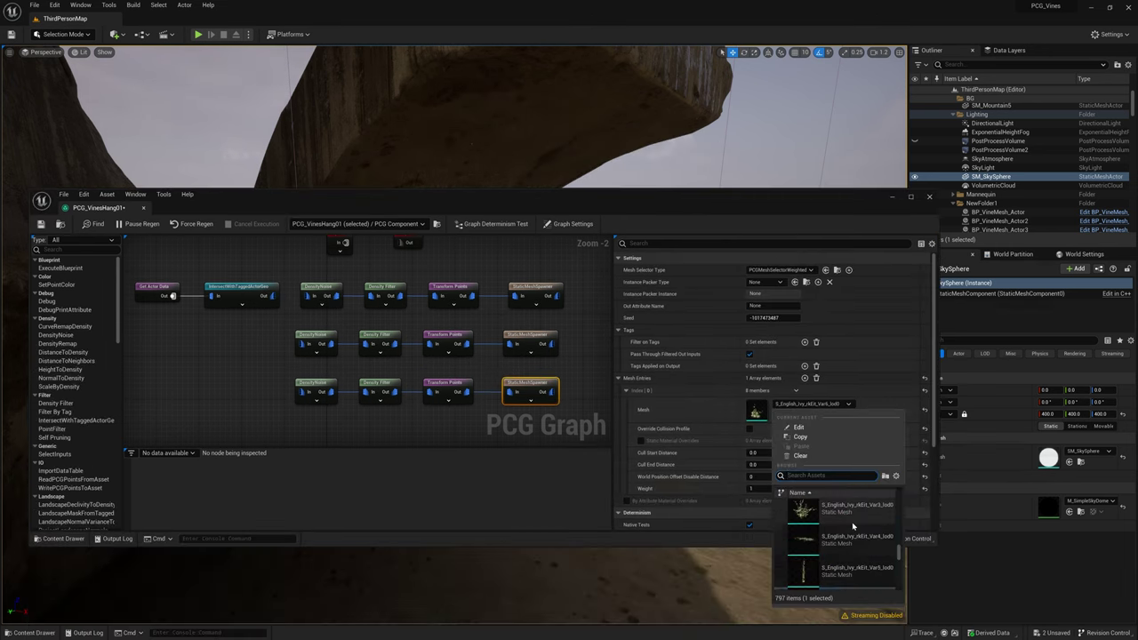
pyautogui.click(853, 527)
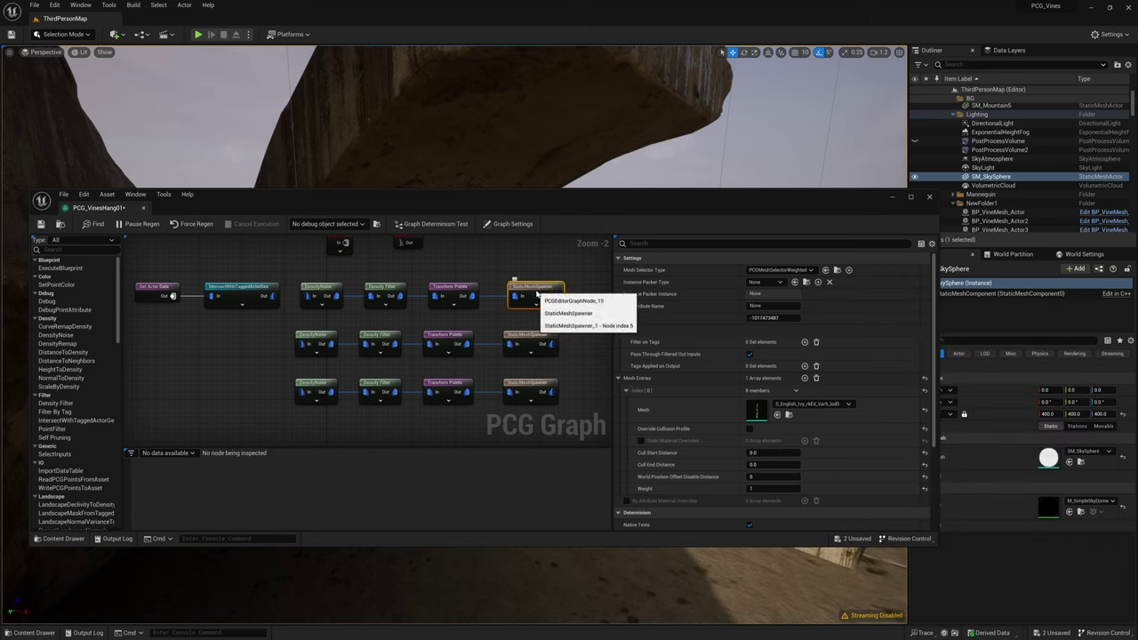
pyautogui.click(531, 388)
pyautogui.click(811, 404)
pyautogui.click(816, 549)
# Connect IntersectWithTaggedActorGeo to the third row and adjust that row's DensityNoise seed and Density Filter Lower Bound
pyautogui.moveTo(273, 296); pyautogui.dragTo(302, 392)
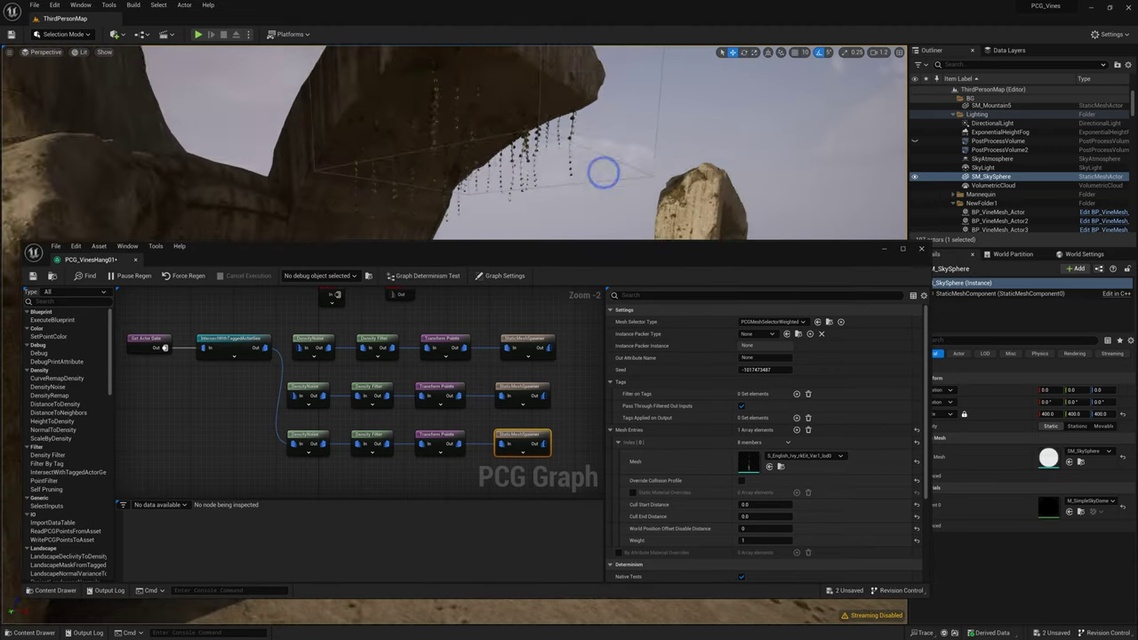
pyautogui.click(306, 437)
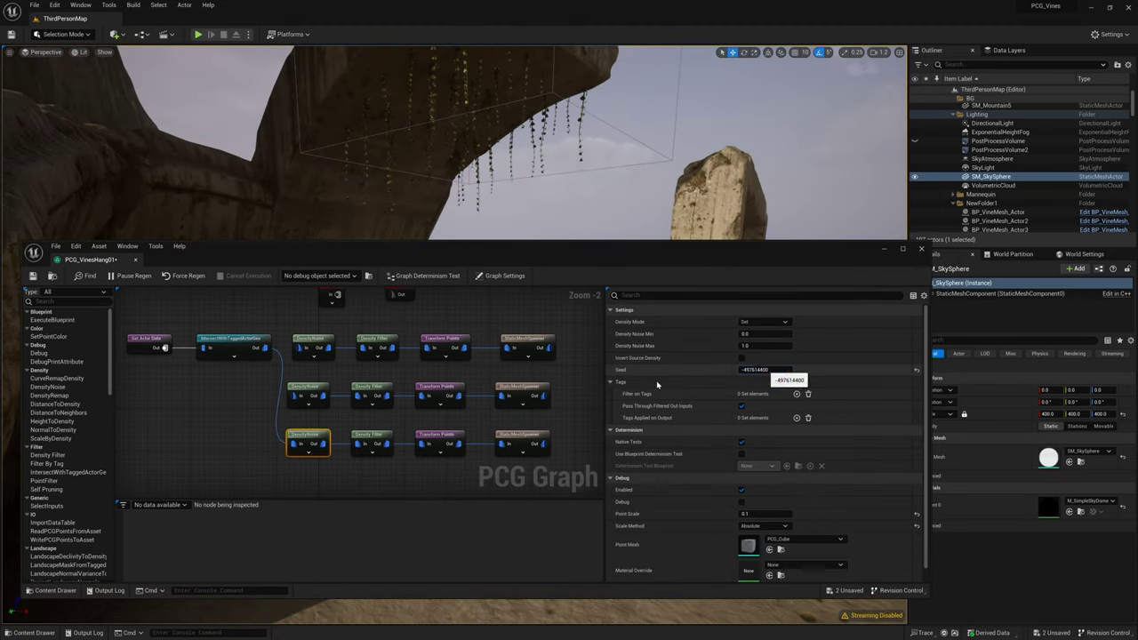
pyautogui.click(774, 323)
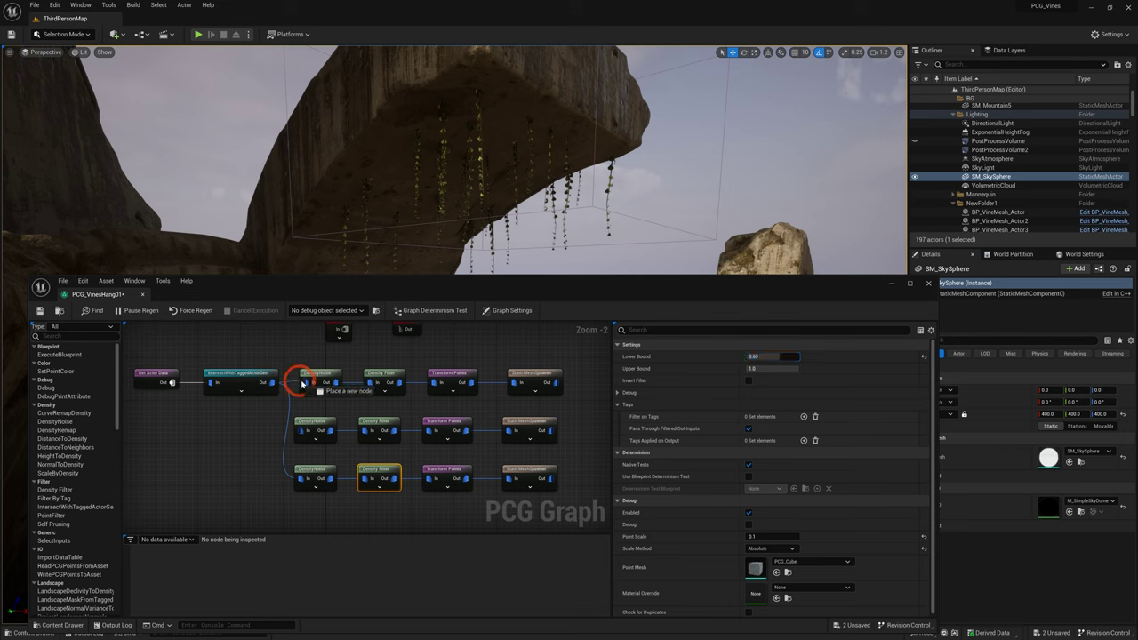
# Connect IntersectWithTaggedActorGeo to the first and second rows as well, and save and close the PCG_VinesHang01 graph
pyautogui.click(301, 427)
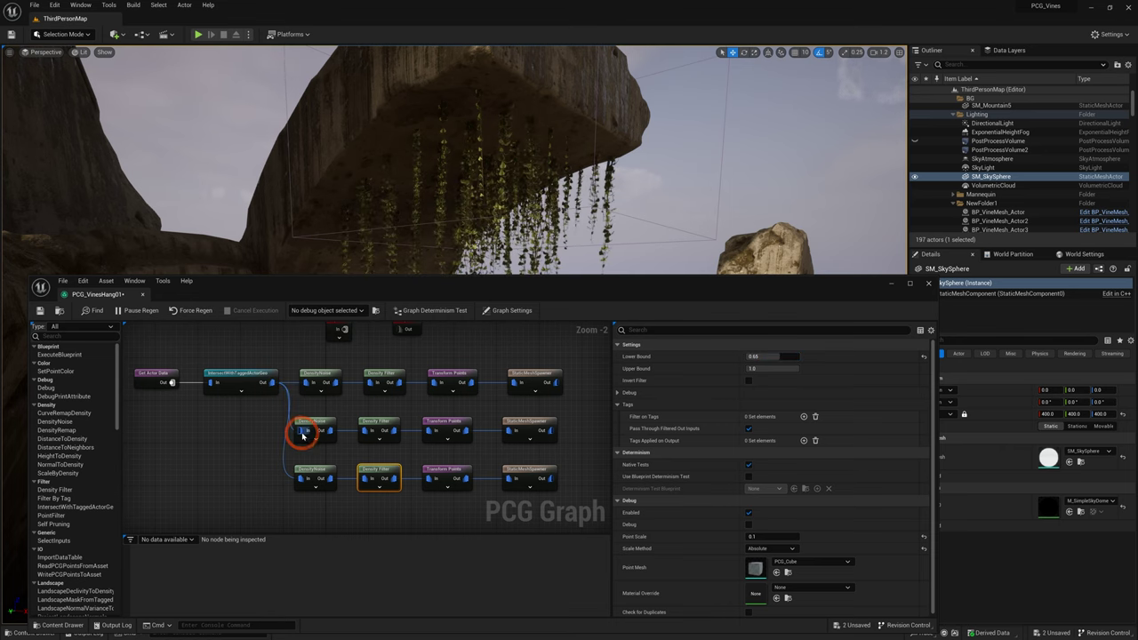
pyautogui.moveTo(302, 433); pyautogui.dragTo(272, 383)
pyautogui.click(40, 310)
pyautogui.click(144, 295)
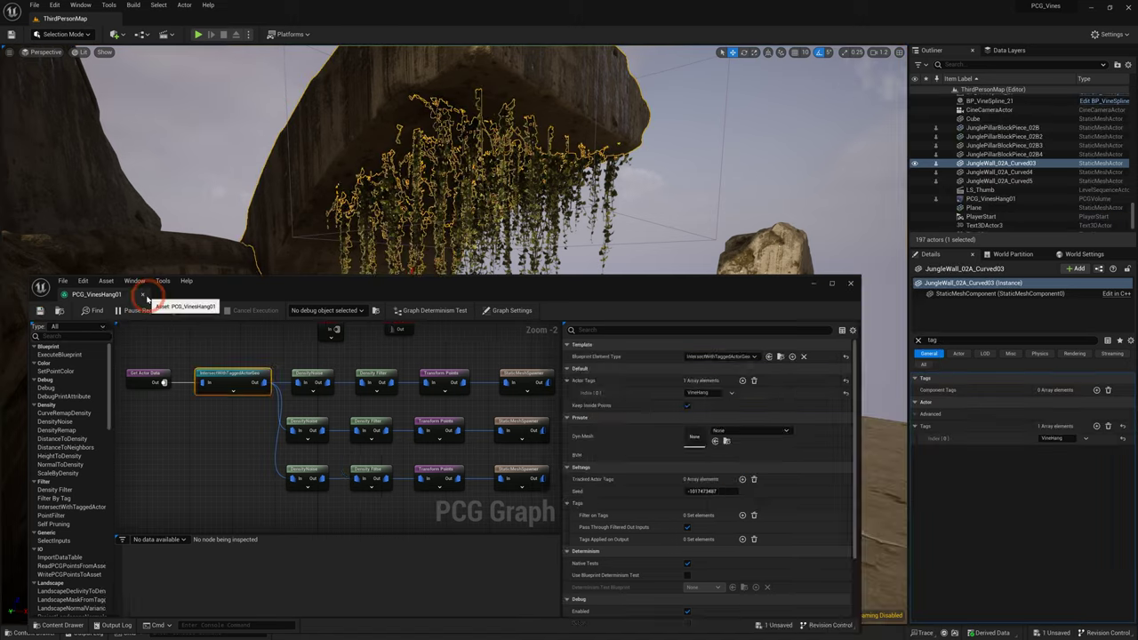
# Duplicate the PCG_VinesHang01 volume onto the nearby pillar arch and rescale the copy to fit the opening
pyautogui.click(229, 147)
pyautogui.moveTo(523, 288); pyautogui.dragTo(467, 306, button='right')
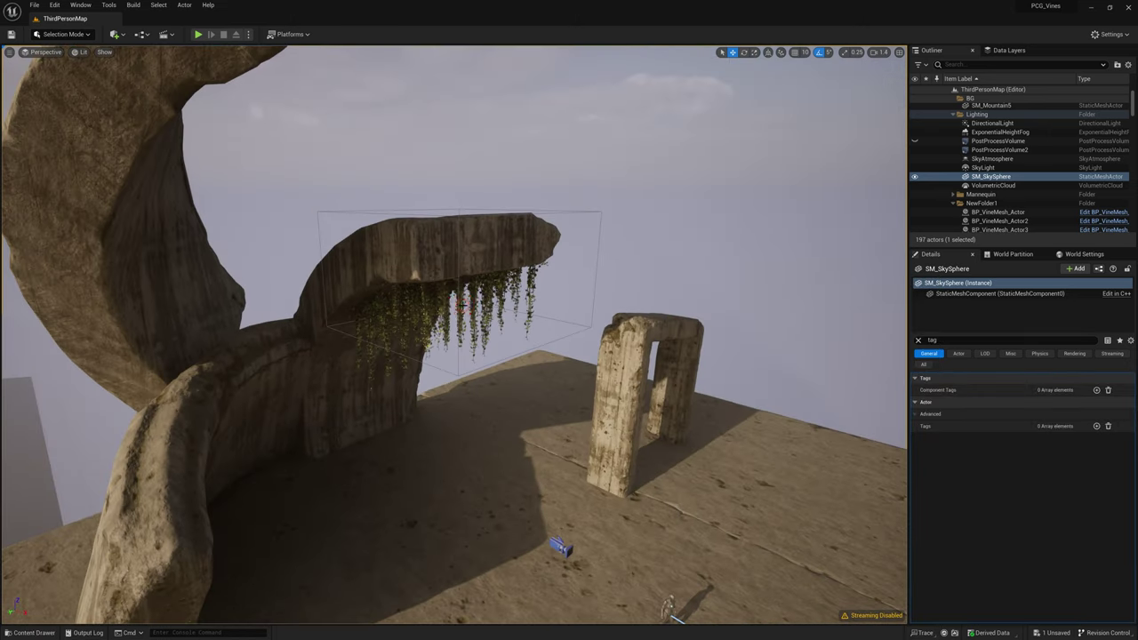
pyautogui.click(461, 273)
pyautogui.keyDown('alt'); pyautogui.moveTo(462, 273); pyautogui.dragTo(686, 360); pyautogui.keyUp('alt')
pyautogui.moveTo(686, 360); pyautogui.dragTo(770, 374, button='right')
pyautogui.moveTo(444, 279)
pyautogui.mouseDown()
pyautogui.moveTo(425, 273)
pyautogui.moveTo(436, 280)
pyautogui.mouseUp()
pyautogui.moveTo(449, 250); pyautogui.dragTo(436, 276, button='right')
pyautogui.press('r')
pyautogui.moveTo(413, 351); pyautogui.dragTo(487, 352)
pyautogui.press('w')
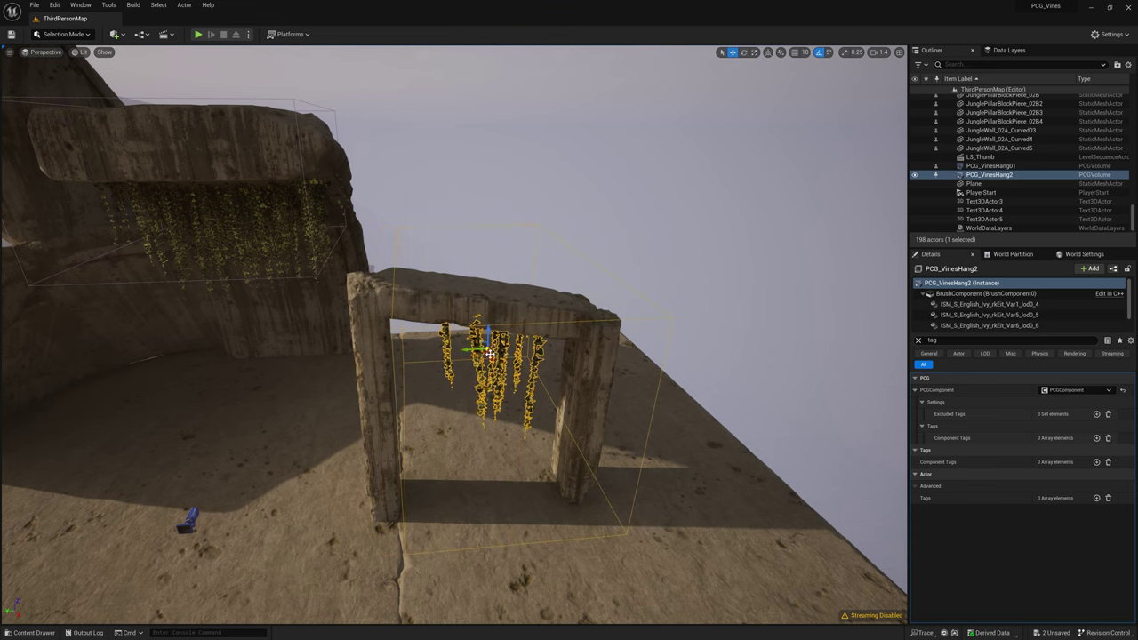
pyautogui.moveTo(488, 344); pyautogui.dragTo(589, 349, button='right')
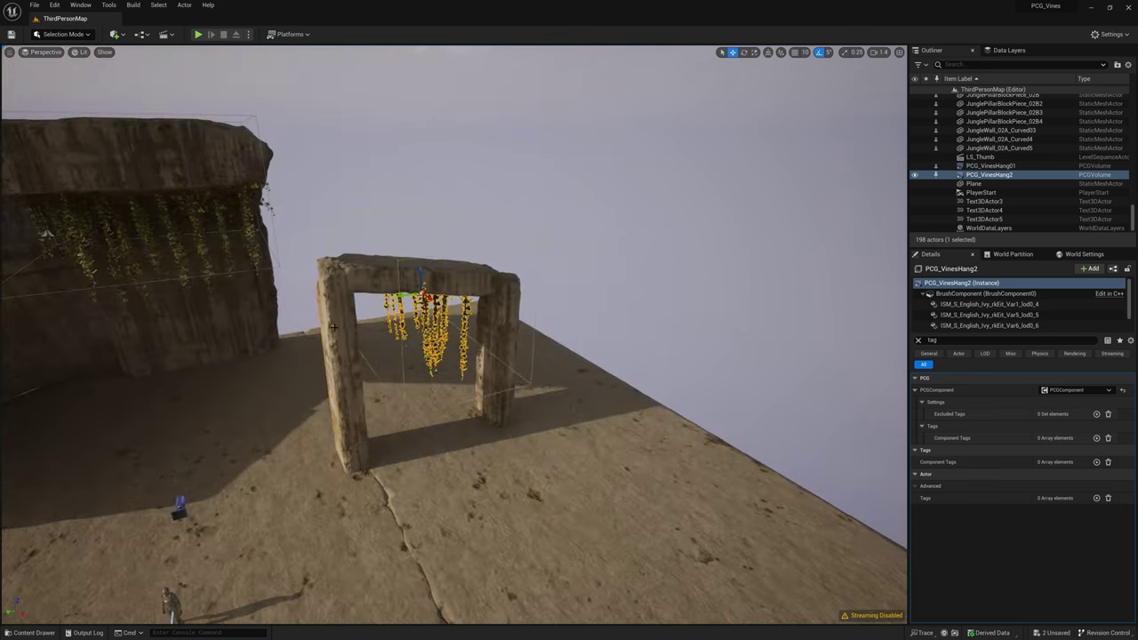
# Duplicate an upright pillar of the arch, place the copy above the opposite pillar and rotate it into a diagonal beam
pyautogui.click(335, 347)
pyautogui.keyDown('alt'); pyautogui.moveTo(333, 353); pyautogui.dragTo(626, 145); pyautogui.keyUp('alt')
pyautogui.press('e')
pyautogui.moveTo(462, 177); pyautogui.dragTo(525, 202)
pyautogui.moveTo(524, 206); pyautogui.dragTo(544, 272, button='right')
pyautogui.press('e')
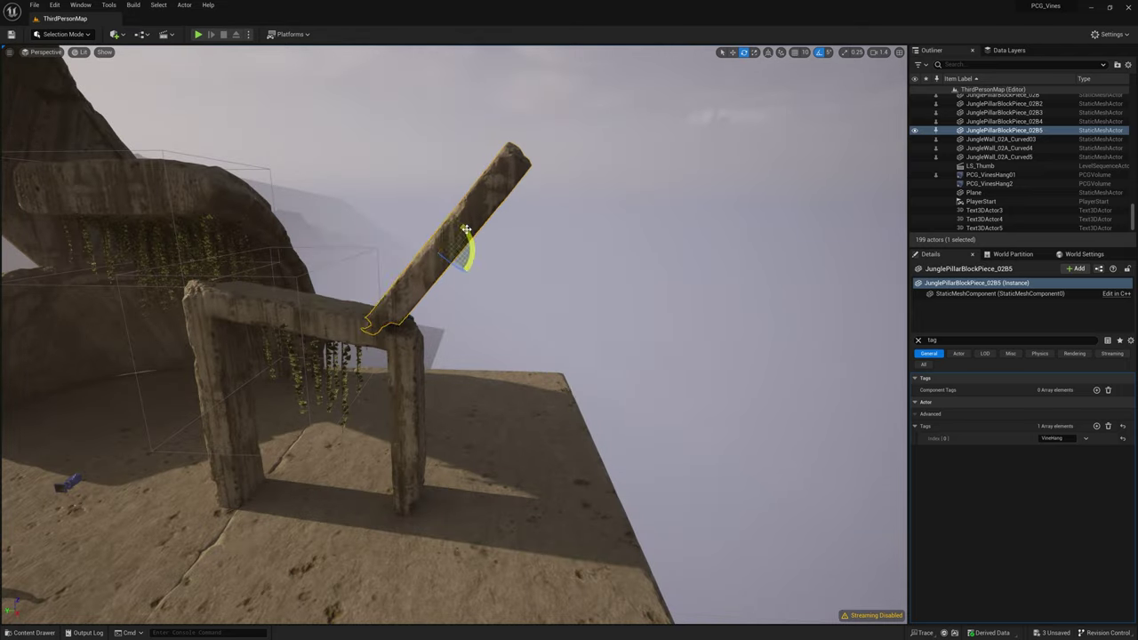
# Duplicate the diagonal beam and place the copy as a roughly horizontal beam at its upper end
pyautogui.keyDown('alt'); pyautogui.moveTo(466, 229); pyautogui.dragTo(610, 371); pyautogui.keyUp('alt')
pyautogui.press('w')
pyautogui.moveTo(449, 244); pyautogui.dragTo(627, 160)
# Select both raised beams, duplicate them as a second pair beside the first, and save everything
pyautogui.moveTo(610, 172); pyautogui.dragTo(359, 198, button='right')
pyautogui.keyDown('shift'); pyautogui.click(468, 210); pyautogui.keyUp('shift')
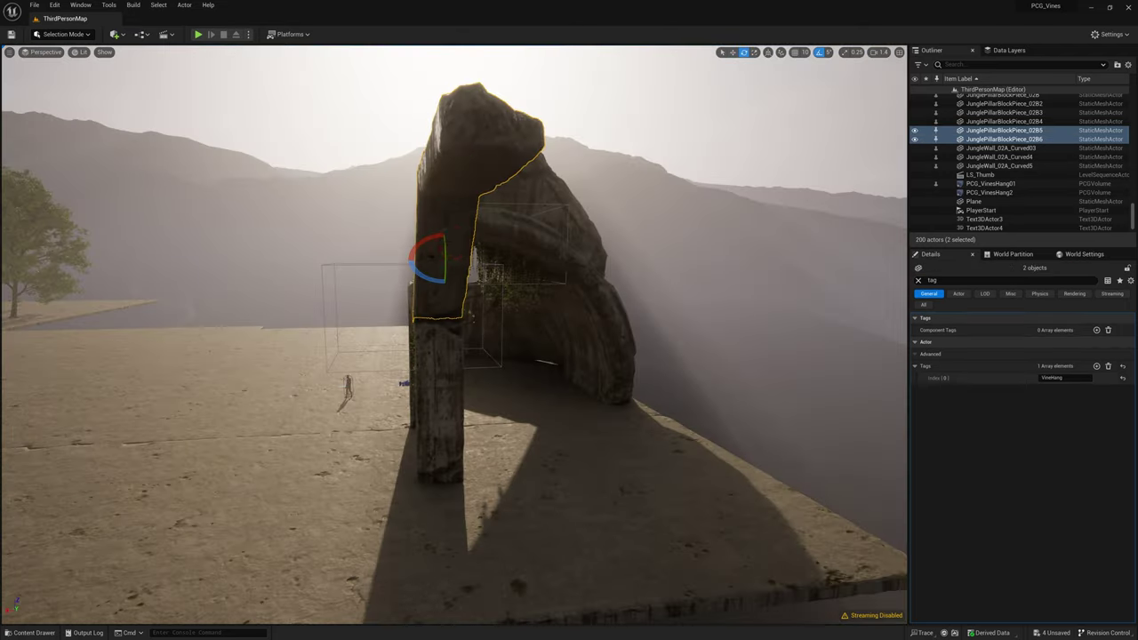
pyautogui.keyDown('alt'); pyautogui.moveTo(449, 258); pyautogui.dragTo(554, 256); pyautogui.keyUp('alt')
pyautogui.keyDown('alt'); pyautogui.moveTo(668, 258); pyautogui.dragTo(682, 272); pyautogui.keyUp('alt')
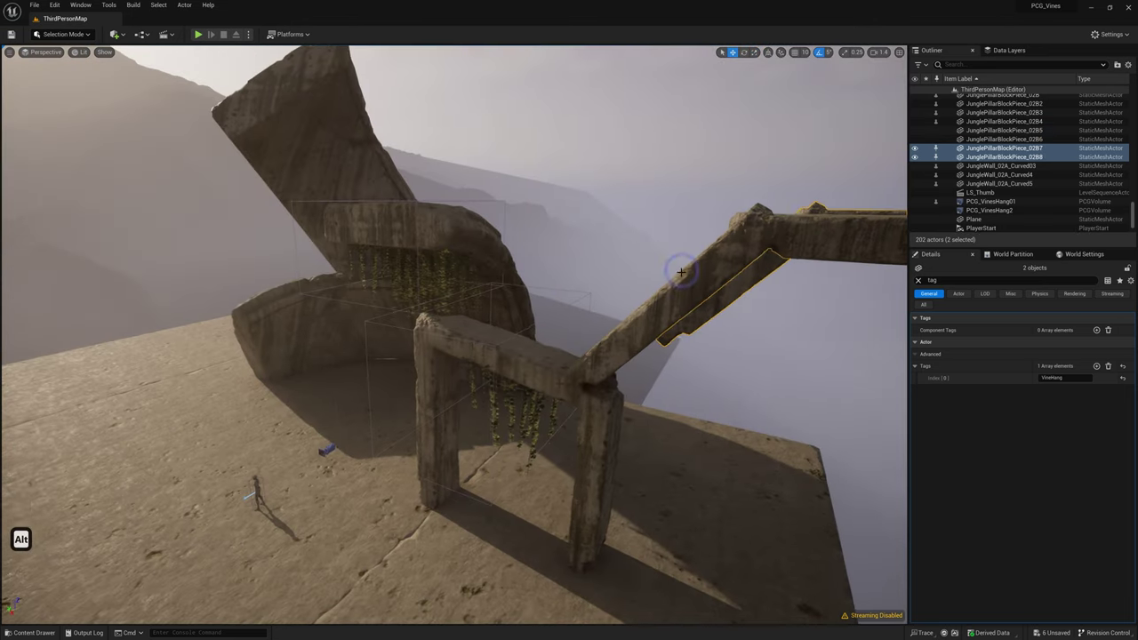
pyautogui.hotkey('ctrl', 'shift', 's')
# Duplicate a hanging-vine PCG volume onto the raised beams, rescale it to cover both pairs, and inspect the spawned ivy
pyautogui.moveTo(562, 384)
pyautogui.mouseDown(button='right')
pyautogui.moveTo(590, 396)
pyautogui.moveTo(578, 378)
pyautogui.mouseUp(button='right')
pyautogui.click(441, 362)
pyautogui.keyDown('alt'); pyautogui.moveTo(441, 363); pyautogui.dragTo(332, 317); pyautogui.keyUp('alt')
pyautogui.keyDown('alt'); pyautogui.moveTo(573, 194); pyautogui.dragTo(307, 321); pyautogui.keyUp('alt')
pyautogui.press('r')
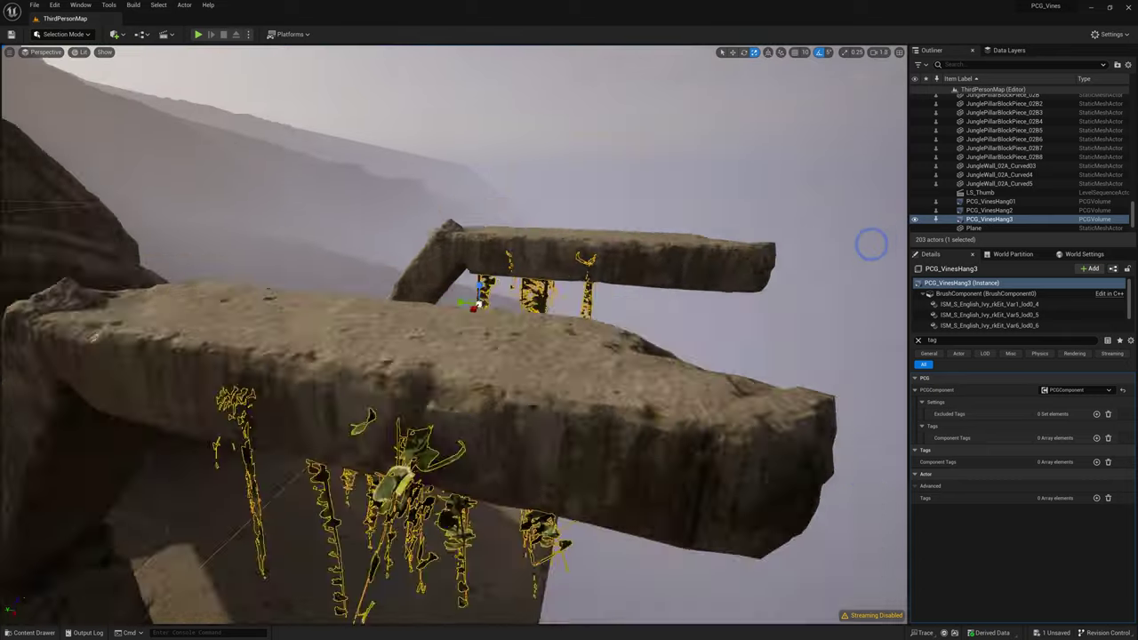
pyautogui.press('w')
pyautogui.moveTo(869, 243); pyautogui.dragTo(836, 226, button='right')
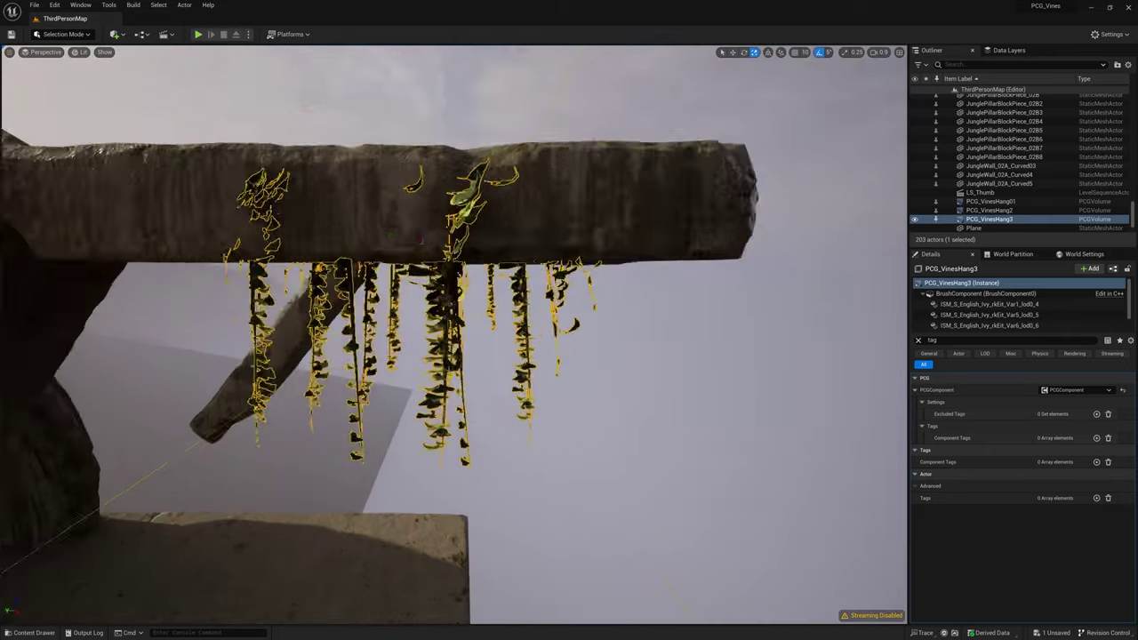
pyautogui.keyDown('alt'); pyautogui.moveTo(480, 258); pyautogui.dragTo(448, 242); pyautogui.keyUp('alt')
pyautogui.click(668, 216)
pyautogui.press('s')
pyautogui.moveTo(569, 360); pyautogui.dragTo(575, 382, button='right')
# Duplicate a hanging-vine PCG volume and place the copy over the upper part of the tall curved wall
pyautogui.scroll(4, 567, 375)
pyautogui.click(575, 381)
pyautogui.press('w')
pyautogui.keyDown('alt'); pyautogui.moveTo(575, 381); pyautogui.dragTo(498, 335); pyautogui.keyUp('alt')
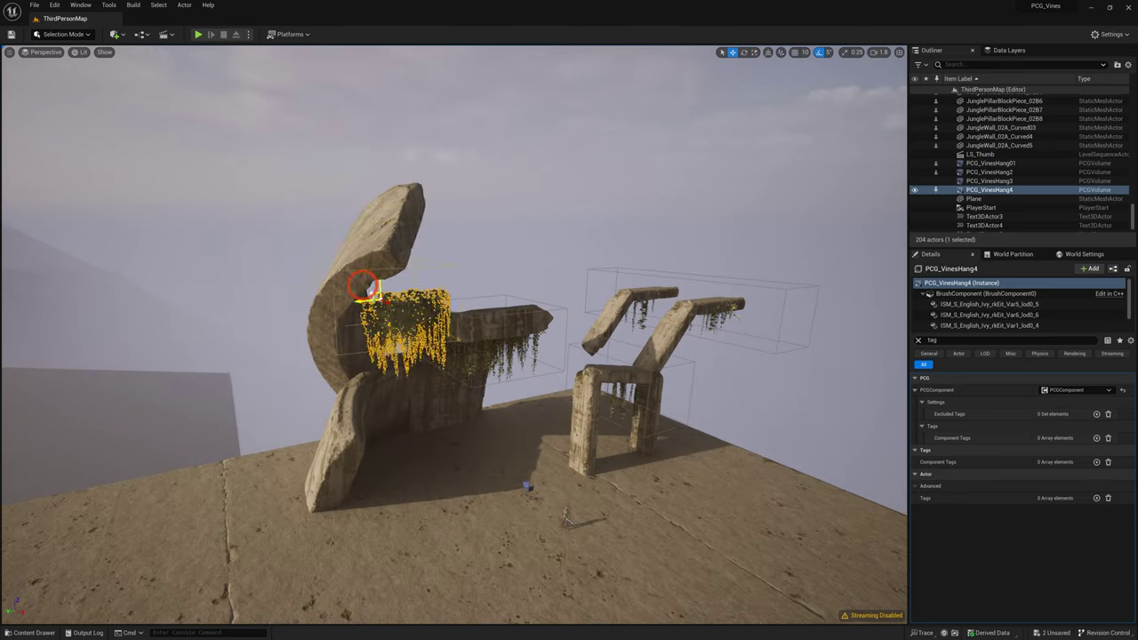
pyautogui.press('w')
pyautogui.moveTo(389, 269); pyautogui.dragTo(368, 301, button='right')
pyautogui.press('s')
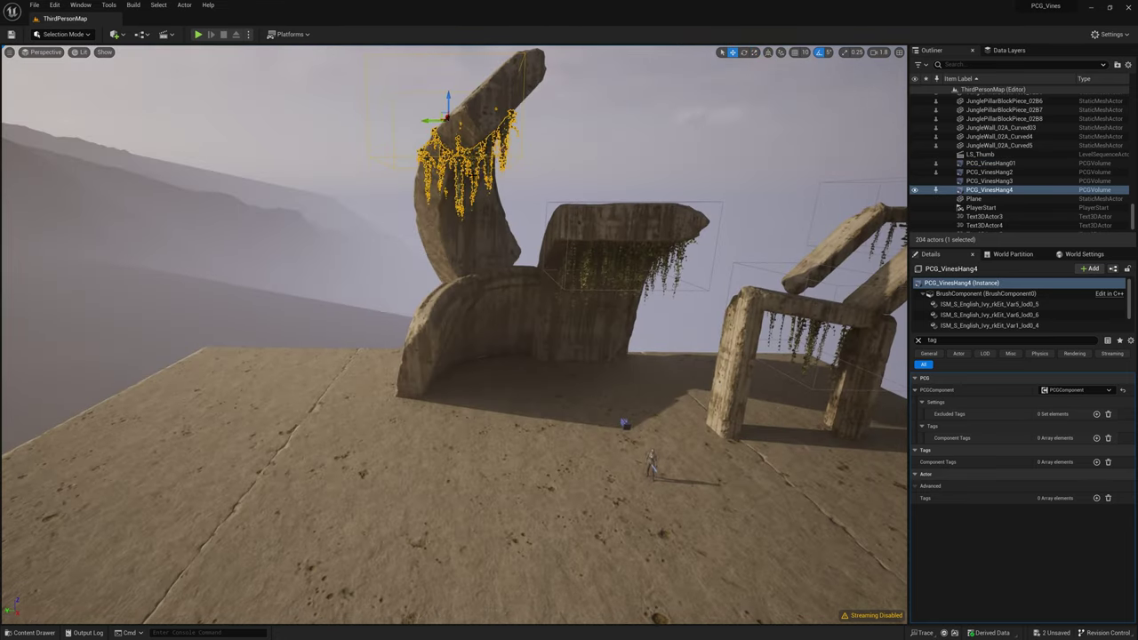
# Add another duplicate of the hanging-vine PCG volume to the ruins
pyautogui.click(598, 152)
pyautogui.moveTo(562, 330); pyautogui.dragTo(566, 306, button='right')
pyautogui.press('w')
pyautogui.scroll(-2, 572, 277)
pyautogui.click(569, 268)
pyautogui.keyDown('alt'); pyautogui.moveTo(542, 171); pyautogui.dragTo(638, 318); pyautogui.keyUp('alt')
# Clear the Details search, select the PCG Component of PCG_VinesHang01 and expand its Settings
pyautogui.click(919, 340)
pyautogui.click(1014, 325)
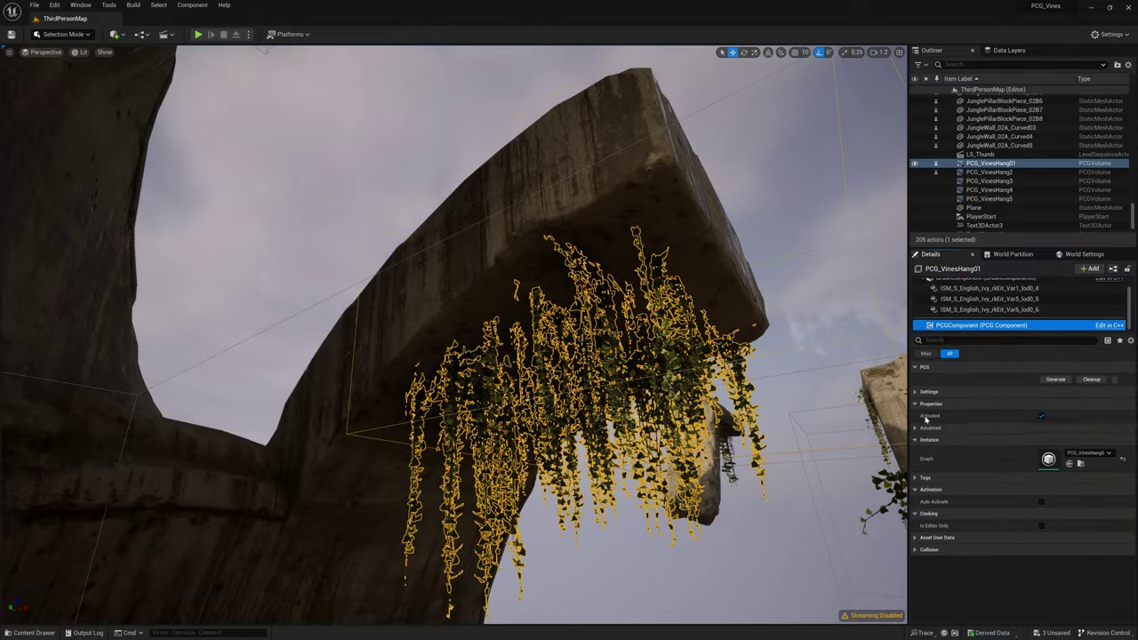
pyautogui.click(916, 393)
pyautogui.moveTo(717, 370); pyautogui.dragTo(605, 293, button='right')
pyautogui.click(513, 203)
pyautogui.moveTo(513, 203); pyautogui.dragTo(583, 393, button='right')
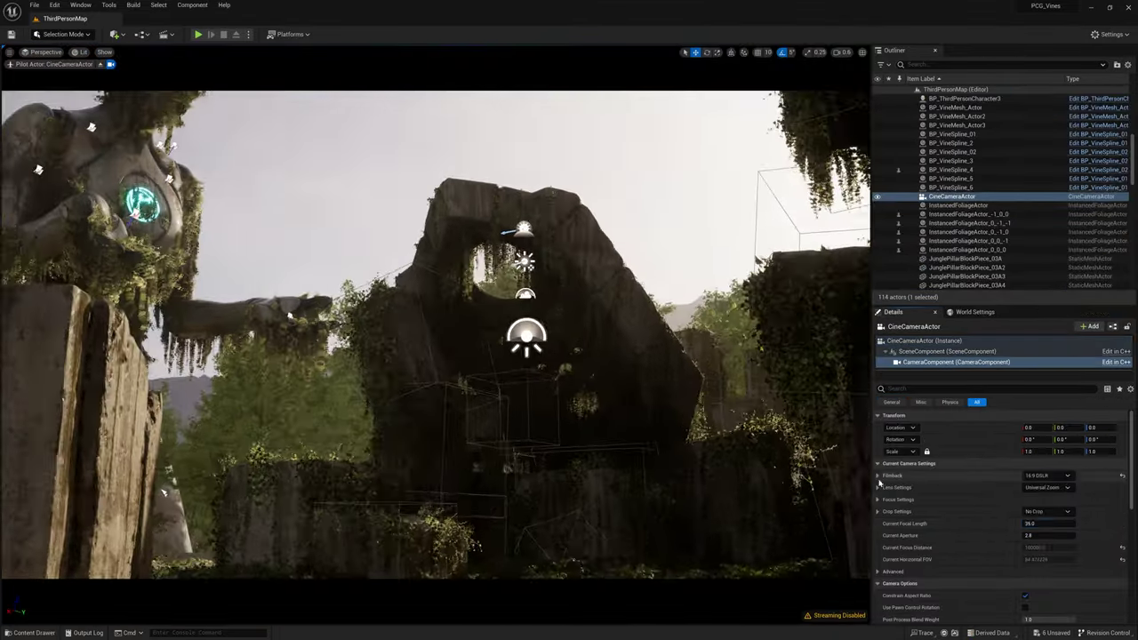
# Expand the CineCameraActor's Filmback and Lens Settings and look through the lens presets
pyautogui.click(879, 487)
pyautogui.click(879, 477)
pyautogui.click(1047, 488)
pyautogui.scroll(-5, 1043, 581)
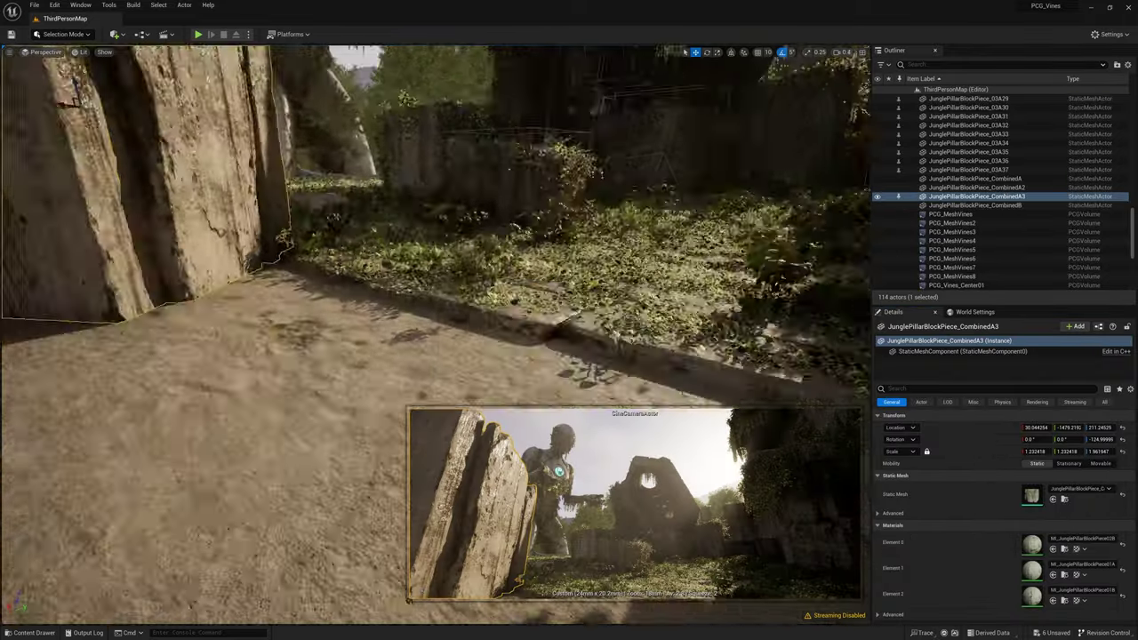
# Undo the last rotation of the JunglePillarBlockPiece_CombinedA3 block
pyautogui.hotkey('ctrl', 'z')
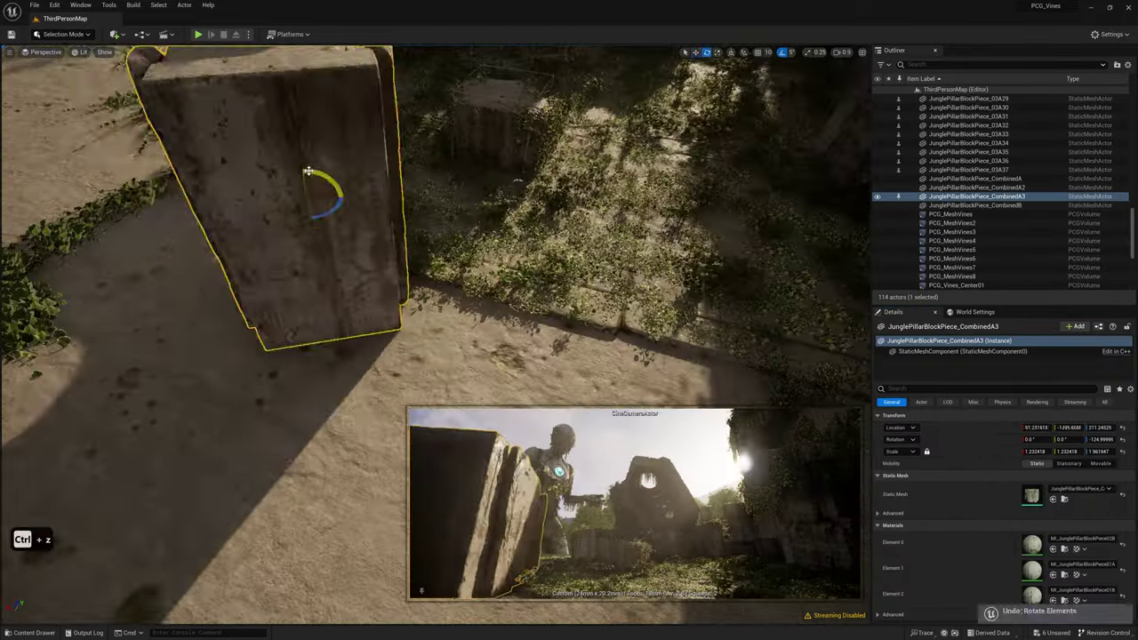
# Create a new Blueprint class in the SEQ content folder alongside the level sequence
pyautogui.hotkey('ctrl', 'space')
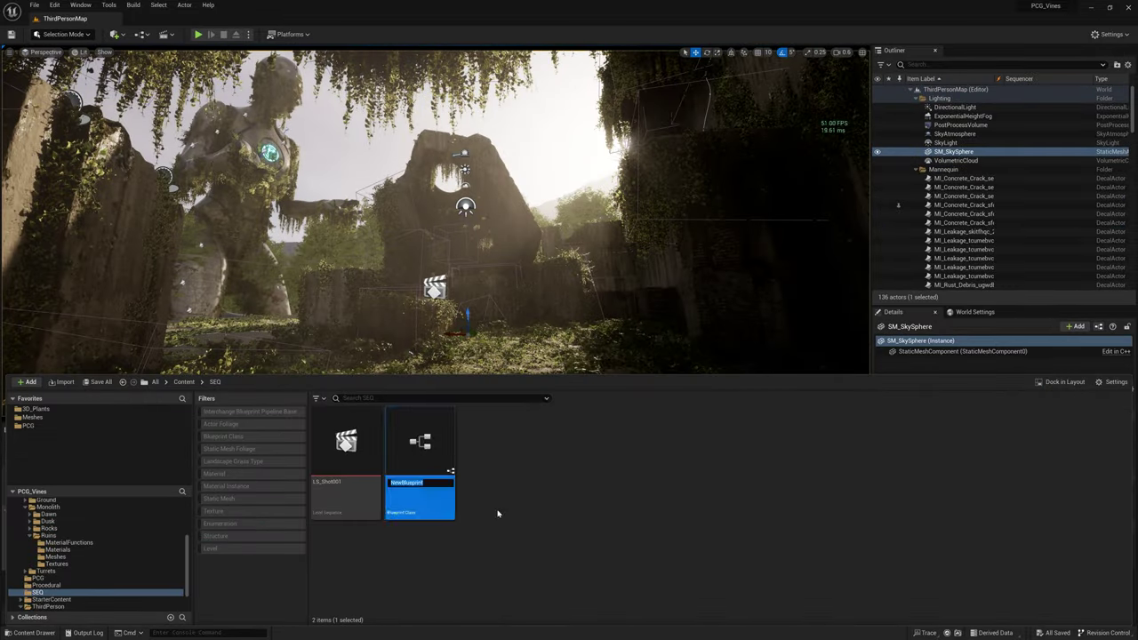
pyautogui.hotkey('ctrl', 'space')
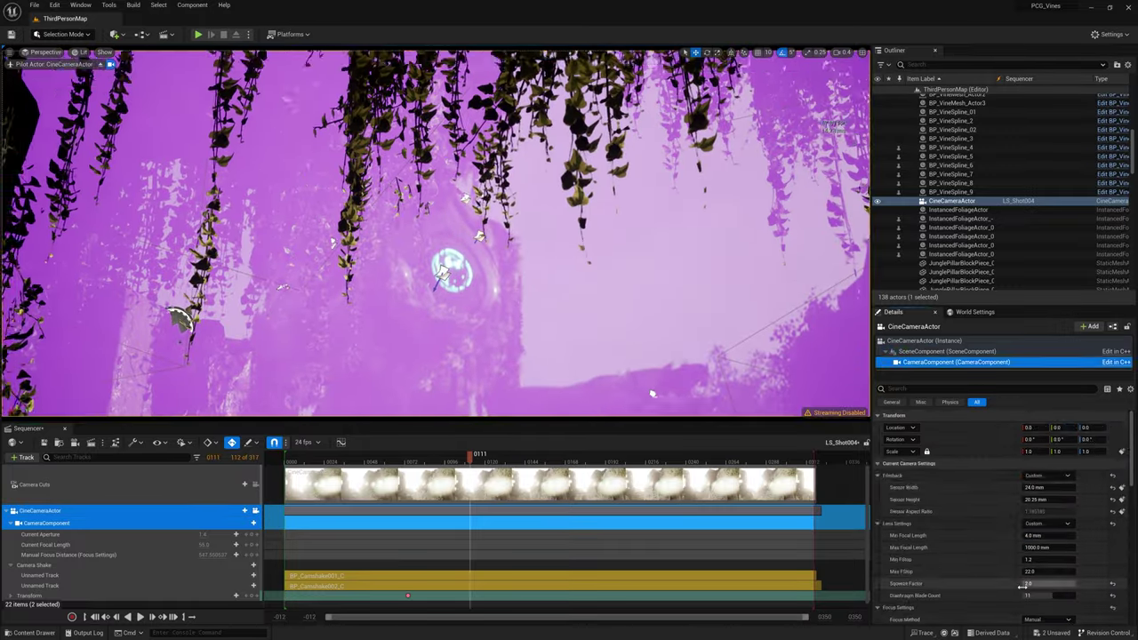
# Keyframe the CineCameraActor's Manual Focus Distance in the LS_Shot004 sequence and turn off the debug focus plane
pyautogui.click(1027, 544)
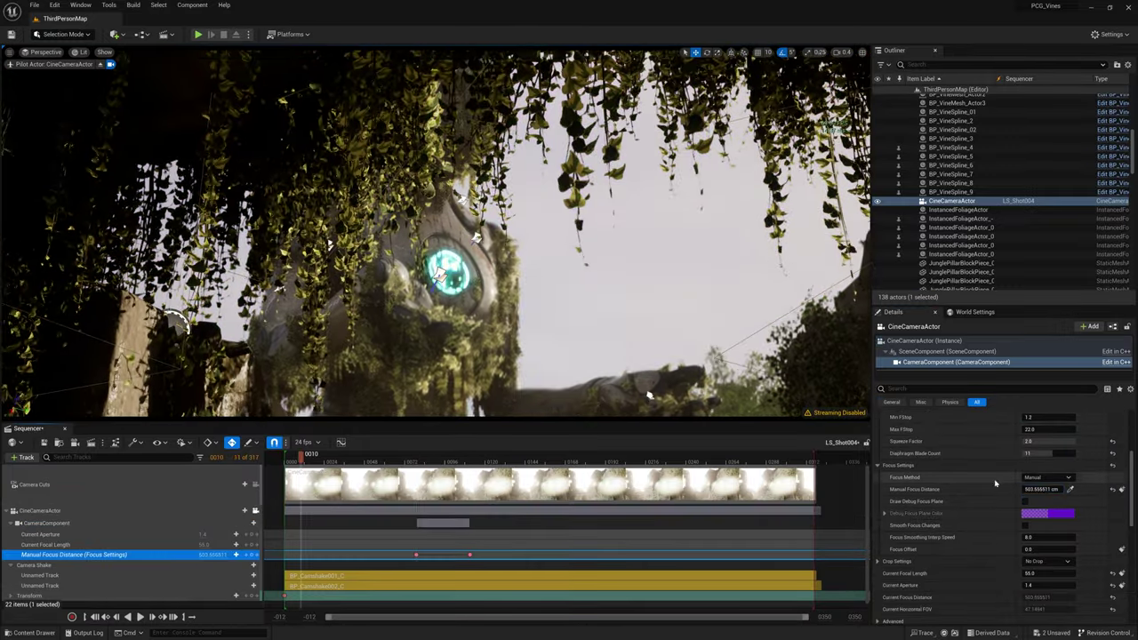
pyautogui.scroll(2, 995, 483)
pyautogui.click(437, 459)
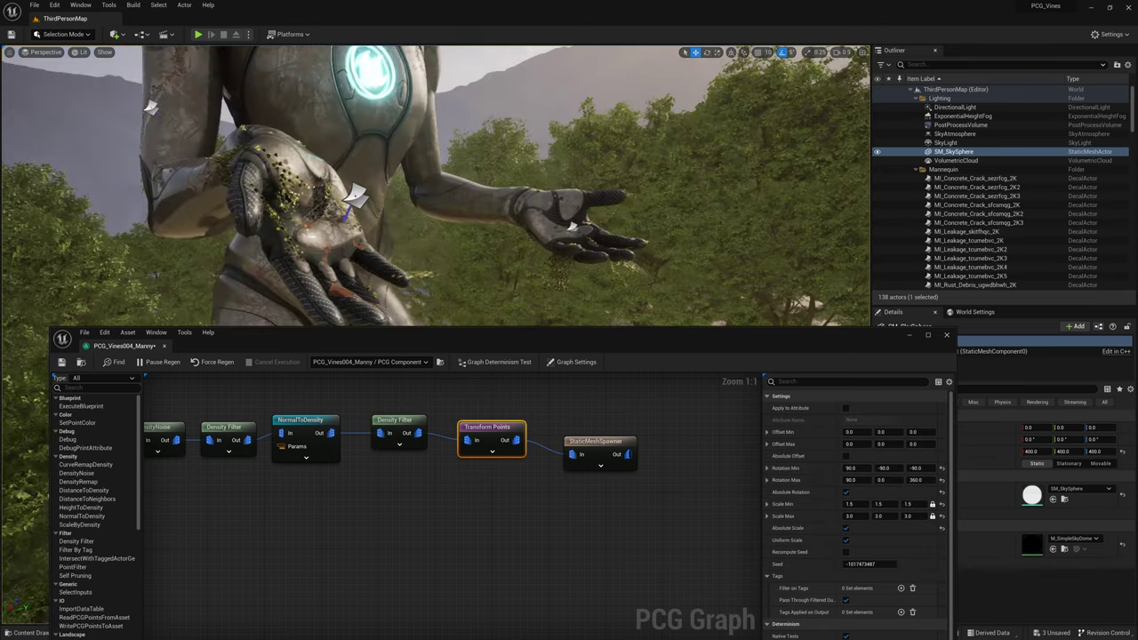
# Insert a DensityNoise node between the last Density Filter and Transform Points in the PCG_Vines004_Manny graph
pyautogui.click(601, 442)
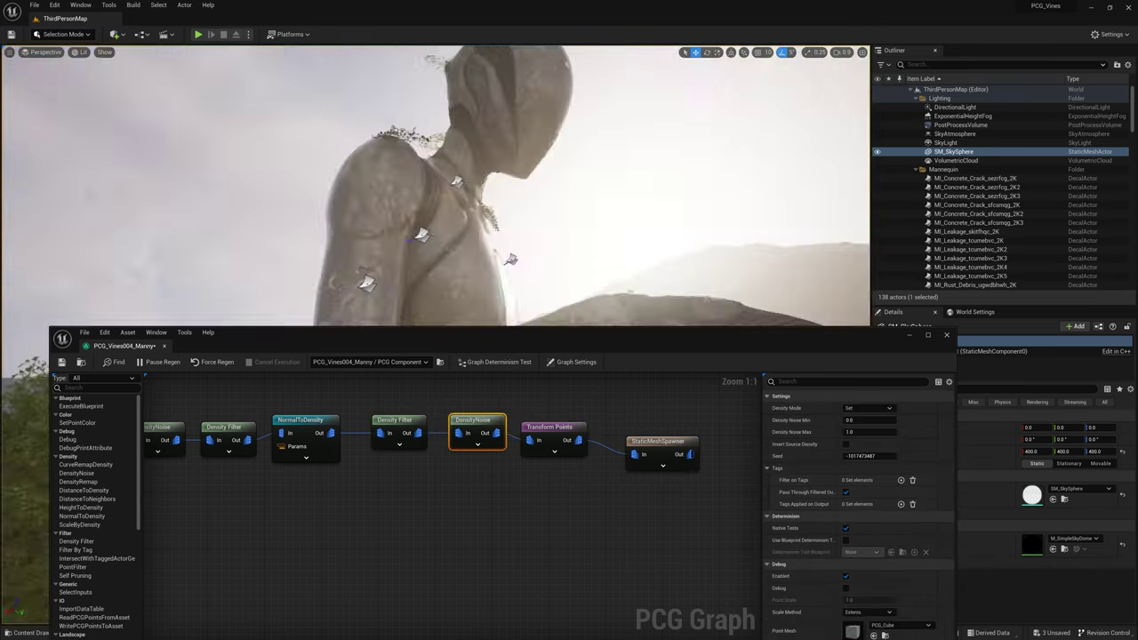
pyautogui.click(279, 431)
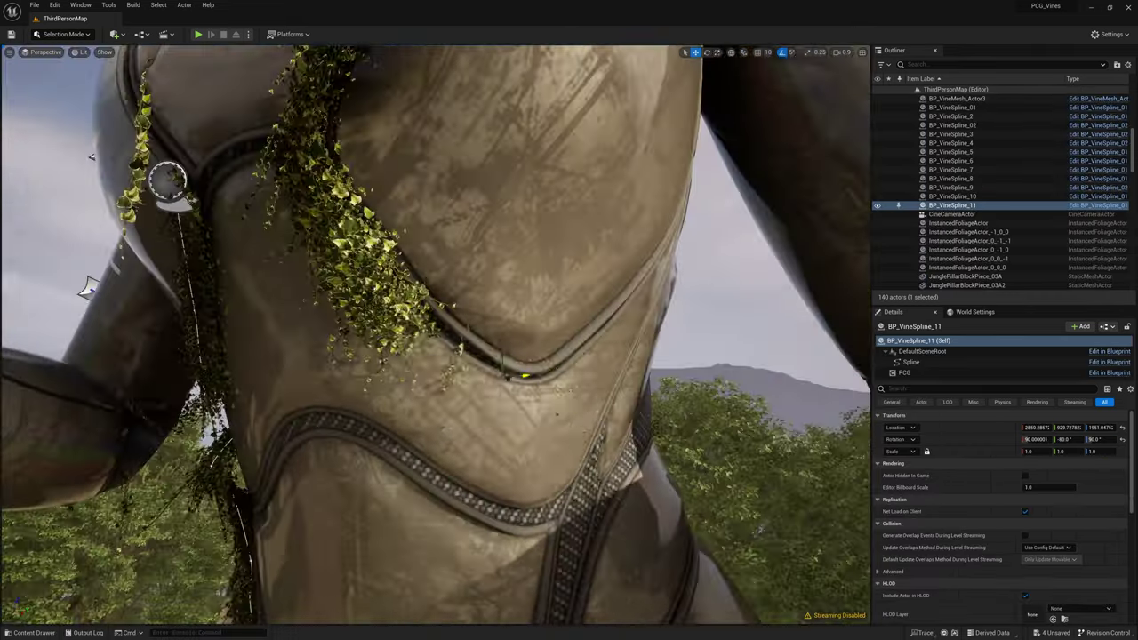
# Duplicate and position BP_VineSpline actors over the giant mannequin's torso and arm, and save all changes
pyautogui.moveTo(525, 375); pyautogui.dragTo(507, 356, button='right')
pyautogui.keyDown('alt'); pyautogui.moveTo(507, 356); pyautogui.dragTo(604, 223); pyautogui.keyUp('alt')
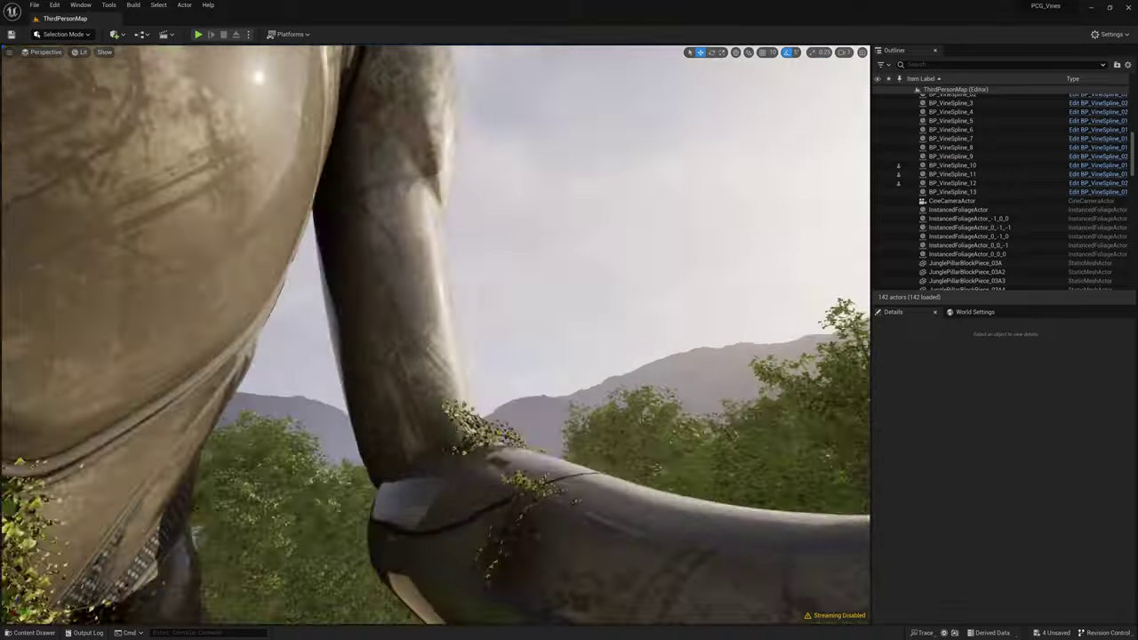
pyautogui.hotkey('ctrl', 'z')
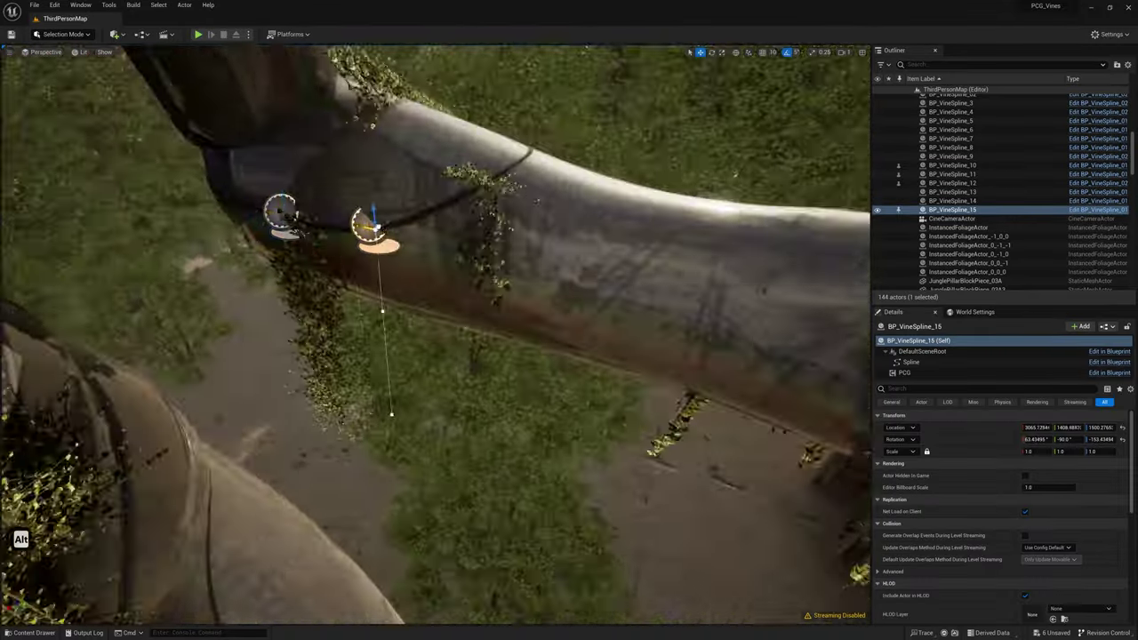
pyautogui.hotkey('ctrl', 'shift', 's')
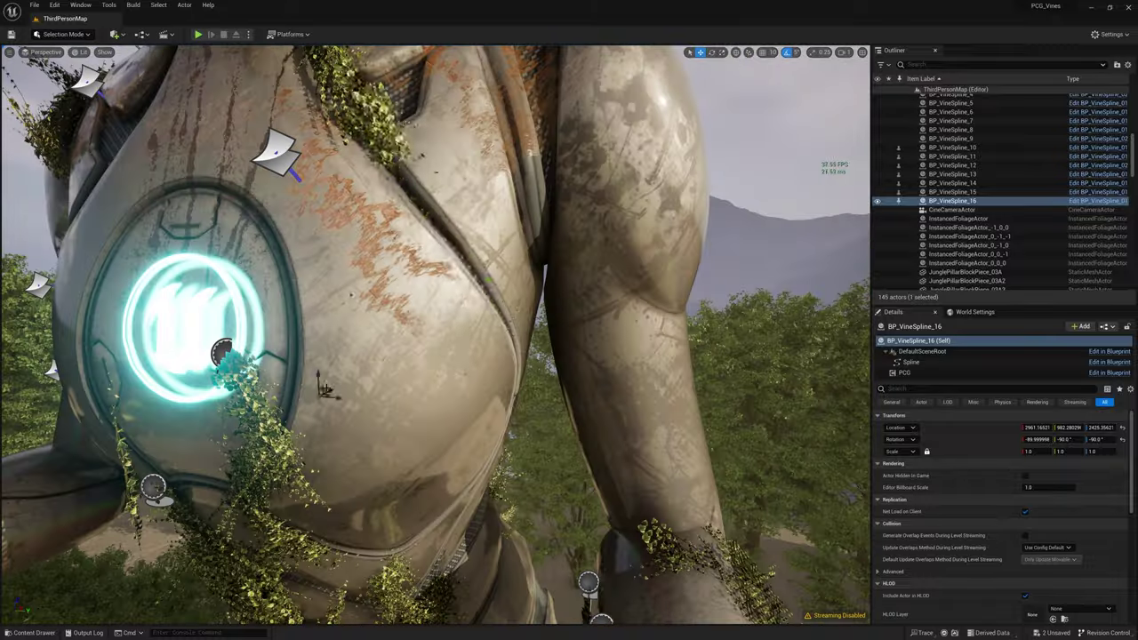
pyautogui.hotkey('ctrl', 'space')
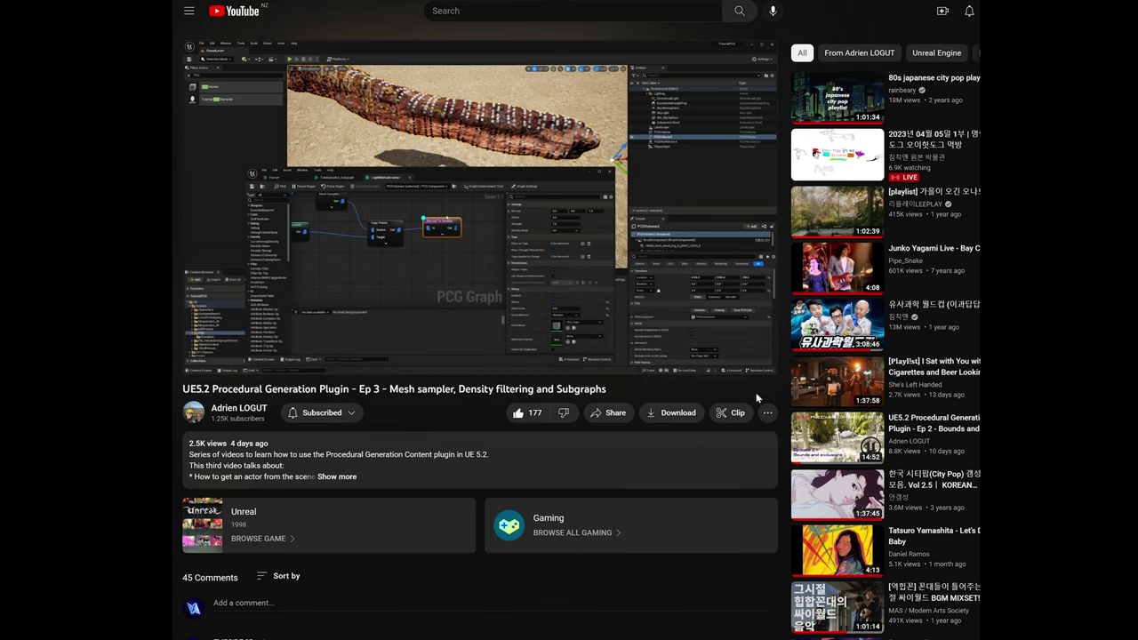
# Switch to YouTube and look through the UE5.2 Procedural Generation Plugin Ep 3 page and FreetimeCoder's Unreal 5.2 Preview PCG tutorials
pyautogui.scroll(-4, 756, 392)
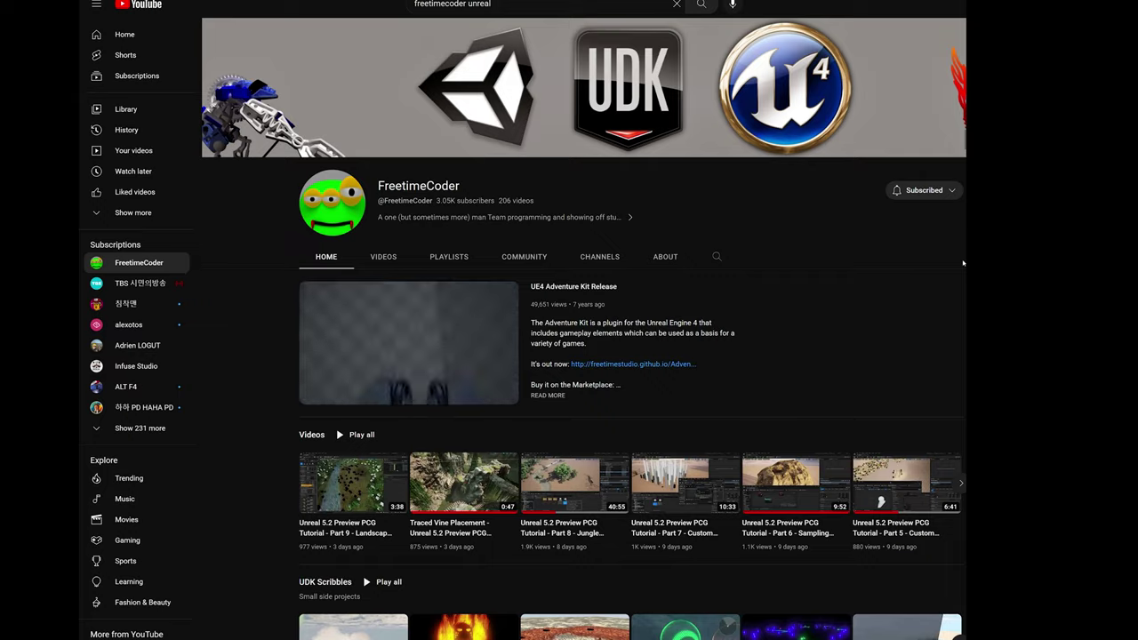
pyautogui.scroll(-5, 962, 263)
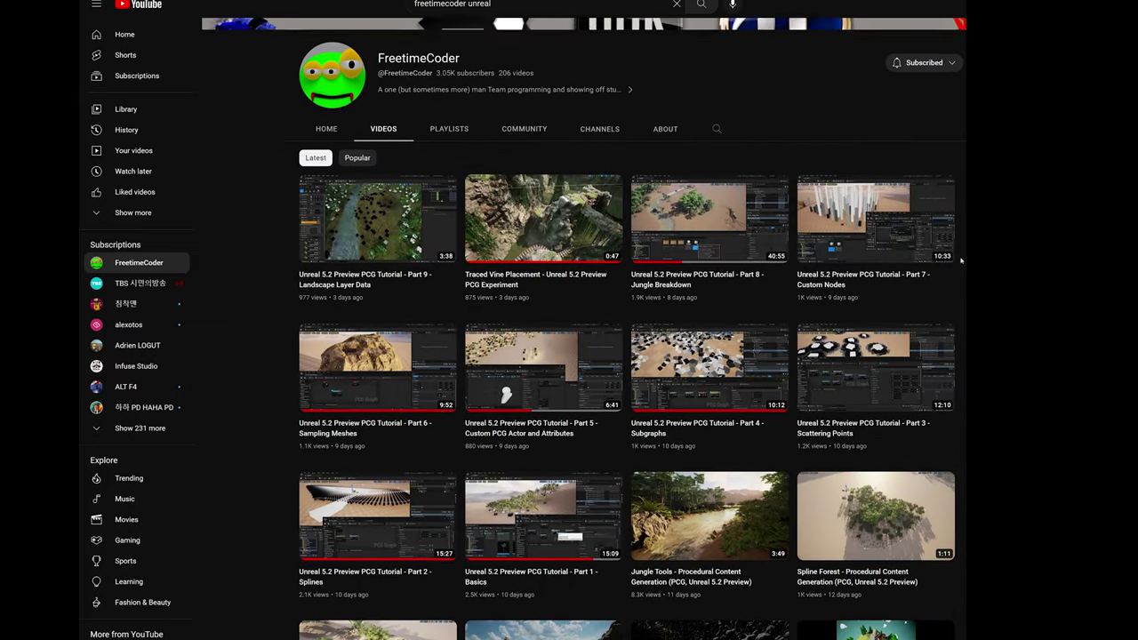
pyautogui.scroll(-1, 956, 260)
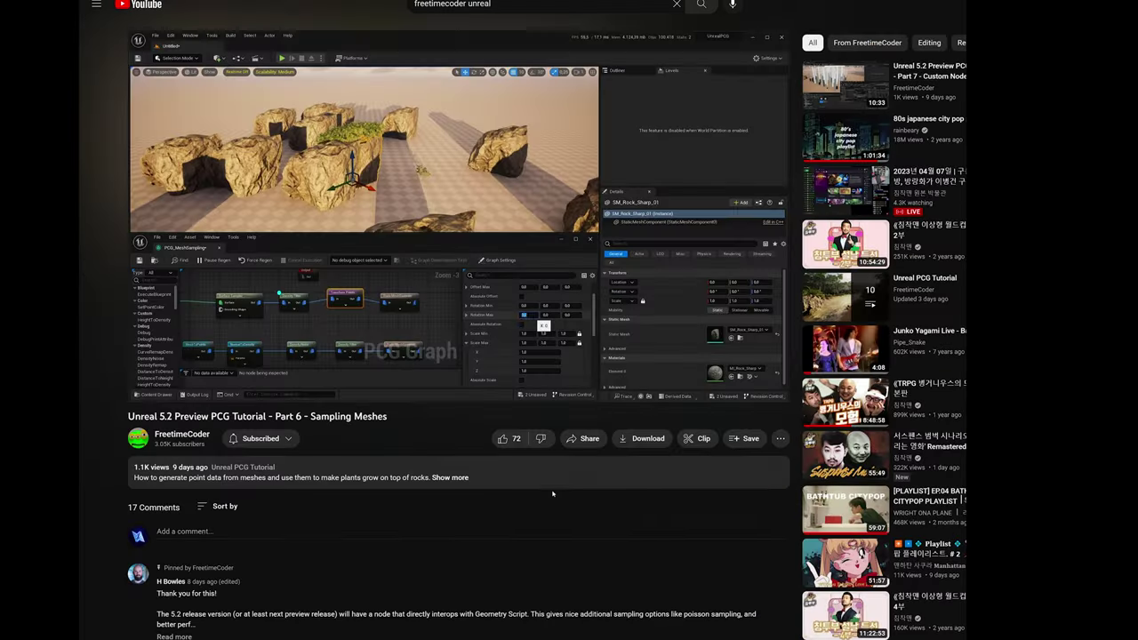
pyautogui.scroll(-5, 552, 494)
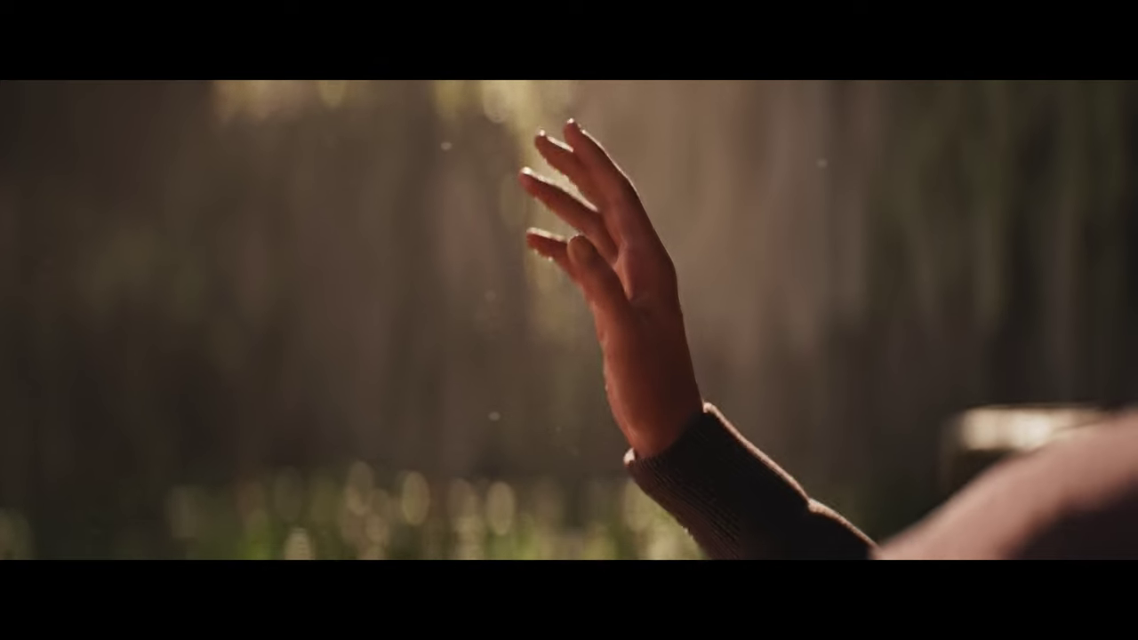